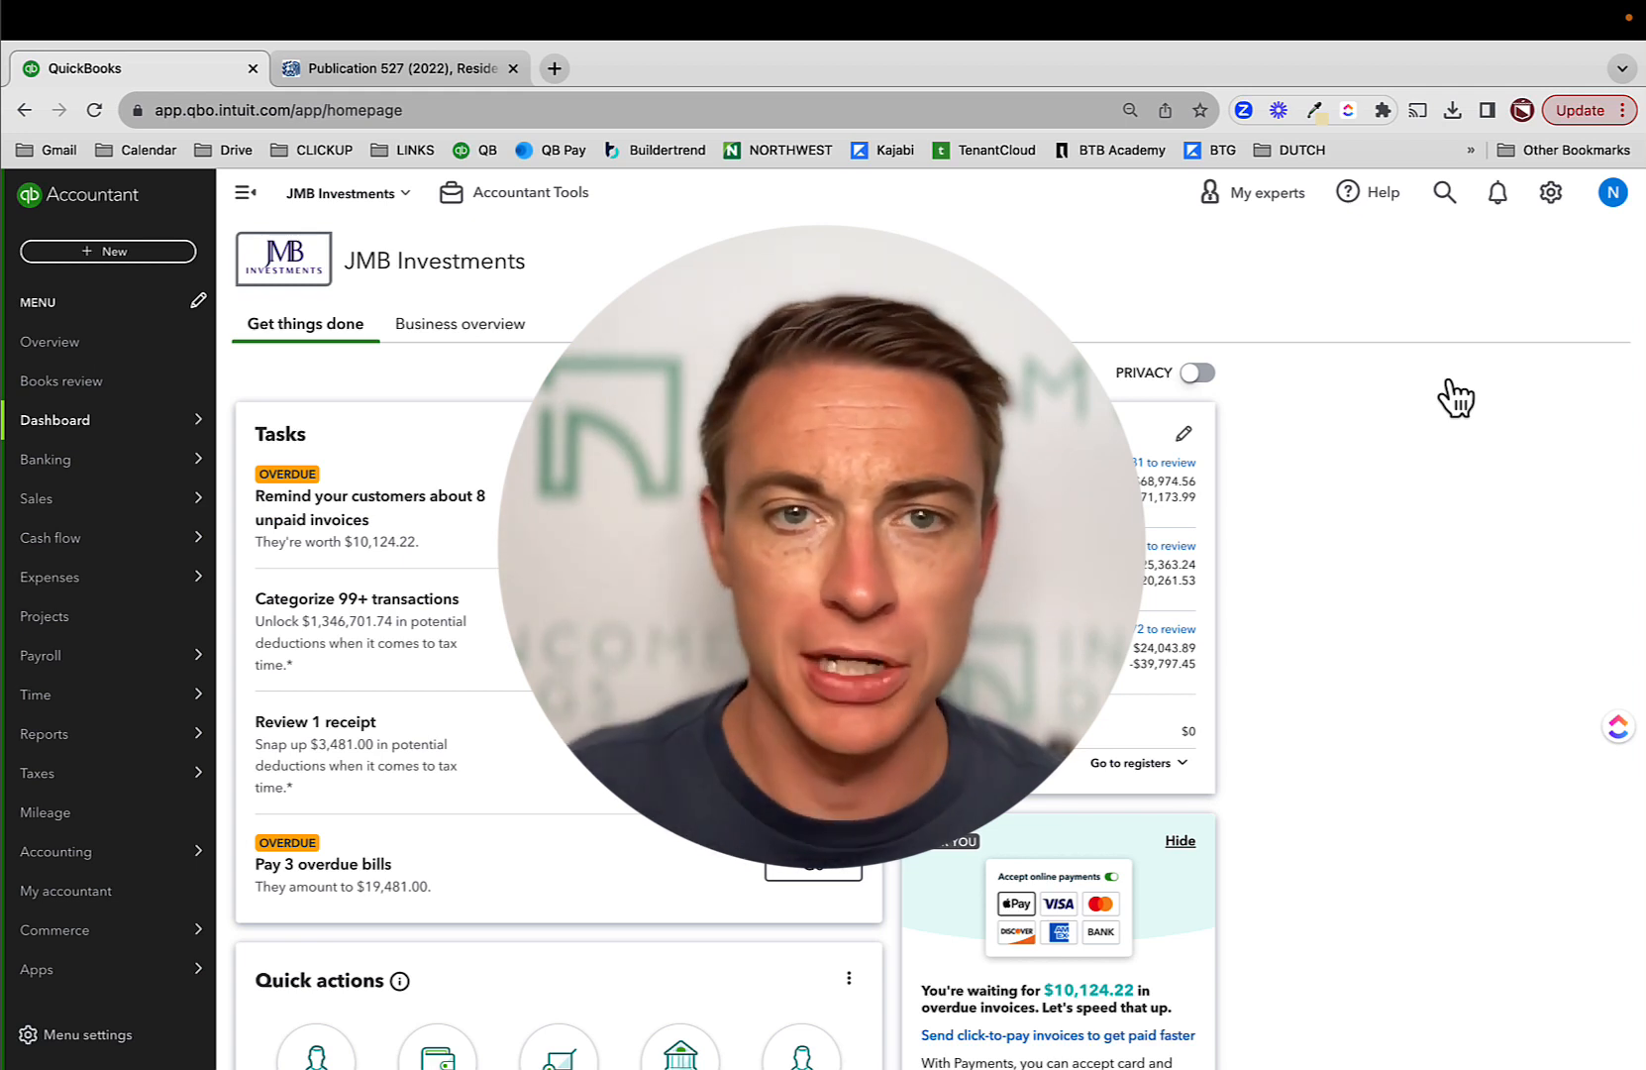
- Open the custom report Balance Sheet - 2018 with the navigation sidebar collapsed and view its Fixed Assets section
{"action": "mouse_move", "coordinate": [145, 775]}
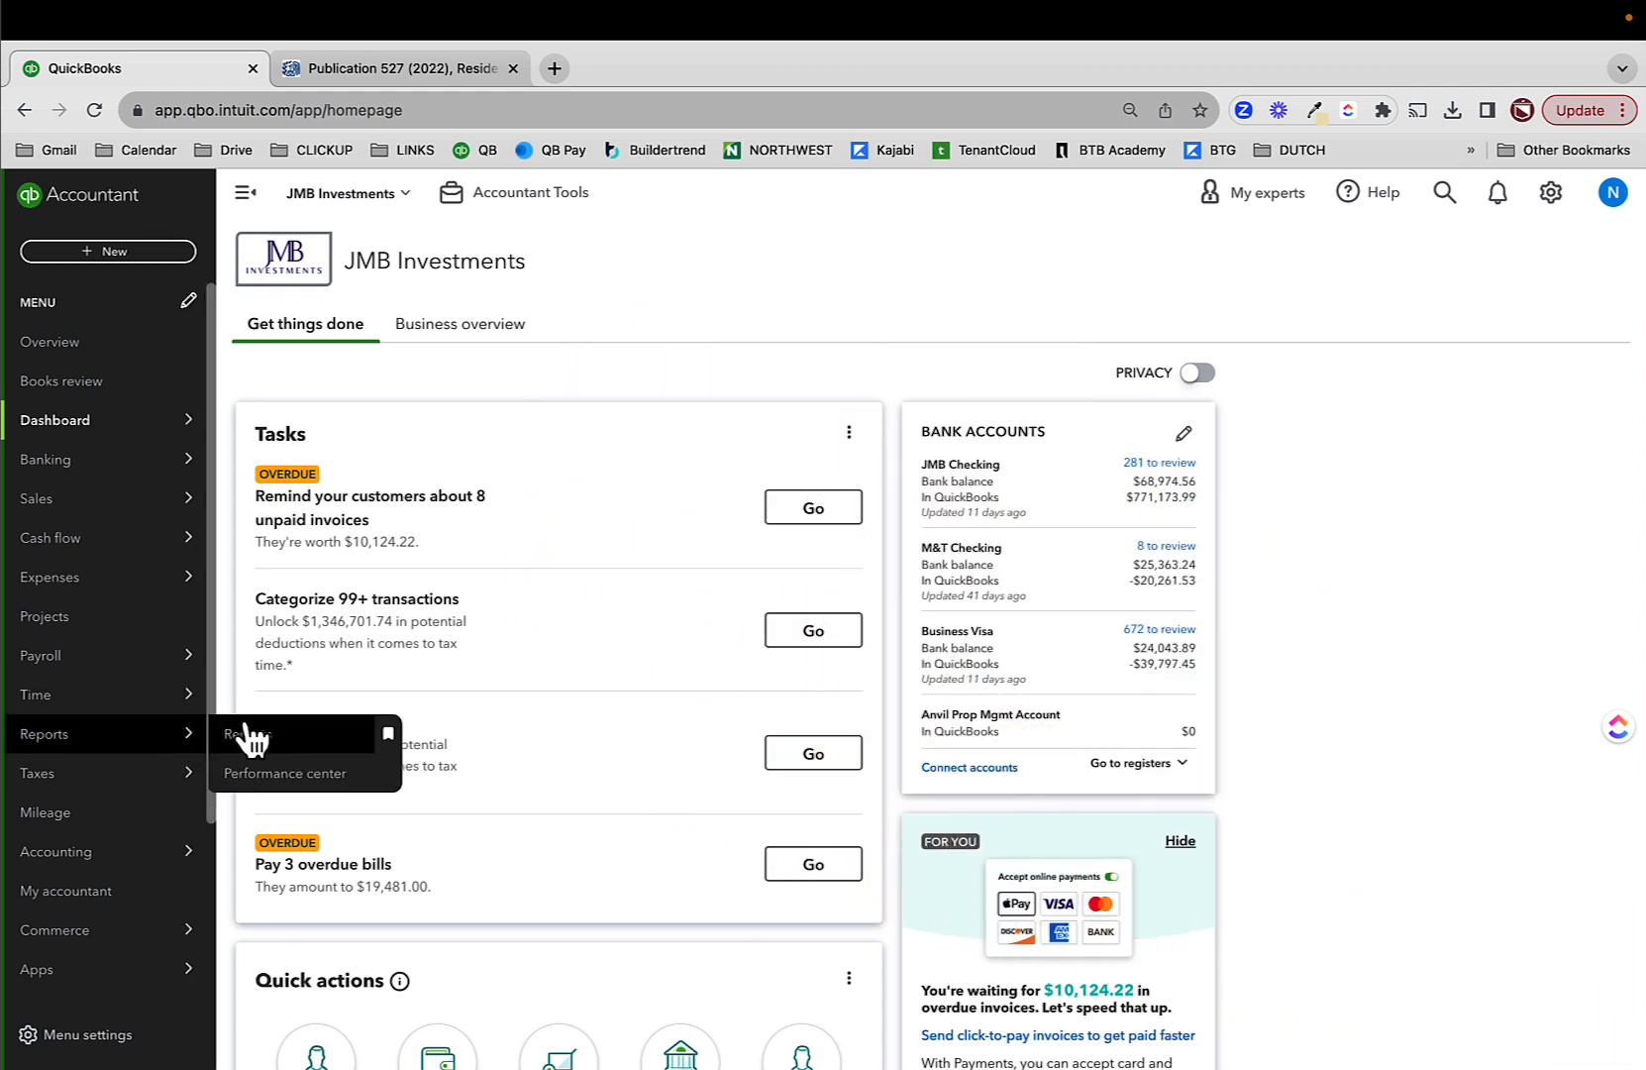
{"action": "left_click", "coordinate": [246, 723]}
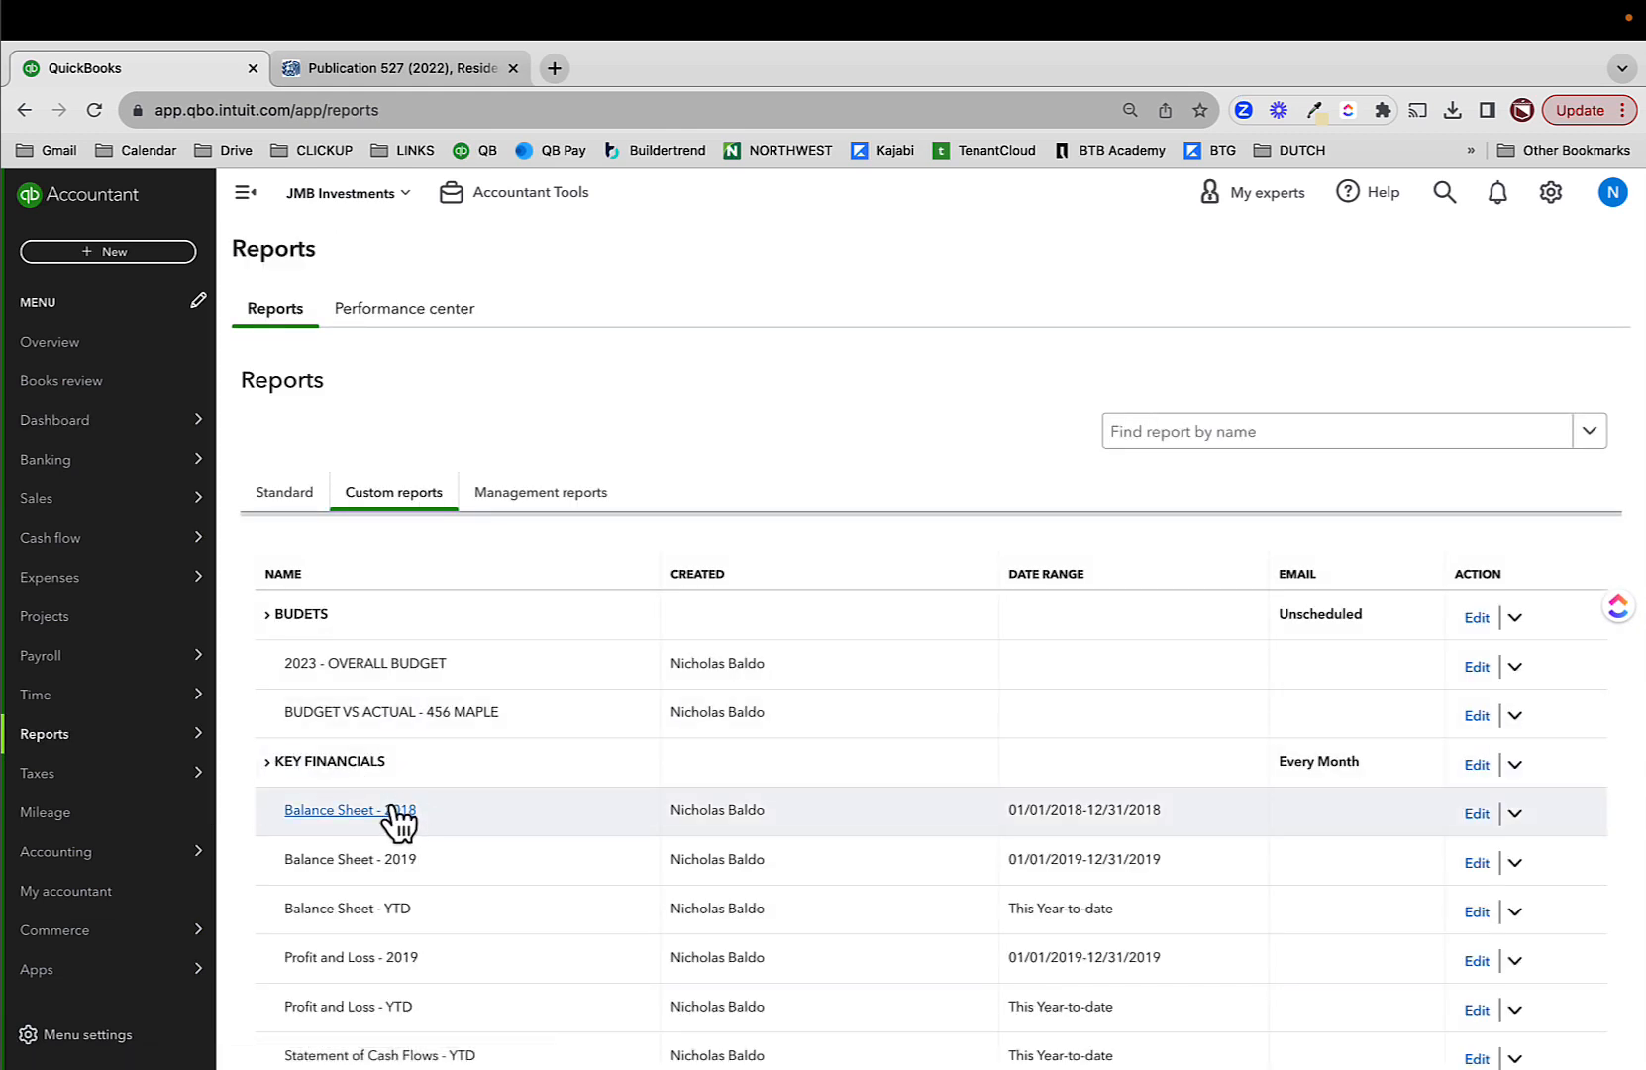
{"action": "left_click", "coordinate": [390, 809]}
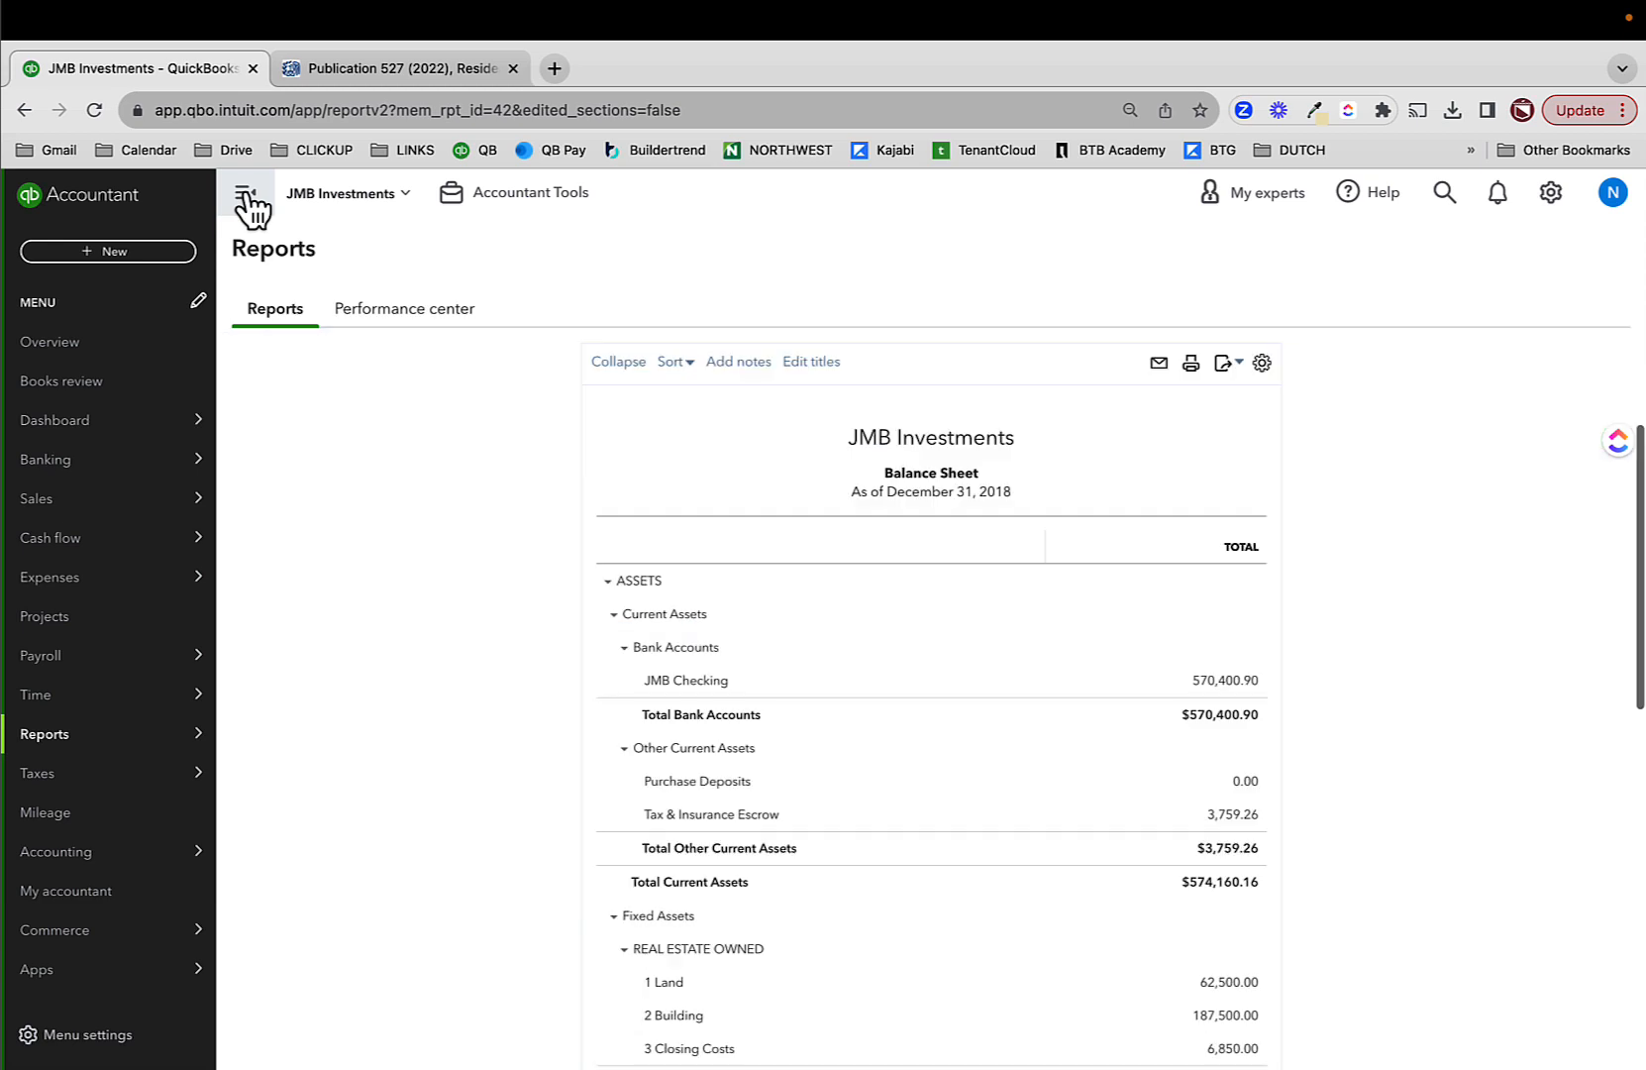
{"action": "left_click", "coordinate": [246, 198]}
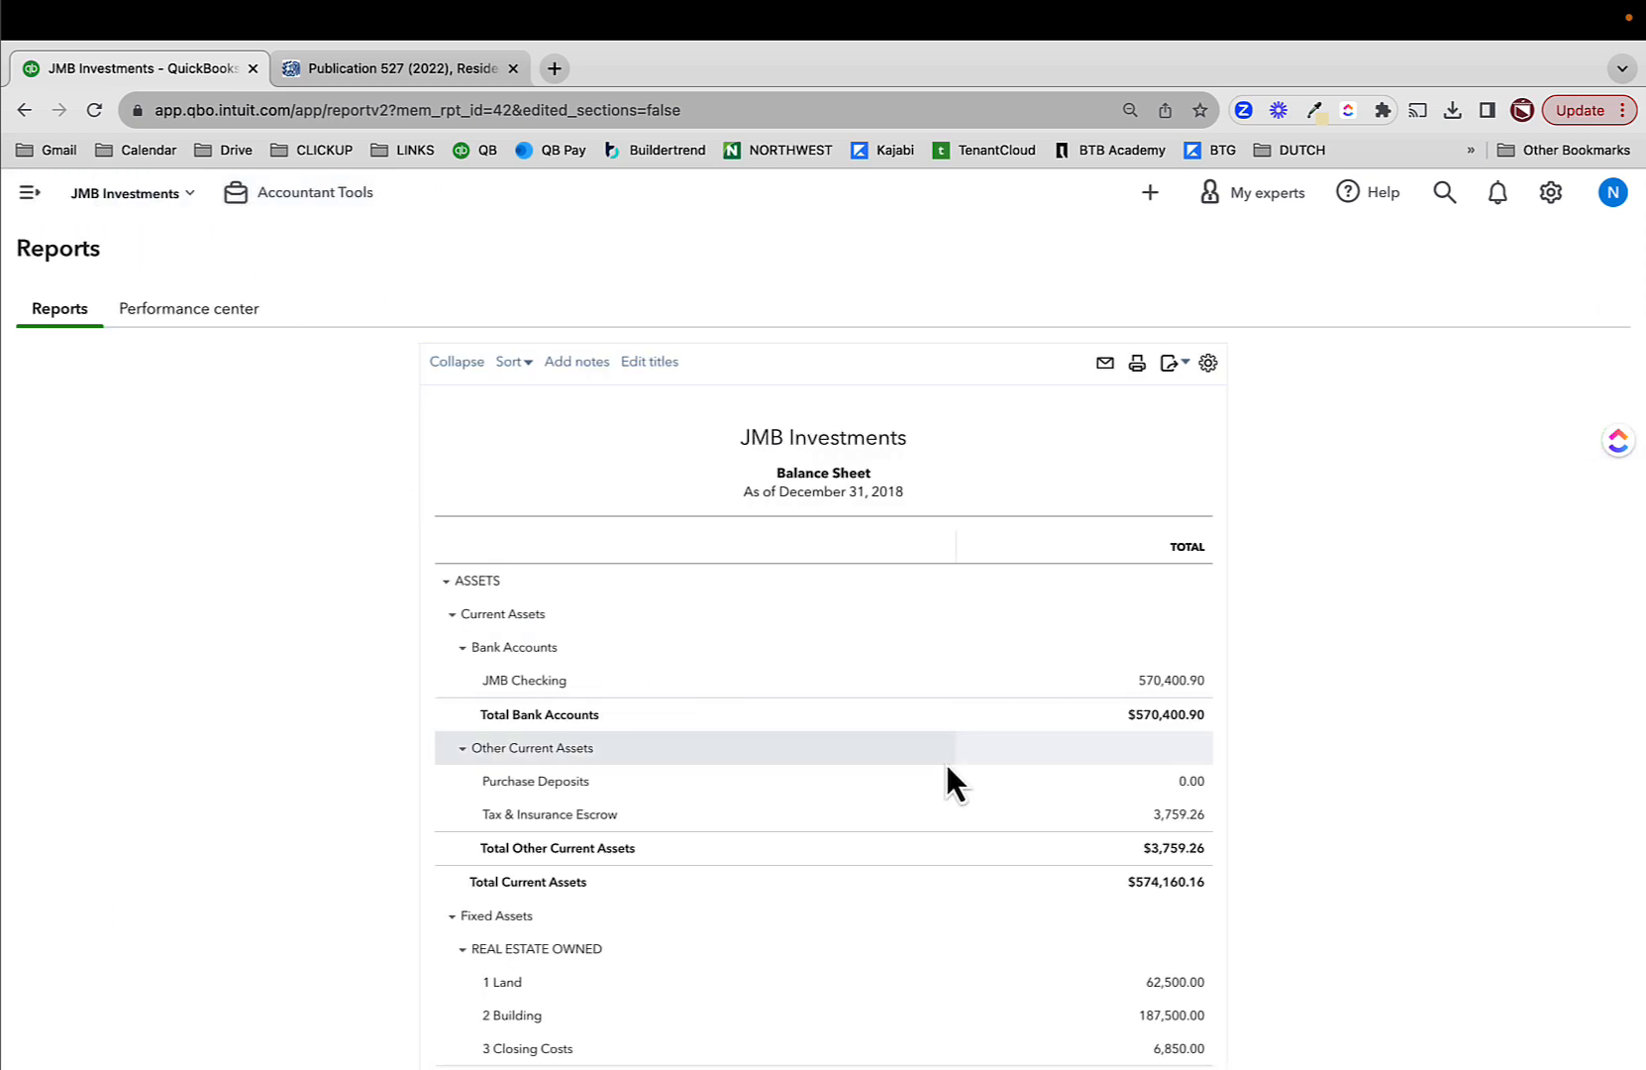
{"action": "scroll", "coordinate": [990, 803], "scroll_direction": "down", "scroll_amount": 3}
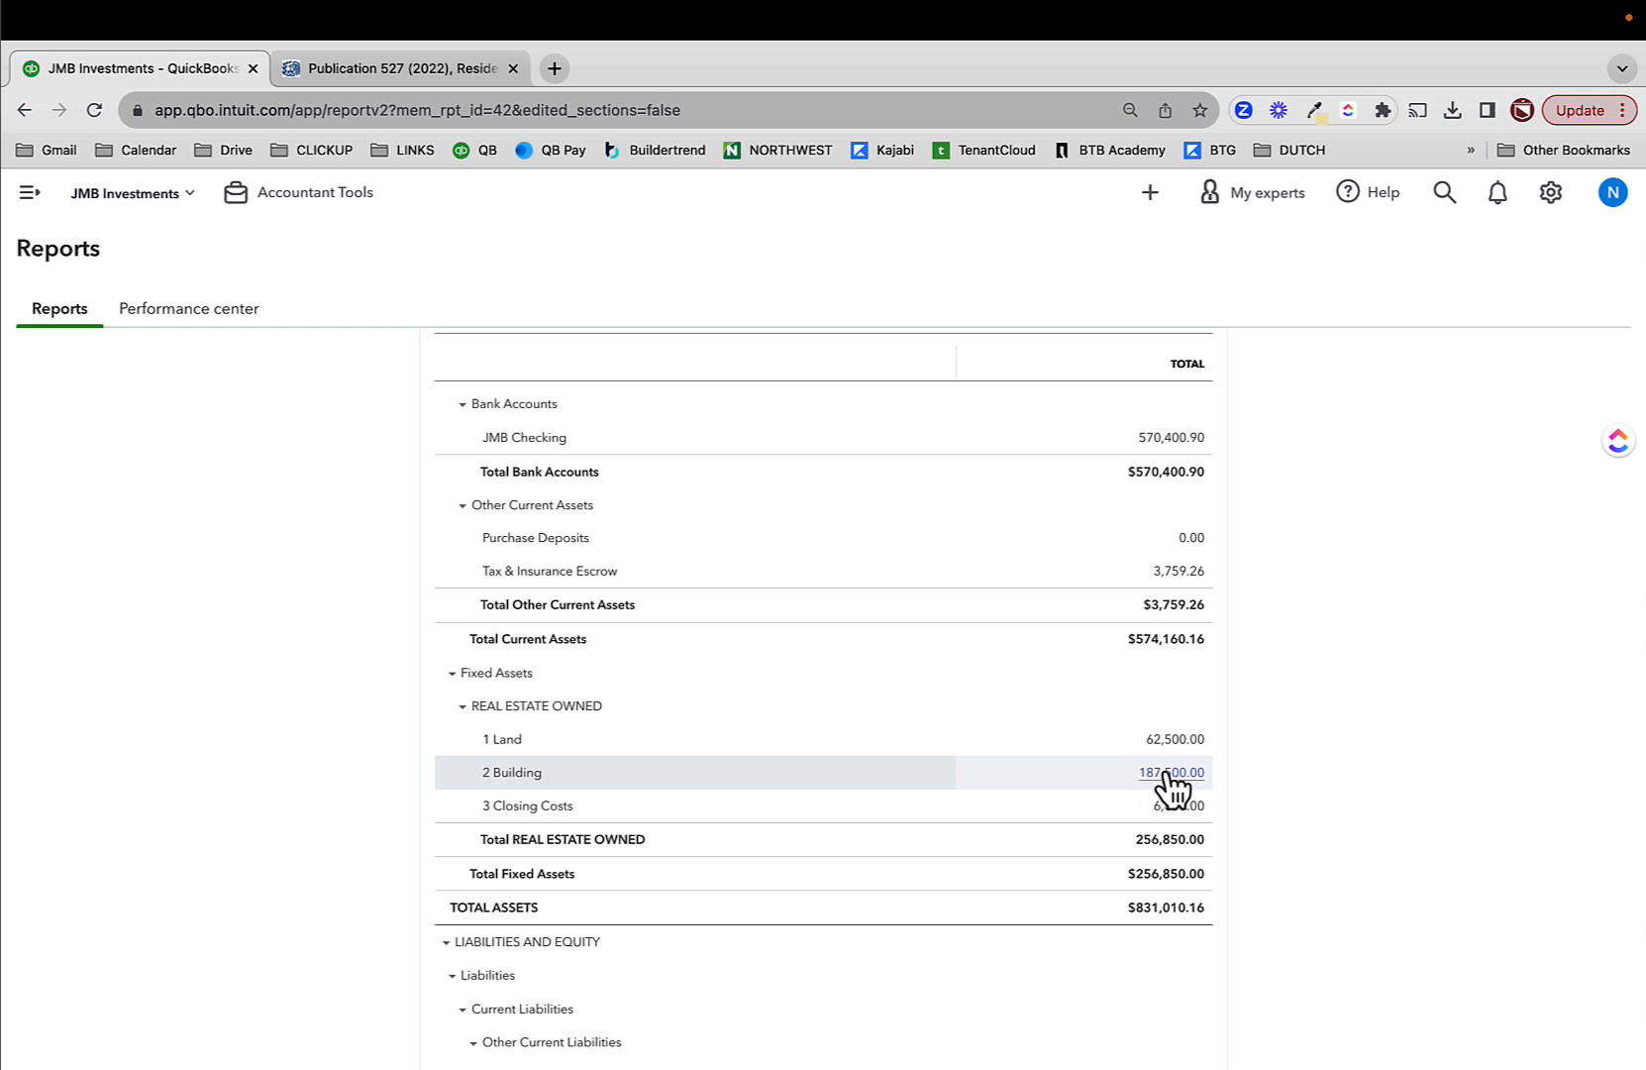
- Drill into the 2 Building amount on the balance sheet and review all lines of its 12/01/2018 journal entry
{"action": "left_click", "coordinate": [1166, 772]}
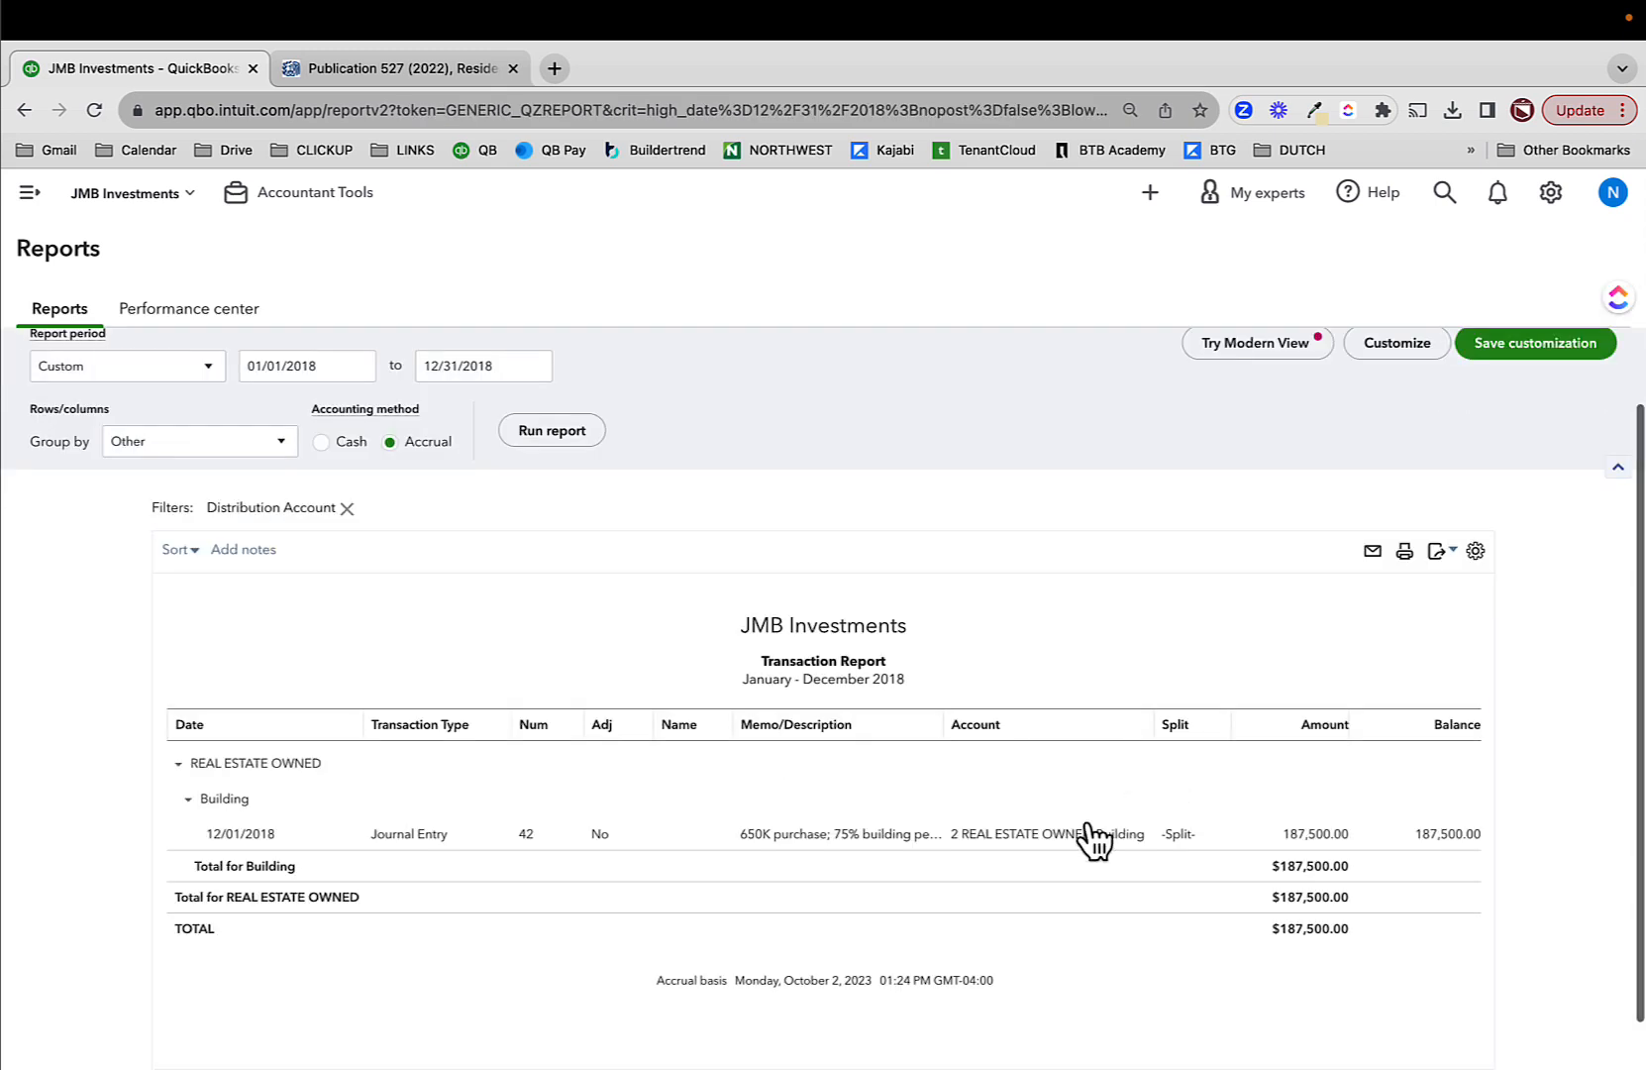
{"action": "left_click", "coordinate": [1087, 830]}
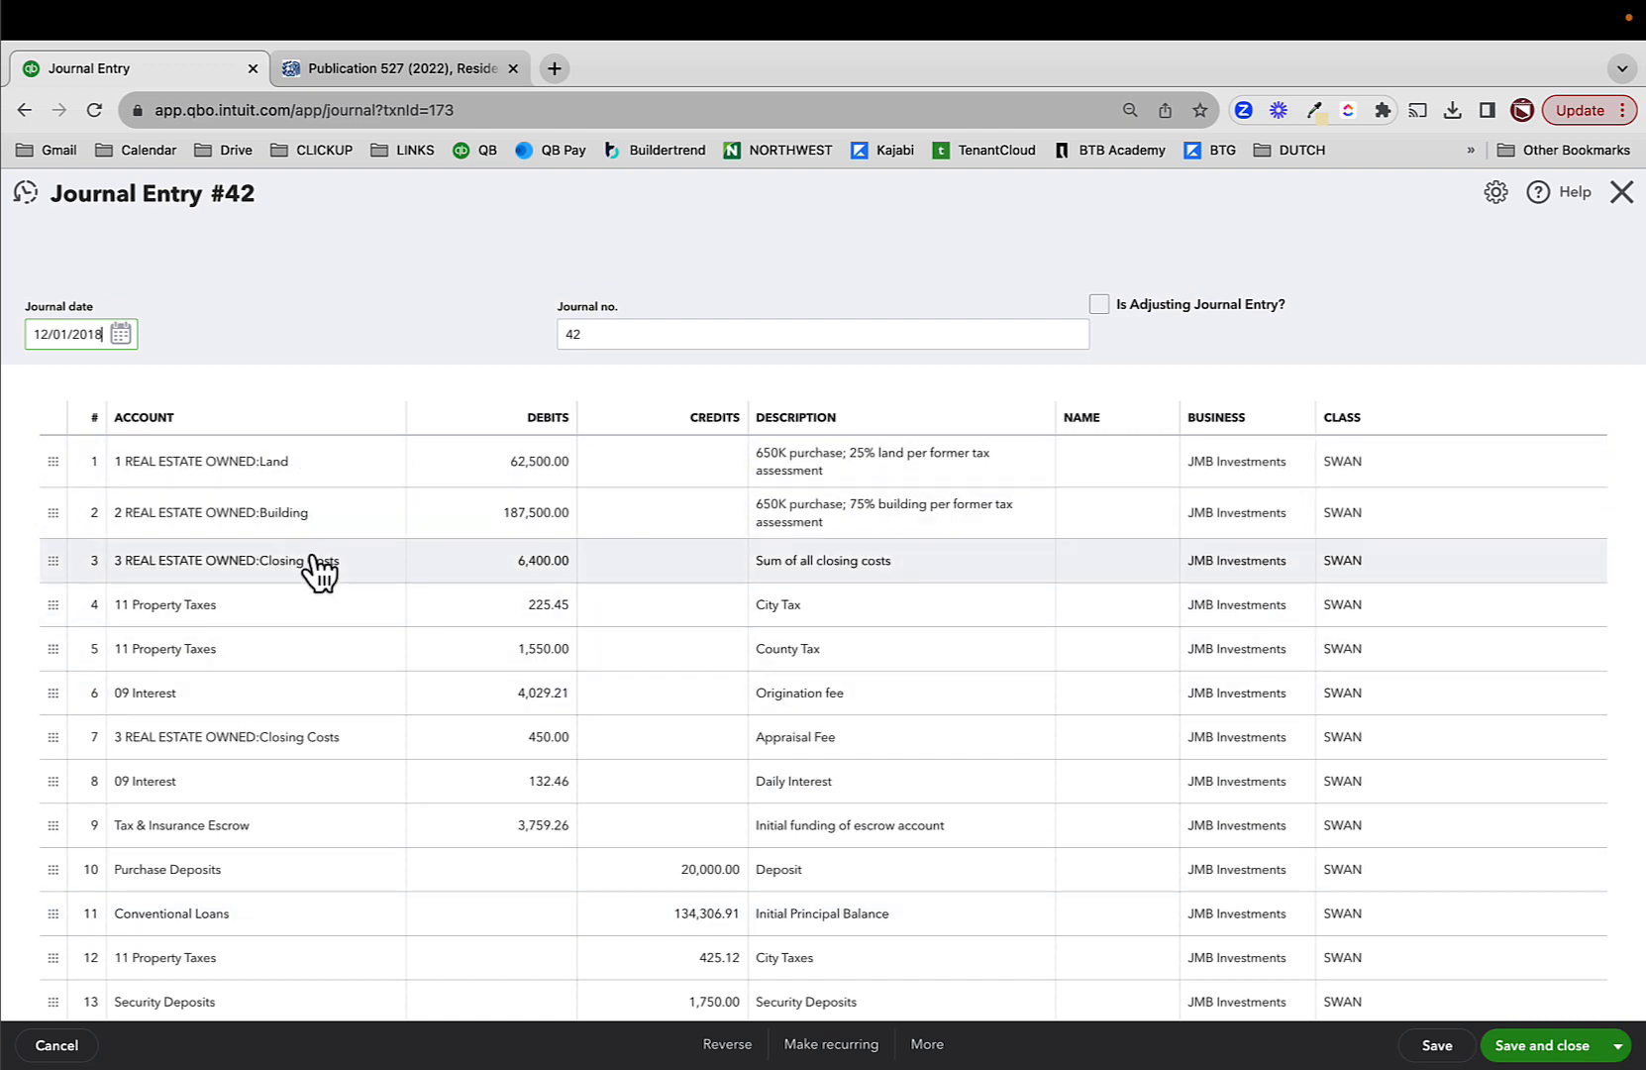
{"action": "scroll", "coordinate": [441, 684], "scroll_direction": "down", "scroll_amount": 3}
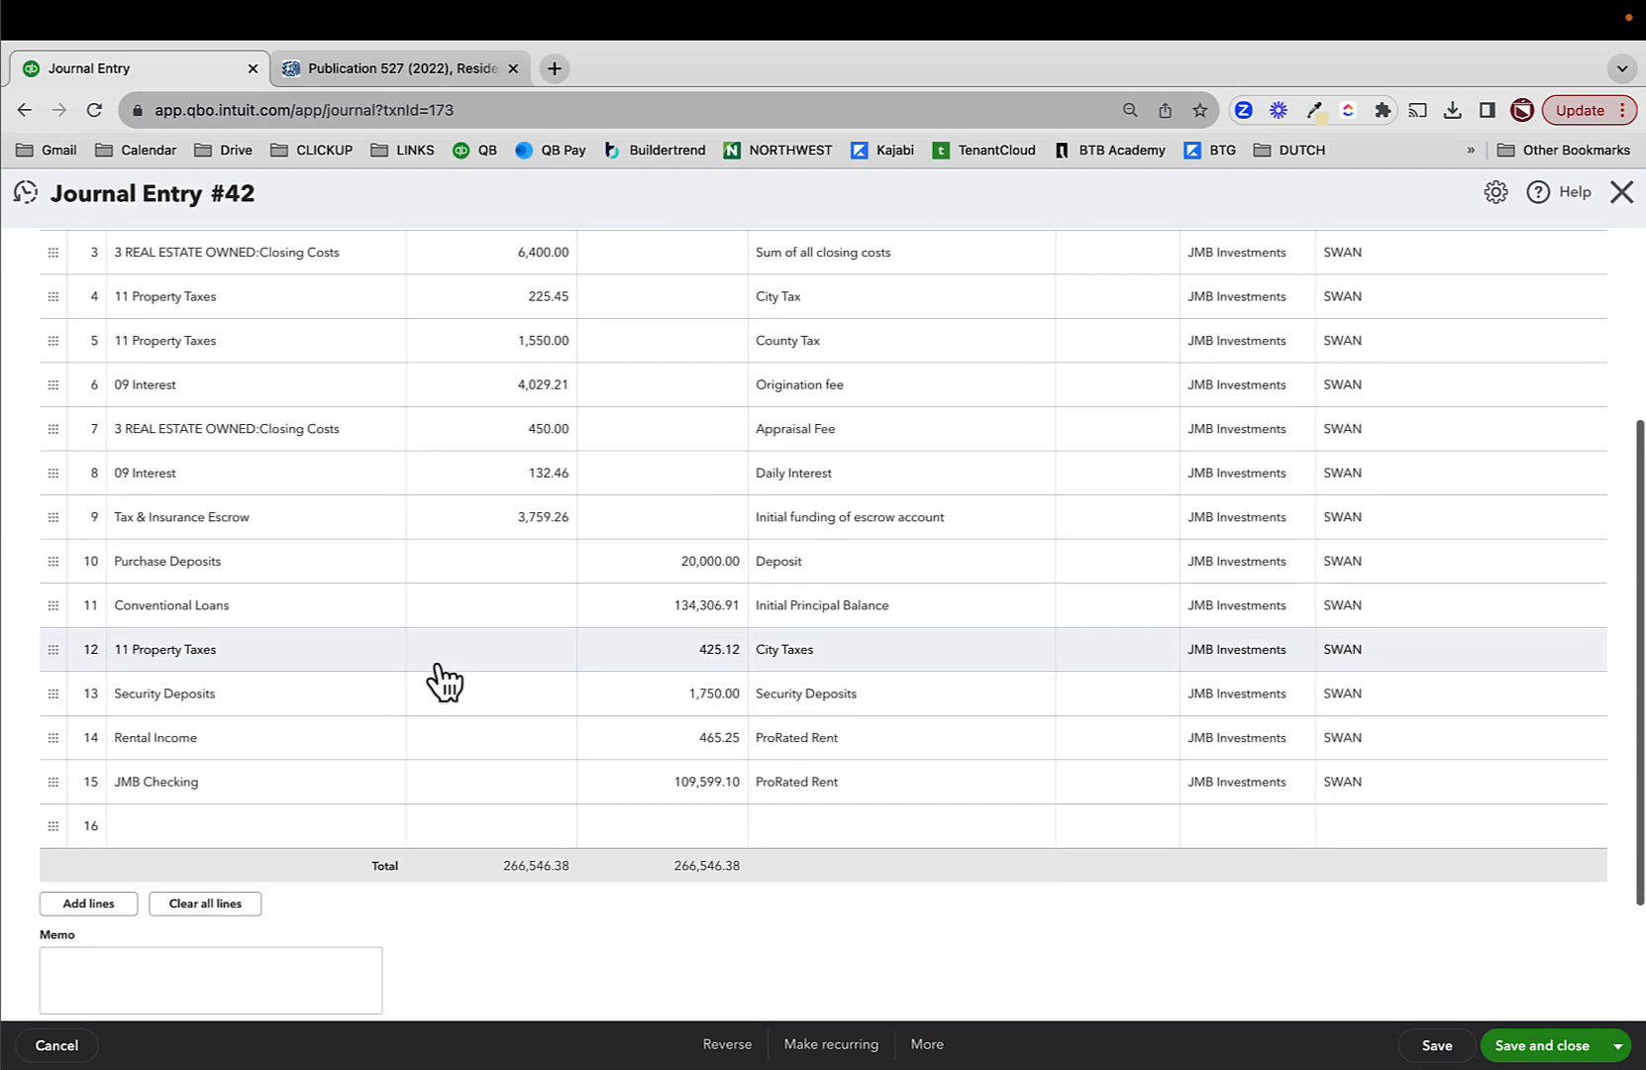
- Close the journal entry and return from the transaction report to the balance sheet's Fixed Assets section
{"action": "left_click", "coordinate": [1618, 199]}
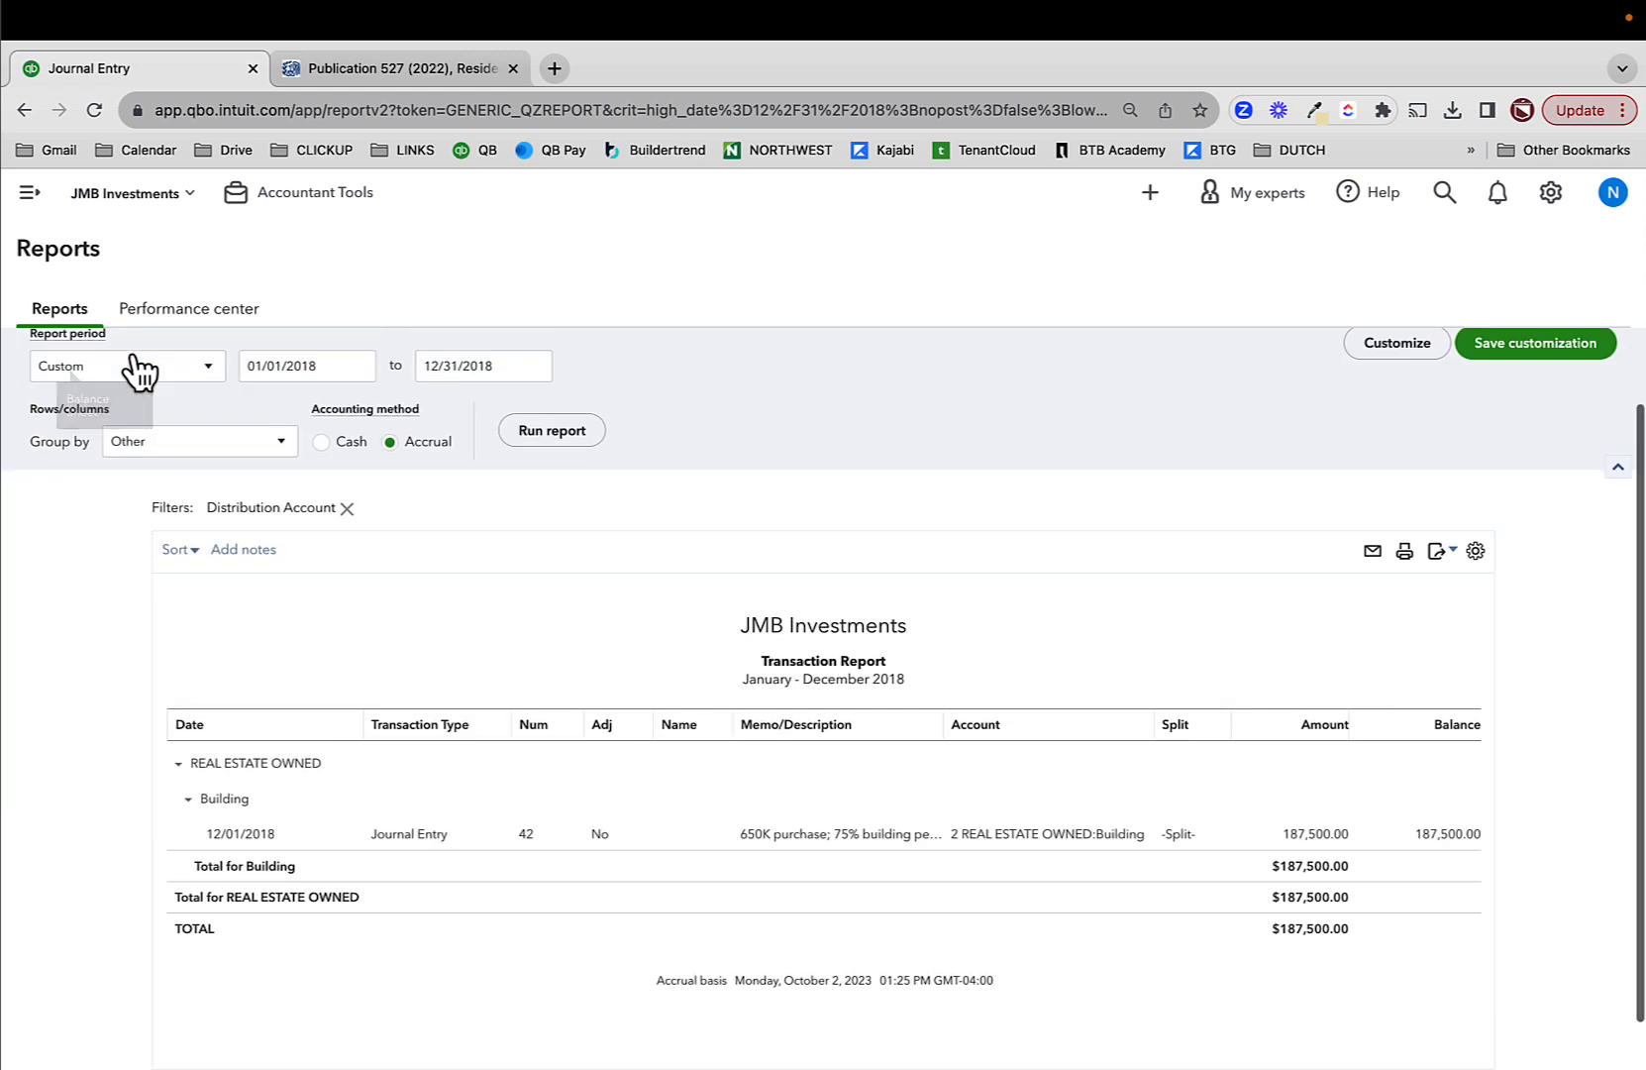
{"action": "left_click", "coordinate": [102, 354]}
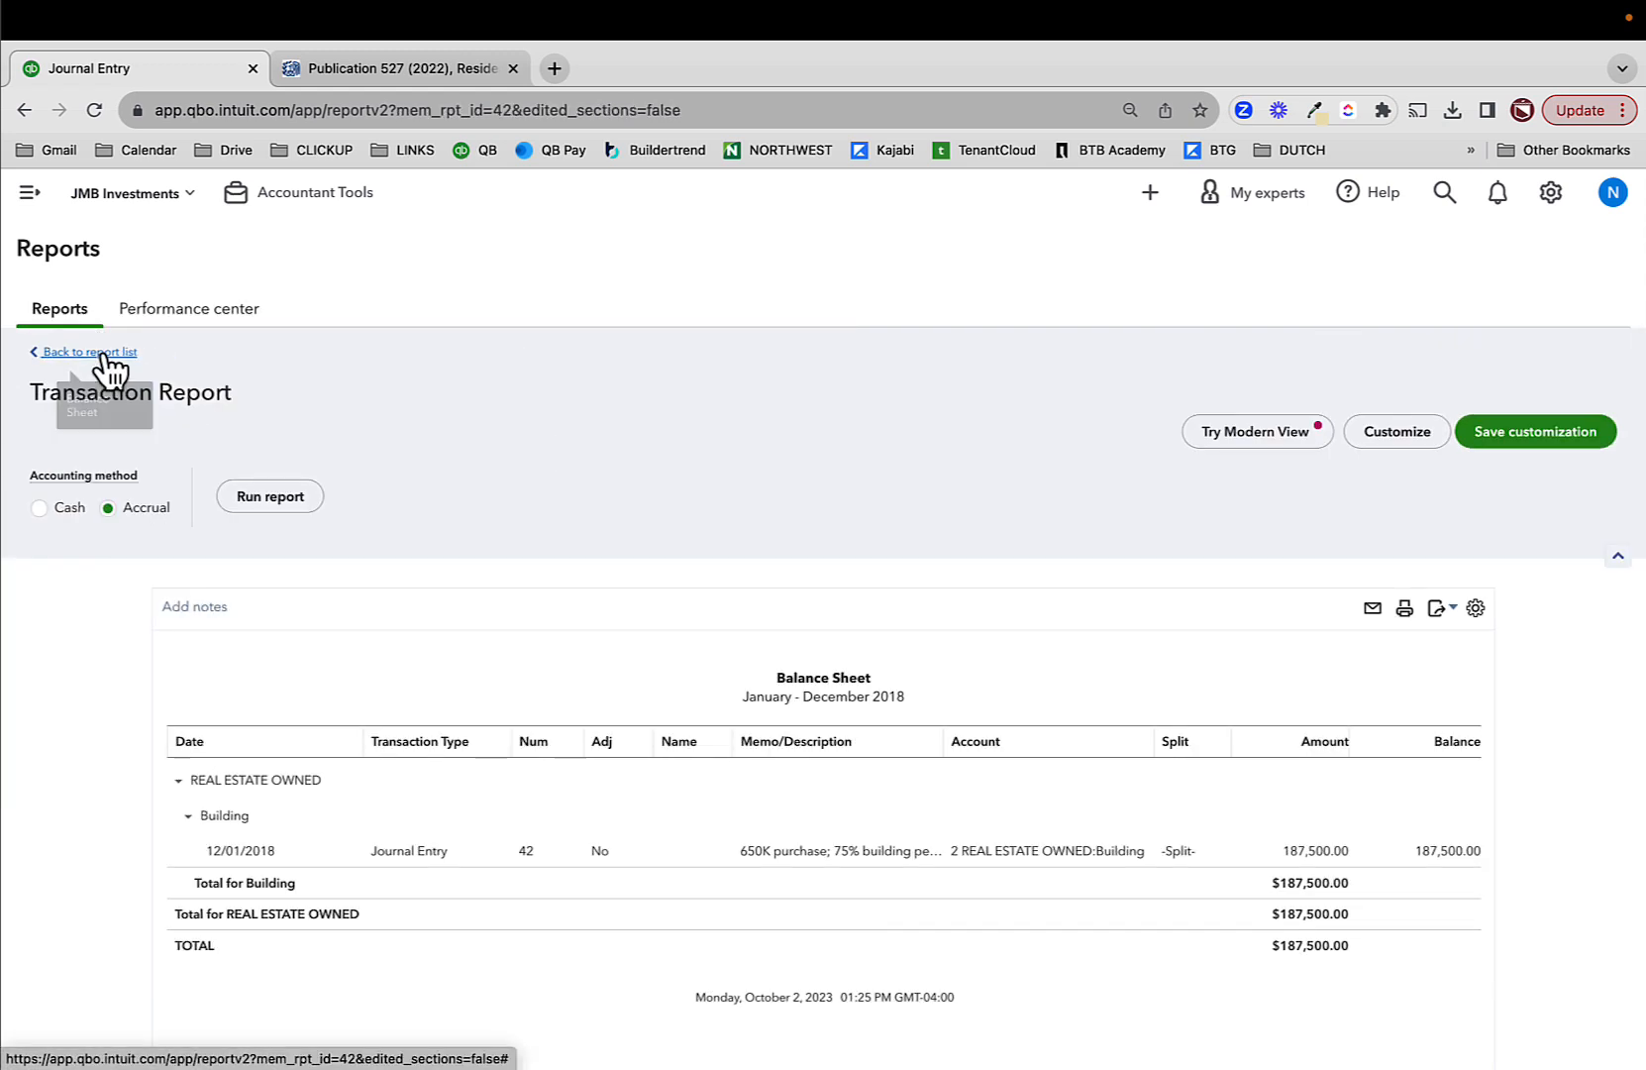
{"action": "scroll", "coordinate": [542, 844], "scroll_direction": "down", "scroll_amount": 3}
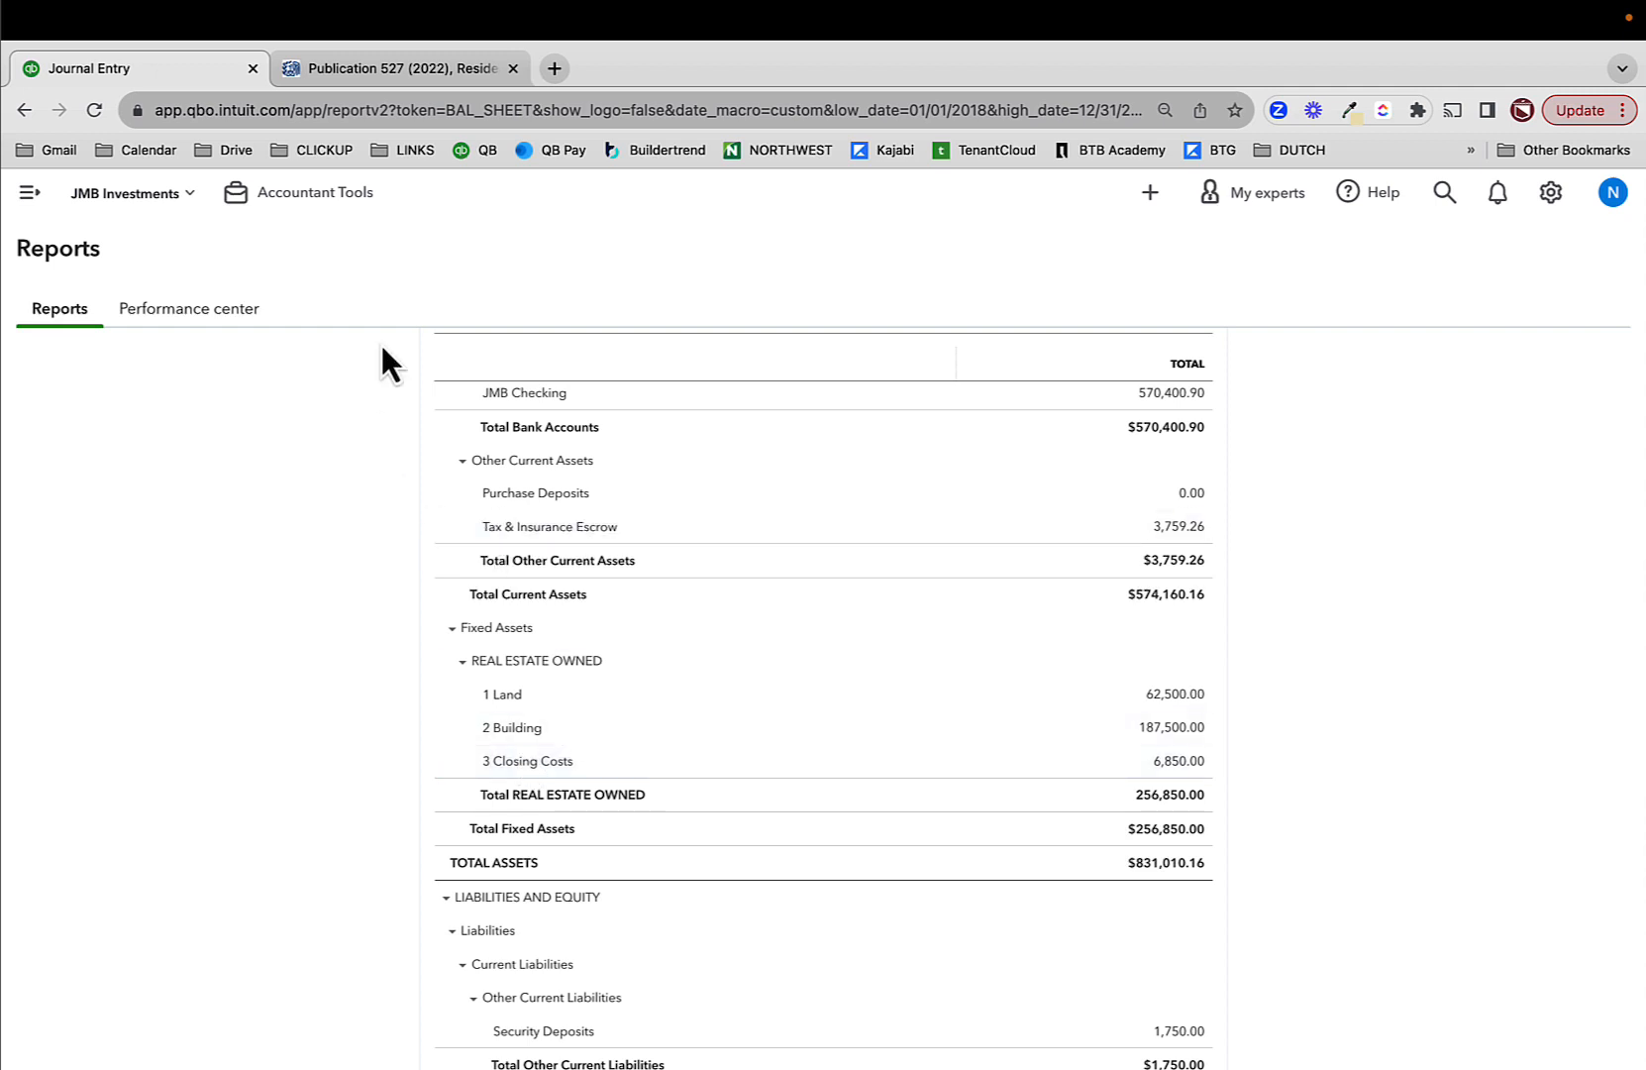
- Switch to IRS Publication 527 and highlight the "Additions or improvements." heading, then review the Adjusted Basis section above it
{"action": "left_click", "coordinate": [409, 76]}
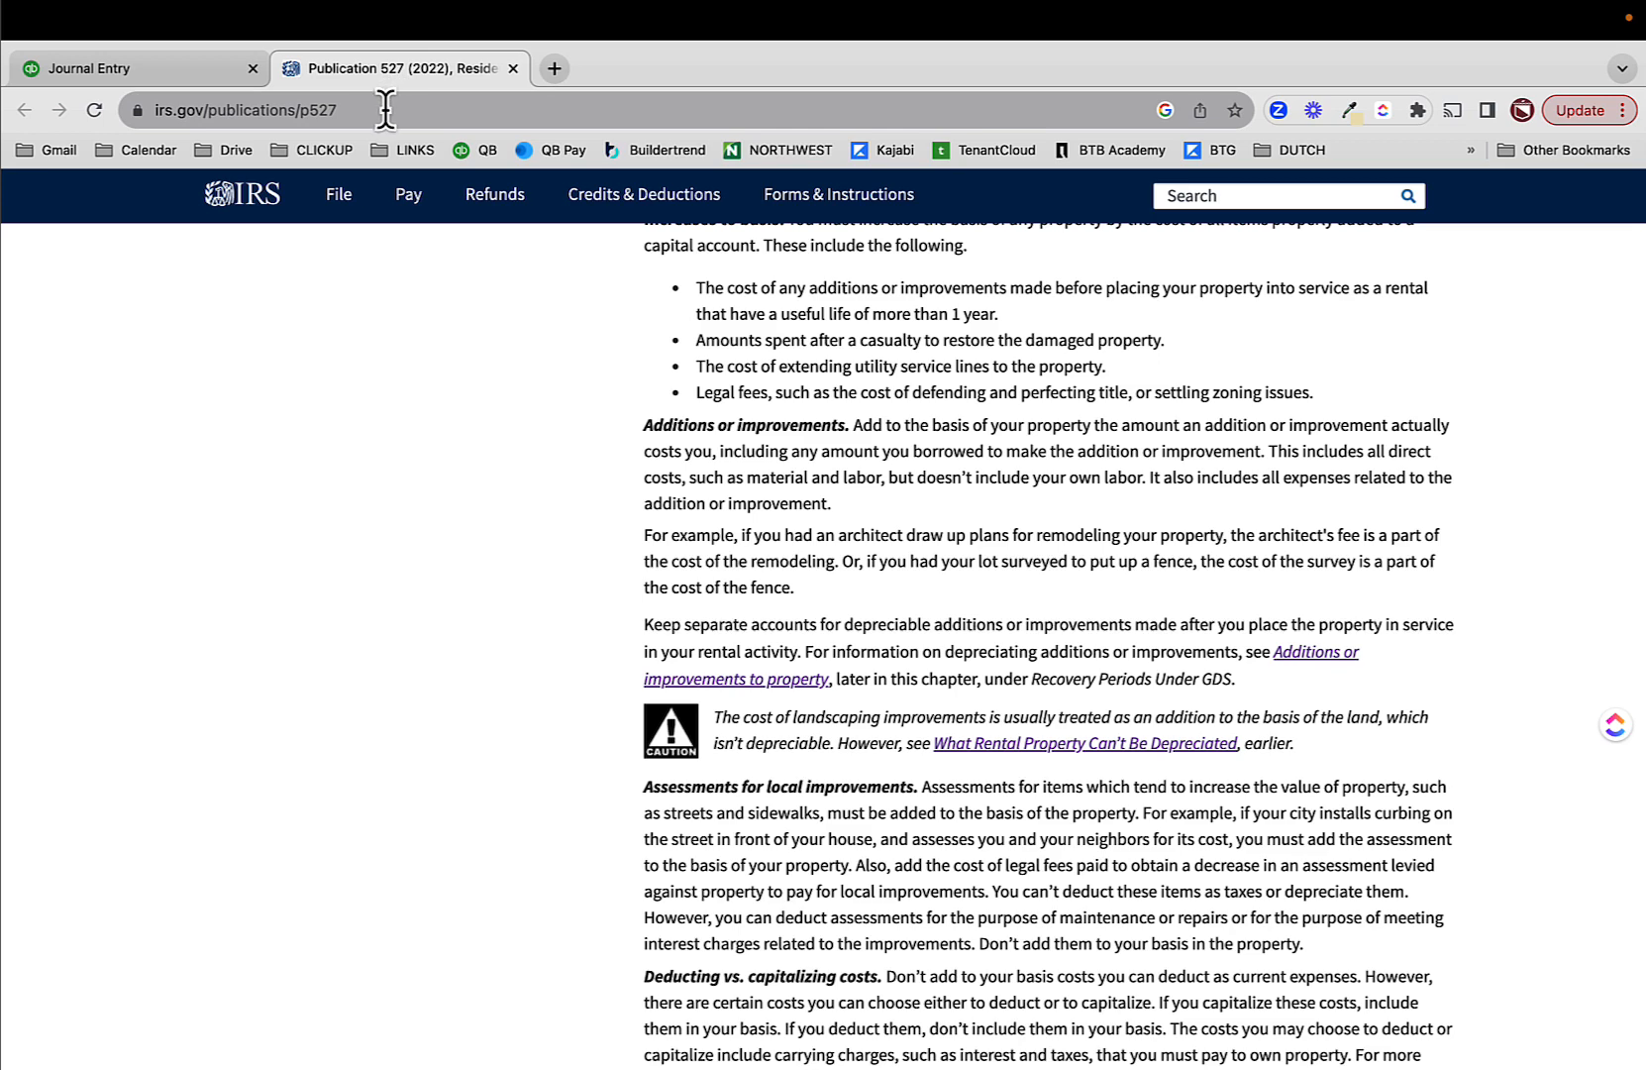
{"action": "scroll", "coordinate": [742, 595], "scroll_direction": "up", "scroll_amount": 2}
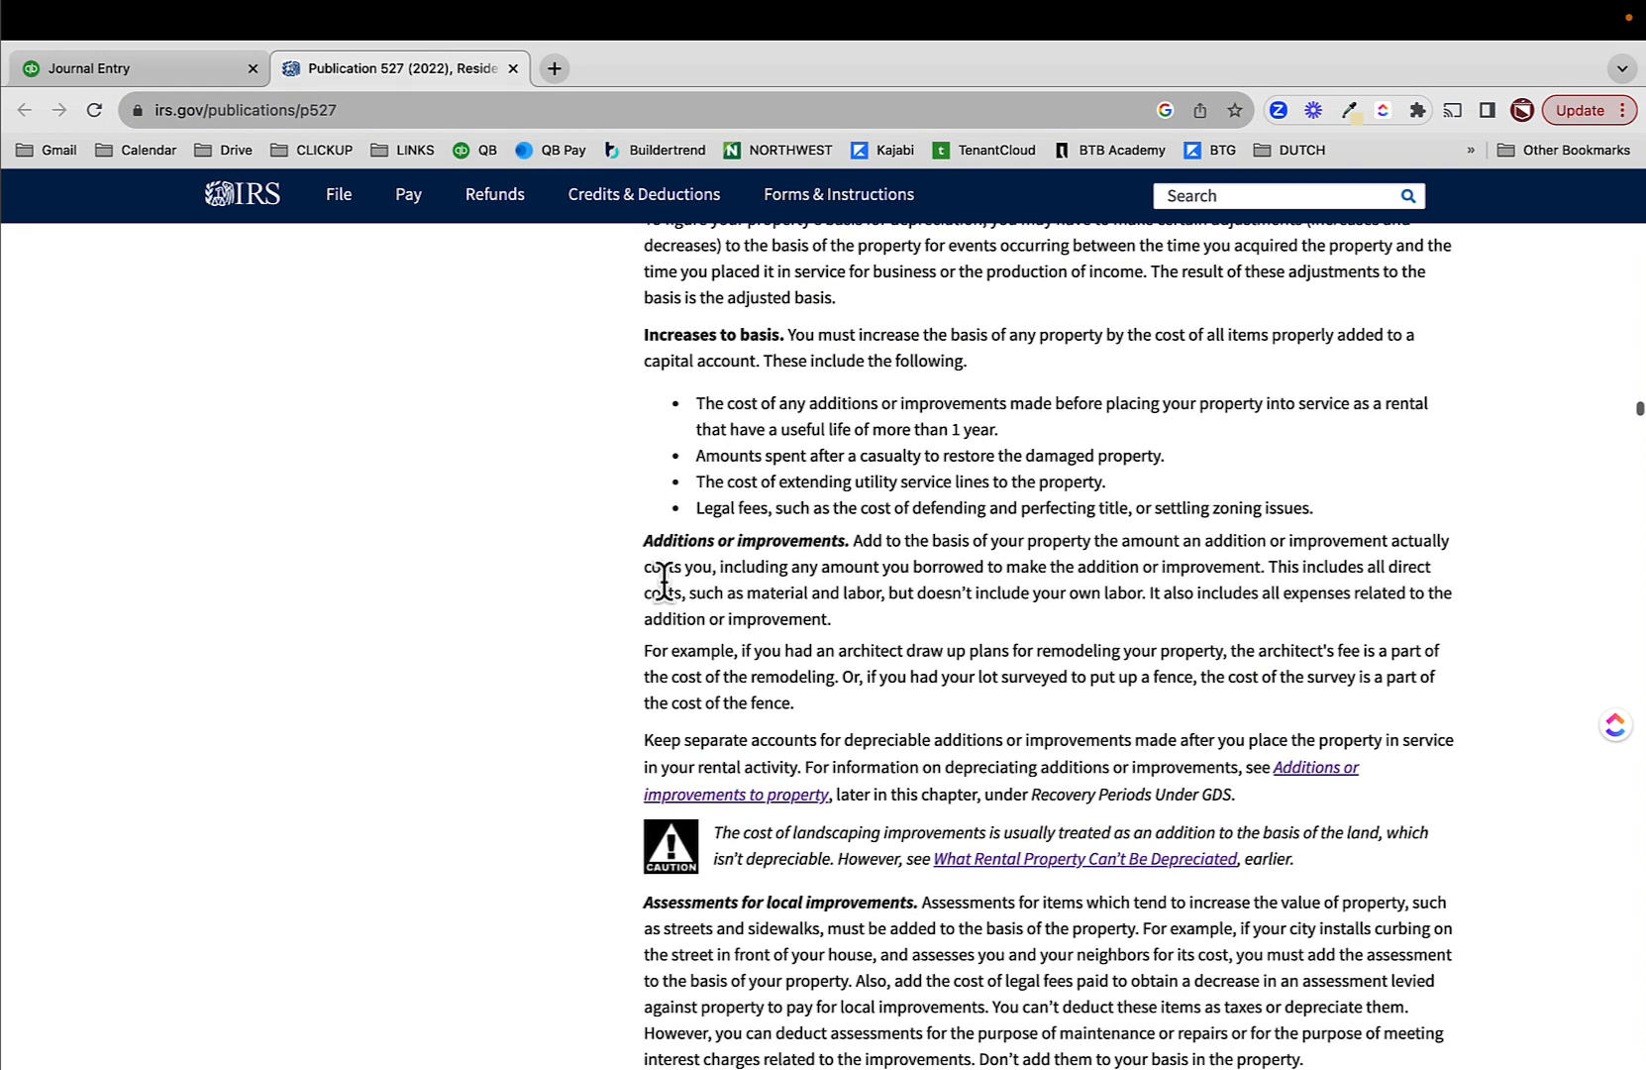
{"action": "left_click_drag", "start_coordinate": [637, 539], "coordinate": [850, 547]}
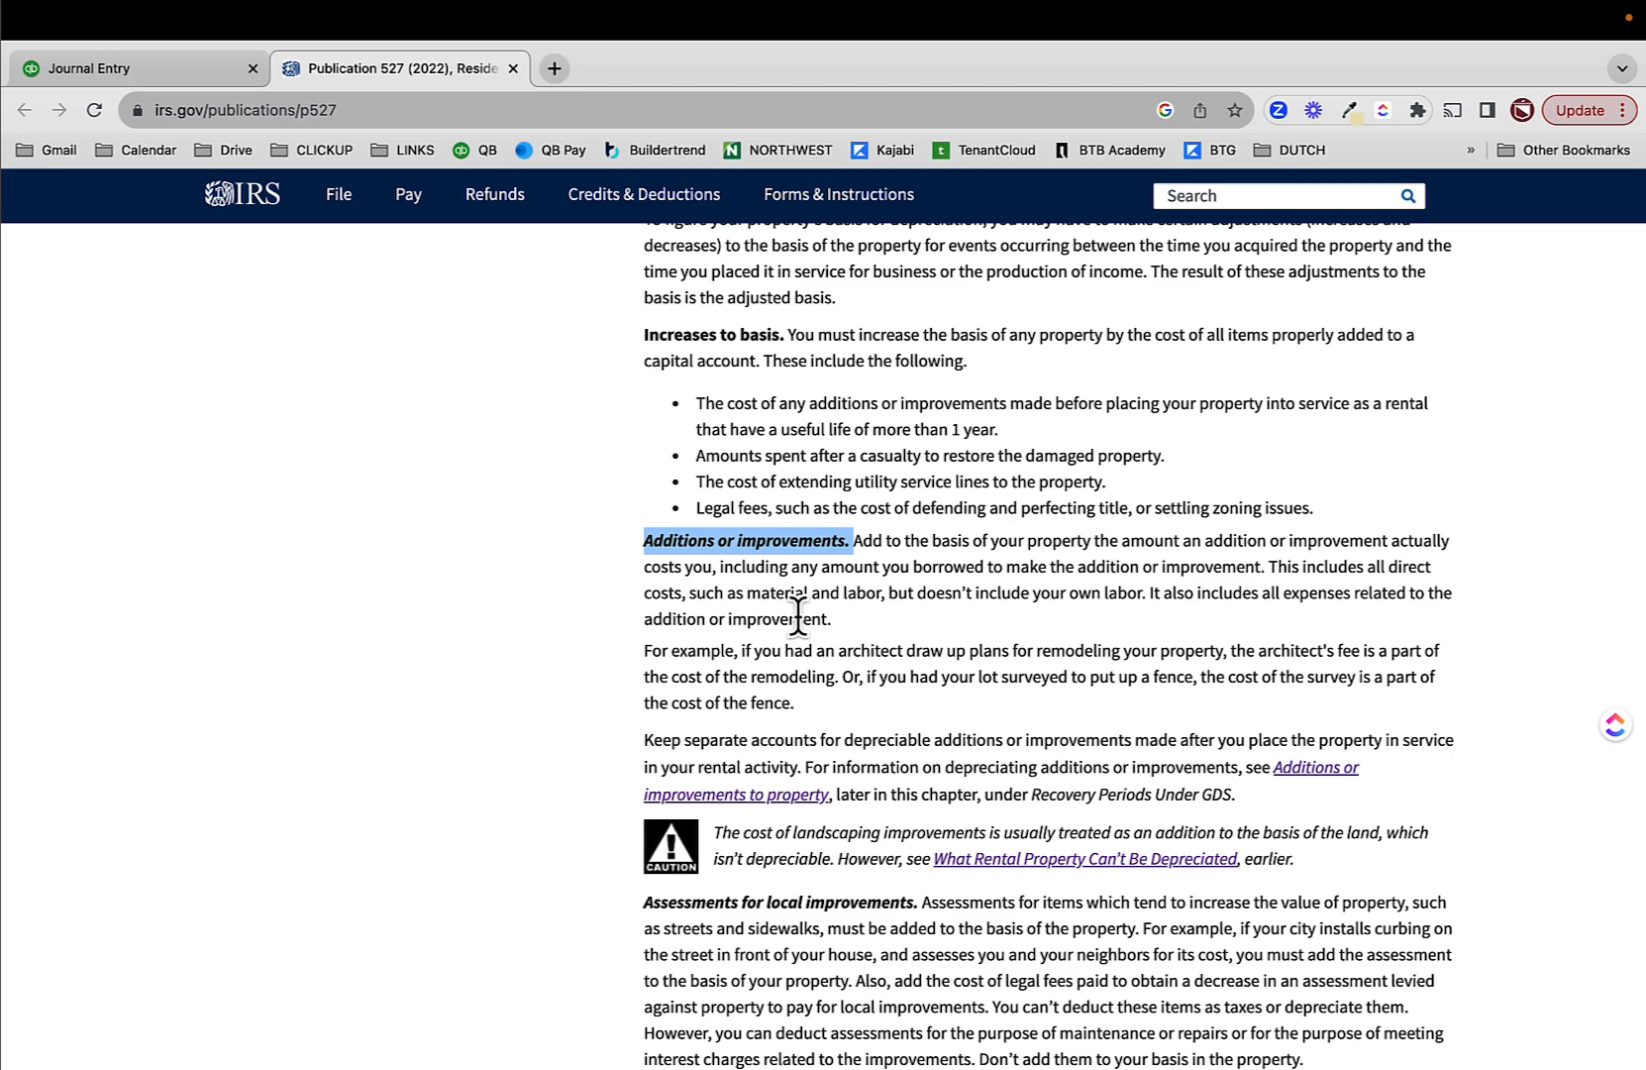
{"action": "scroll", "coordinate": [808, 617], "scroll_direction": "up", "scroll_amount": 5}
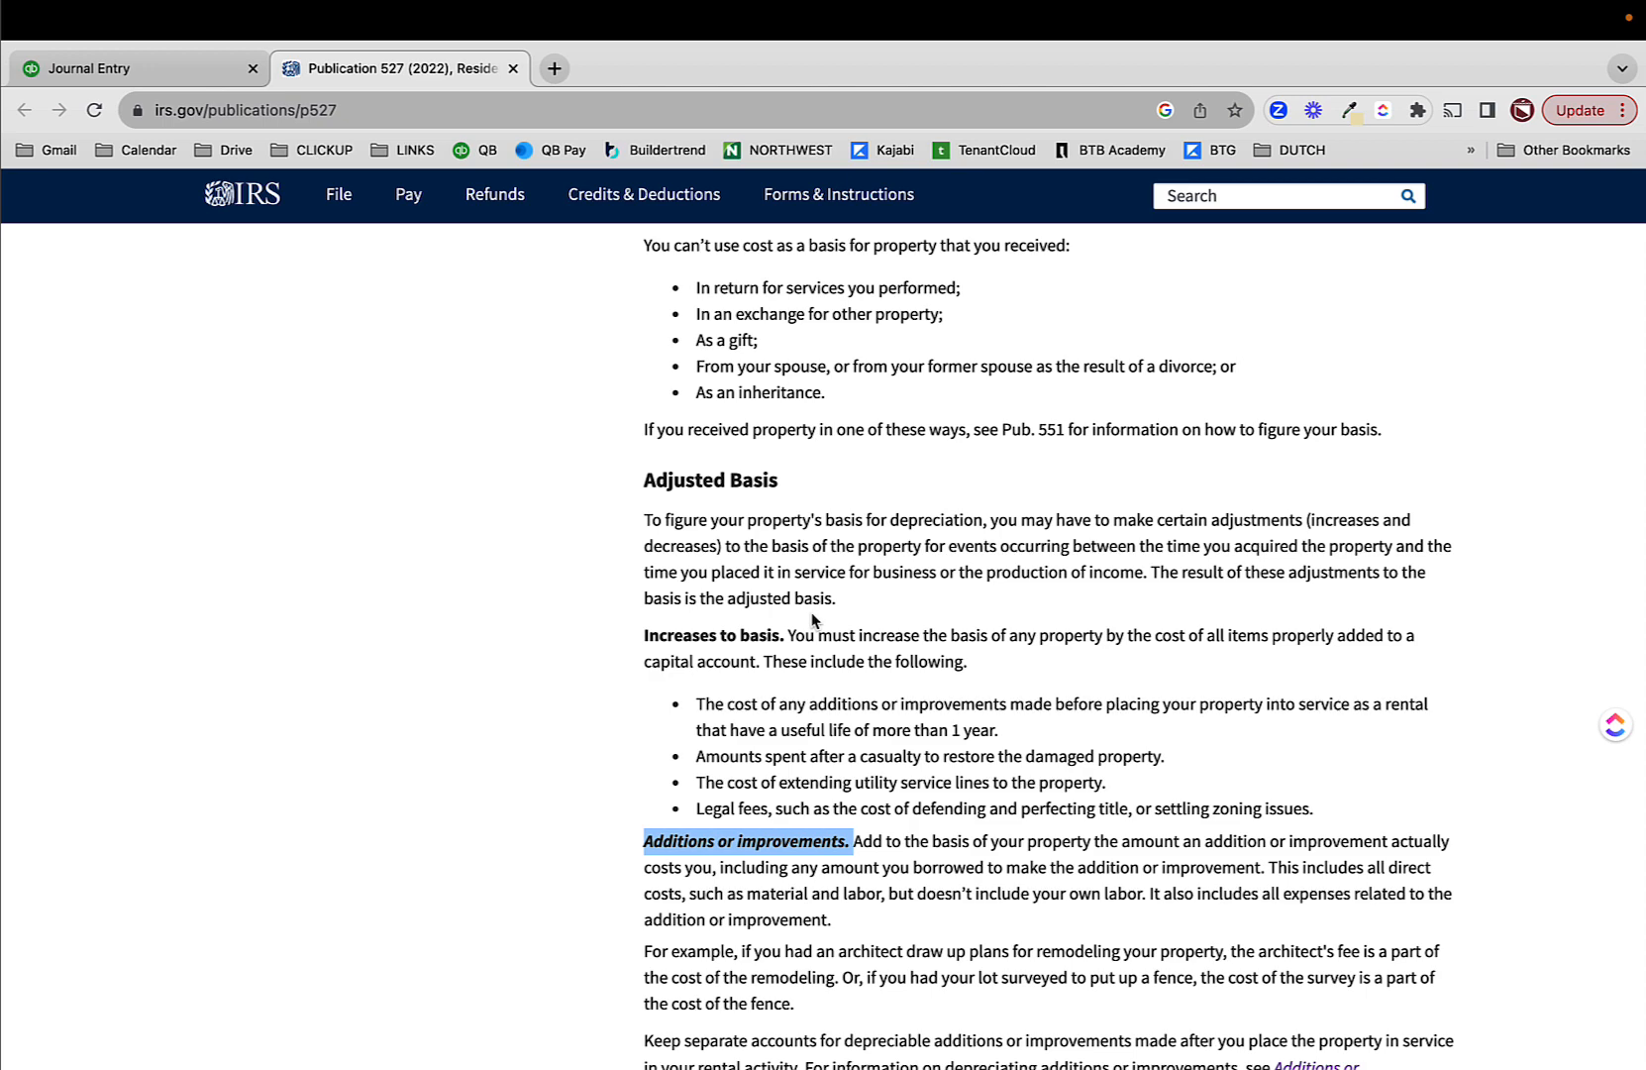
- Switch back to QuickBooks and review the Total REAL ESTATE OWNED amount on the balance sheet
{"action": "left_click", "coordinate": [178, 79]}
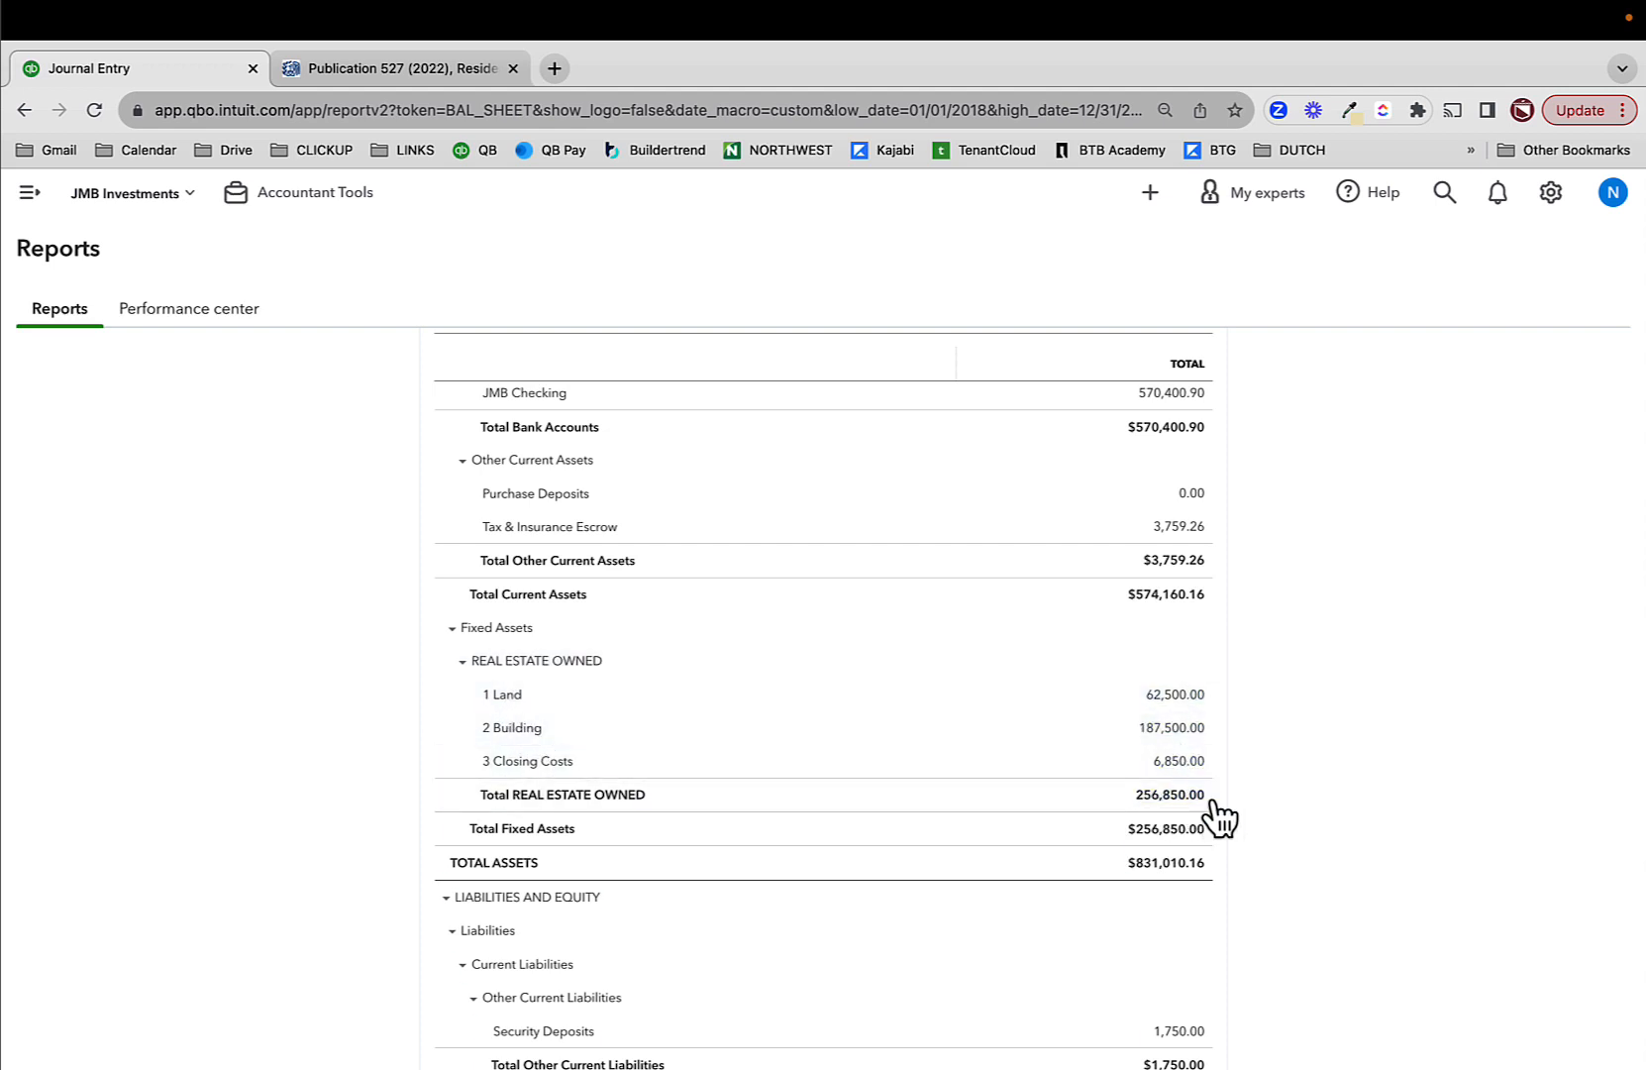
{"action": "left_click_drag", "start_coordinate": [1212, 816], "coordinate": [1152, 817]}
{"action": "left_click", "coordinate": [1367, 785]}
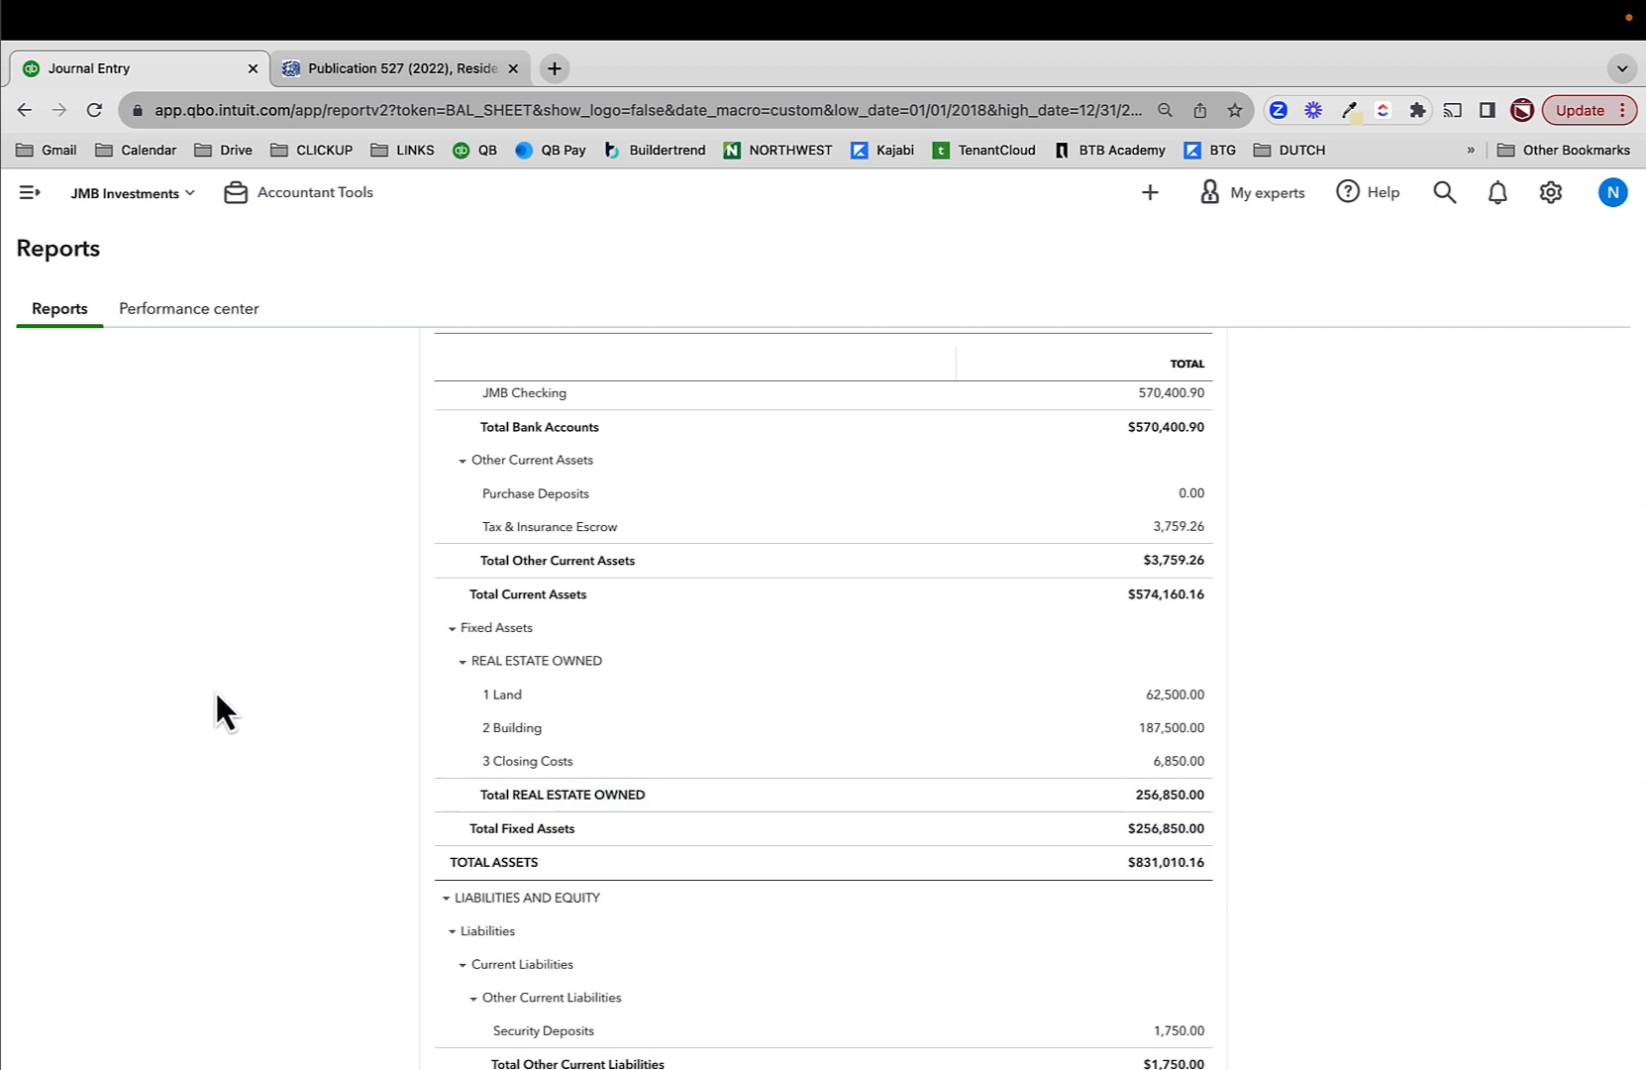
- Open the chart of accounts and highlight the 4 CapEx account under REAL ESTATE OWNED
{"action": "left_click", "coordinate": [30, 196]}
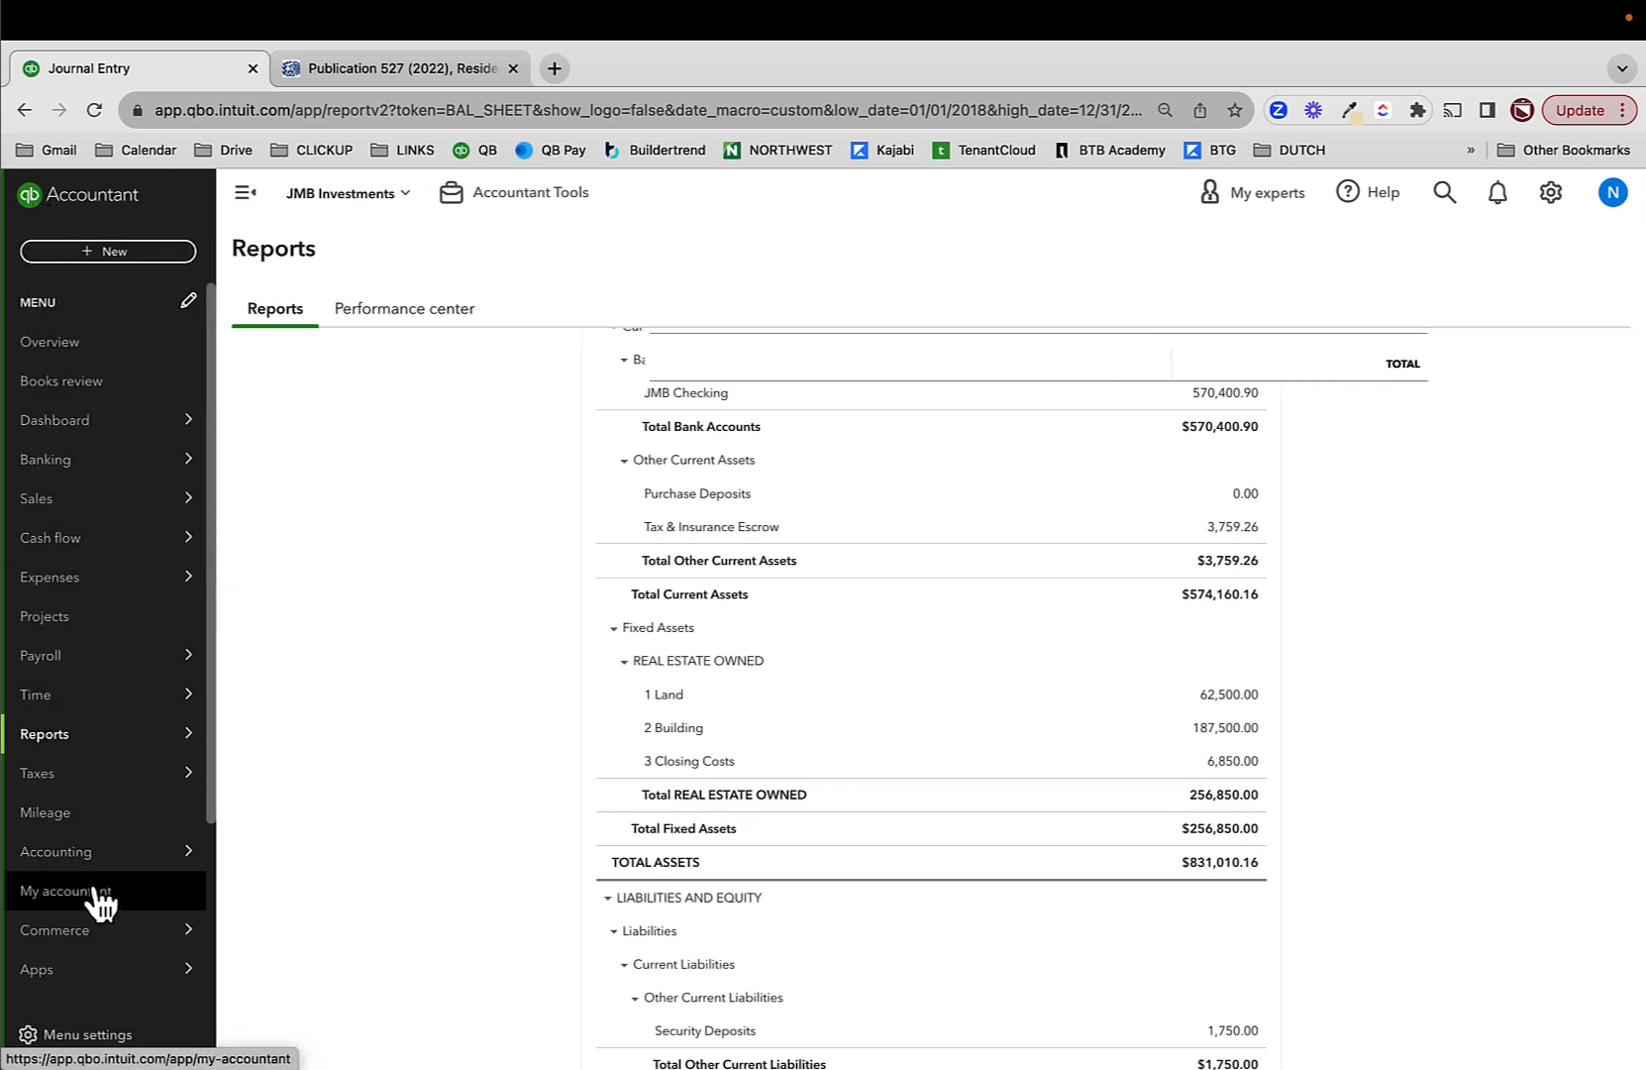
{"action": "mouse_move", "coordinate": [97, 872]}
{"action": "left_click", "coordinate": [264, 853]}
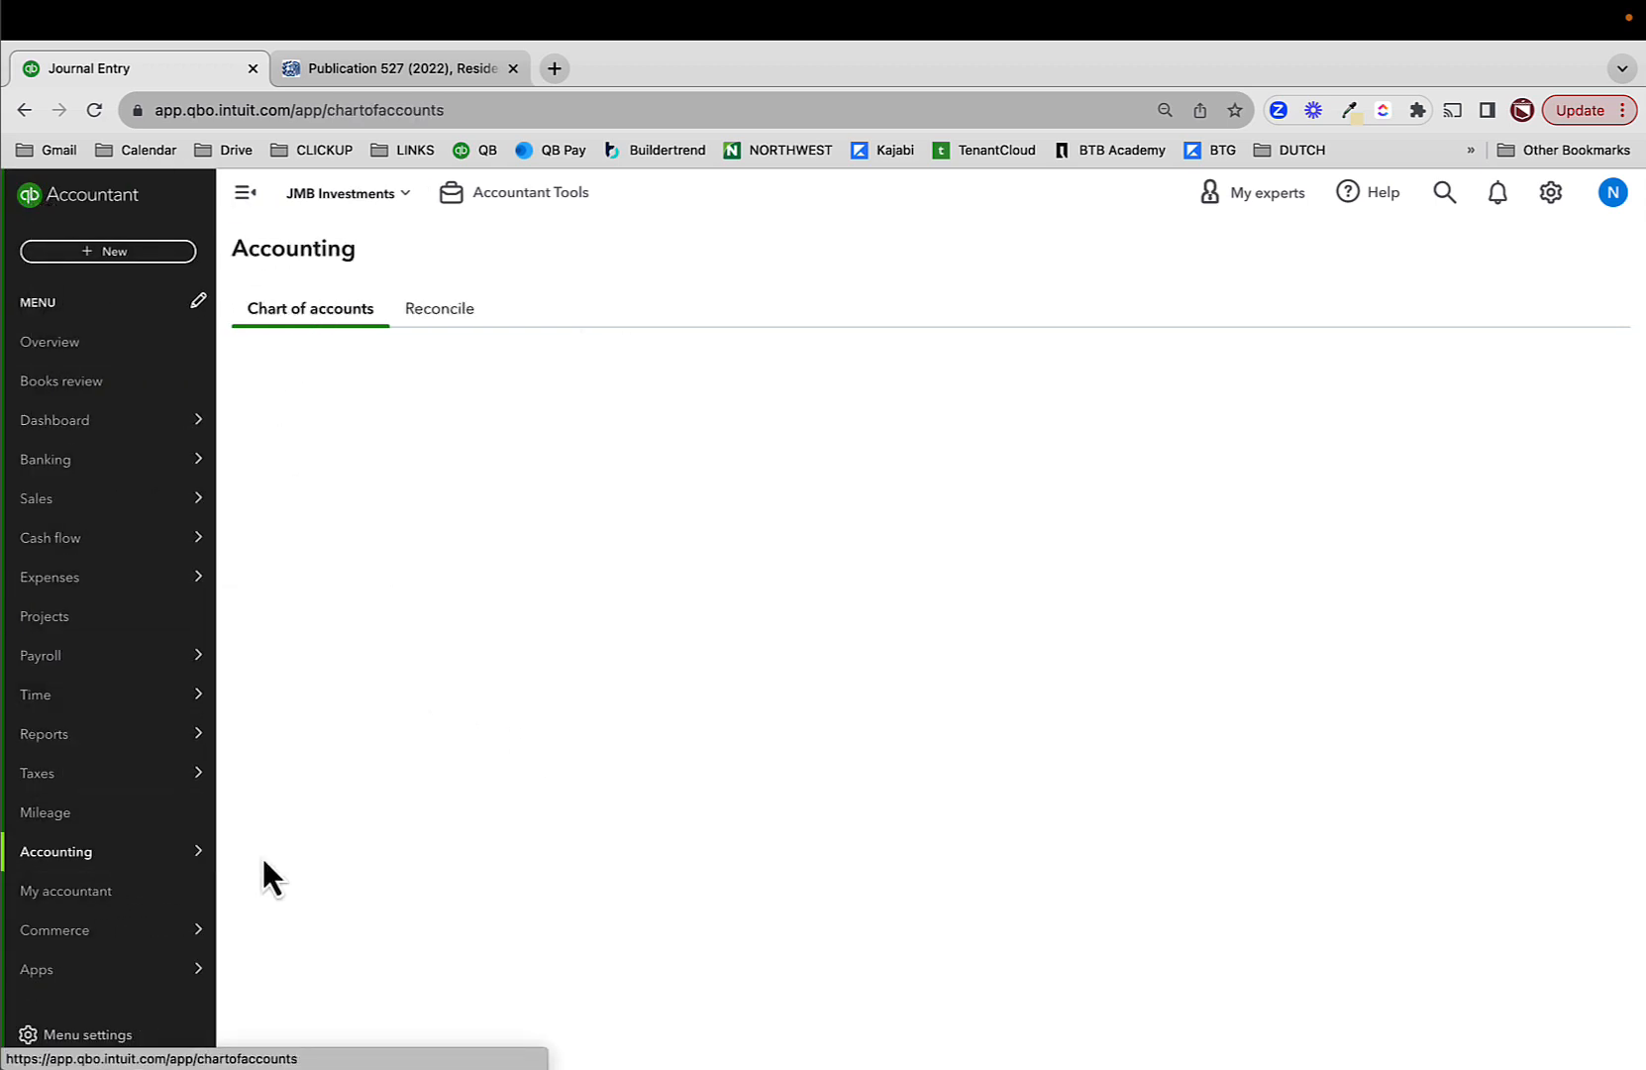
{"action": "scroll", "coordinate": [492, 798], "scroll_direction": "down", "scroll_amount": 7}
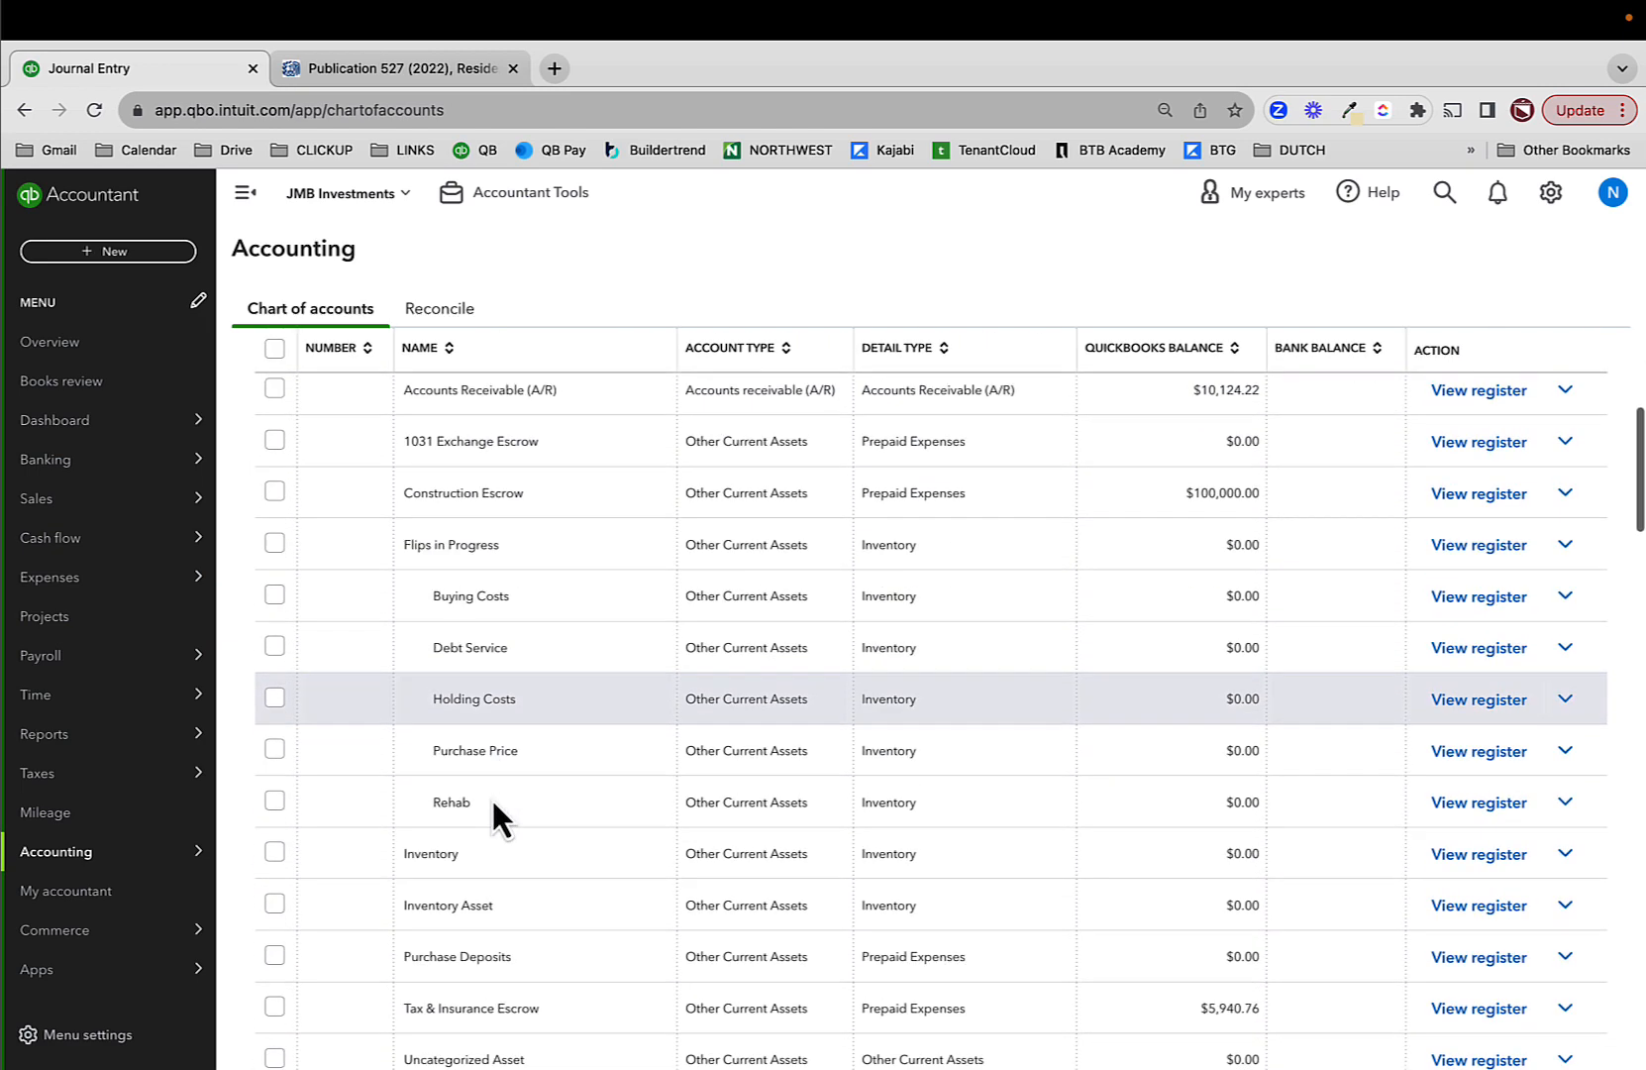
{"action": "scroll", "coordinate": [487, 807], "scroll_direction": "down", "scroll_amount": 4}
{"action": "scroll", "coordinate": [484, 802], "scroll_direction": "down", "scroll_amount": 2}
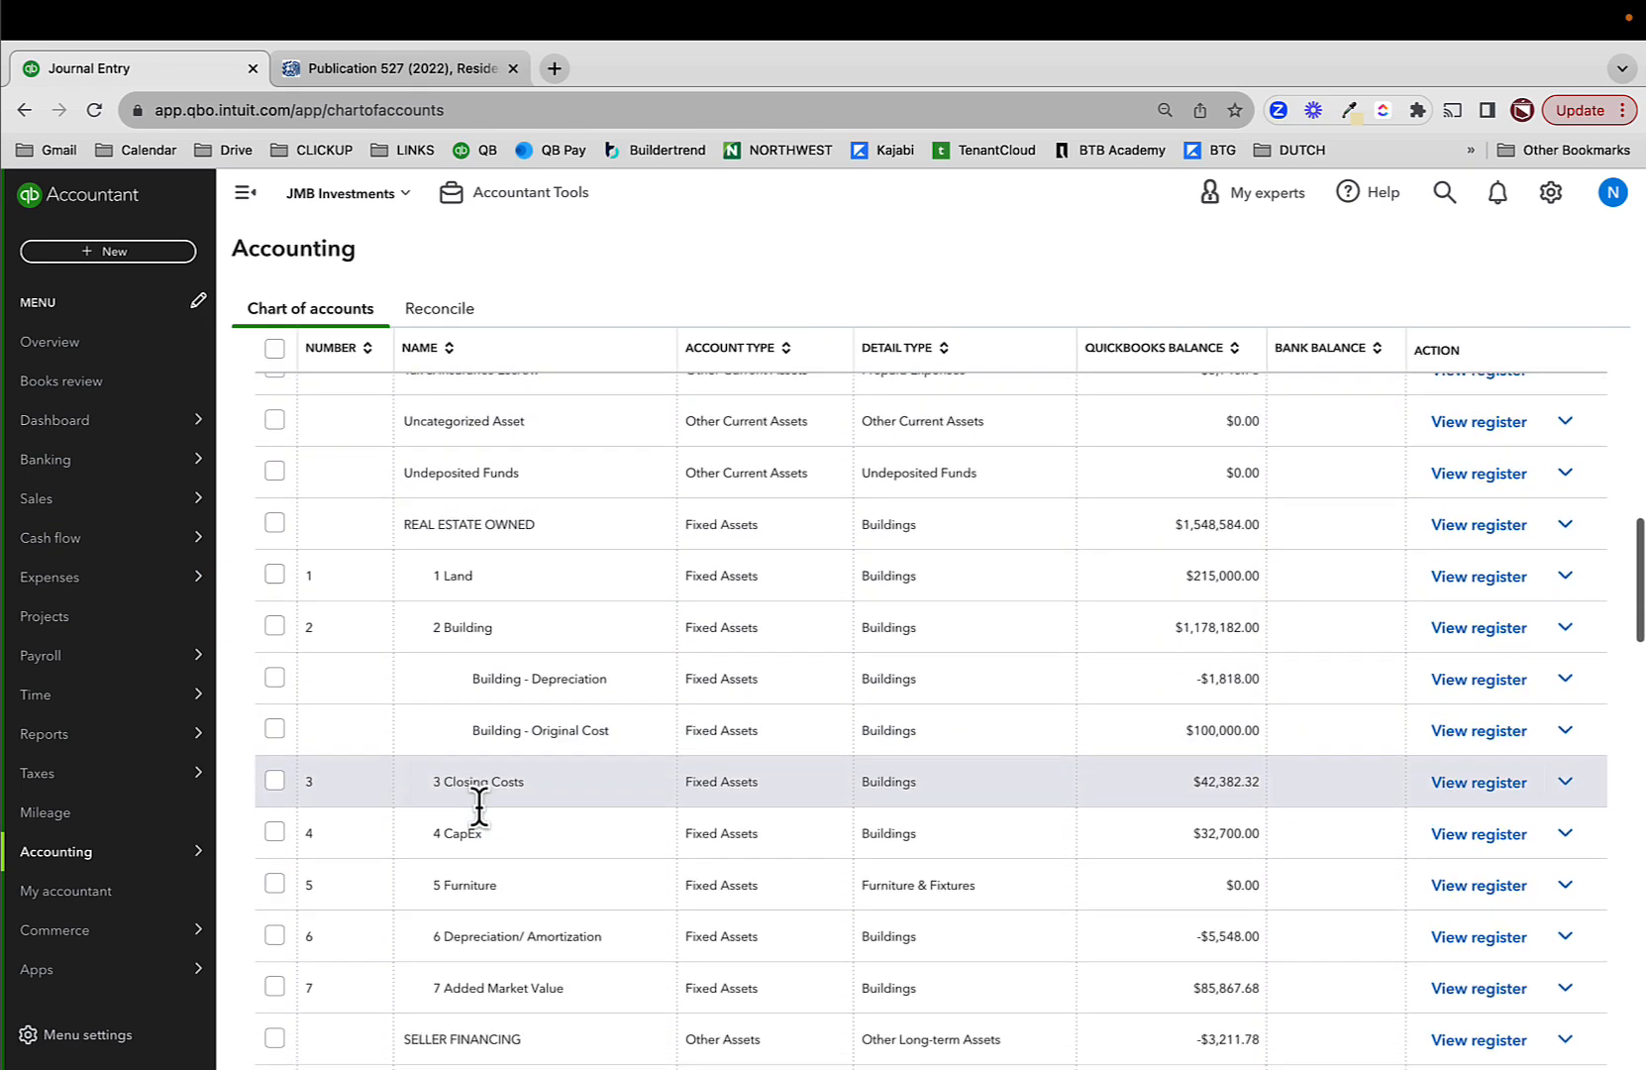
{"action": "left_click_drag", "start_coordinate": [483, 815], "coordinate": [432, 814]}
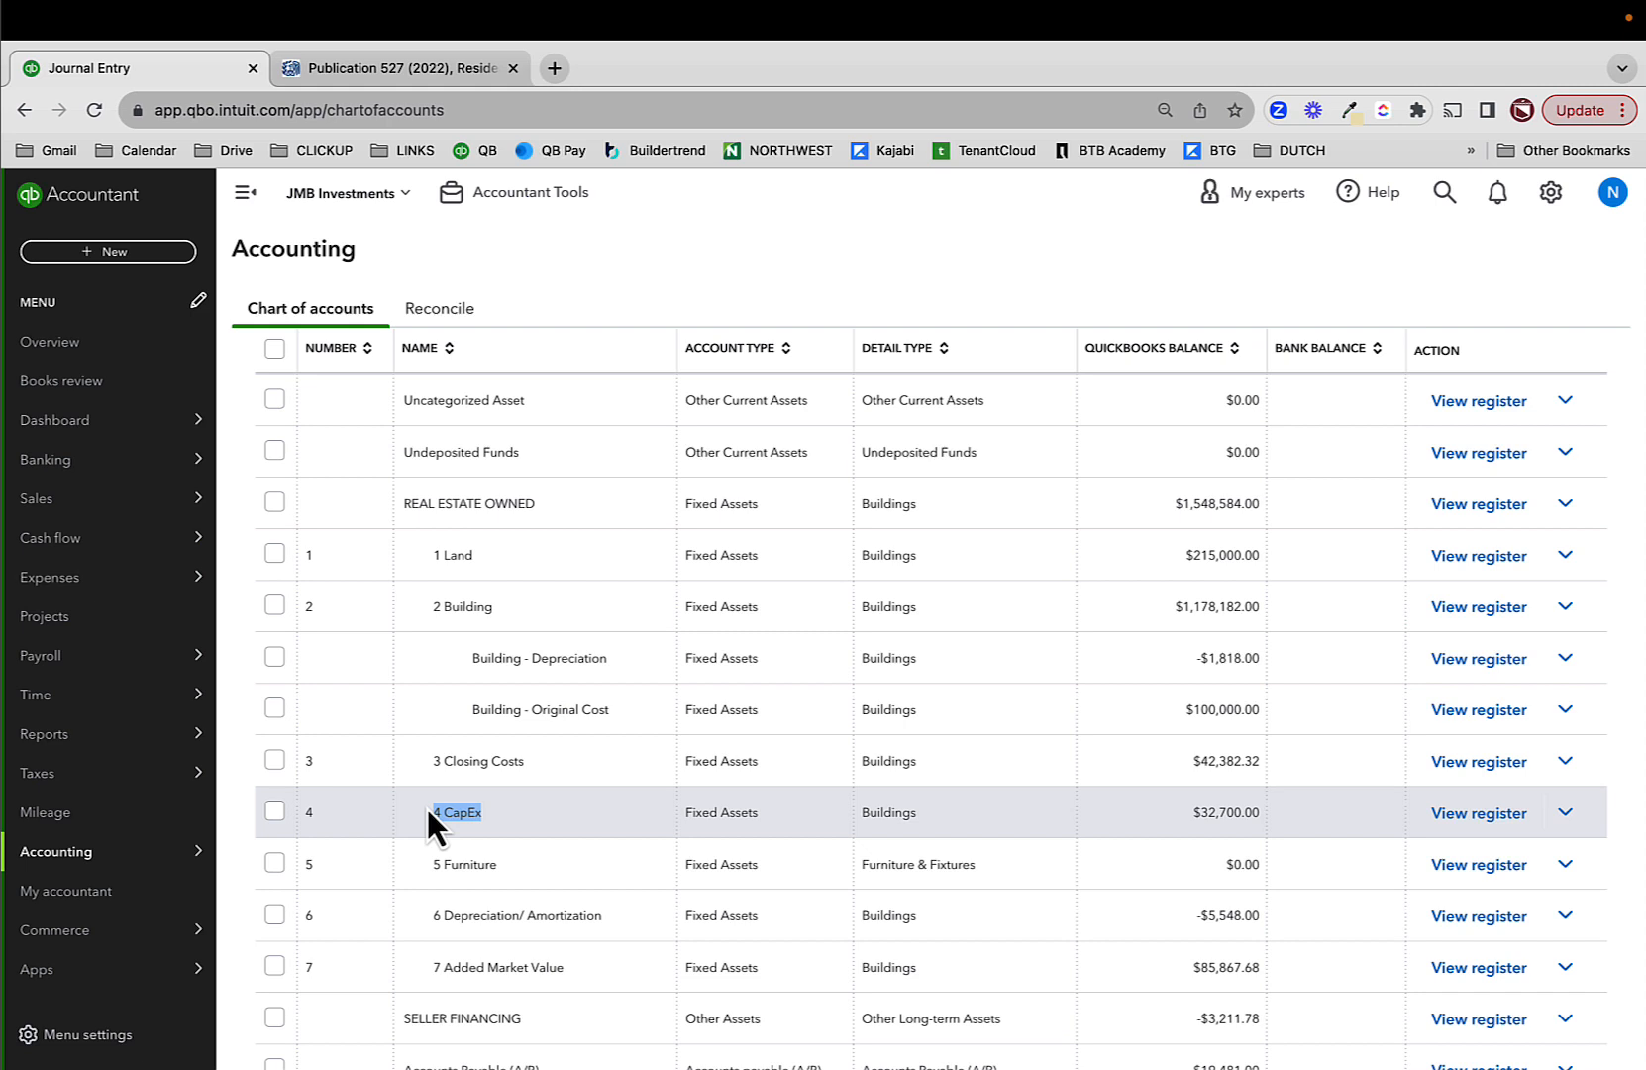
{"action": "left_click", "coordinate": [485, 814]}
{"action": "left_click_drag", "start_coordinate": [487, 813], "coordinate": [428, 815]}
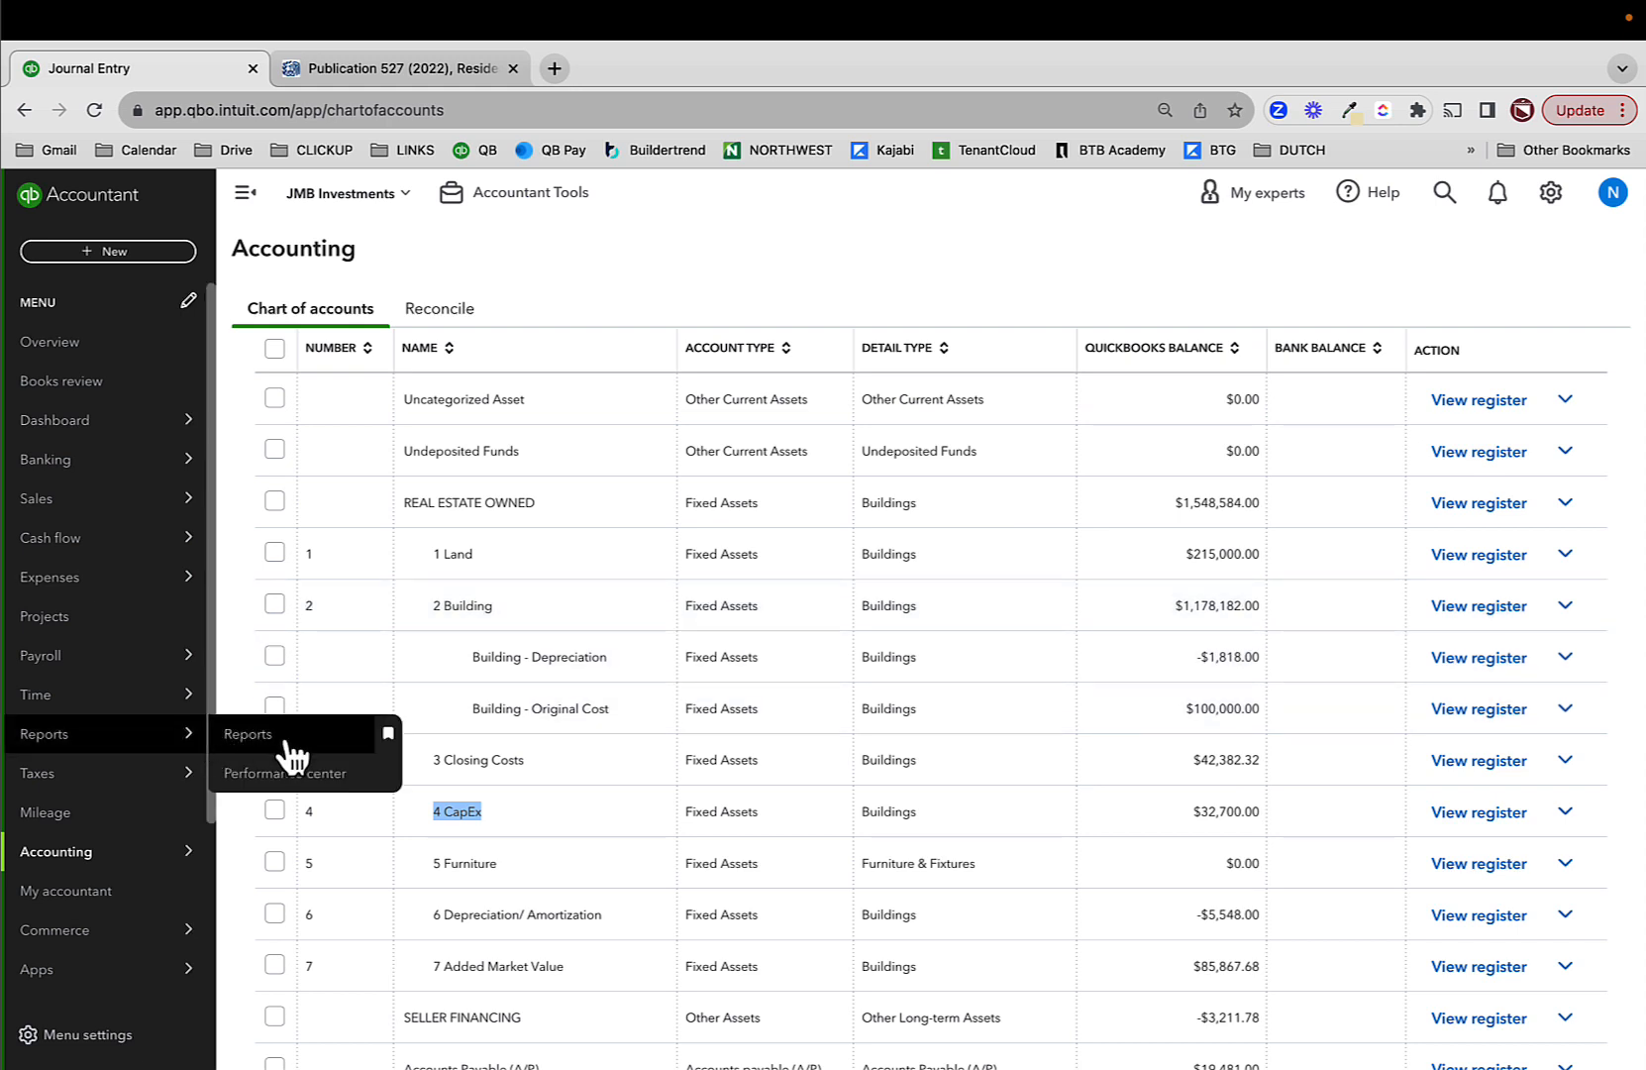
- Reopen the custom report Balance Sheet - 2018 and collapse the navigation sidebar
{"action": "left_click", "coordinate": [292, 724]}
{"action": "left_click", "coordinate": [331, 810]}
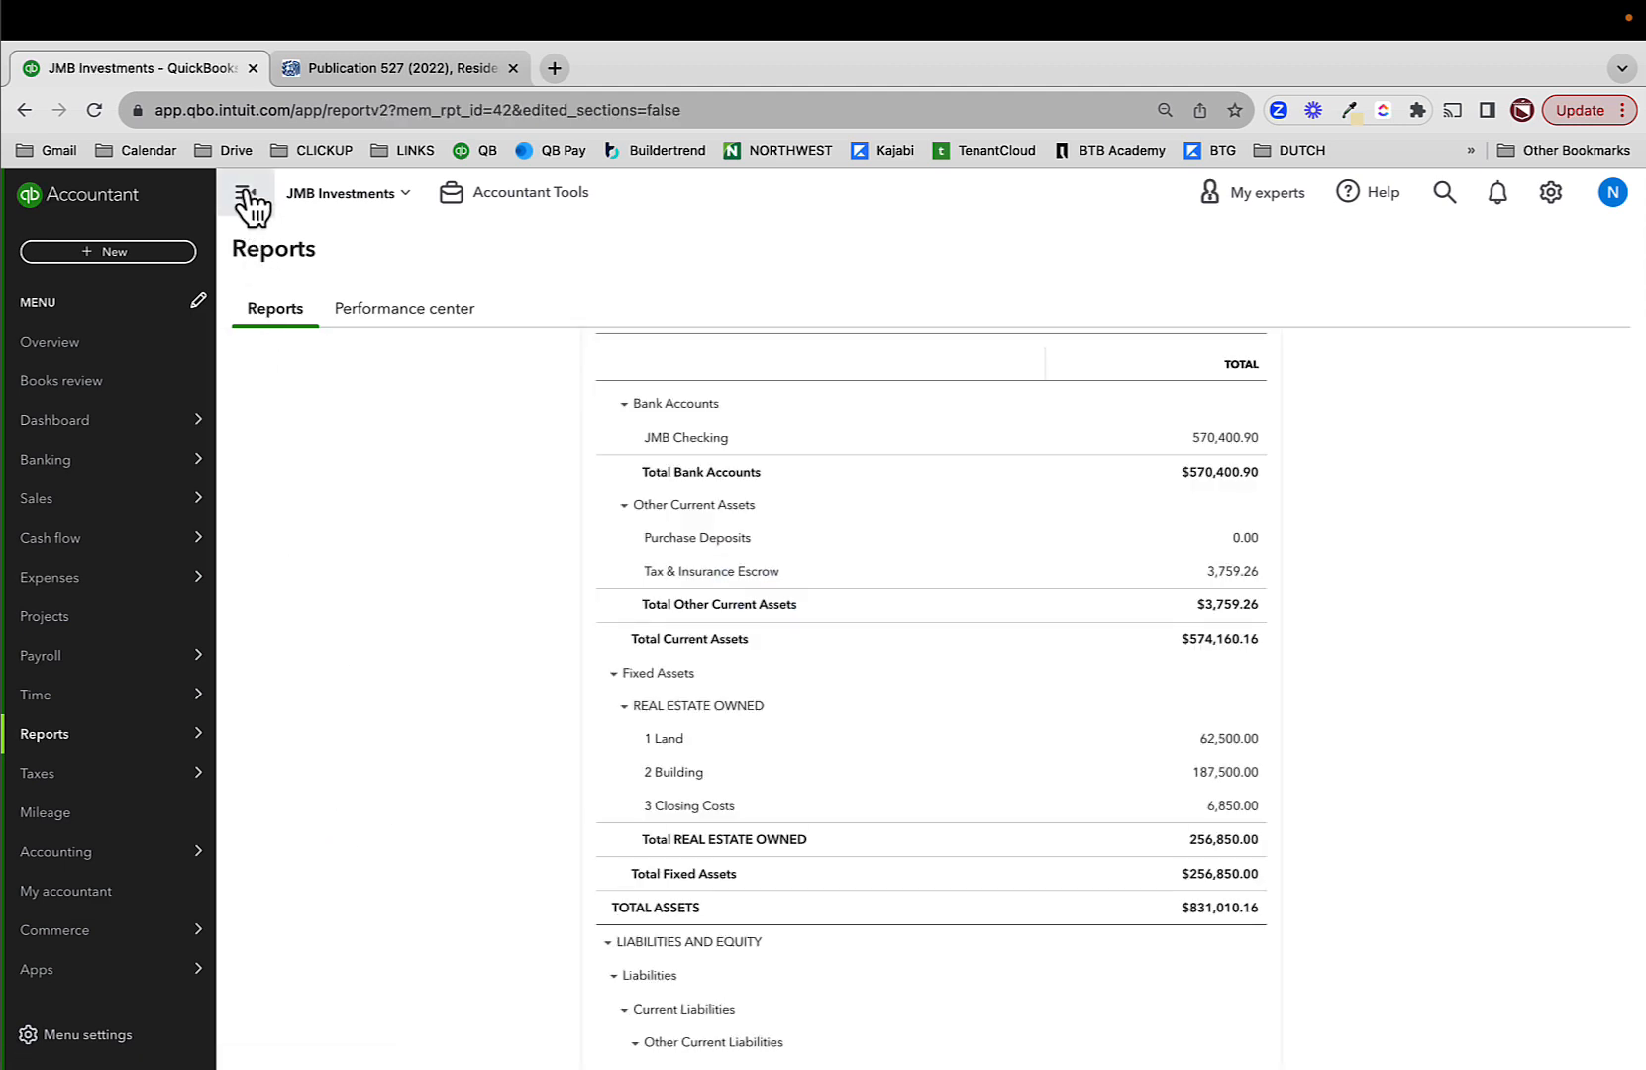
{"action": "left_click", "coordinate": [245, 193]}
- Rerun the balance sheet with columns displayed by Classes and review the real estate assets per class
{"action": "left_click", "coordinate": [127, 535]}
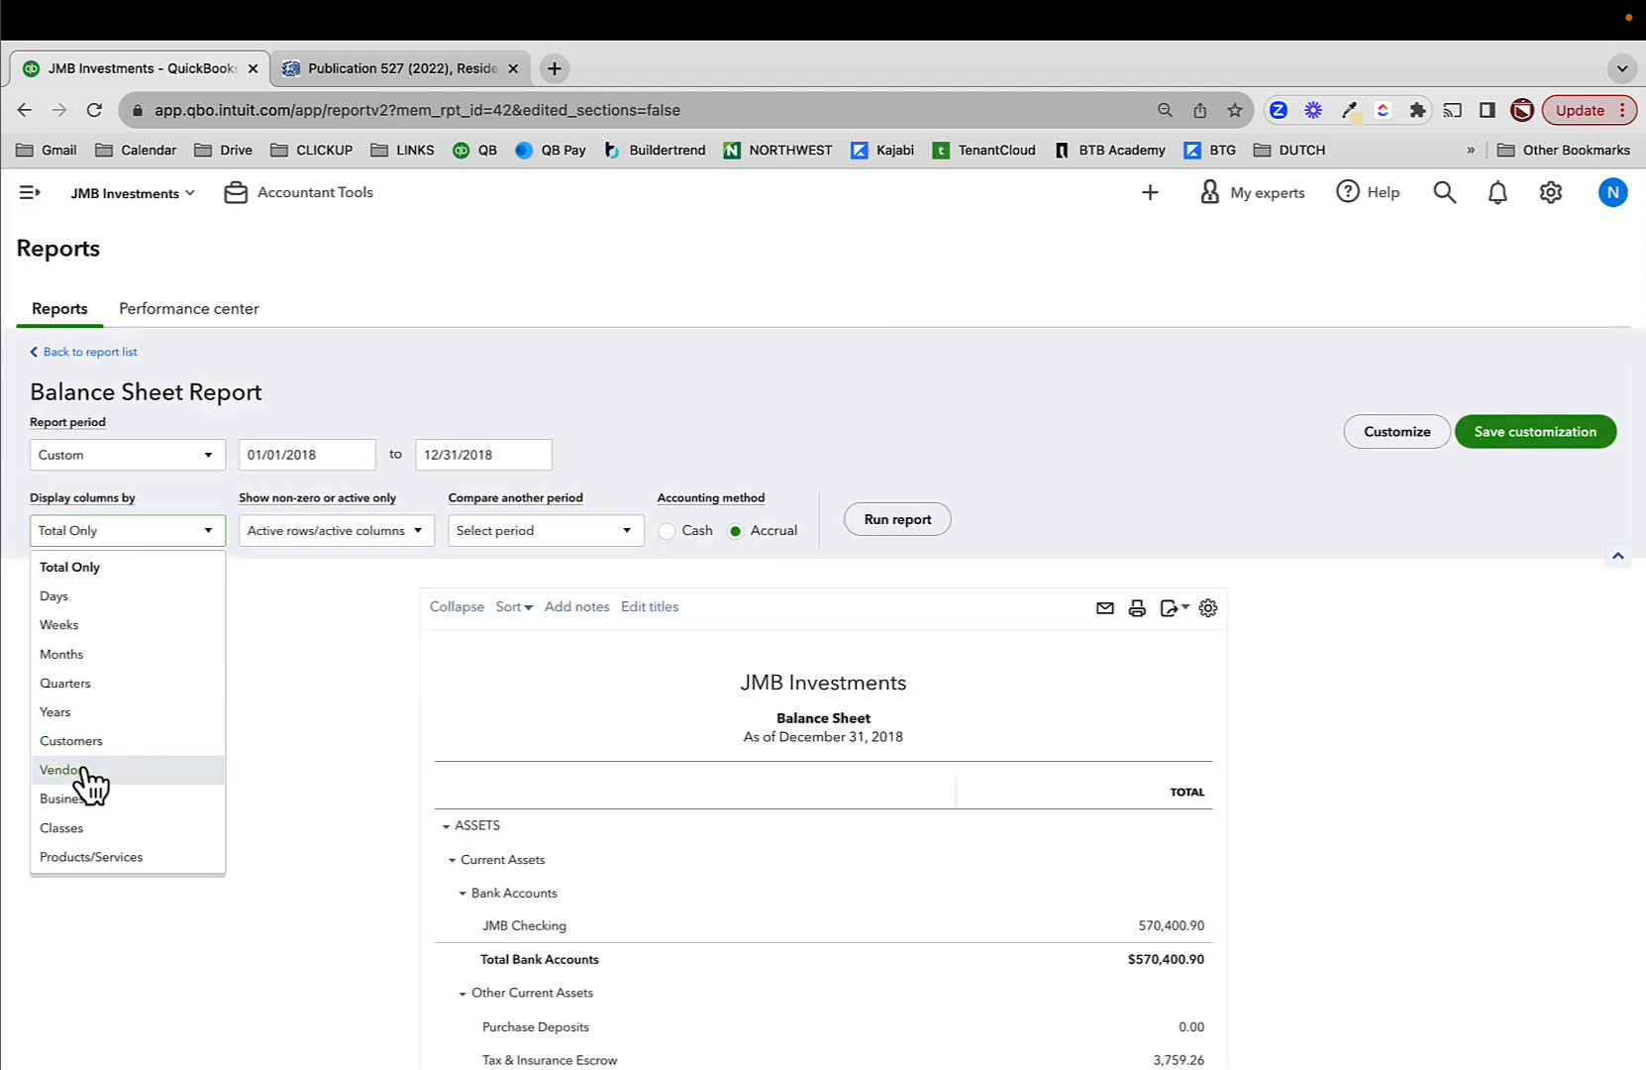
{"action": "left_click", "coordinate": [99, 830]}
{"action": "left_click", "coordinate": [900, 521]}
{"action": "scroll", "coordinate": [940, 758], "scroll_direction": "down", "scroll_amount": 10}
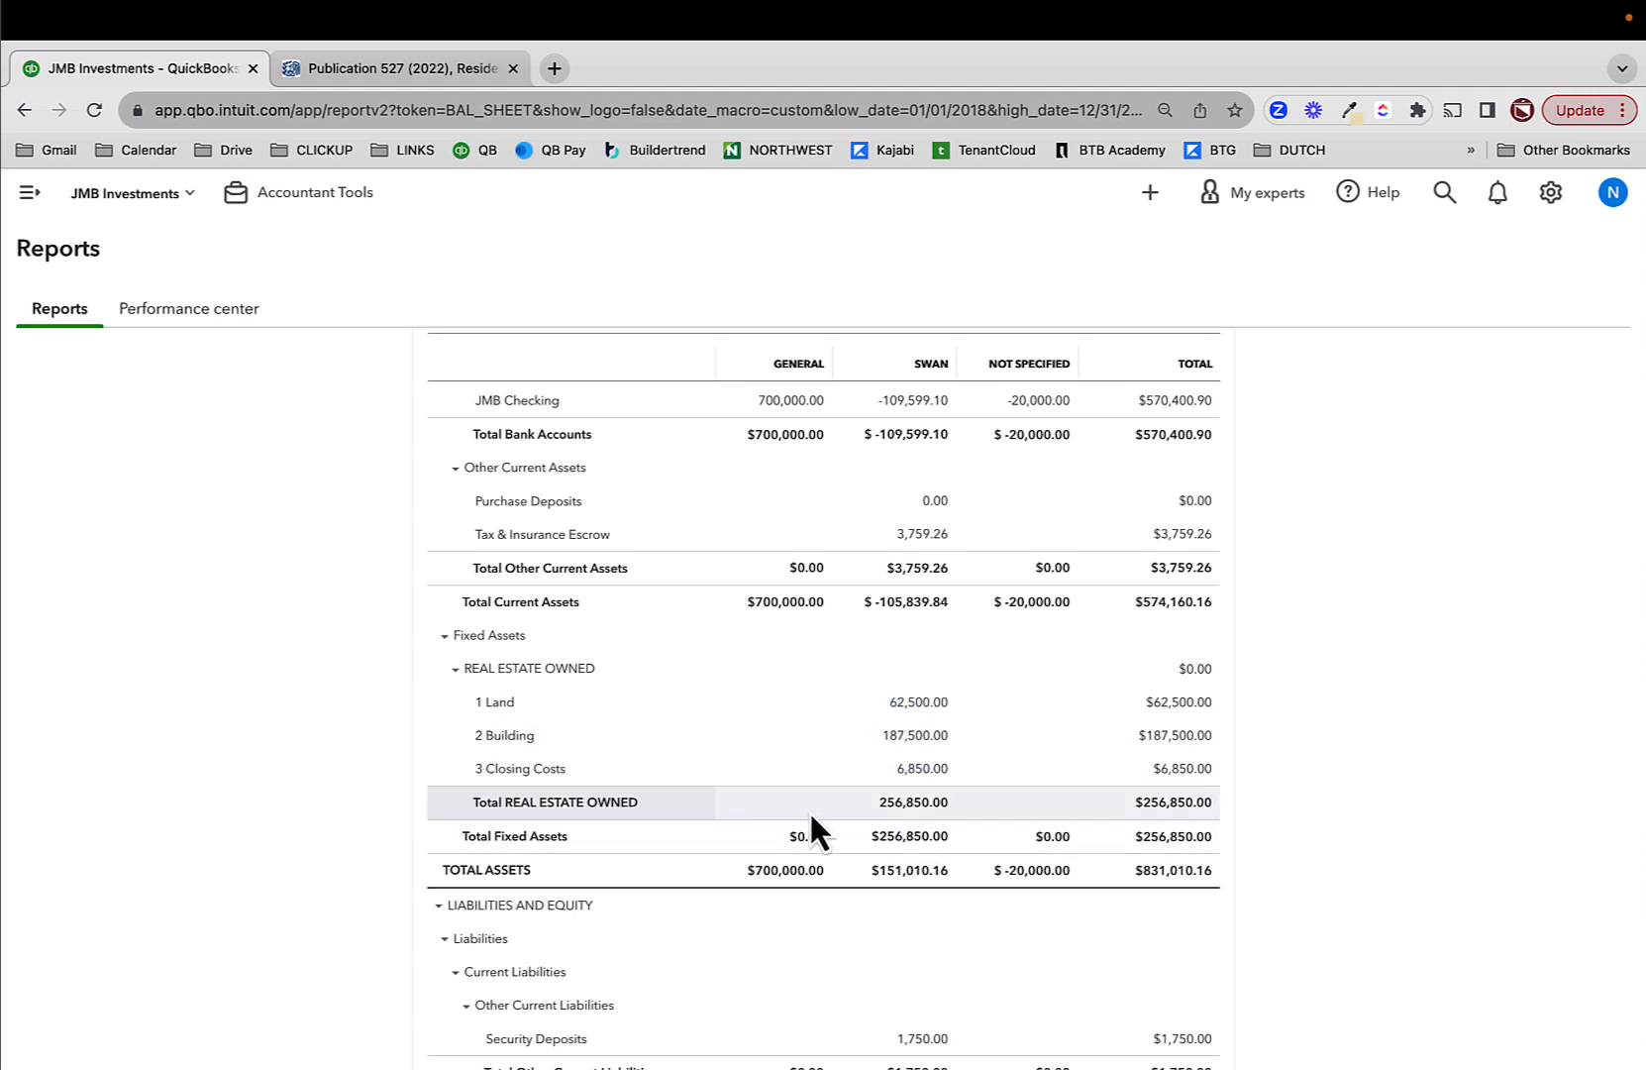
{"action": "scroll", "coordinate": [233, 634], "scroll_direction": "up", "scroll_amount": 5}
- Show the navigation sidebar again and rerun the balance sheet with columns set to Total Only
{"action": "left_click", "coordinate": [32, 195]}
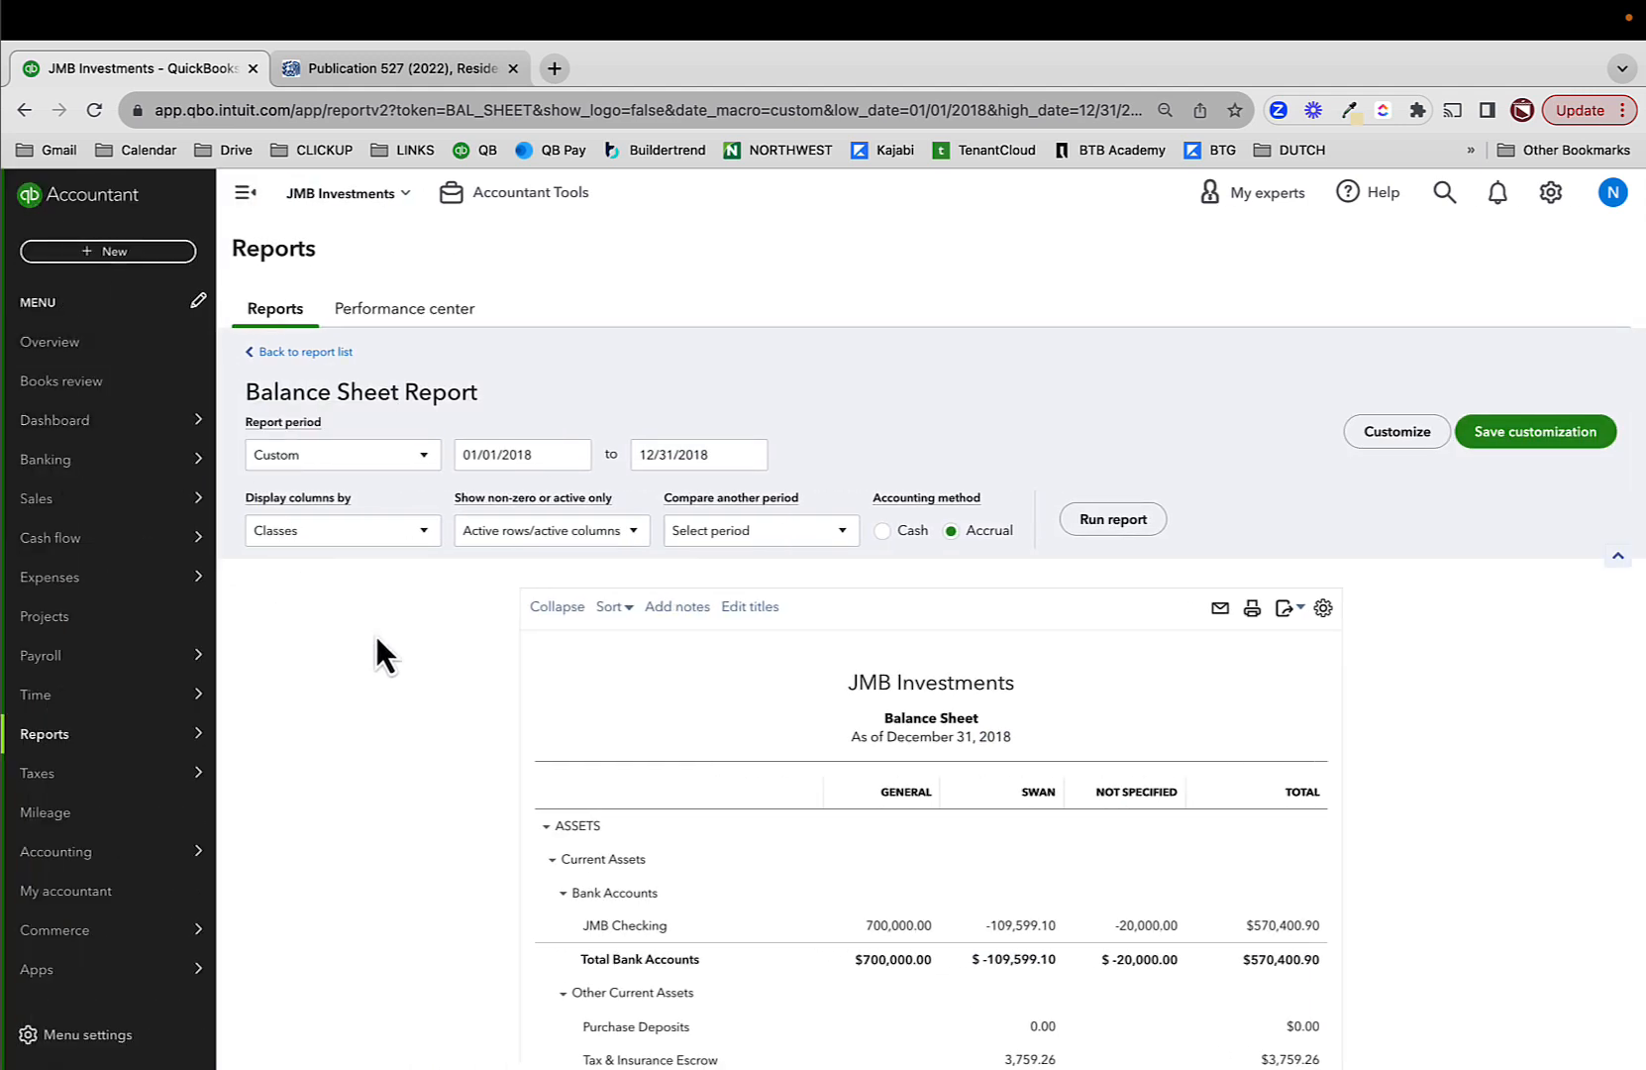
{"action": "left_click", "coordinate": [337, 533]}
{"action": "left_click", "coordinate": [335, 567]}
{"action": "left_click", "coordinate": [1120, 525]}
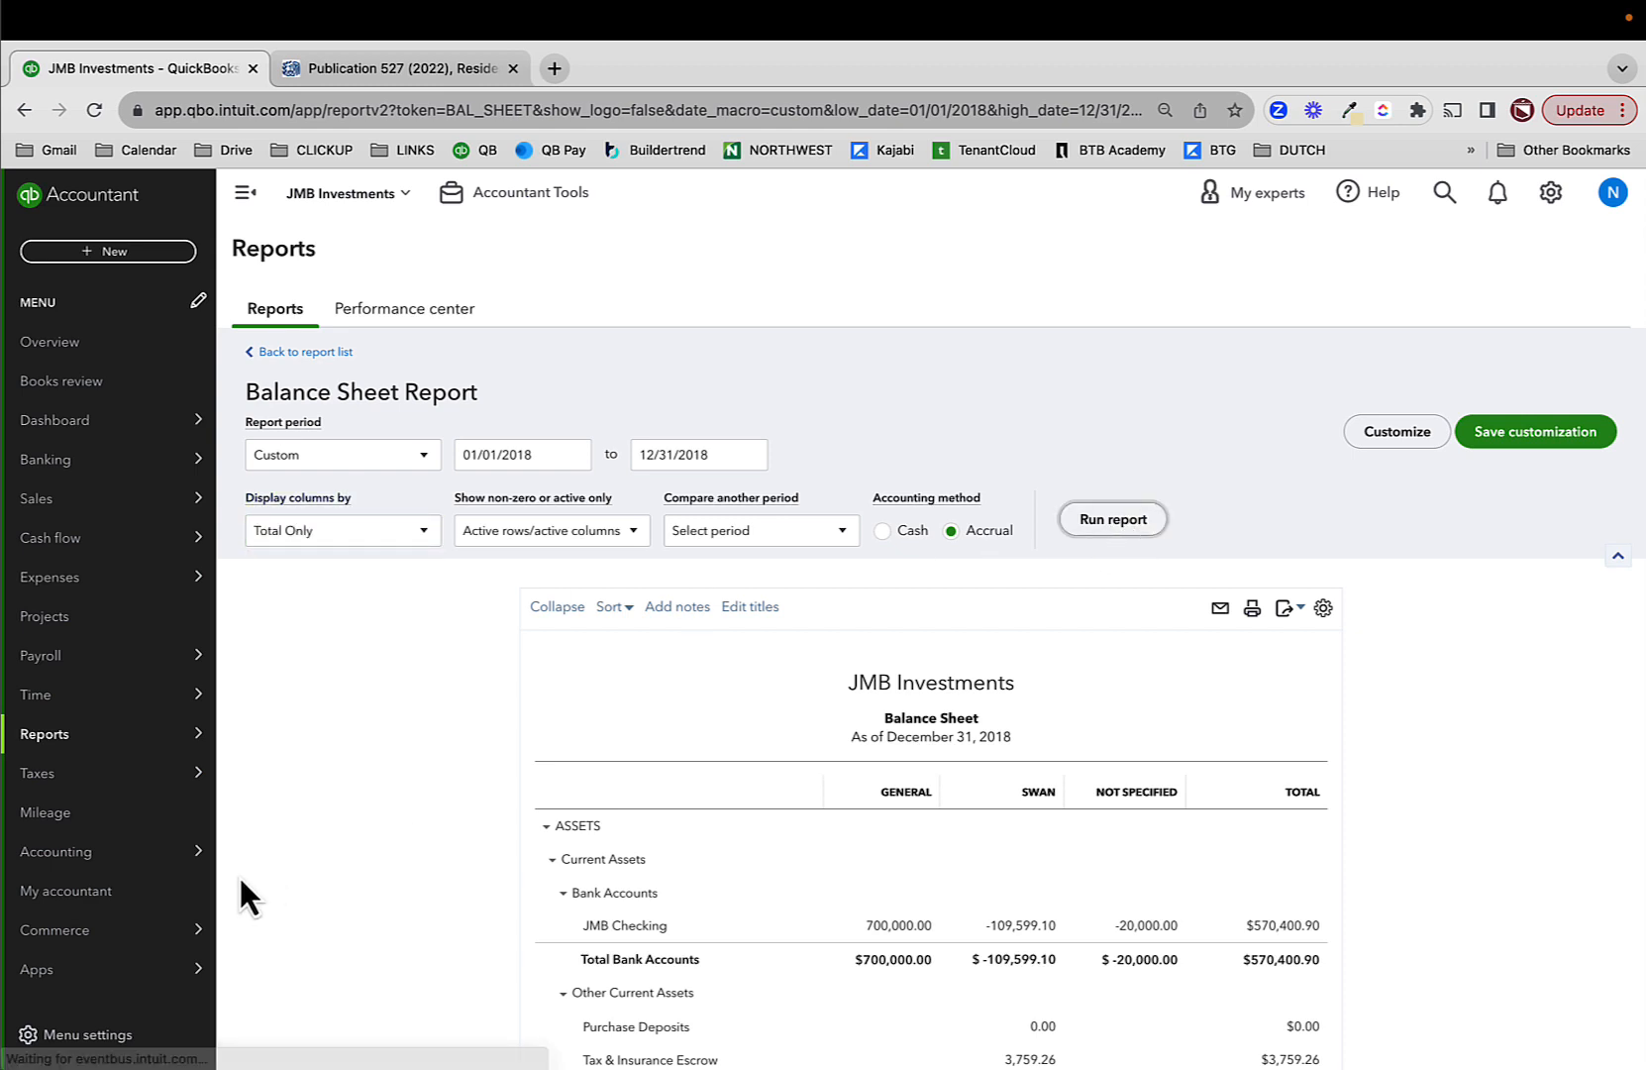
{"action": "scroll", "coordinate": [253, 872], "scroll_direction": "down", "scroll_amount": 3}
{"action": "scroll", "coordinate": [326, 788], "scroll_direction": "up", "scroll_amount": 3}
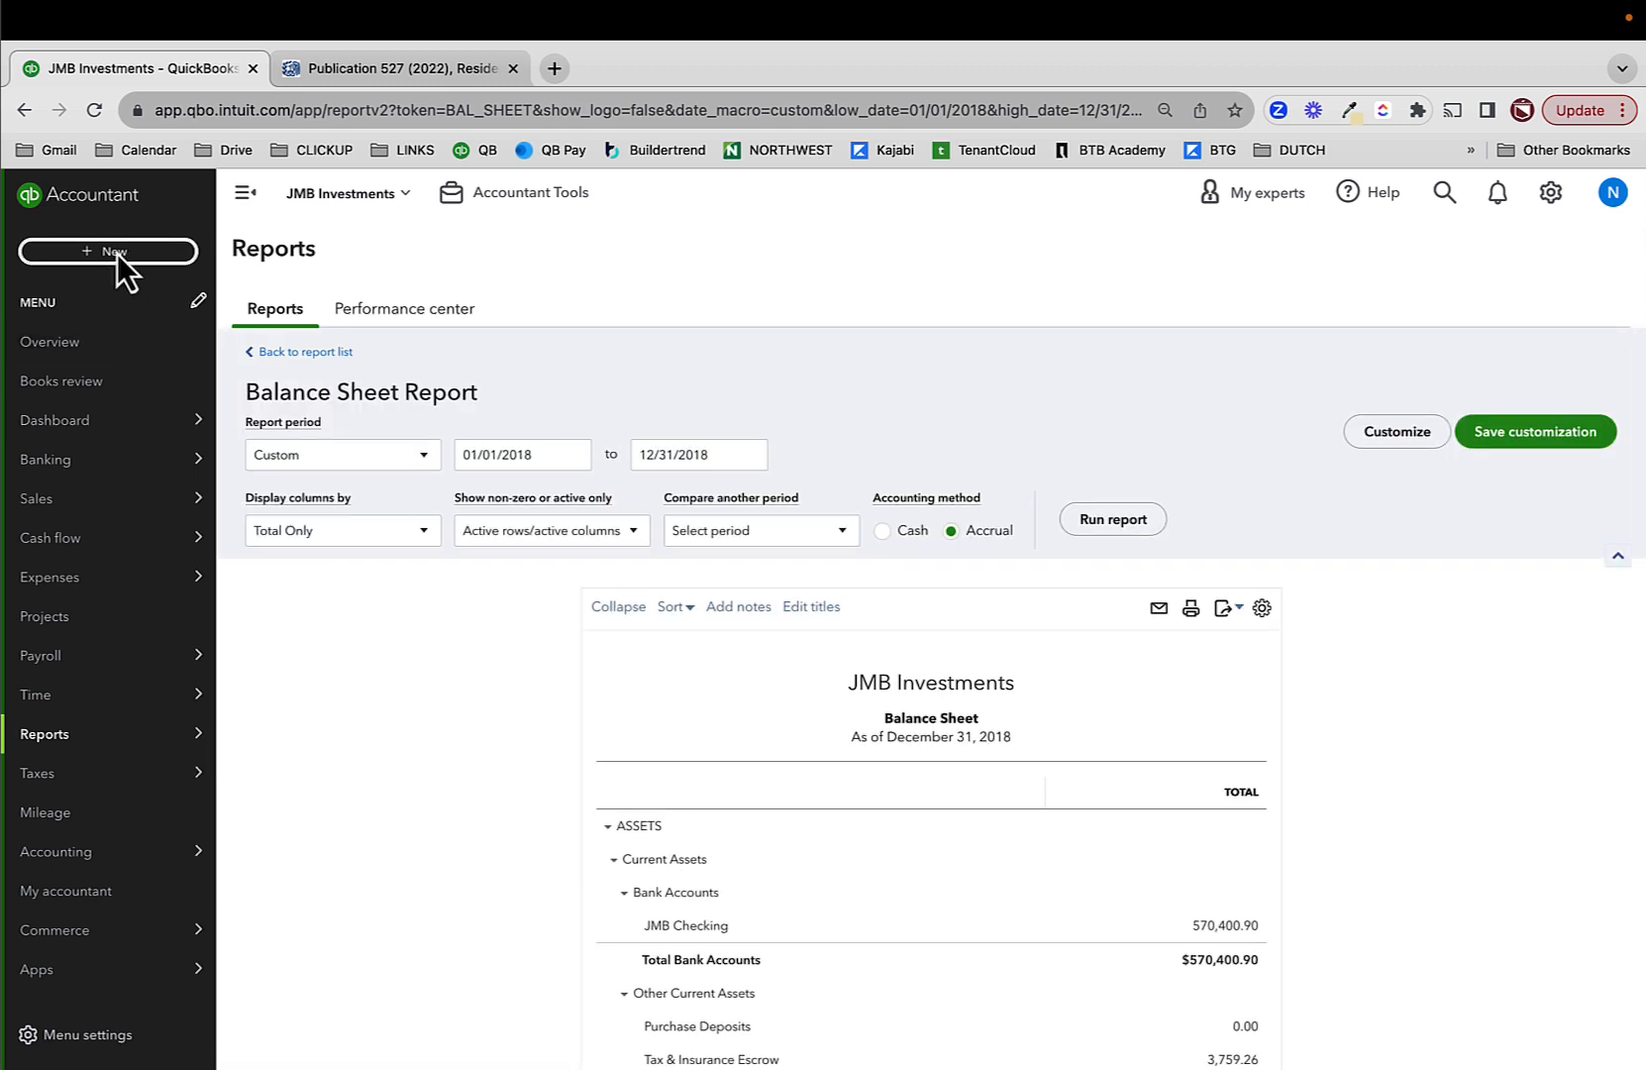
- Create a new expense with Lowe's as the payee
{"action": "left_click", "coordinate": [114, 252]}
{"action": "left_click", "coordinate": [220, 366]}
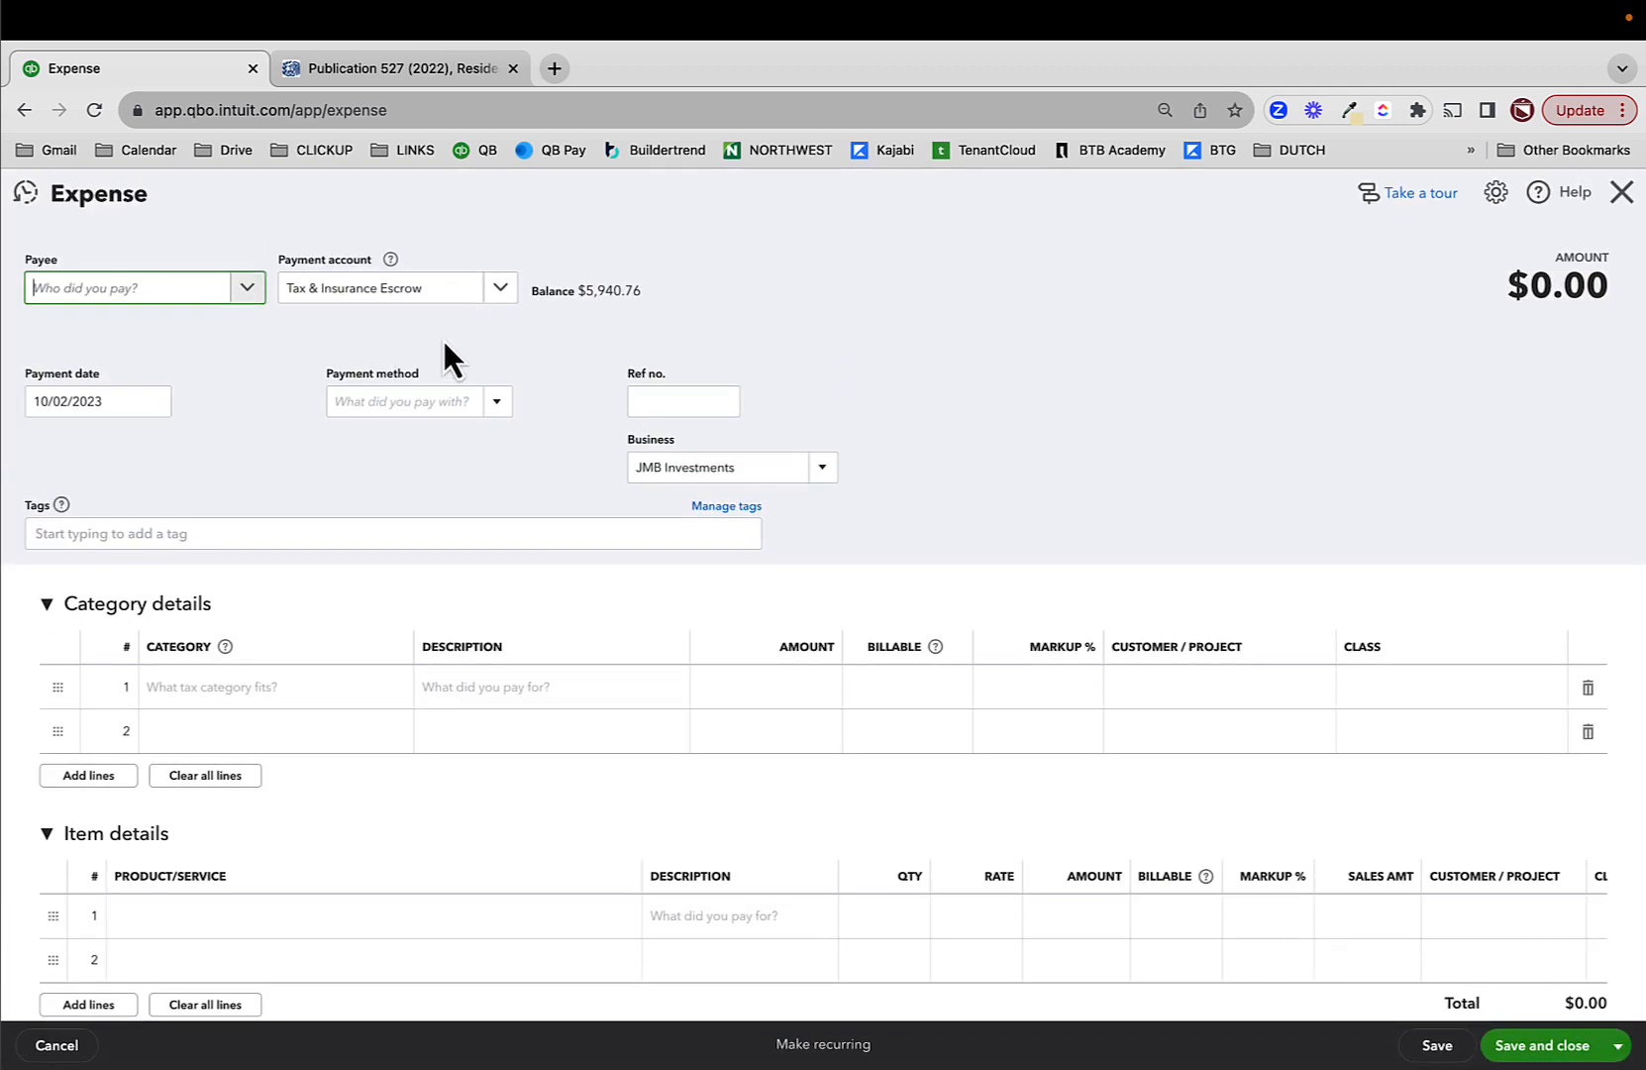
{"action": "type", "text": "lowe"}
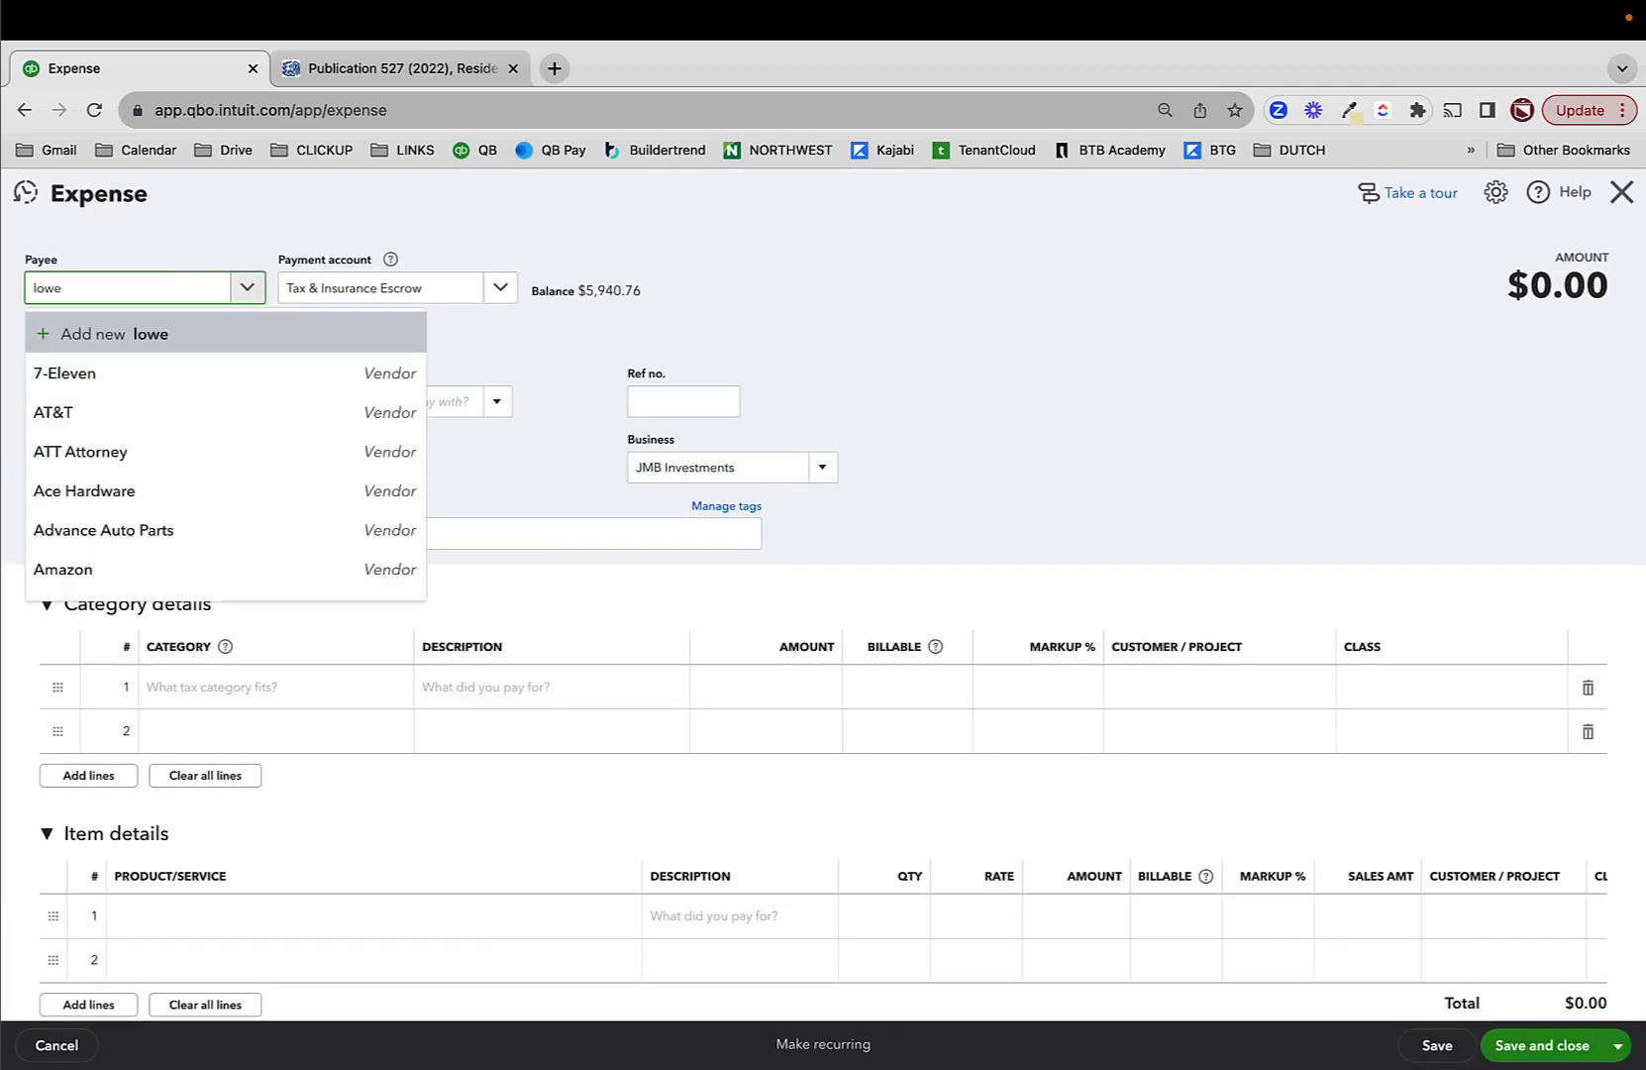
{"action": "left_click", "coordinate": [160, 412]}
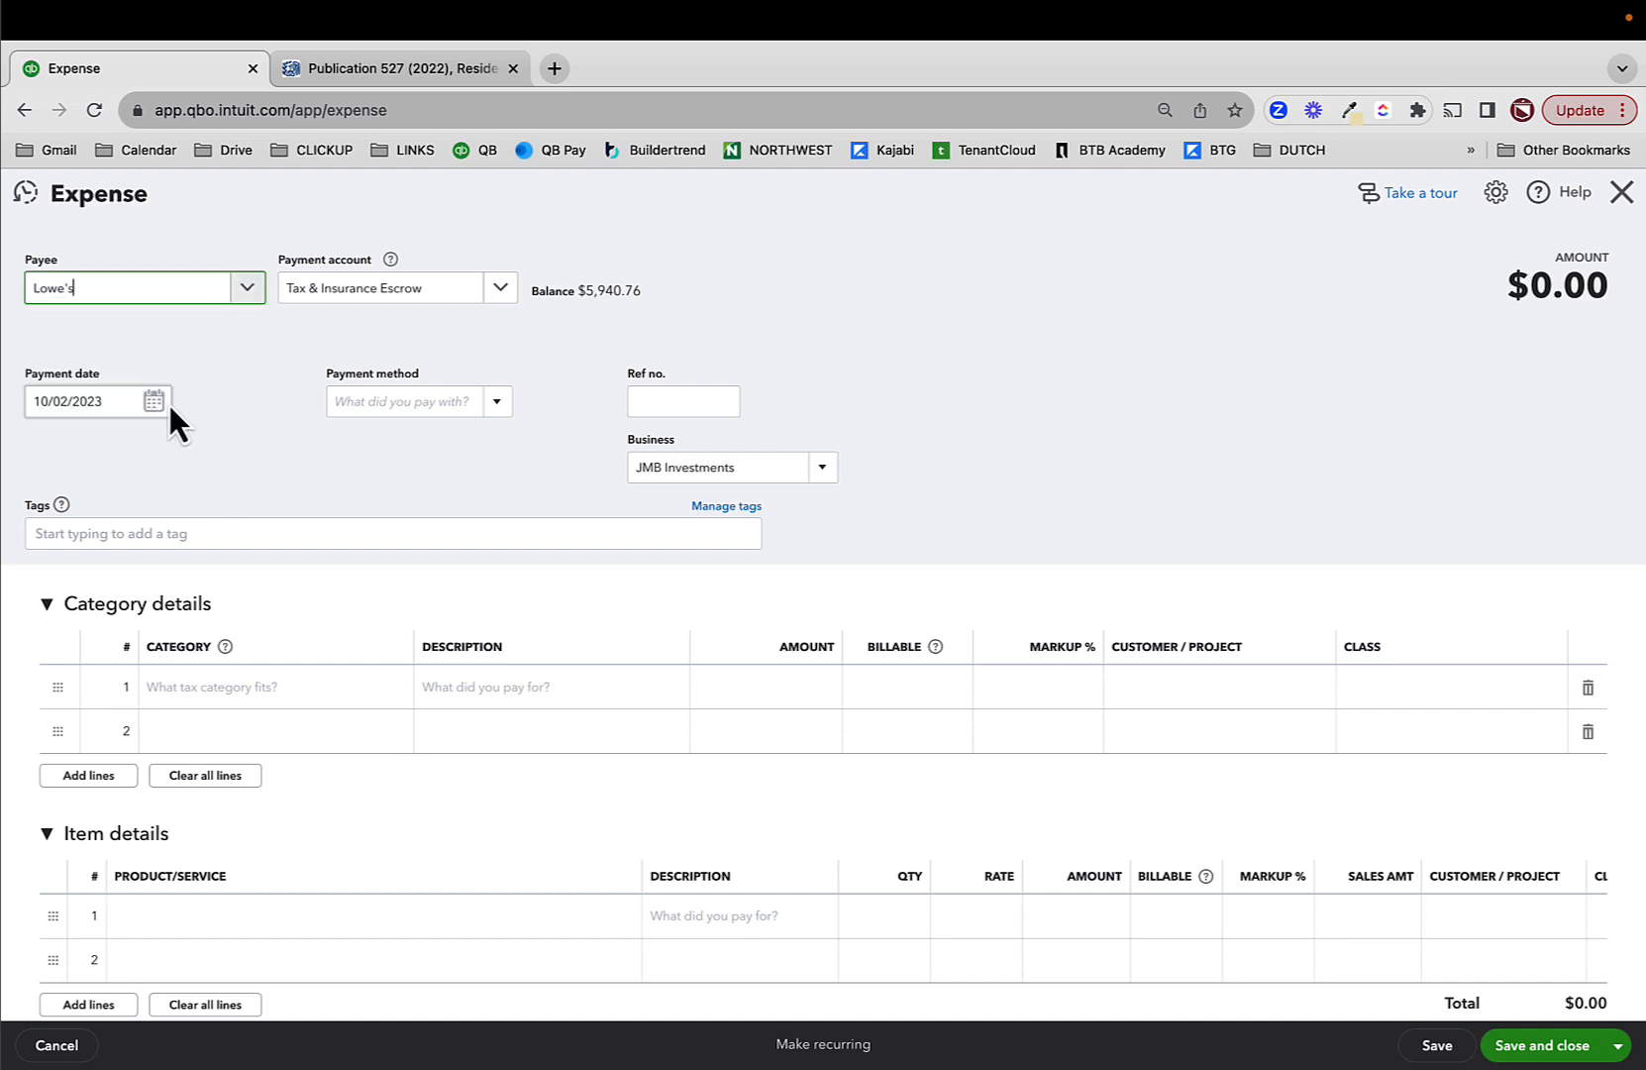
- Set the expense's payment account to JMB Checking
{"action": "left_click", "coordinate": [466, 300]}
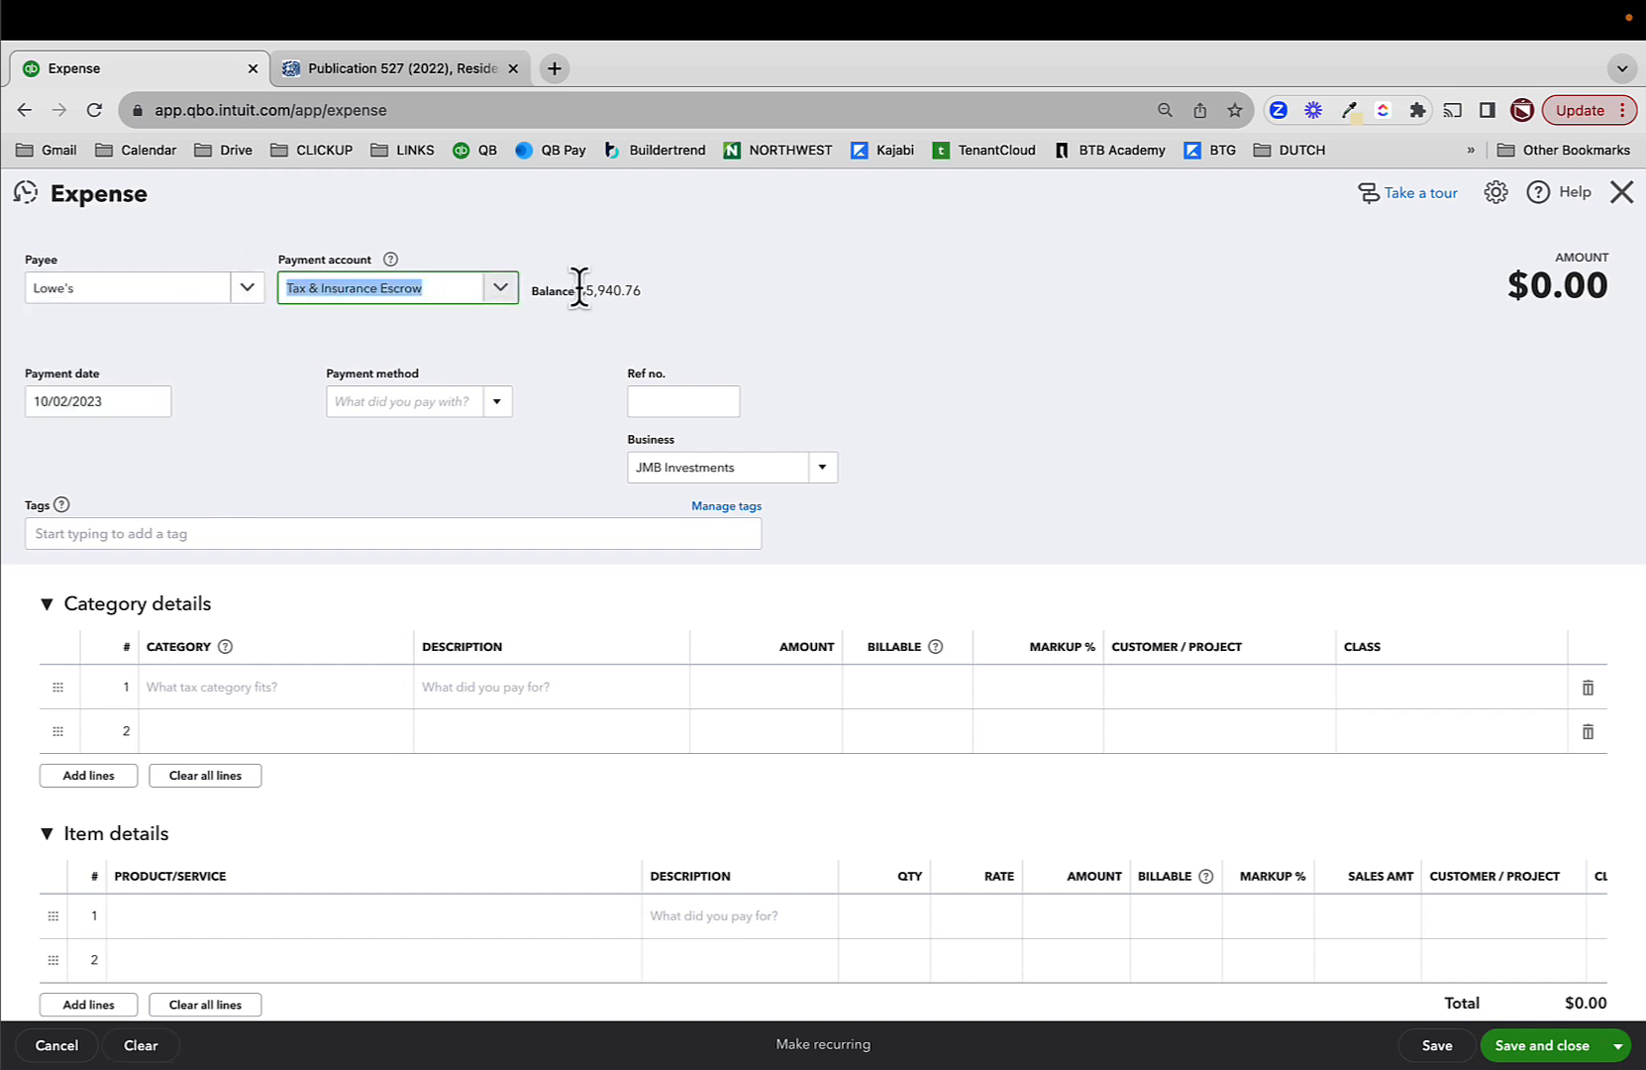
{"action": "left_click", "coordinate": [496, 290]}
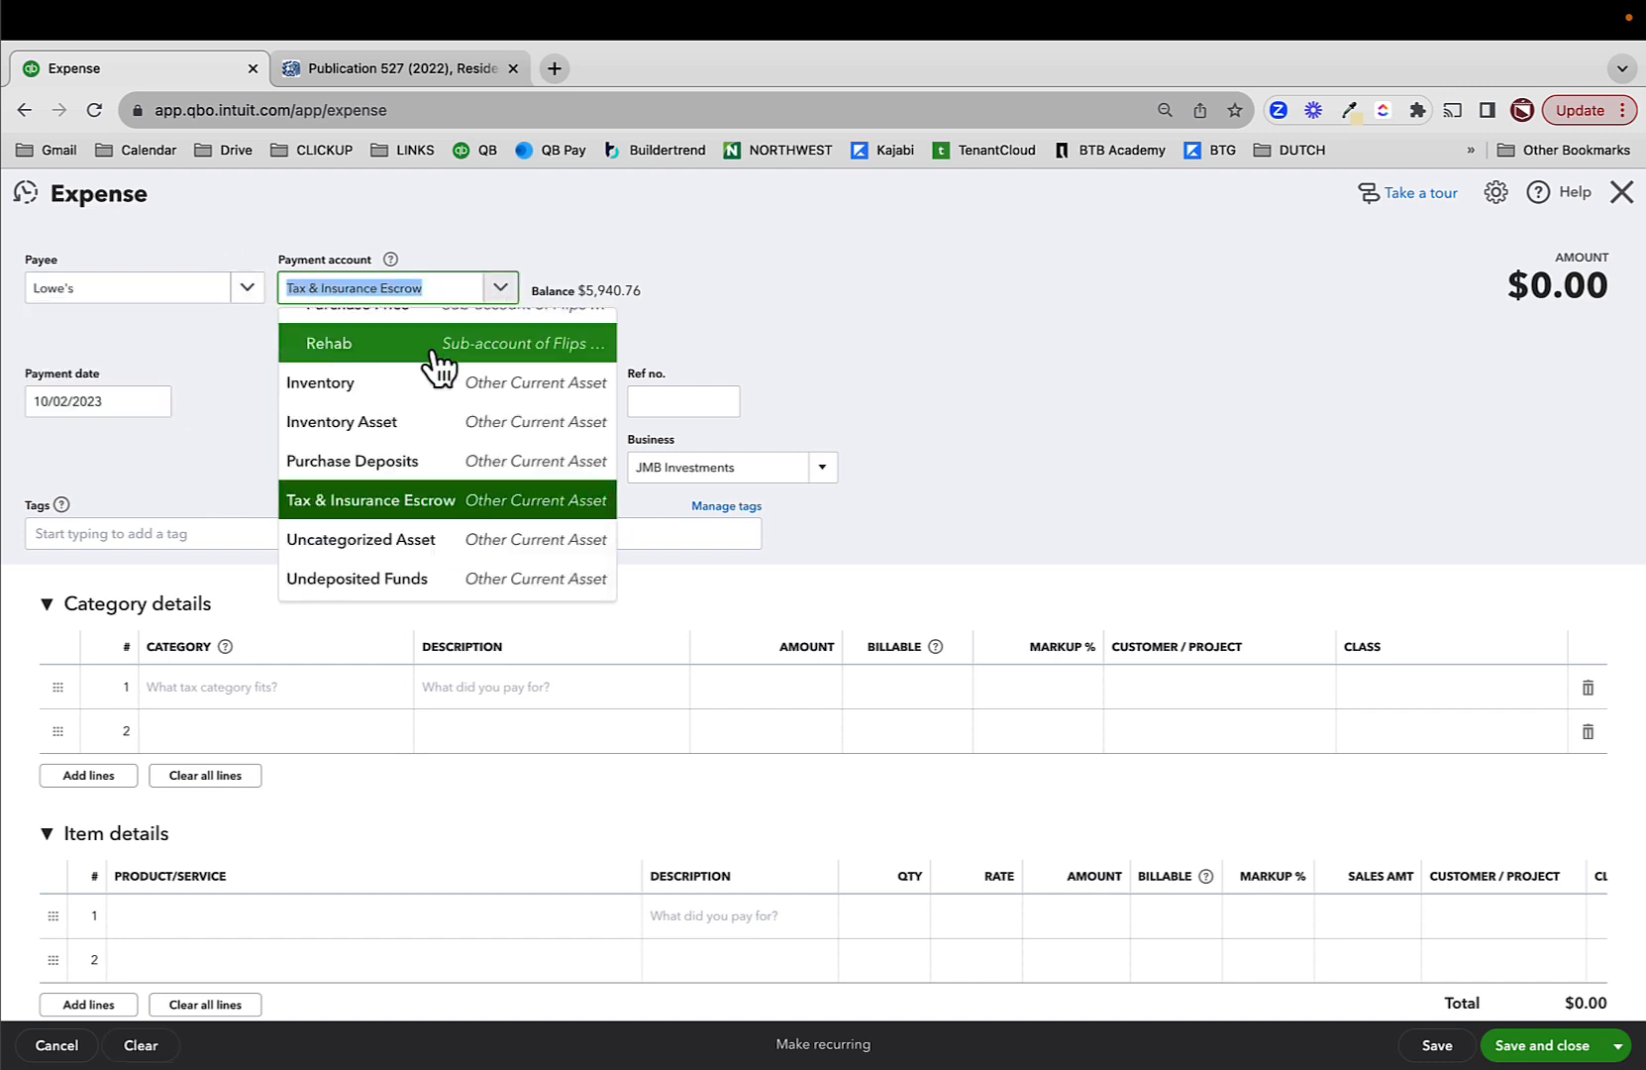
{"action": "type", "text": "check"}
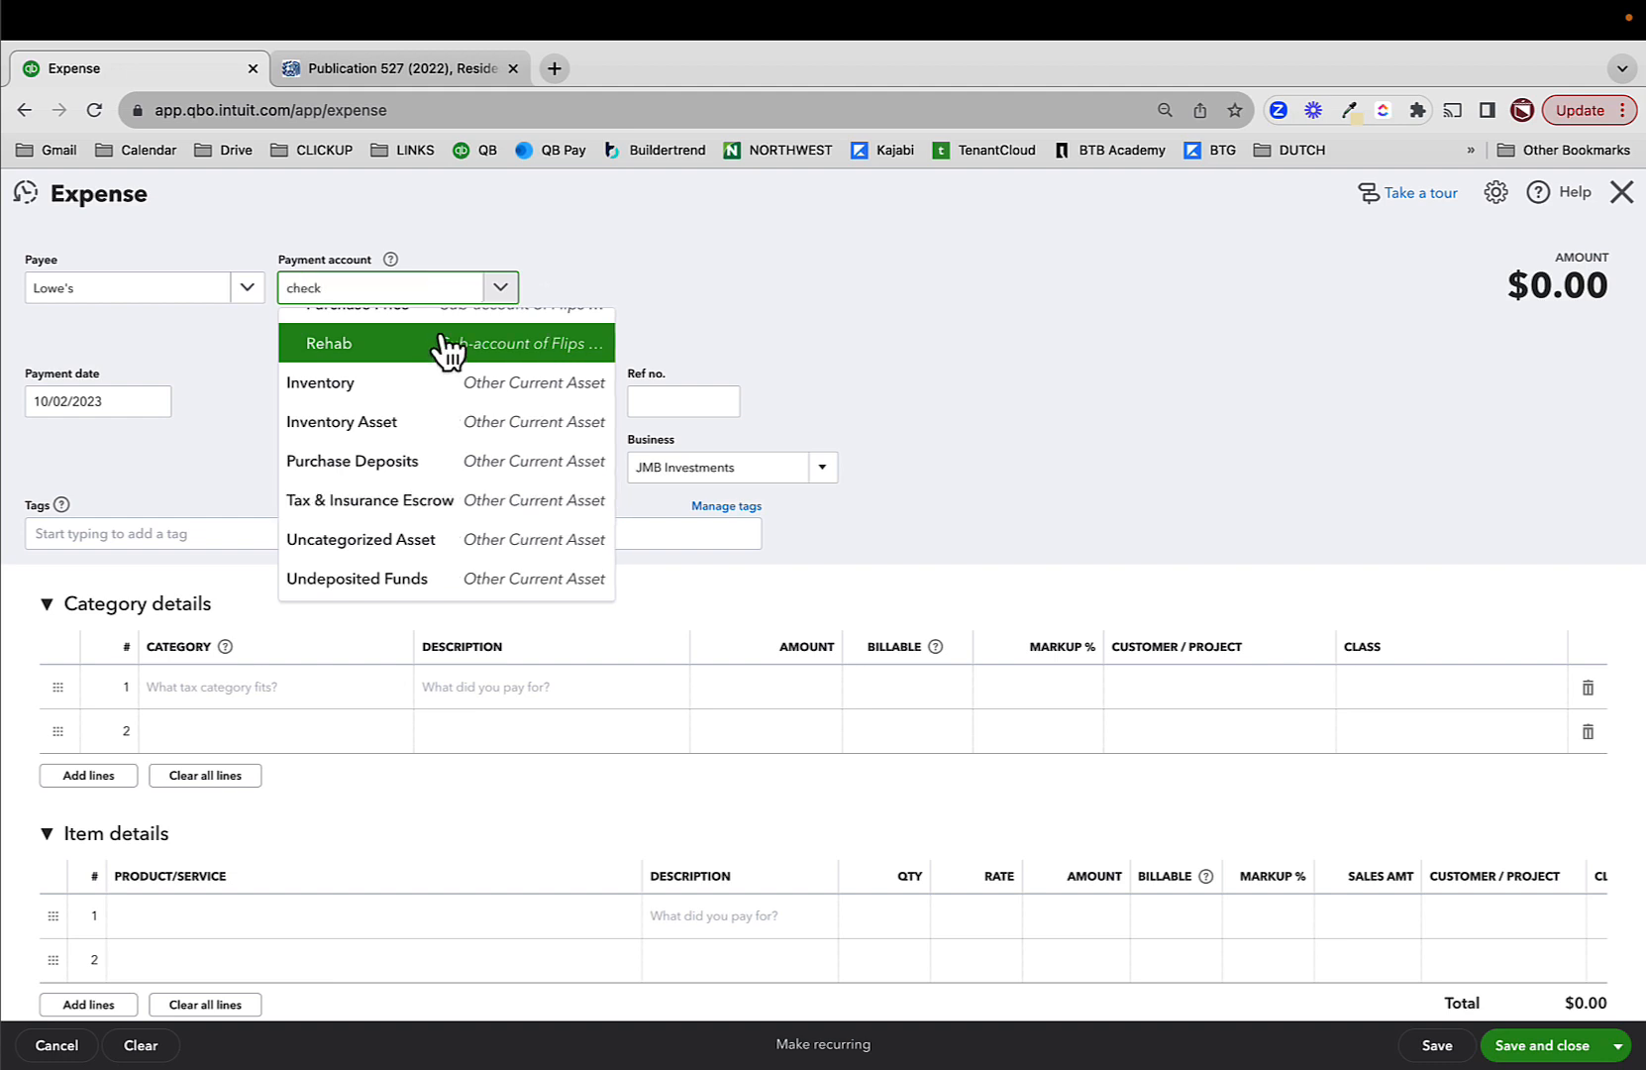
{"action": "left_click", "coordinate": [396, 412]}
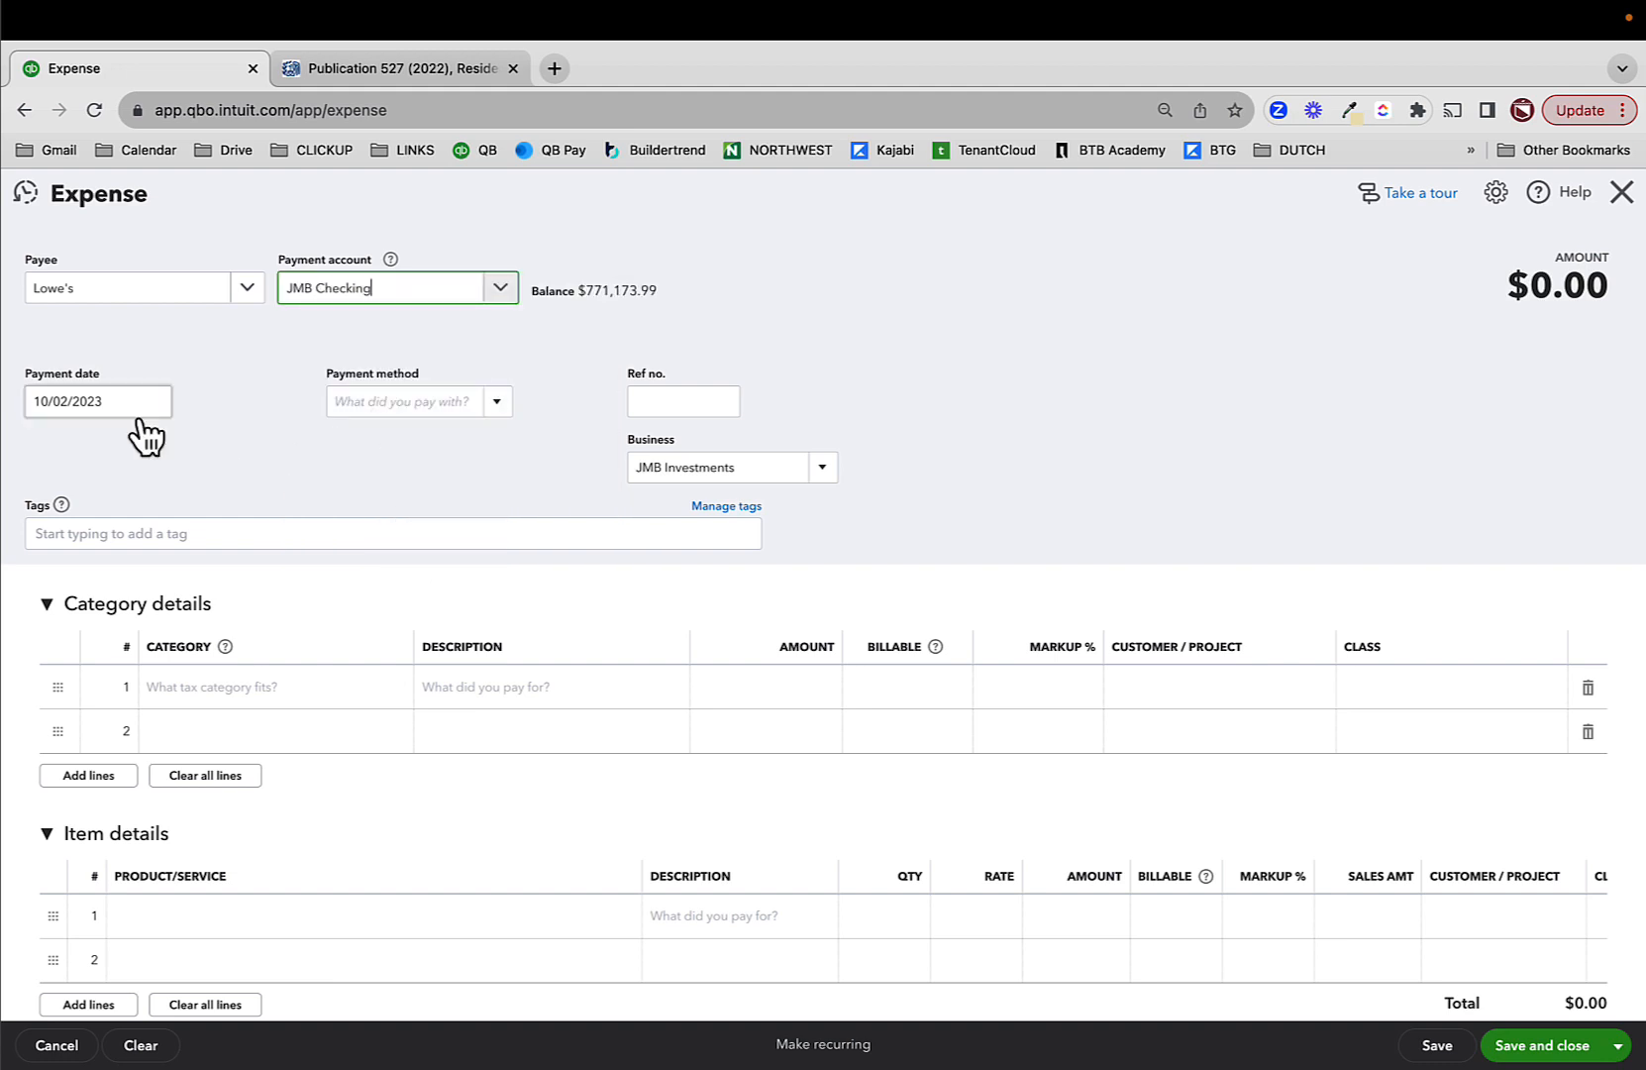
- Set the expense's payment date to 10/02/2018
{"action": "left_click_drag", "start_coordinate": [99, 402], "coordinate": [0, 386]}
{"action": "type", "text": "18"}
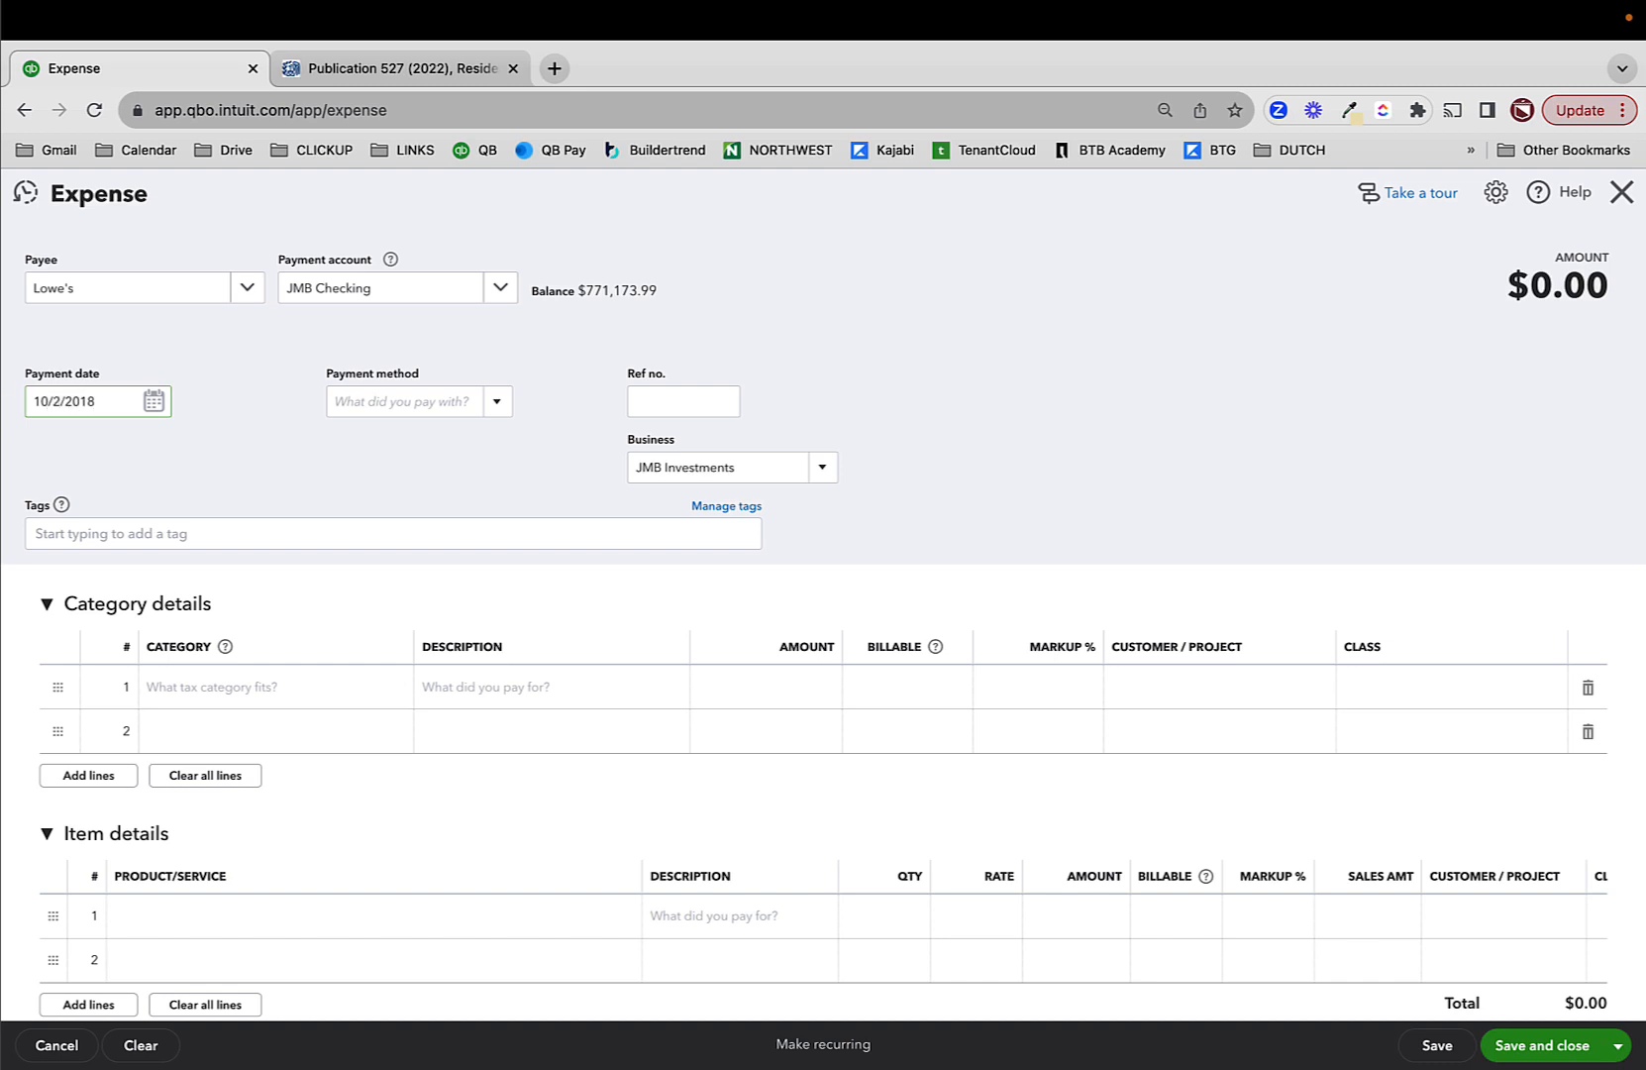
{"action": "key", "text": "Tab"}
{"action": "left_click", "coordinate": [928, 360]}
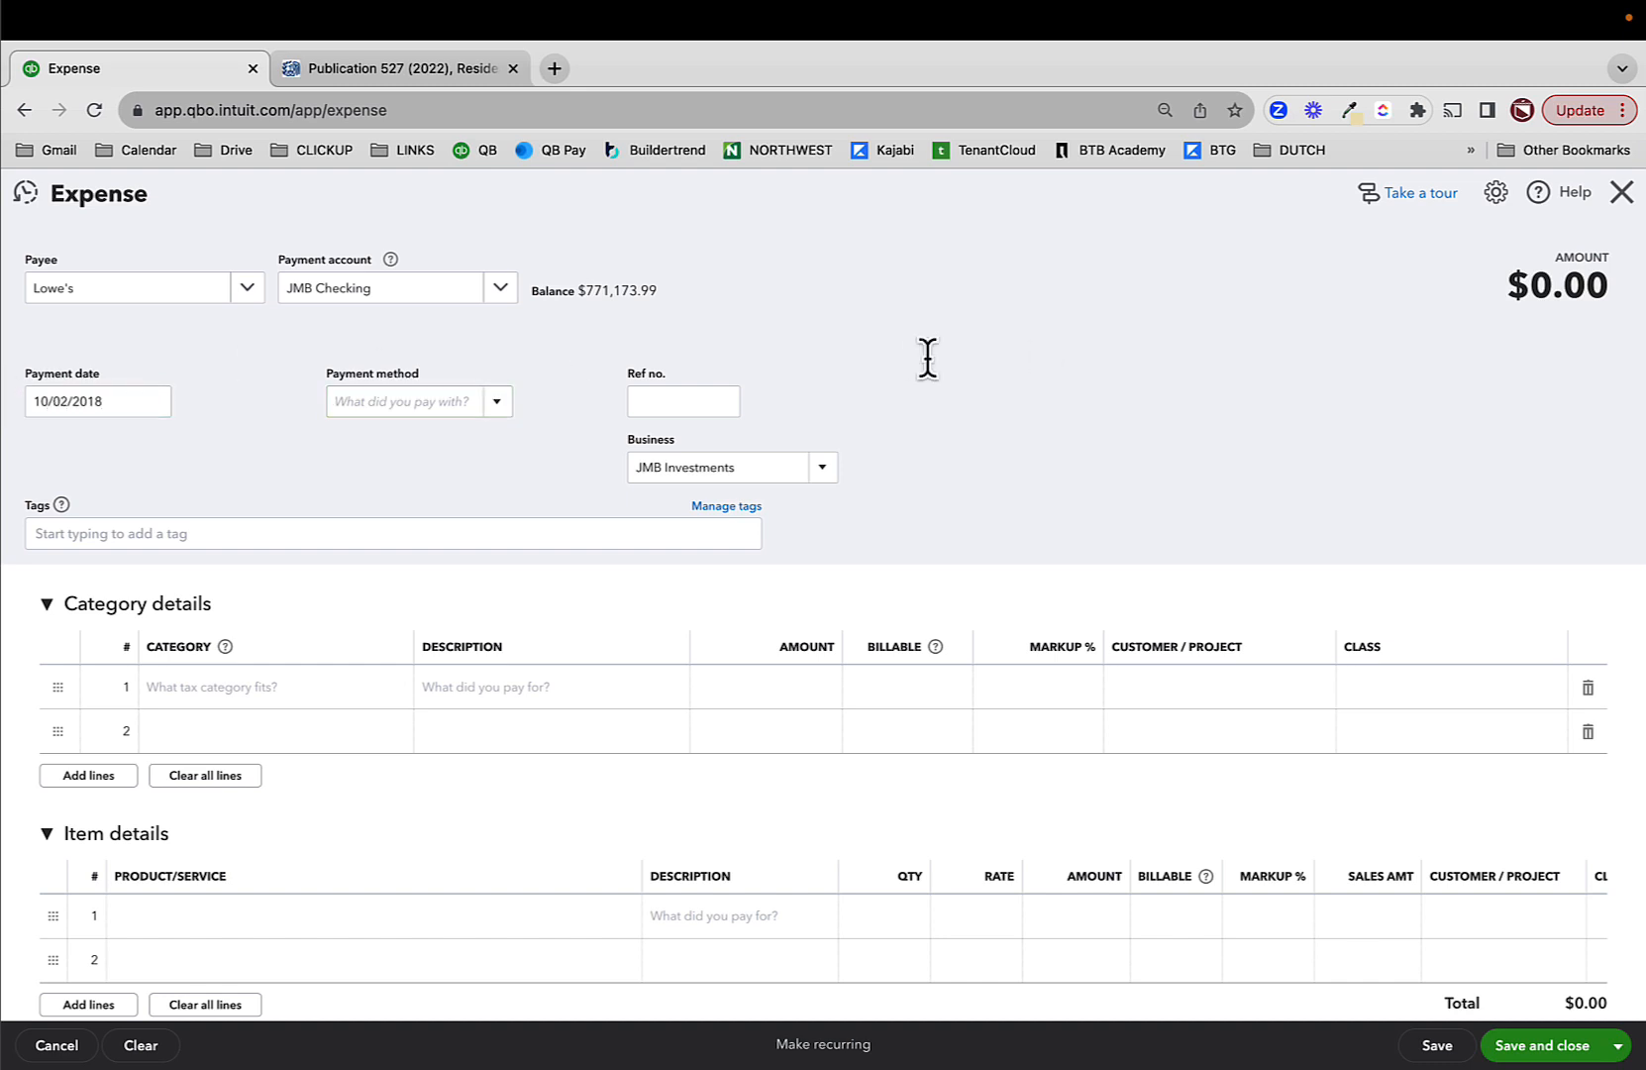
- Collapse the item details section and set the first category line to 4 REAL ESTATE OWNED:CapEx
{"action": "left_click", "coordinate": [45, 834]}
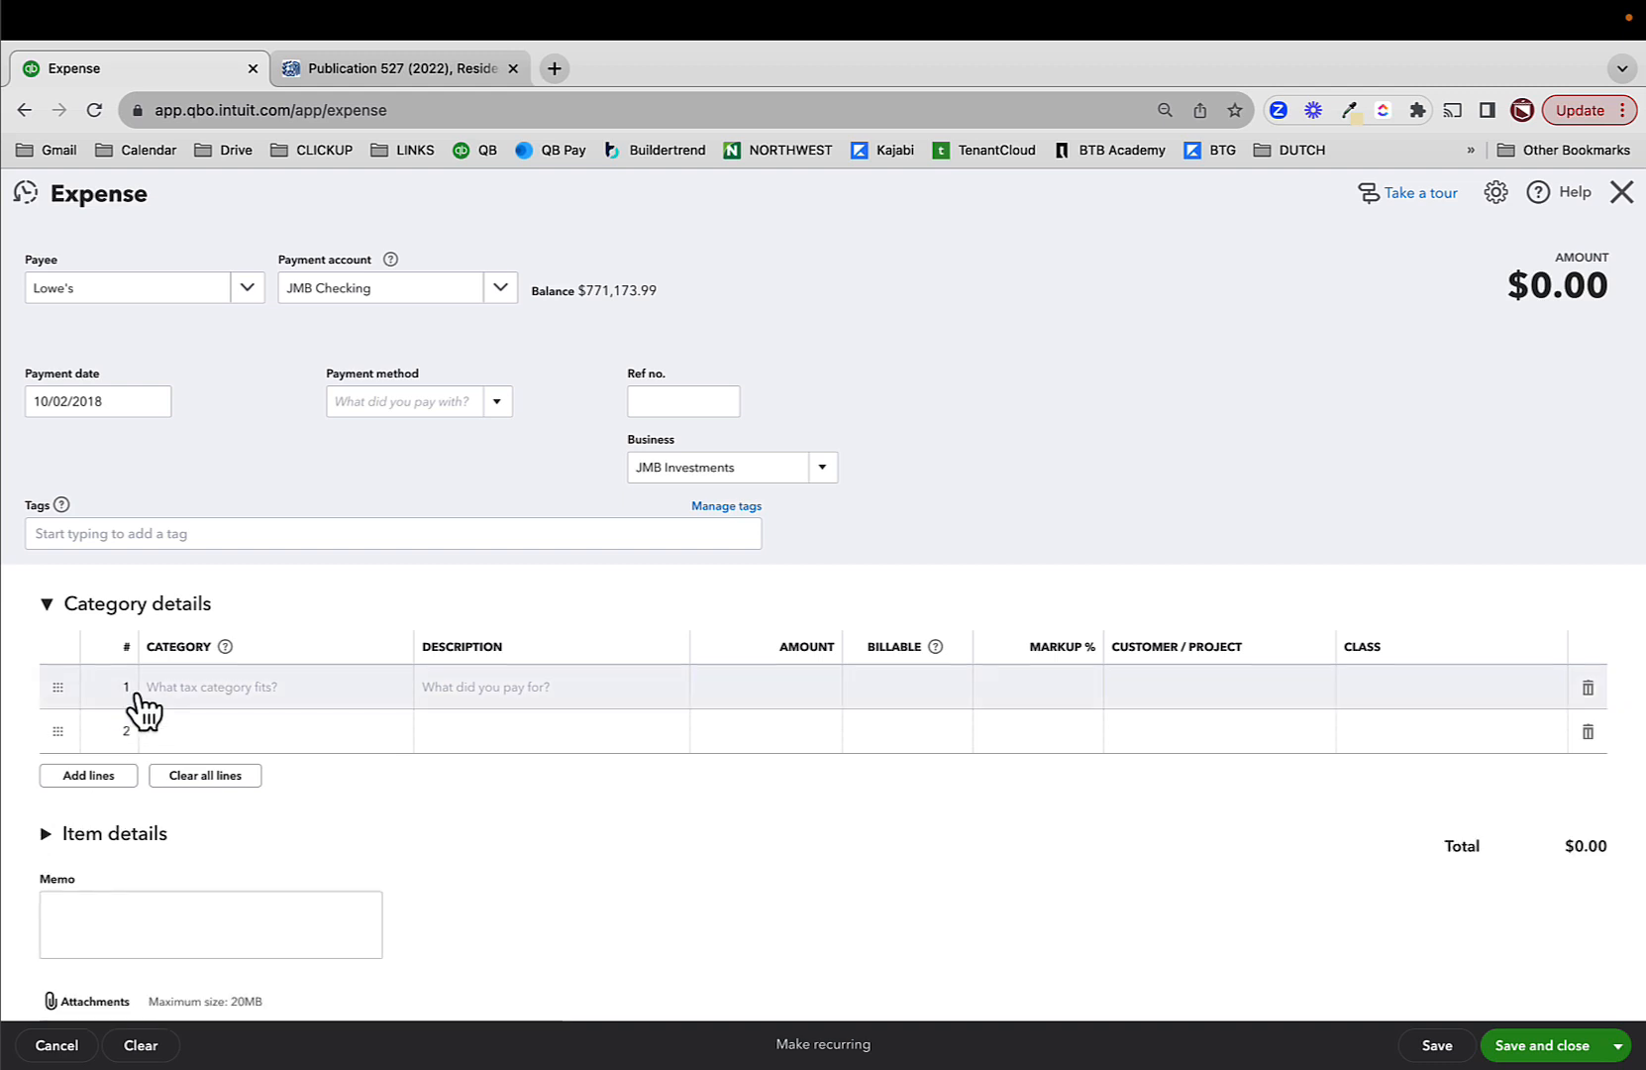
{"action": "left_click", "coordinate": [208, 703]}
{"action": "type", "text": "c"}
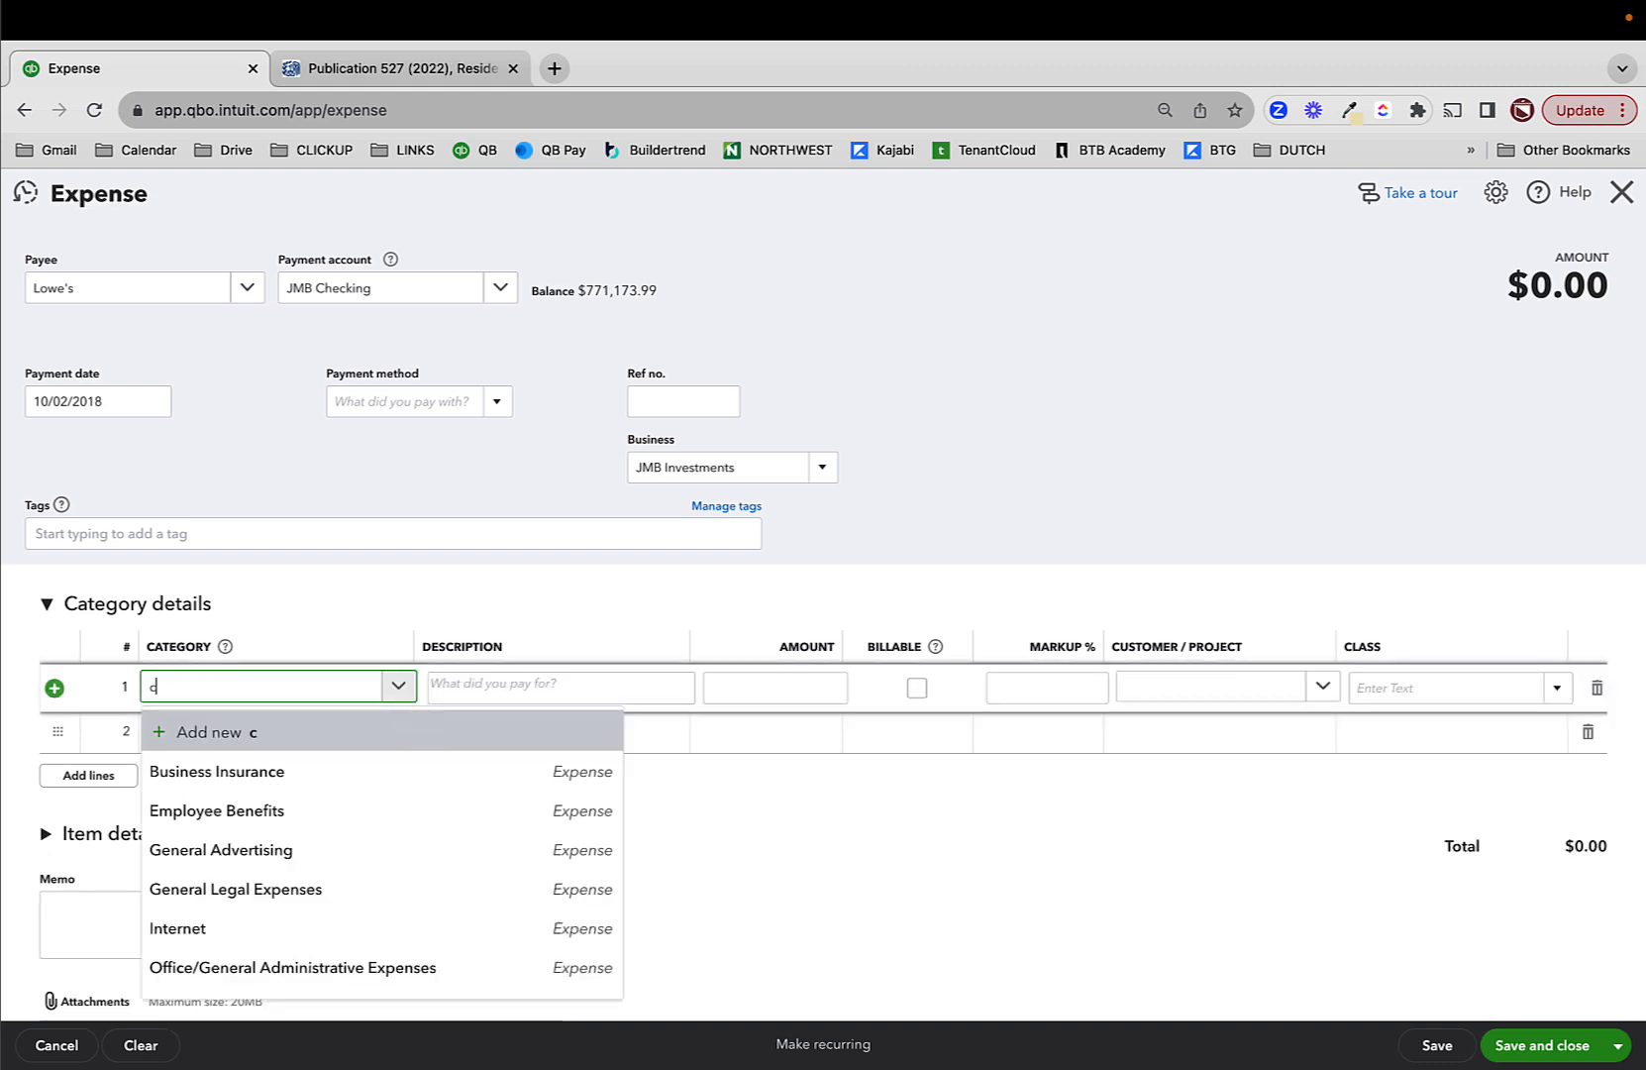
{"action": "type", "text": "ap"}
{"action": "left_click", "coordinate": [359, 781]}
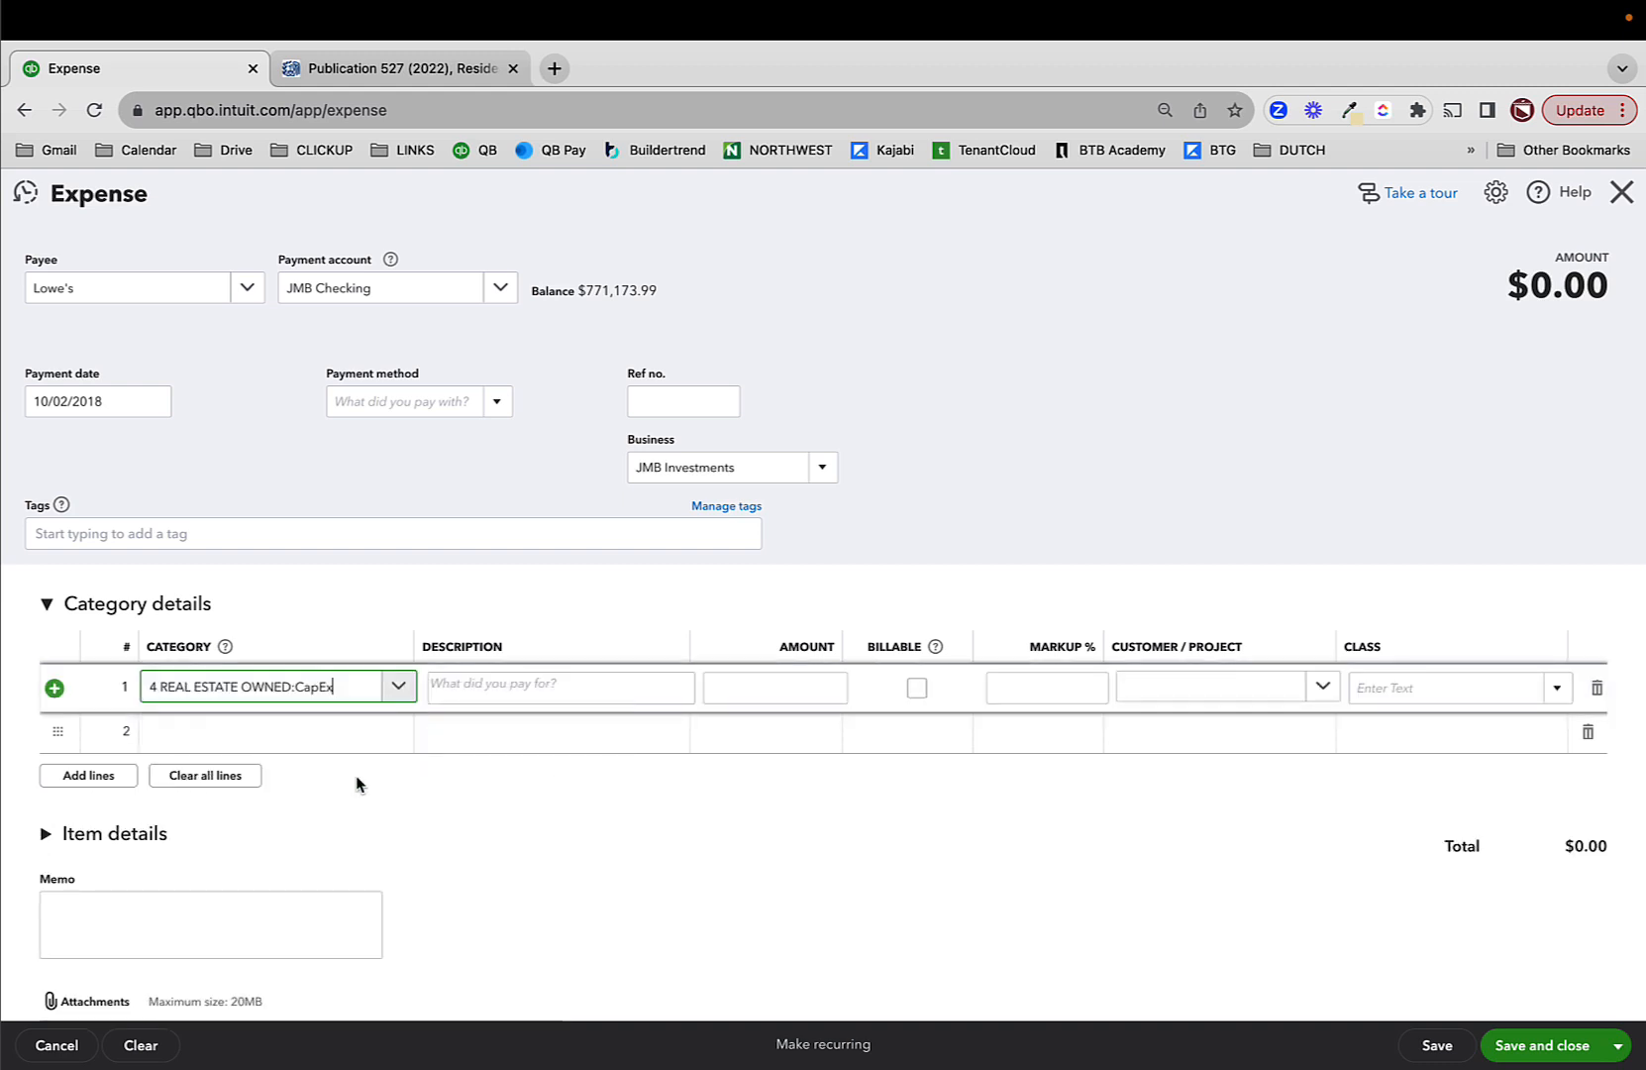
- Describe the CapEx line as Flooring and enter an amount of 5,000
{"action": "left_click", "coordinate": [507, 688]}
{"action": "type", "text": "F"}
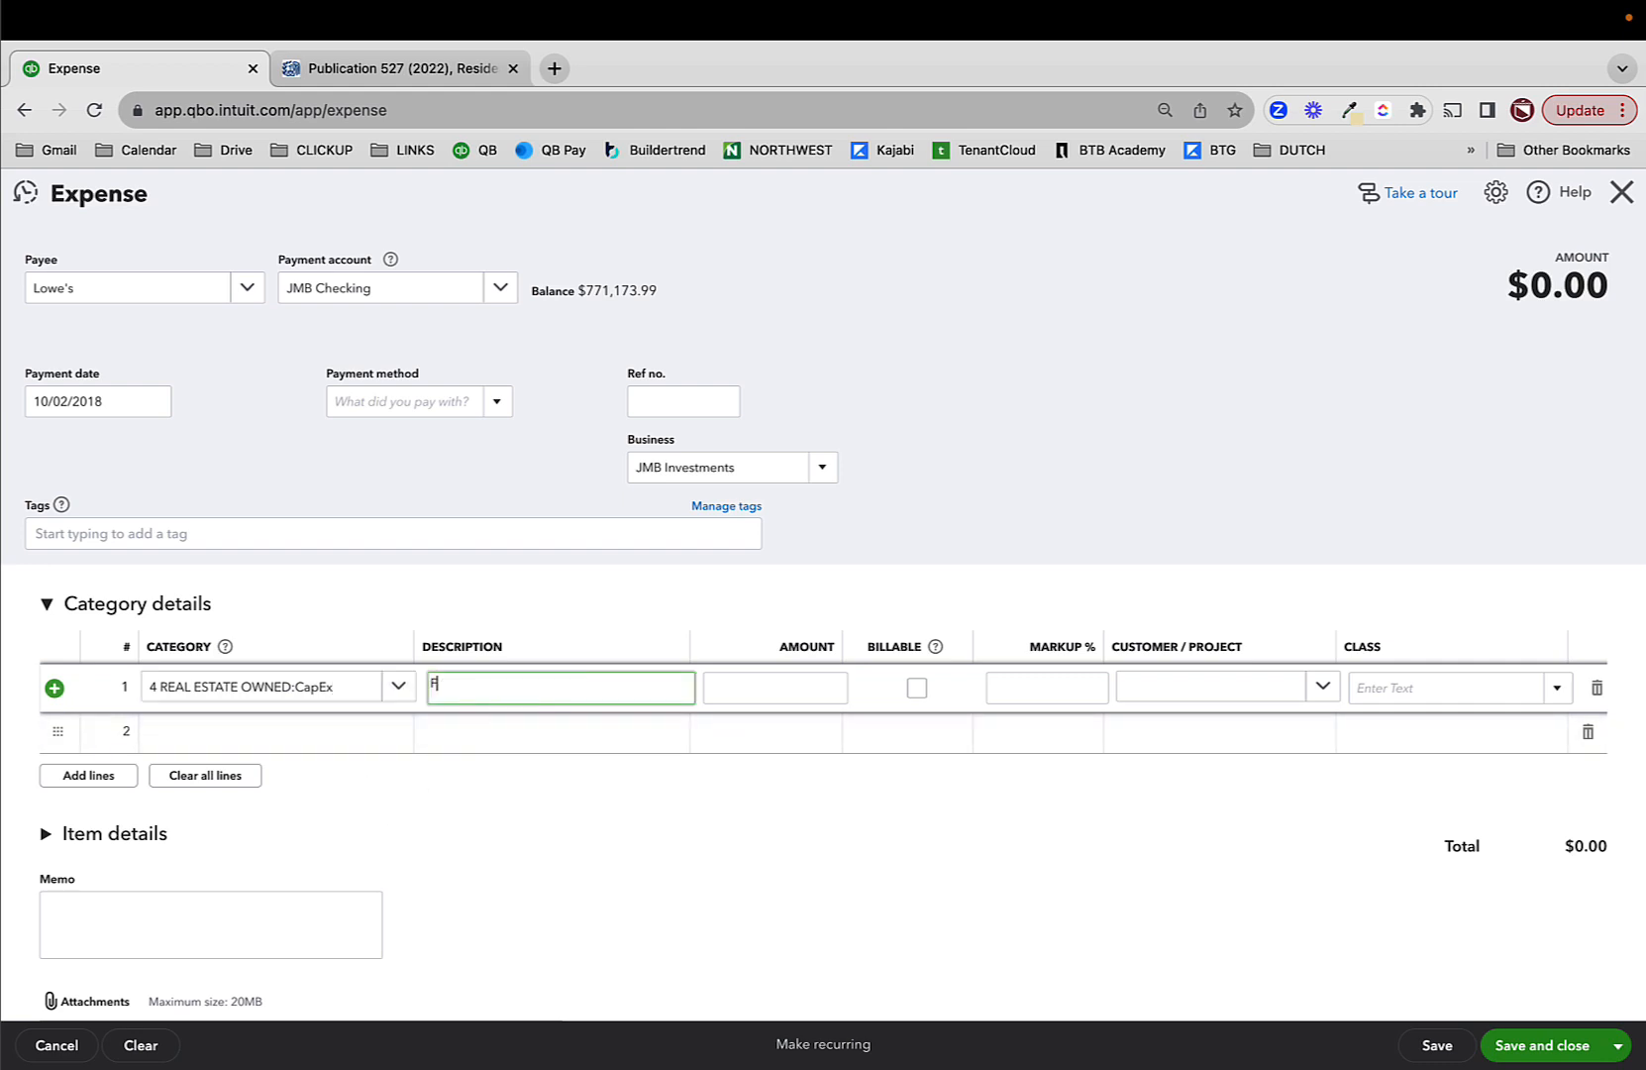
{"action": "type", "text": "looring"}
{"action": "key", "text": "Tab"}
{"action": "type", "text": "5,00"}
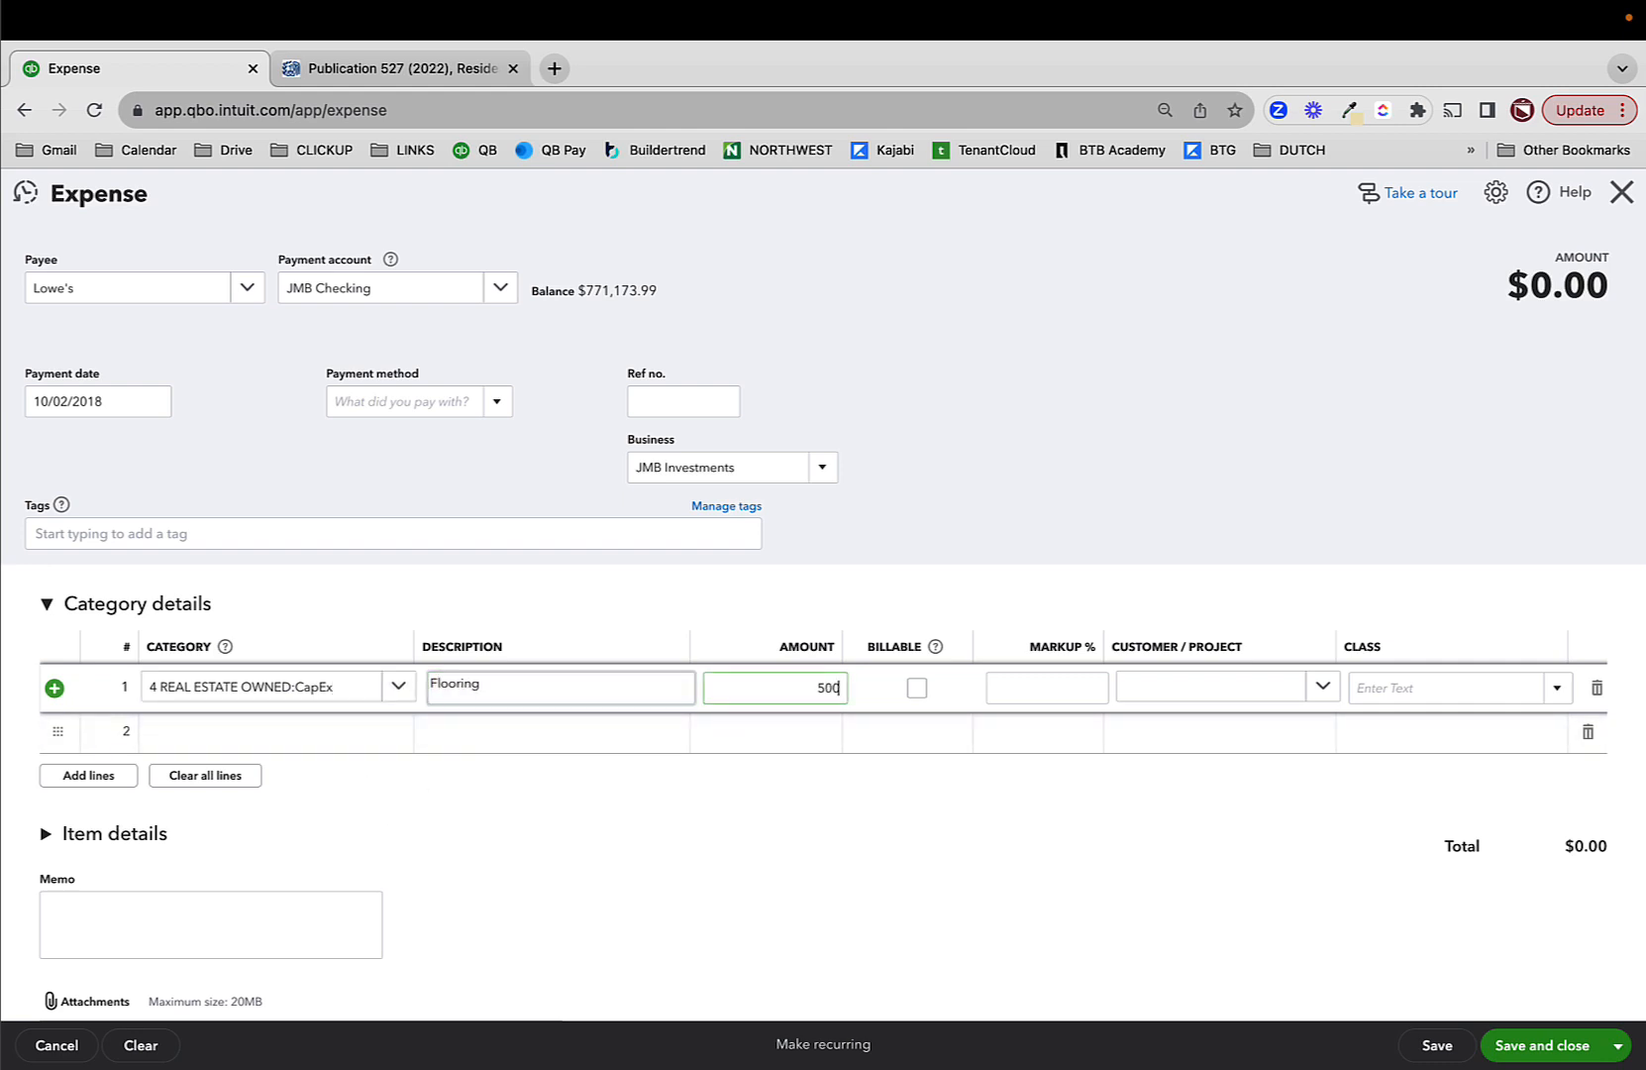
{"action": "type", "text": "0"}
{"action": "key", "text": "Tab"}
{"action": "key", "text": "Tab"}
{"action": "key", "text": "Tab"}
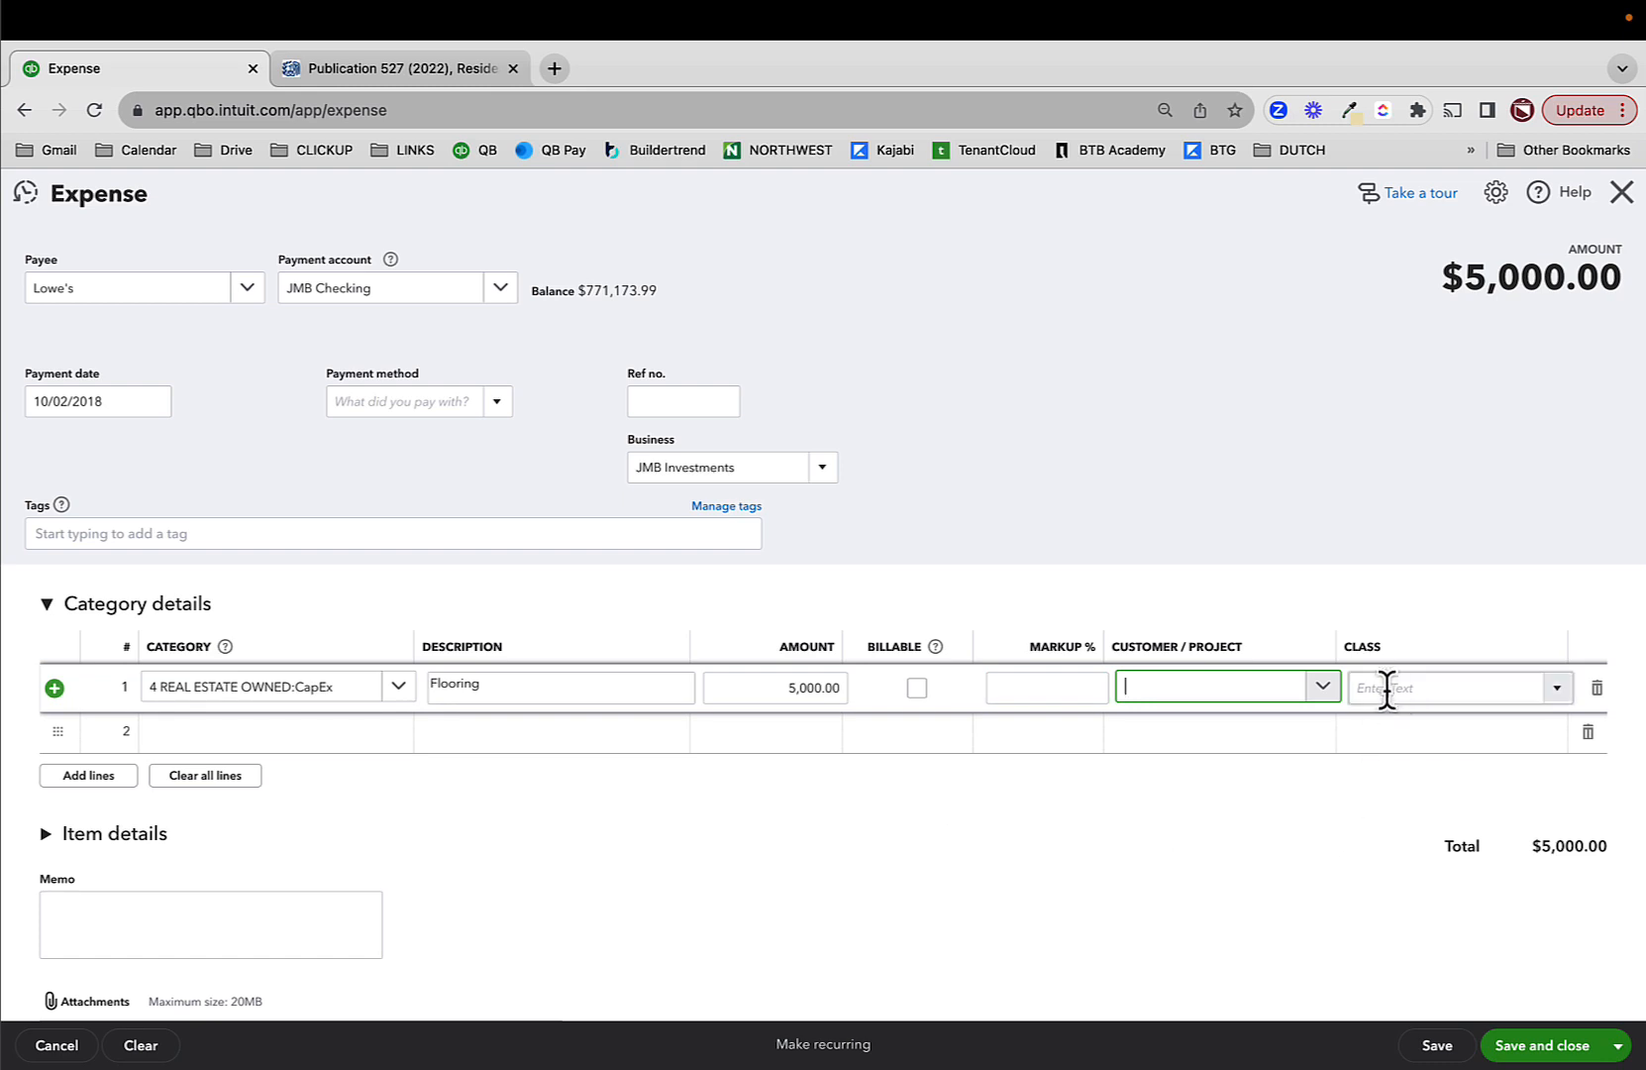
- Assign the flooring line to the SWAN class, then save and close the expense
{"action": "left_click", "coordinate": [1389, 687]}
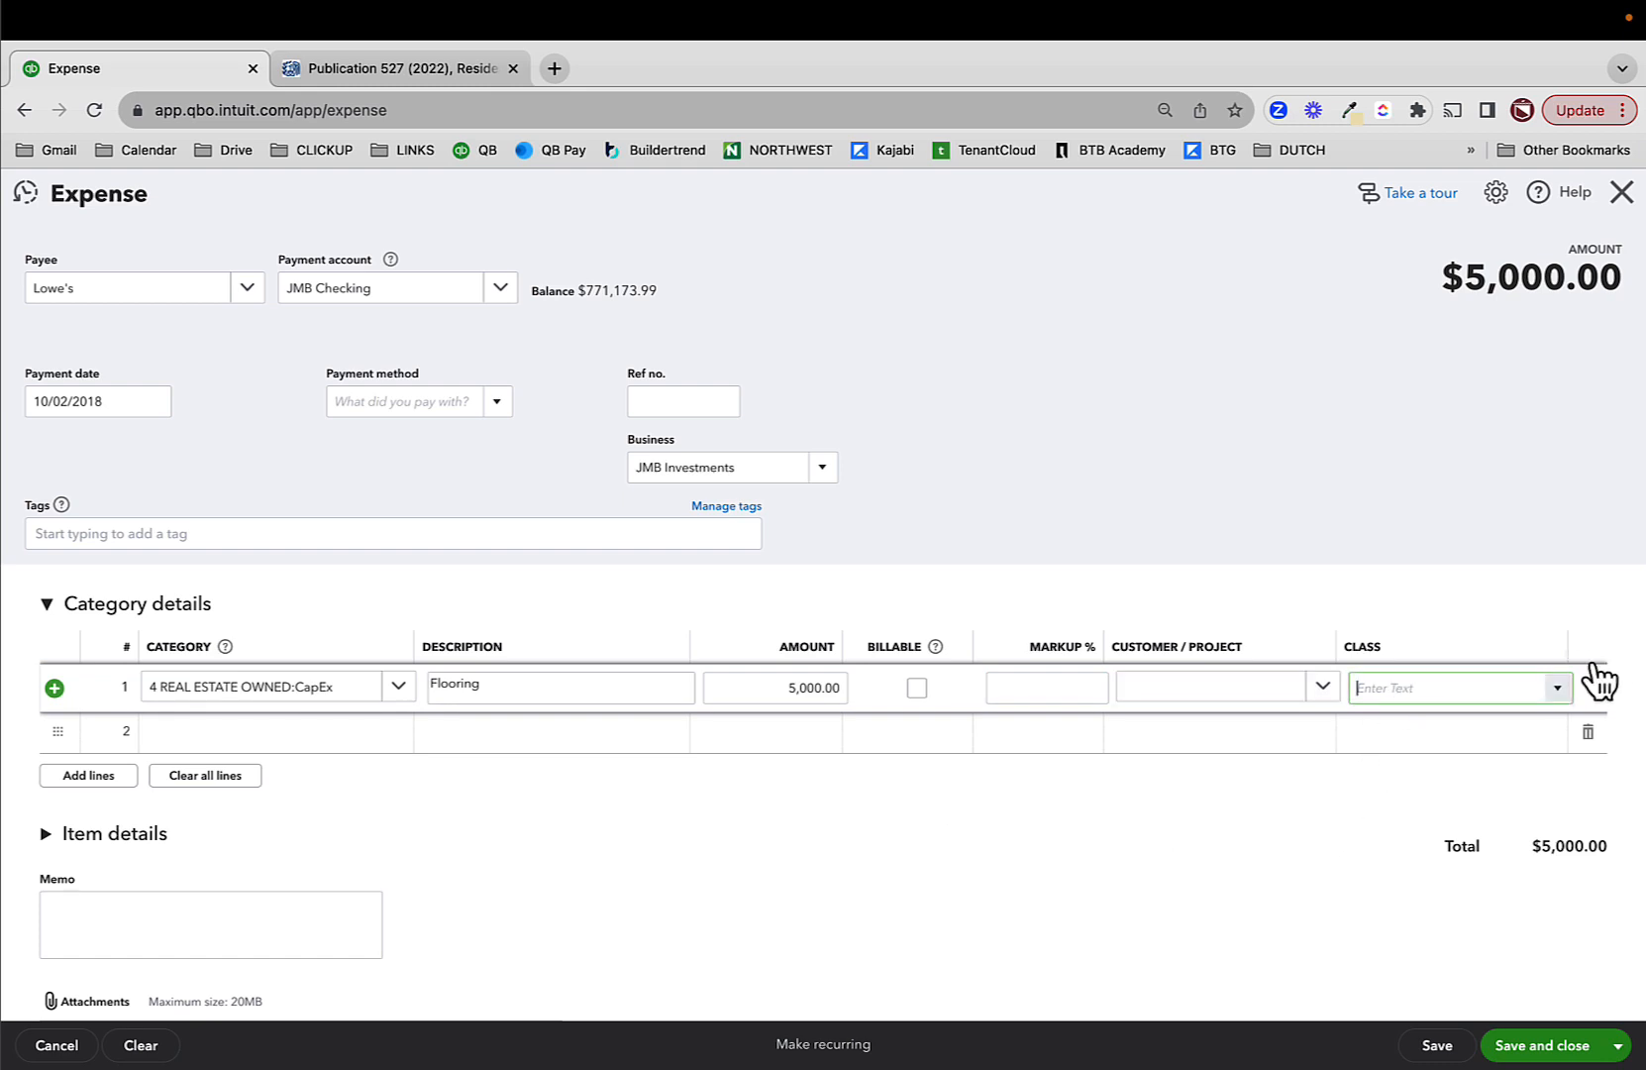
{"action": "type", "text": "swa"}
{"action": "left_click", "coordinate": [1406, 756]}
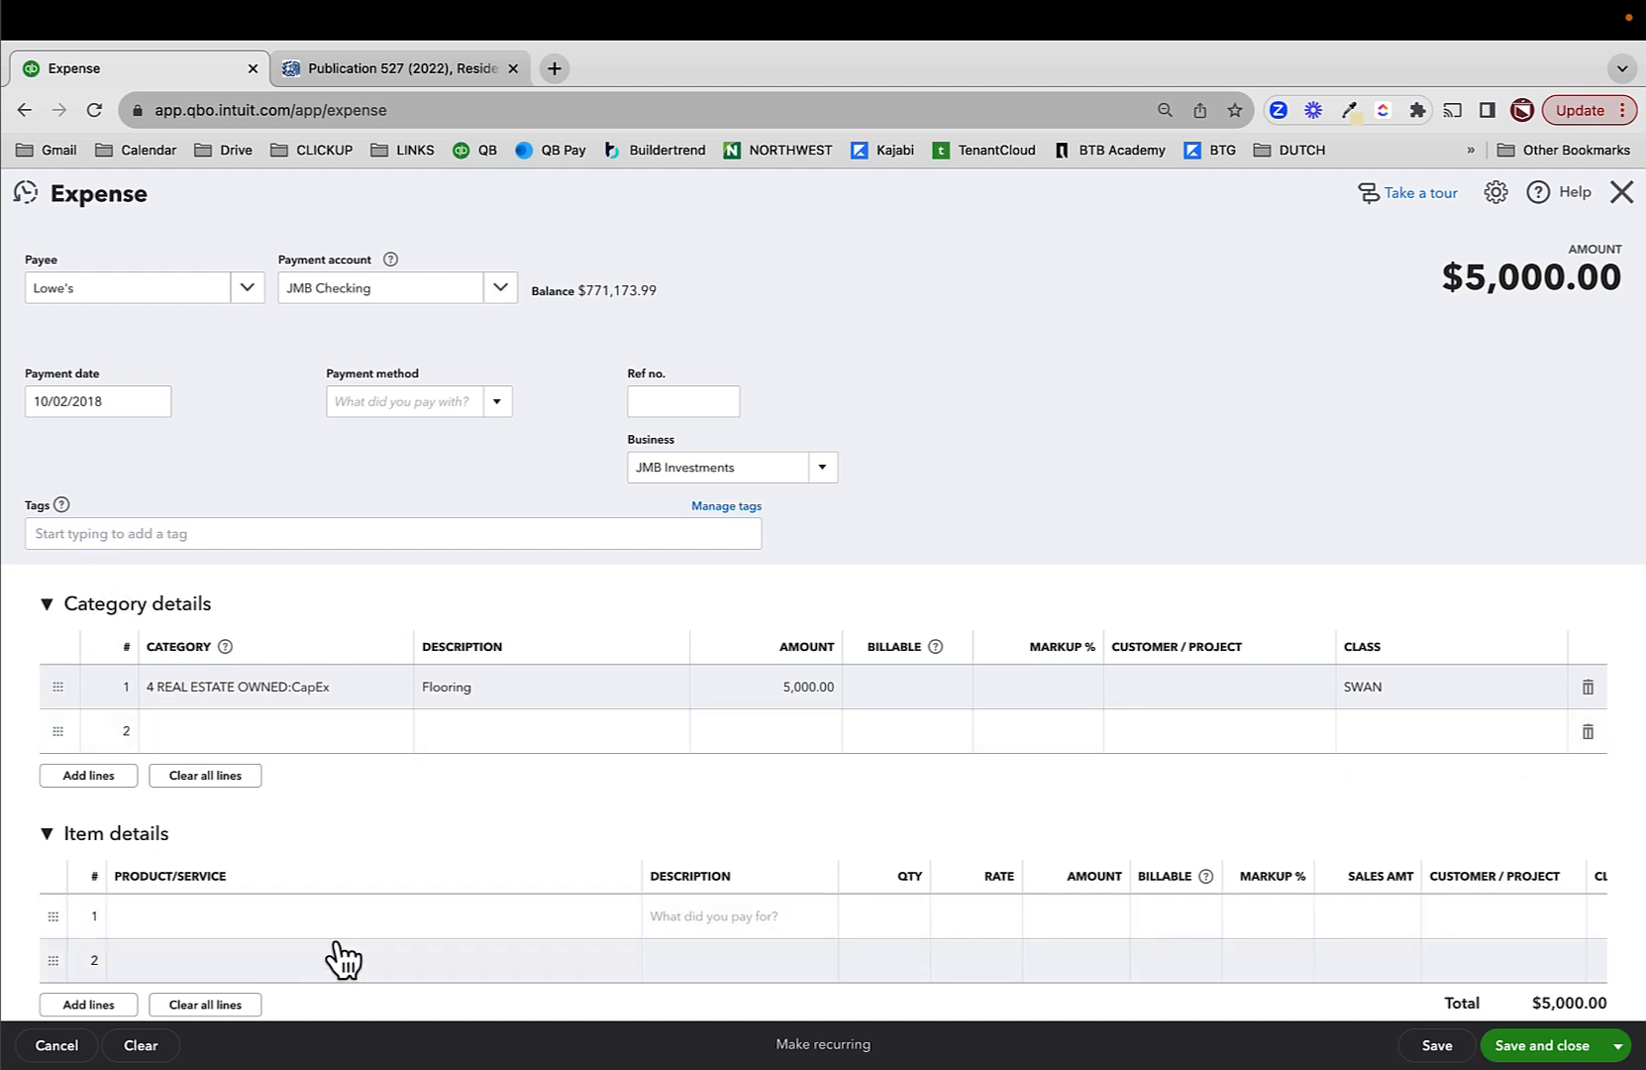
{"action": "left_click", "coordinate": [50, 835]}
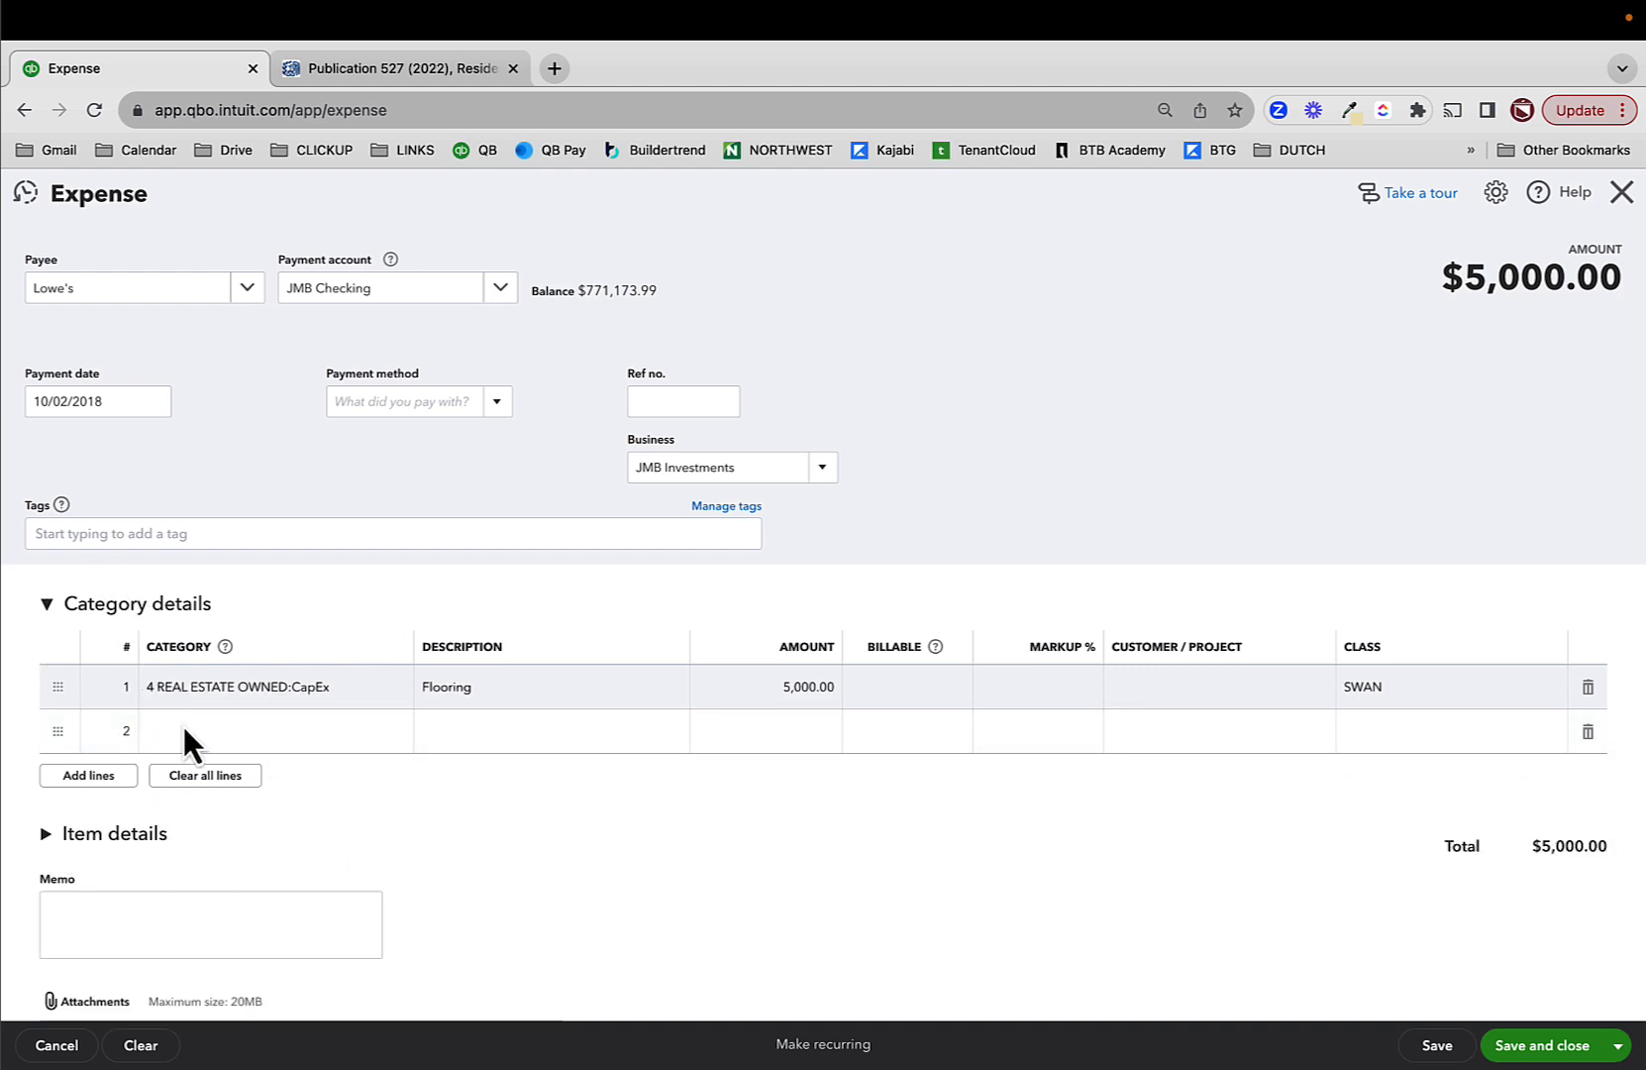
{"action": "left_click", "coordinate": [1515, 1048]}
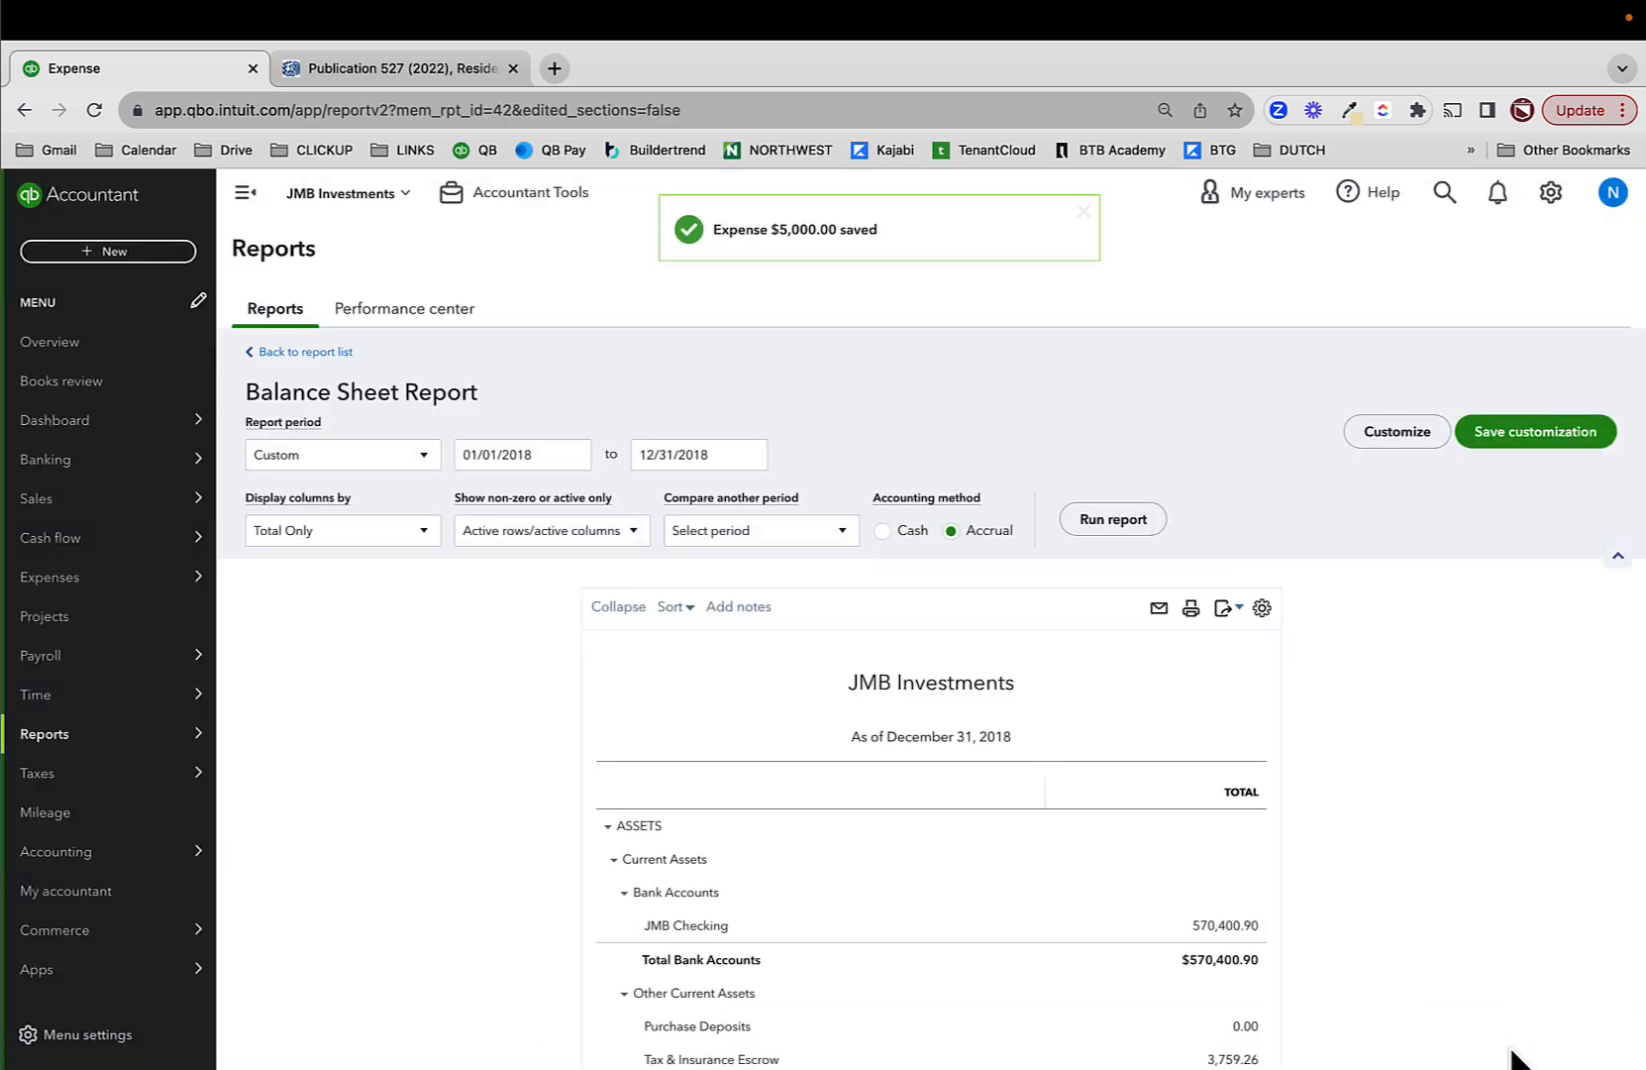
- Review CapEx on the 2018 balance sheet and the profit and loss behind Net Income, then return to the balance sheet
{"action": "scroll", "coordinate": [1124, 760], "scroll_direction": "down", "scroll_amount": 3}
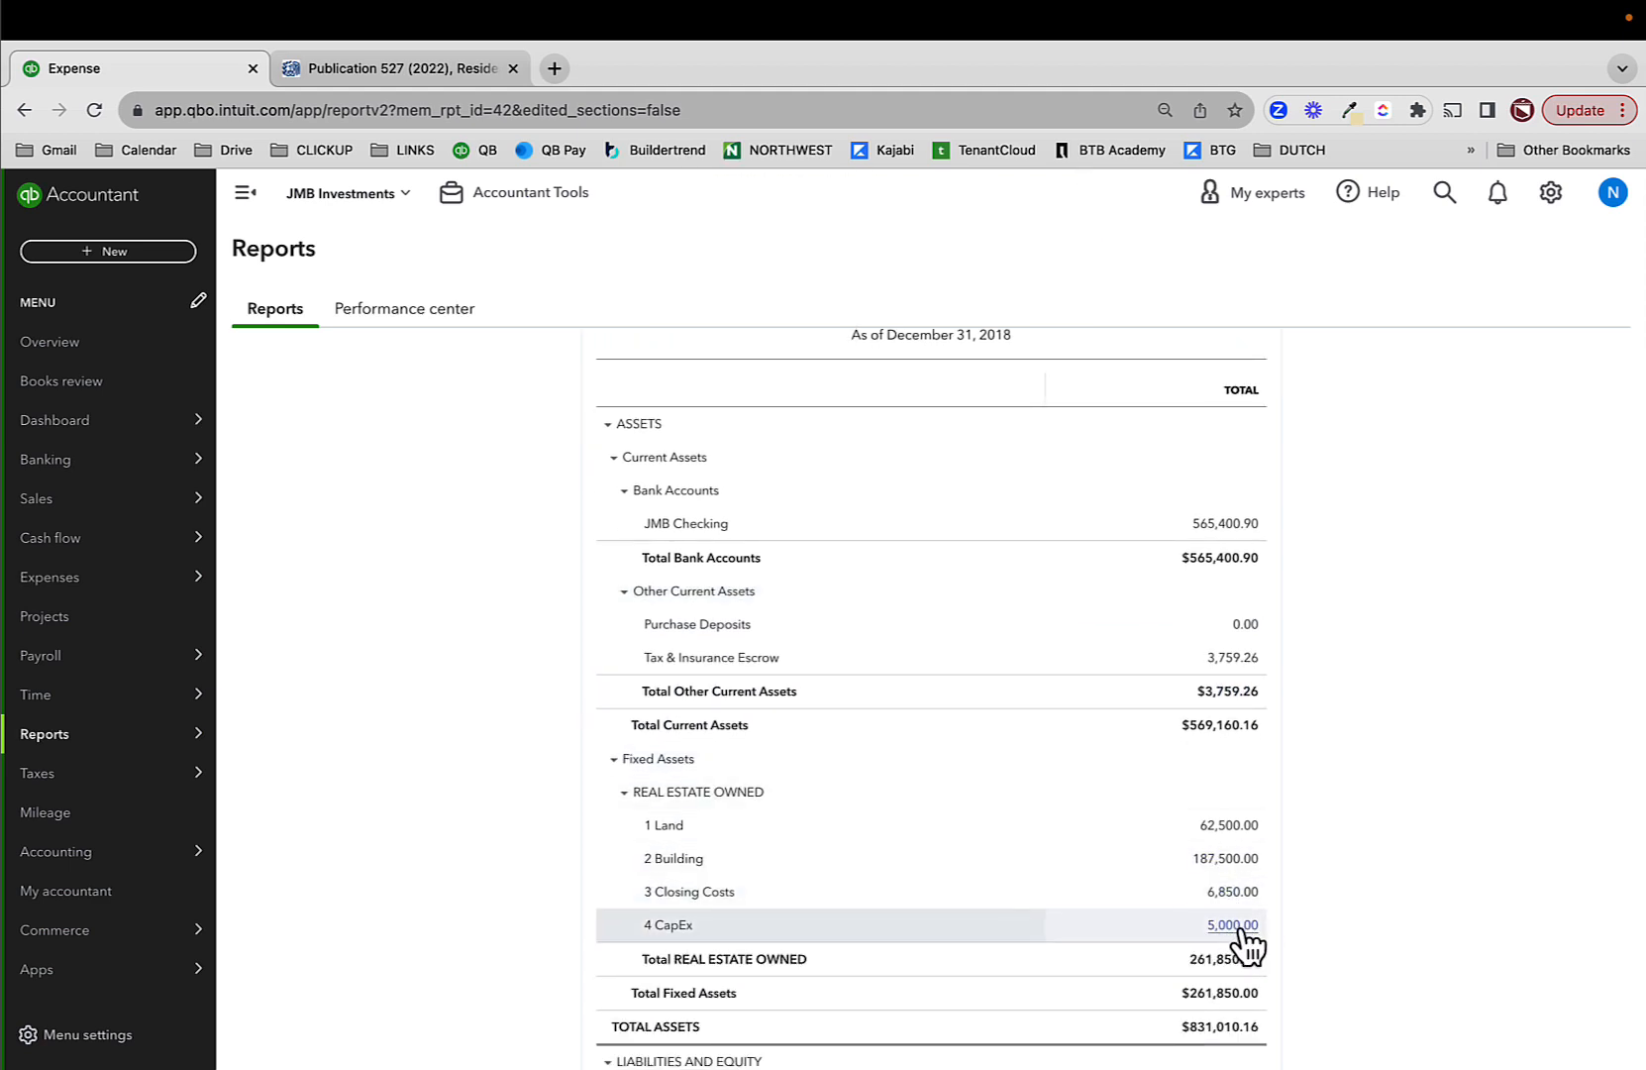
{"action": "scroll", "coordinate": [1238, 931], "scroll_direction": "up", "scroll_amount": 2}
{"action": "scroll", "coordinate": [1238, 931], "scroll_direction": "down", "scroll_amount": 10}
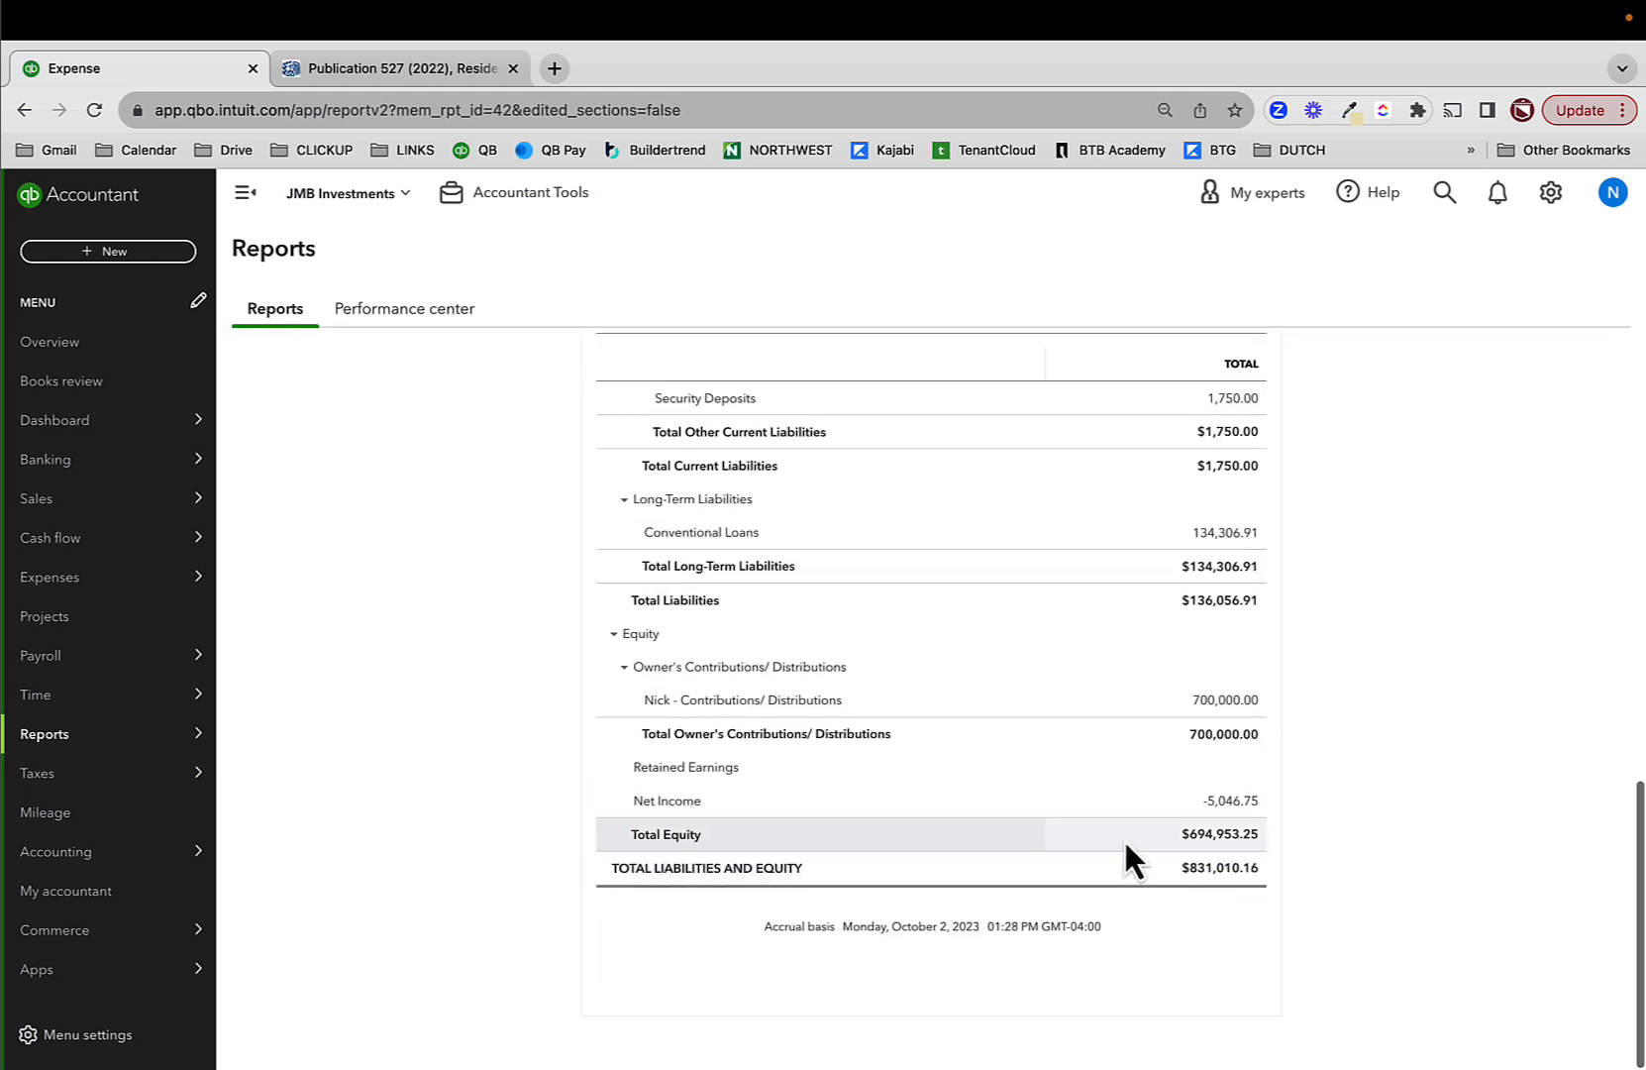
{"action": "left_click", "coordinate": [1232, 802]}
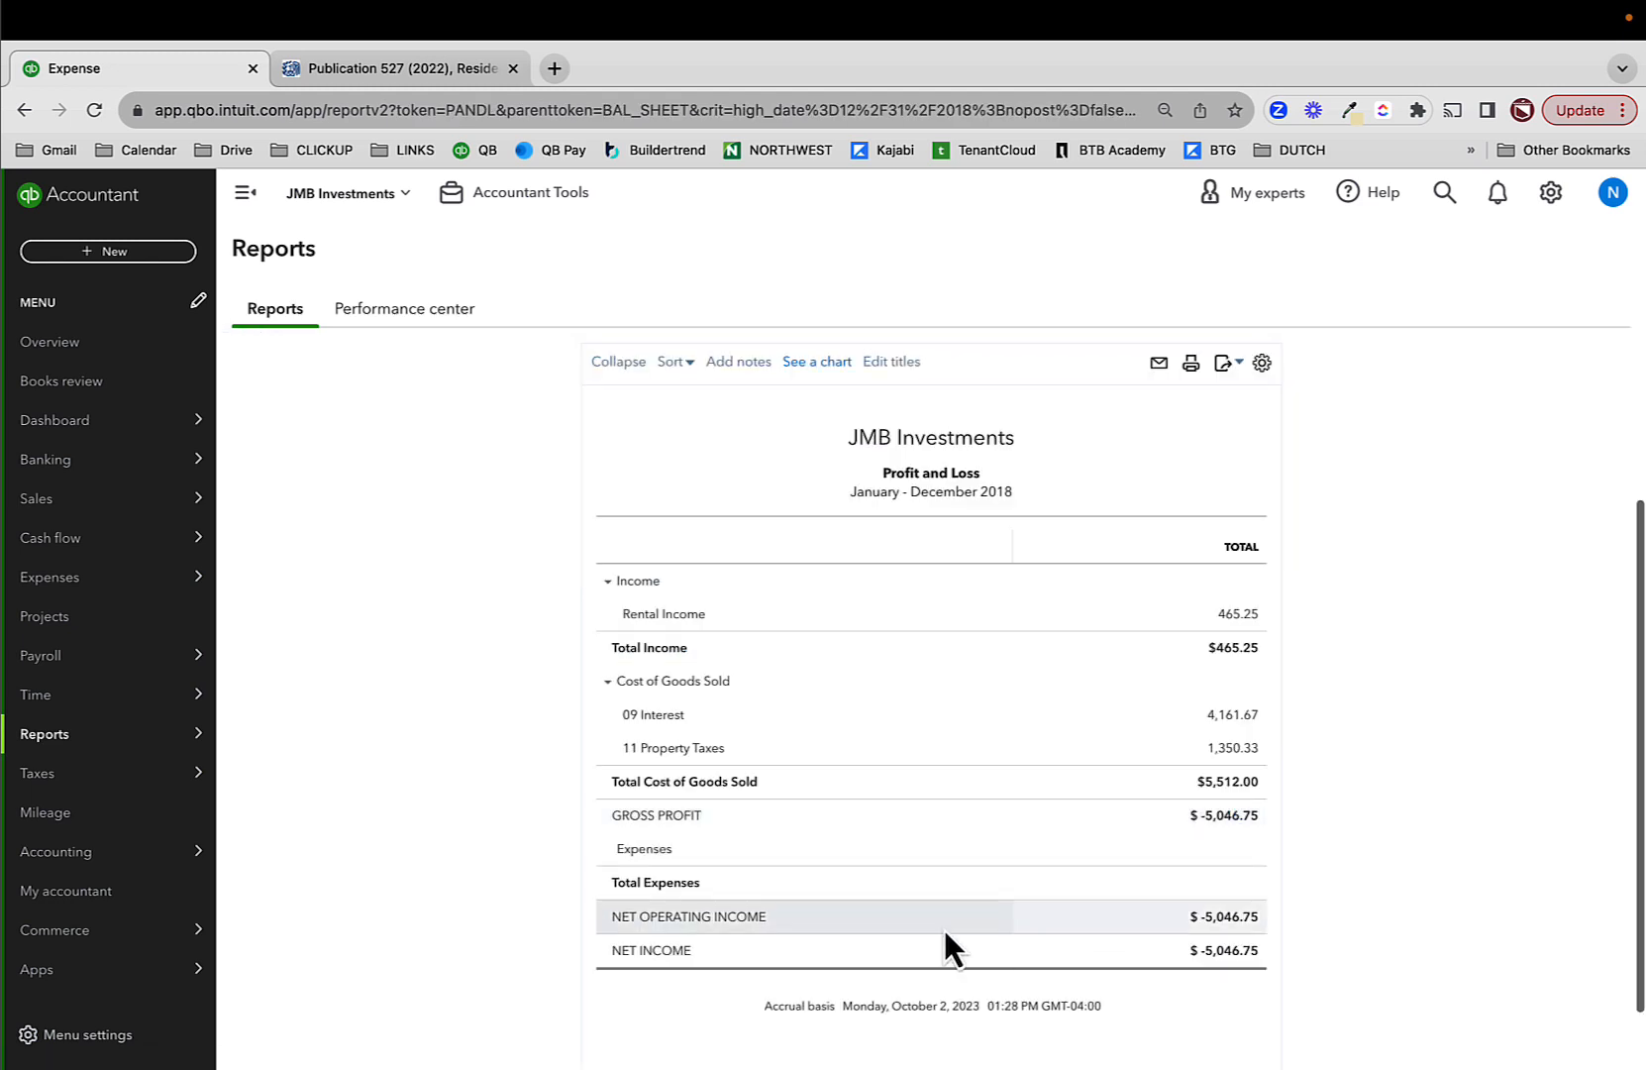
{"action": "left_click", "coordinate": [14, 116]}
- Drill into the CapEx balance and open the Lowe's flooring expense from its transaction report
{"action": "scroll", "coordinate": [1308, 898], "scroll_direction": "down", "scroll_amount": 5}
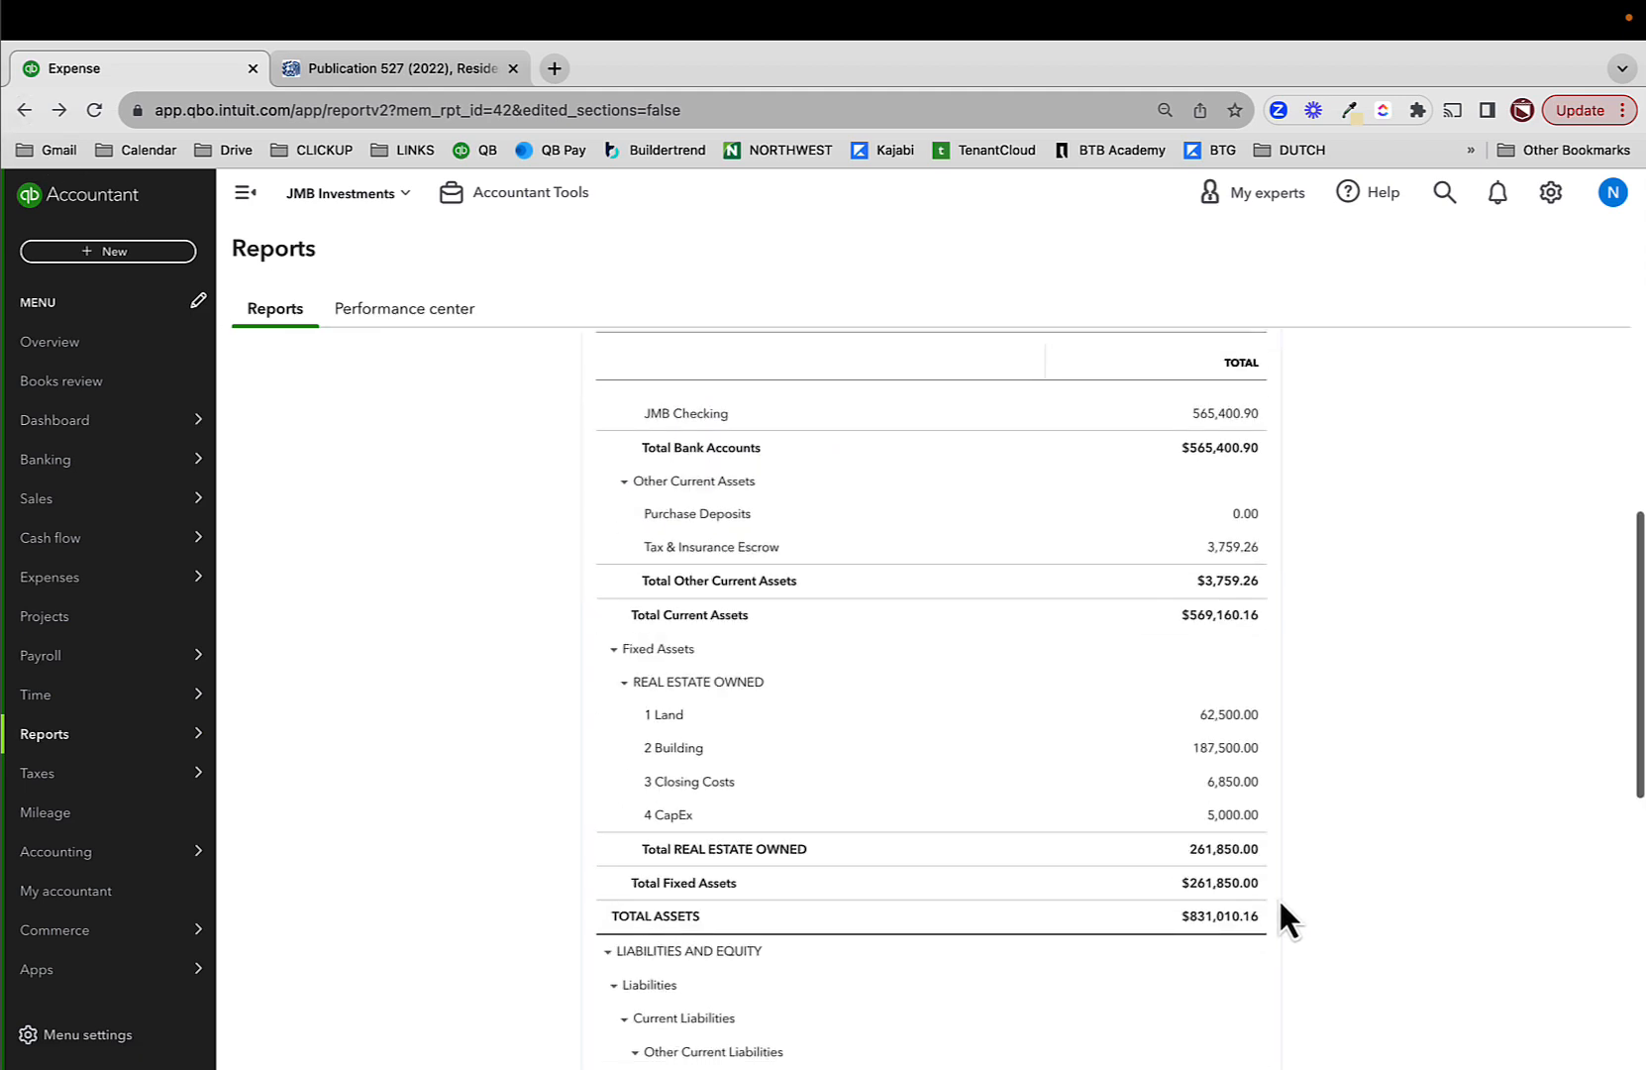
{"action": "left_click", "coordinate": [1230, 816]}
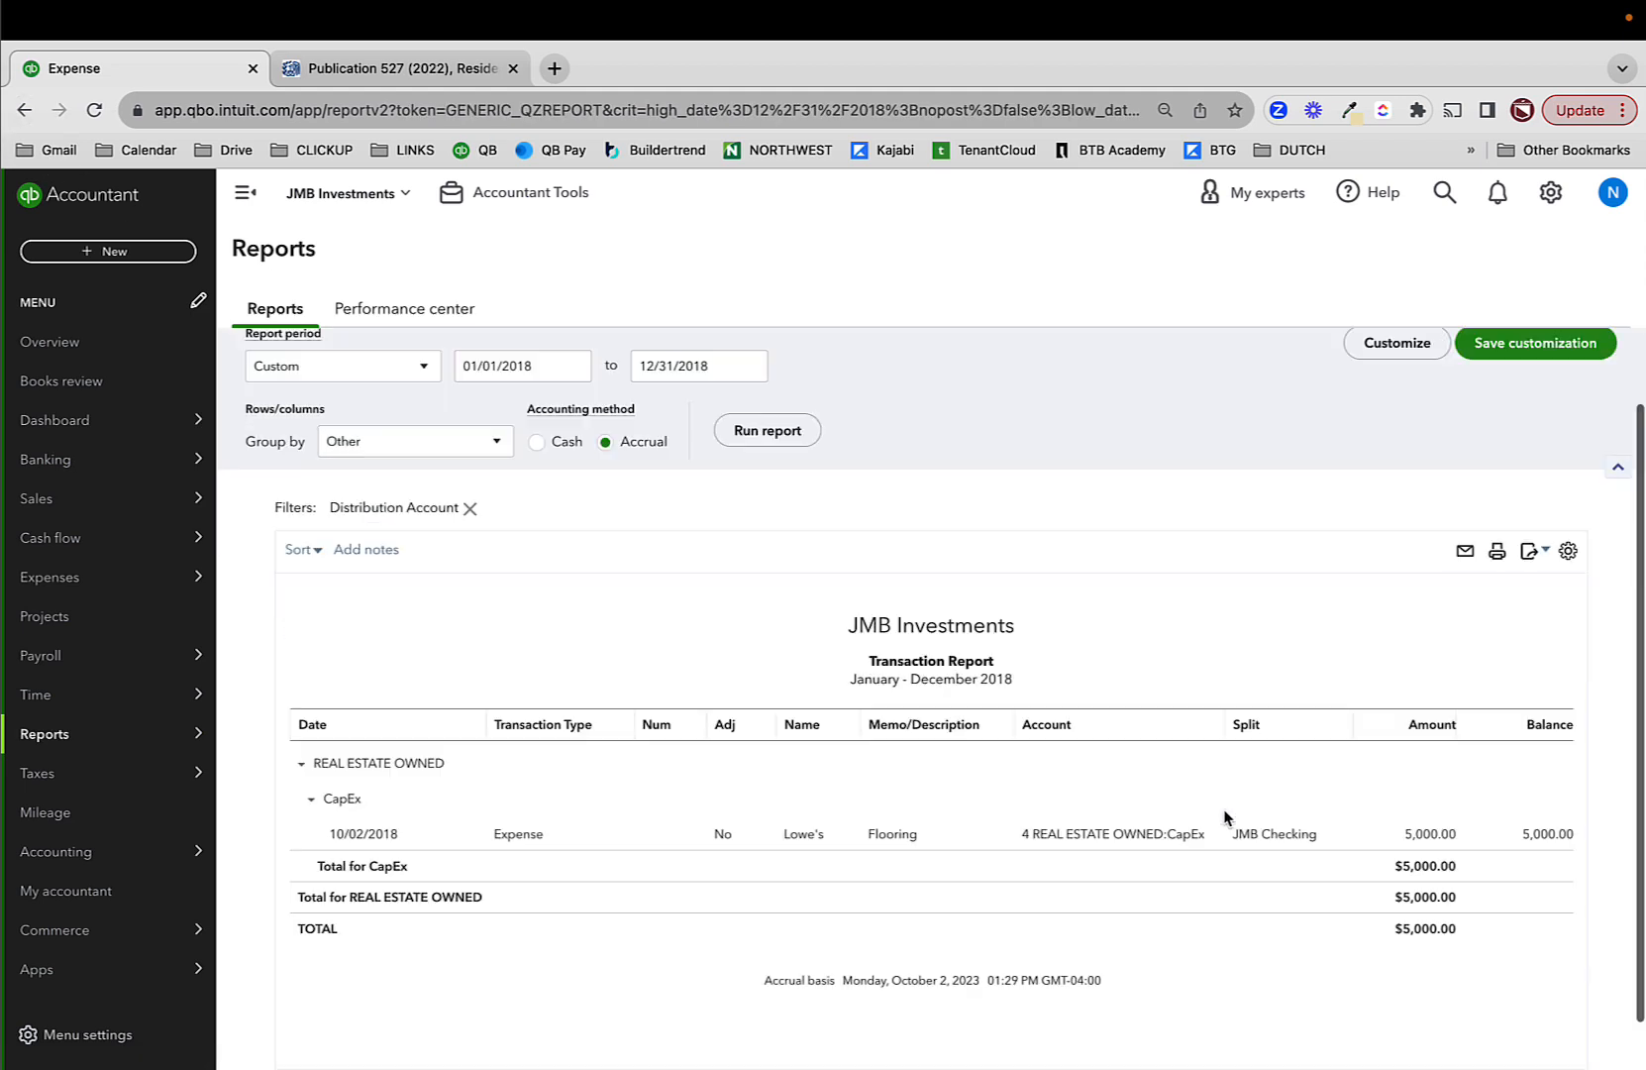
{"action": "left_click", "coordinate": [1189, 837]}
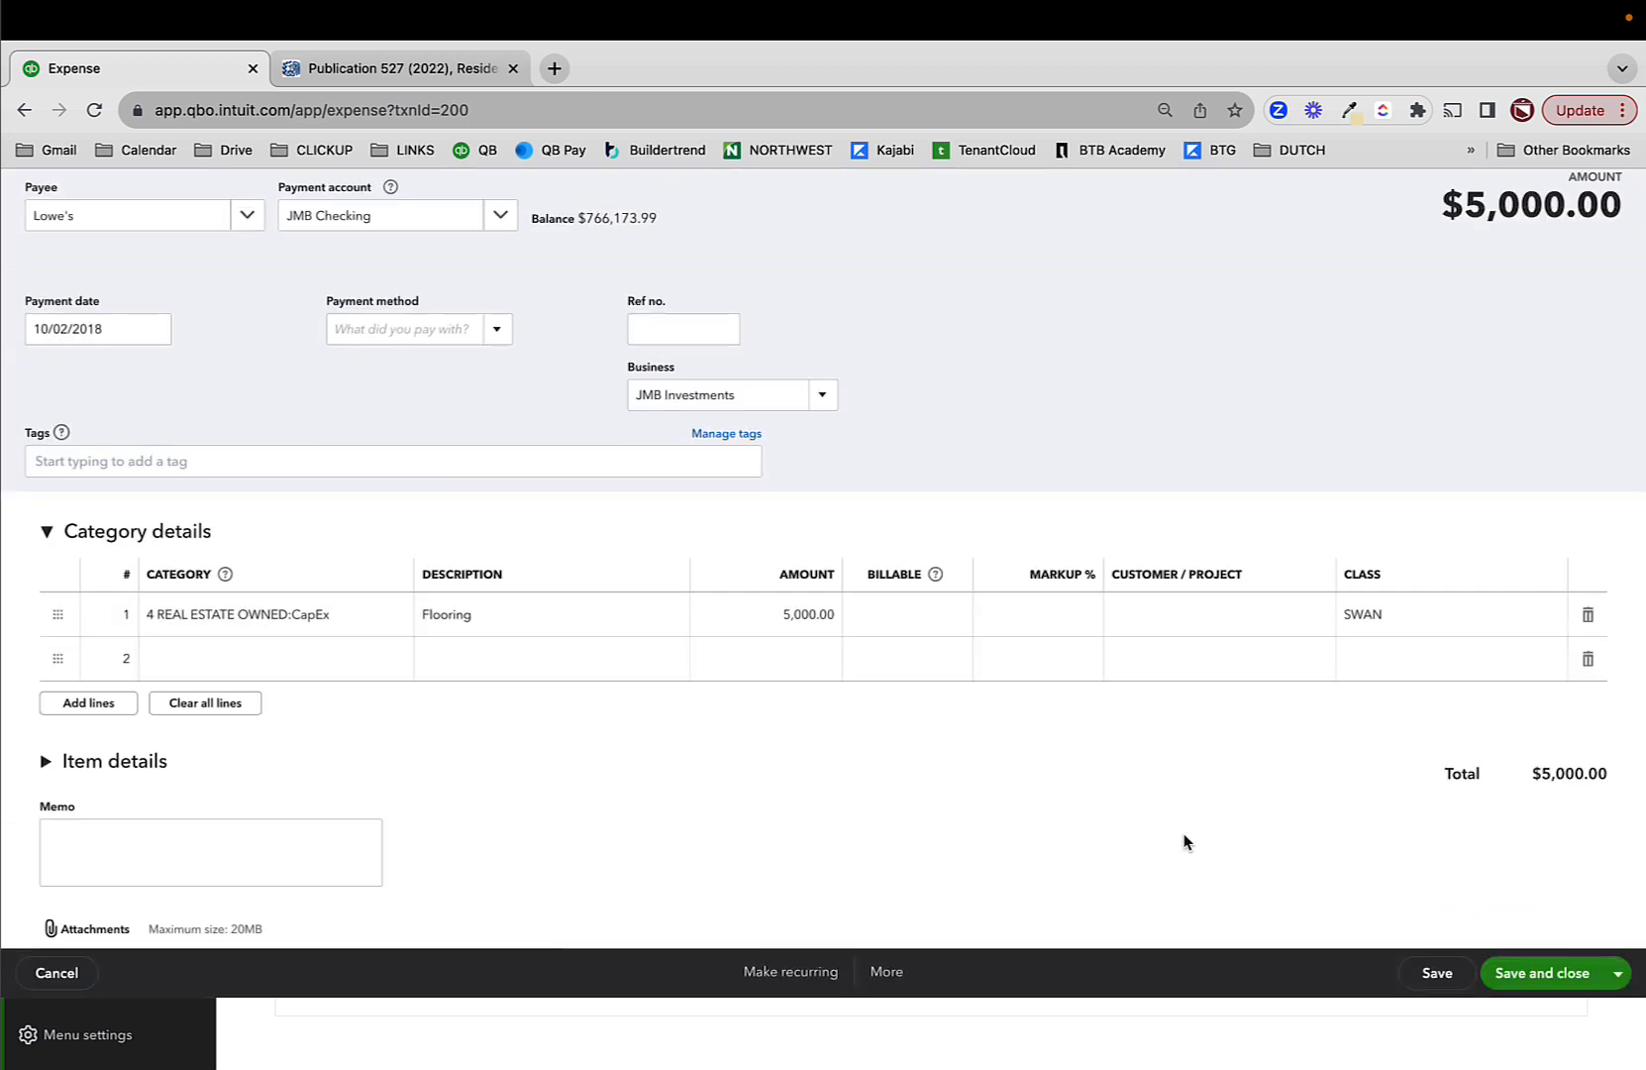
- Change the flooring line's category to D Flips - Rehab Costs and collapse the item details section
{"action": "left_click", "coordinate": [315, 687]}
{"action": "left_click", "coordinate": [138, 689]}
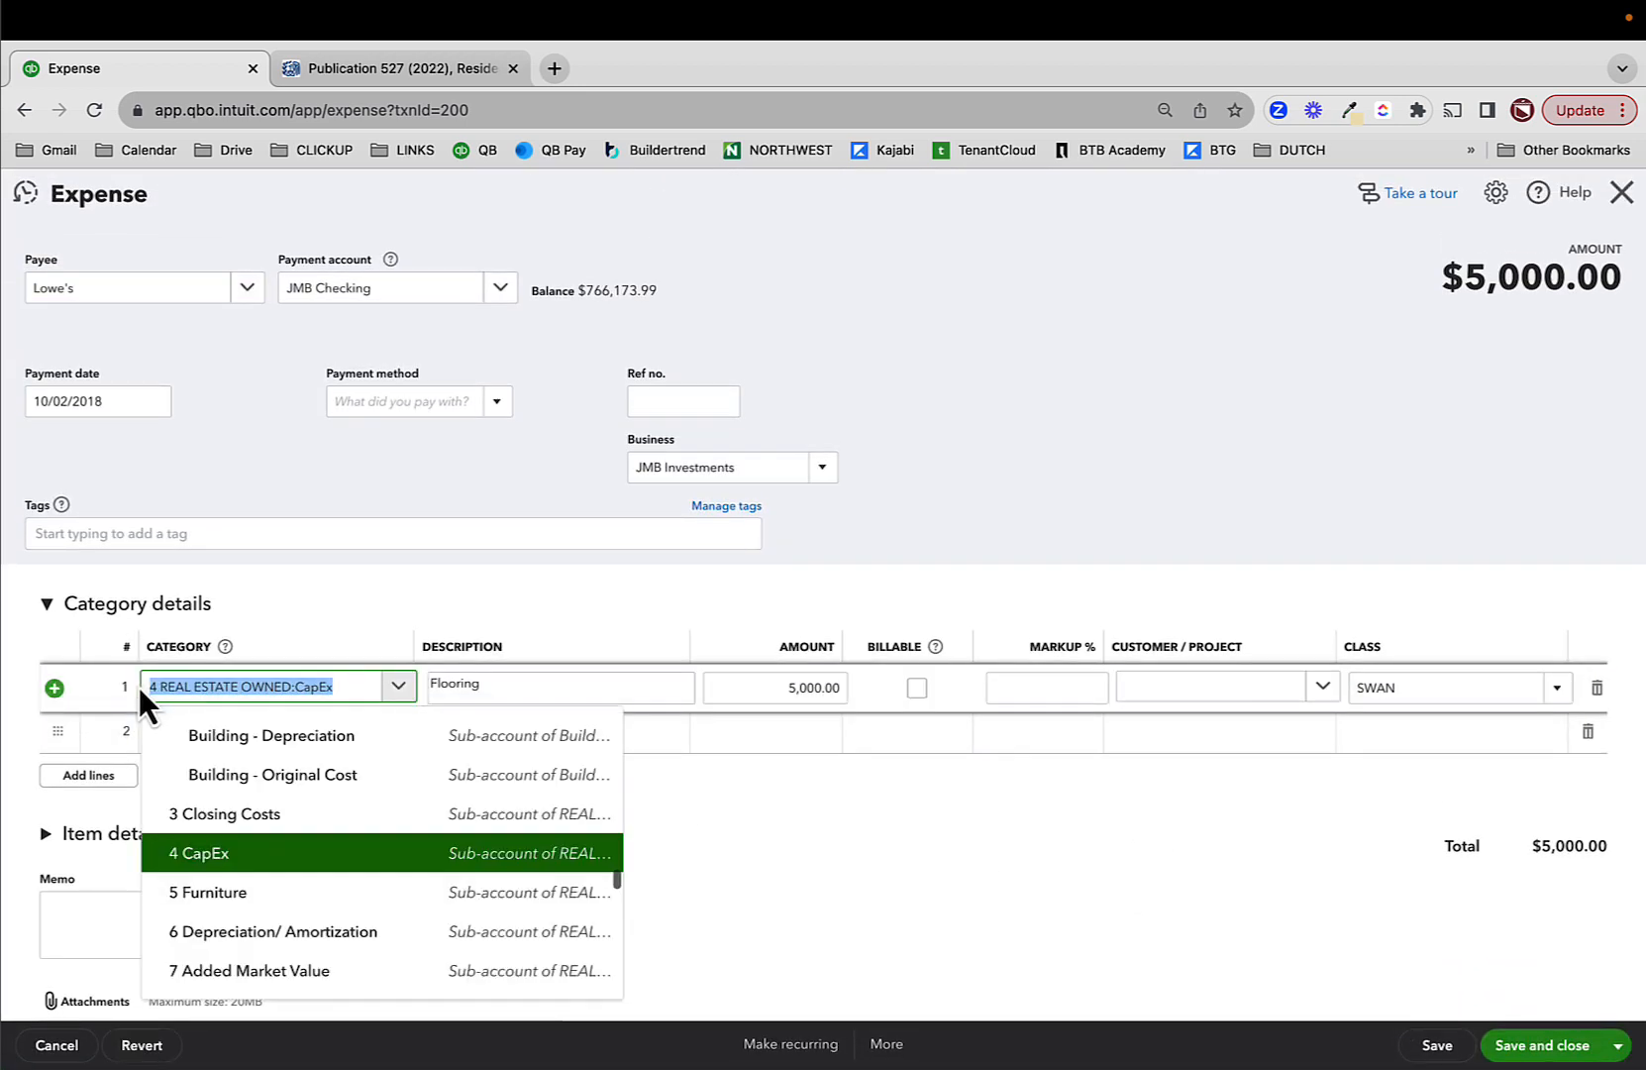
{"action": "type", "text": "rehab"}
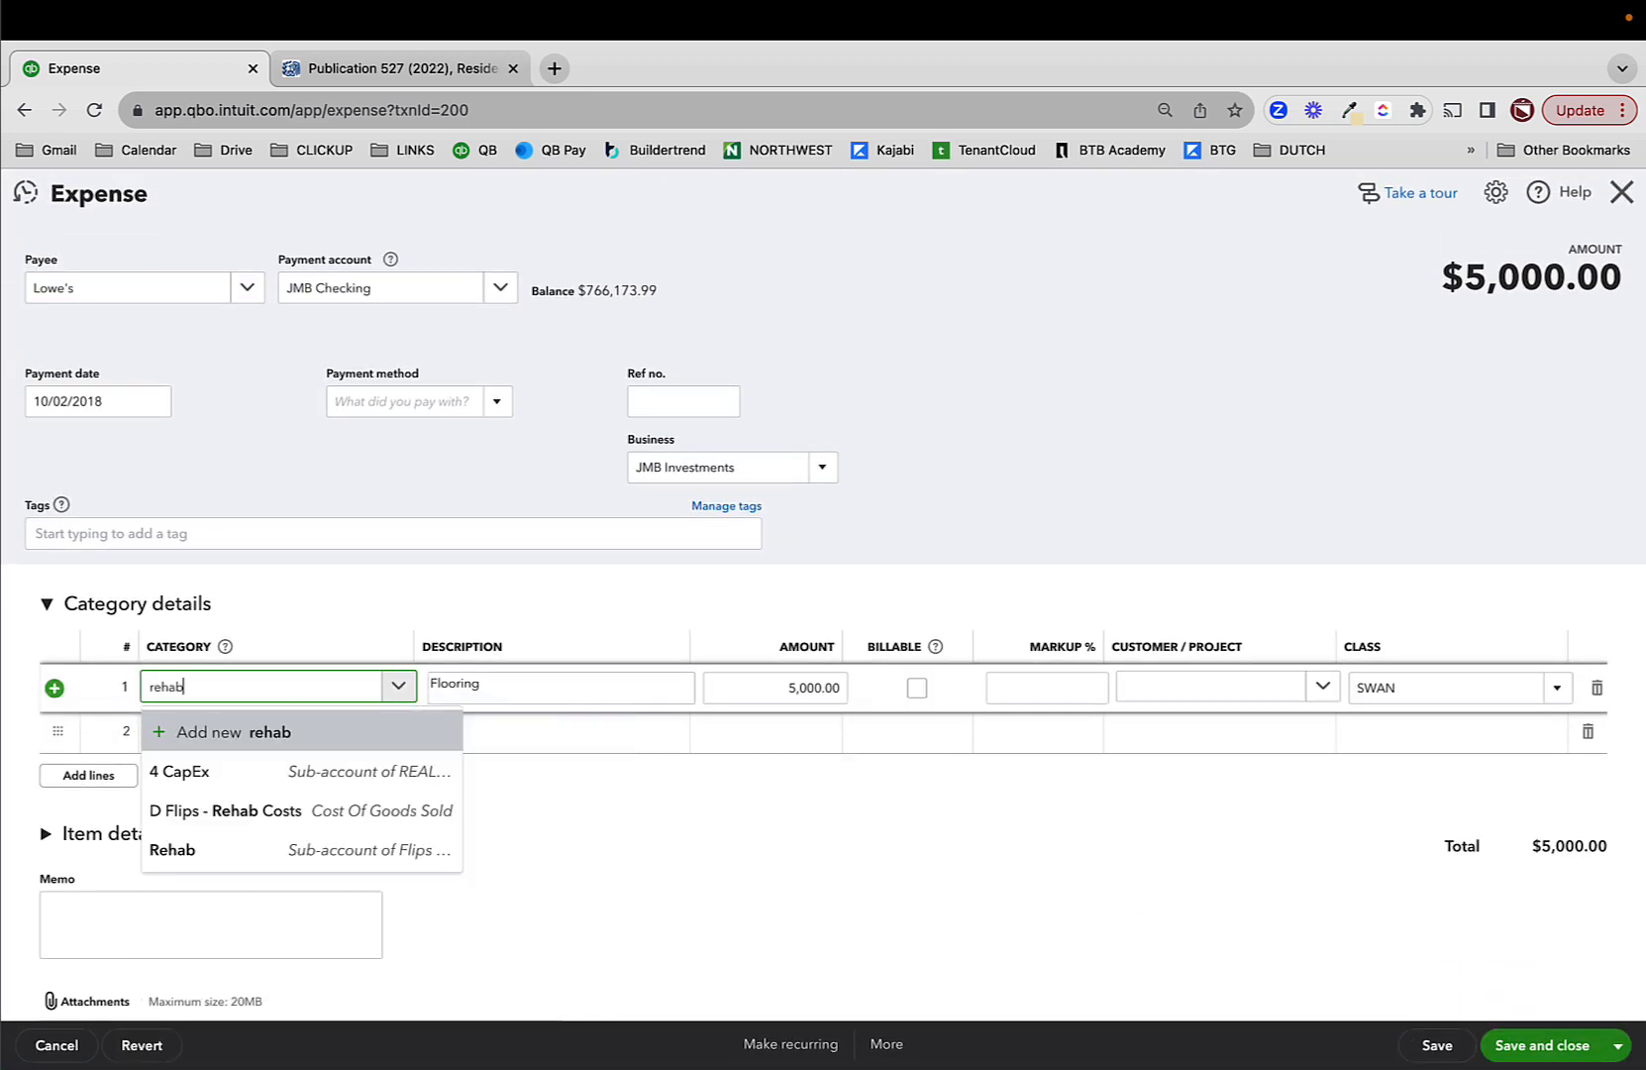
{"action": "left_click", "coordinate": [208, 818]}
{"action": "left_click", "coordinate": [396, 690]}
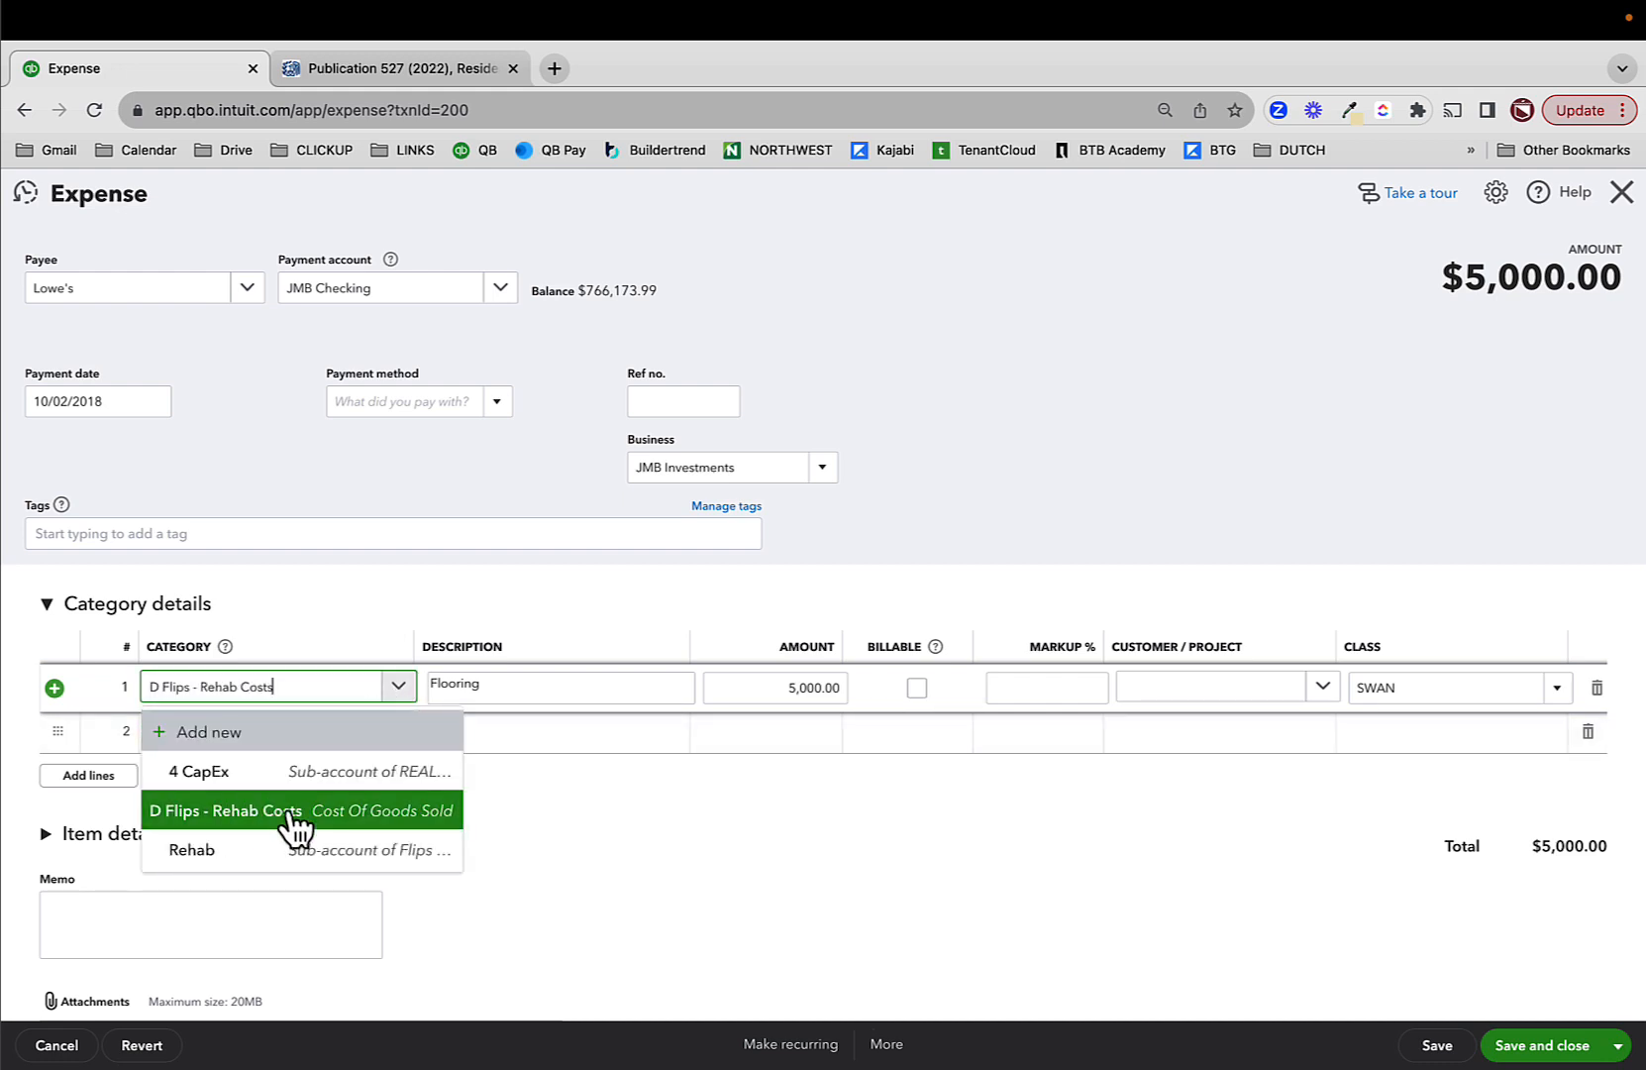
{"action": "left_click", "coordinate": [785, 840]}
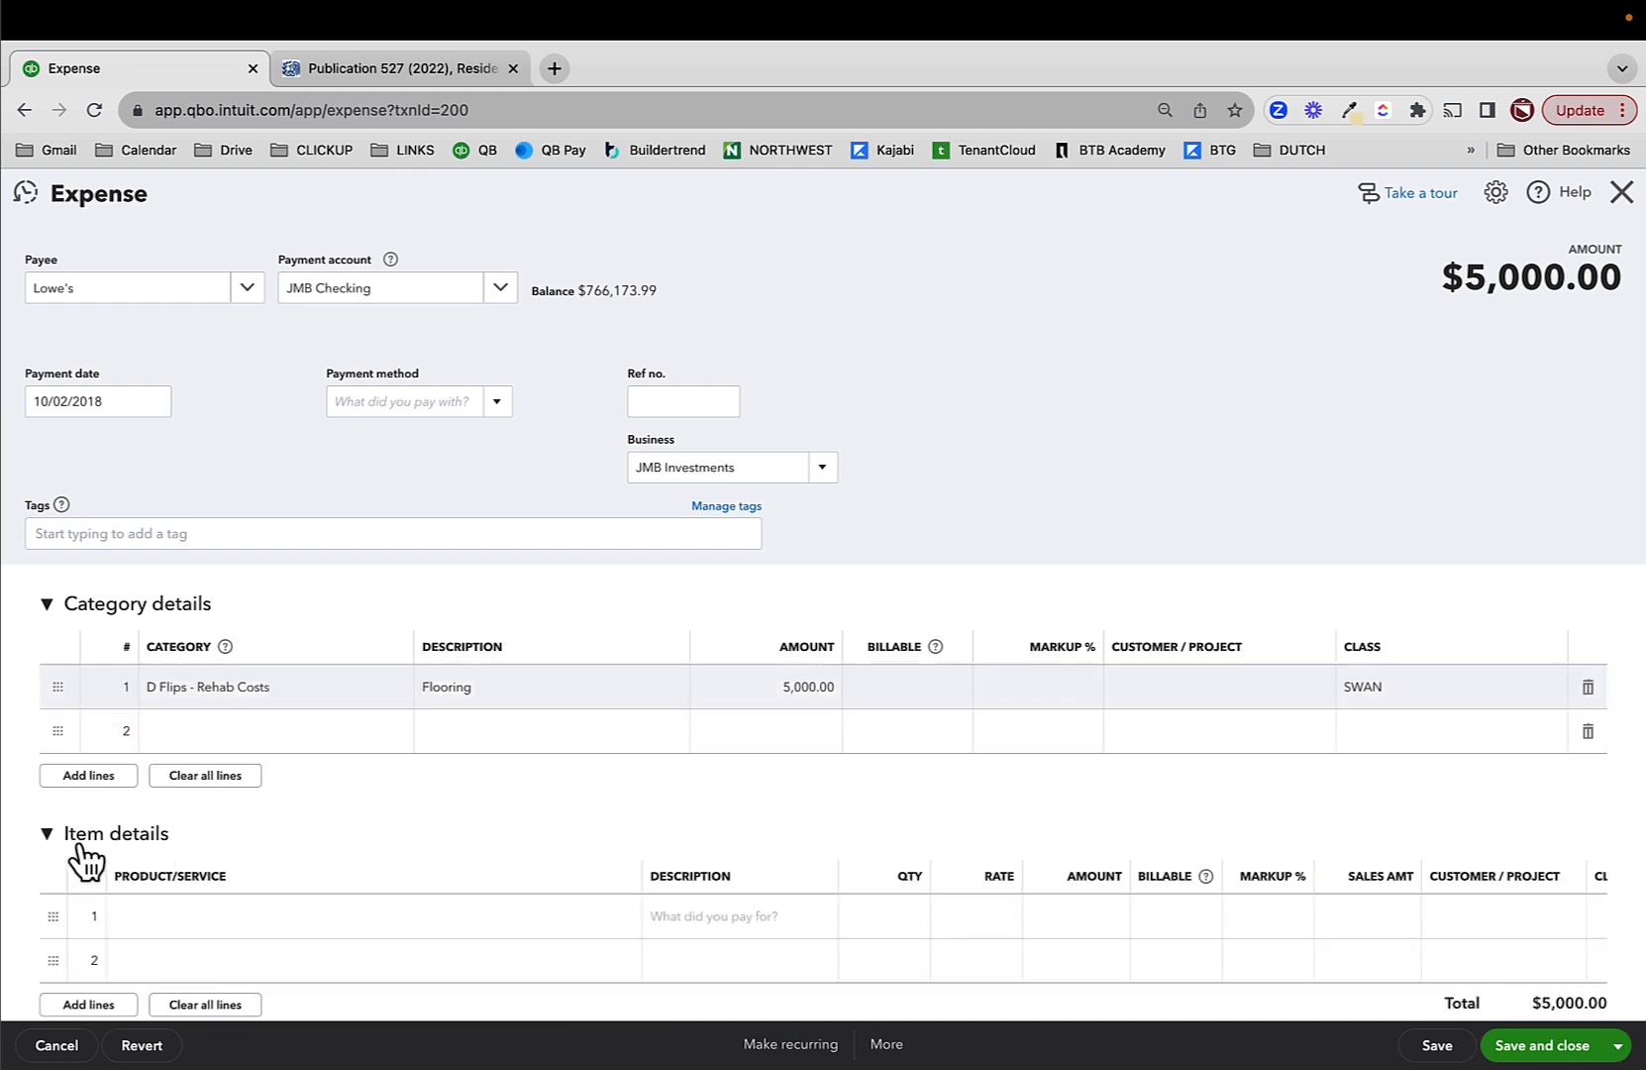
{"action": "left_click", "coordinate": [46, 834]}
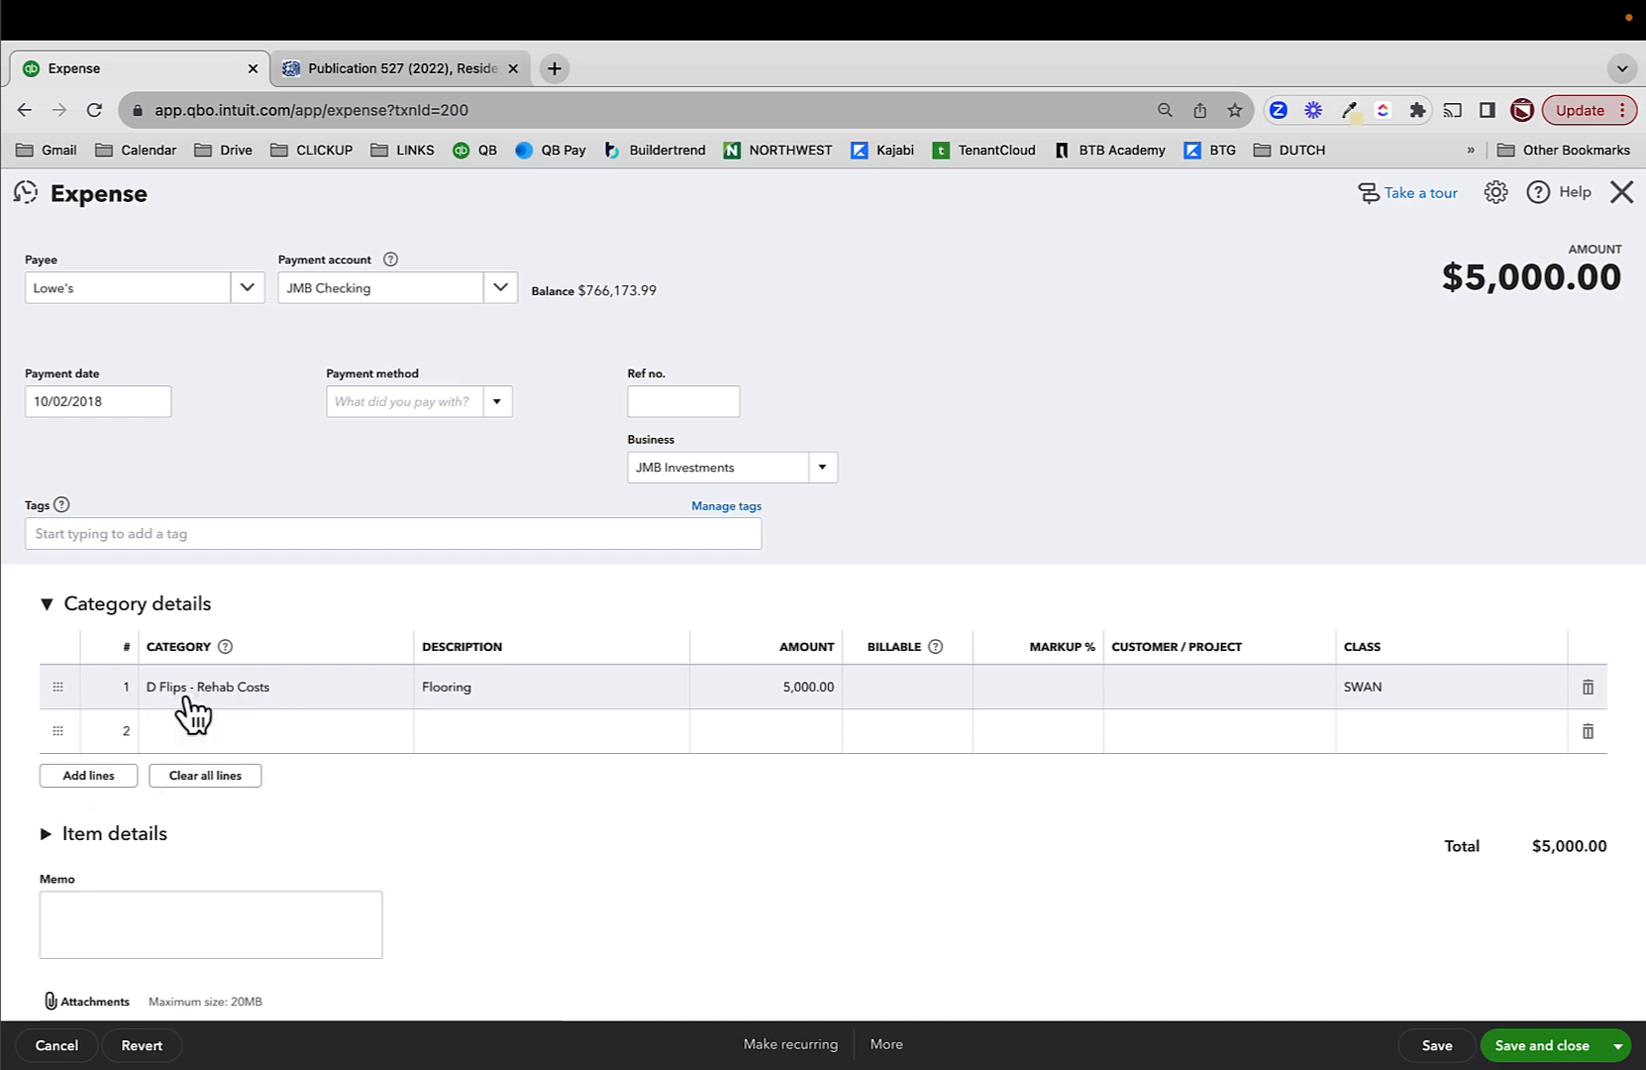
- Check the flooring line's category choices, keep D Flips - Rehab Costs selected, and save and close the expense
{"action": "left_click", "coordinate": [283, 697]}
{"action": "left_click", "coordinate": [398, 685]}
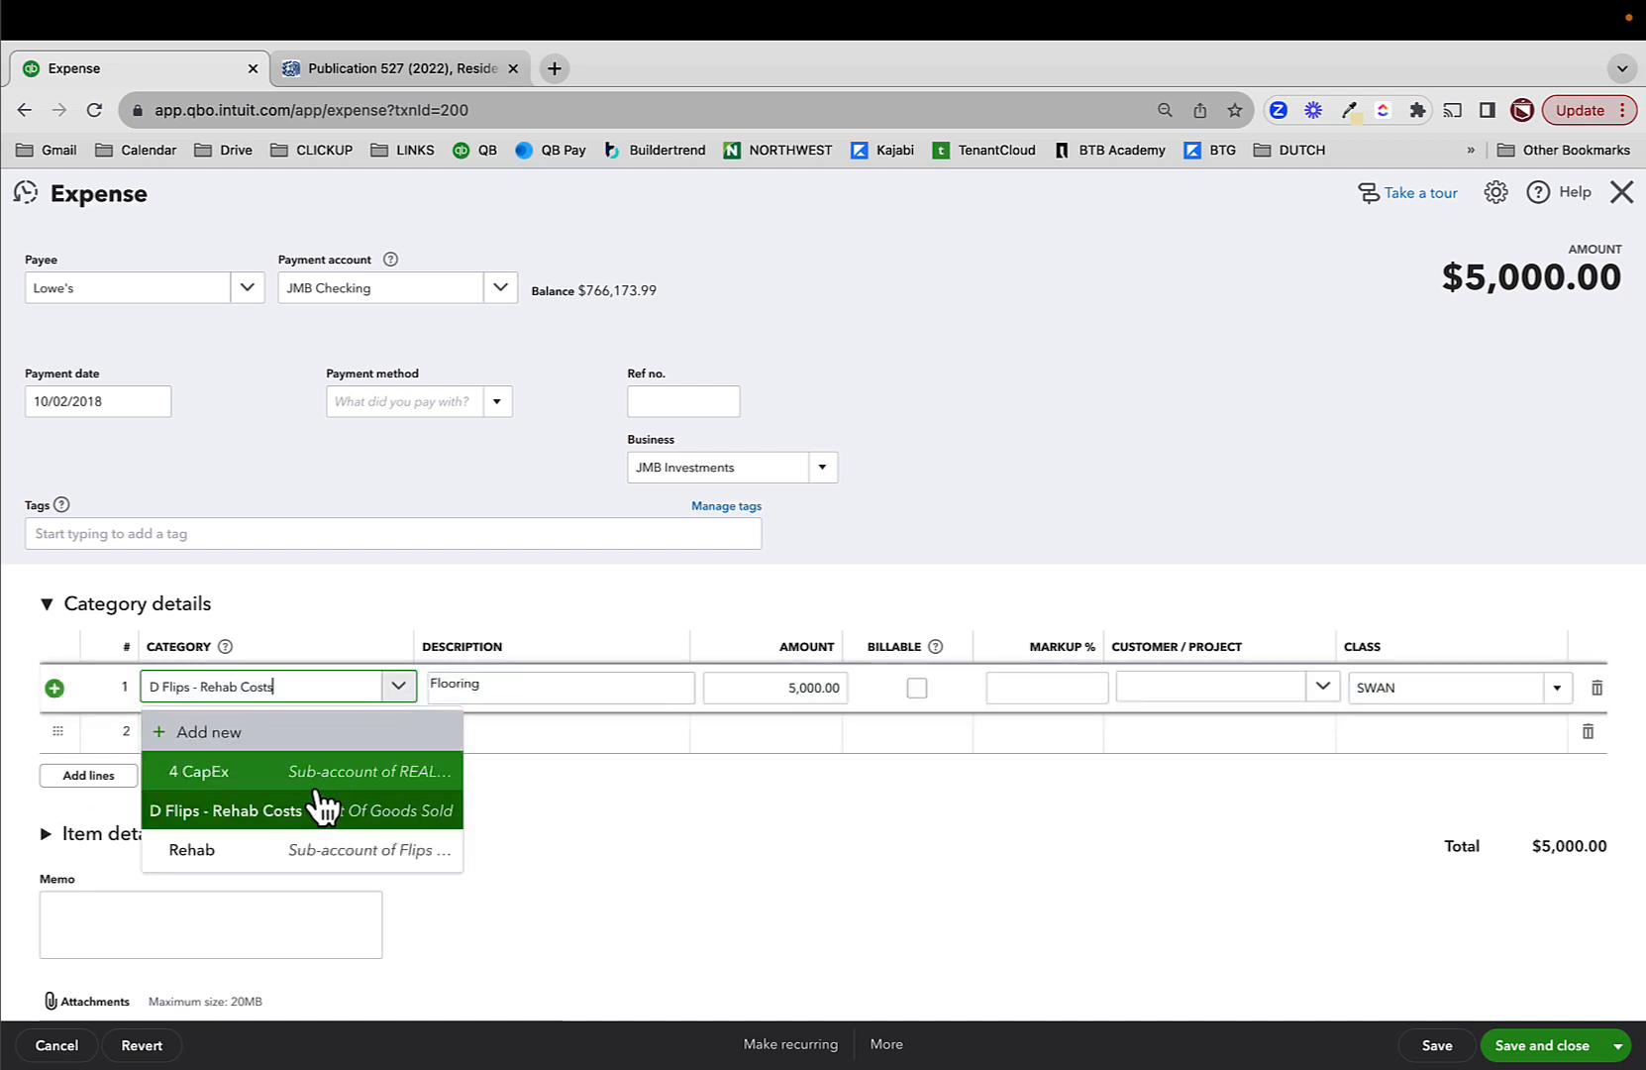
{"action": "left_click", "coordinate": [323, 804]}
{"action": "left_click", "coordinate": [702, 842]}
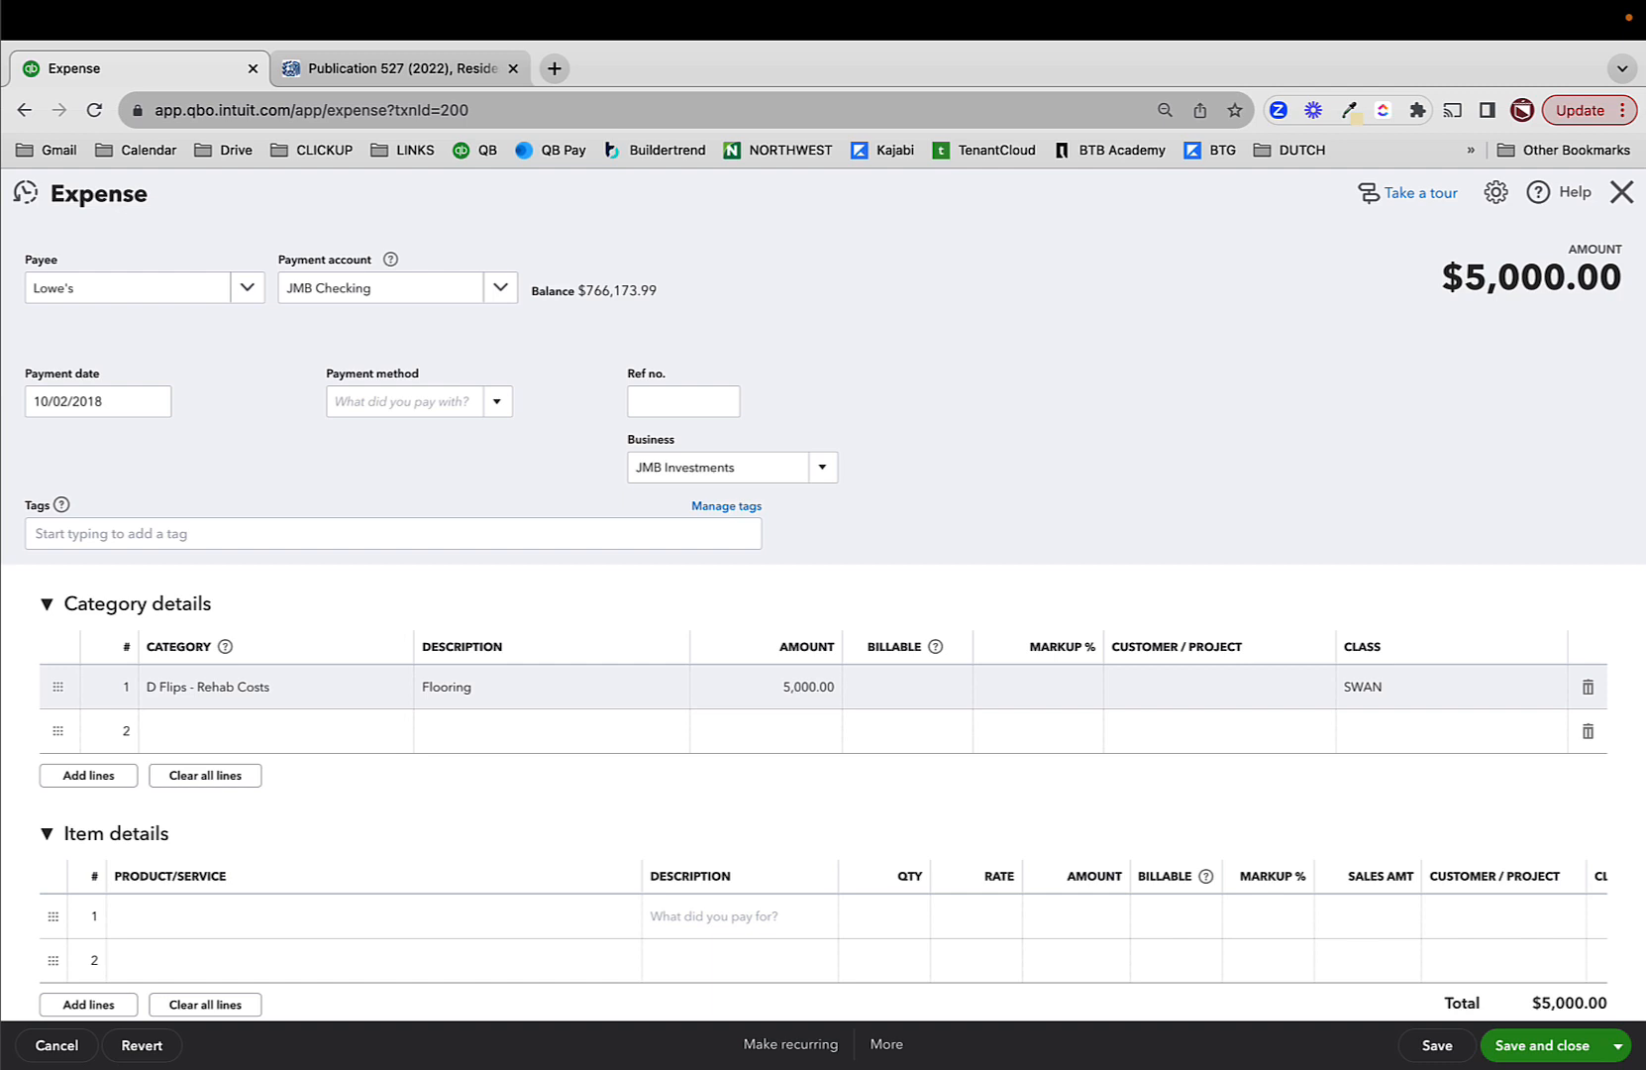
{"action": "left_click", "coordinate": [1570, 1047]}
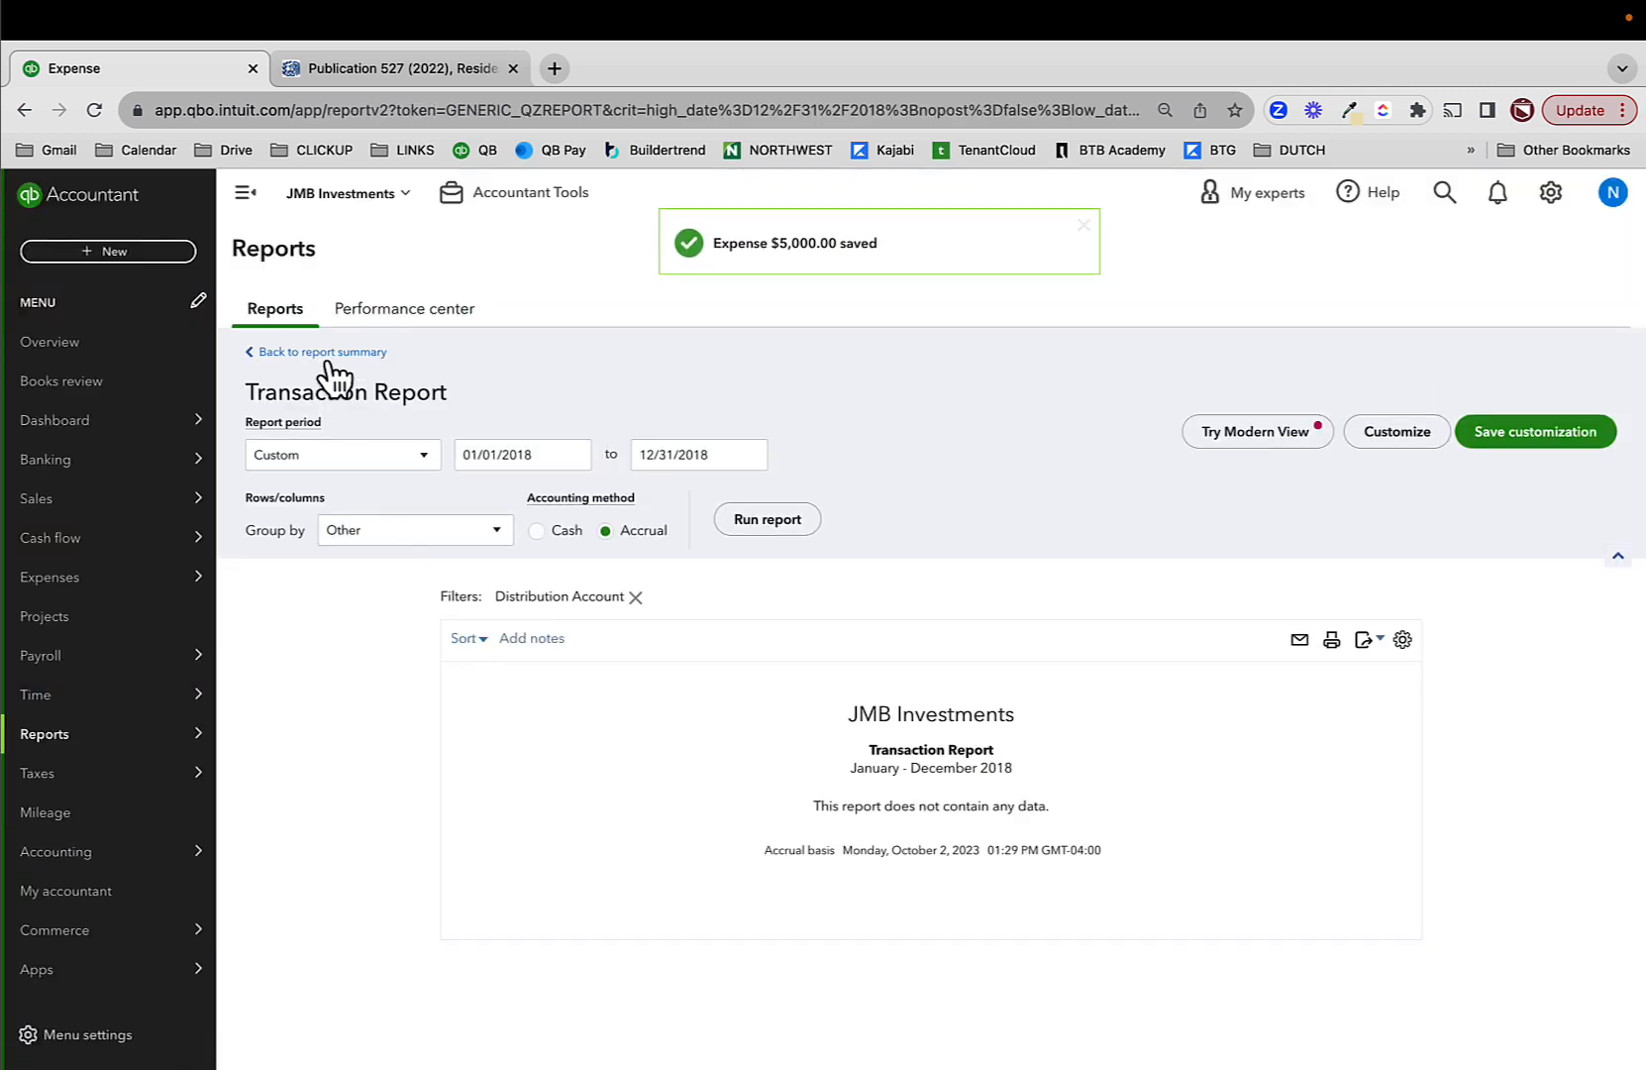
- Return to the balance sheet, review the fixed assets and equity, and open the profit and loss detail behind Net Income
{"action": "left_click", "coordinate": [328, 355]}
{"action": "scroll", "coordinate": [1119, 611], "scroll_direction": "down", "scroll_amount": 3}
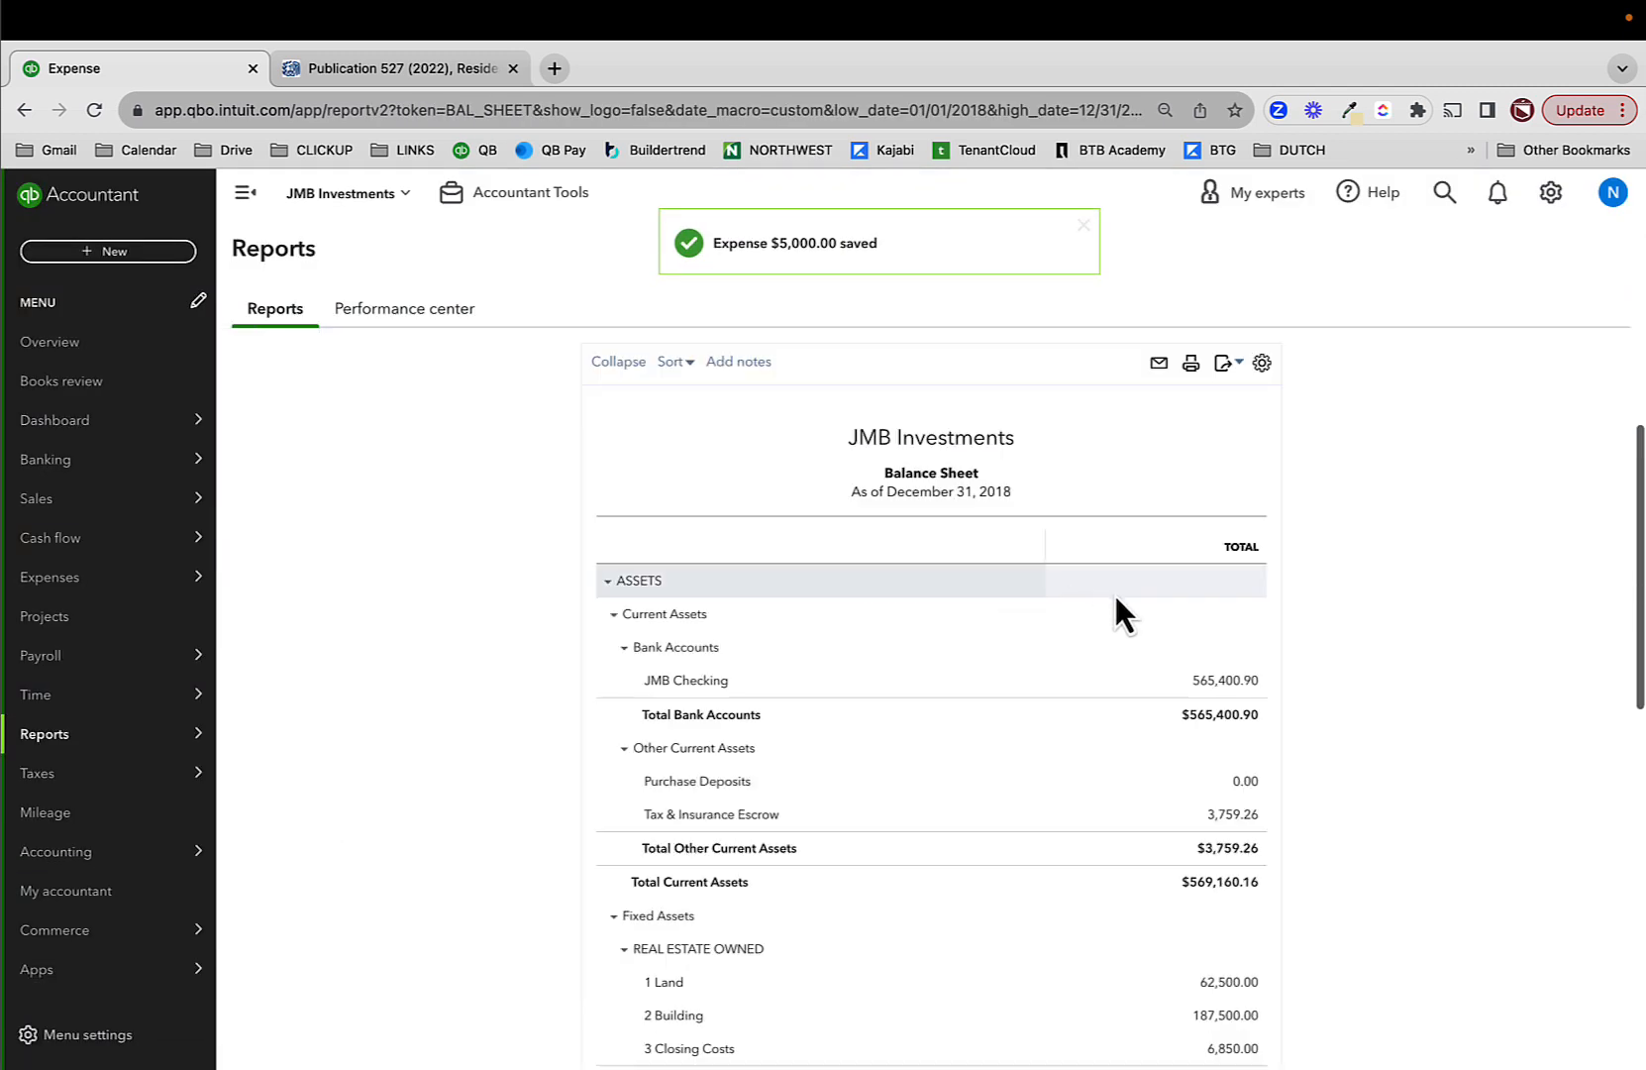
{"action": "scroll", "coordinate": [1130, 599], "scroll_direction": "down", "scroll_amount": 3}
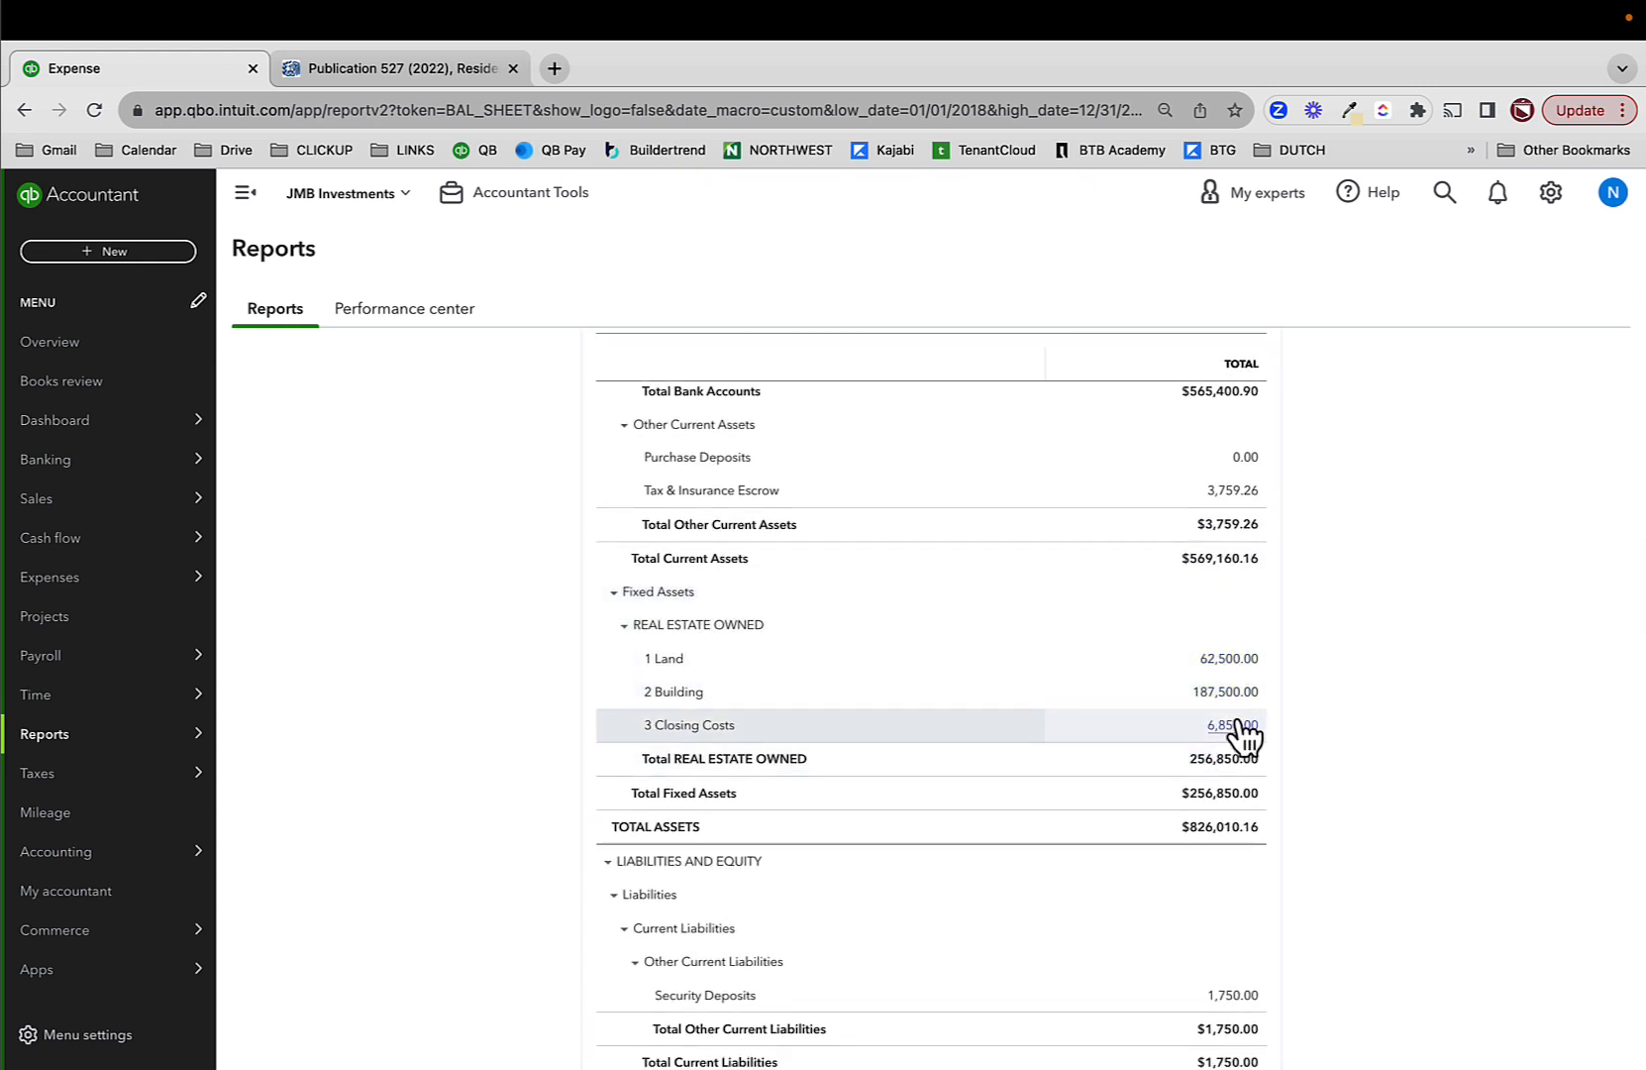
{"action": "scroll", "coordinate": [1176, 782], "scroll_direction": "down", "scroll_amount": 2}
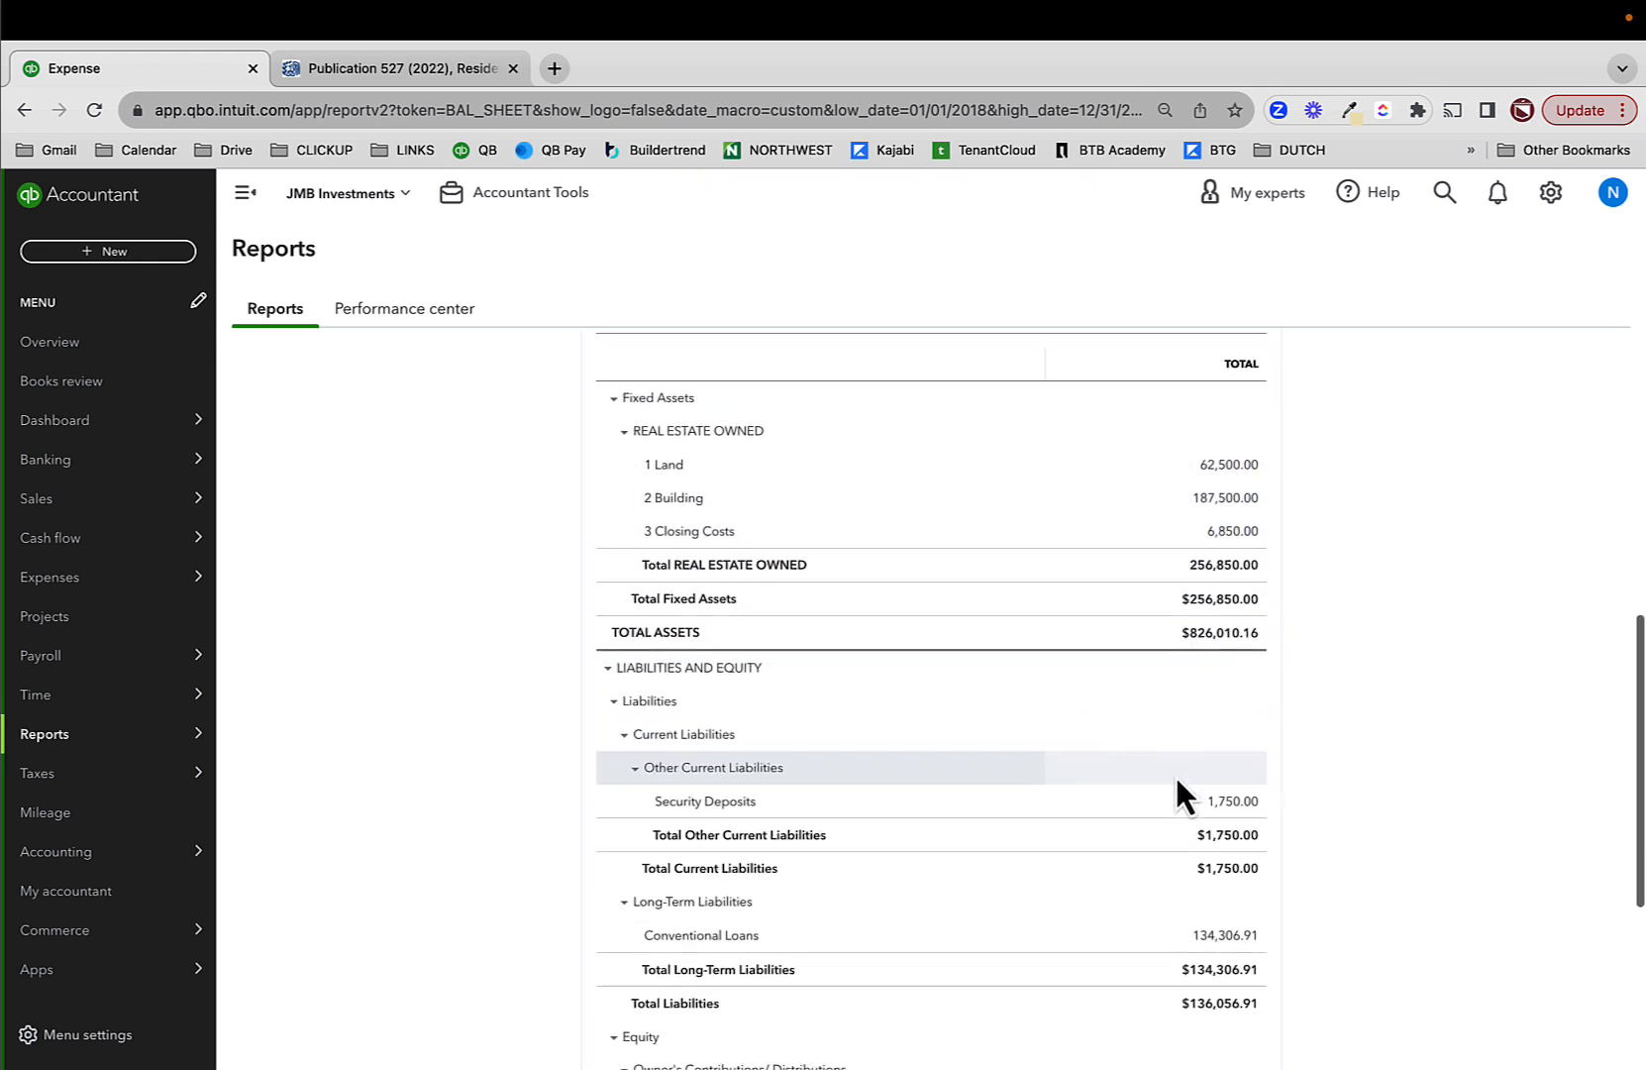
{"action": "scroll", "coordinate": [1177, 787], "scroll_direction": "down", "scroll_amount": 4}
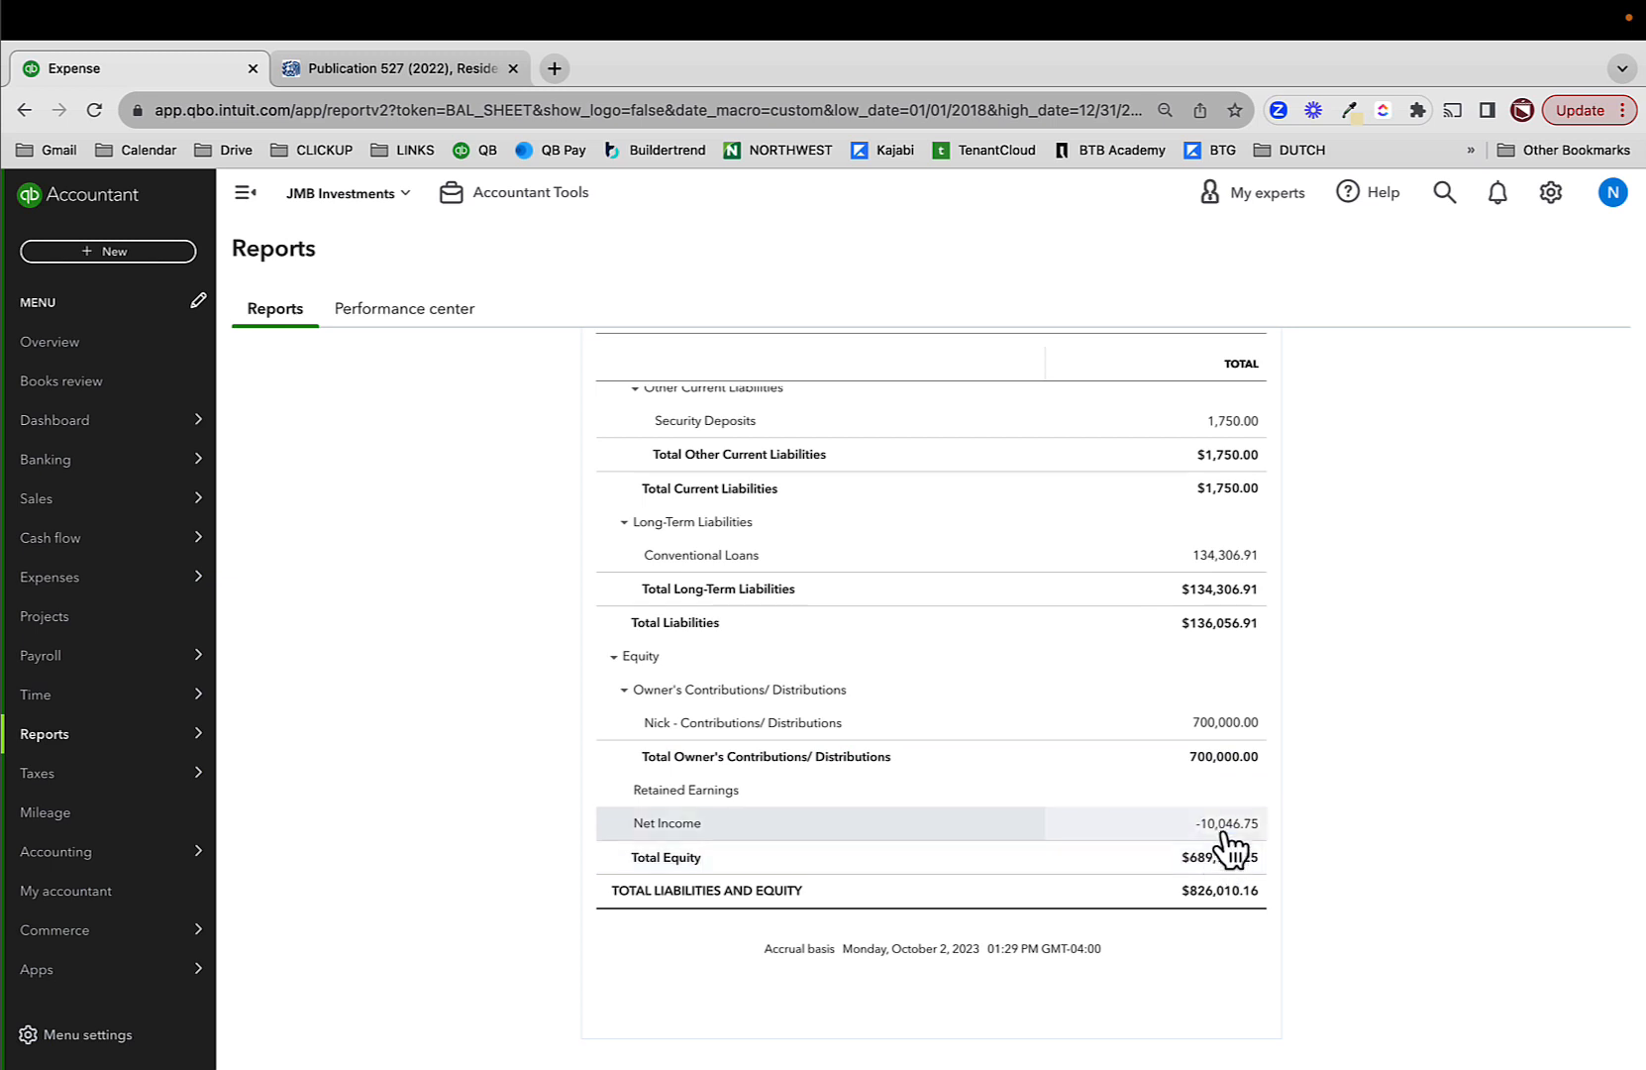
{"action": "left_click", "coordinate": [1225, 830]}
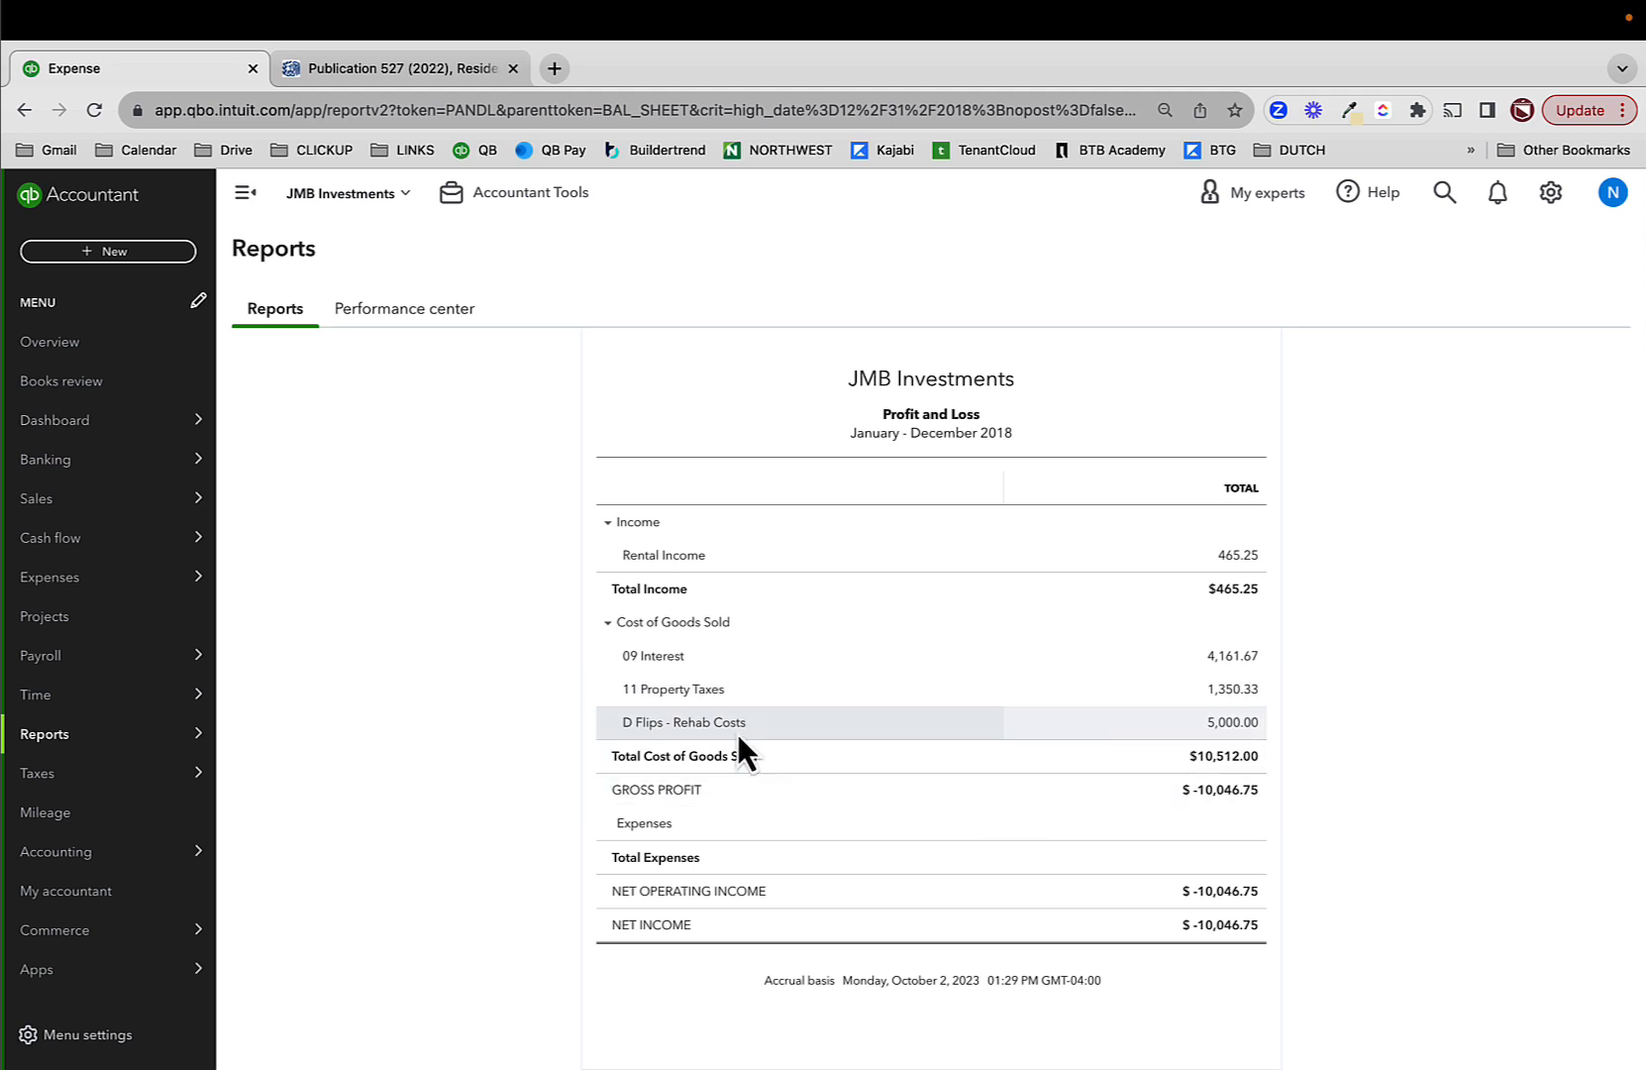
- Open the Lowe's expense behind D Flips - Rehab Costs, change its flooring line's category to 4 REAL ESTATE OWNED:CapEx, and save and close it
{"action": "left_click", "coordinate": [1228, 723]}
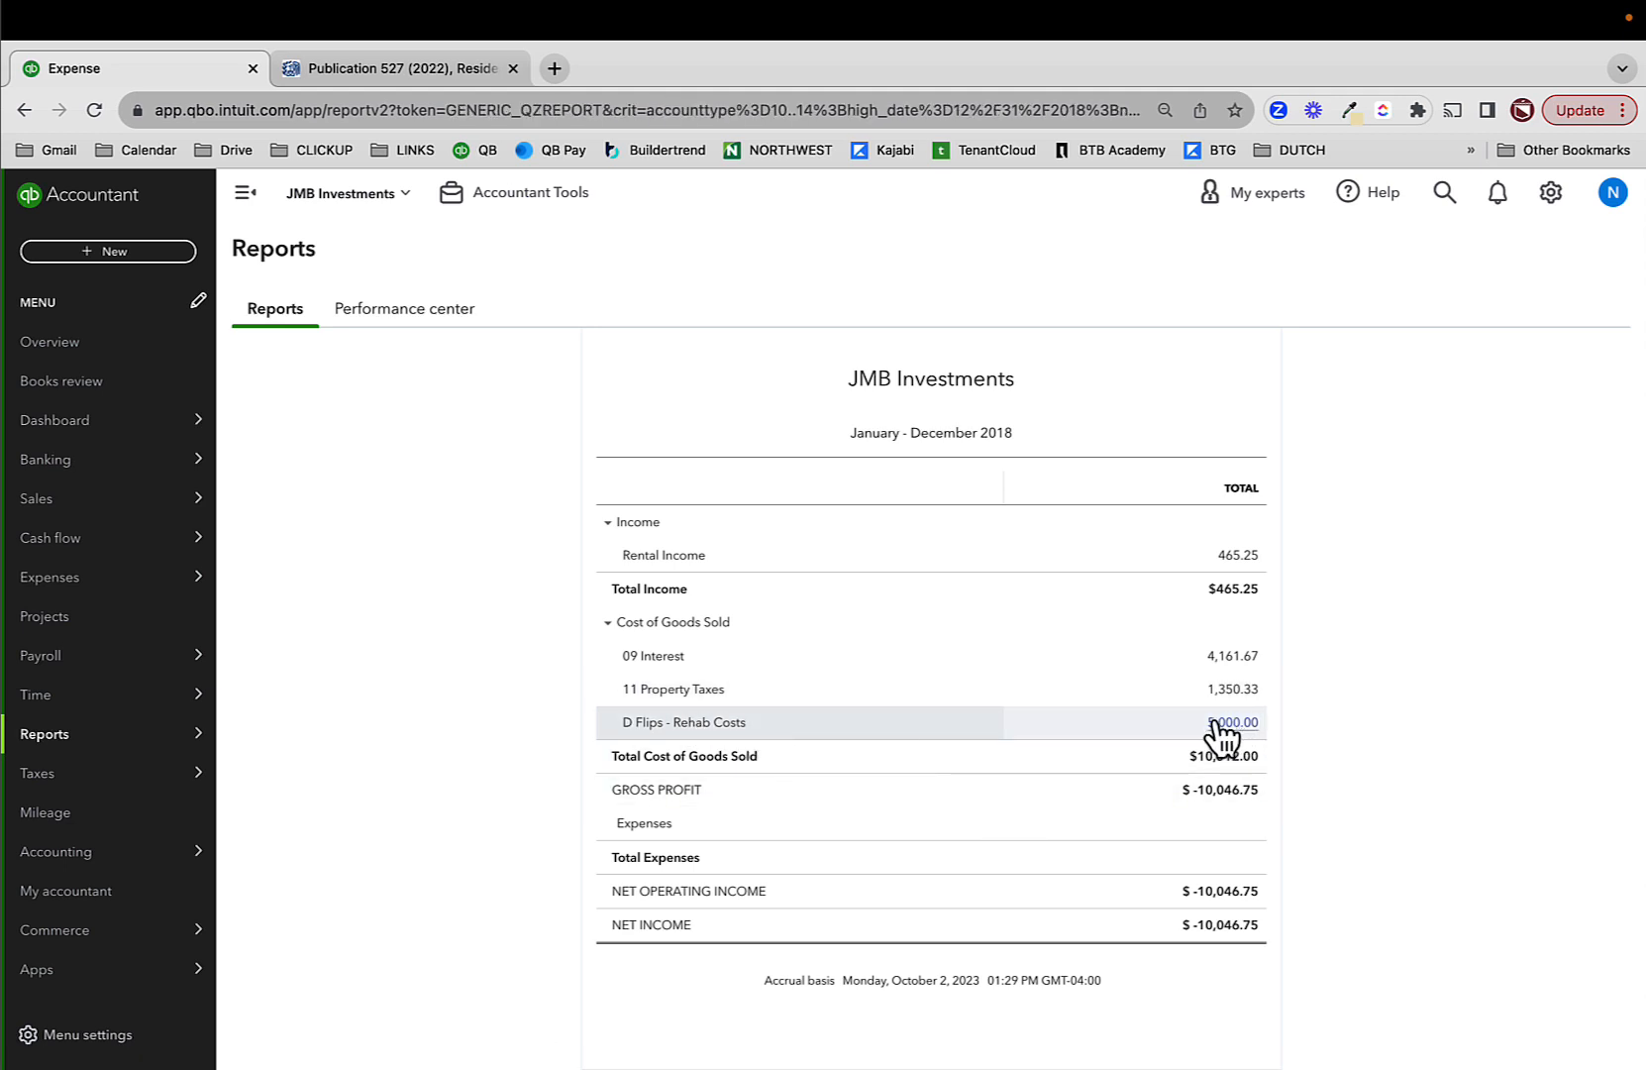
{"action": "left_click", "coordinate": [914, 866]}
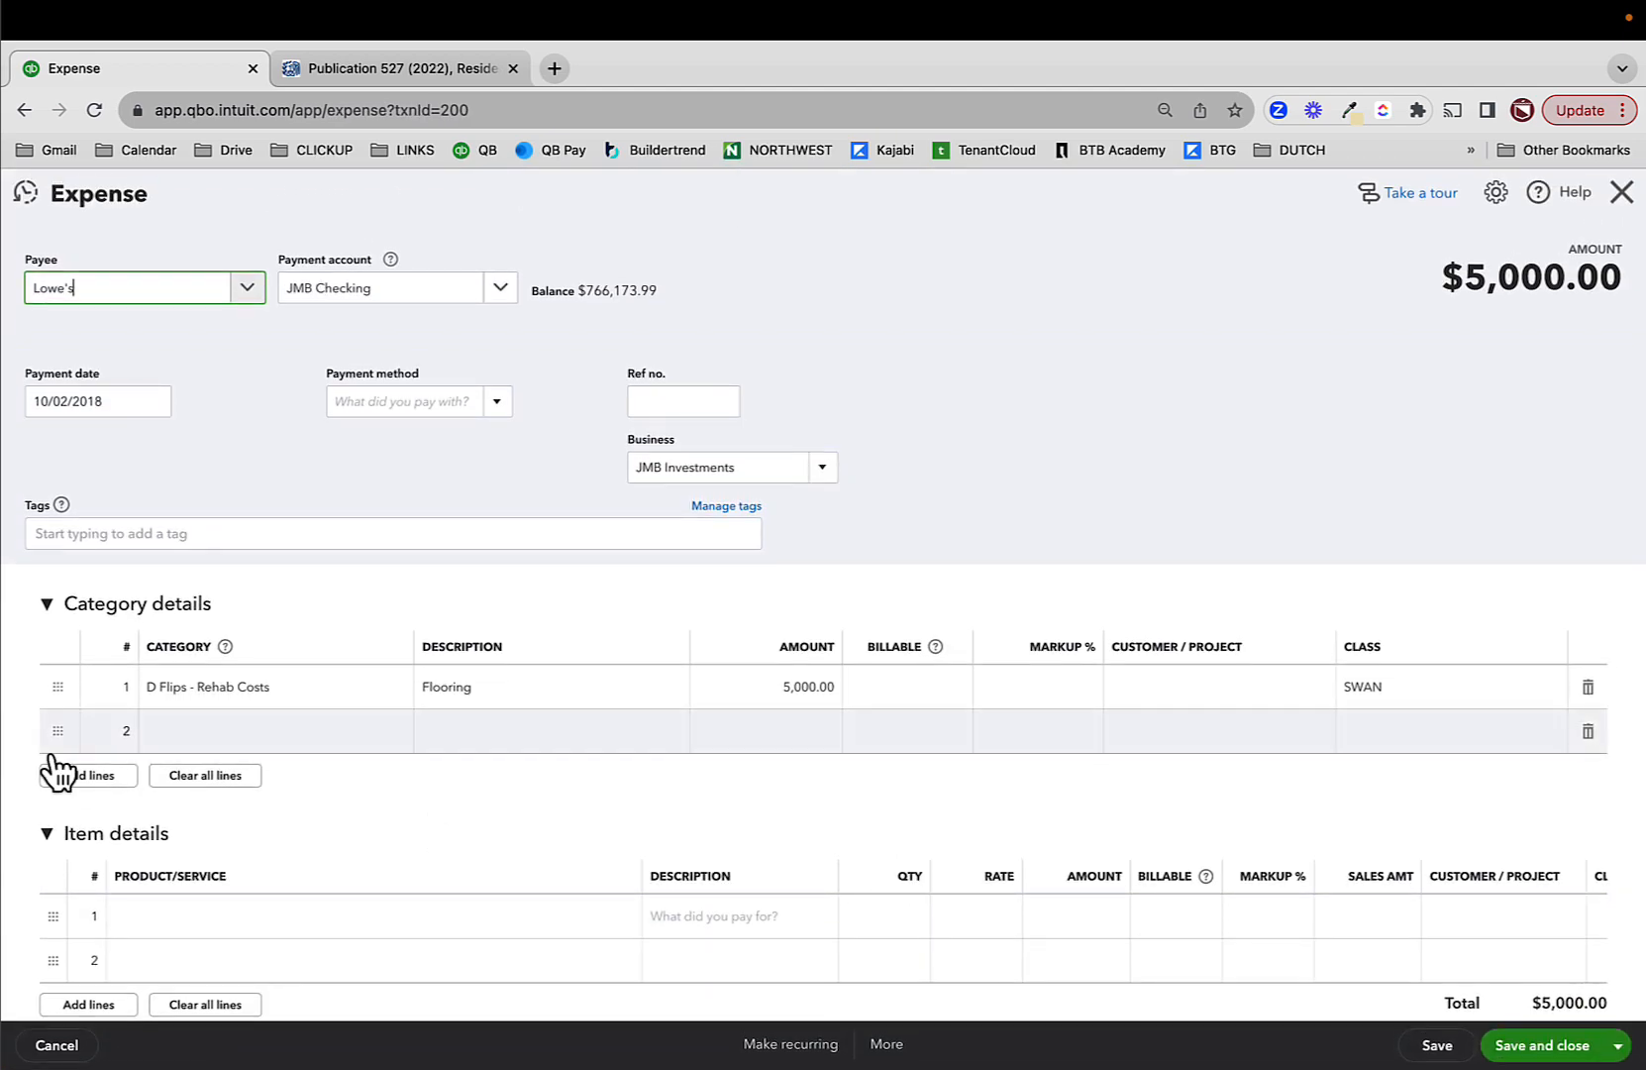
{"action": "left_click", "coordinate": [238, 691]}
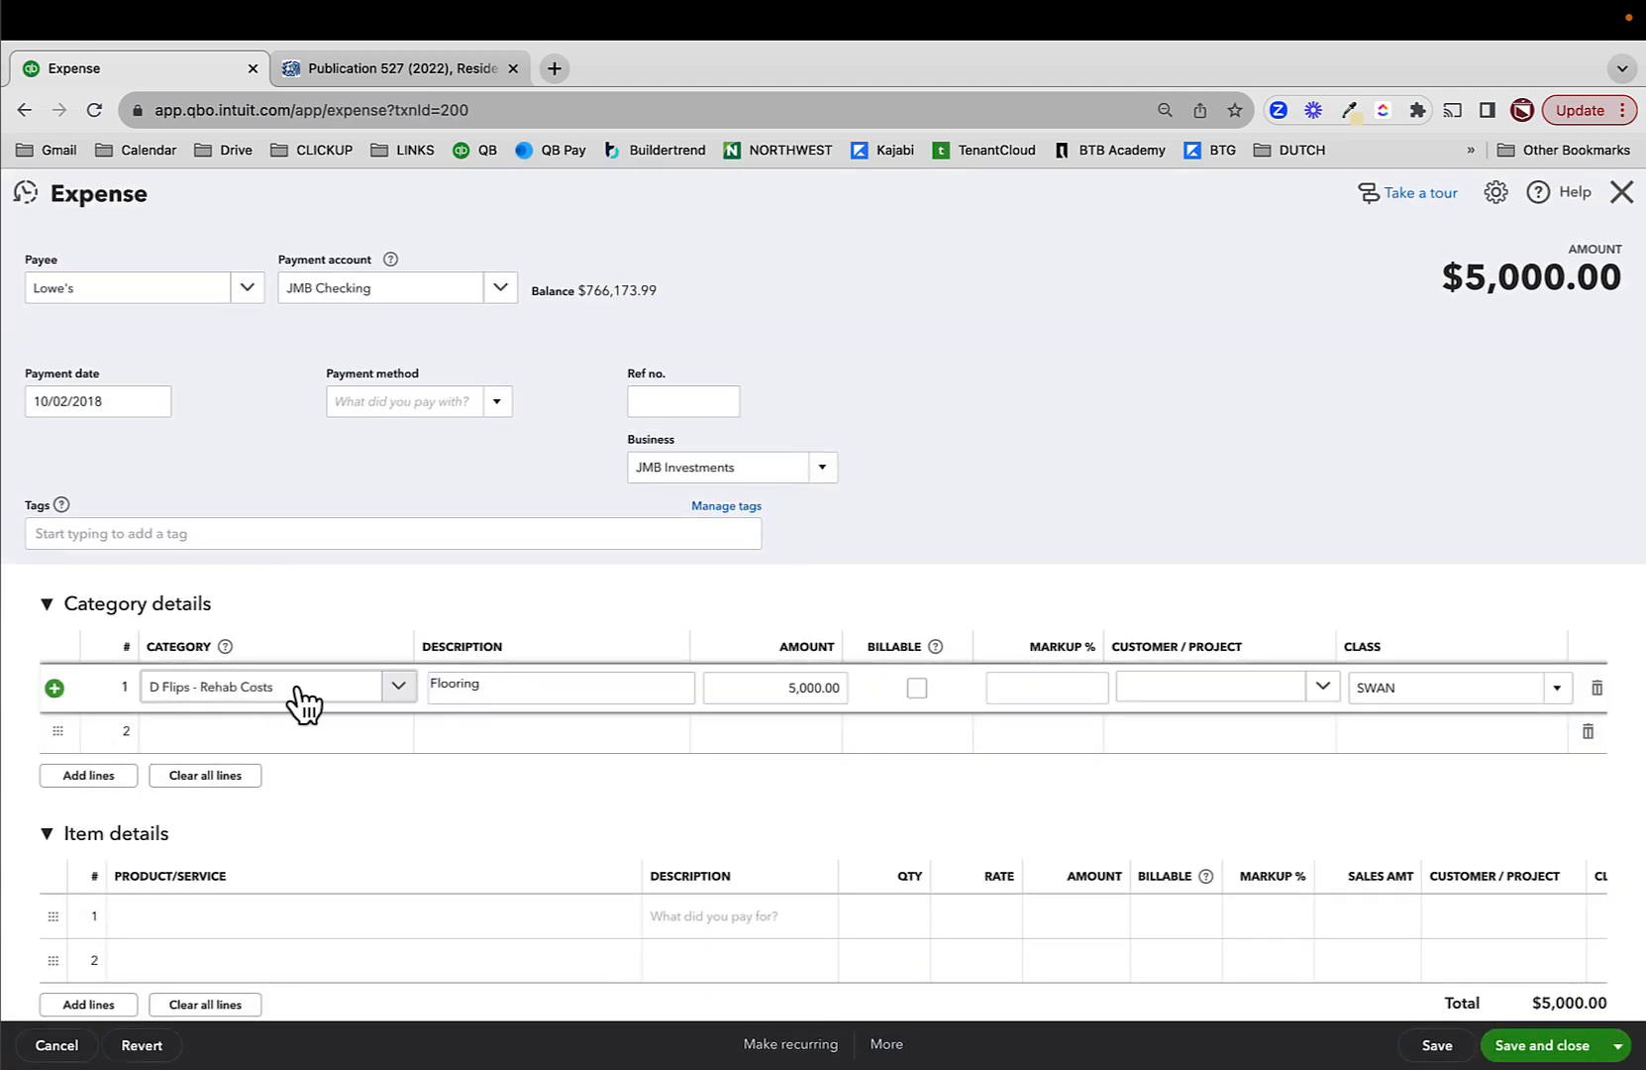
{"action": "left_click_drag", "start_coordinate": [331, 686], "coordinate": [79, 693]}
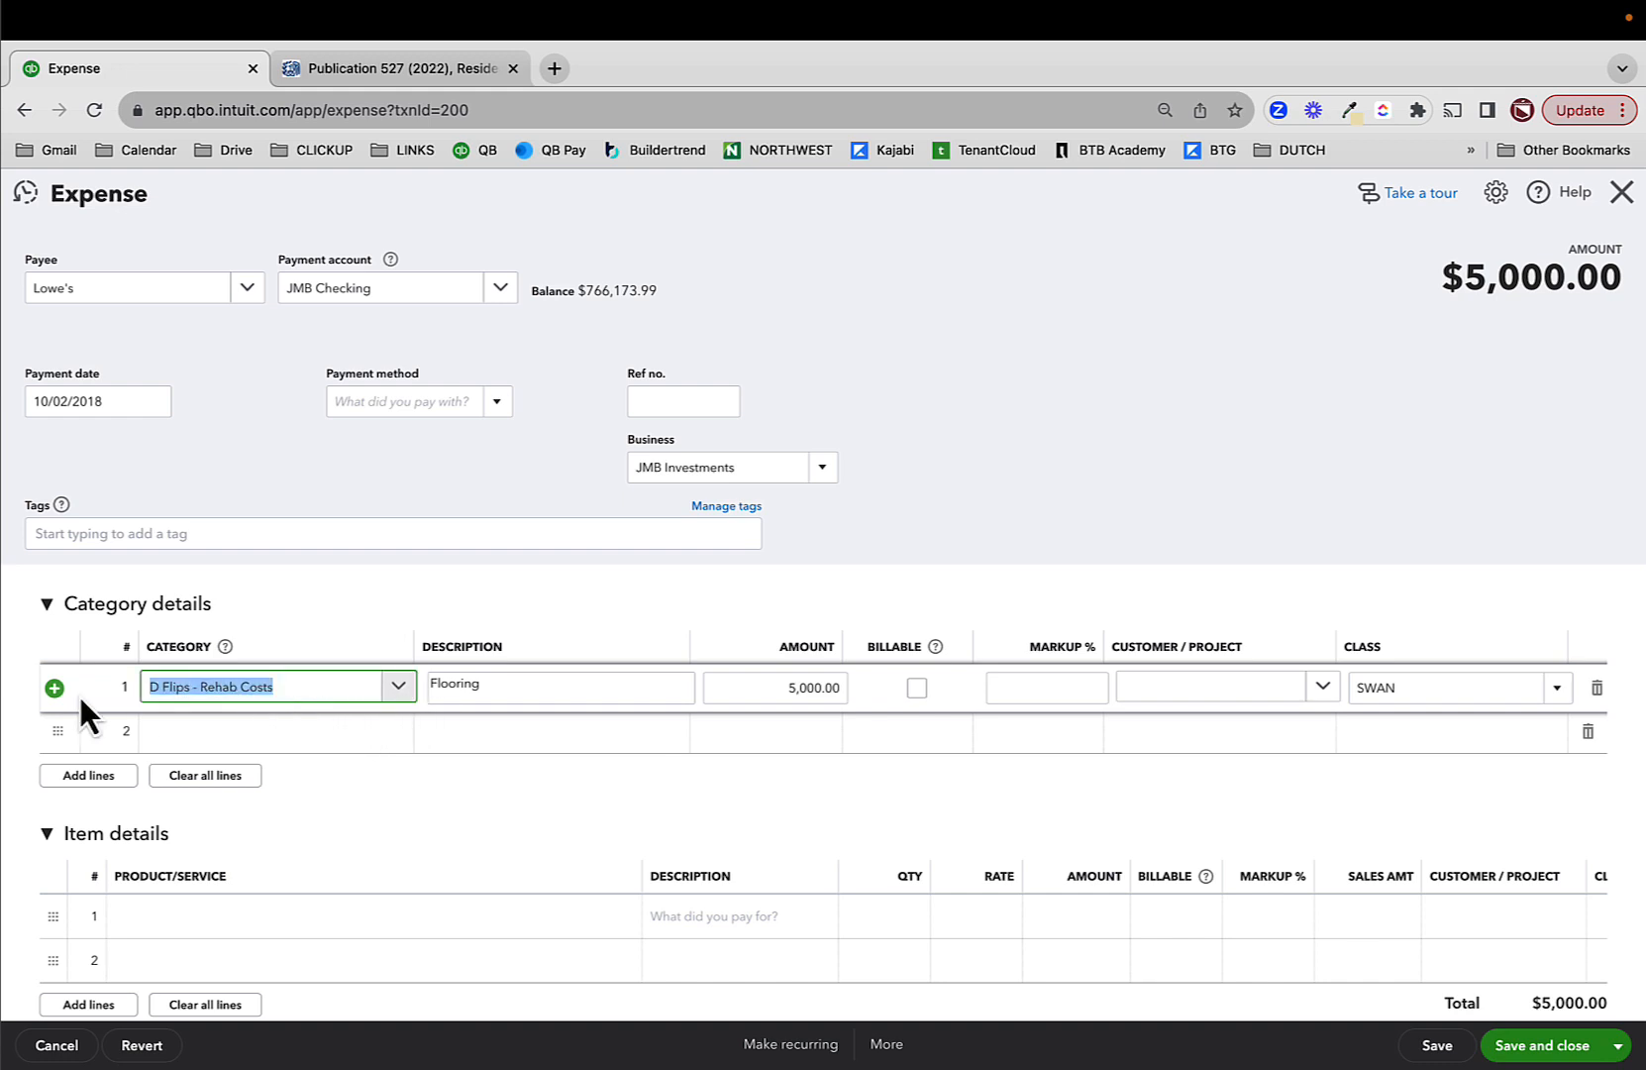
{"action": "type", "text": "cape"}
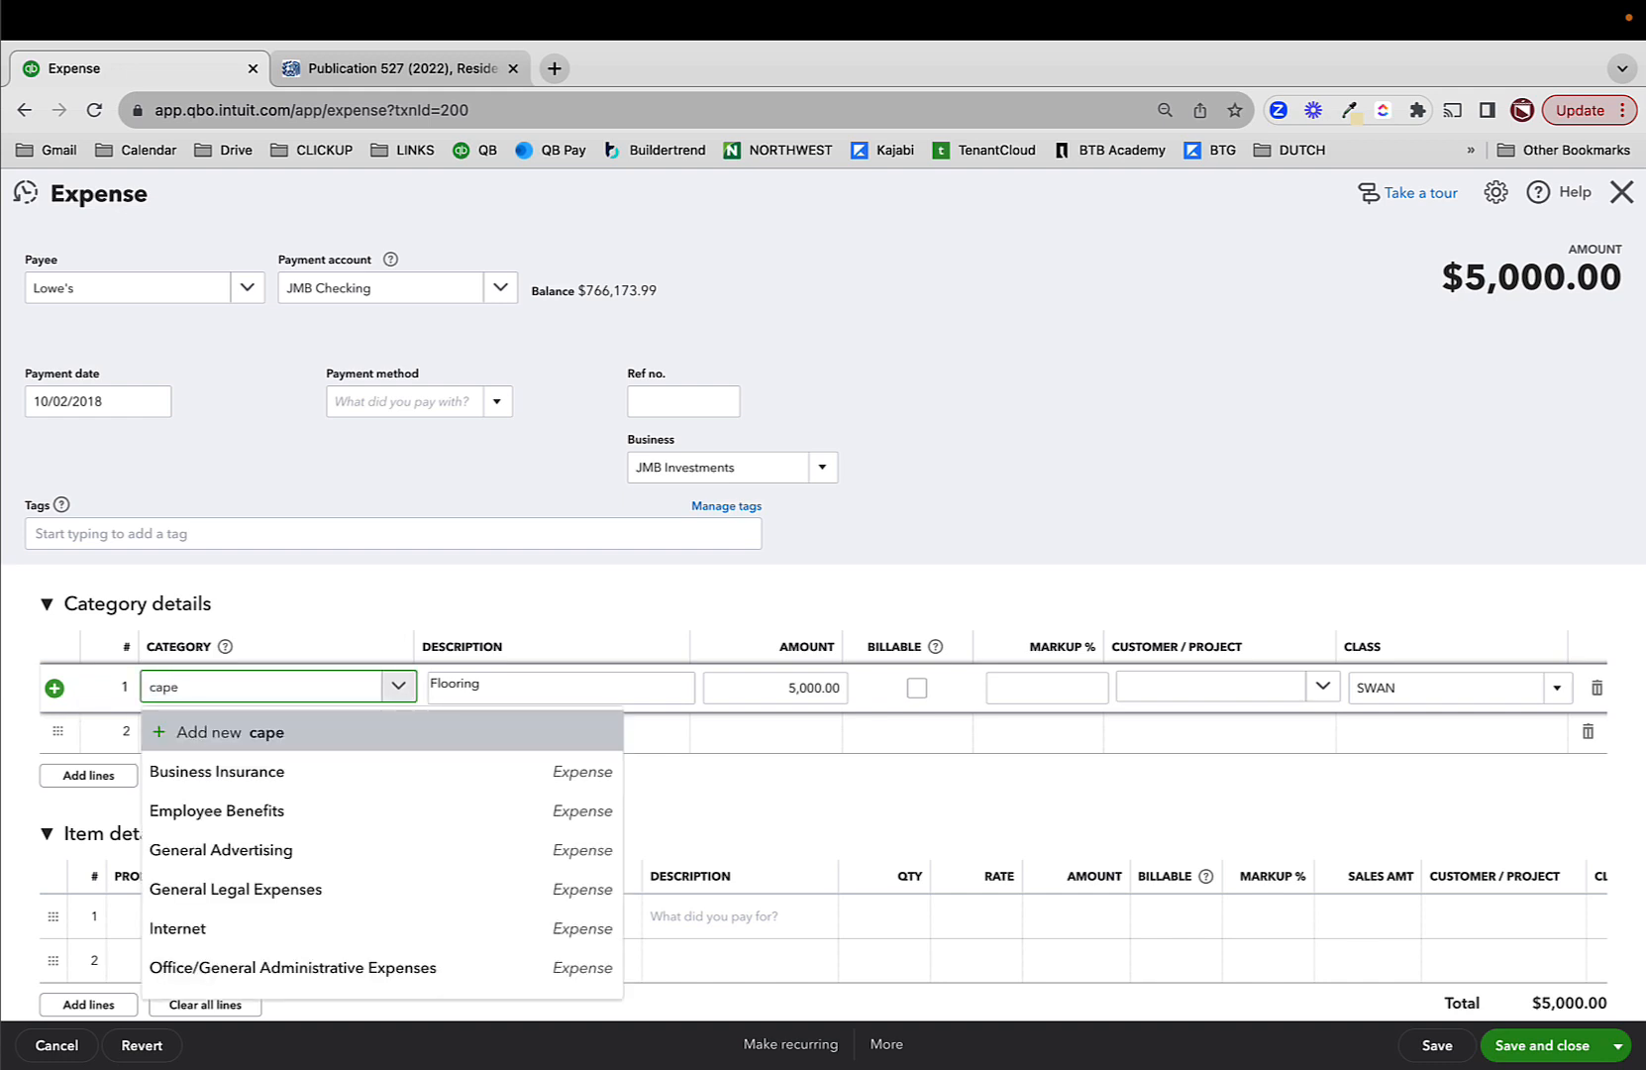
{"action": "left_click", "coordinate": [230, 815]}
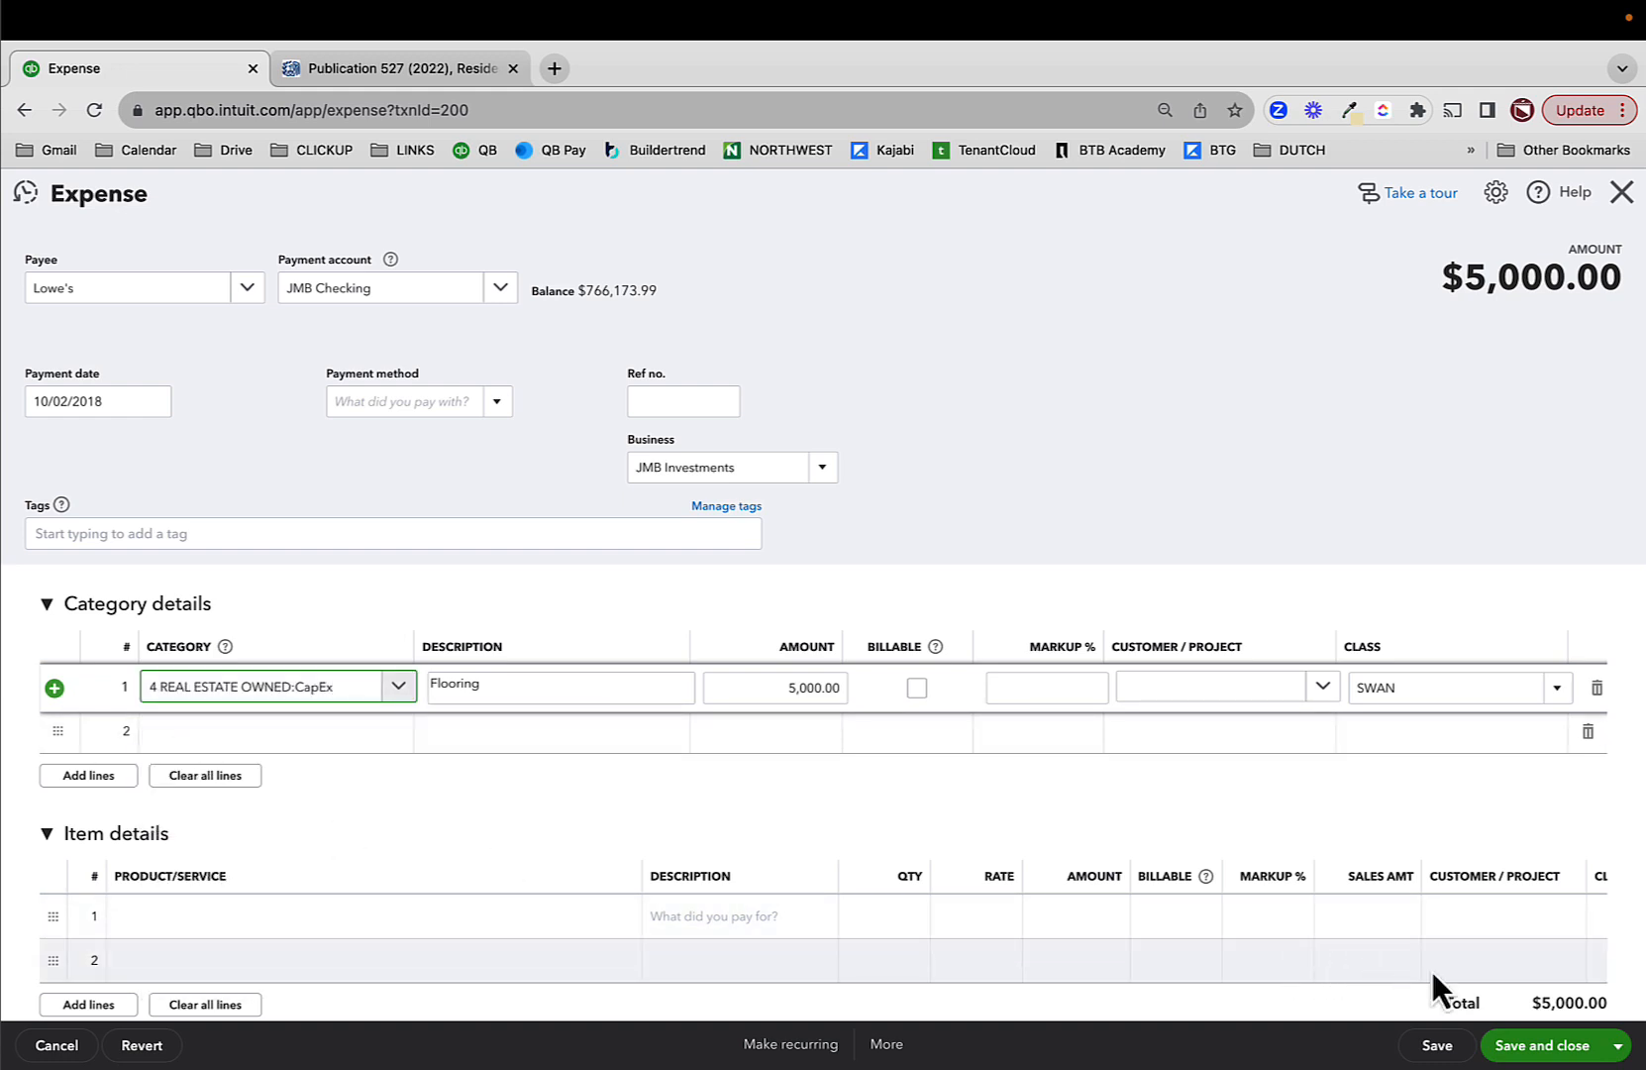
{"action": "left_click", "coordinate": [1530, 1047]}
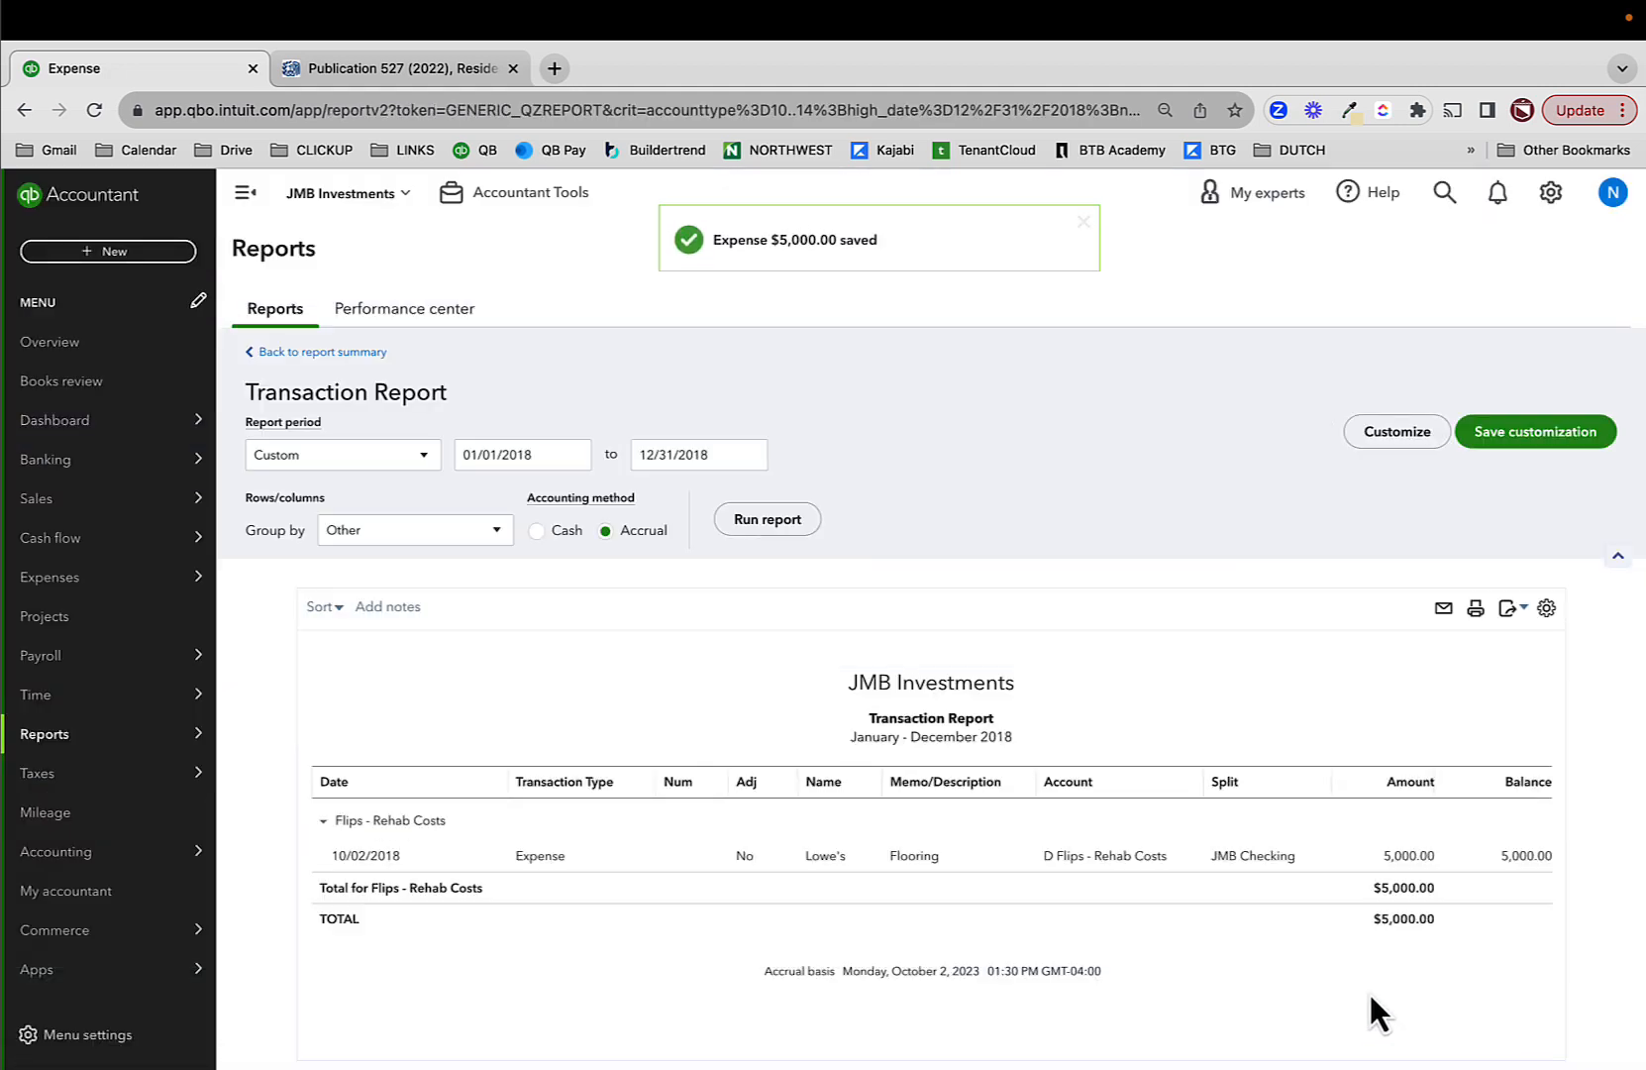
- Go back through the profit and loss to the balance sheet and review its assets, liabilities and equity
{"action": "left_click", "coordinate": [368, 356]}
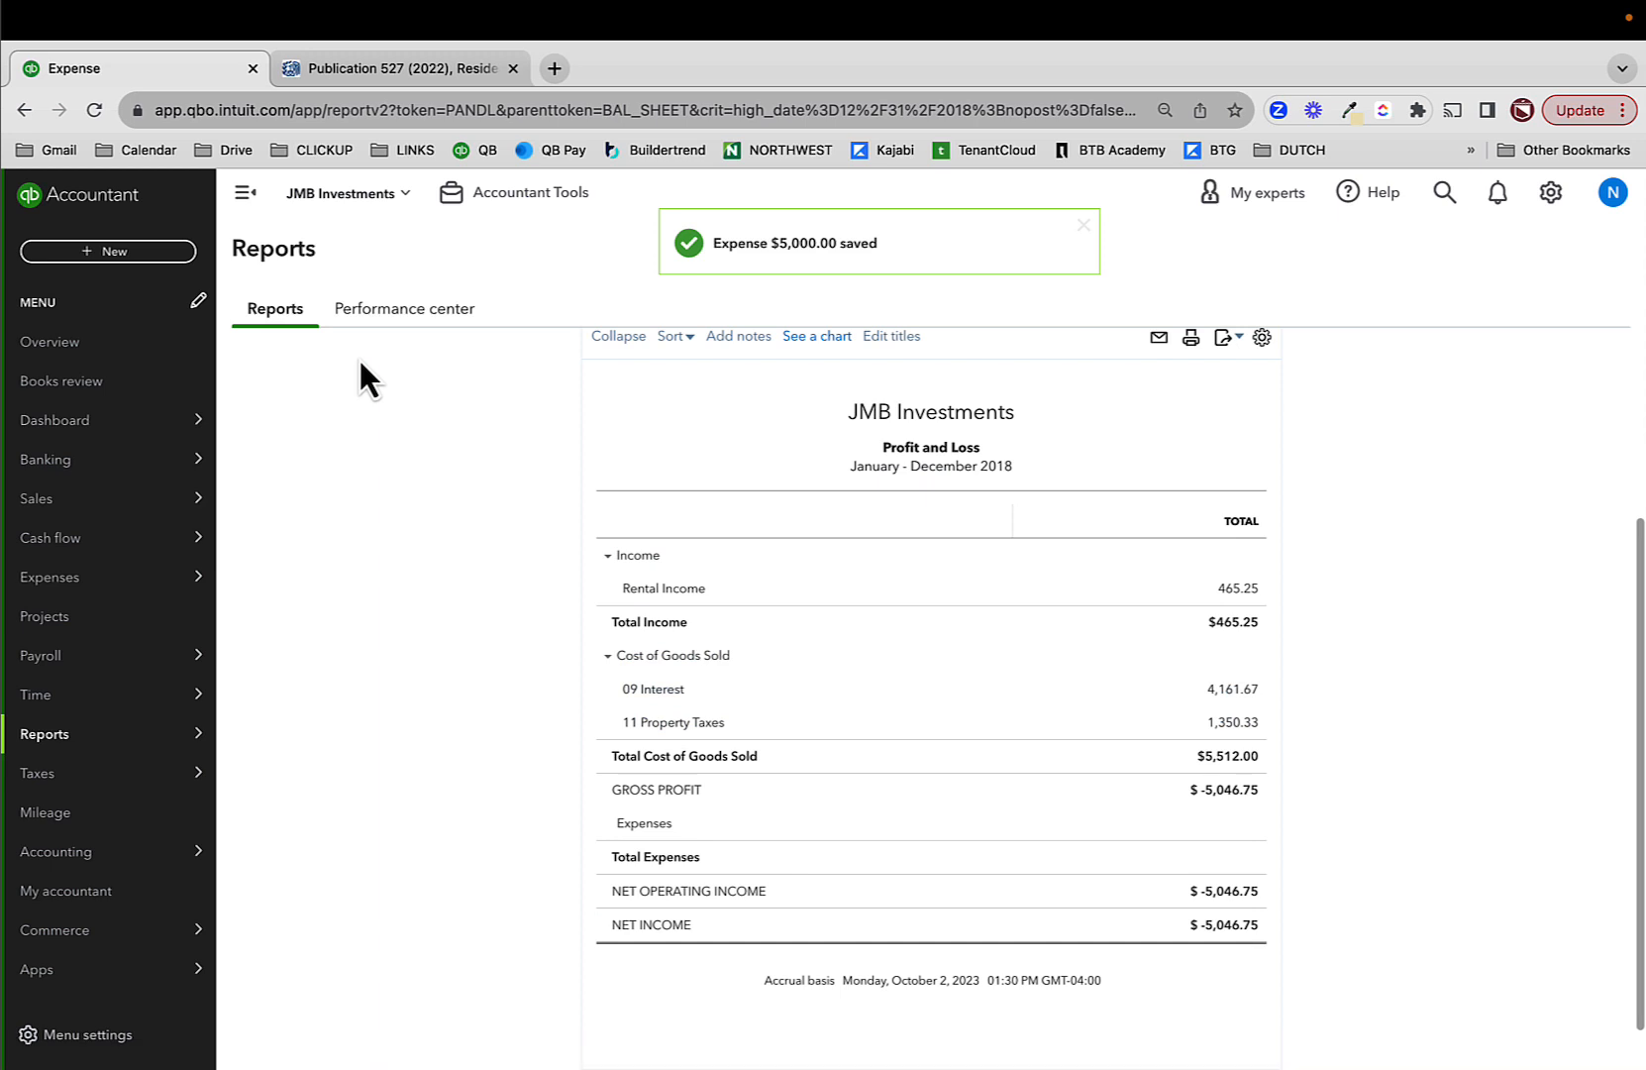
{"action": "scroll", "coordinate": [983, 815], "scroll_direction": "up", "scroll_amount": 3}
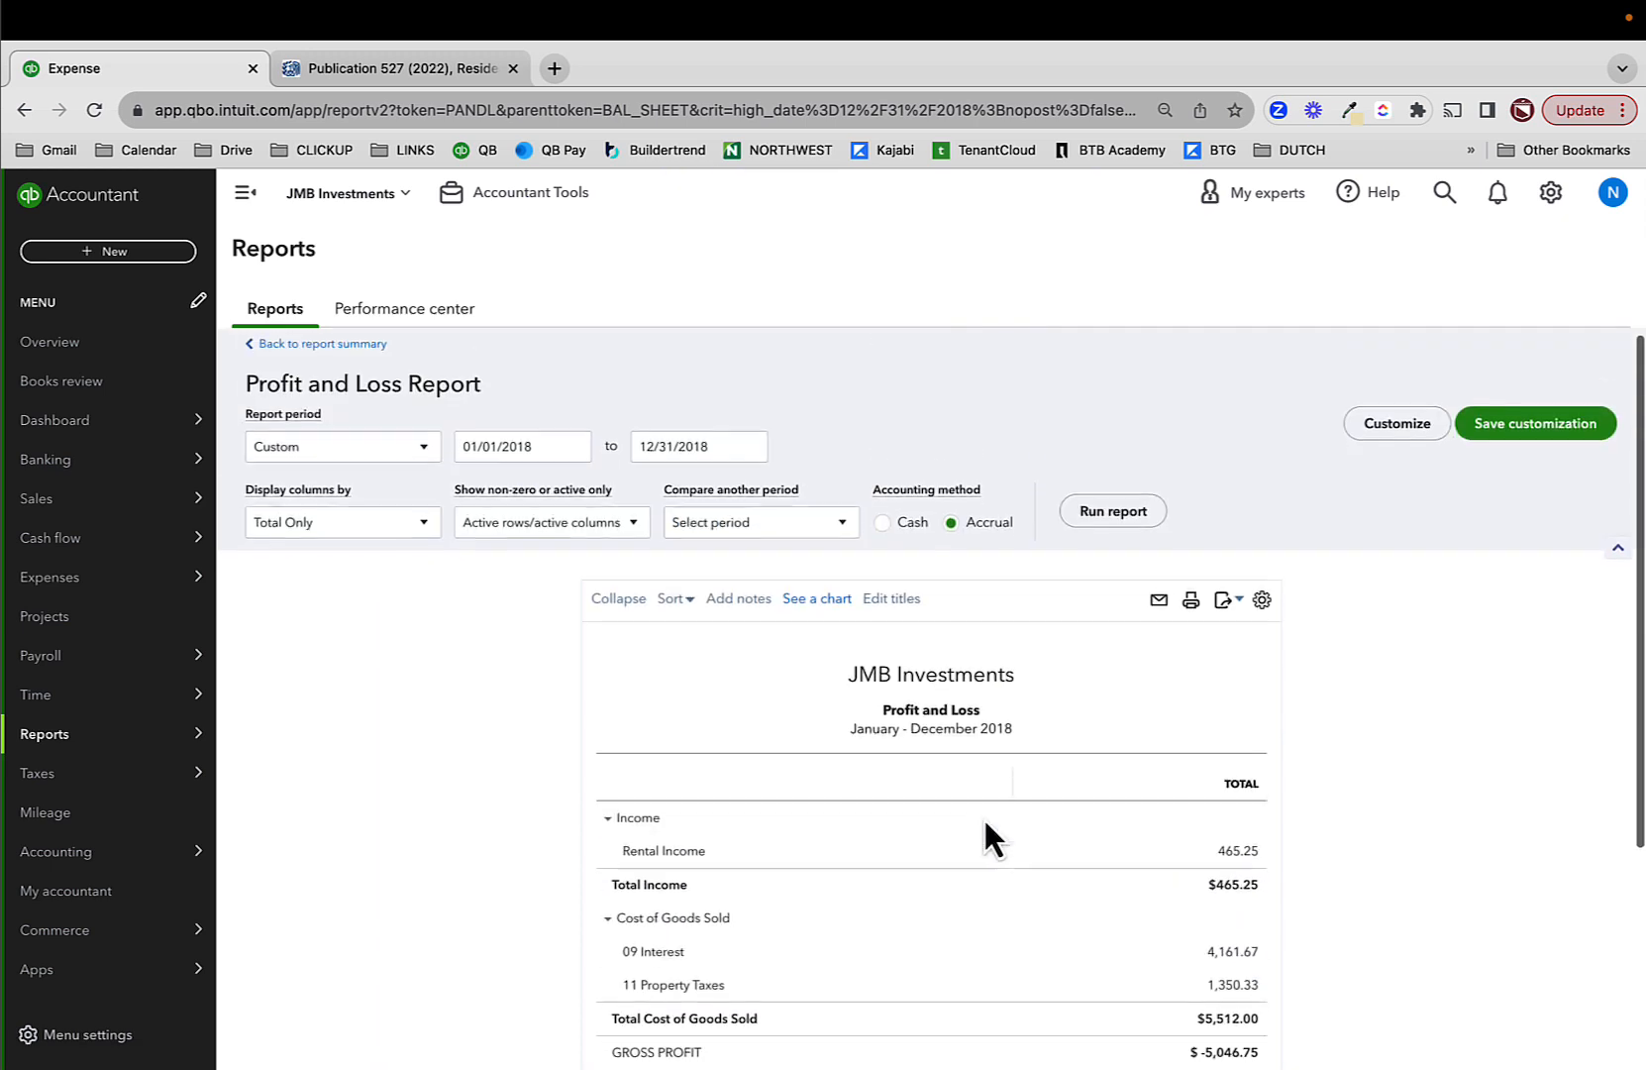
{"action": "left_click", "coordinate": [359, 353]}
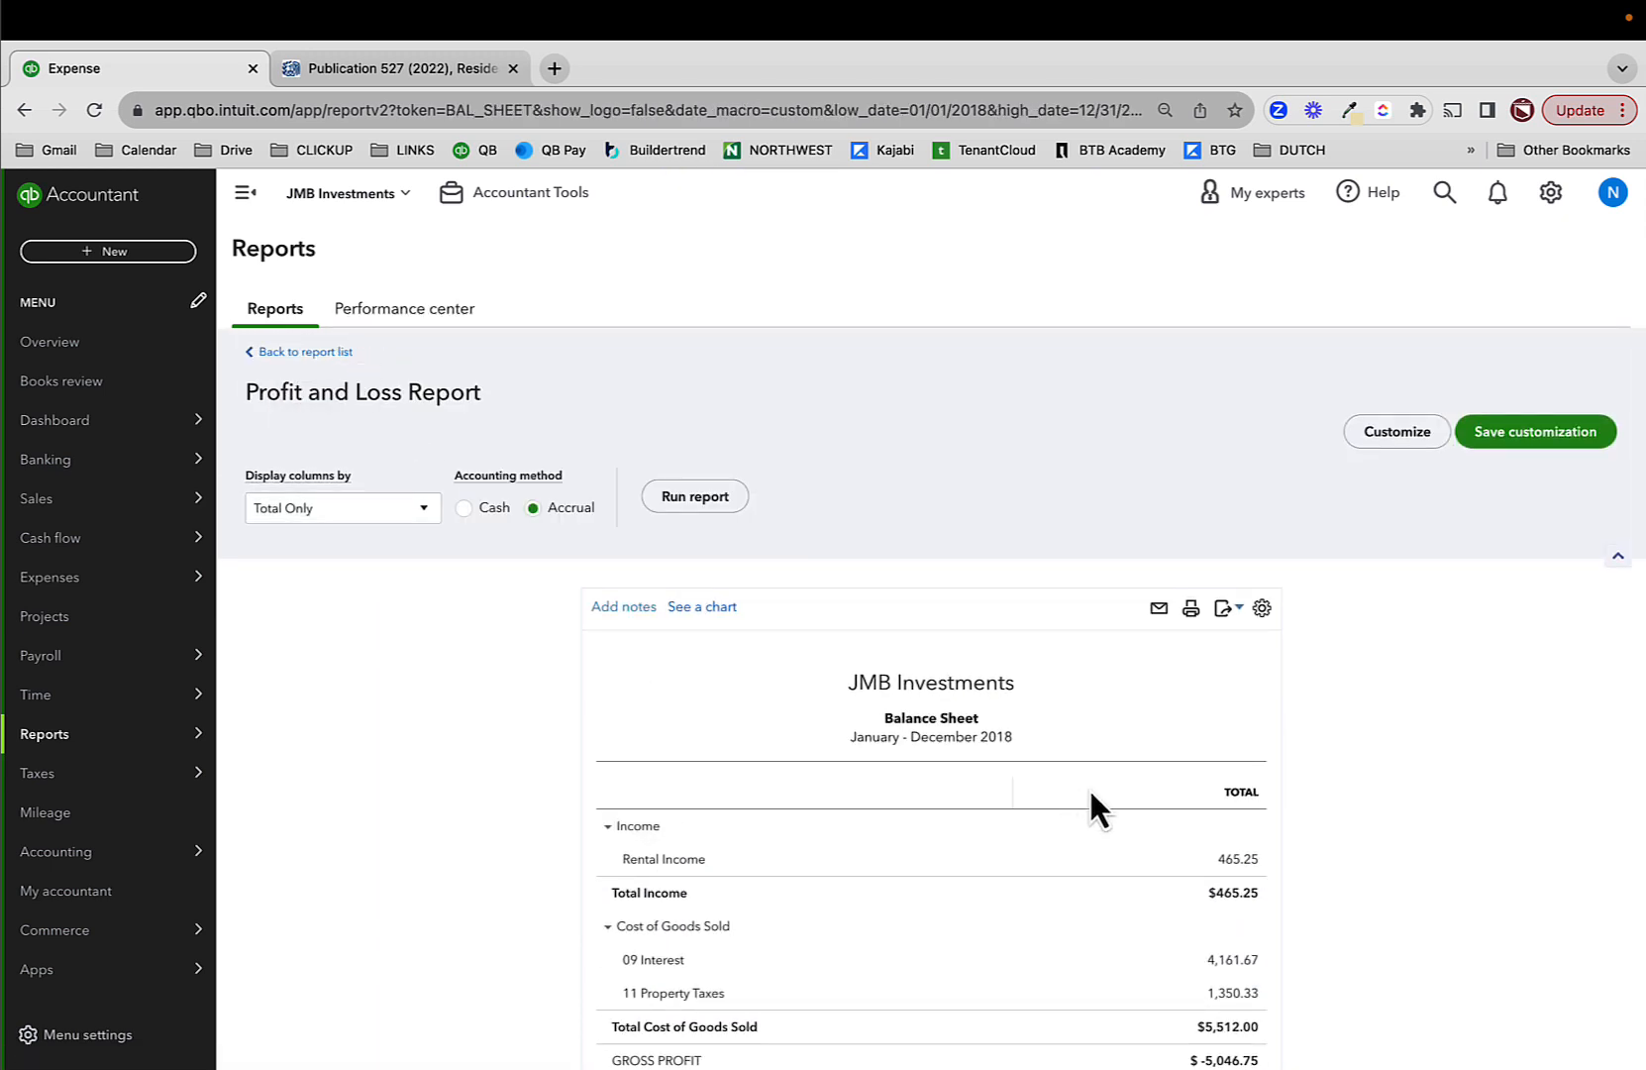
{"action": "scroll", "coordinate": [1068, 804], "scroll_direction": "down", "scroll_amount": 10}
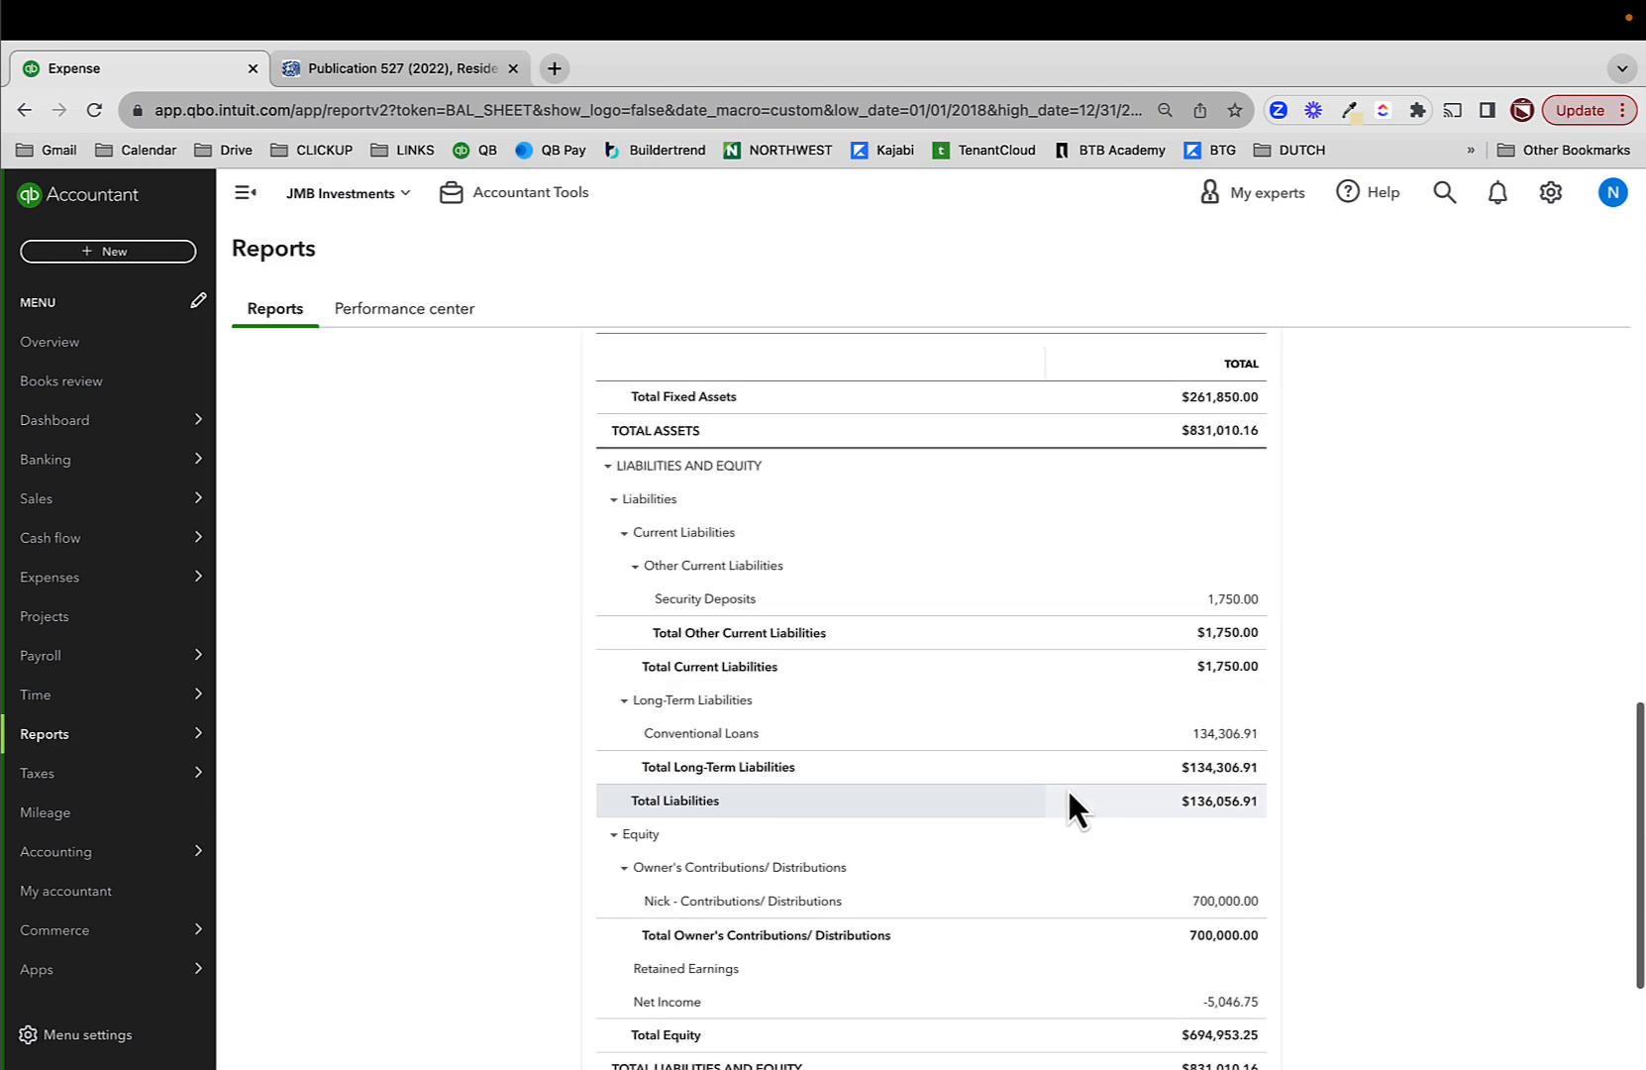
{"action": "scroll", "coordinate": [1067, 804], "scroll_direction": "up", "scroll_amount": 2}
{"action": "scroll", "coordinate": [1129, 743], "scroll_direction": "up", "scroll_amount": 3}
{"action": "scroll", "coordinate": [1189, 634], "scroll_direction": "up", "scroll_amount": 5}
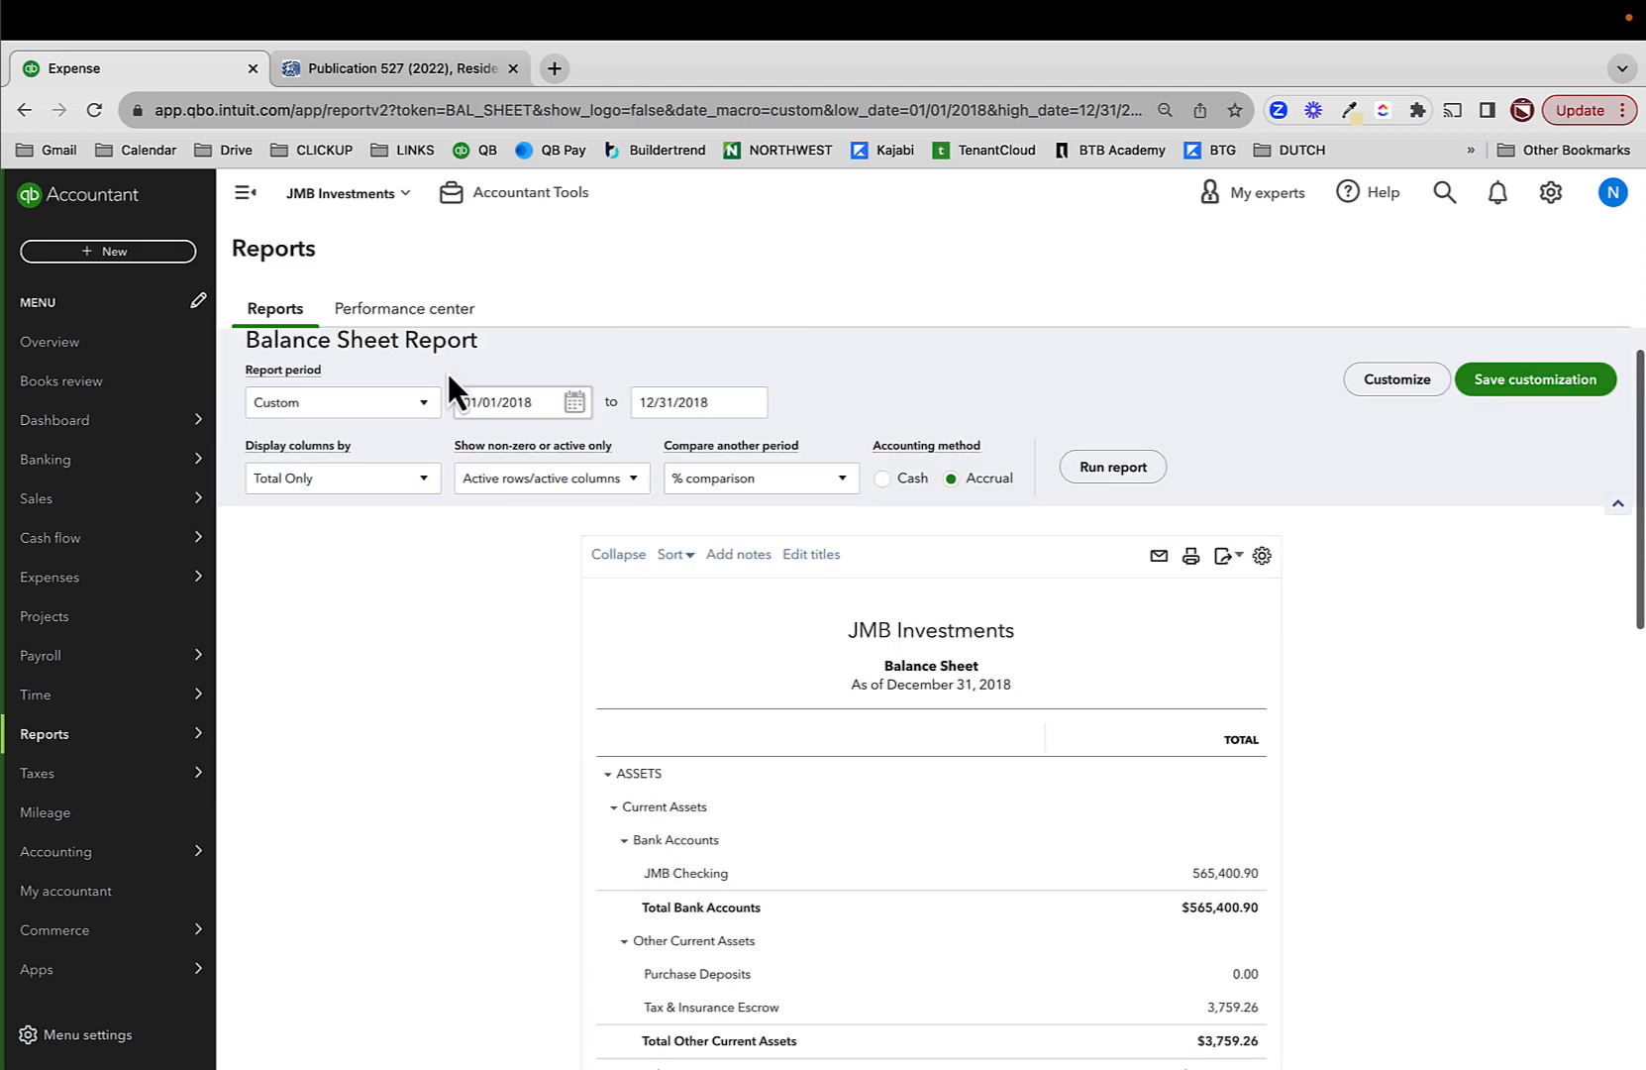
- Start a new expense with the payee left blank and a payment date of 10/18/2018
{"action": "left_click", "coordinate": [79, 259]}
{"action": "left_click", "coordinate": [193, 375]}
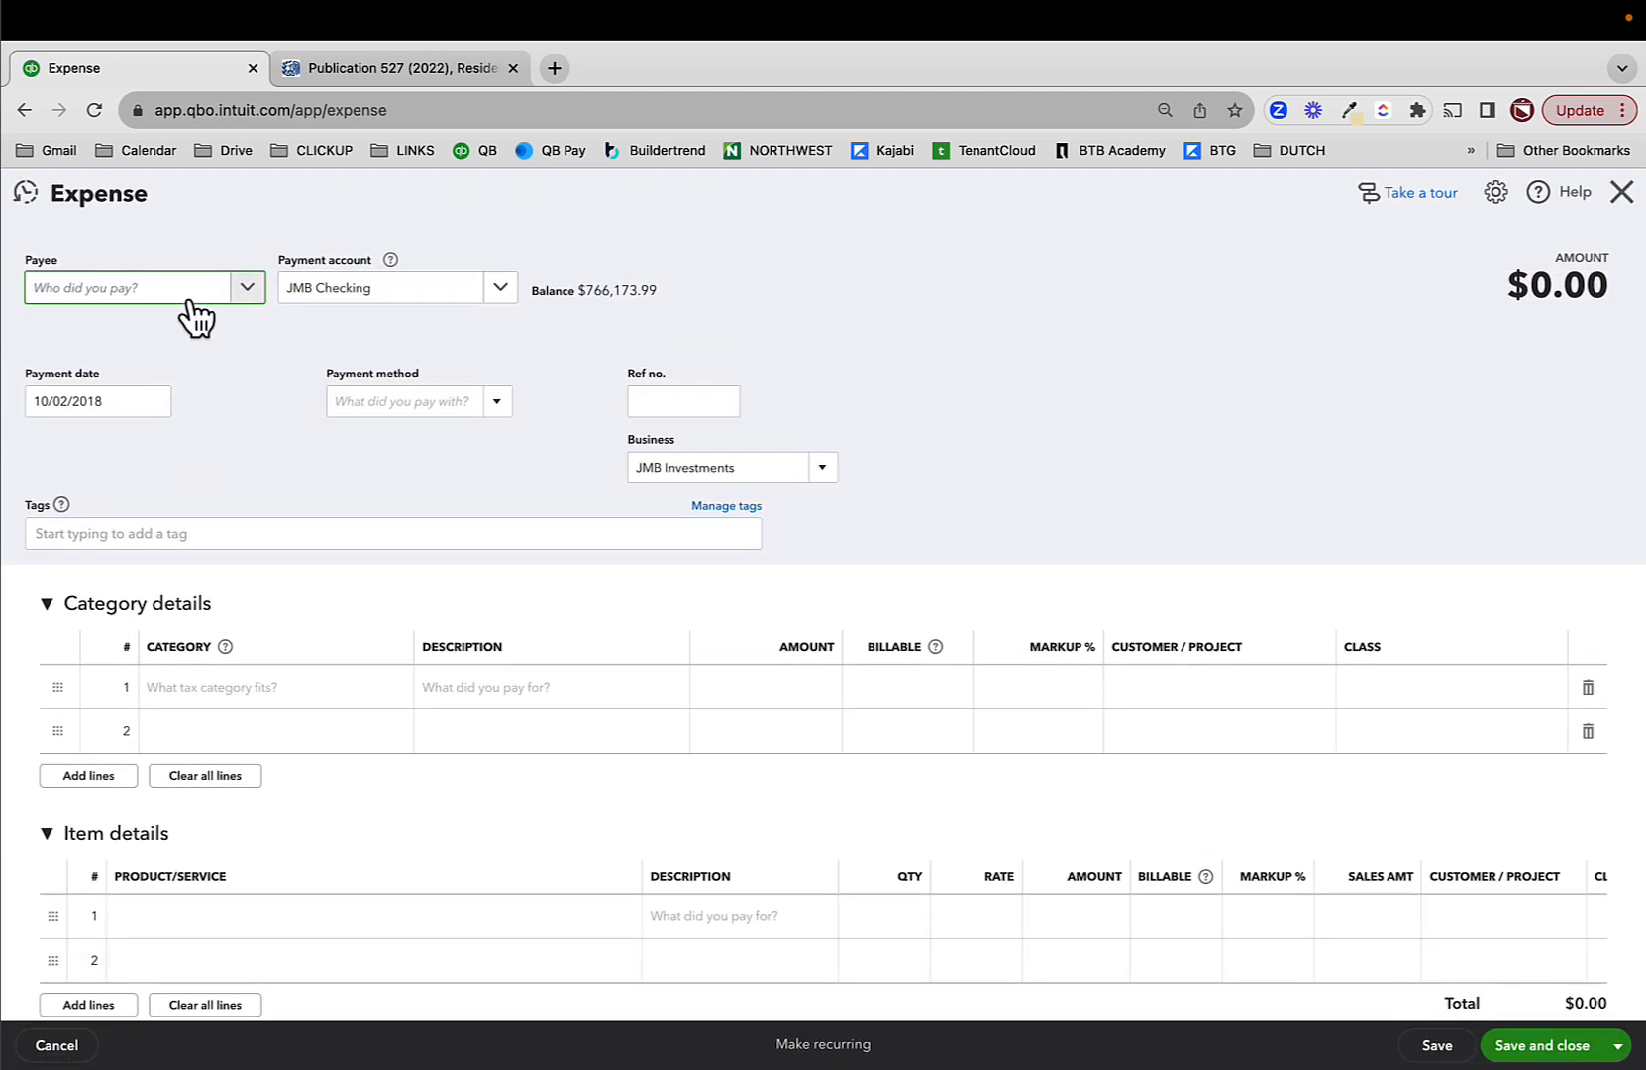
{"action": "type", "text": "roof"}
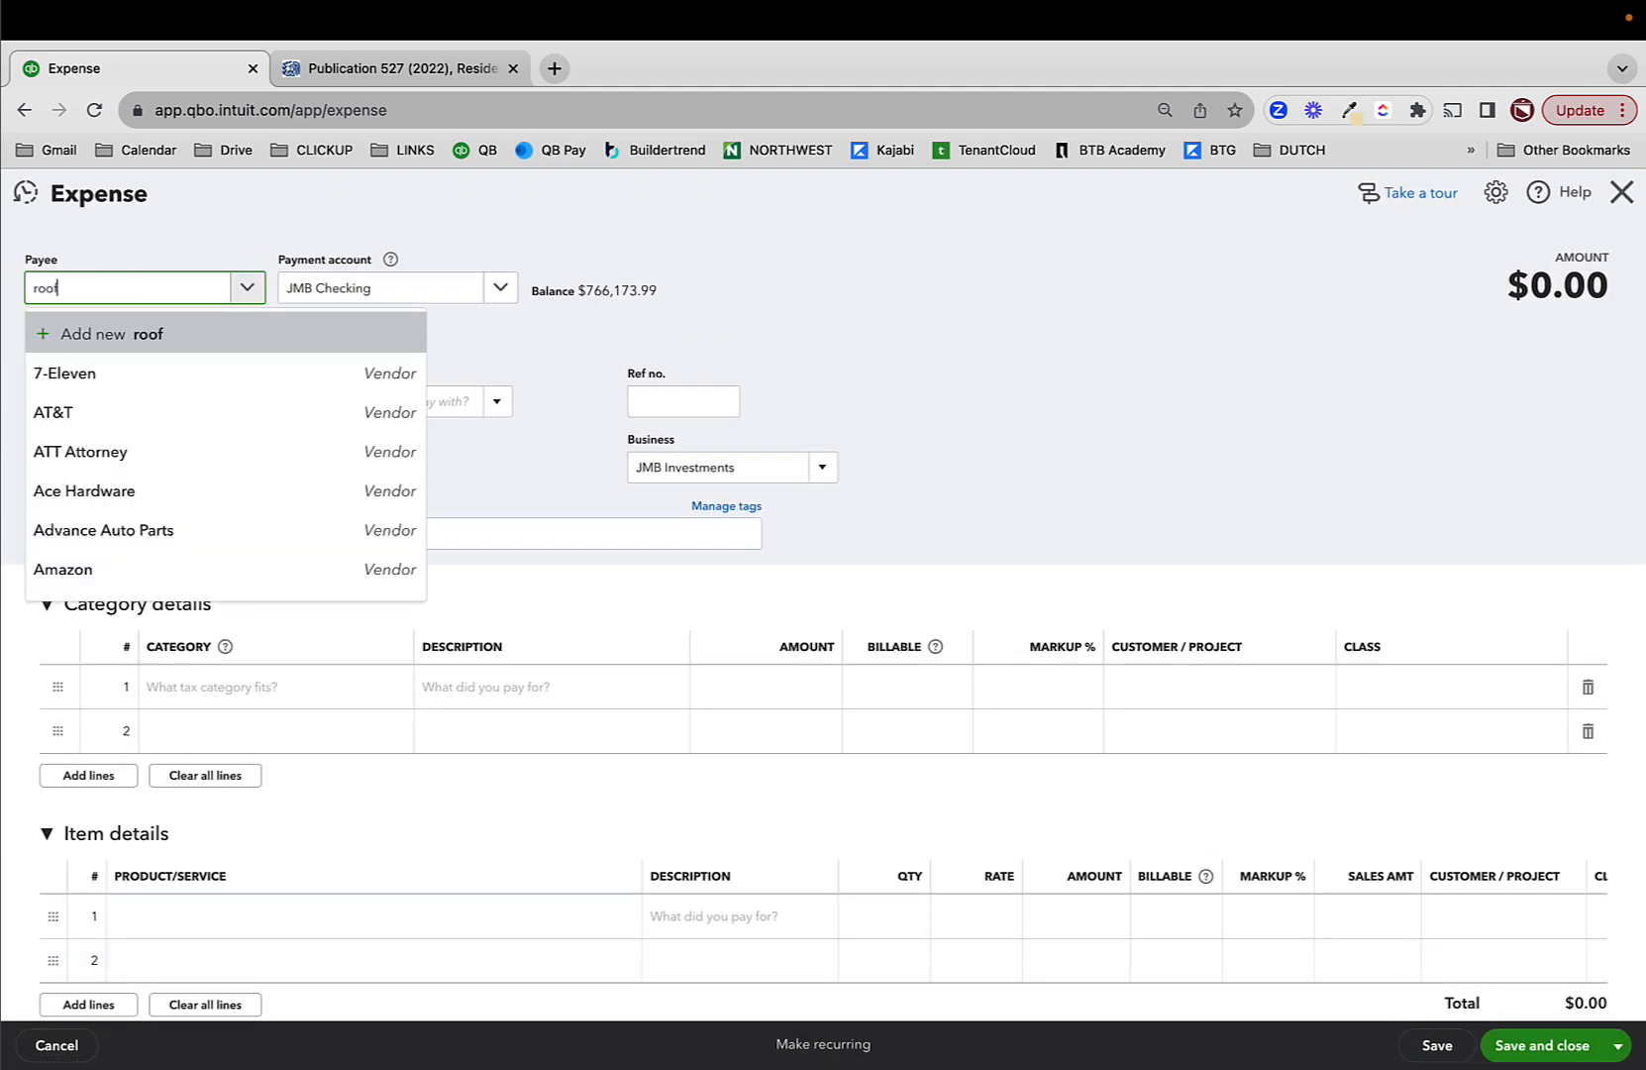
{"action": "key", "text": "Escape"}
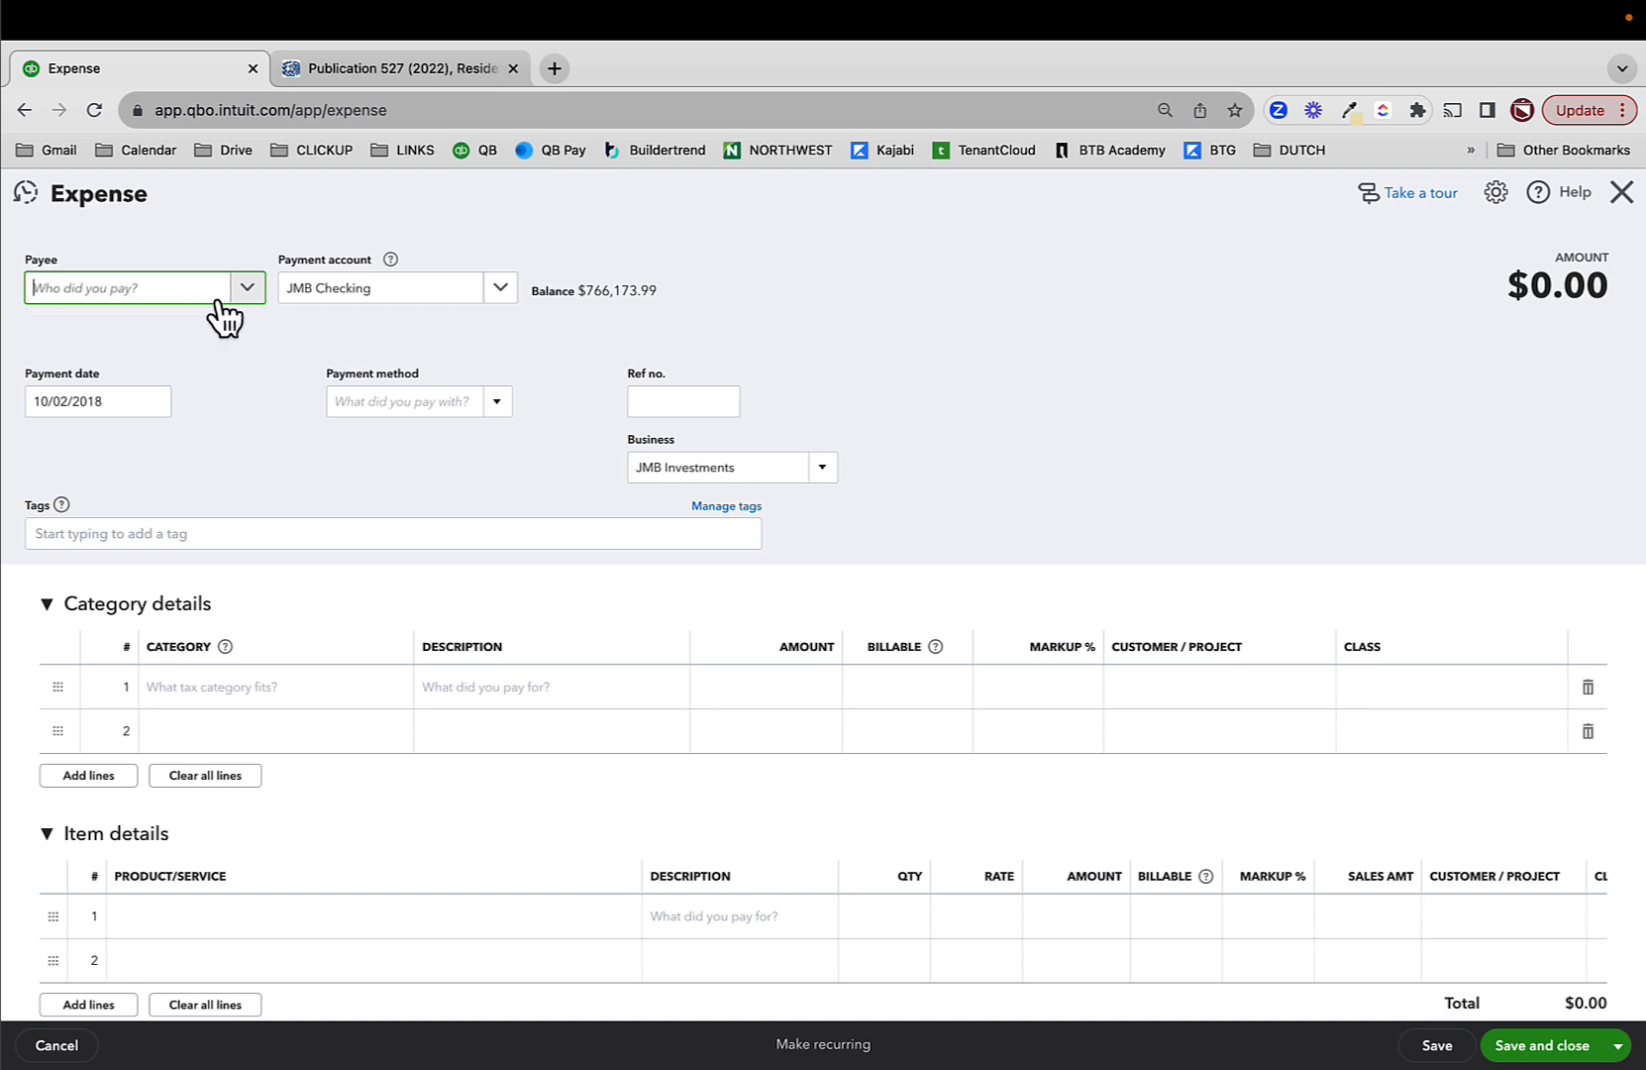
{"action": "left_click", "coordinate": [154, 401]}
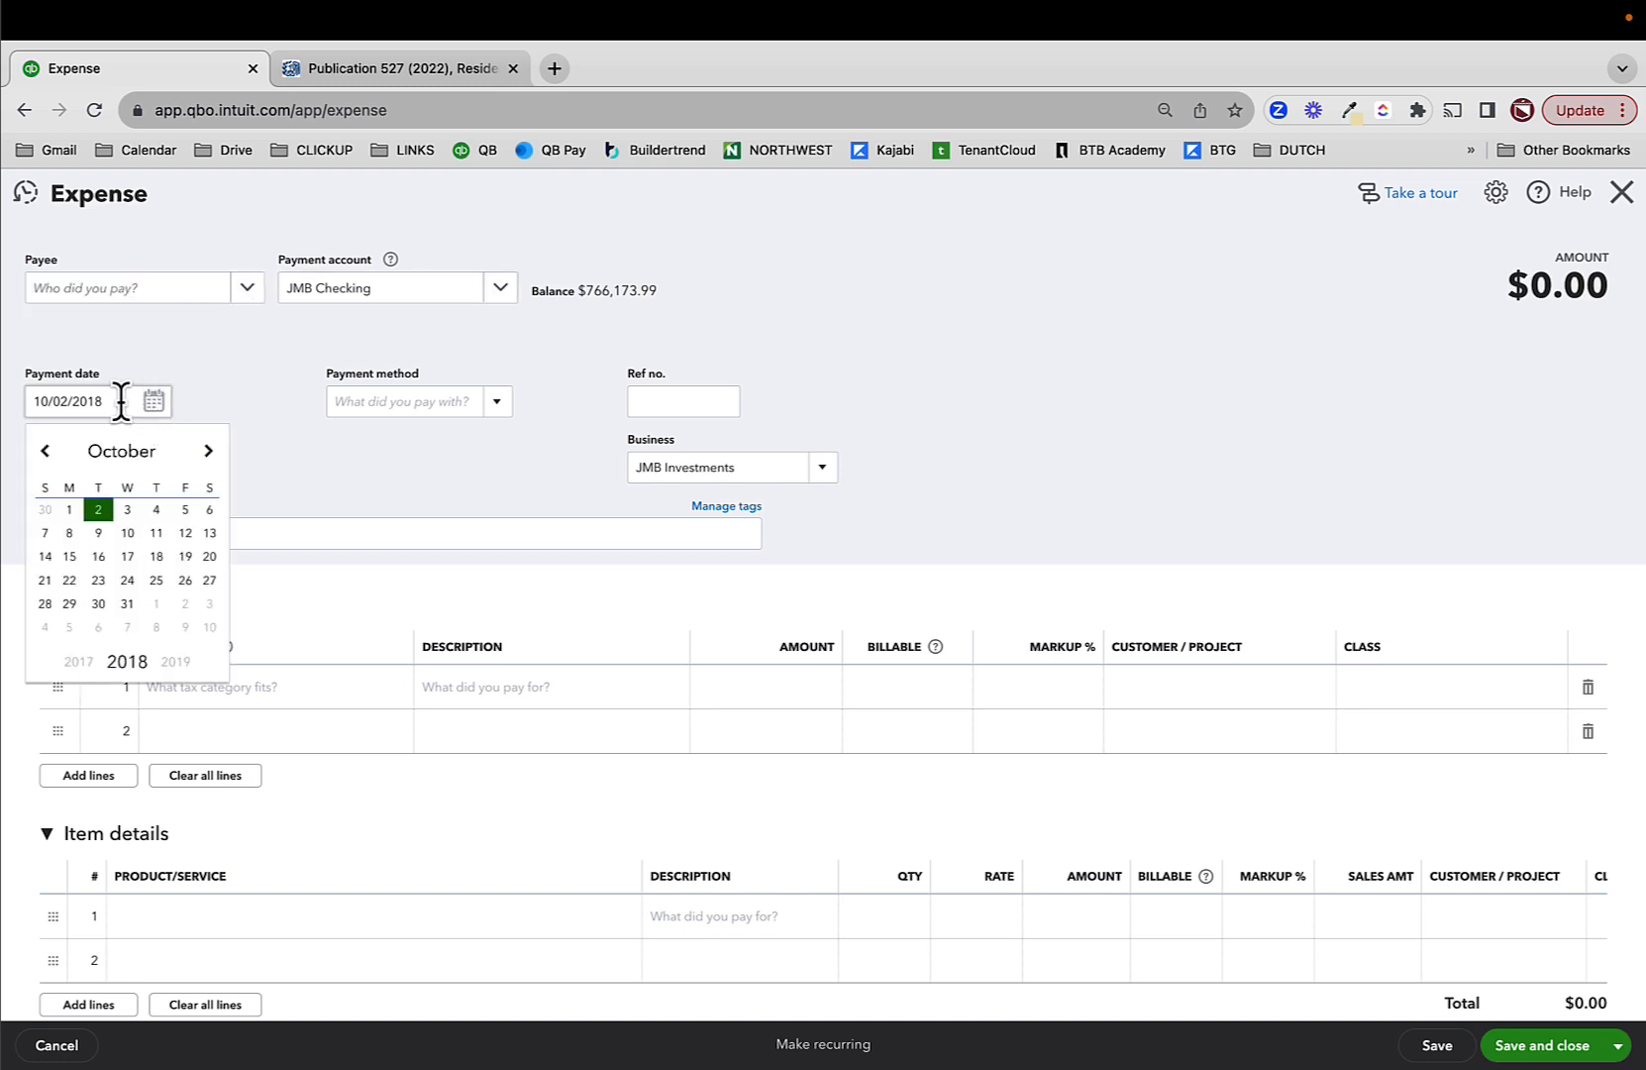
{"action": "left_click", "coordinate": [144, 561]}
- Fill the first category line with 4 REAL ESTATE OWNED:CapEx, description ROOF and an amount of 15,000
{"action": "left_click", "coordinate": [212, 687]}
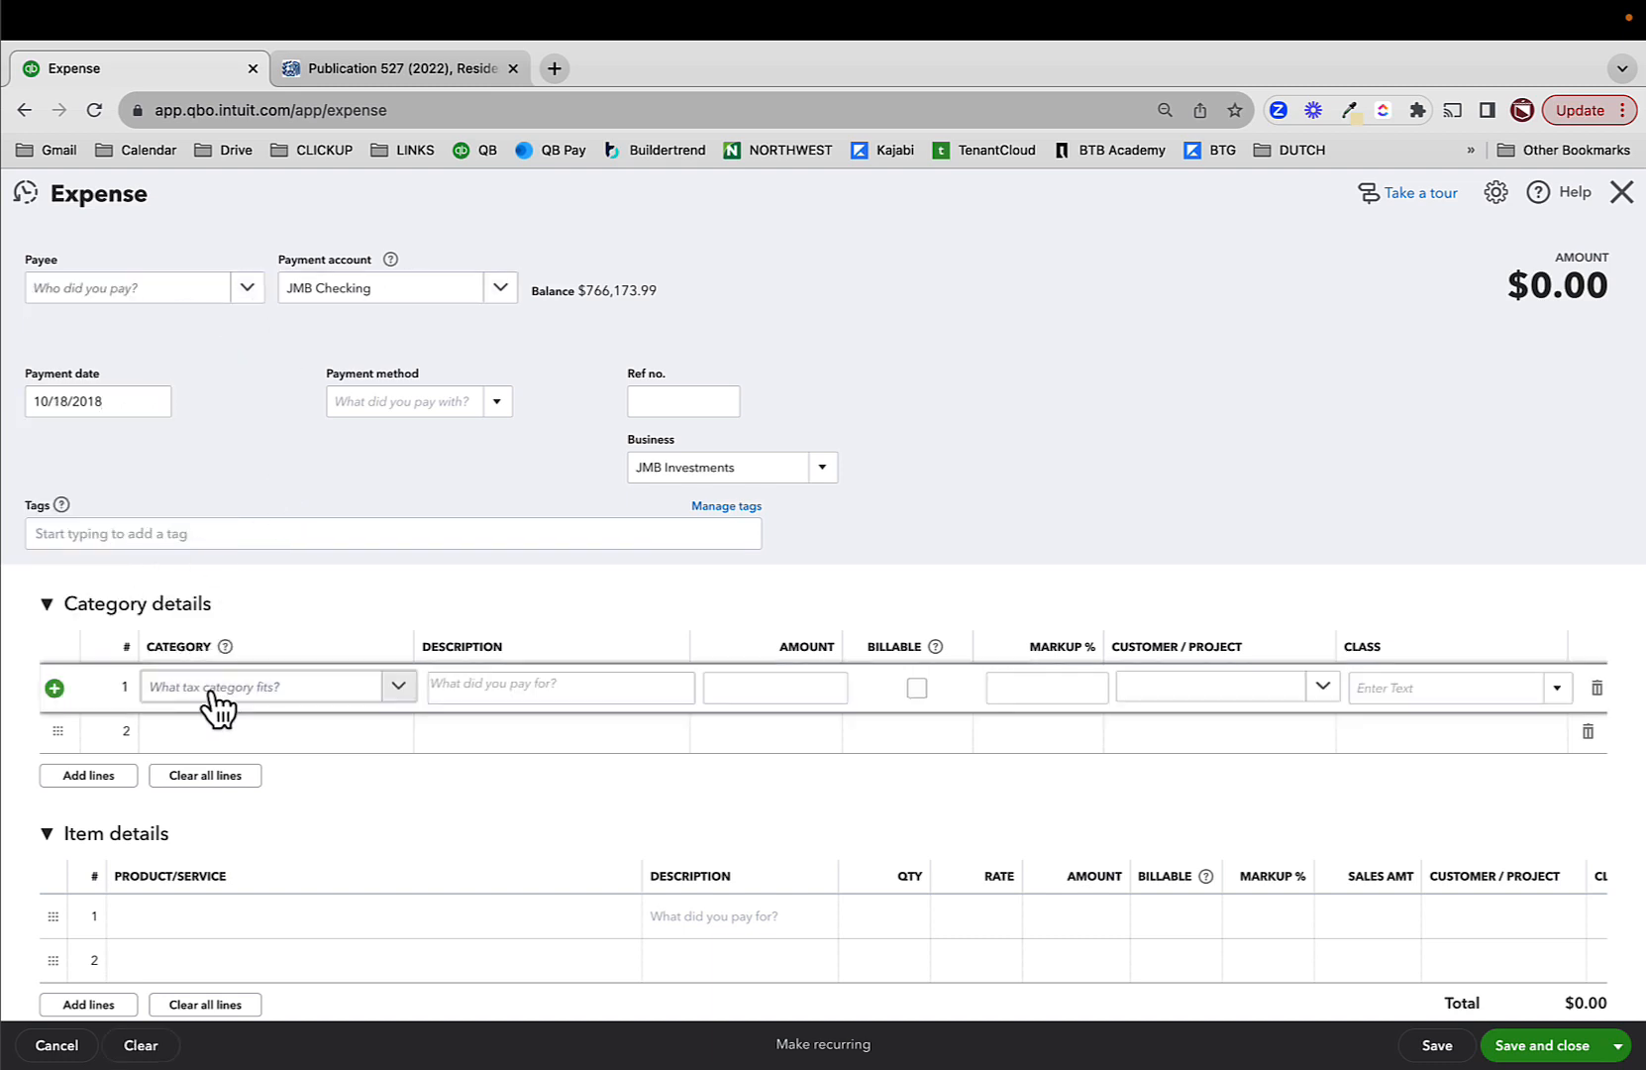
{"action": "type", "text": "CAP"}
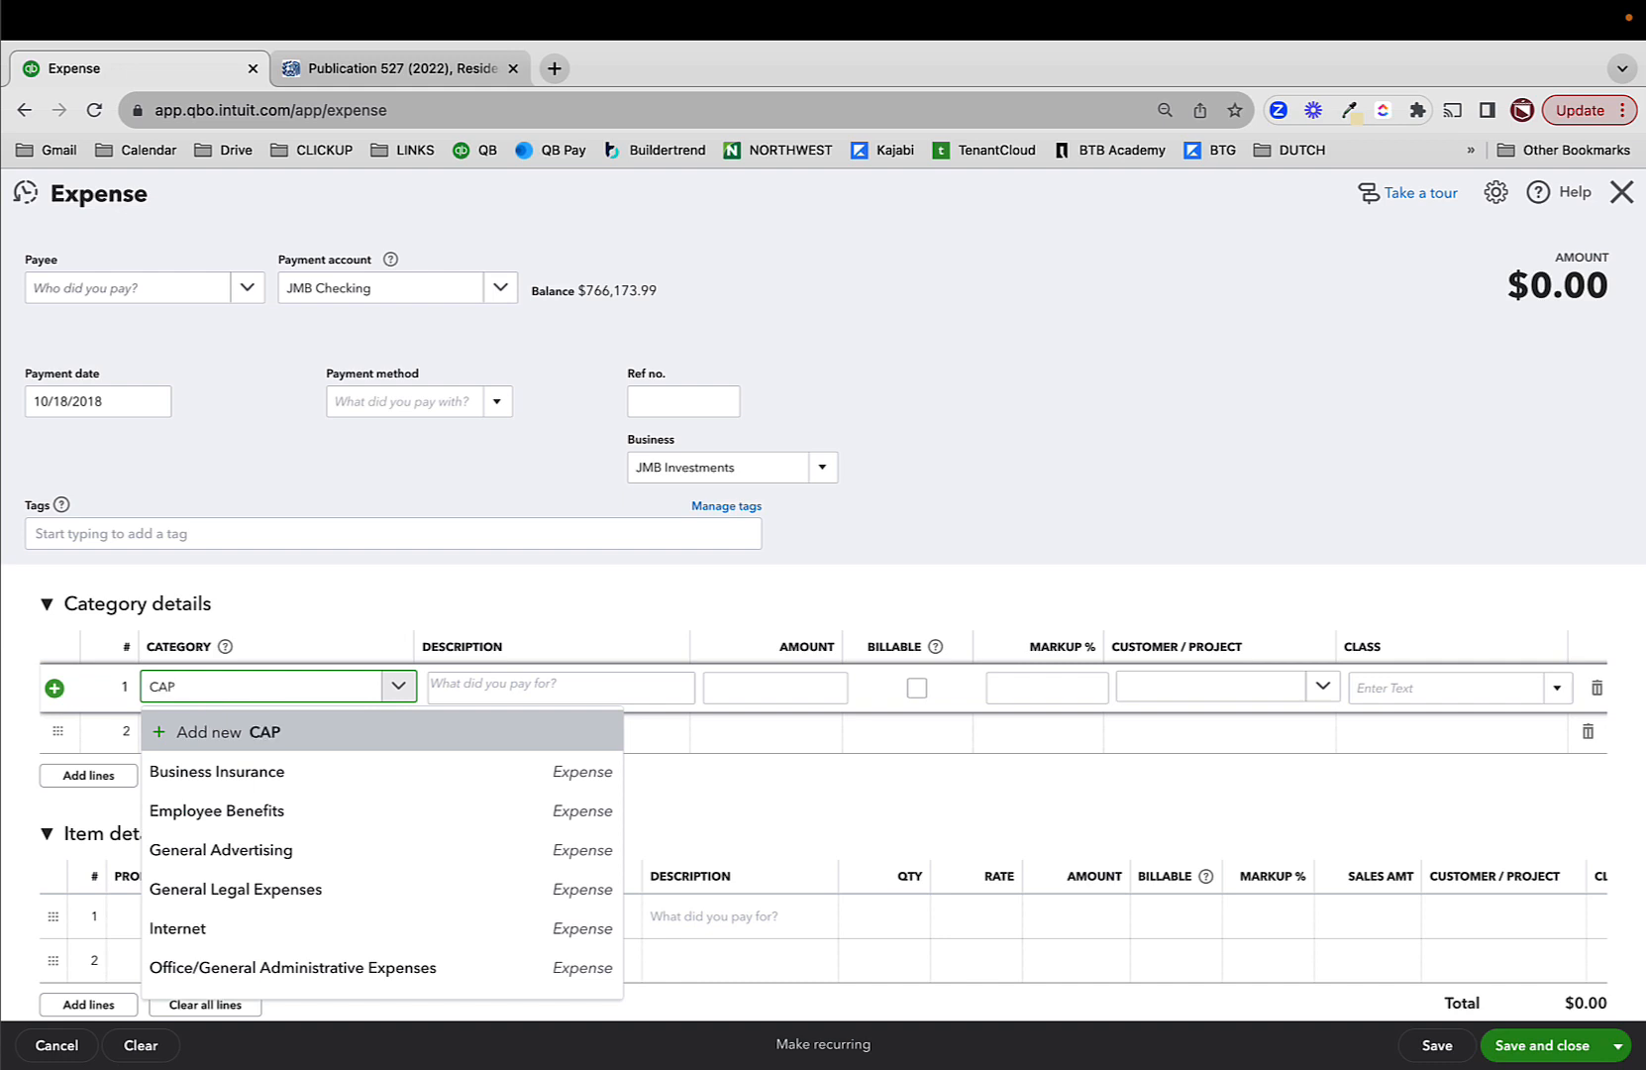
{"action": "left_click", "coordinate": [233, 768]}
{"action": "type", "text": "ROOF"}
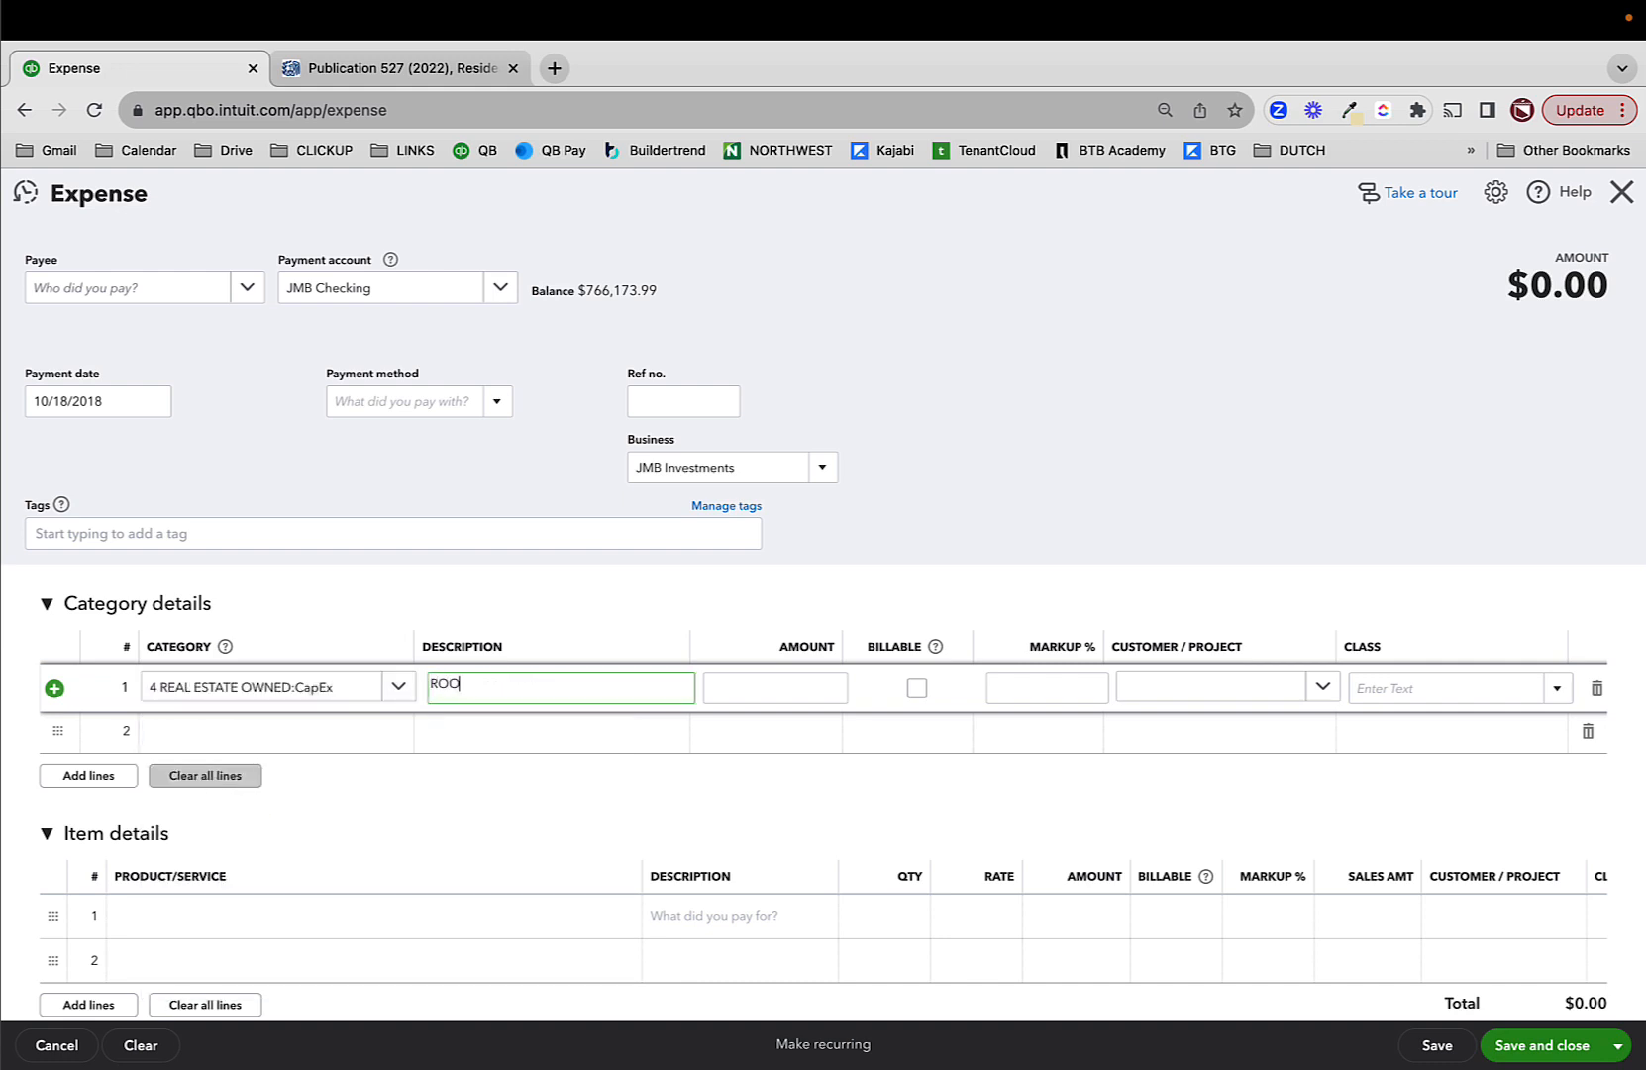
{"action": "key", "text": "Tab"}
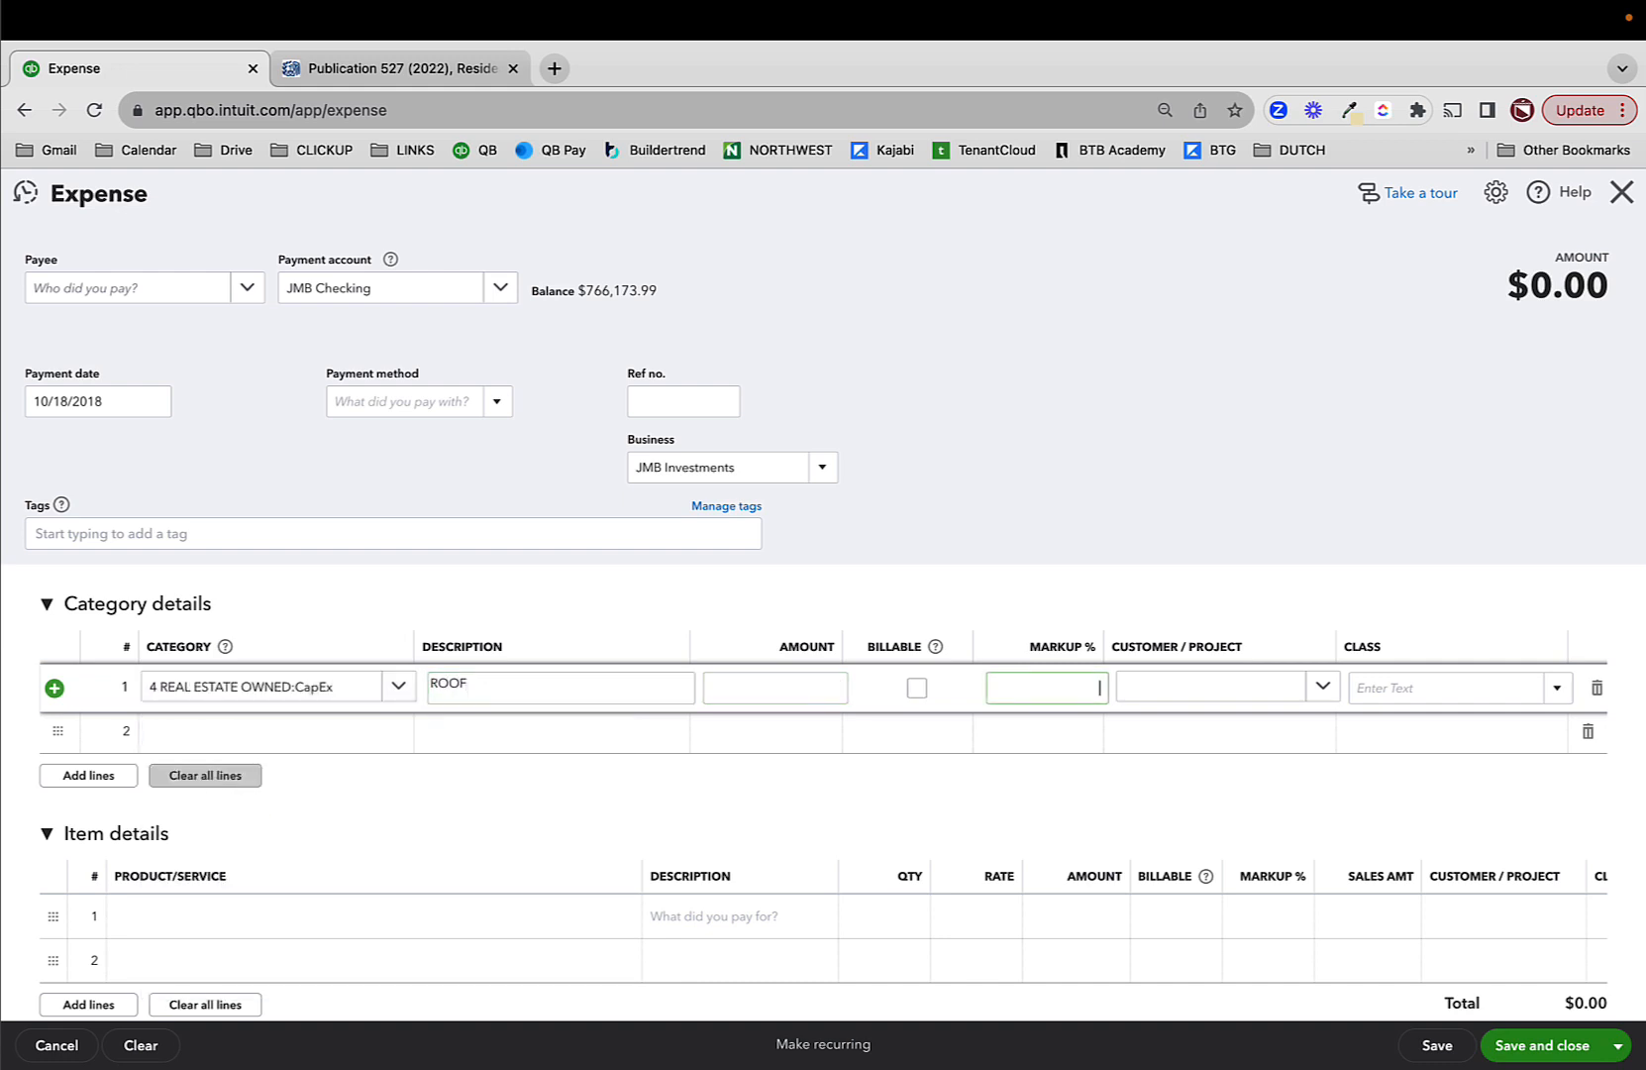
{"action": "key", "text": "shift+Tab"}
{"action": "key", "text": "shift+Tab"}
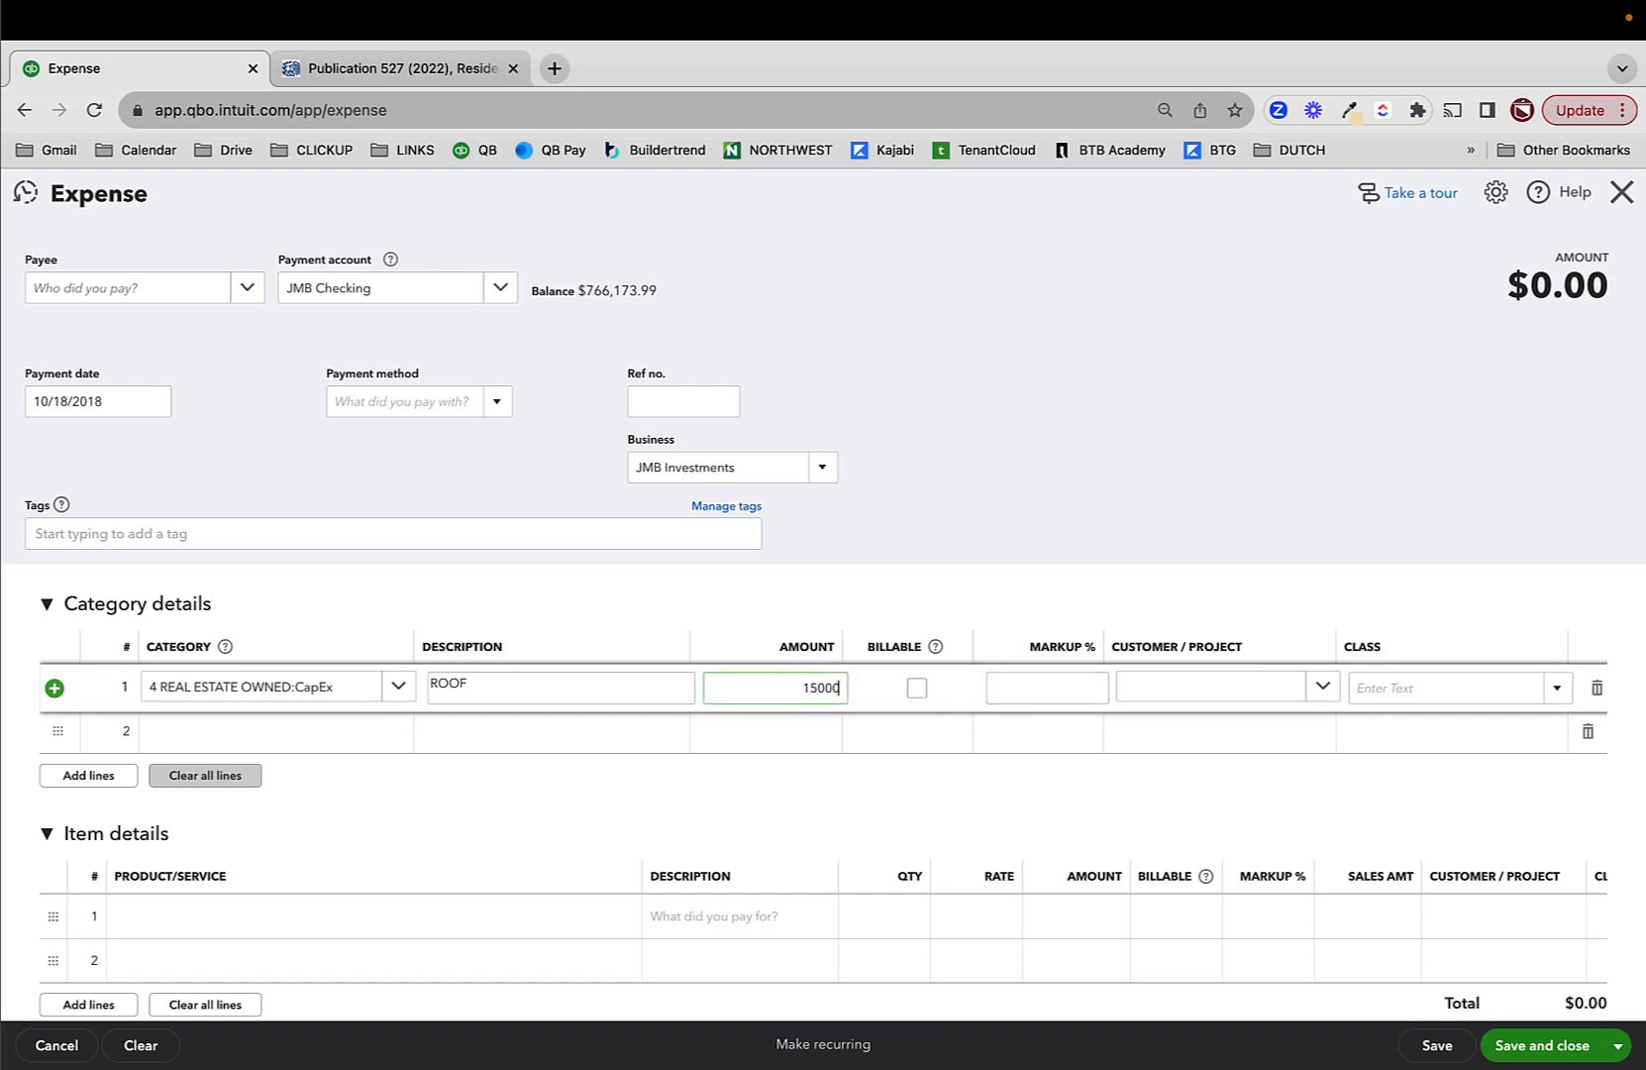
- Assign the SWAN class to the roof line, and save and close the expense
{"action": "key", "text": "Tab"}
{"action": "key", "text": "Tab"}
{"action": "key", "text": "Tab"}
{"action": "key", "text": "Tab"}
{"action": "type", "text": "SWA"}
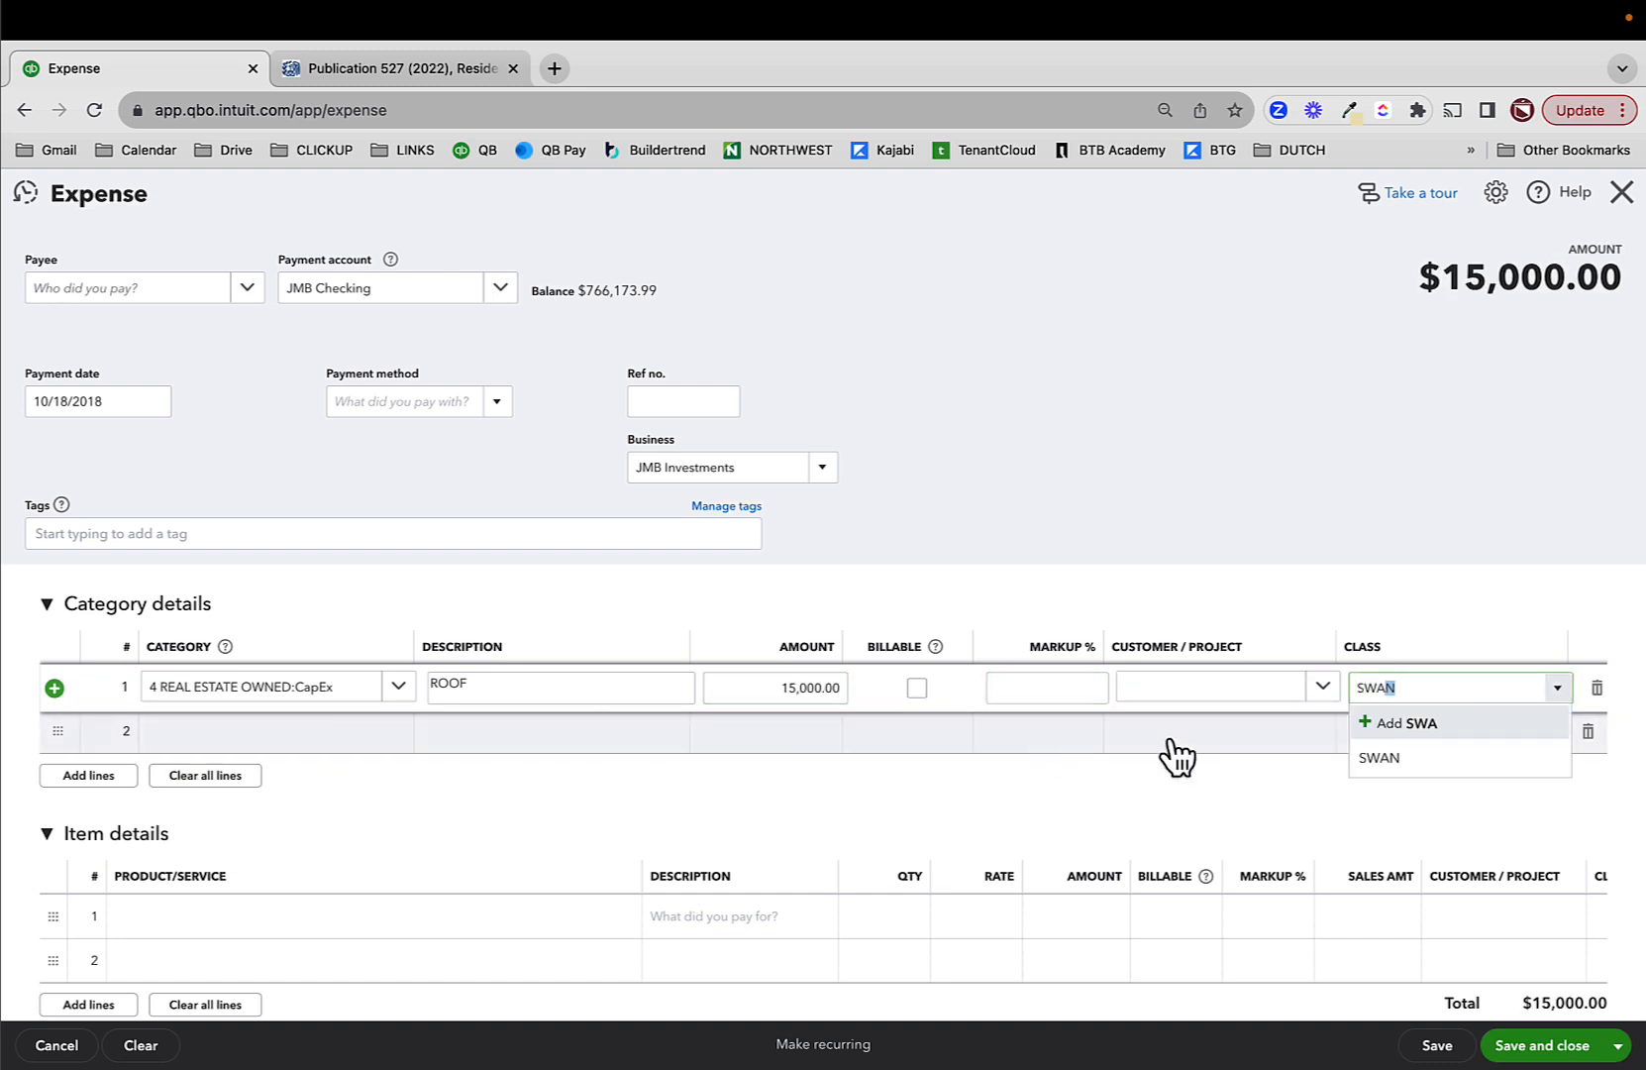
{"action": "left_click", "coordinate": [1423, 759]}
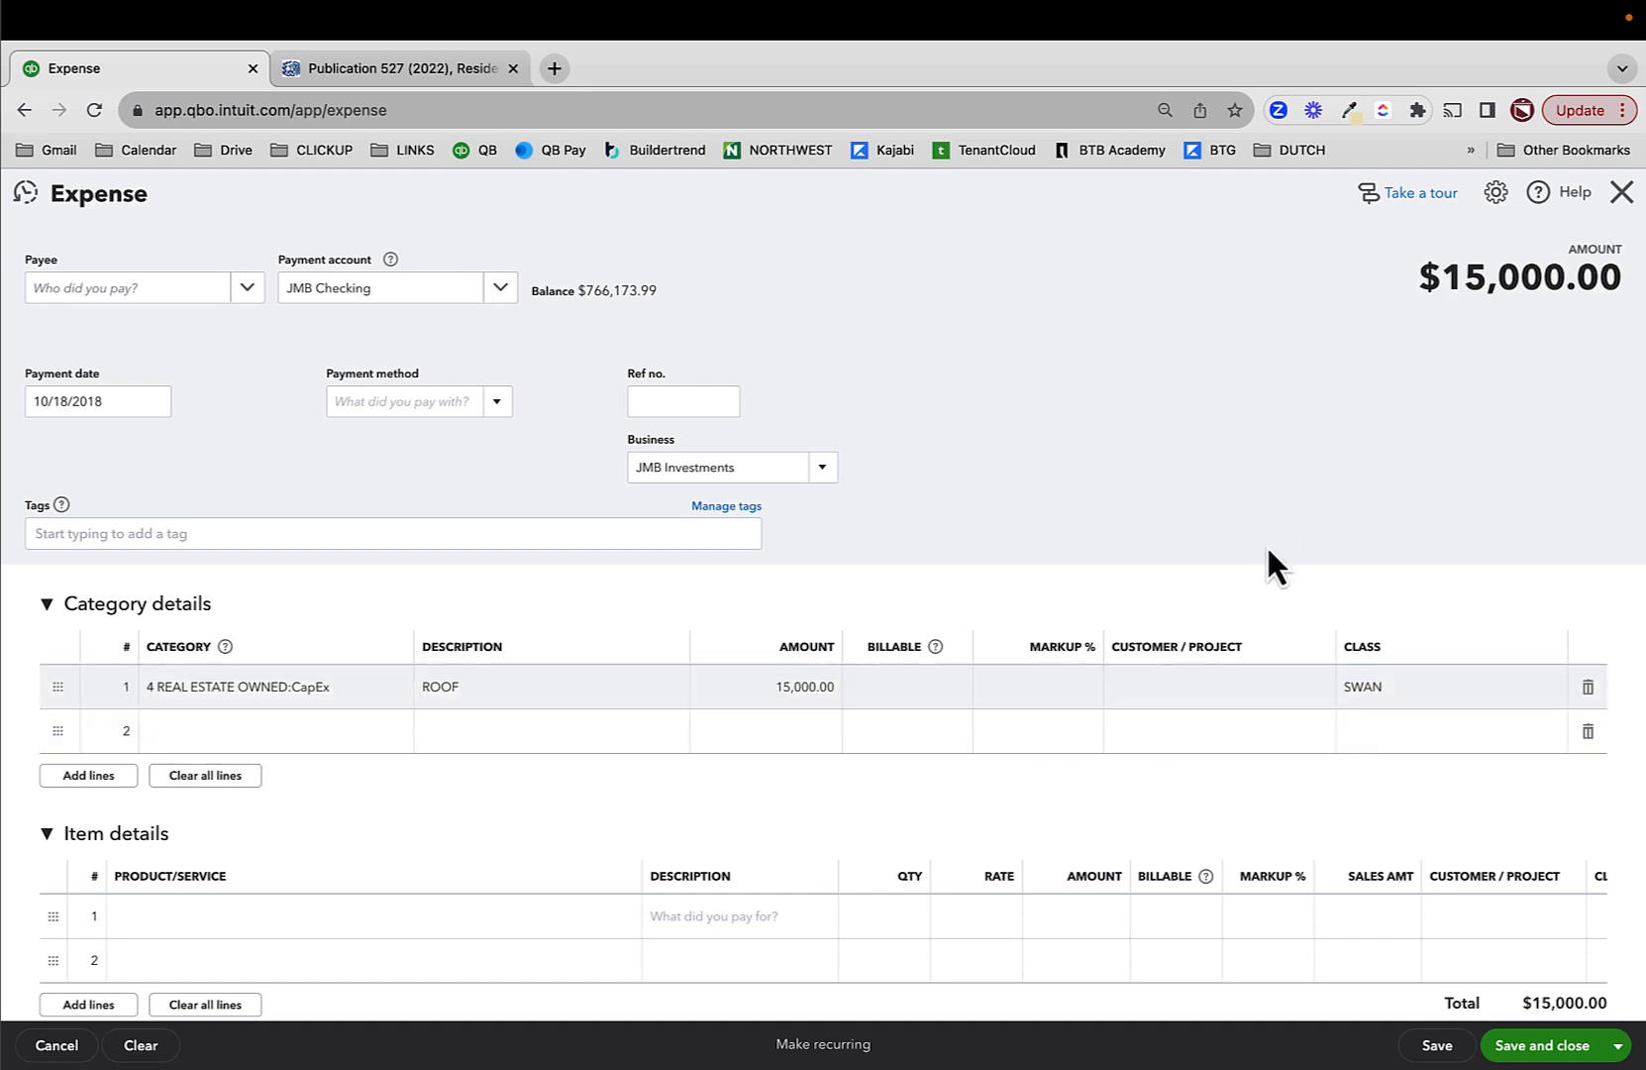
{"action": "left_click", "coordinate": [1562, 1048]}
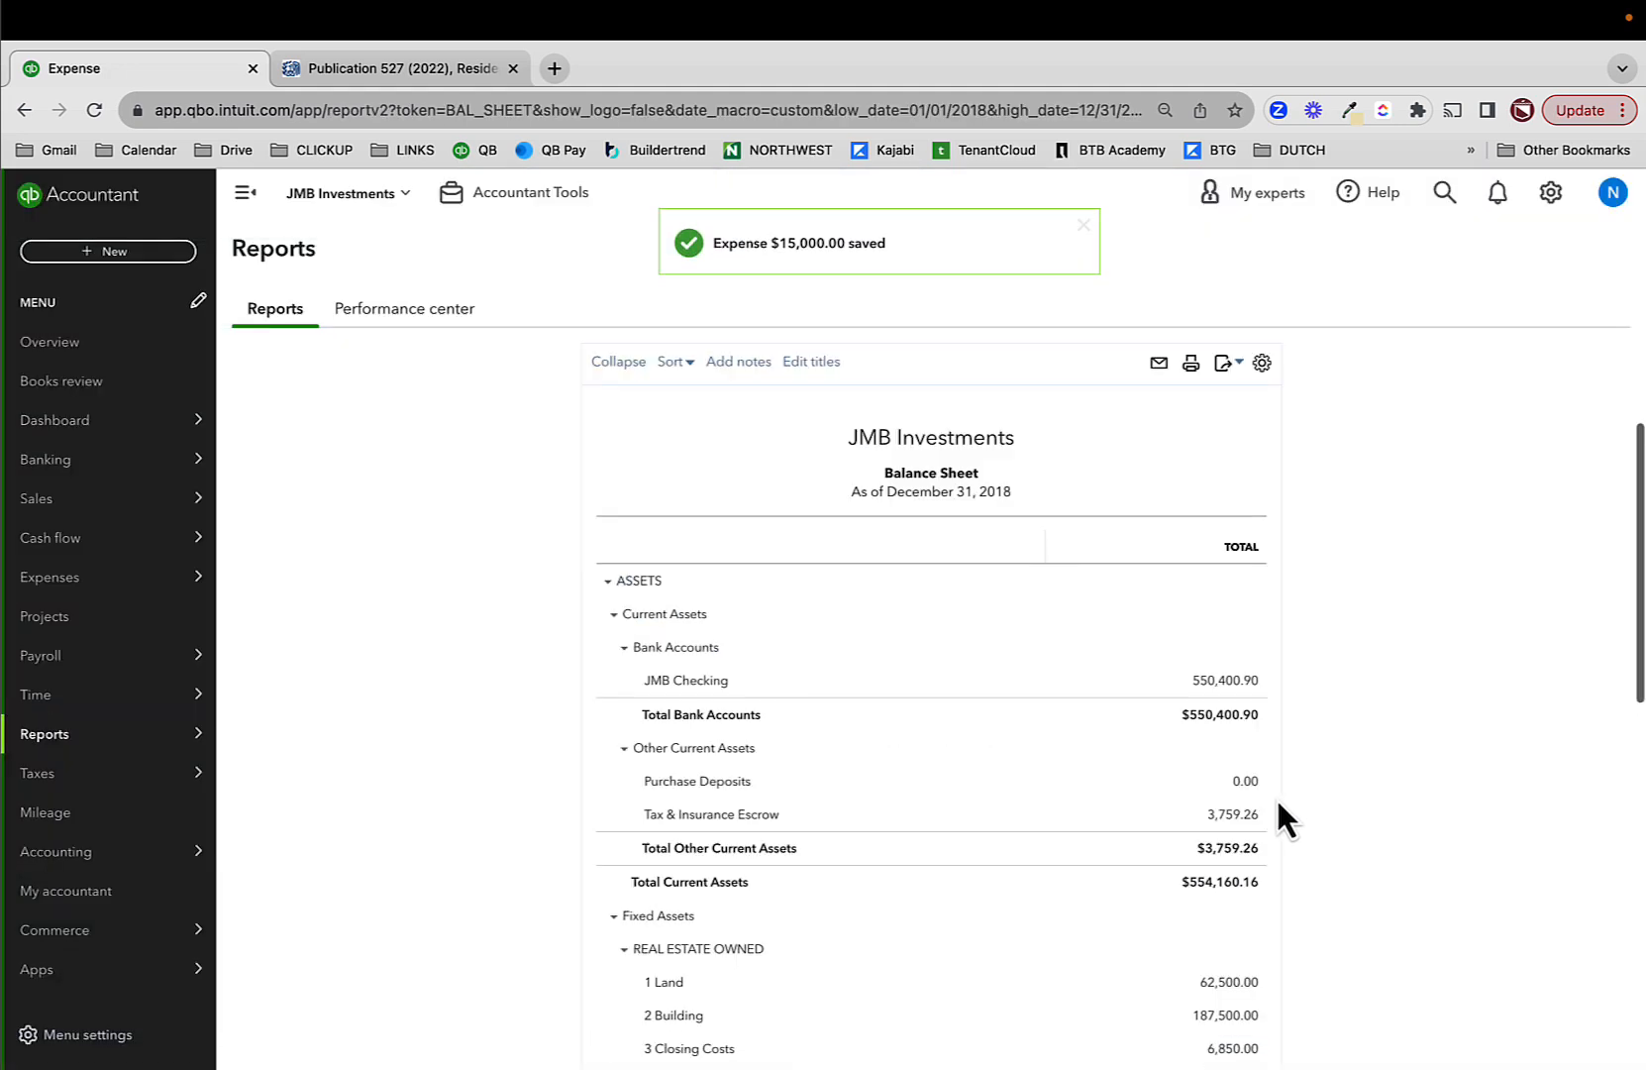
- Drill into the 4 CapEx balance on the balance sheet and open the 10/18/2018 roof expense from its transaction report
{"action": "scroll", "coordinate": [1276, 796], "scroll_direction": "down", "scroll_amount": 3}
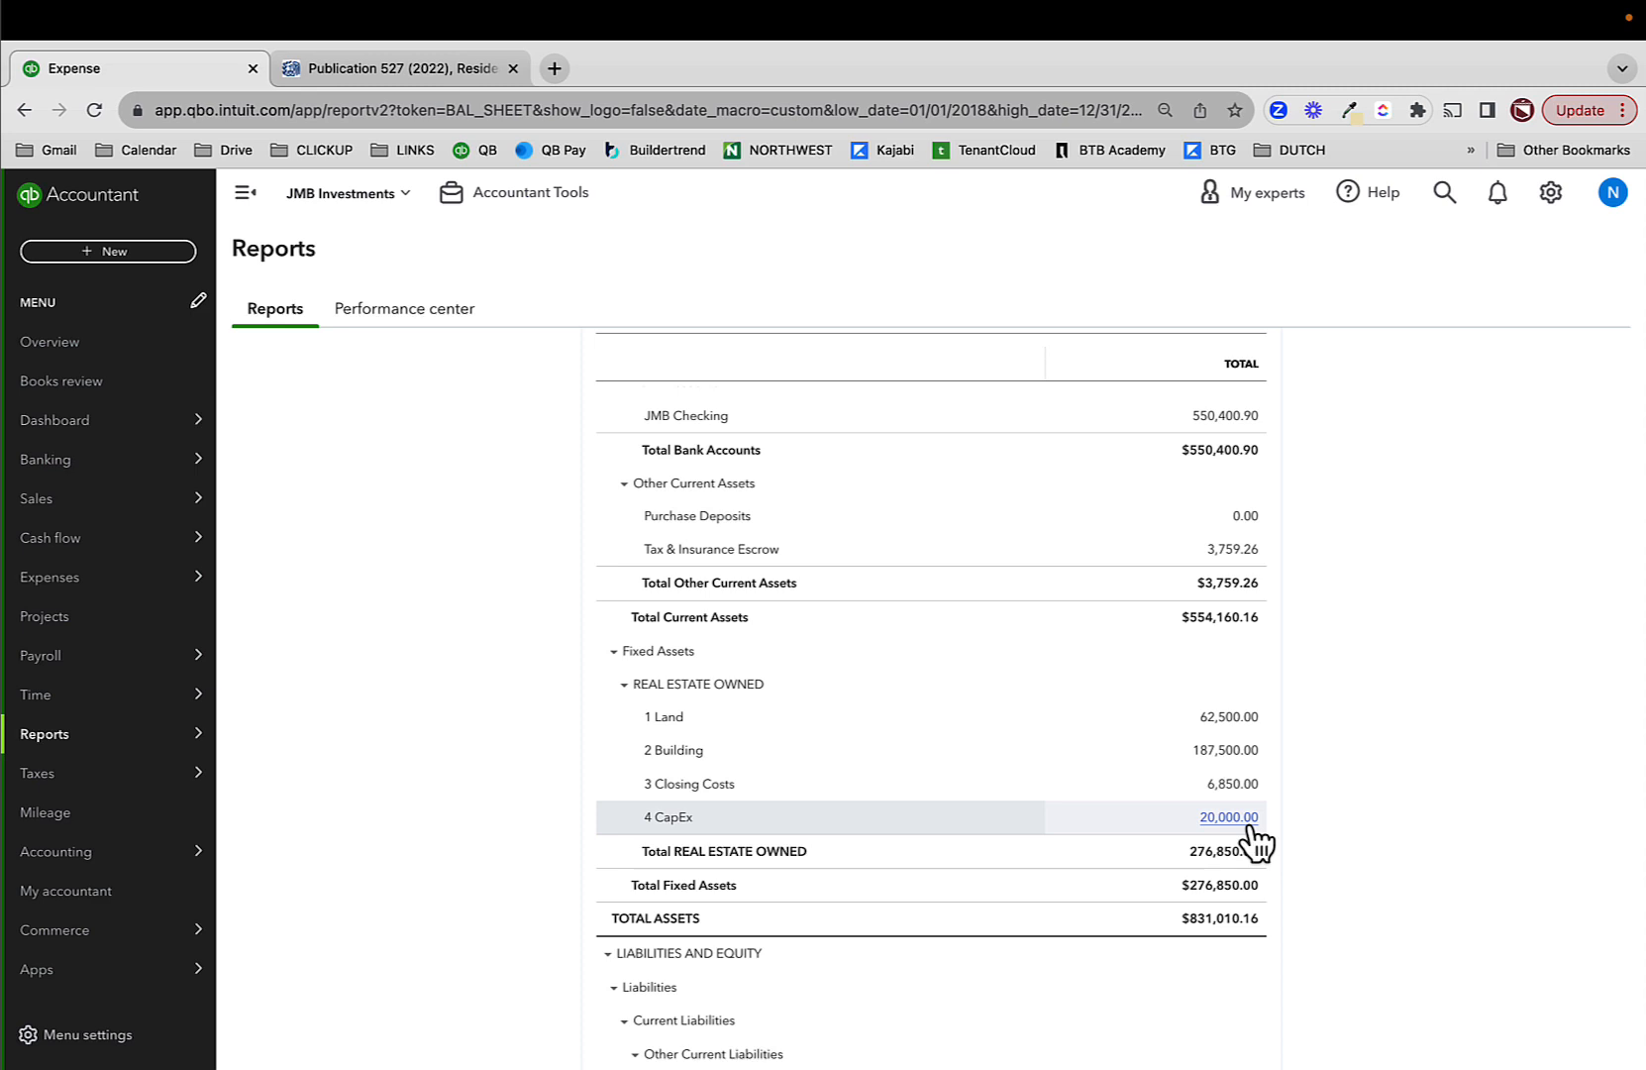
{"action": "left_click", "coordinate": [1247, 824]}
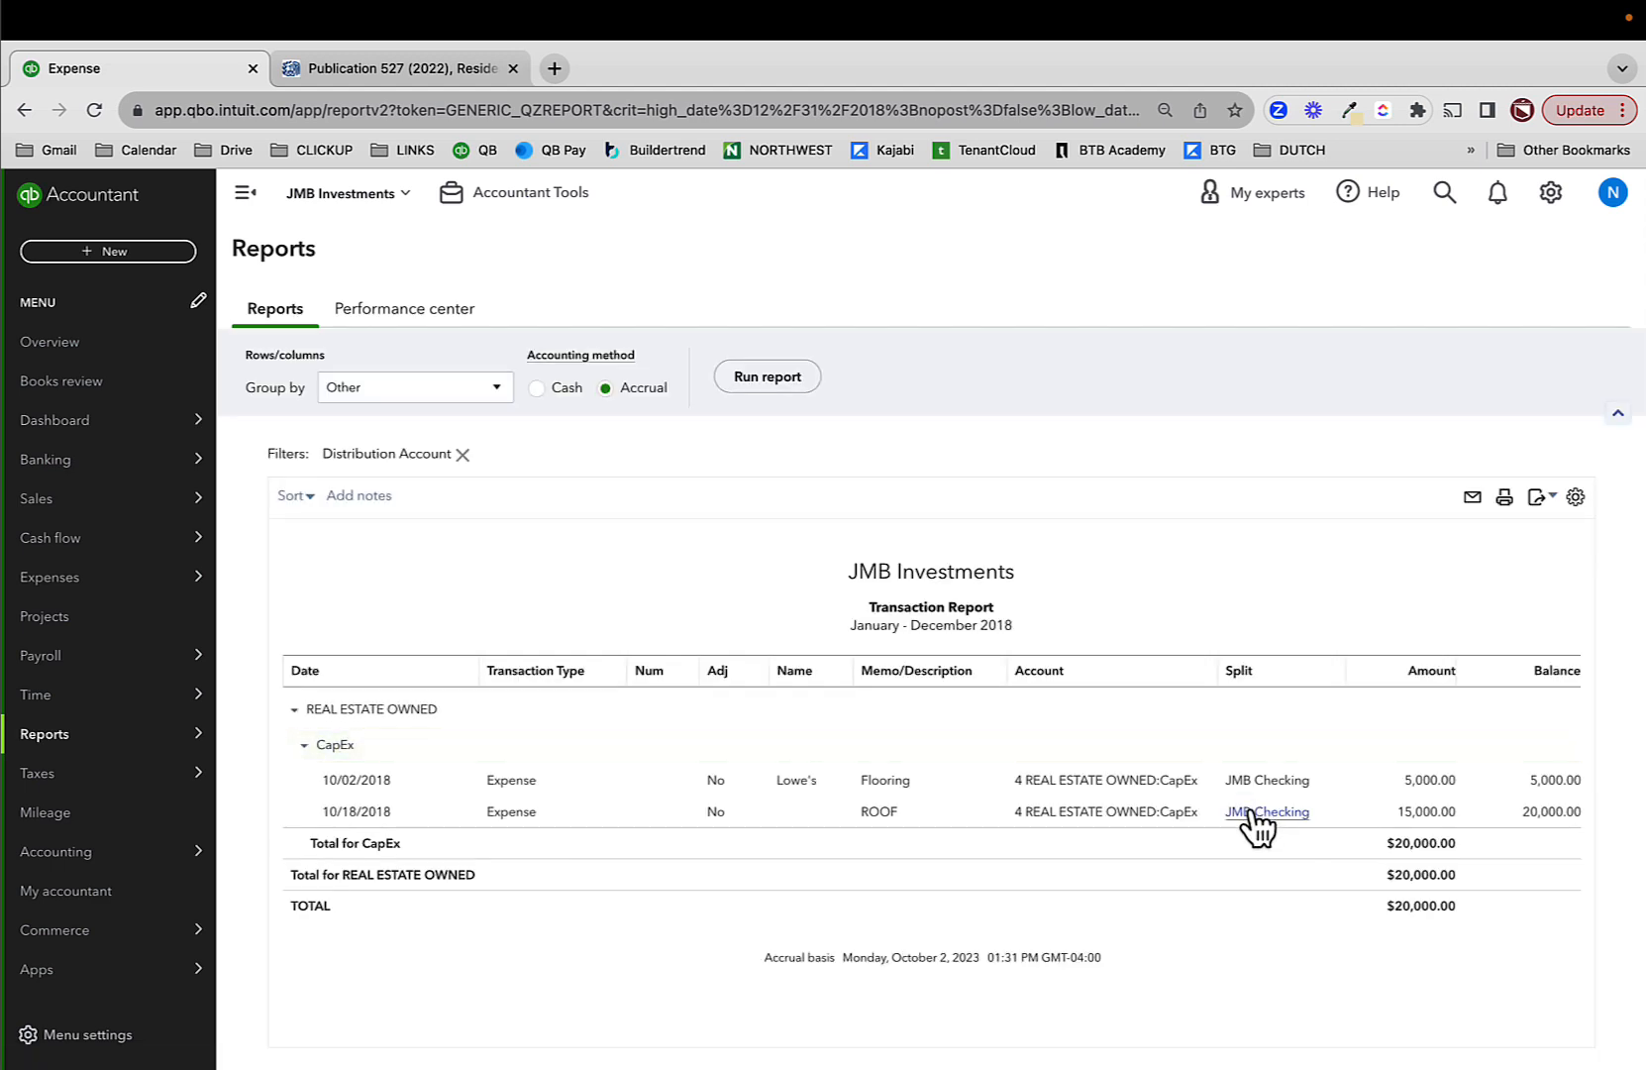
{"action": "left_click", "coordinate": [1258, 823]}
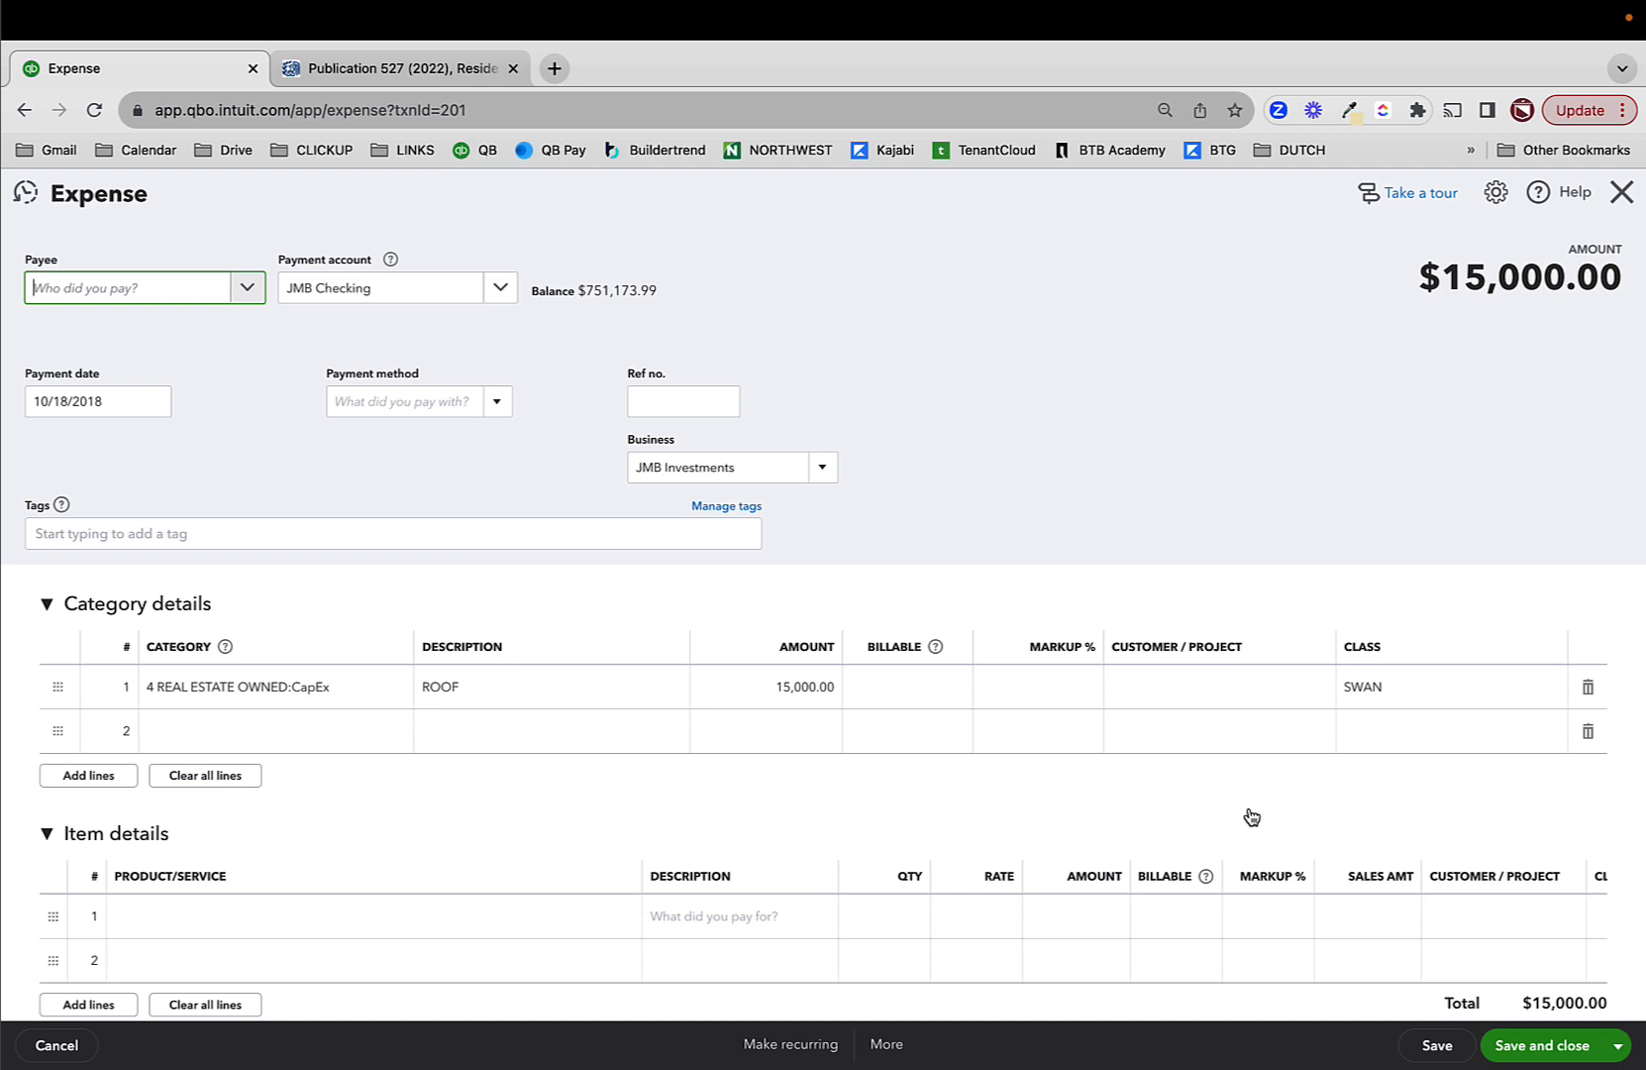
- Search the roof line's customer/project choices for SWAN, clear the entry, and leave the expense without saving
{"action": "left_click", "coordinate": [1212, 694]}
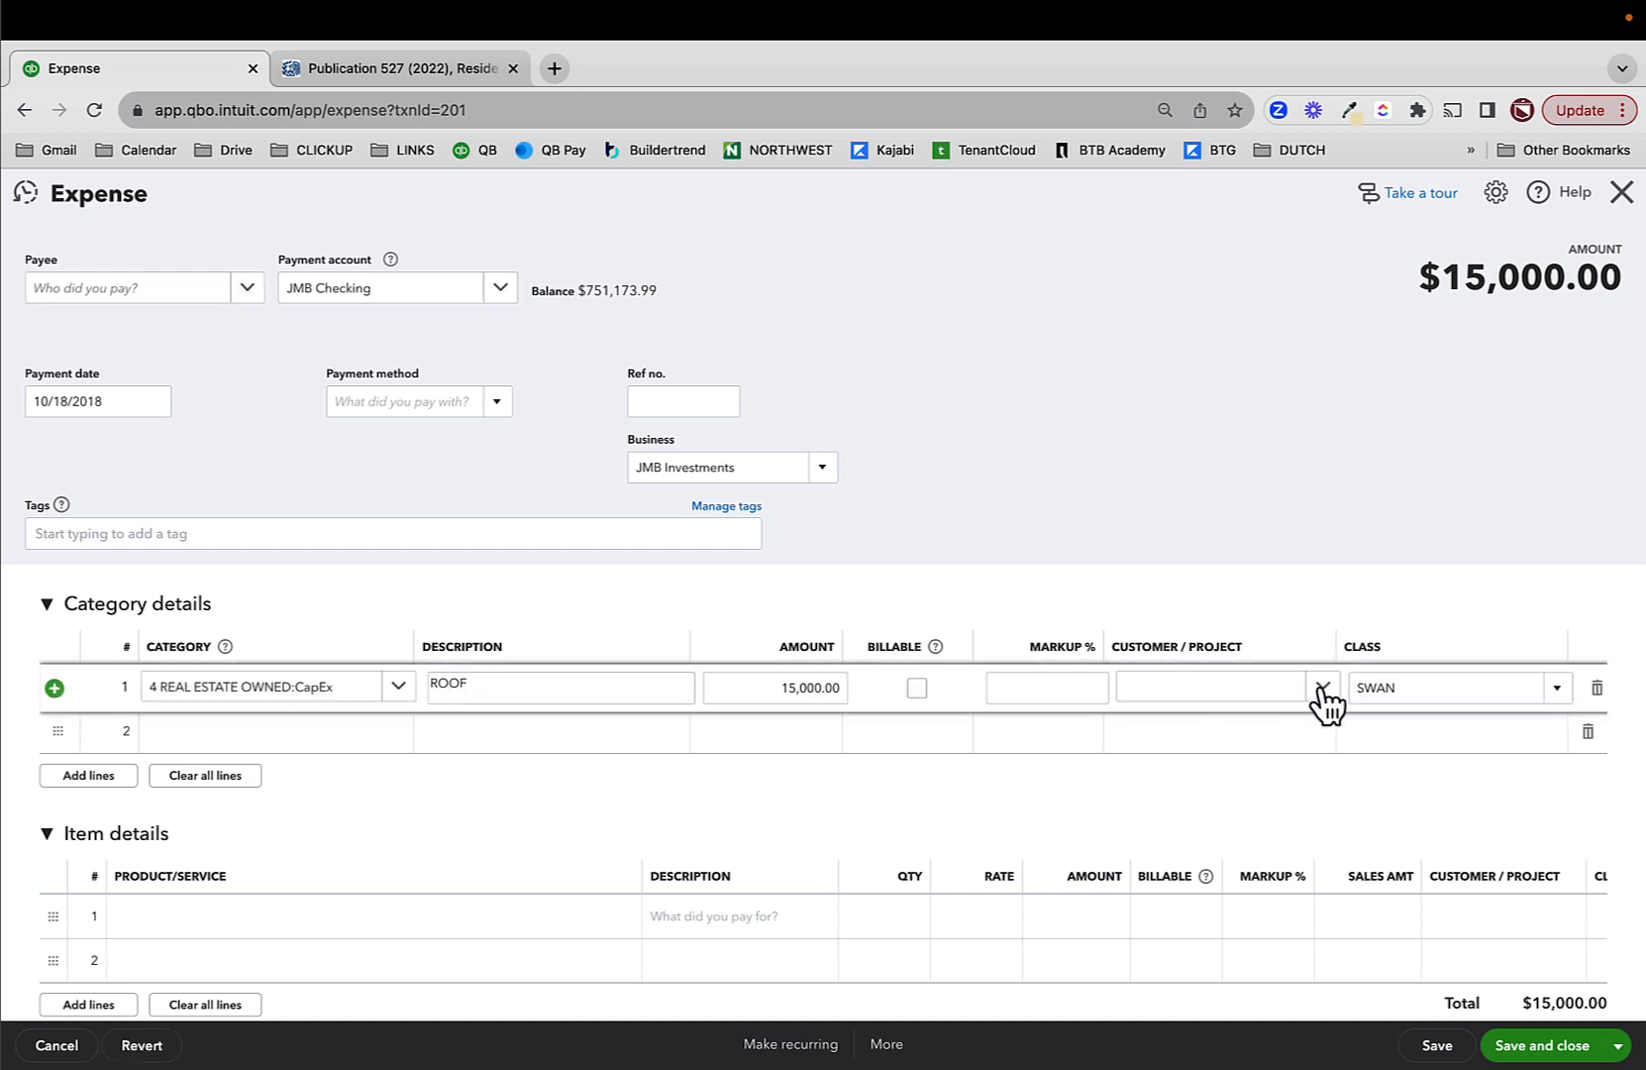
{"action": "left_click", "coordinate": [1323, 690]}
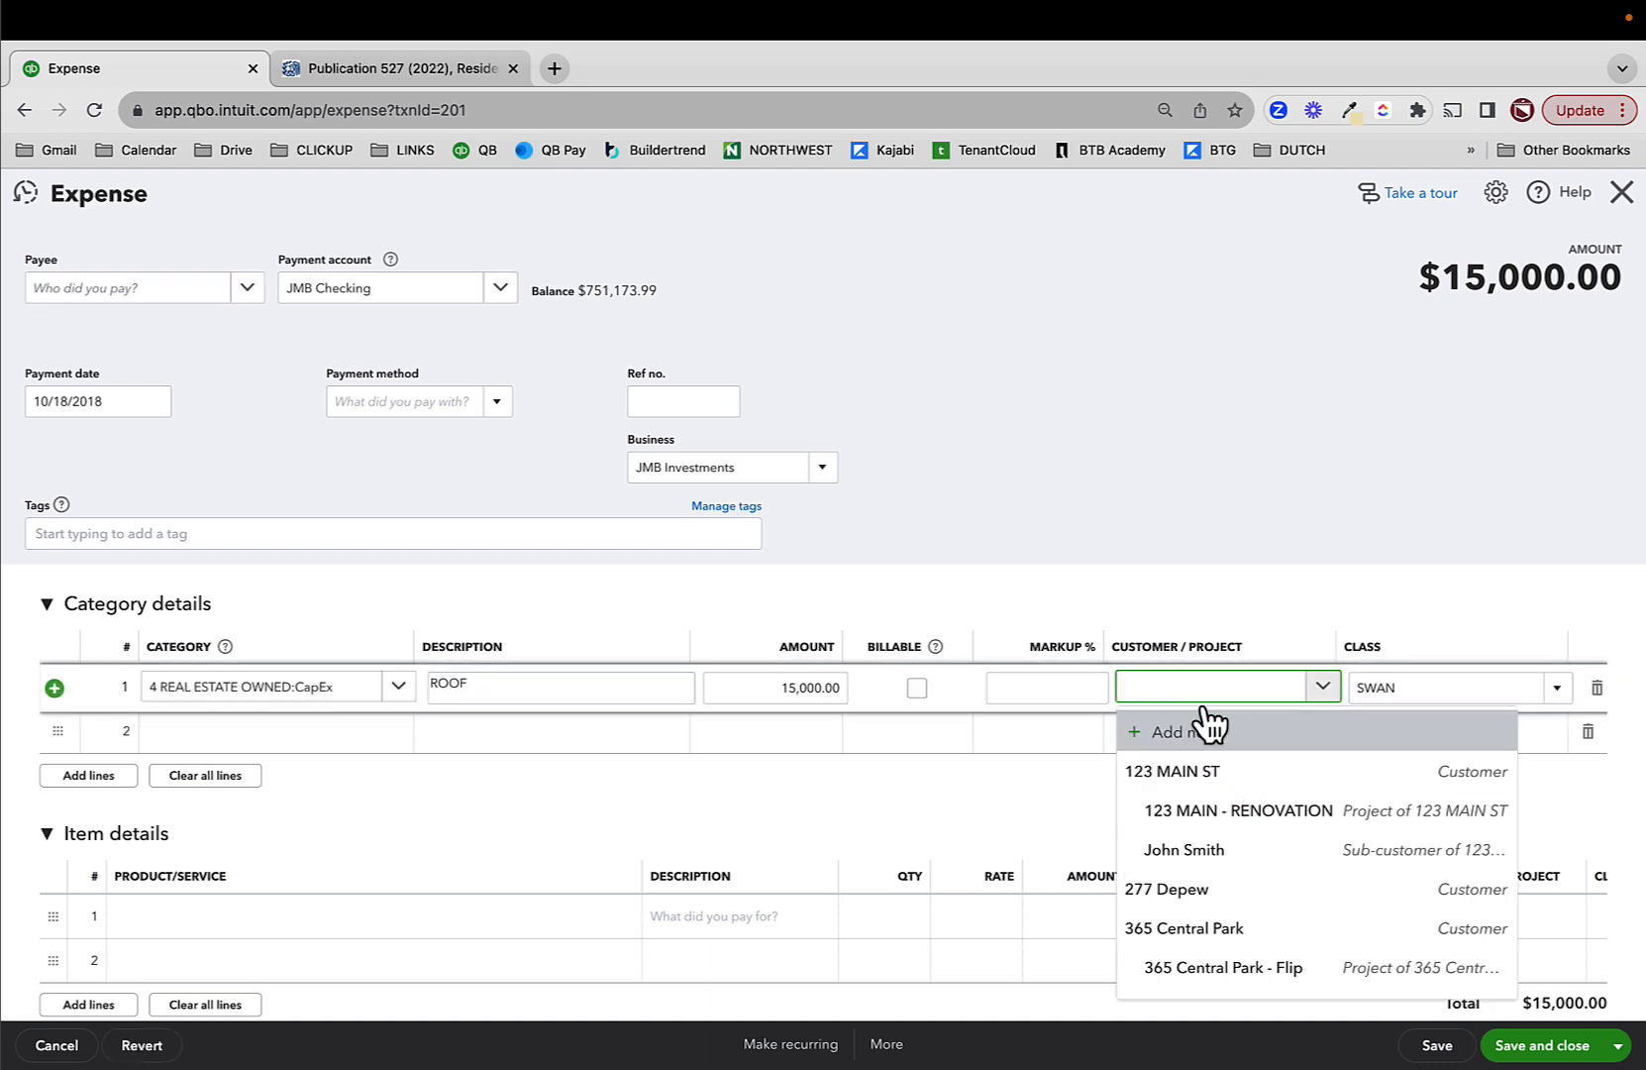
{"action": "scroll", "coordinate": [1223, 763], "scroll_direction": "down", "scroll_amount": 3}
{"action": "scroll", "coordinate": [1227, 773], "scroll_direction": "down", "scroll_amount": 2}
{"action": "scroll", "coordinate": [1224, 771], "scroll_direction": "up", "scroll_amount": 5}
{"action": "type", "text": "SWAN"}
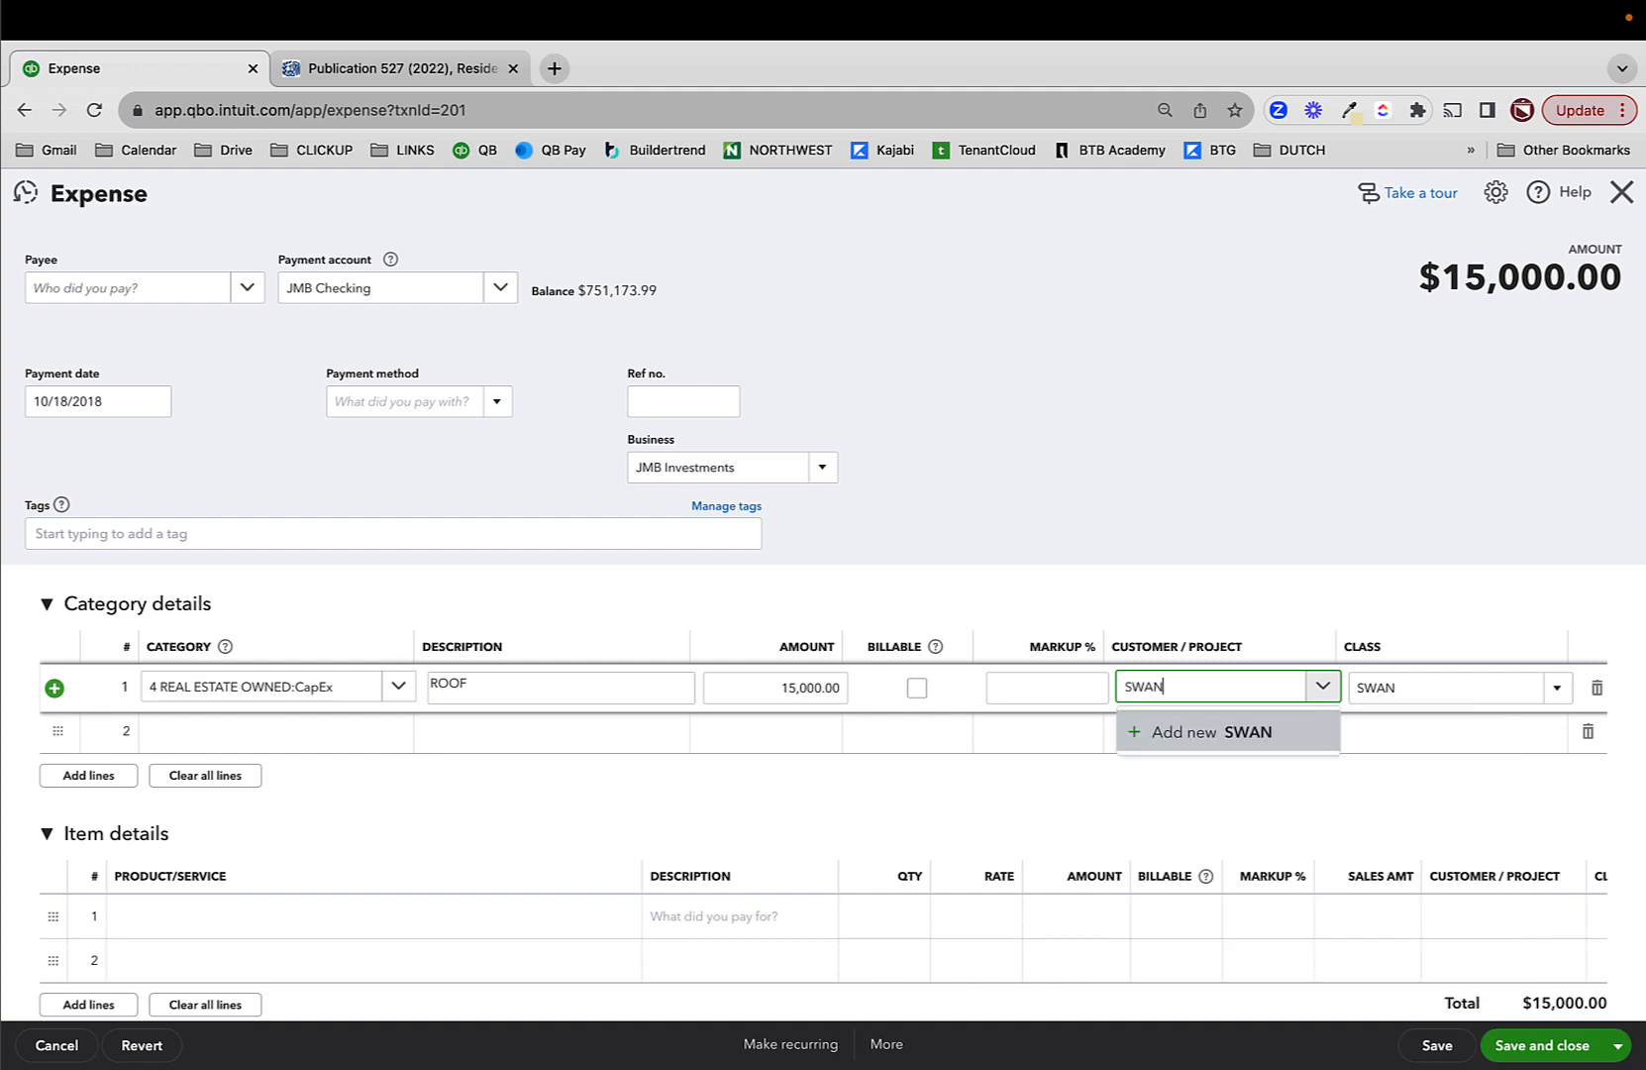
{"action": "key", "text": "BackSpace"}
{"action": "key", "text": "BackSpace"}
{"action": "key", "text": "BackSpace"}
{"action": "key", "text": "BackSpace"}
{"action": "left_click", "coordinate": [1620, 193]}
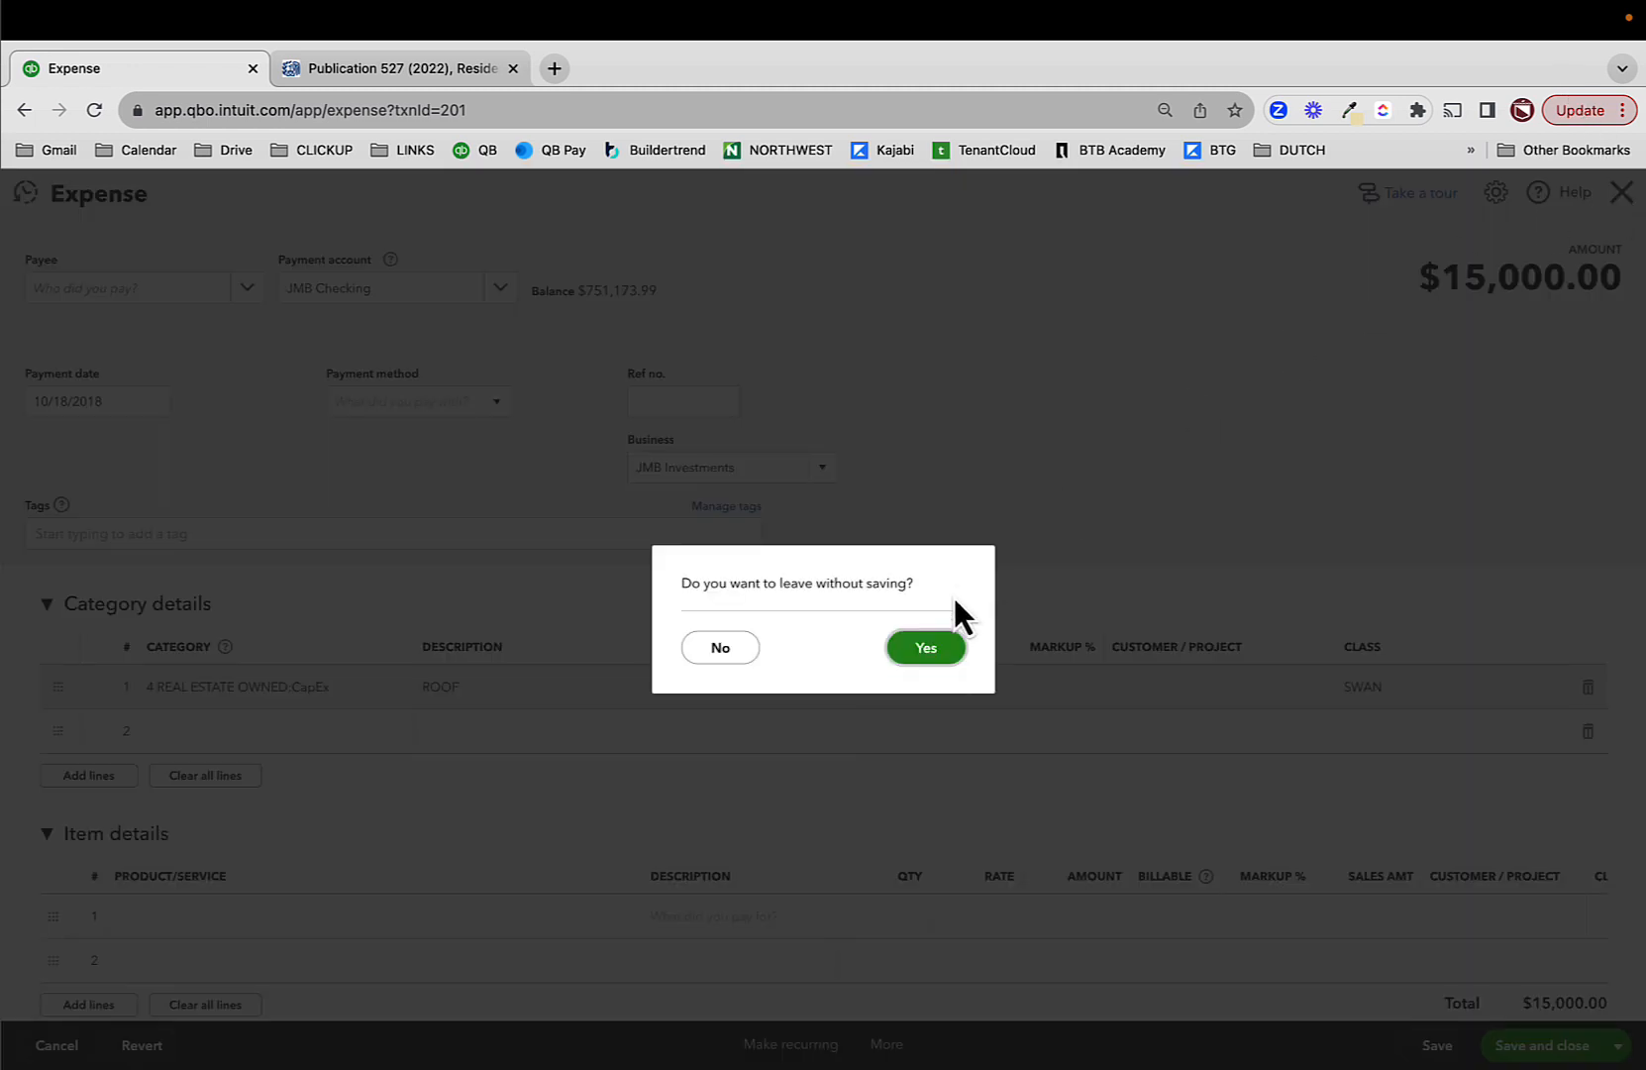
{"action": "left_click", "coordinate": [923, 647]}
- Create and save a new customer with the company name SWAN, and dismiss the promotional offer
{"action": "mouse_move", "coordinate": [45, 654]}
{"action": "mouse_move", "coordinate": [52, 507]}
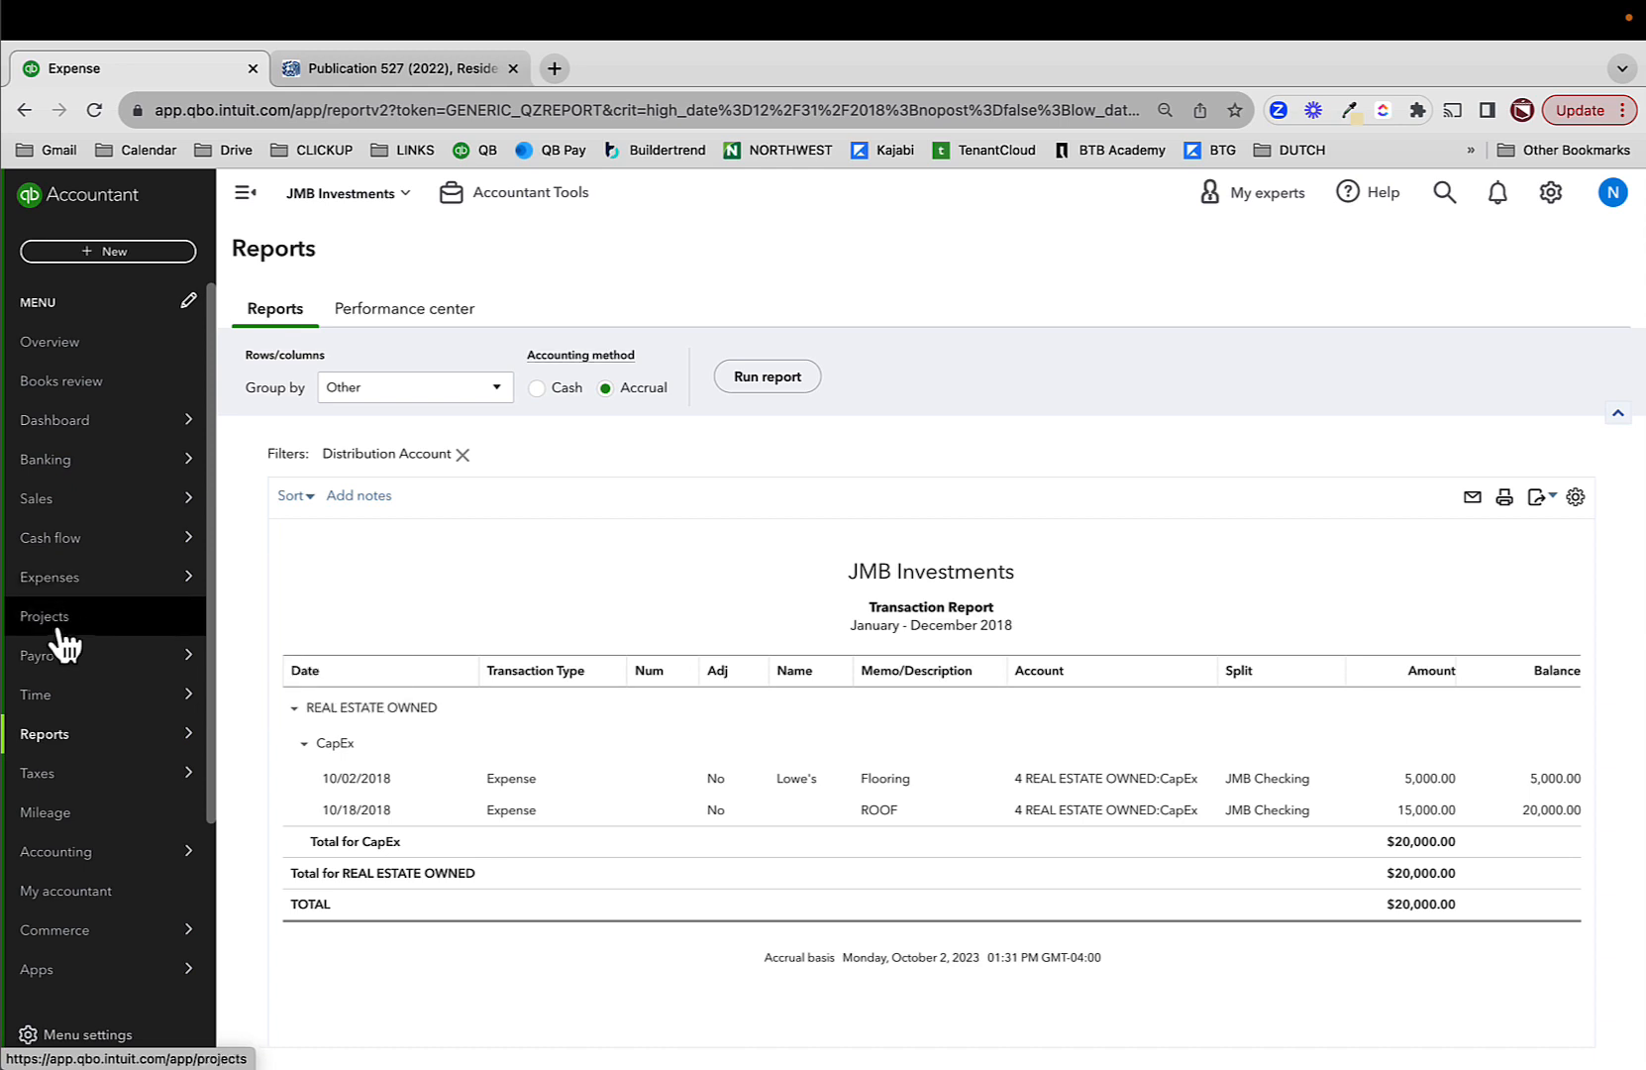
{"action": "mouse_move", "coordinate": [79, 537]}
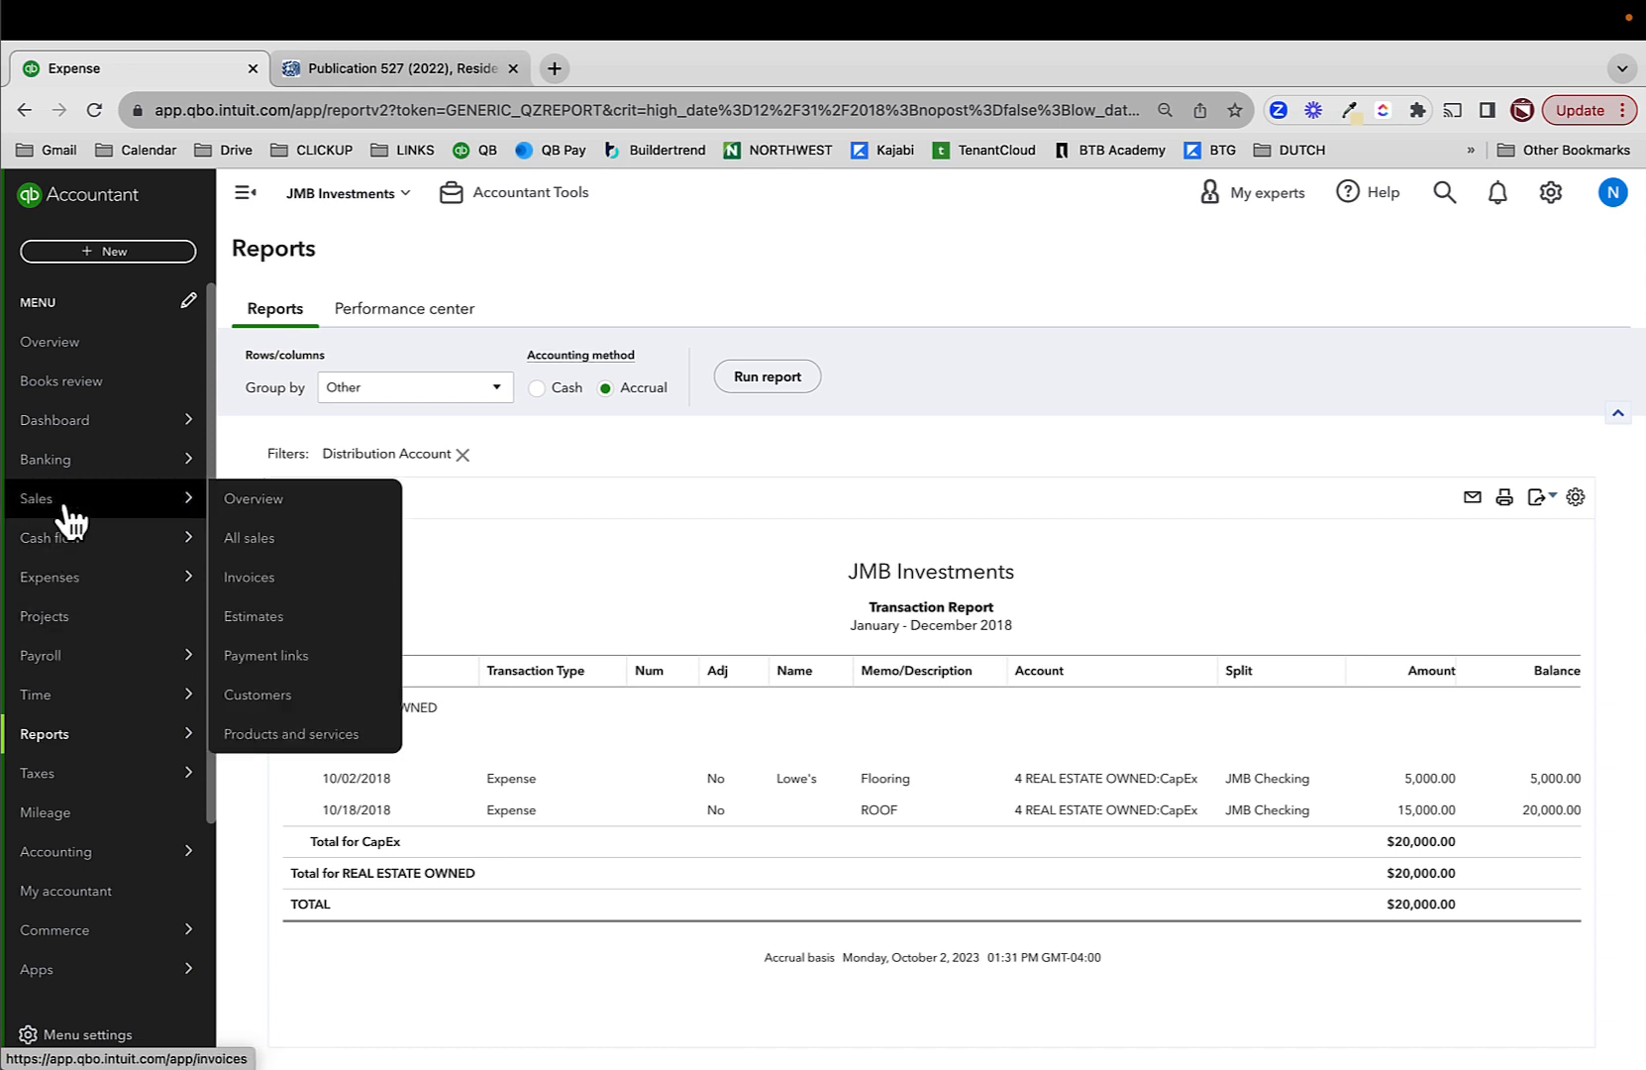
{"action": "left_click", "coordinate": [262, 696]}
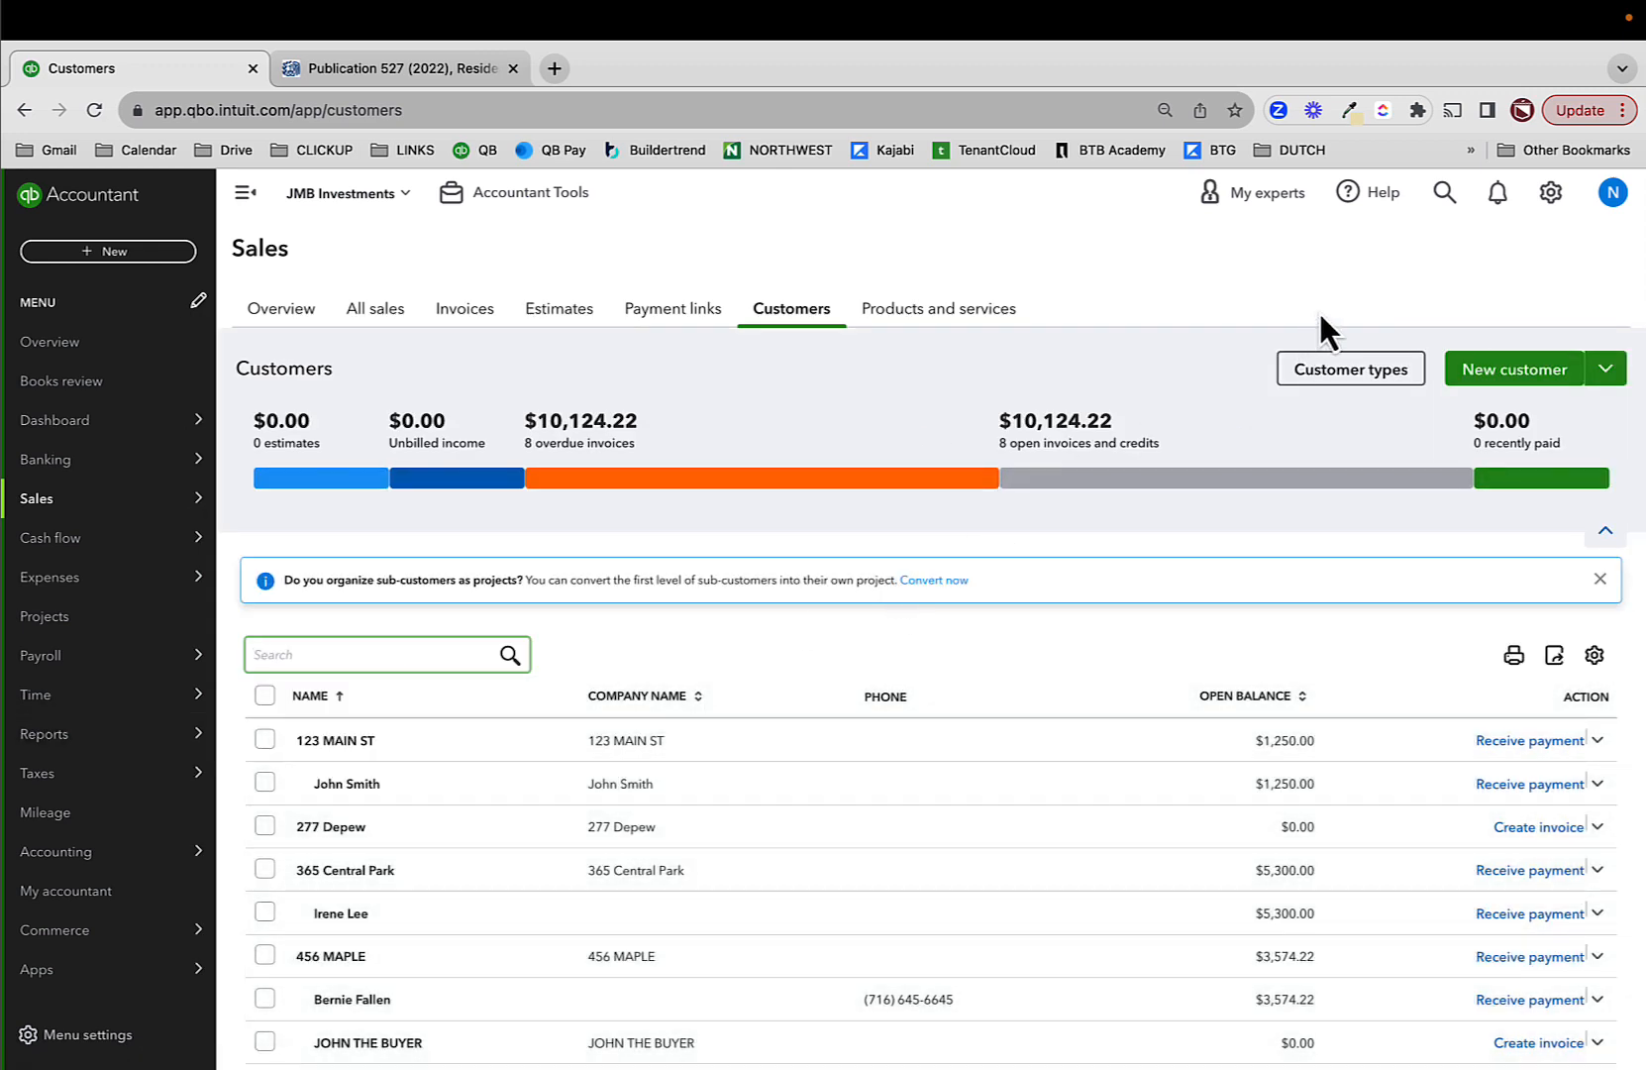
{"action": "left_click", "coordinate": [1496, 374]}
{"action": "left_click", "coordinate": [1233, 428]}
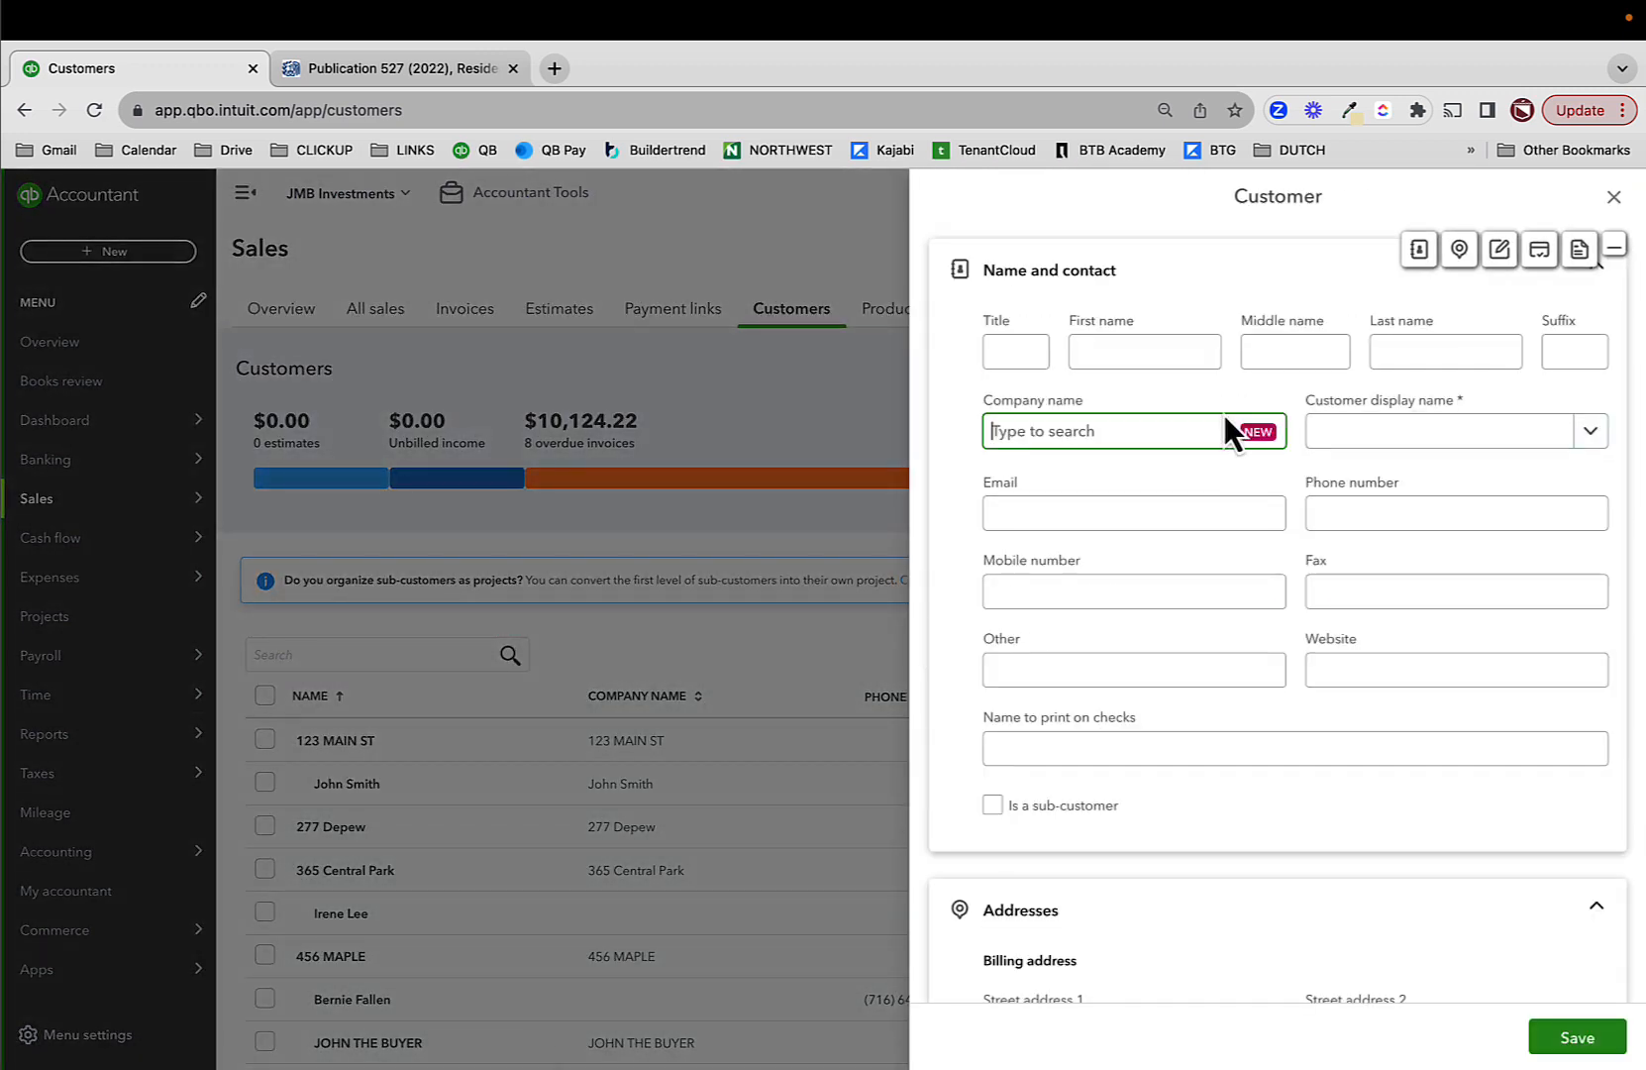
{"action": "type", "text": "SWAN"}
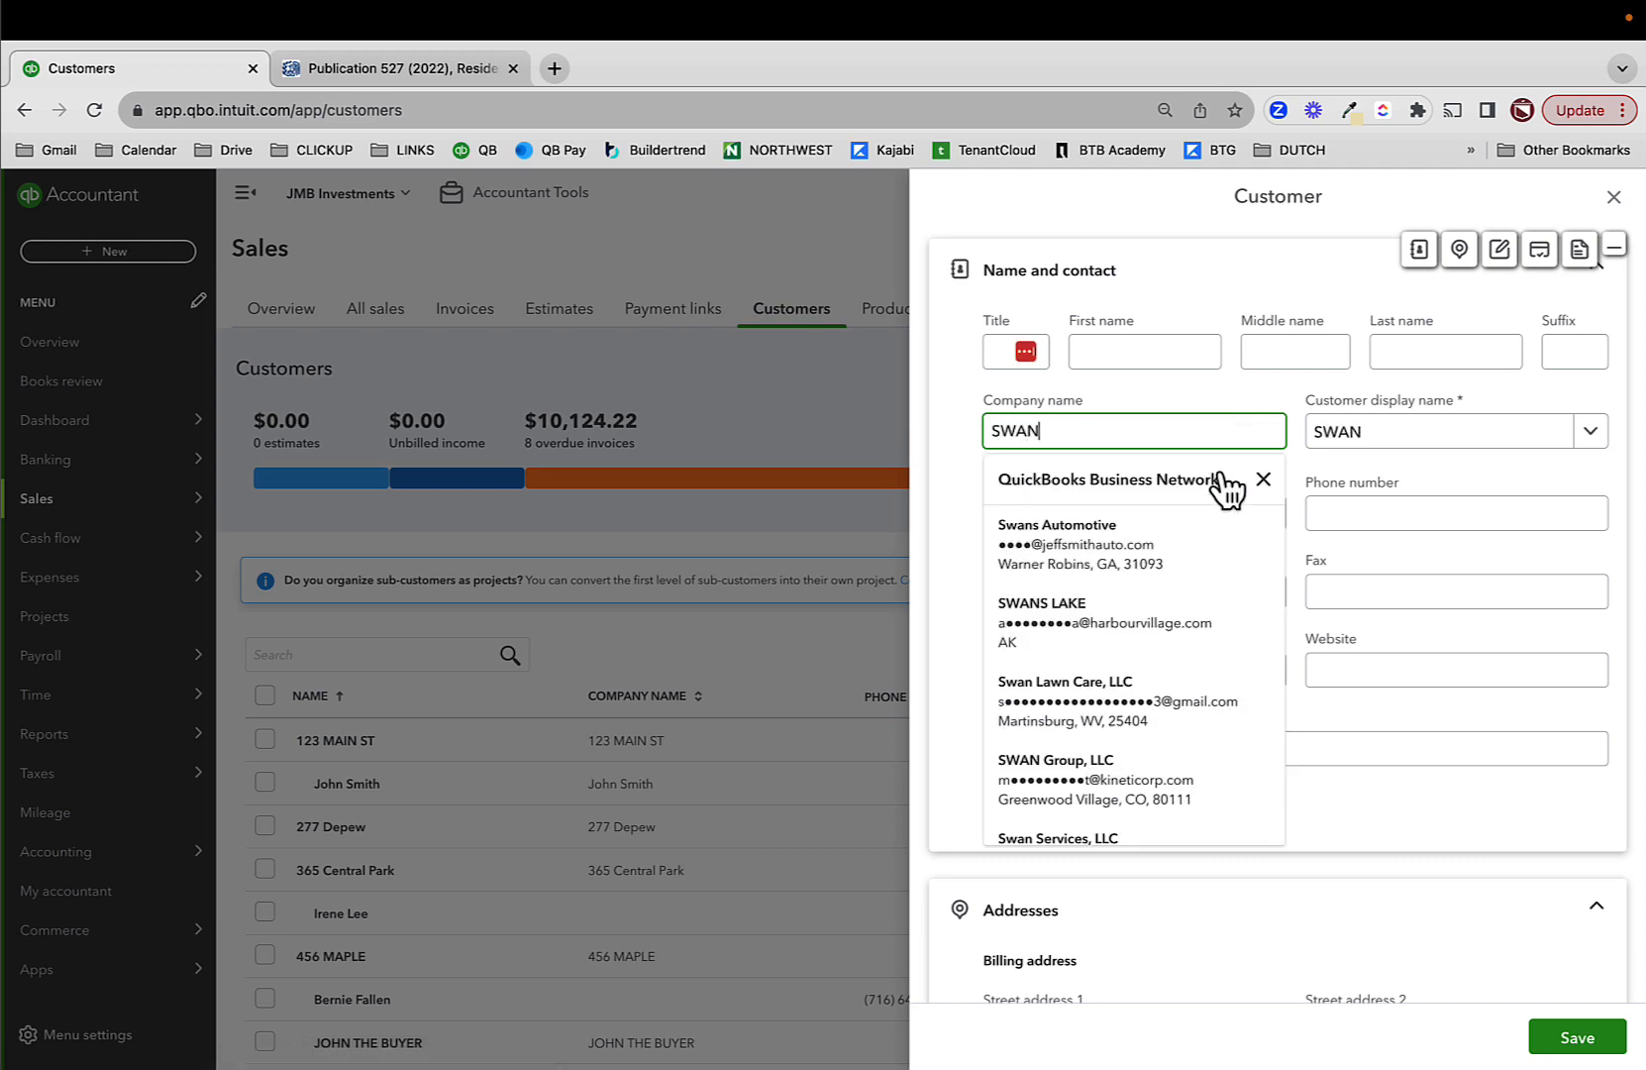
{"action": "left_click", "coordinate": [1575, 1048]}
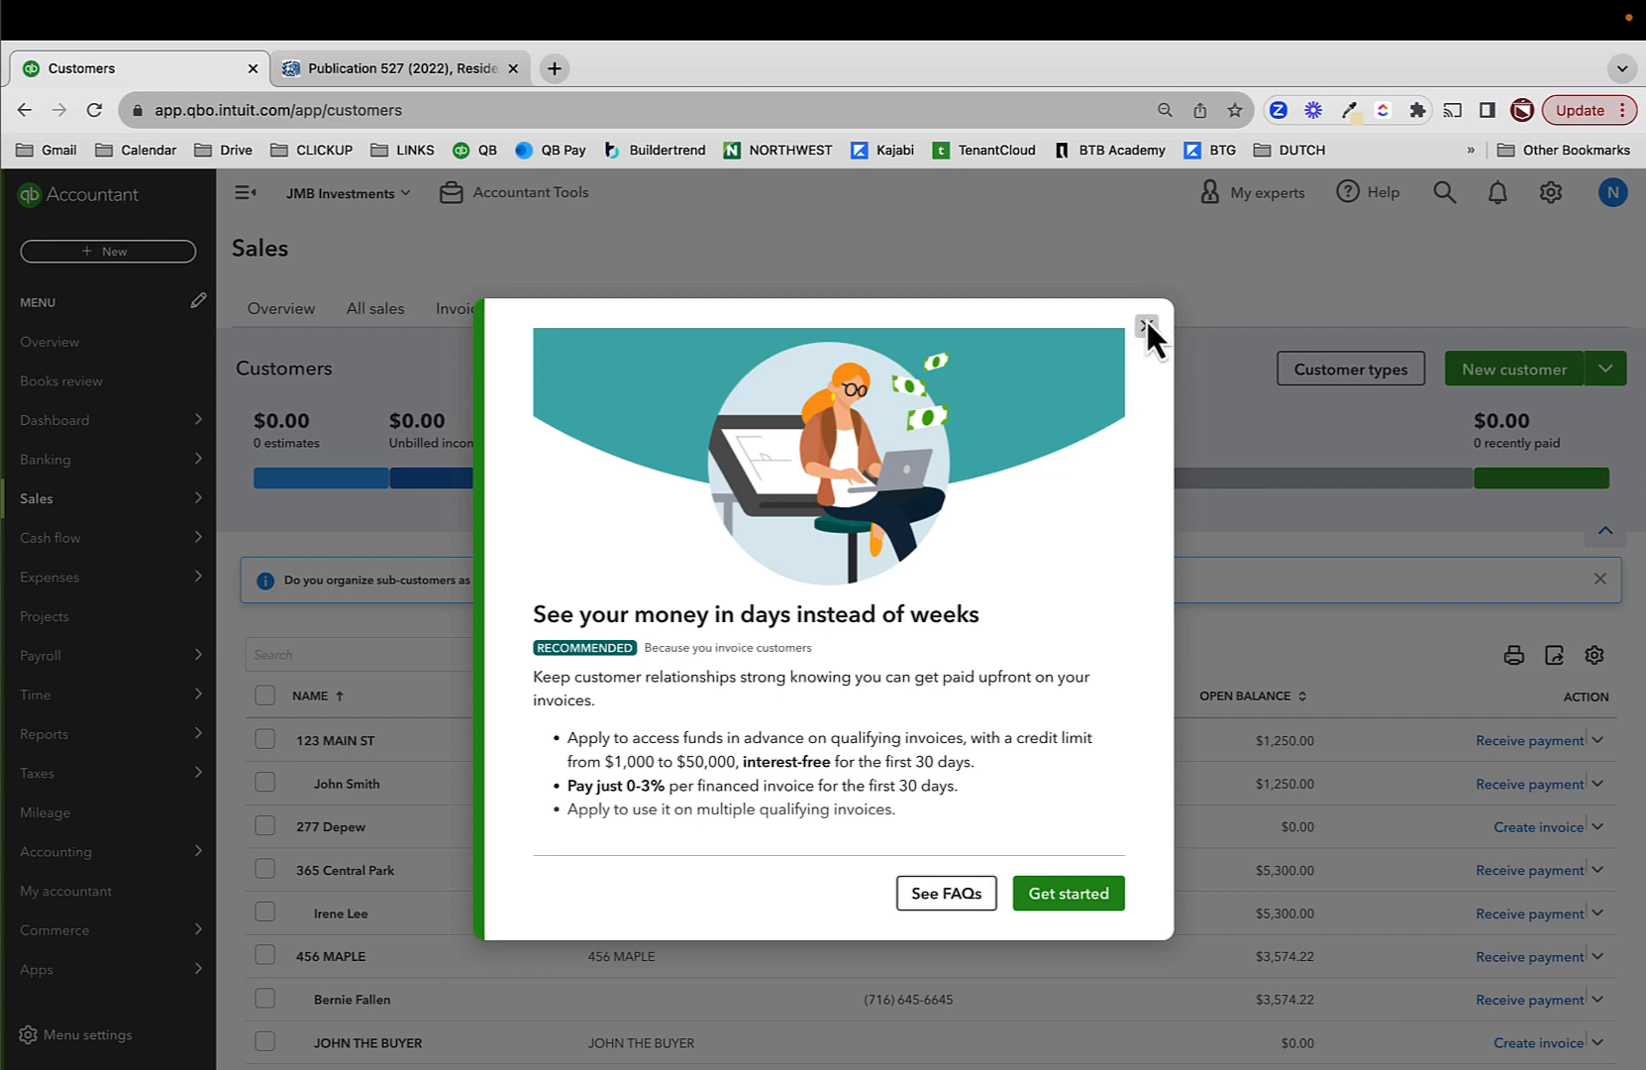
{"action": "left_click", "coordinate": [1146, 324]}
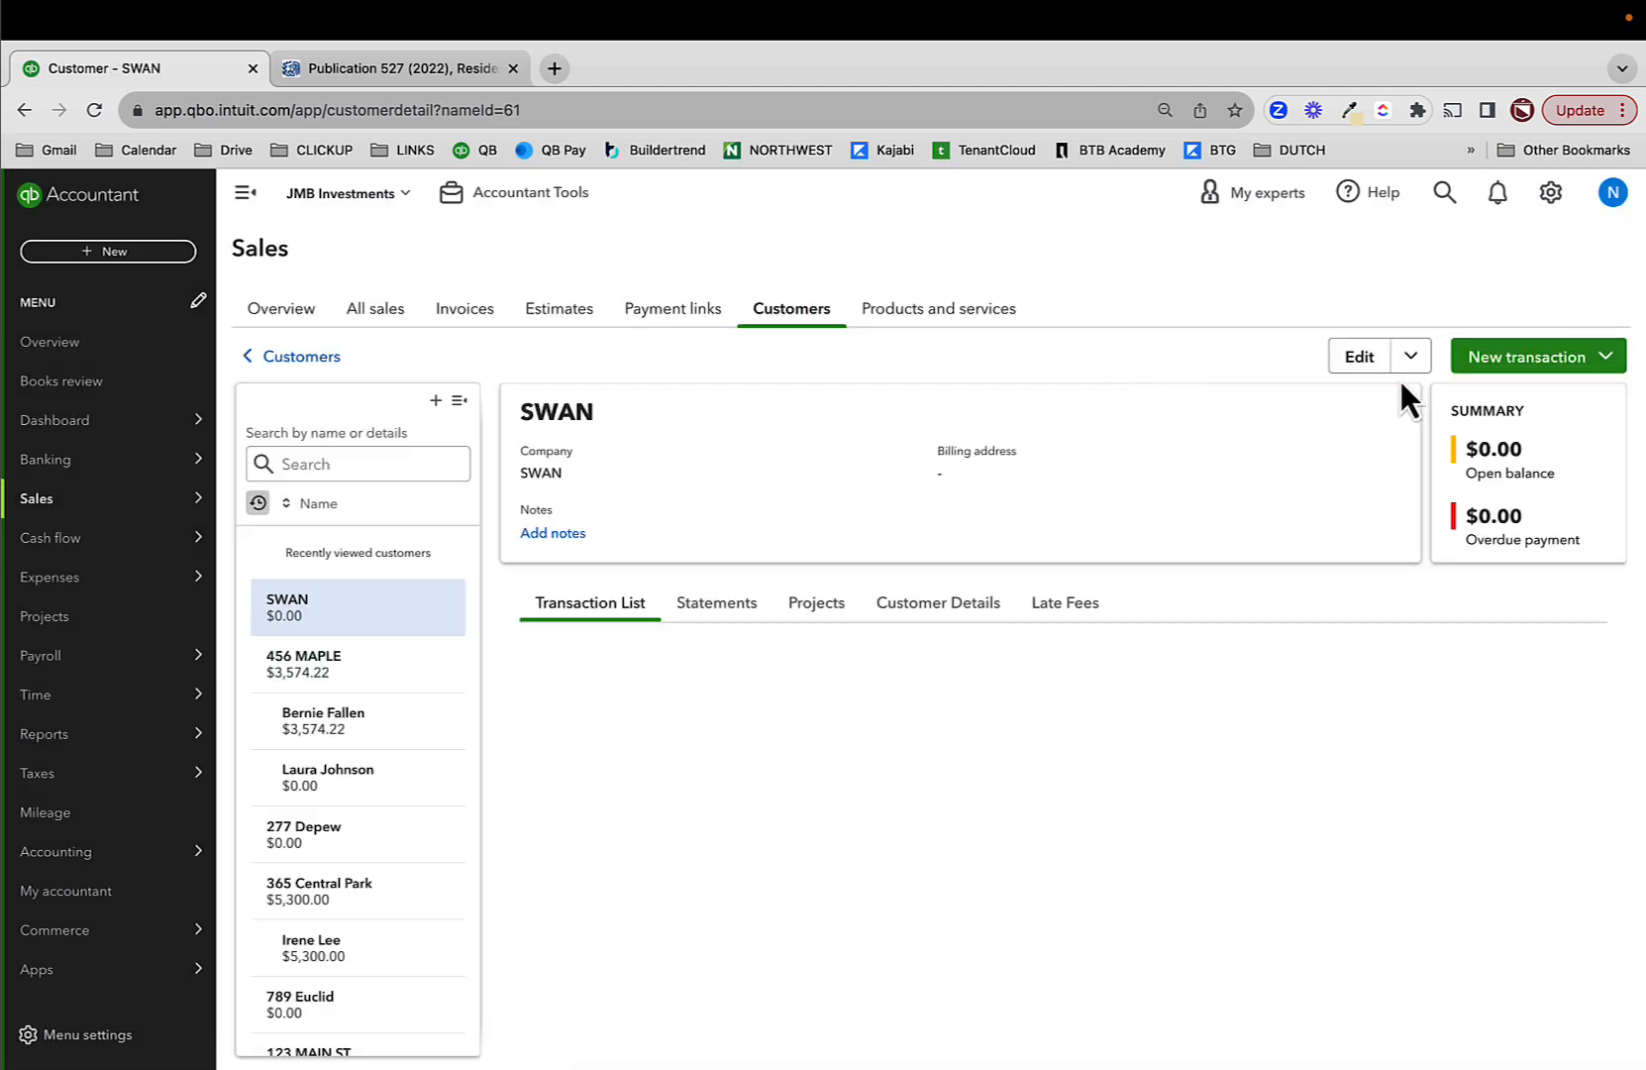
- Add a project named INITIAL RENOVATION to the SWAN customer and save it
{"action": "left_click", "coordinate": [797, 606]}
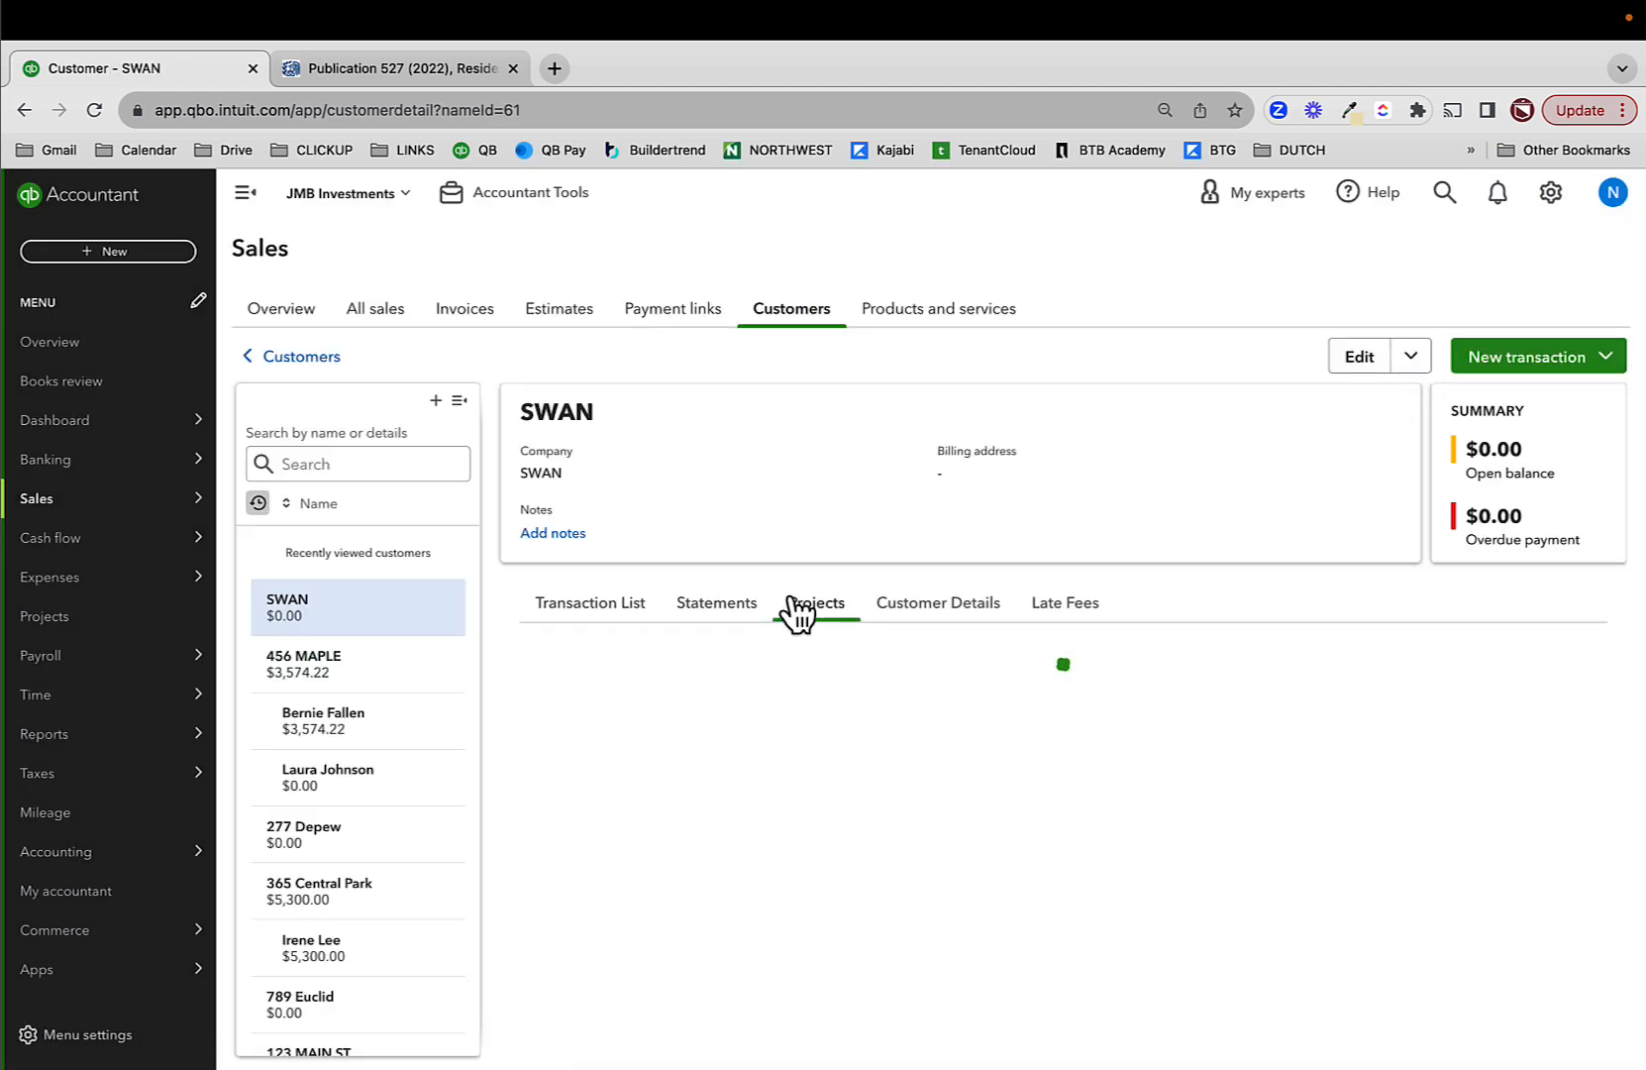
{"action": "left_click", "coordinate": [1534, 666]}
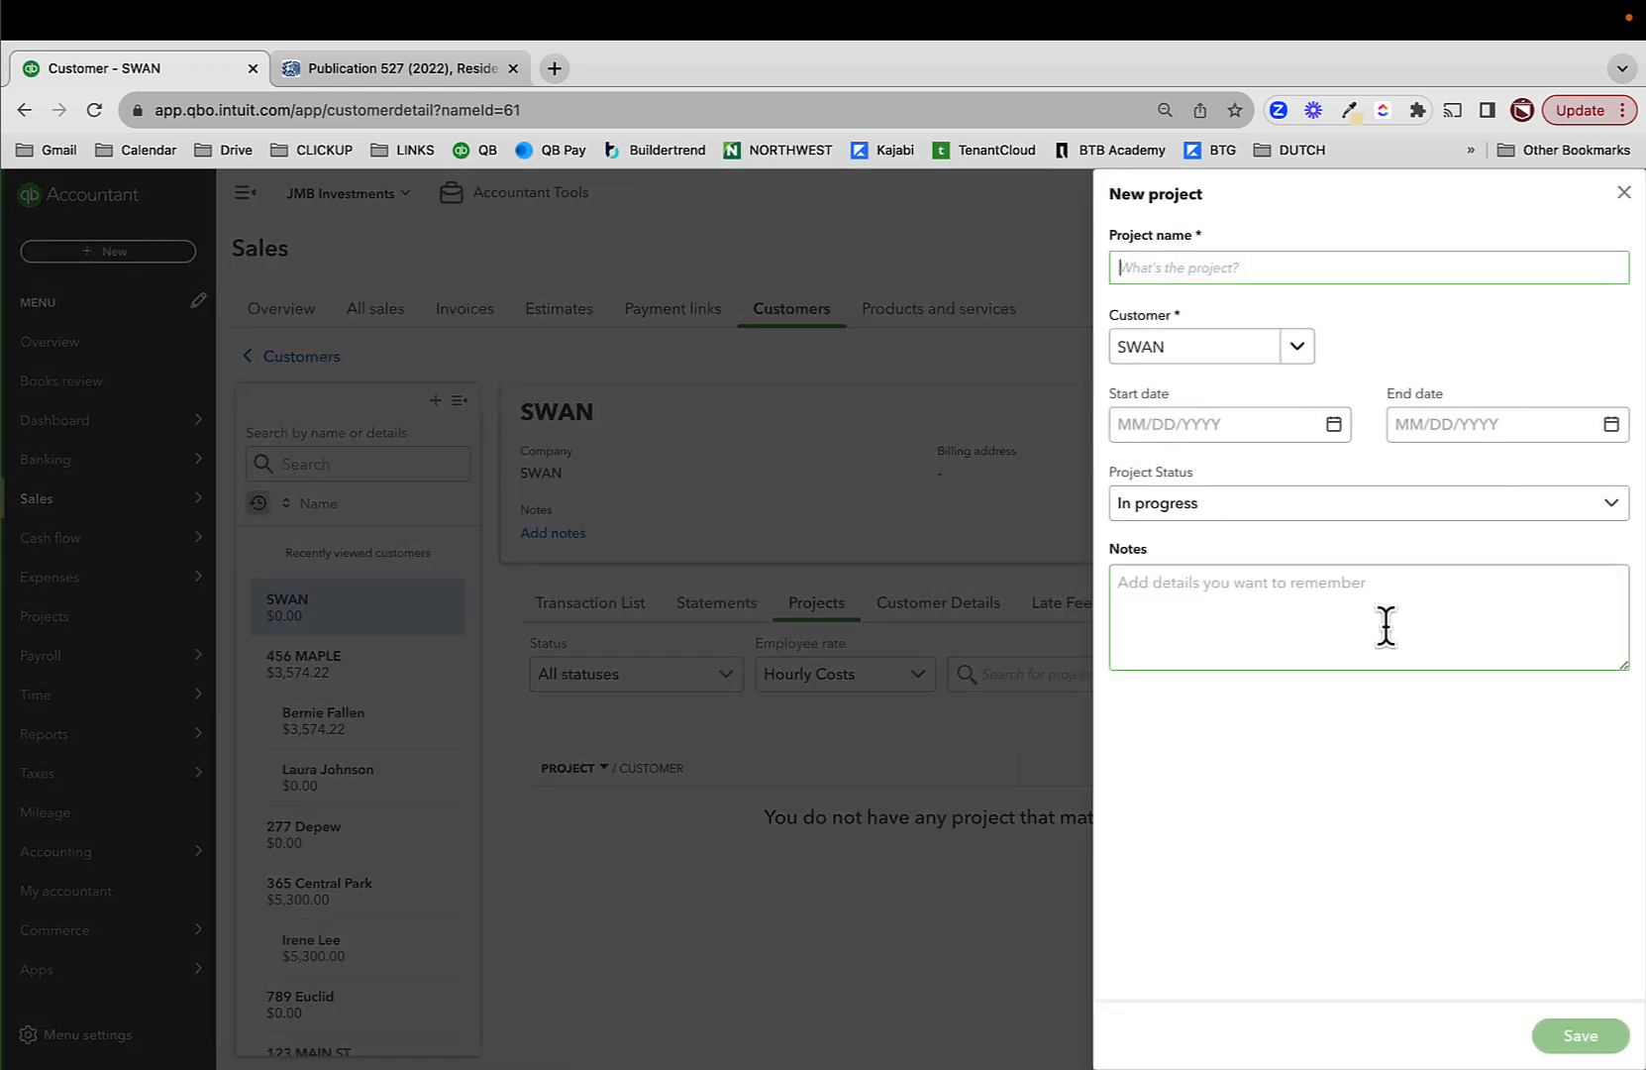
{"action": "type", "text": "INITIAL RENOVATION"}
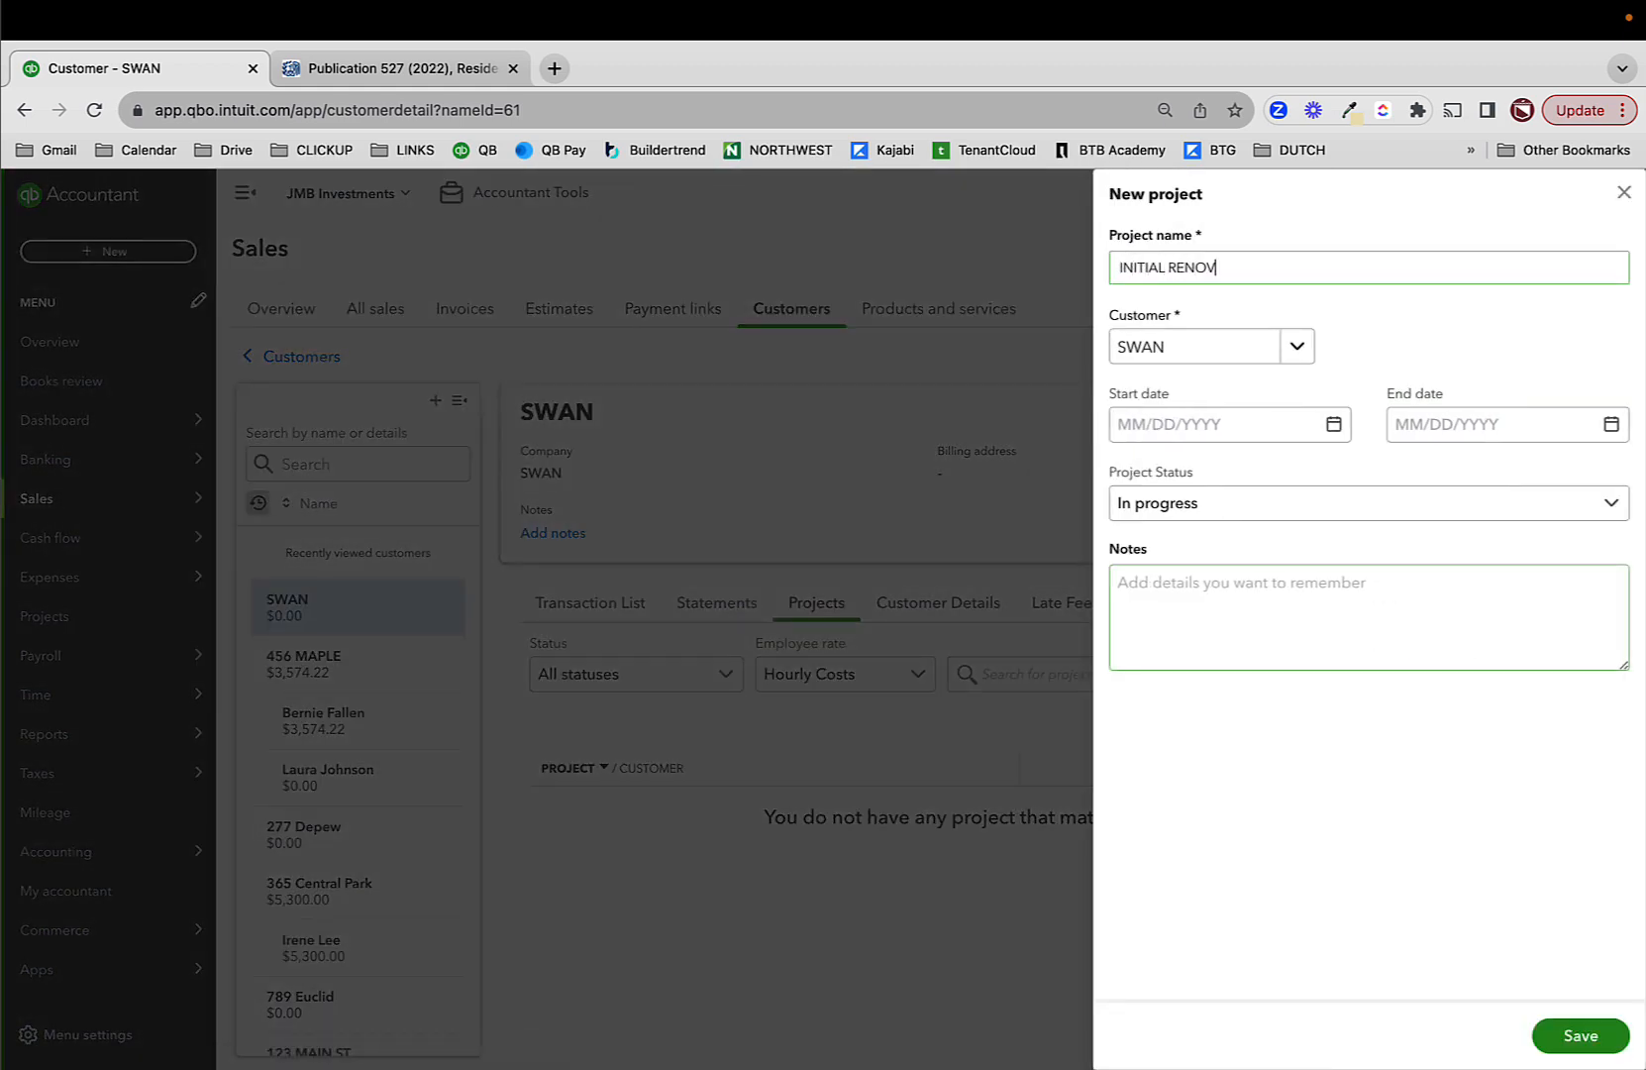
{"action": "left_click", "coordinate": [1577, 1048]}
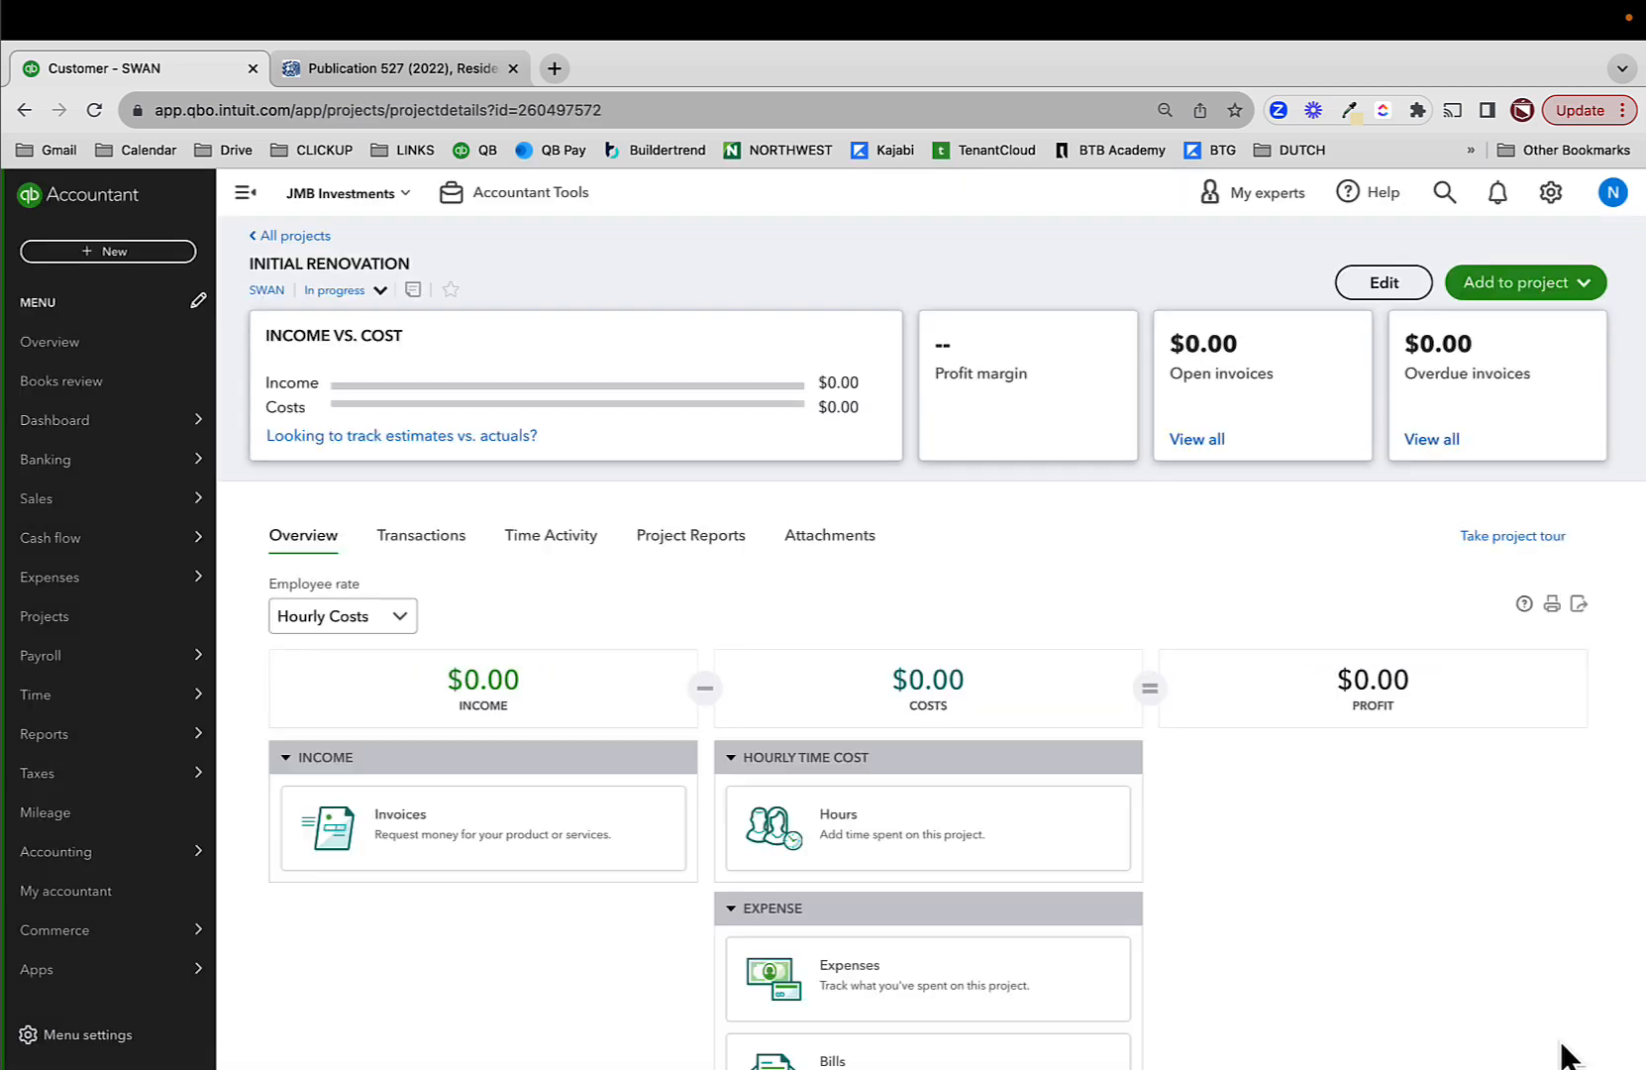
- Return to the SWAN customer and add a second project named UNIT B RENOVATION
{"action": "left_click", "coordinate": [268, 290]}
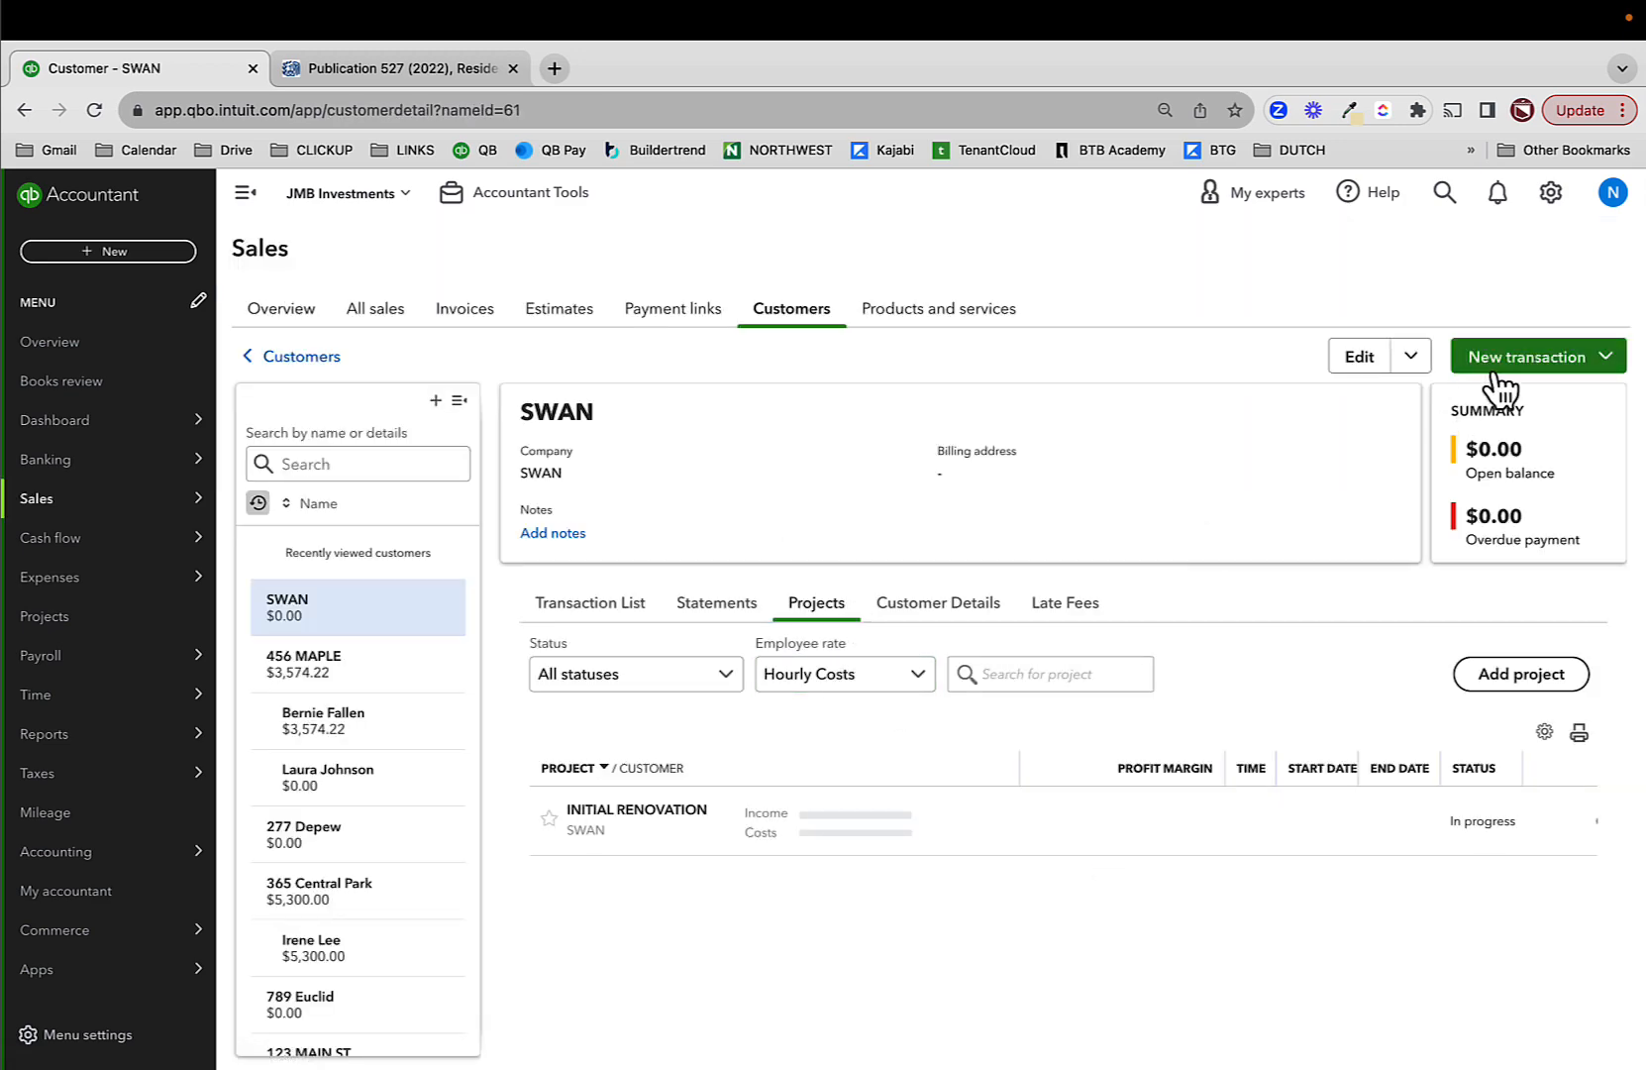
{"action": "left_click", "coordinate": [1539, 683]}
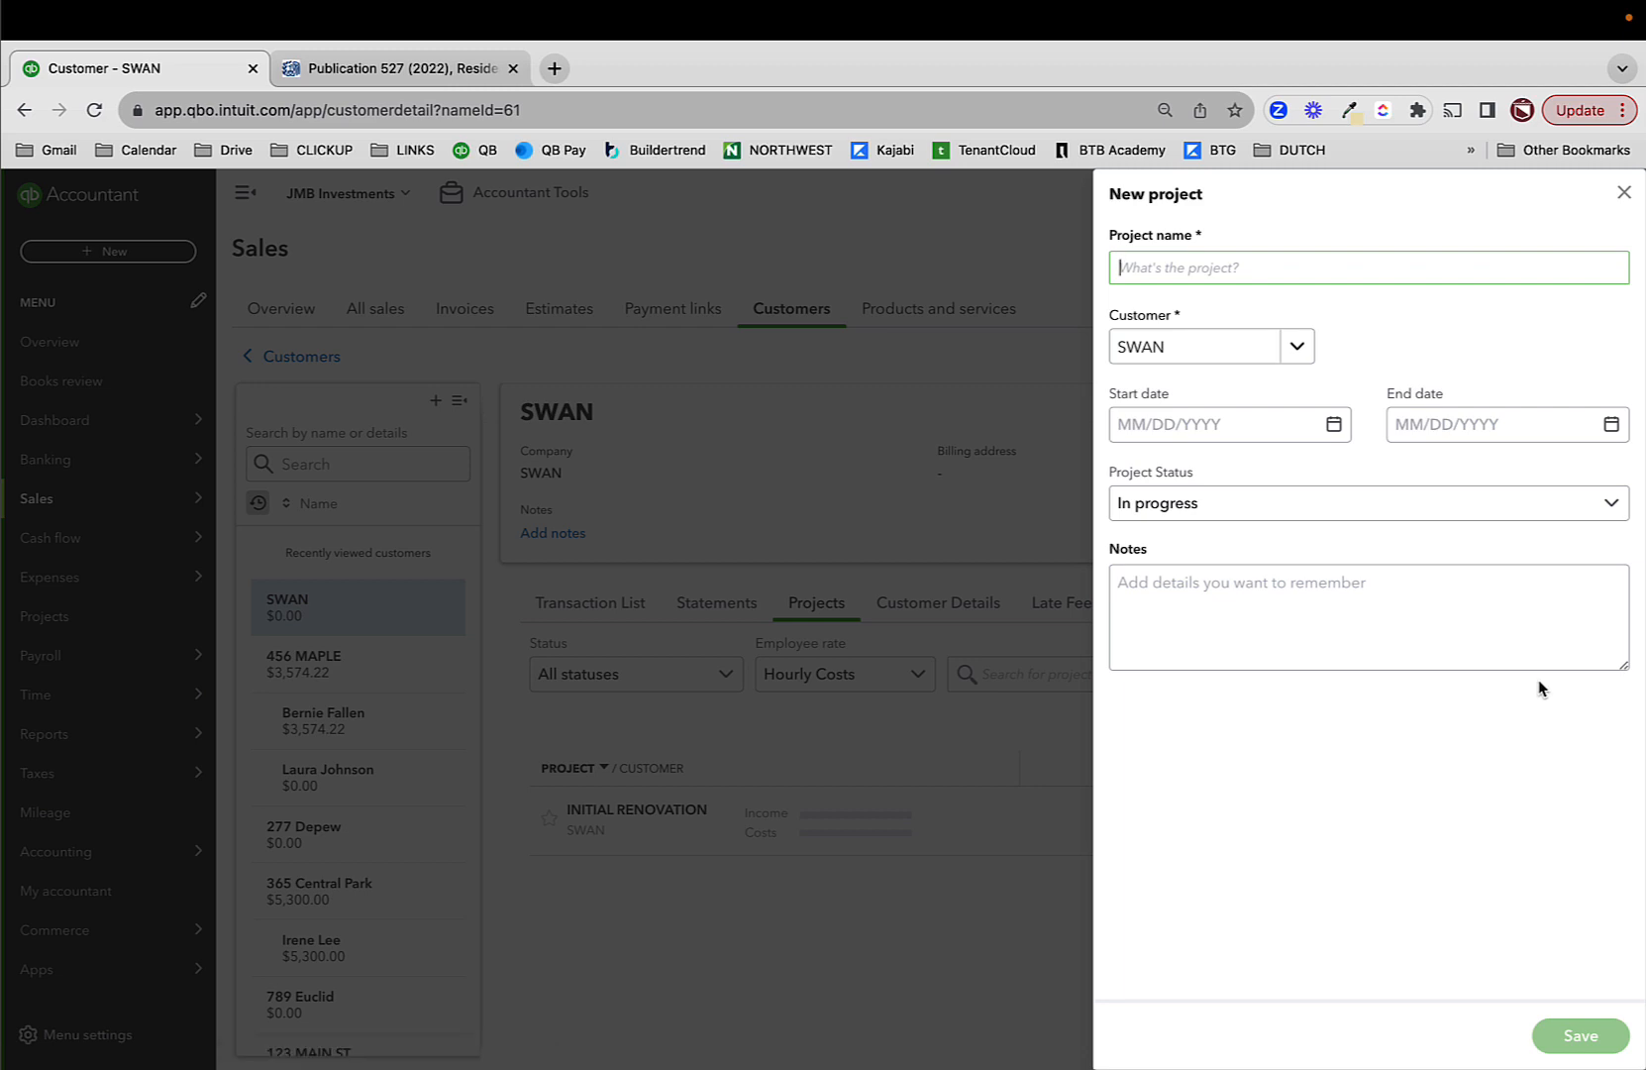
{"action": "type", "text": "UNIT B RENOVATION"}
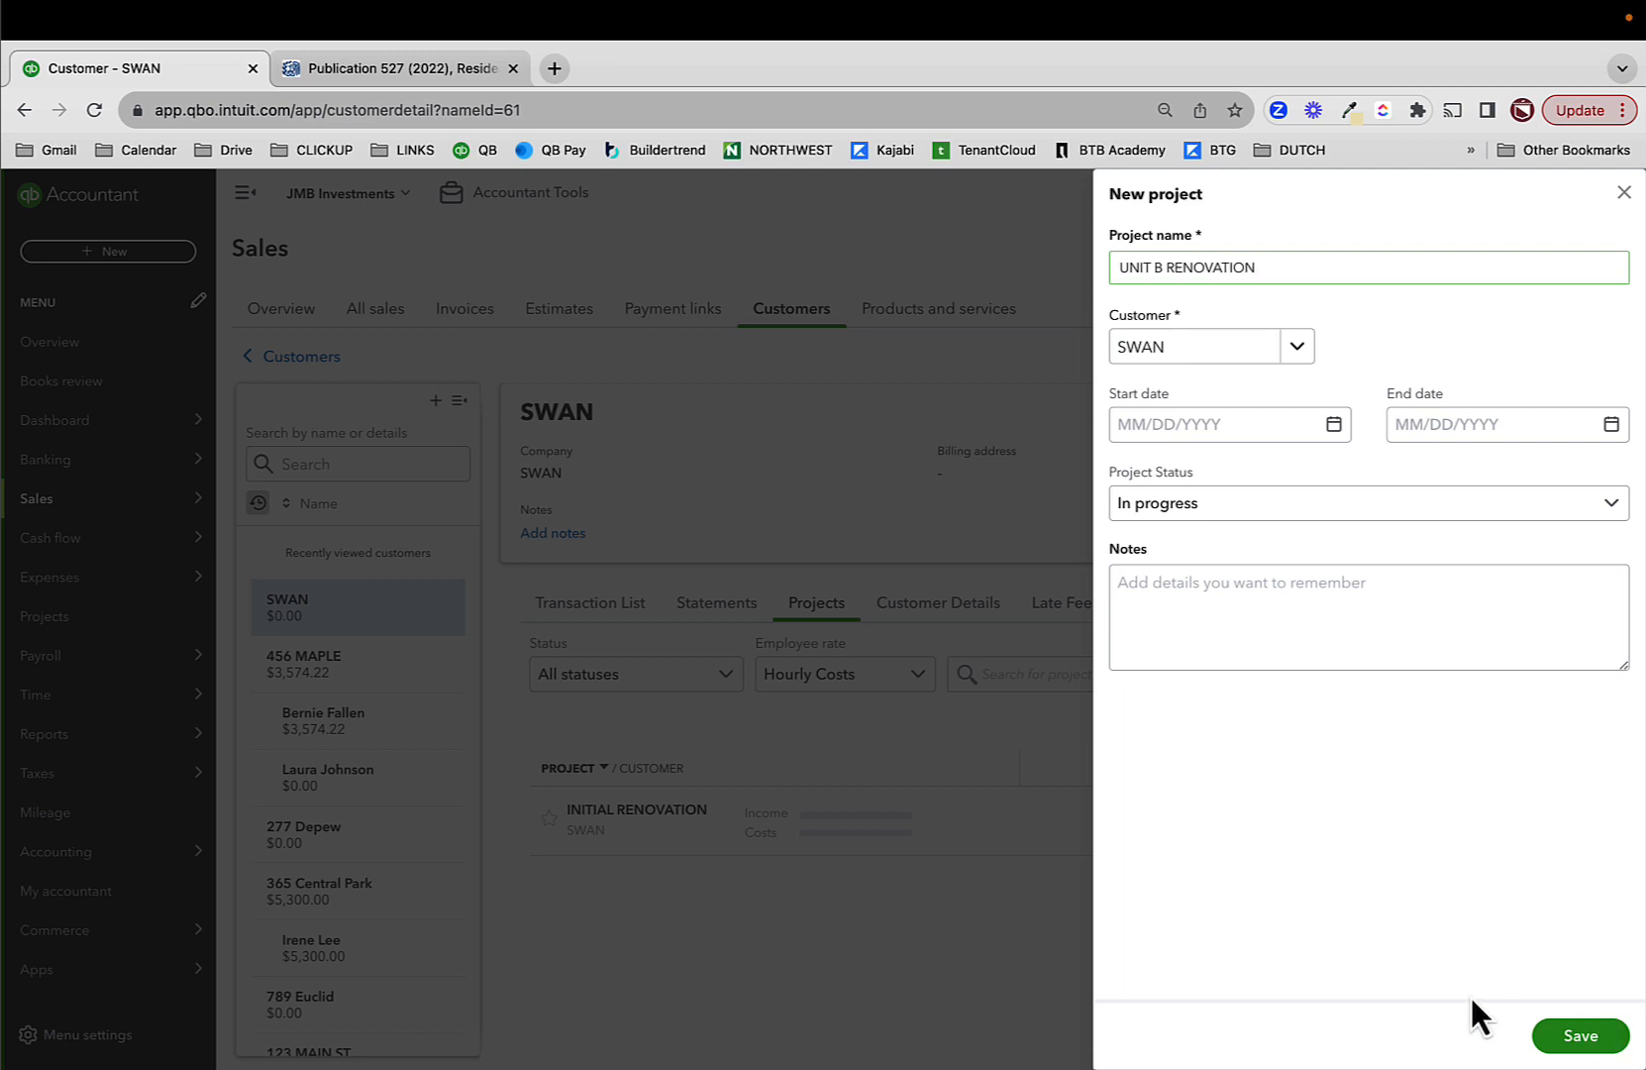
{"action": "left_click", "coordinate": [1585, 1040]}
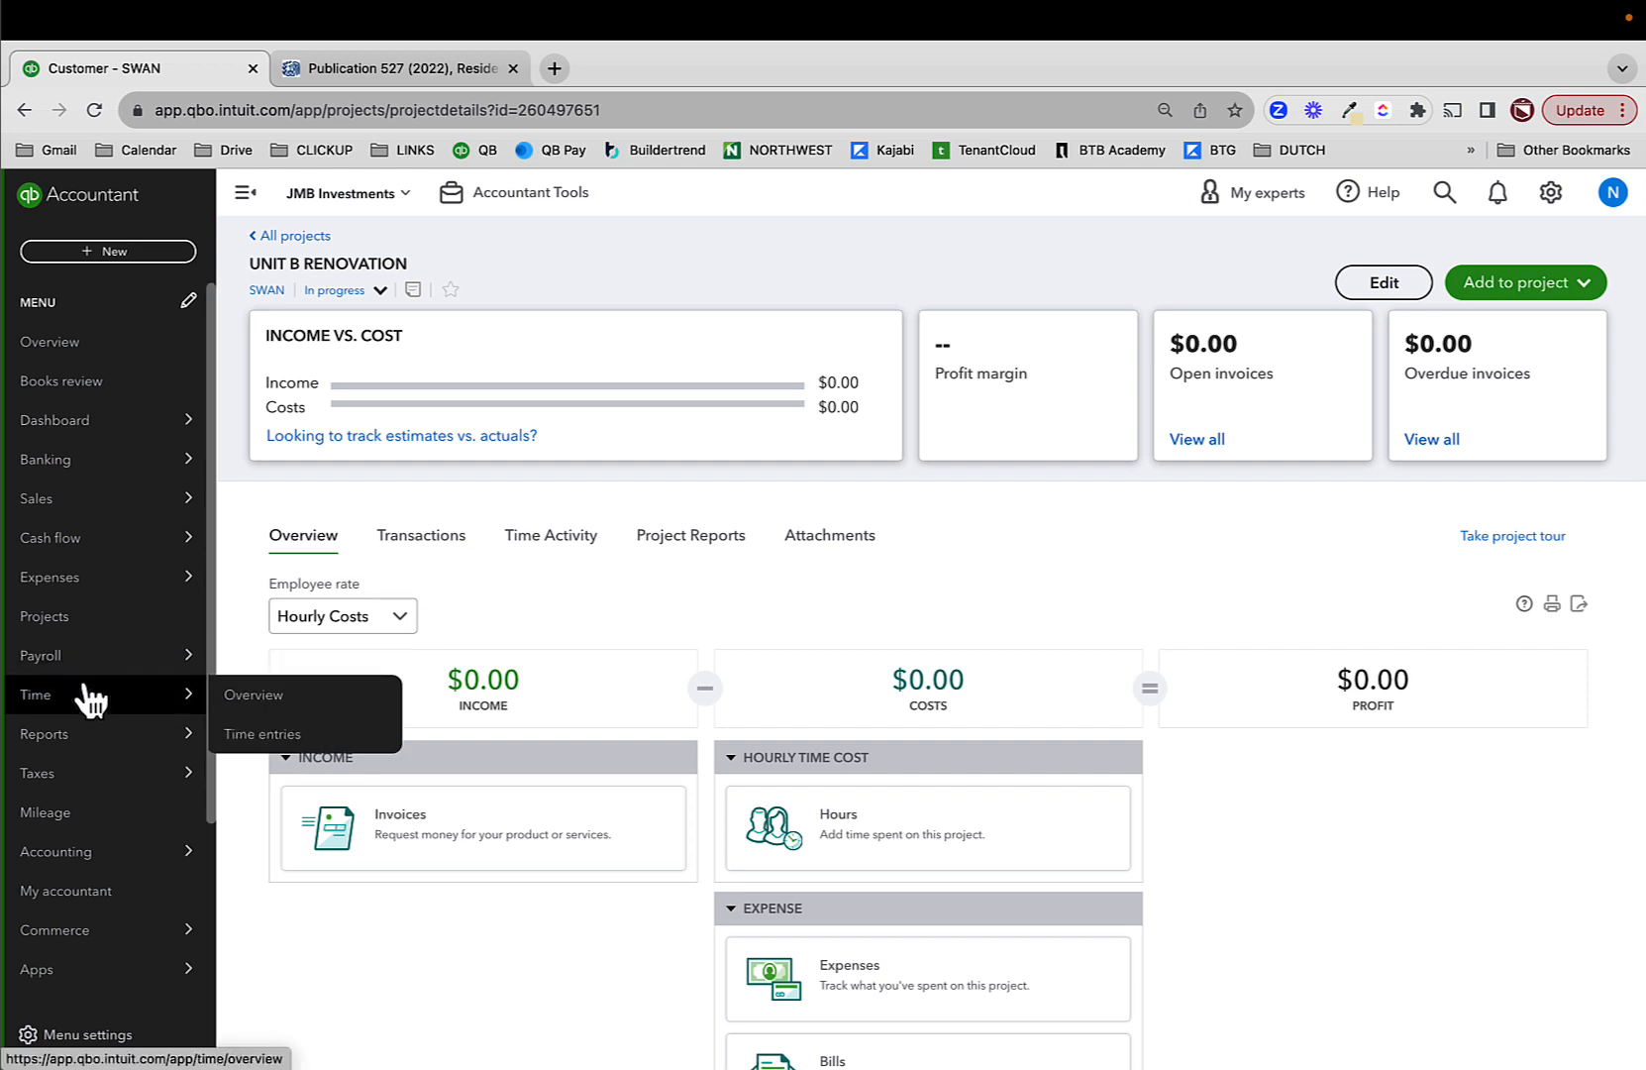
- Open the Balance Sheet - 2018 custom report and drill into its 4 CapEx balance
{"action": "mouse_move", "coordinate": [71, 728]}
{"action": "left_click", "coordinate": [231, 735]}
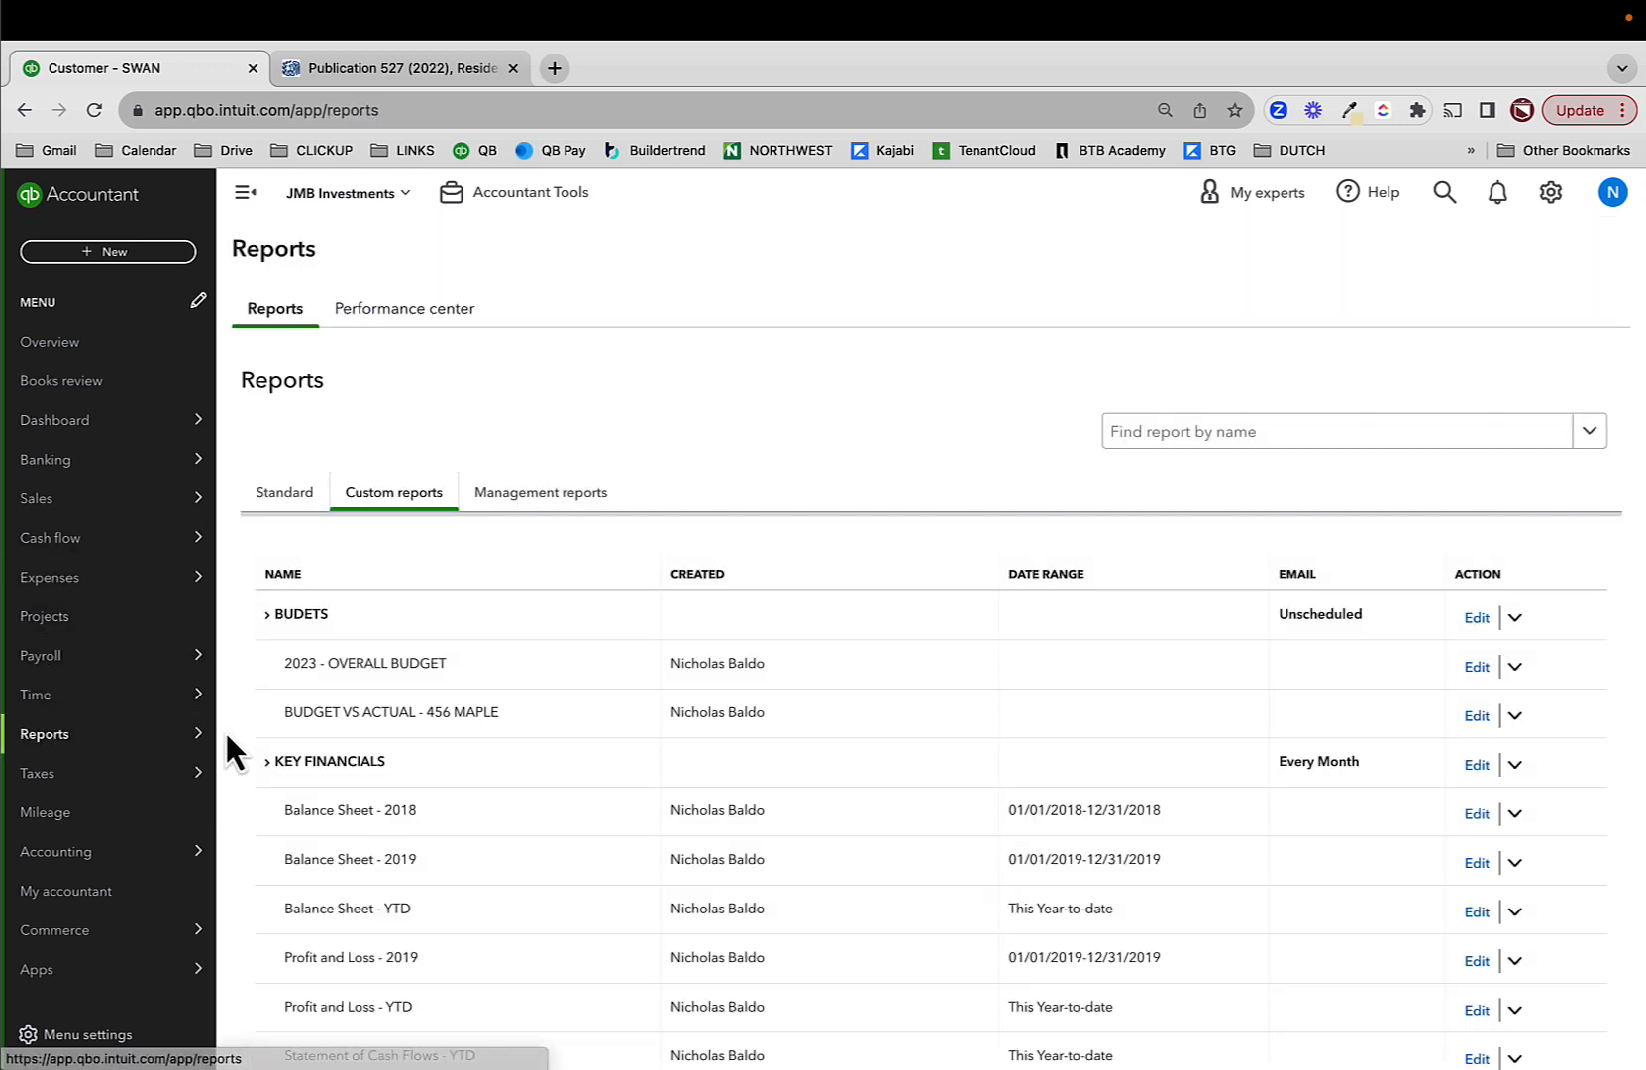
{"action": "left_click", "coordinate": [363, 813]}
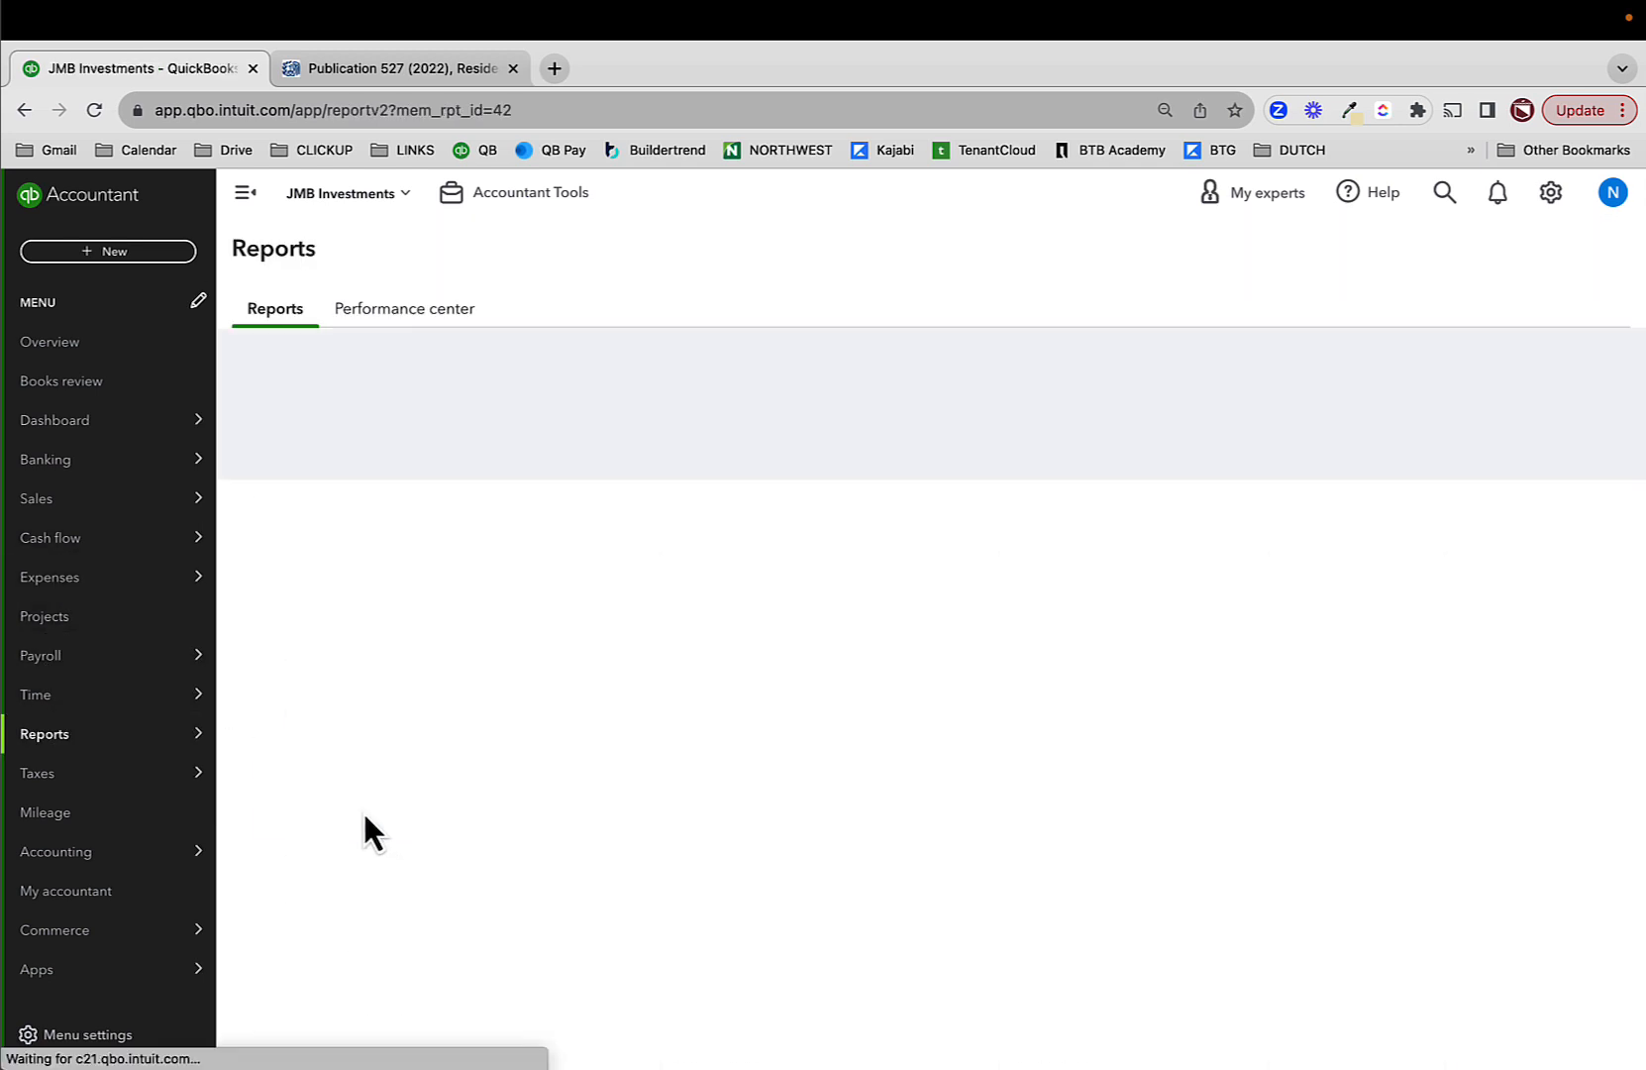
{"action": "scroll", "coordinate": [1052, 804], "scroll_direction": "down", "scroll_amount": 15}
{"action": "scroll", "coordinate": [1201, 709], "scroll_direction": "up", "scroll_amount": 3}
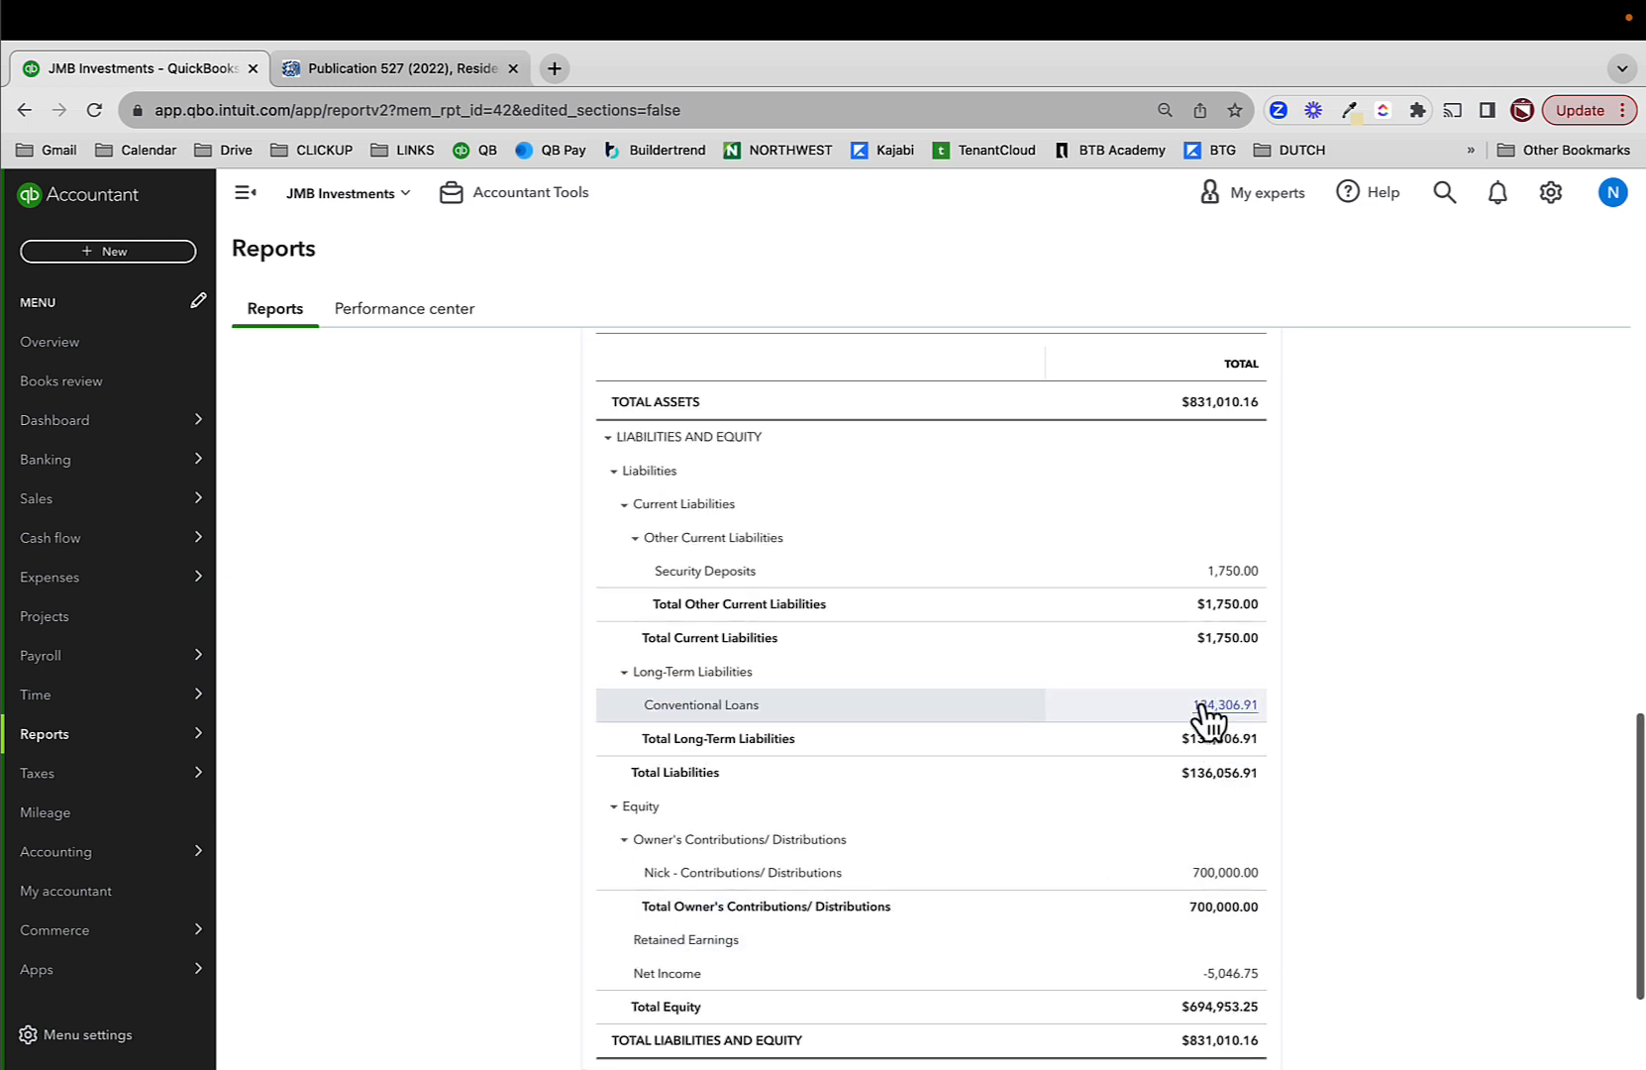
{"action": "scroll", "coordinate": [1201, 709], "scroll_direction": "down", "scroll_amount": 3}
{"action": "scroll", "coordinate": [1202, 709], "scroll_direction": "up", "scroll_amount": 3}
{"action": "scroll", "coordinate": [1200, 702], "scroll_direction": "up", "scroll_amount": 1}
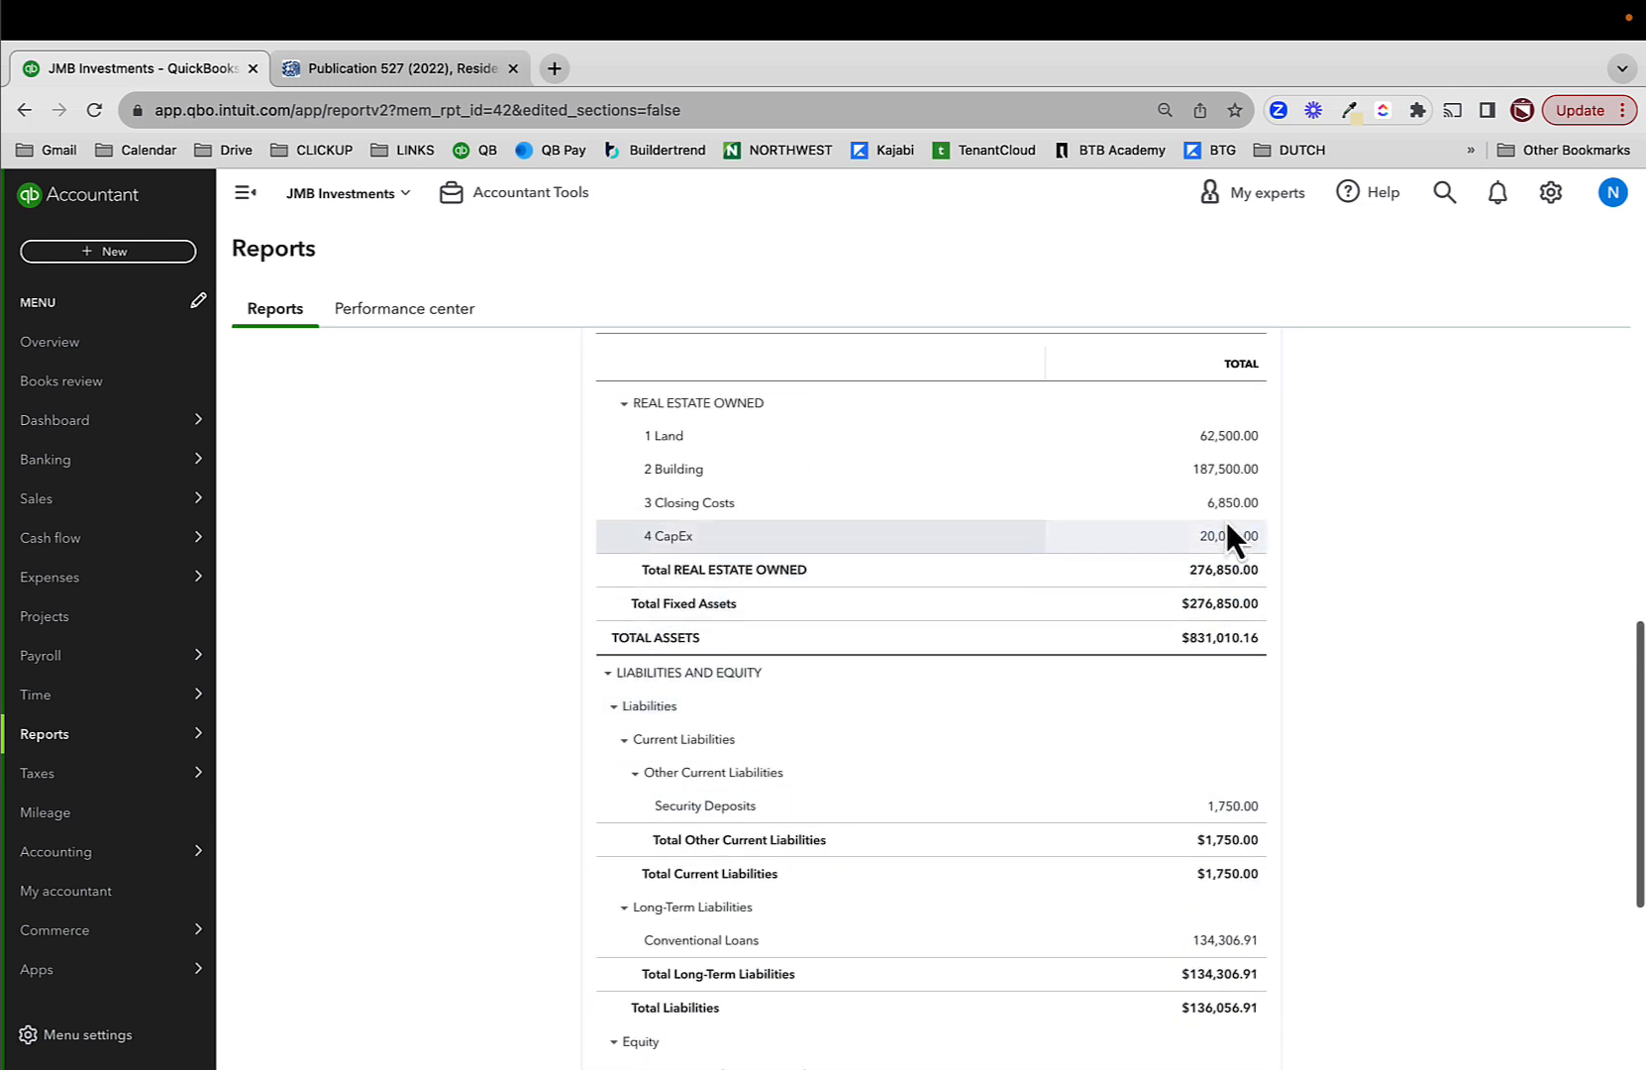
{"action": "left_click", "coordinate": [1224, 538]}
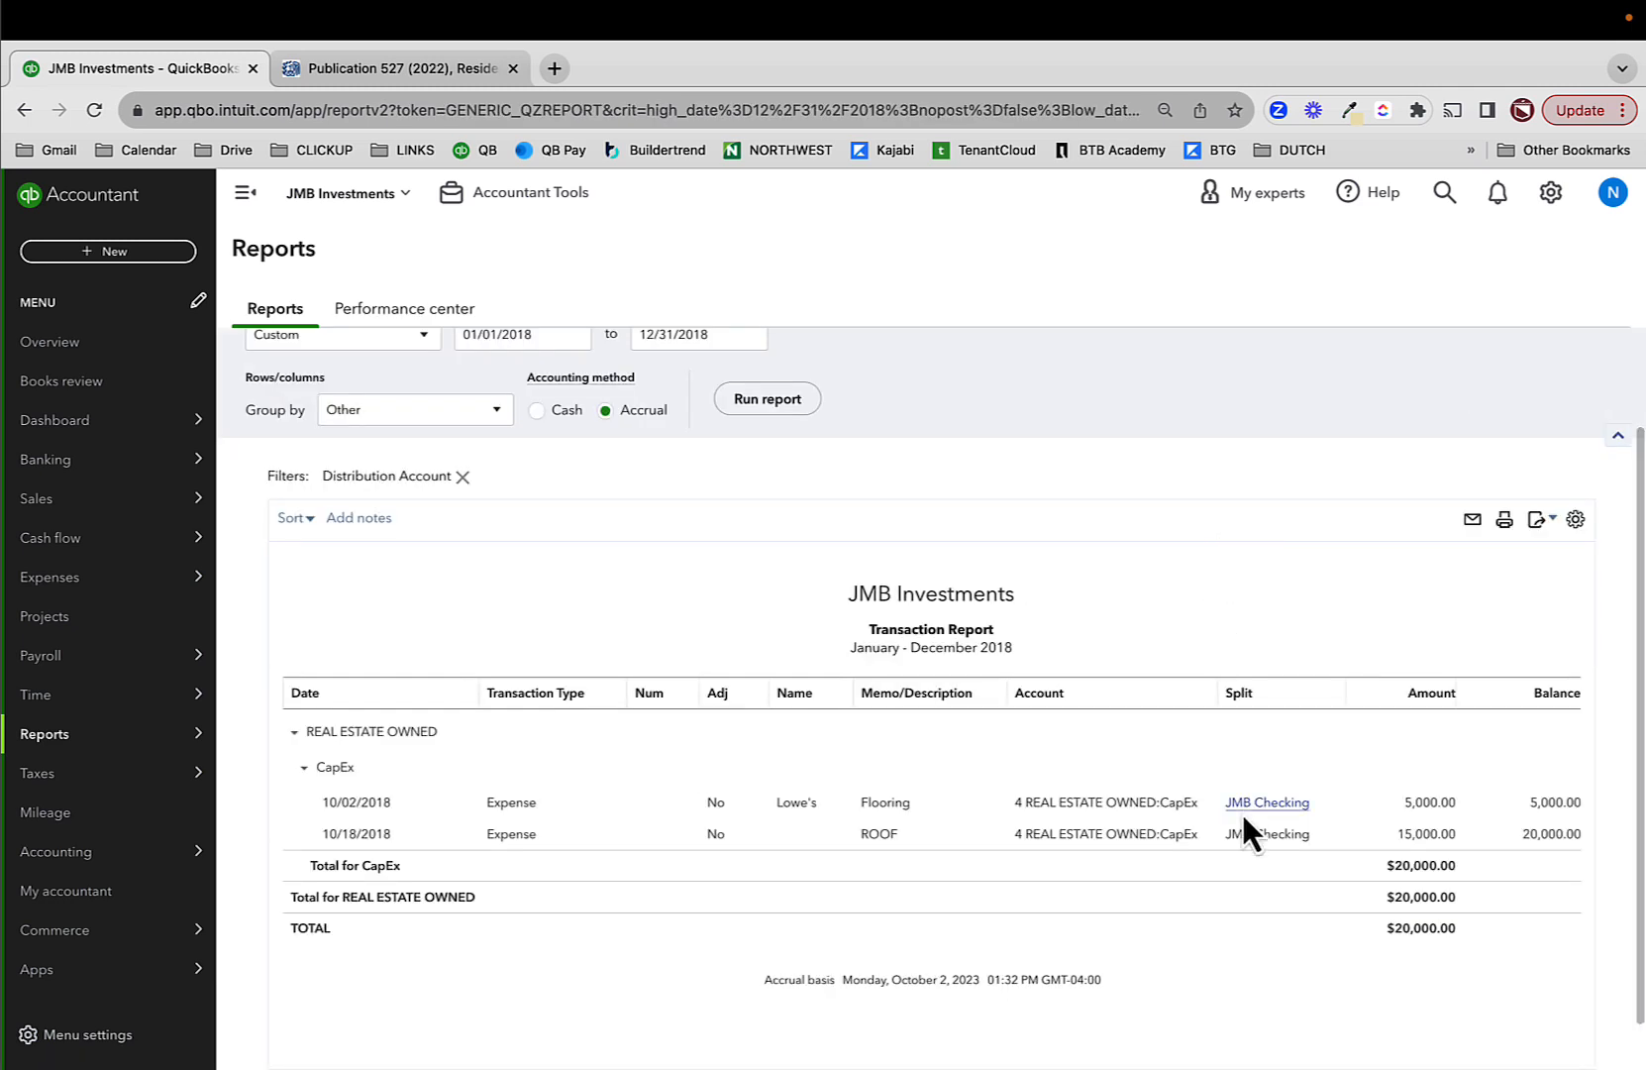
- Open the 10/02/2018 flooring expense, assign its line to SWAN's INITIAL RENOVATION project, and save and close it
{"action": "left_click", "coordinate": [1137, 804]}
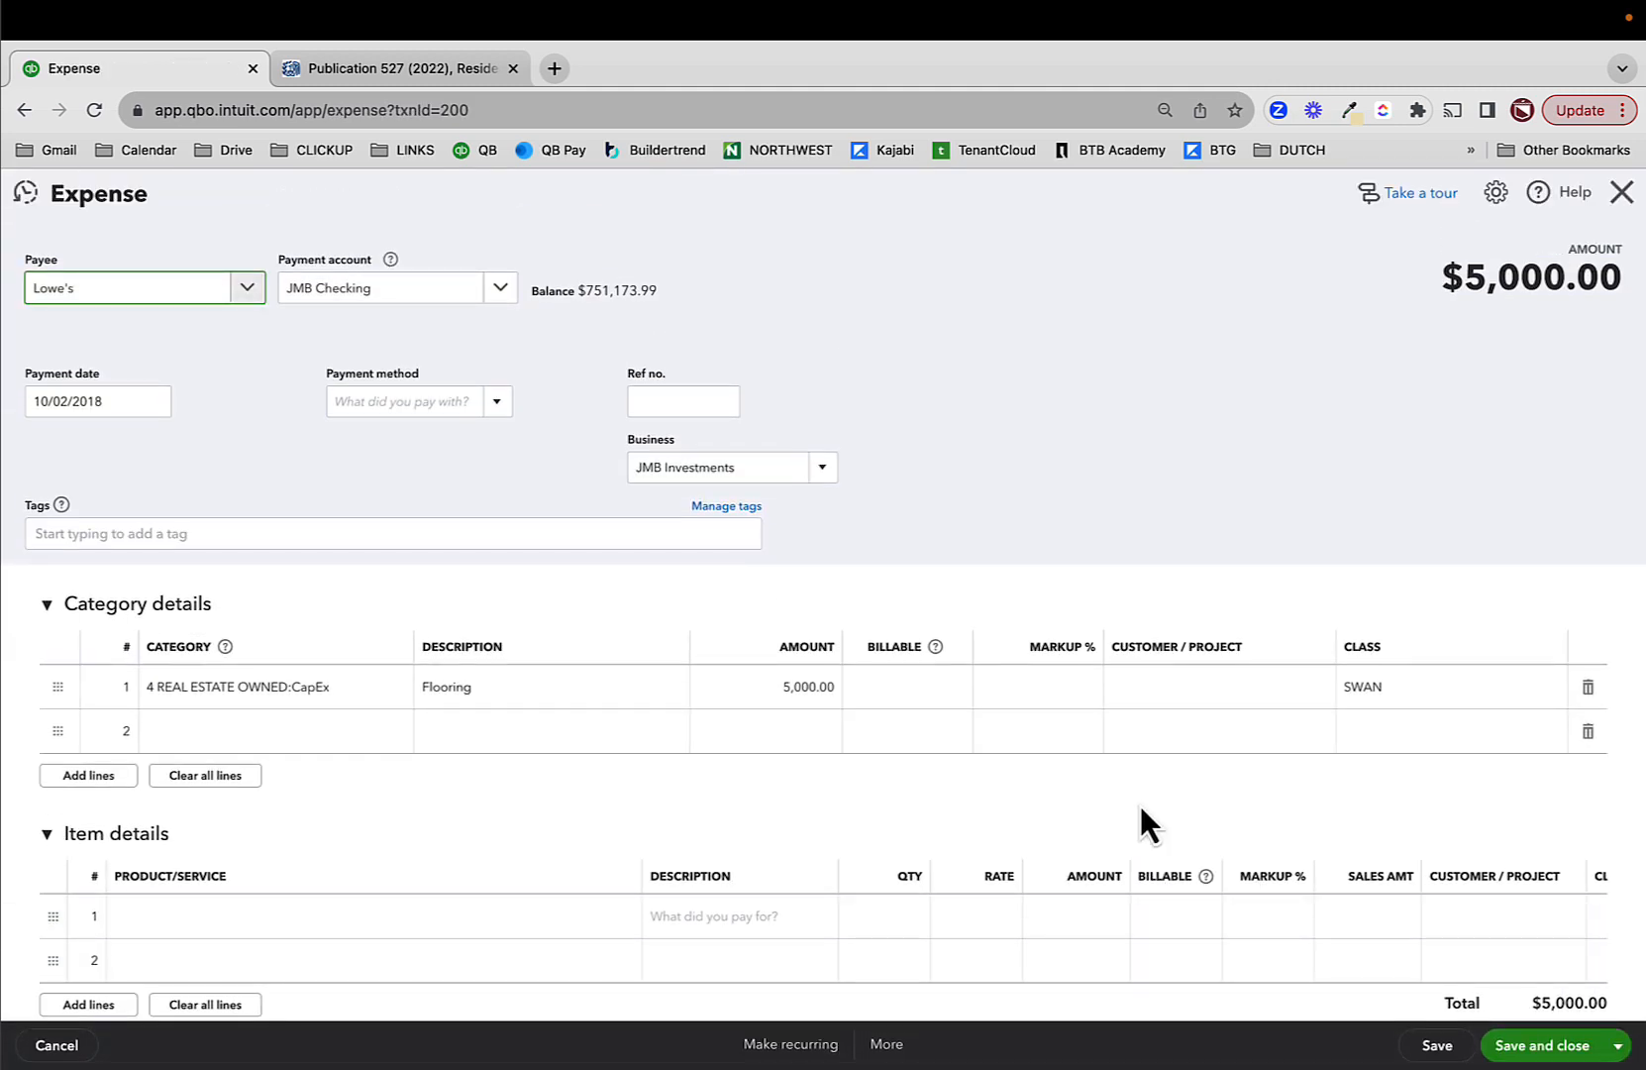
{"action": "left_click", "coordinate": [1211, 694]}
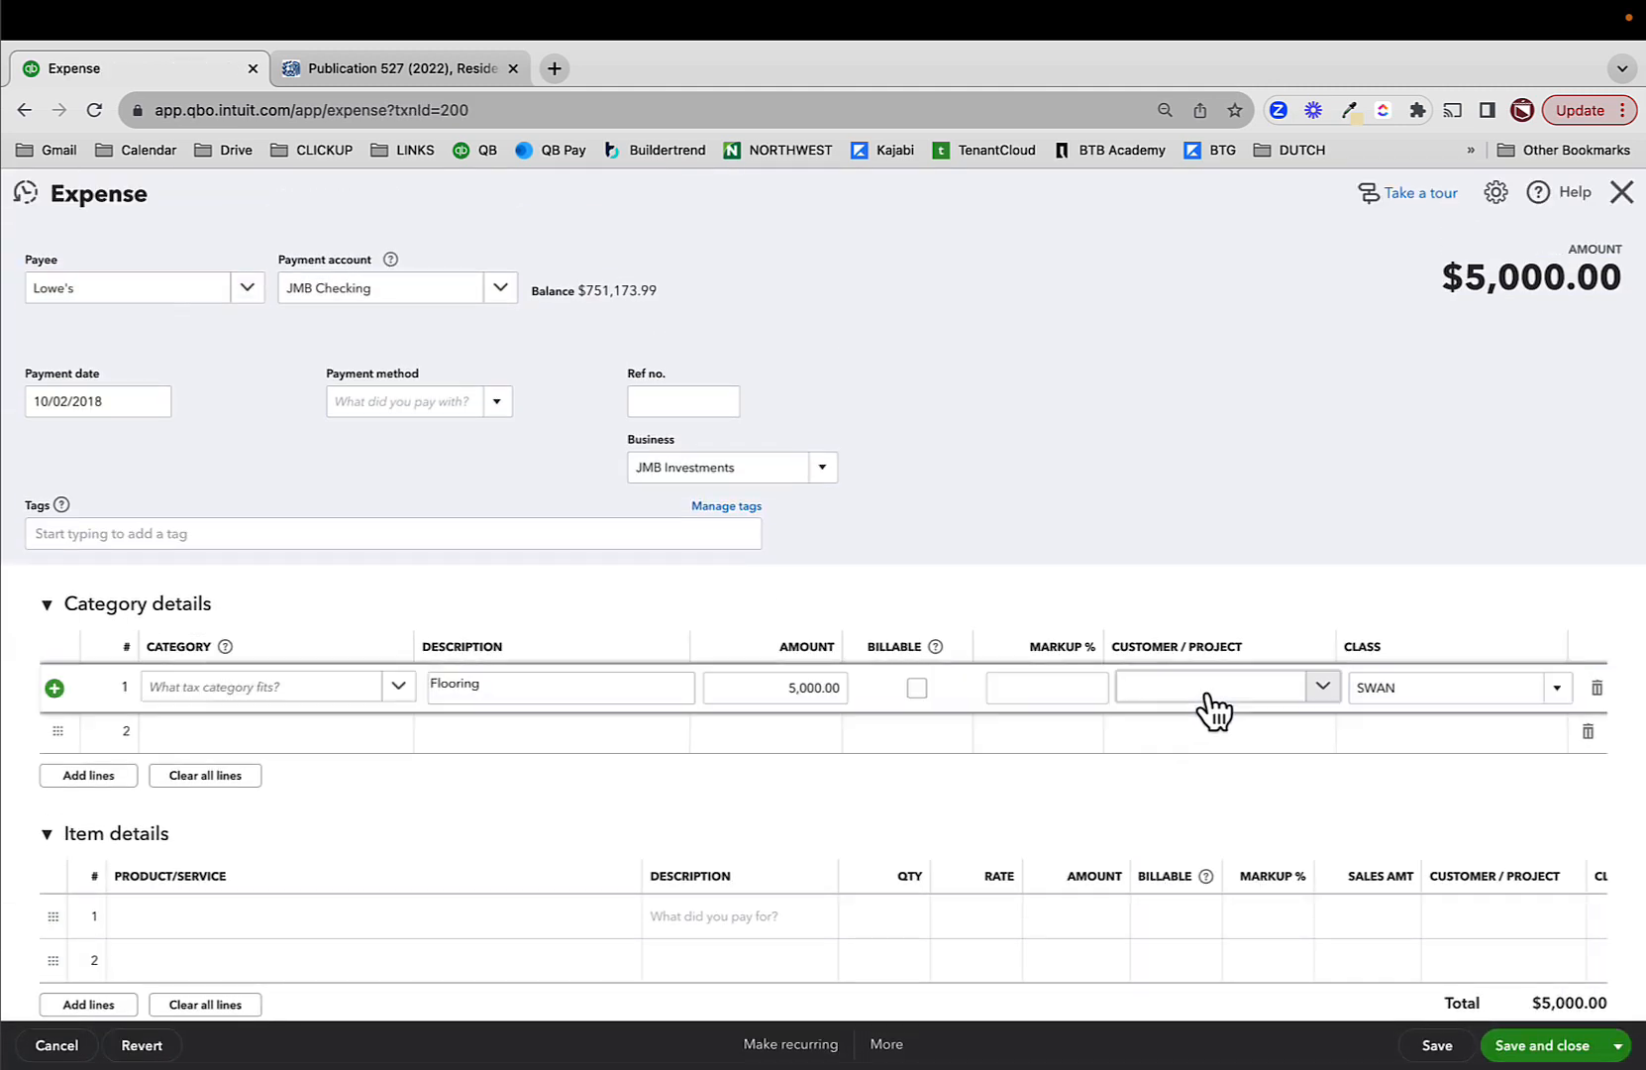
{"action": "type", "text": "SWA"}
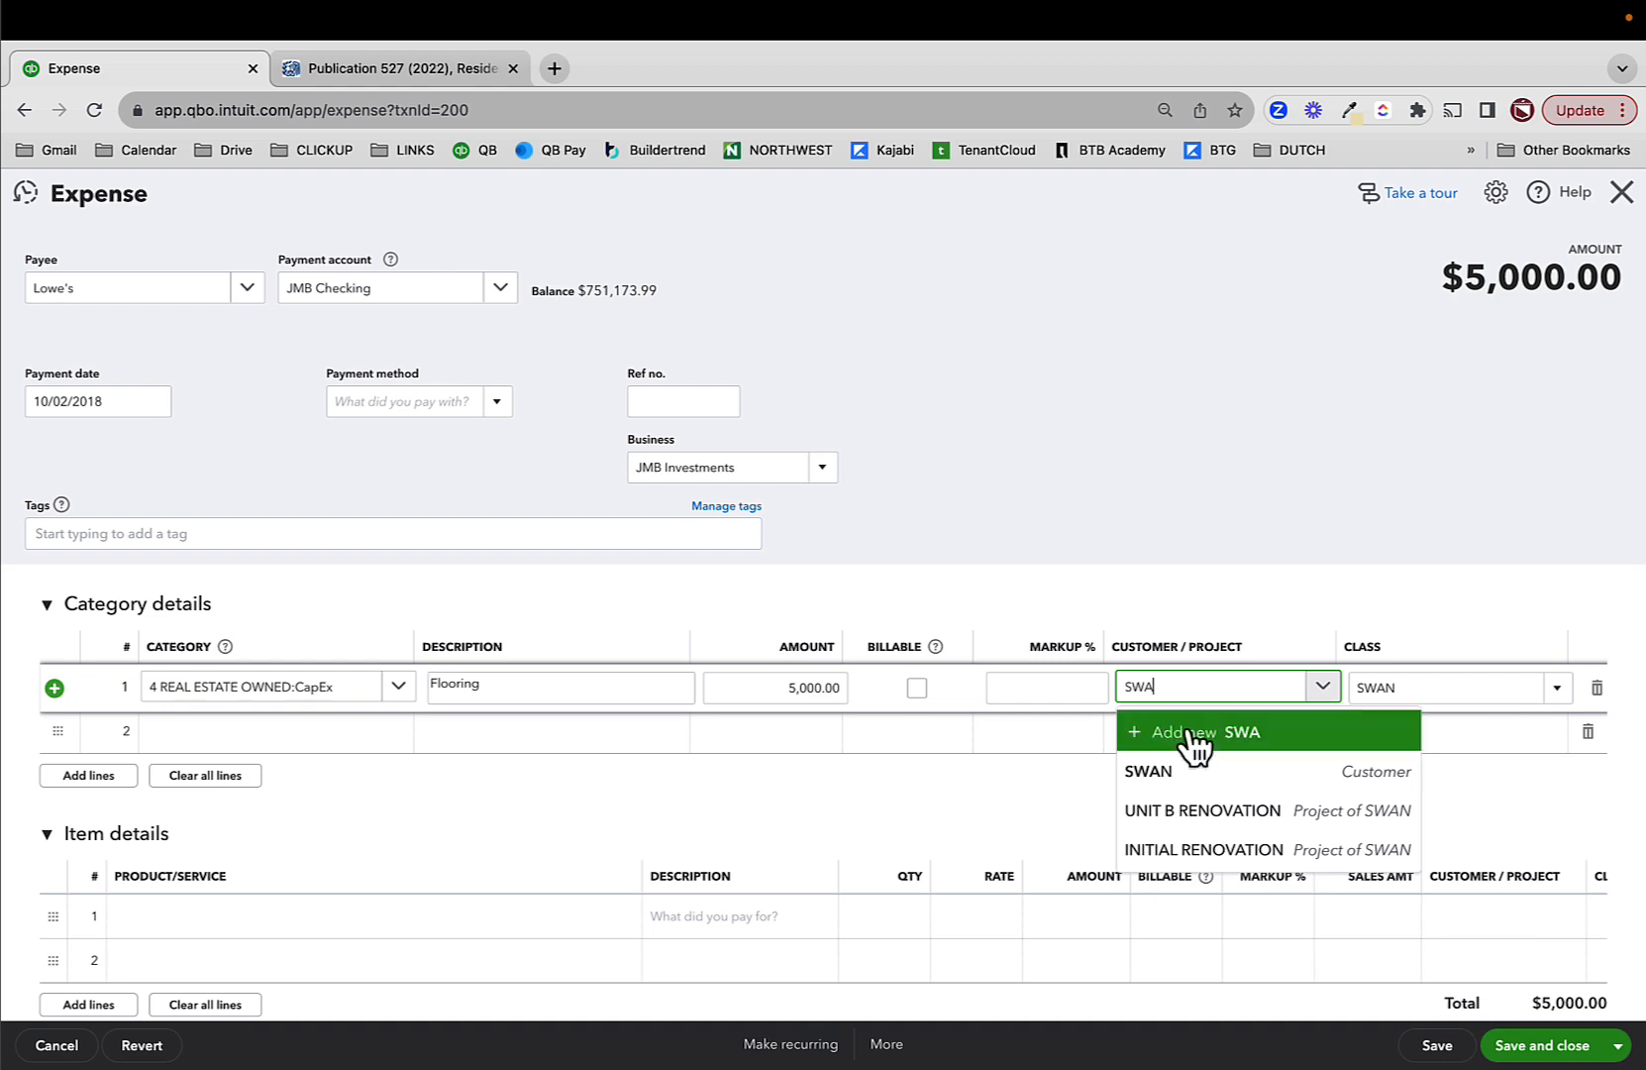
{"action": "left_click", "coordinate": [1194, 850]}
{"action": "left_click", "coordinate": [1216, 555]}
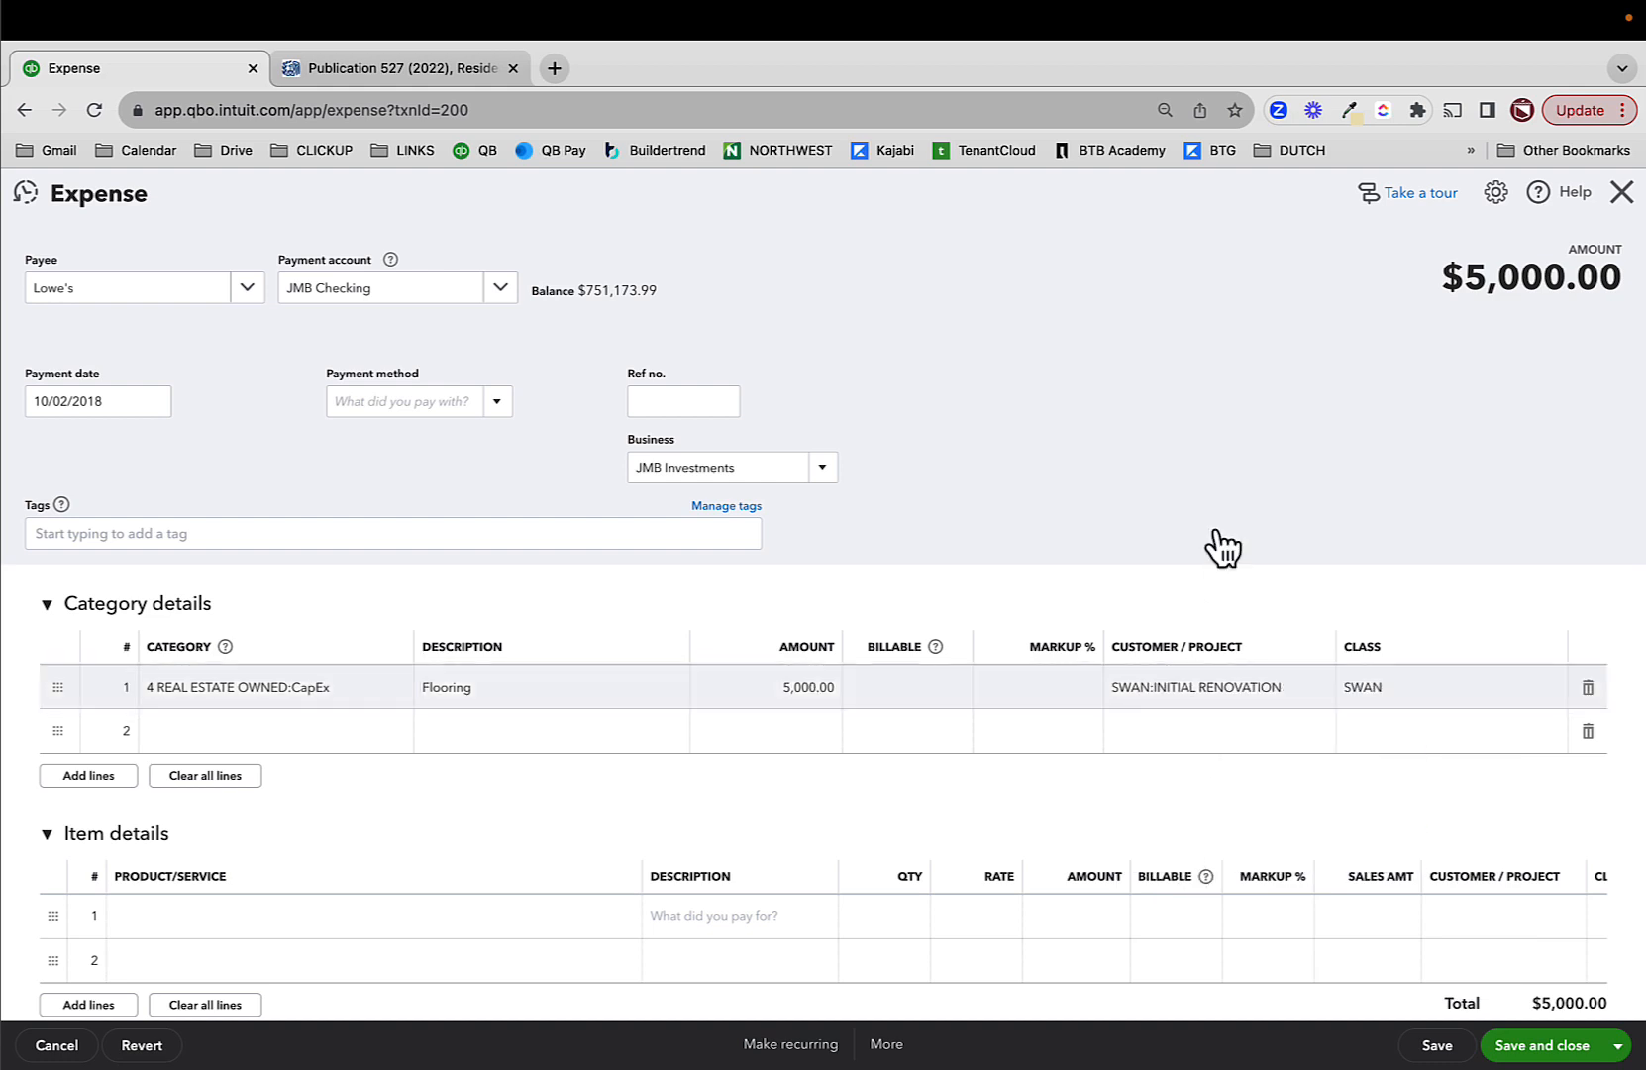
{"action": "left_click", "coordinate": [1552, 1053]}
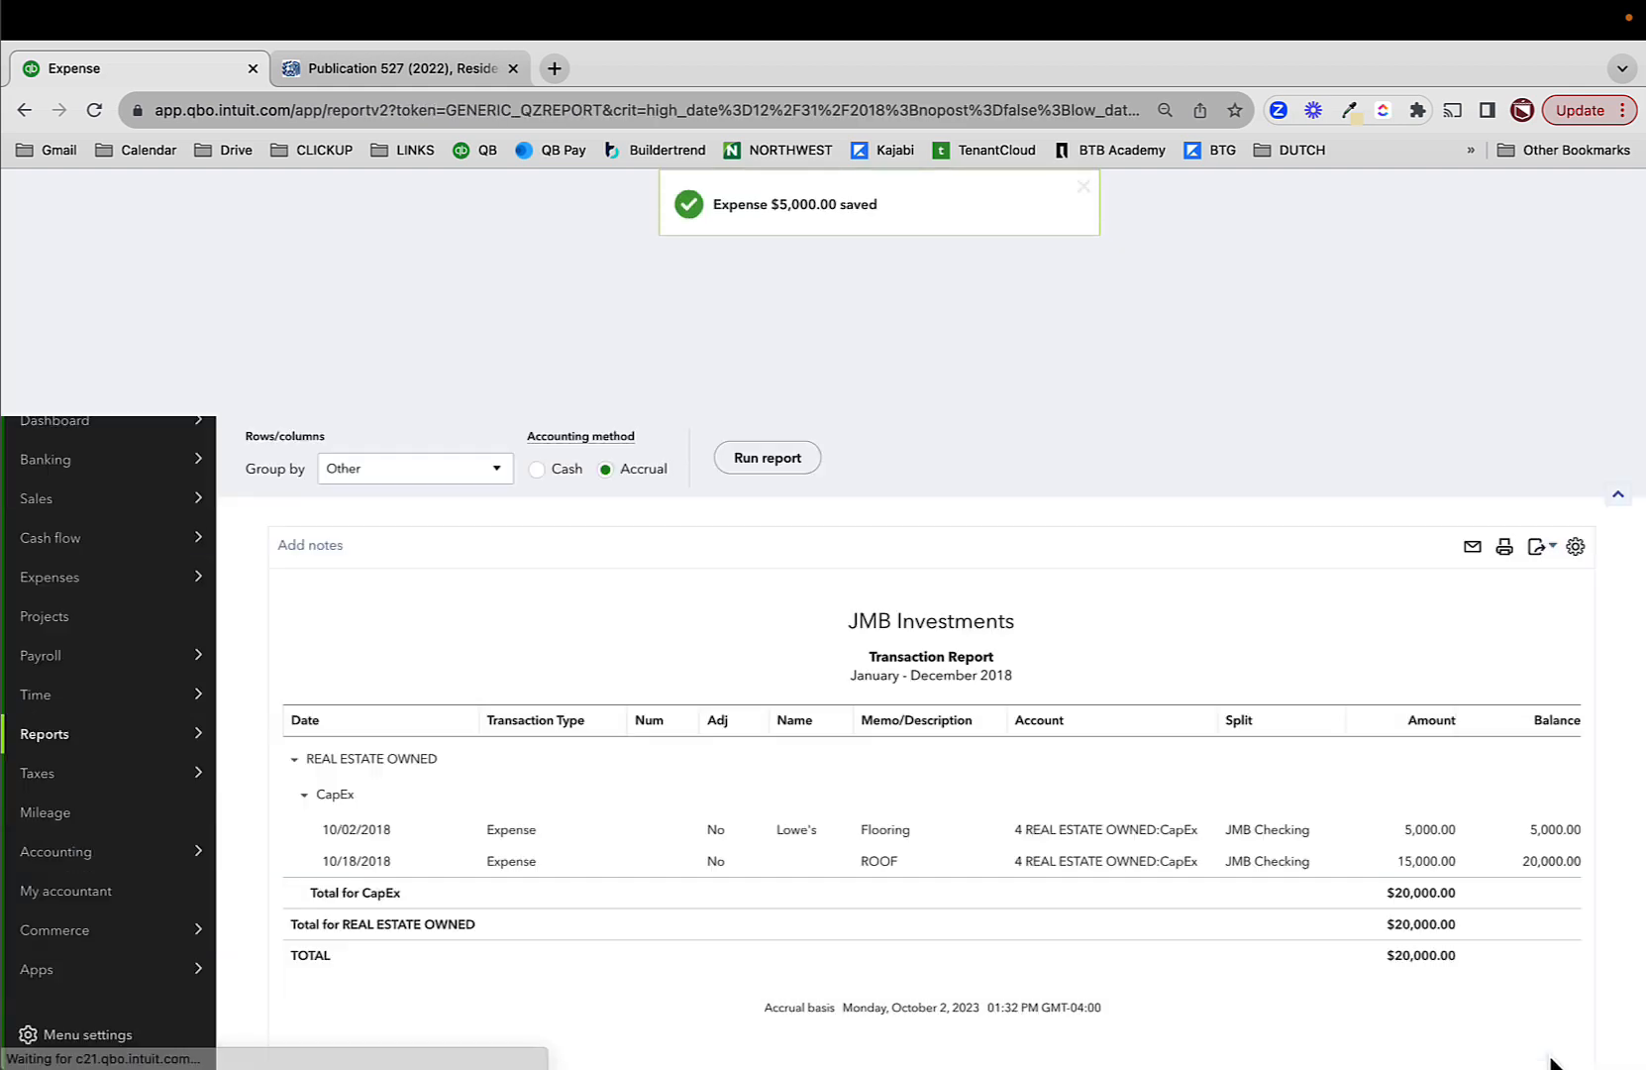
- Open the 10/18/2018 roof expense, assign its line to SWAN's UNIT B RENOVATION project, and save and close it
{"action": "left_click", "coordinate": [1427, 813]}
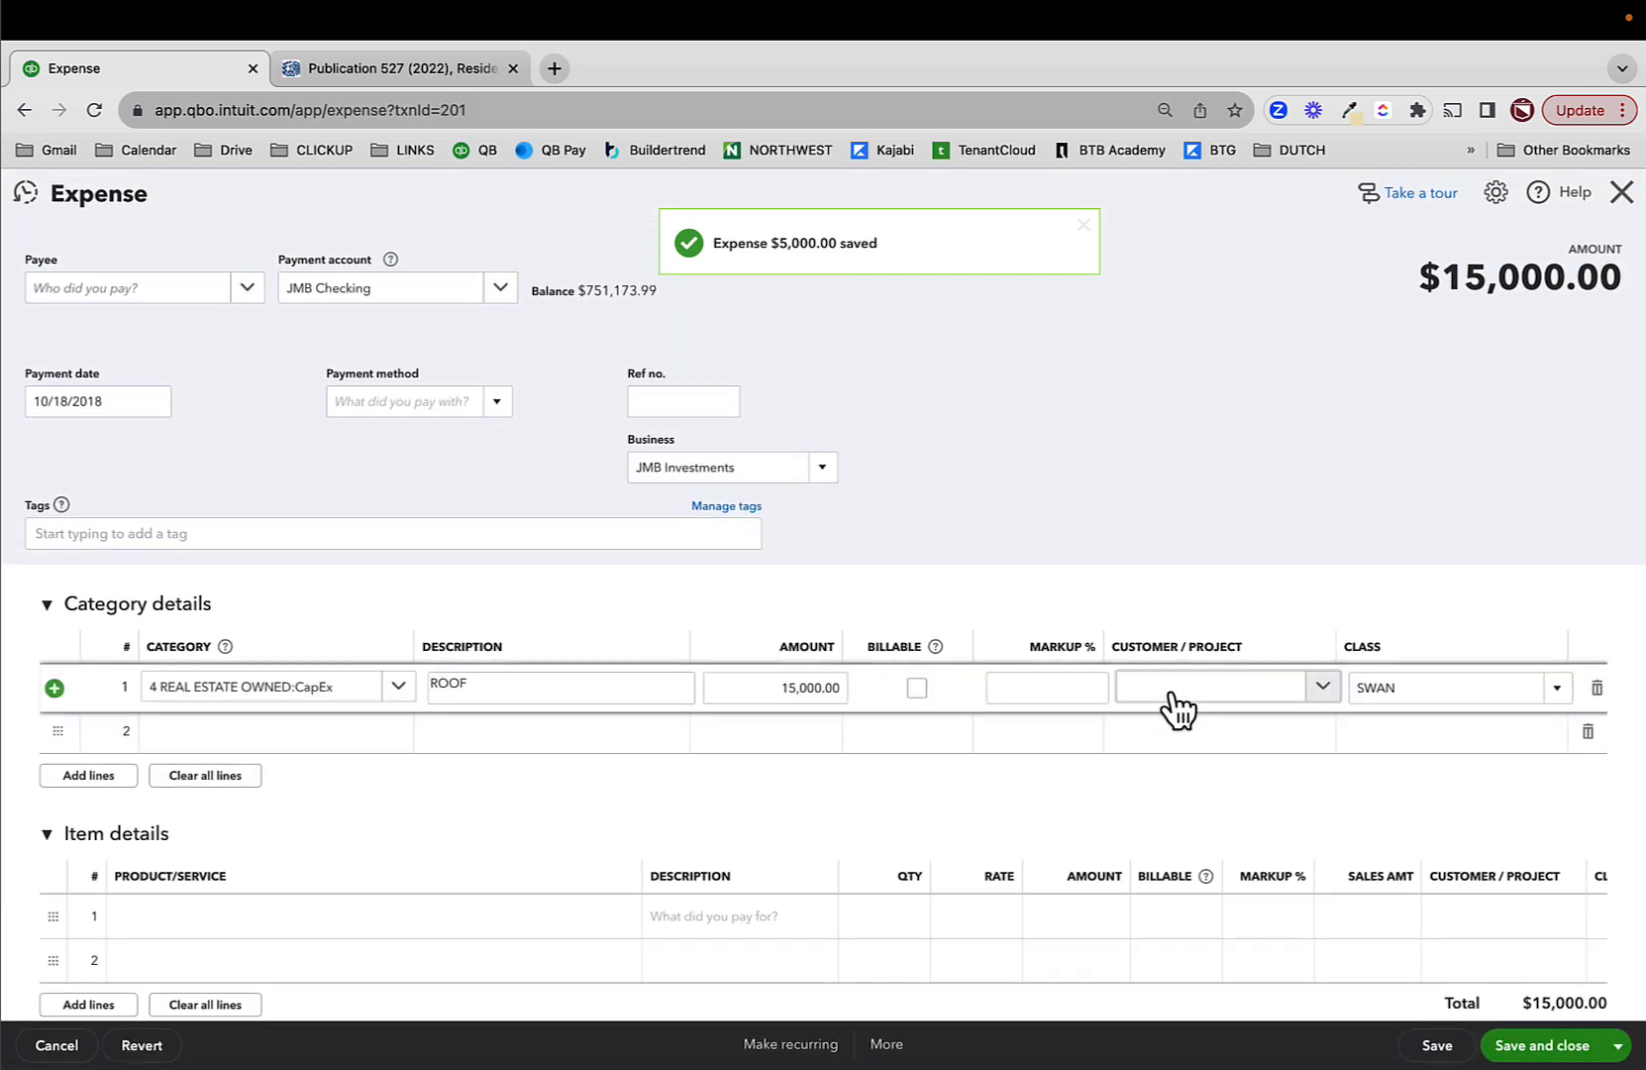
{"action": "left_click", "coordinate": [1173, 694]}
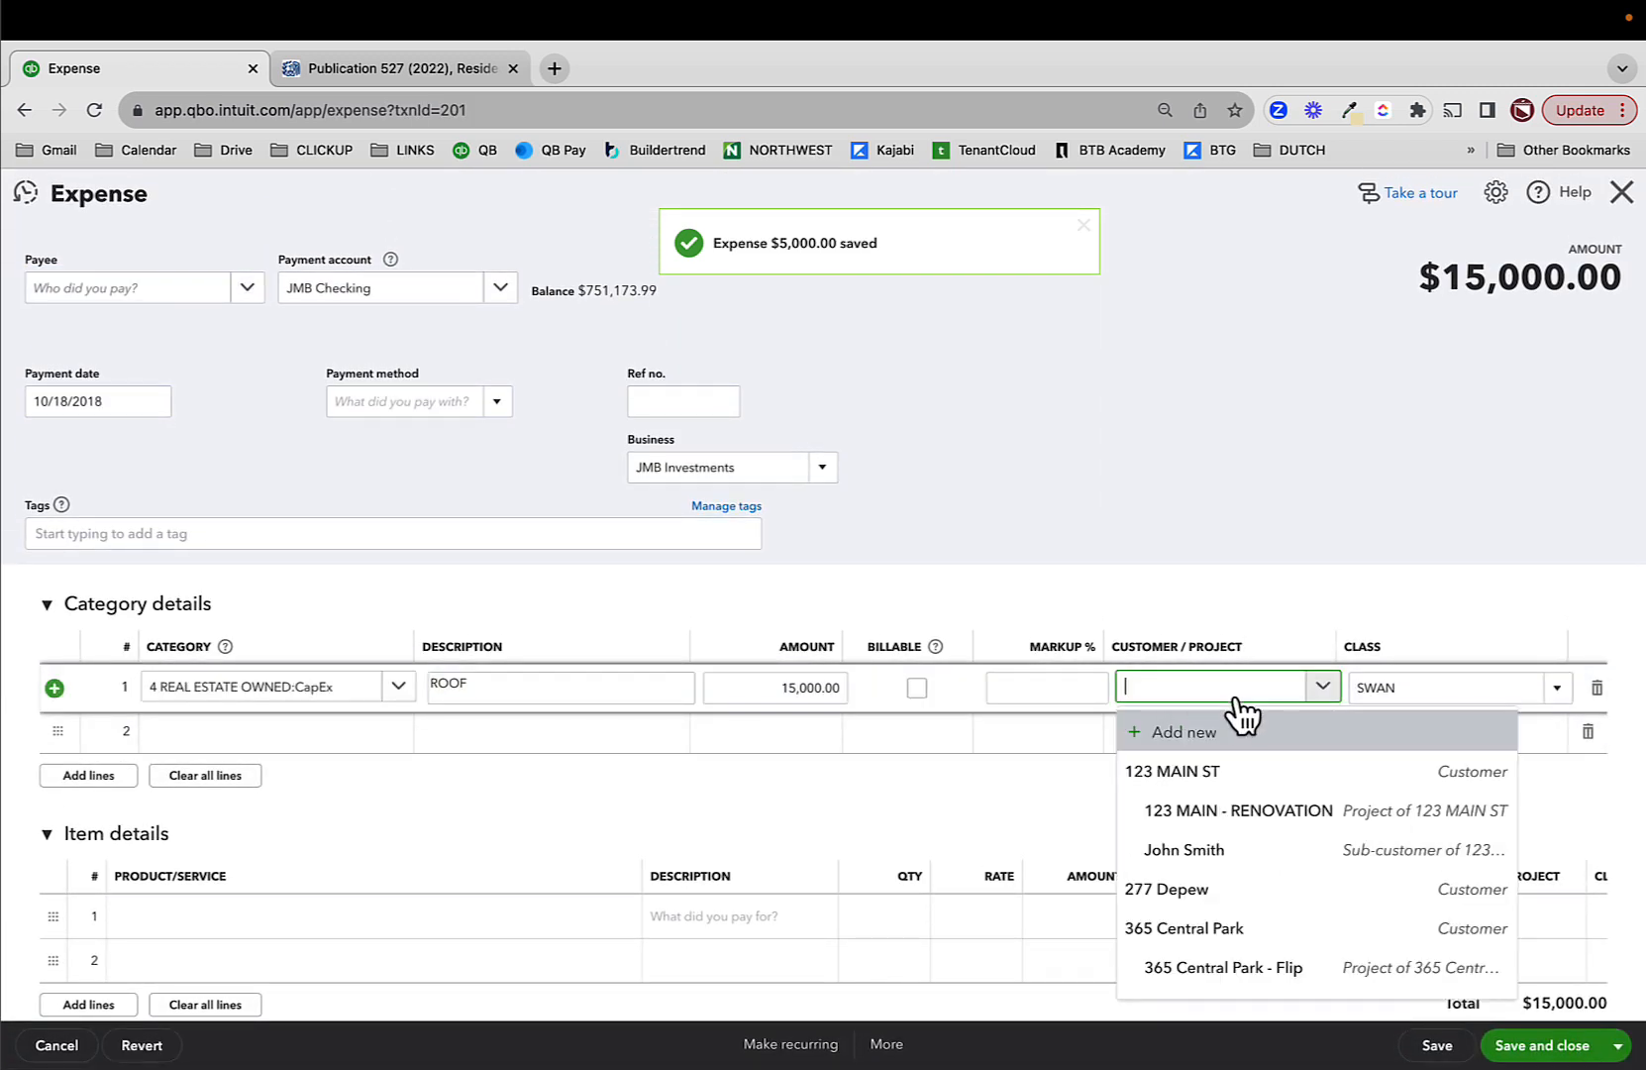
{"action": "type", "text": "UNIT"}
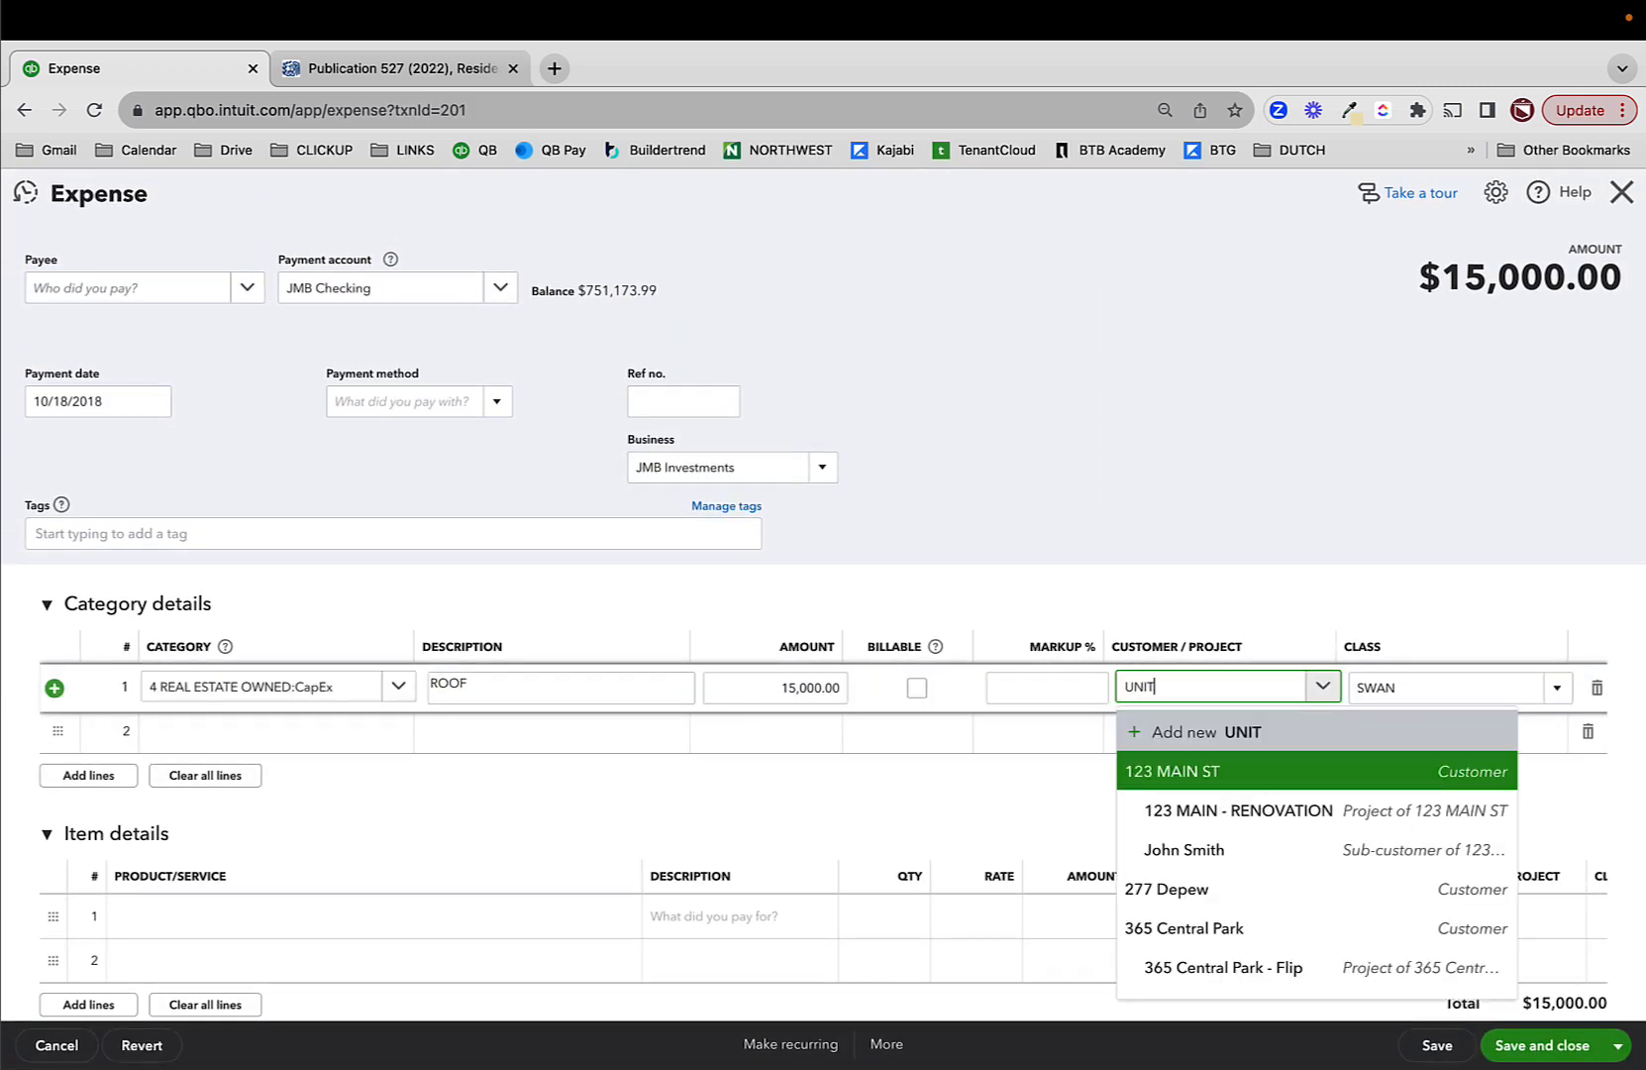
{"action": "left_click", "coordinate": [1236, 772]}
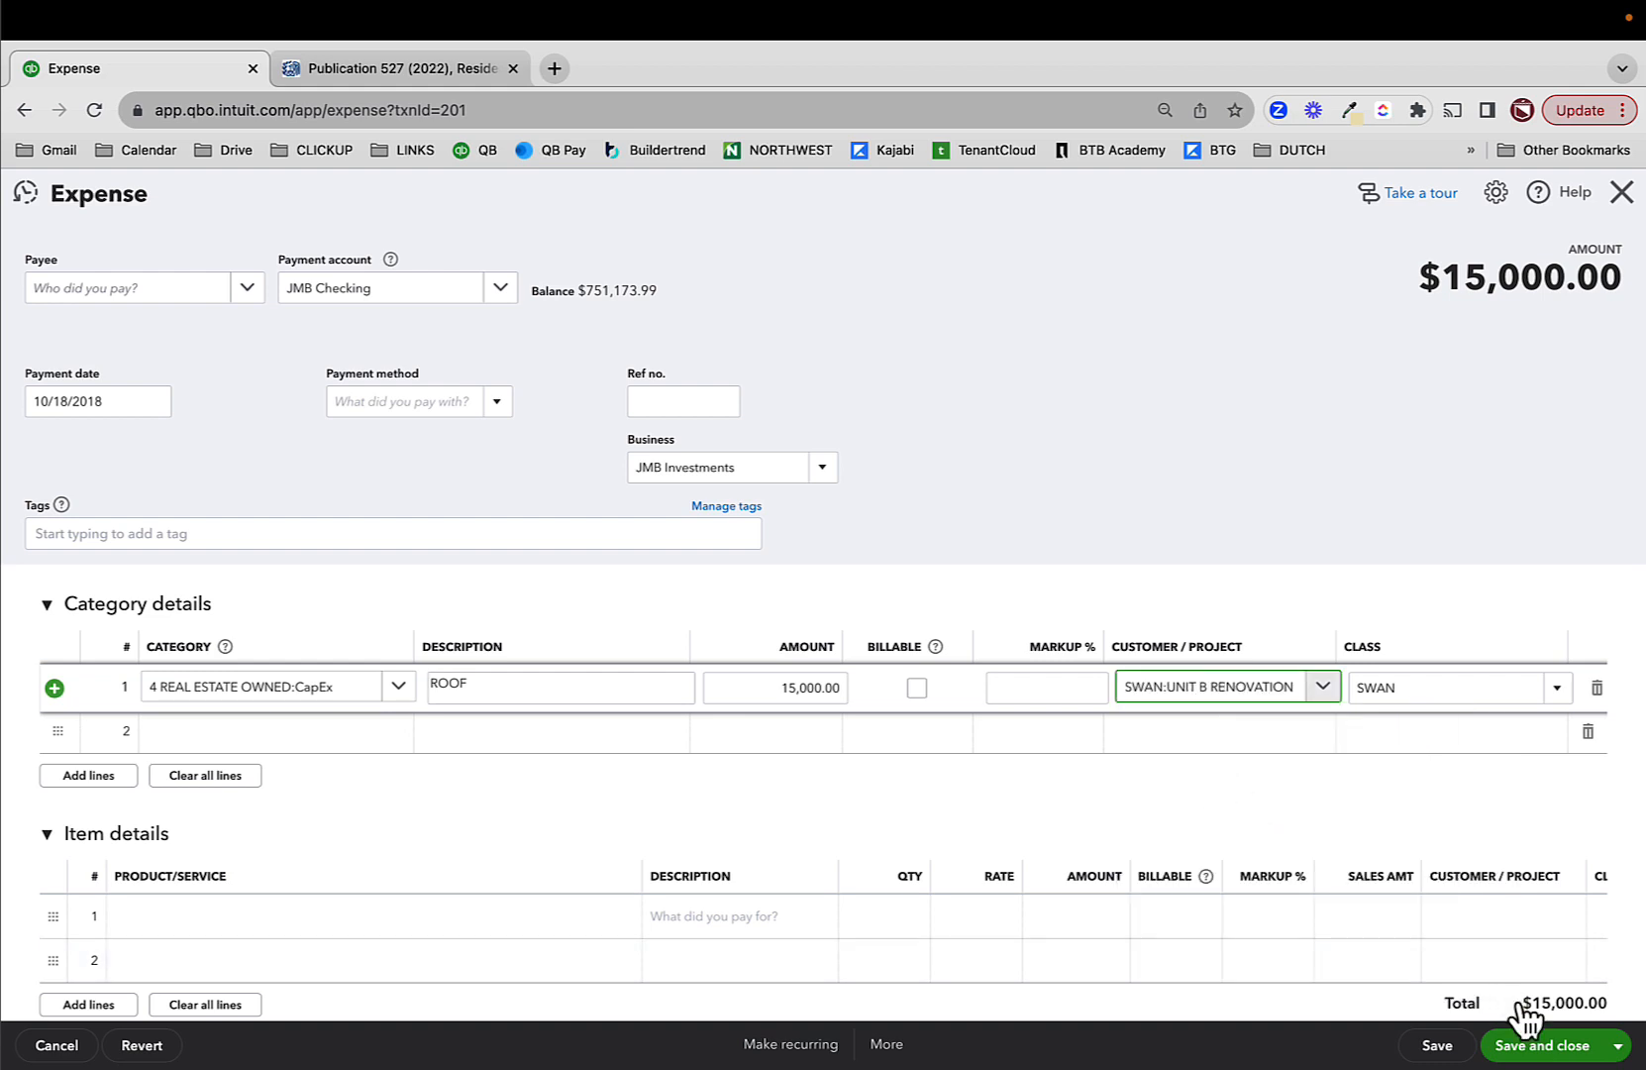
{"action": "left_click", "coordinate": [1541, 1045]}
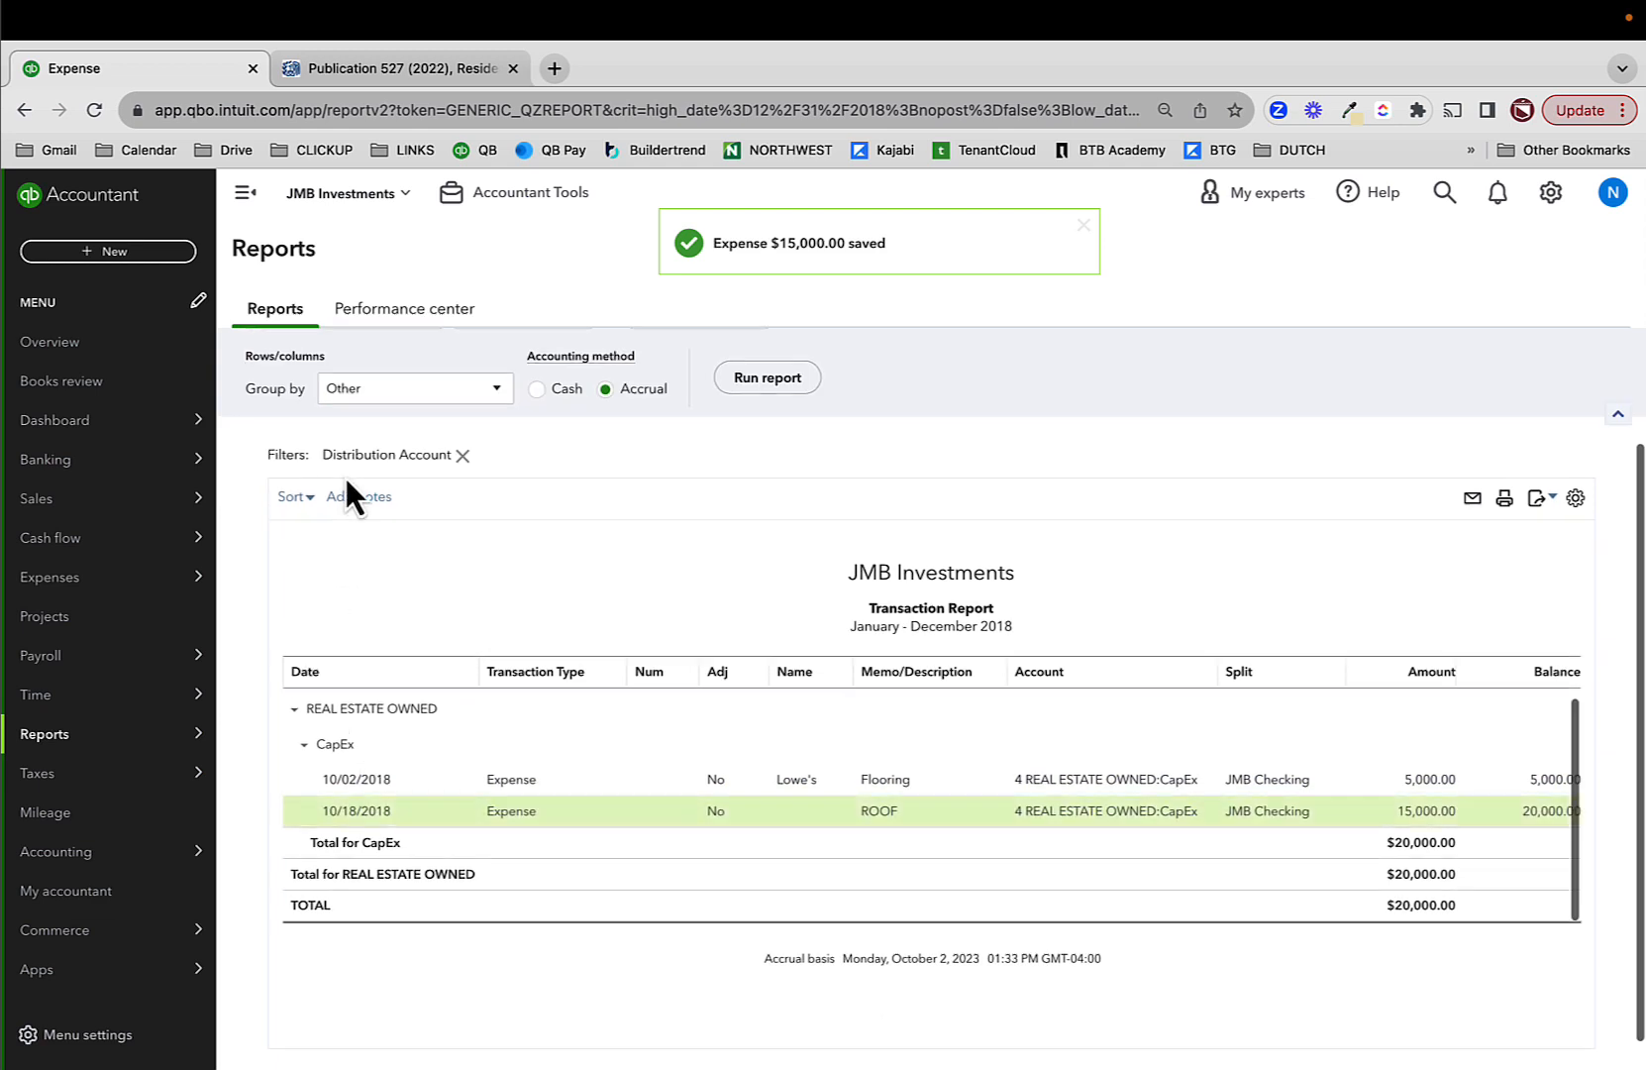
- Group the CapEx transaction report by Customer and rerun it
{"action": "left_click", "coordinate": [385, 534]}
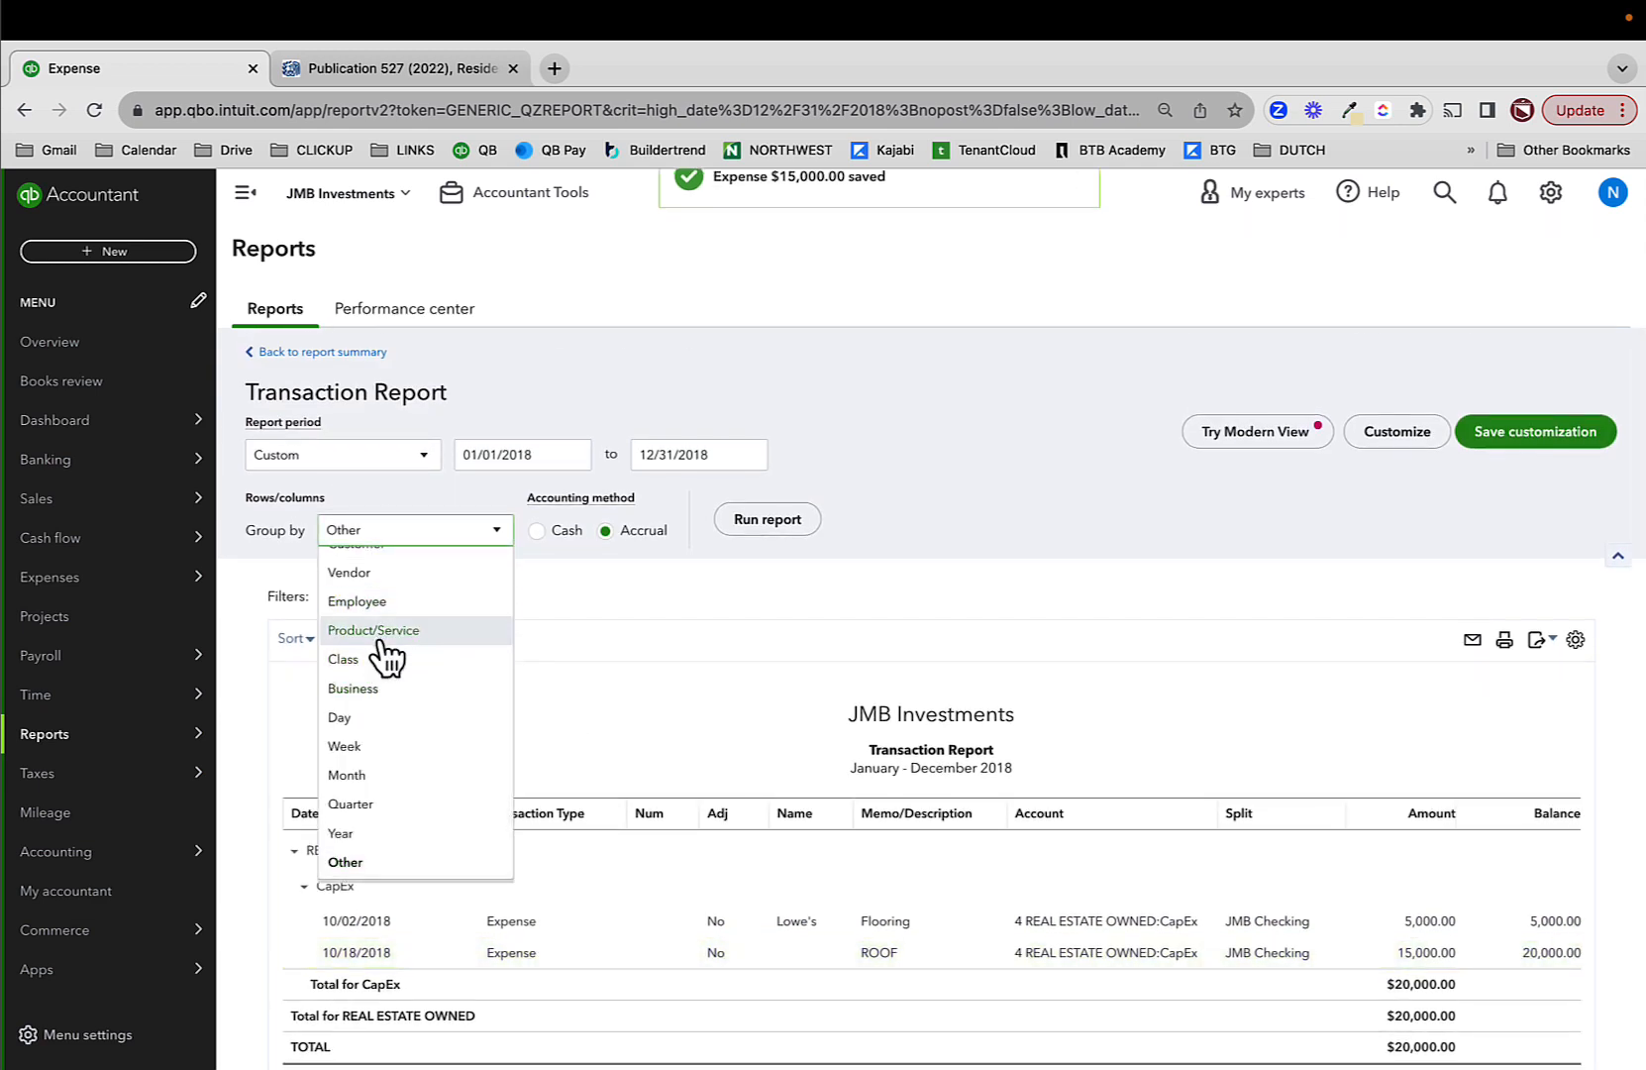
{"action": "scroll", "coordinate": [381, 683], "scroll_direction": "up", "scroll_amount": 3}
{"action": "left_click", "coordinate": [361, 690]}
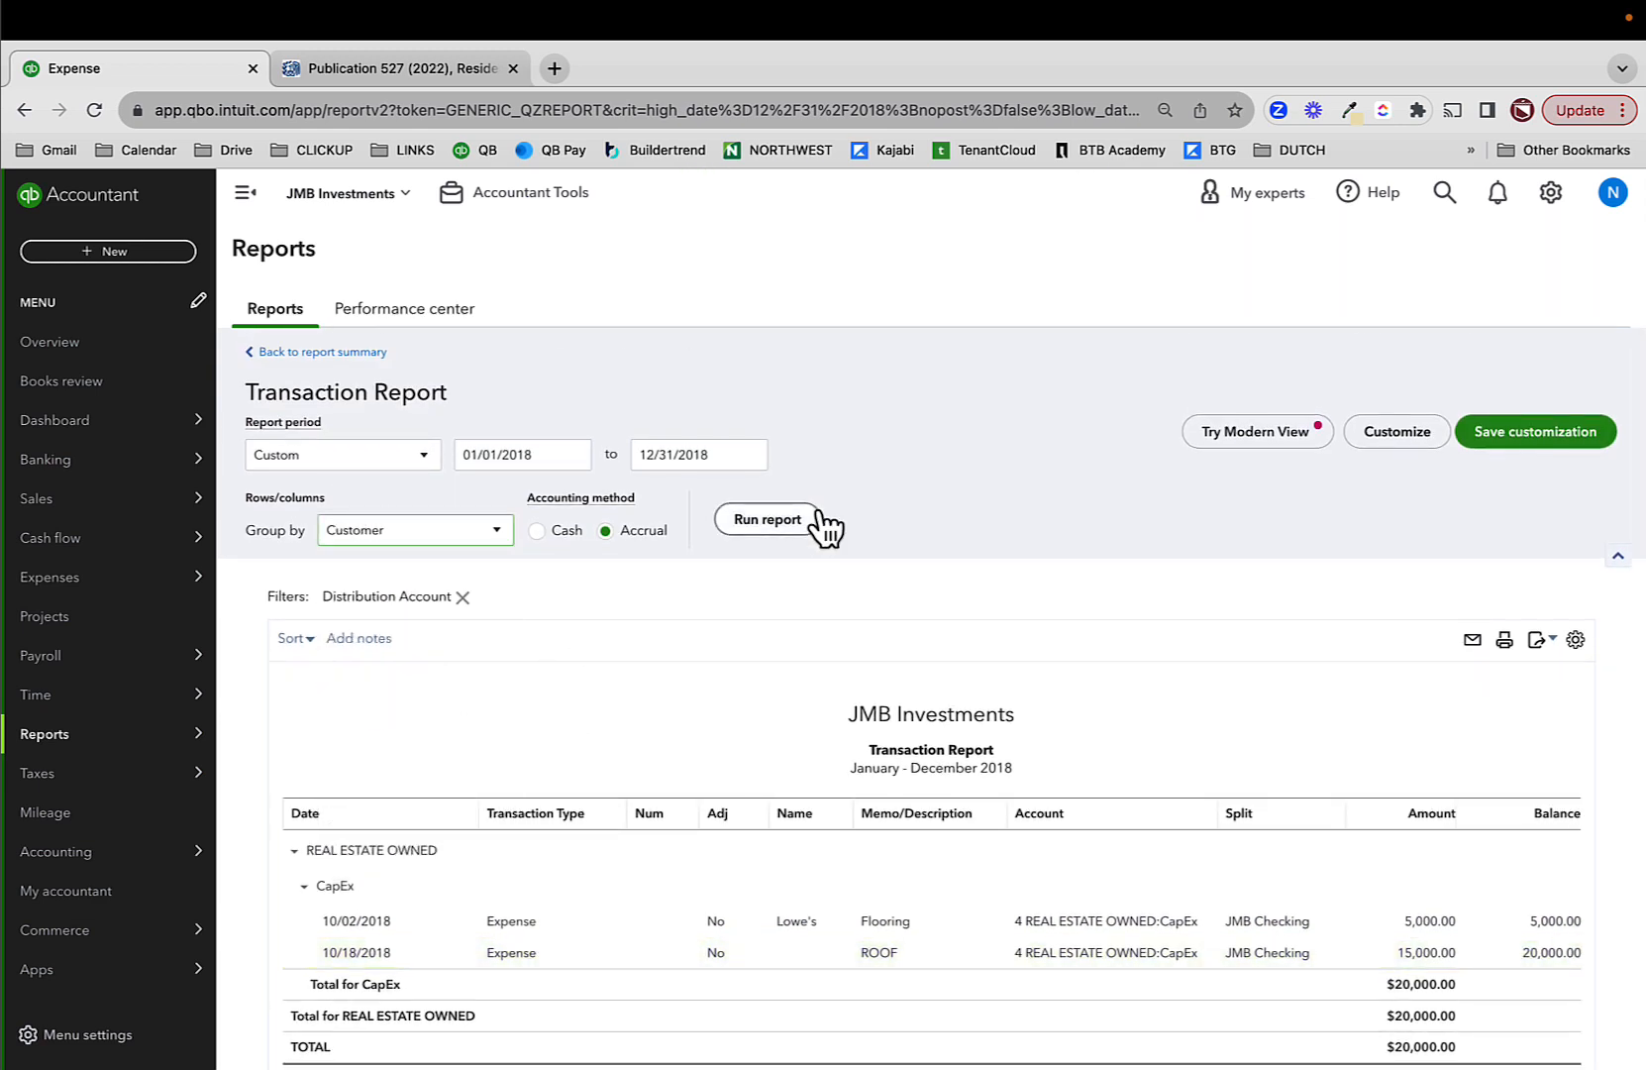
{"action": "left_click", "coordinate": [805, 522]}
{"action": "scroll", "coordinate": [804, 525], "scroll_direction": "down", "scroll_amount": 2}
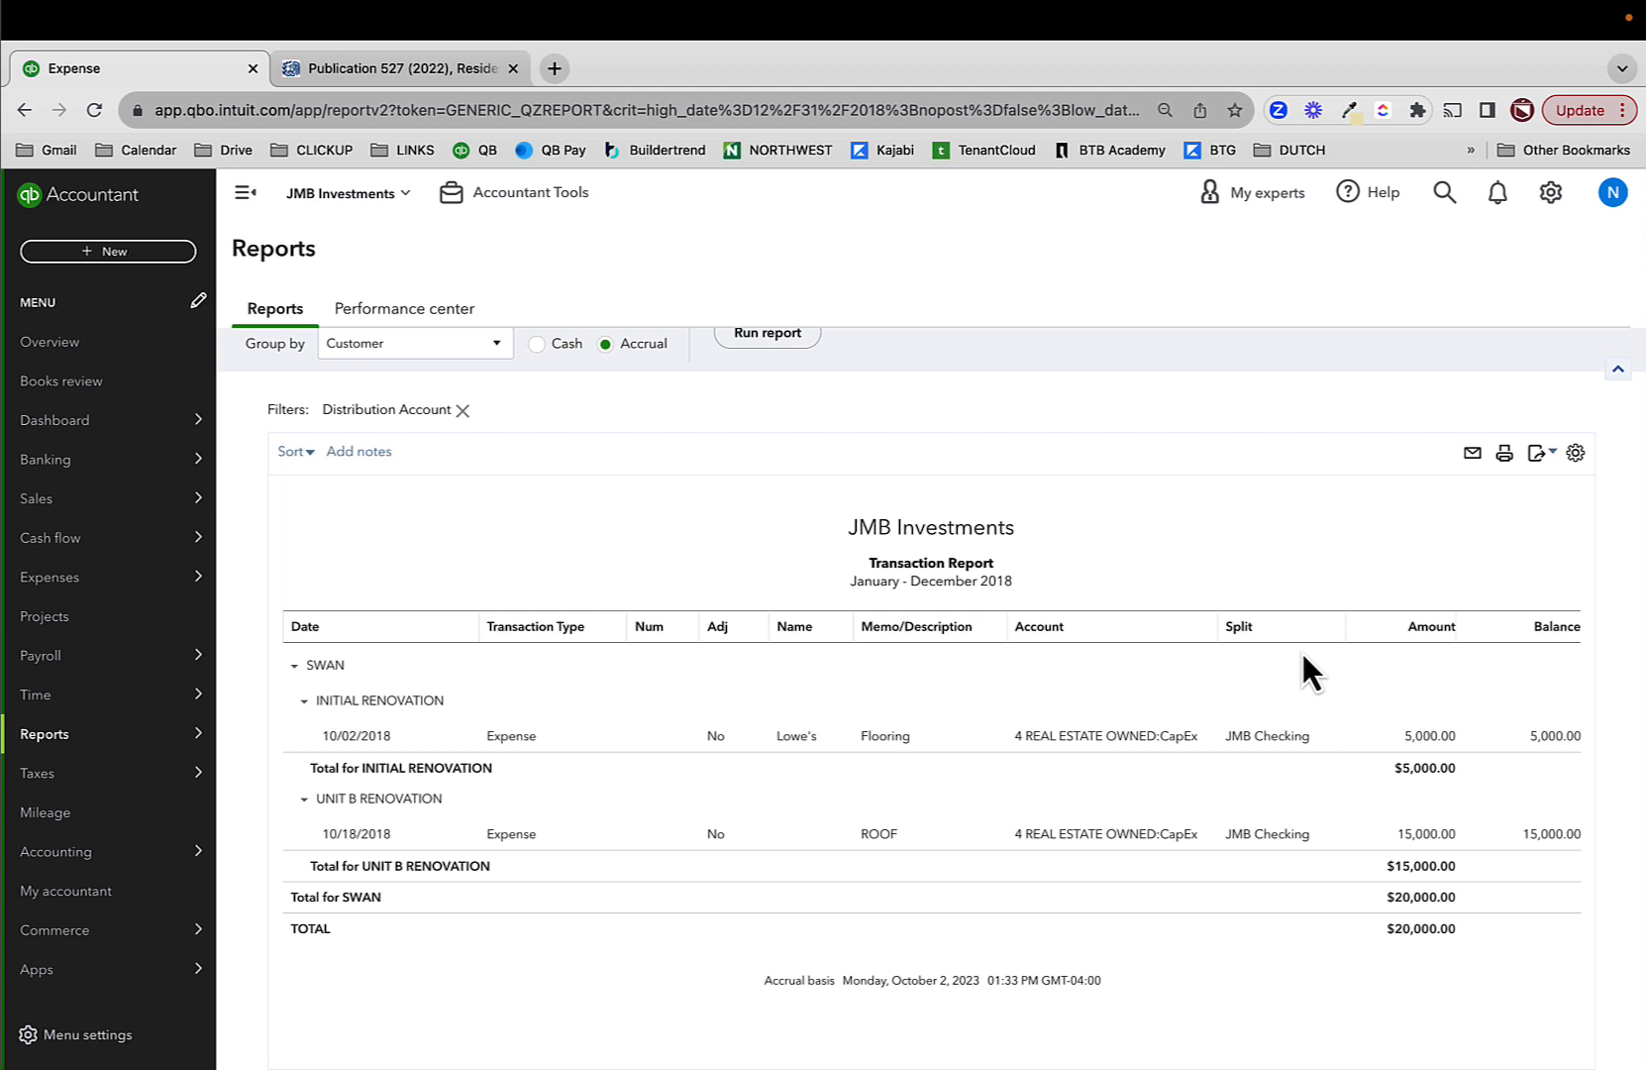
- Start a new journal entry and set its date to 12/31/2018
{"action": "left_click", "coordinate": [116, 252]}
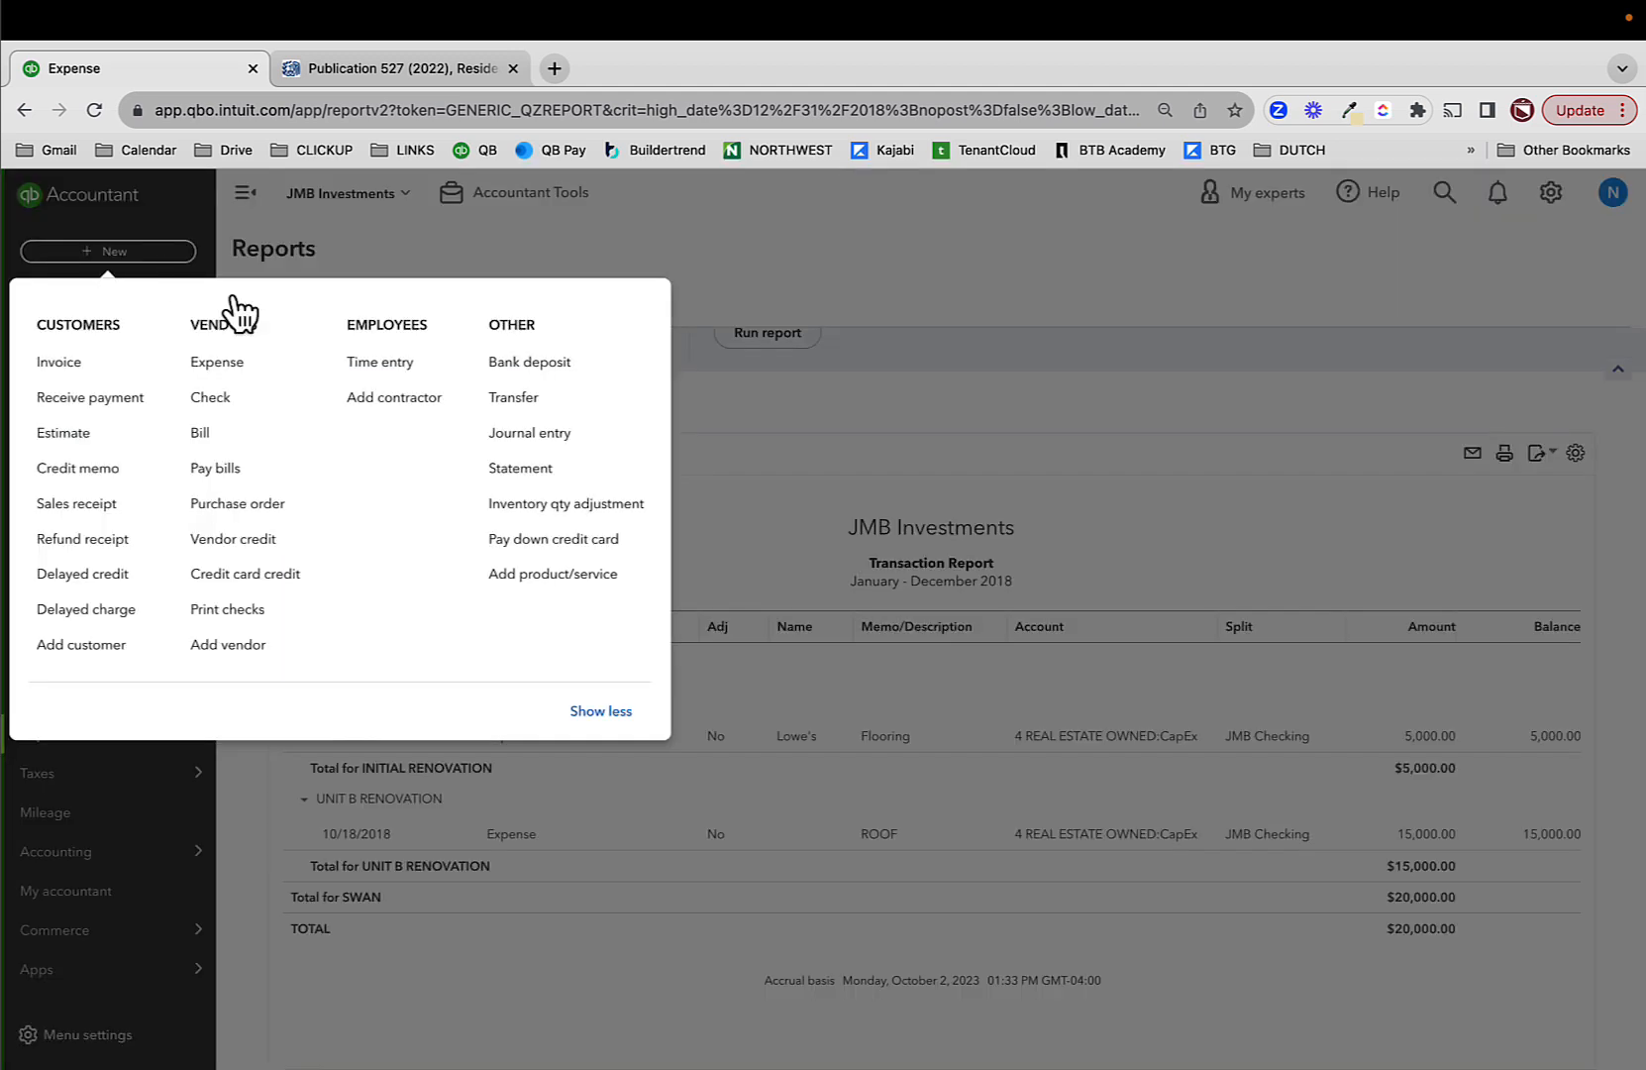
{"action": "left_click", "coordinate": [526, 439]}
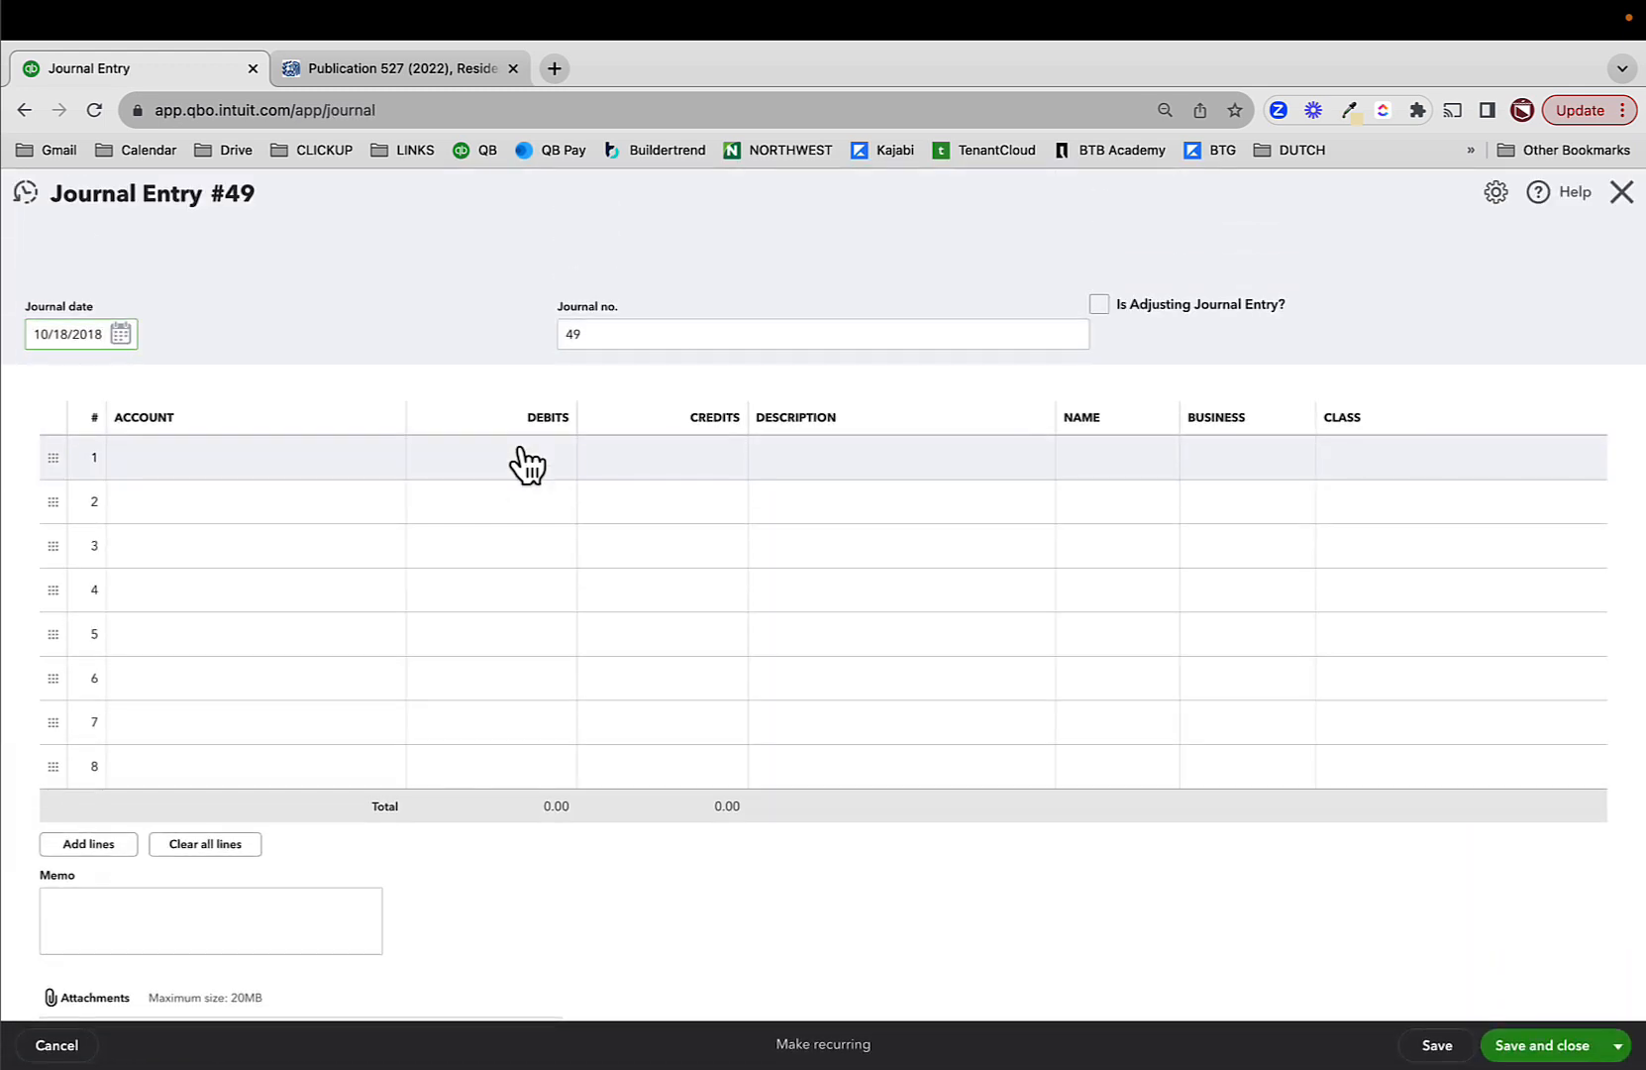
{"action": "type", "text": "10"}
{"action": "type", "text": "2/31/20"}
{"action": "type", "text": "18"}
{"action": "key", "text": "Tab"}
- Assign the first journal line to the CapEx account and the second line to D Flips - Rehab Costs
{"action": "left_click", "coordinate": [226, 466]}
{"action": "type", "text": "C"}
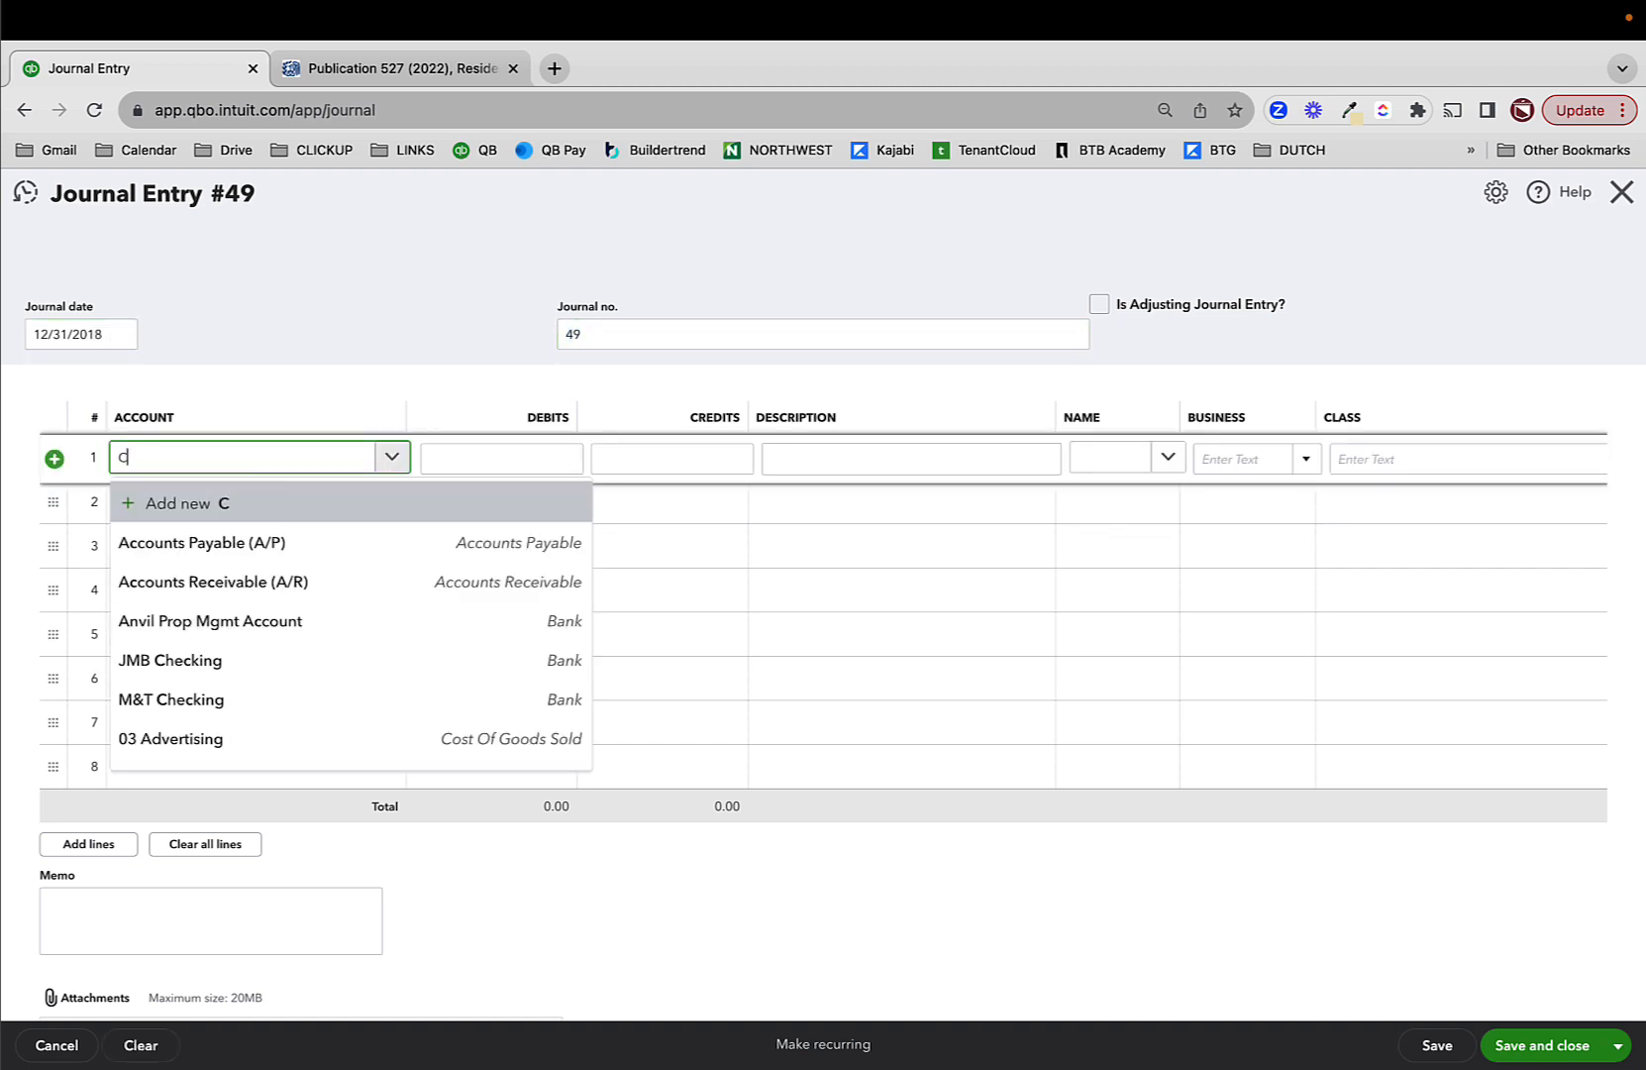
{"action": "type", "text": "AP"}
{"action": "left_click", "coordinate": [198, 544]}
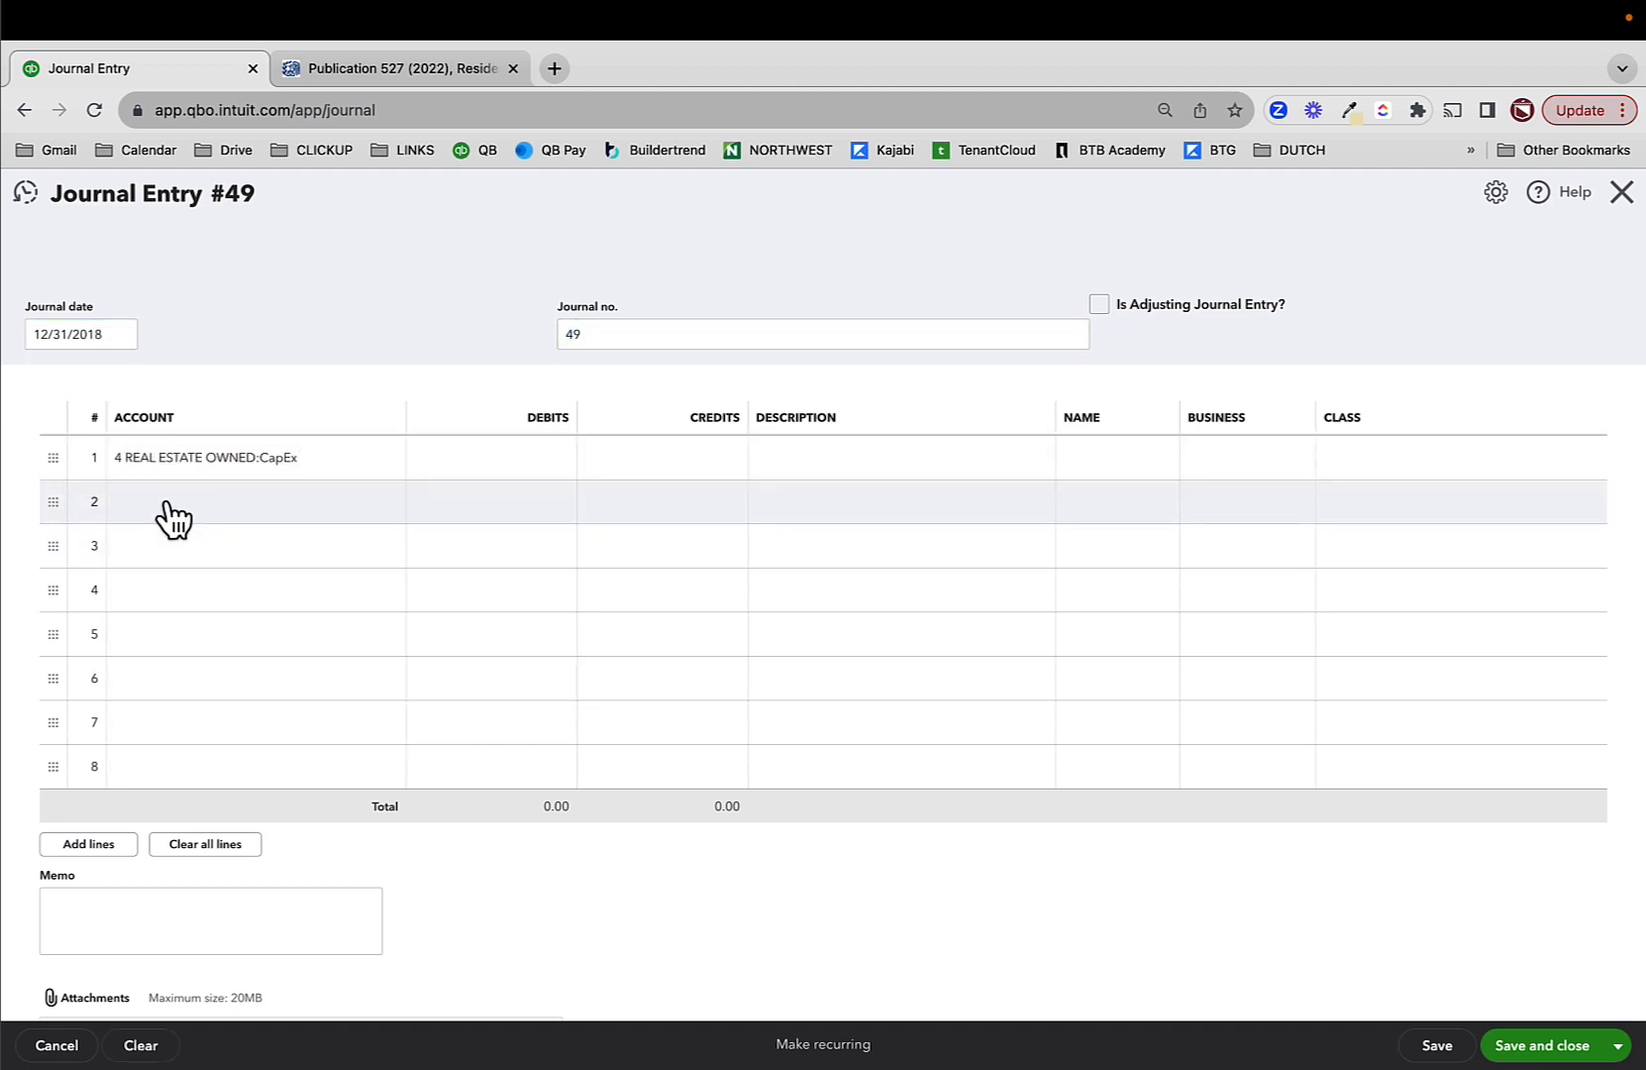
{"action": "left_click", "coordinate": [174, 513]}
{"action": "type", "text": "REHAB"}
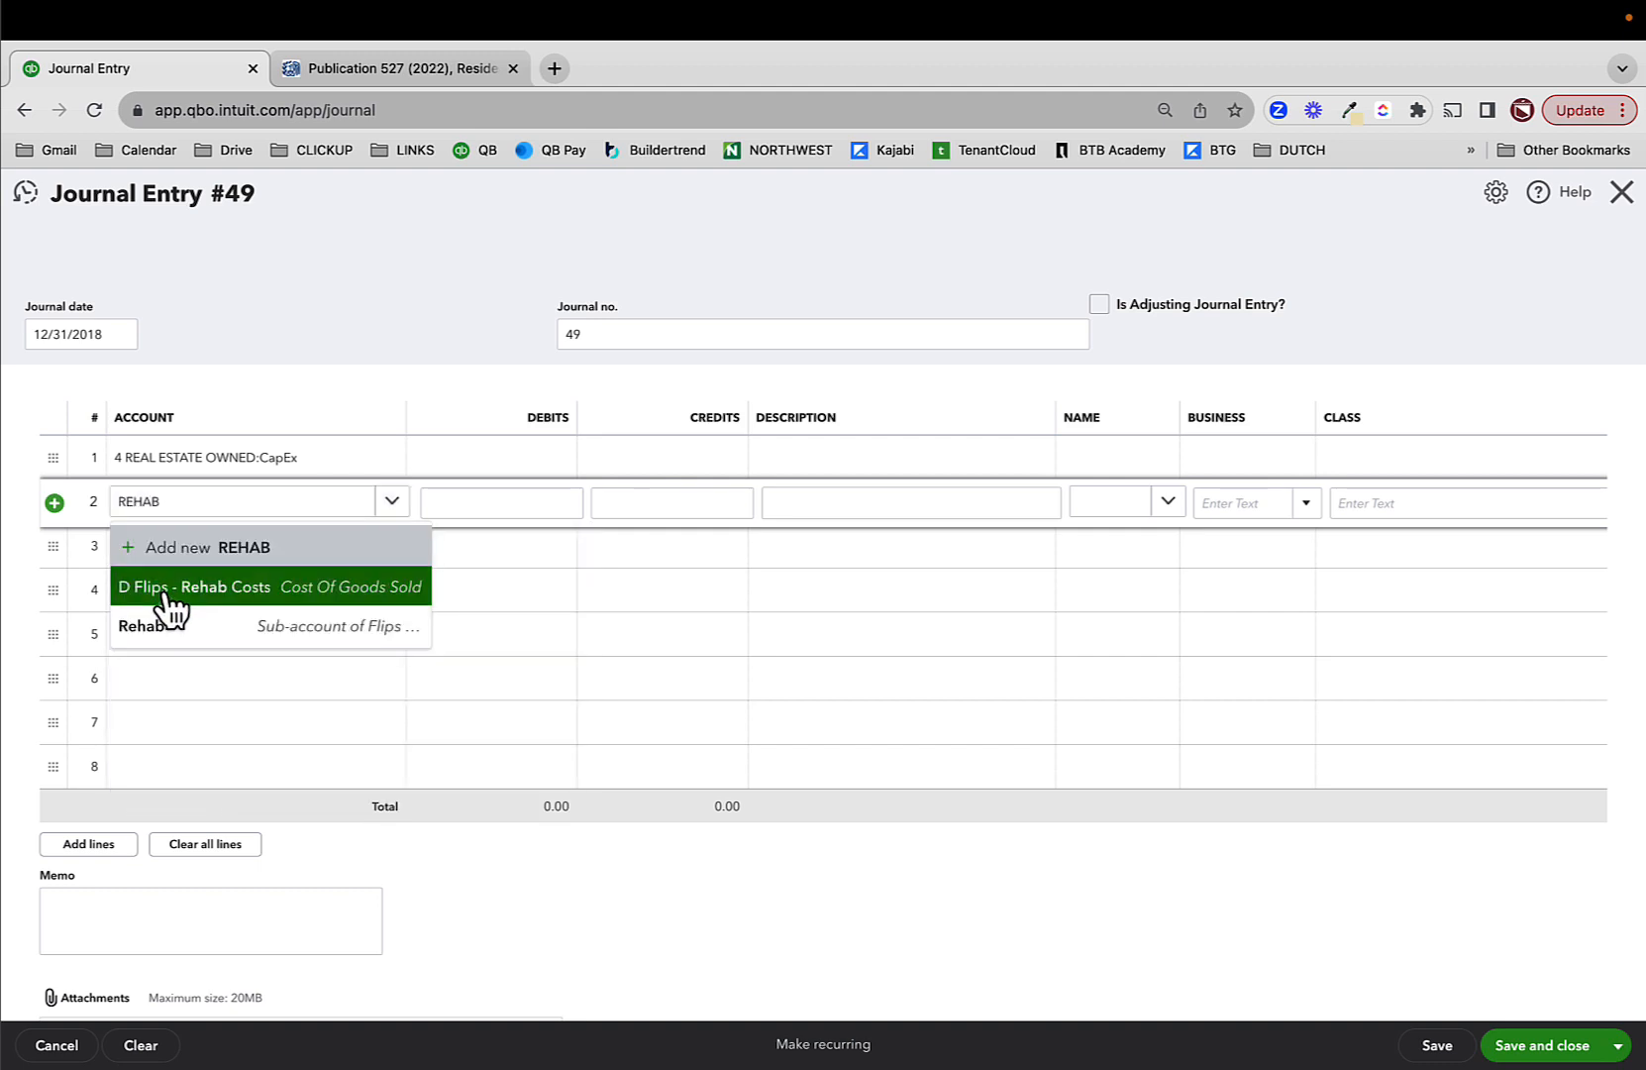
{"action": "left_click", "coordinate": [165, 595]}
- Debit 4,500 on the D Flips - Rehab Costs line and credit 4,500 on the CapEx line
{"action": "left_click", "coordinate": [506, 503]}
{"action": "type", "text": "4500"}
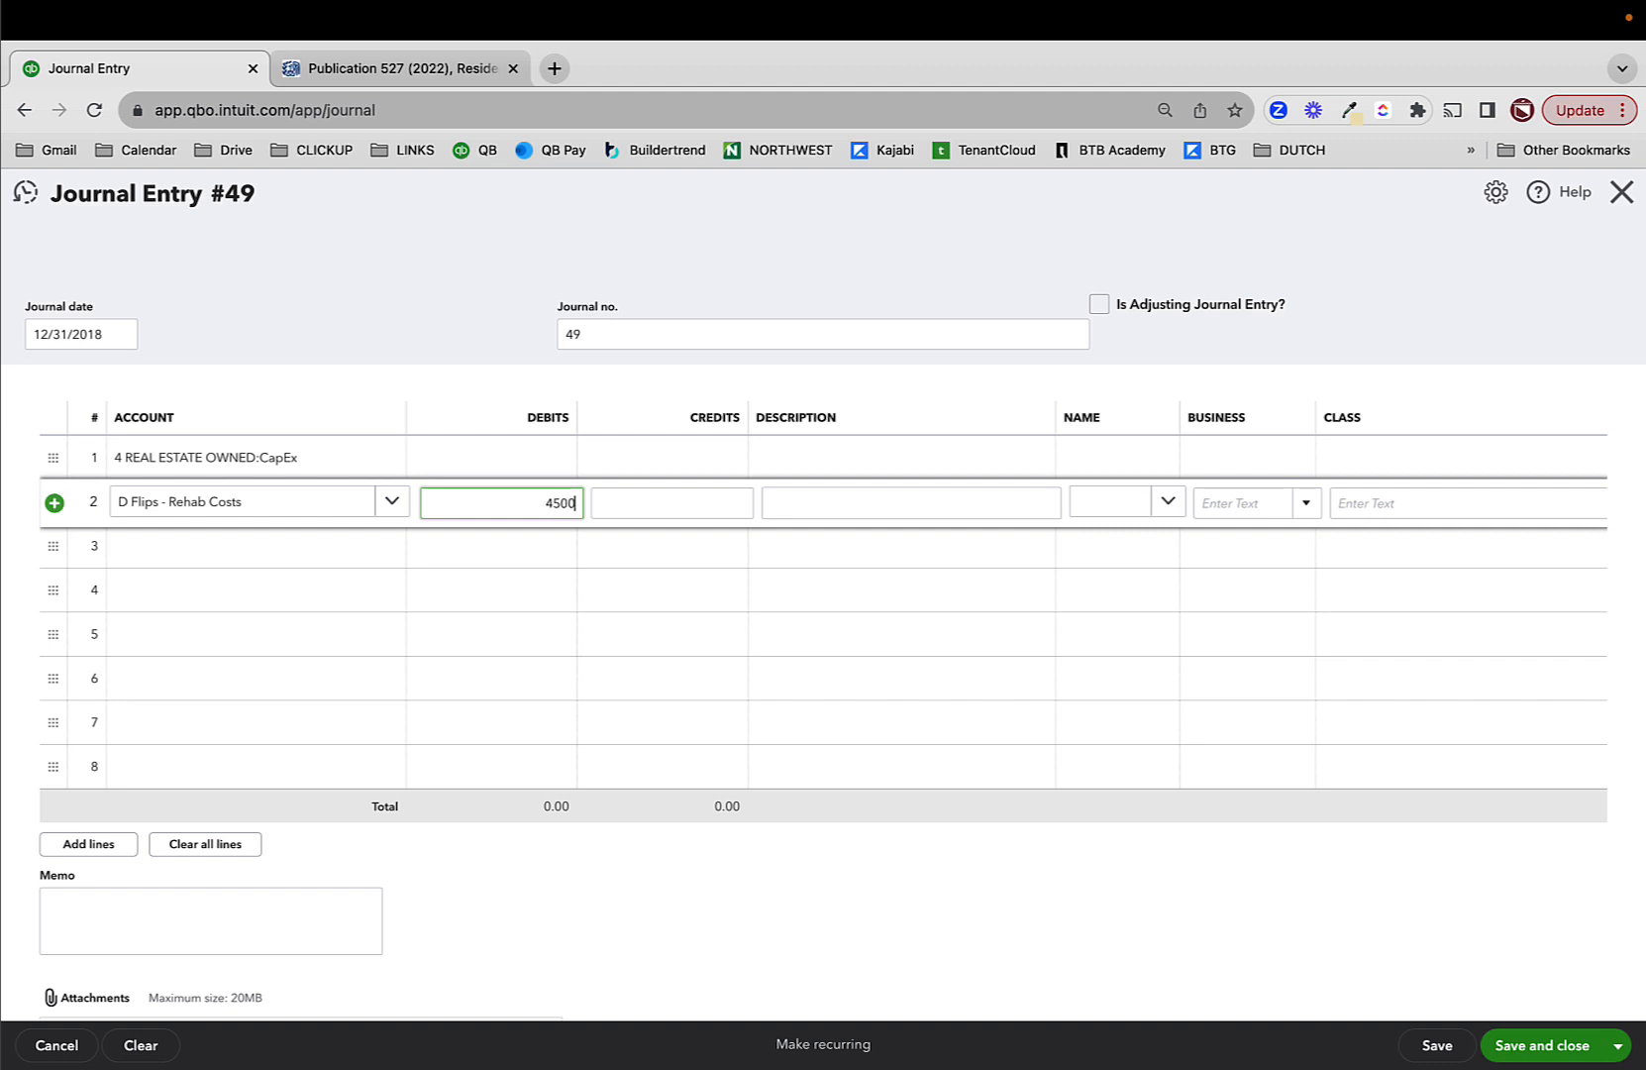
{"action": "key", "text": "Tab"}
{"action": "left_click", "coordinate": [682, 462]}
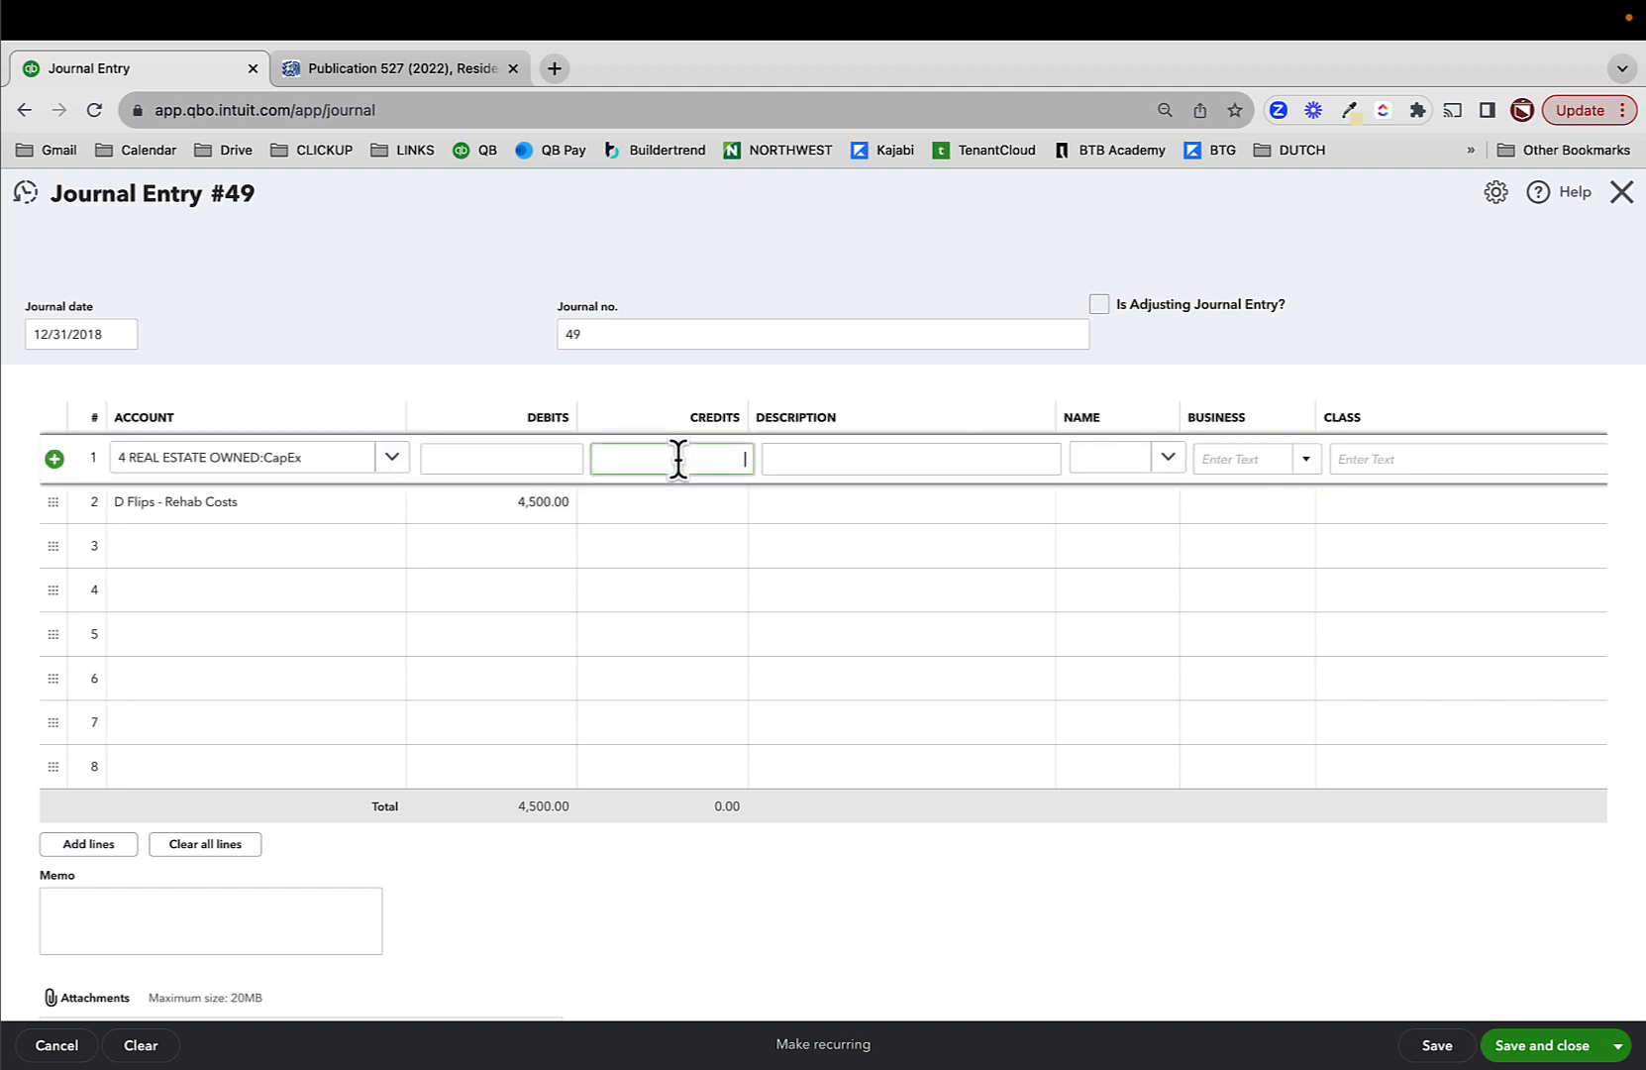
{"action": "type", "text": "4500"}
{"action": "key", "text": "Tab"}
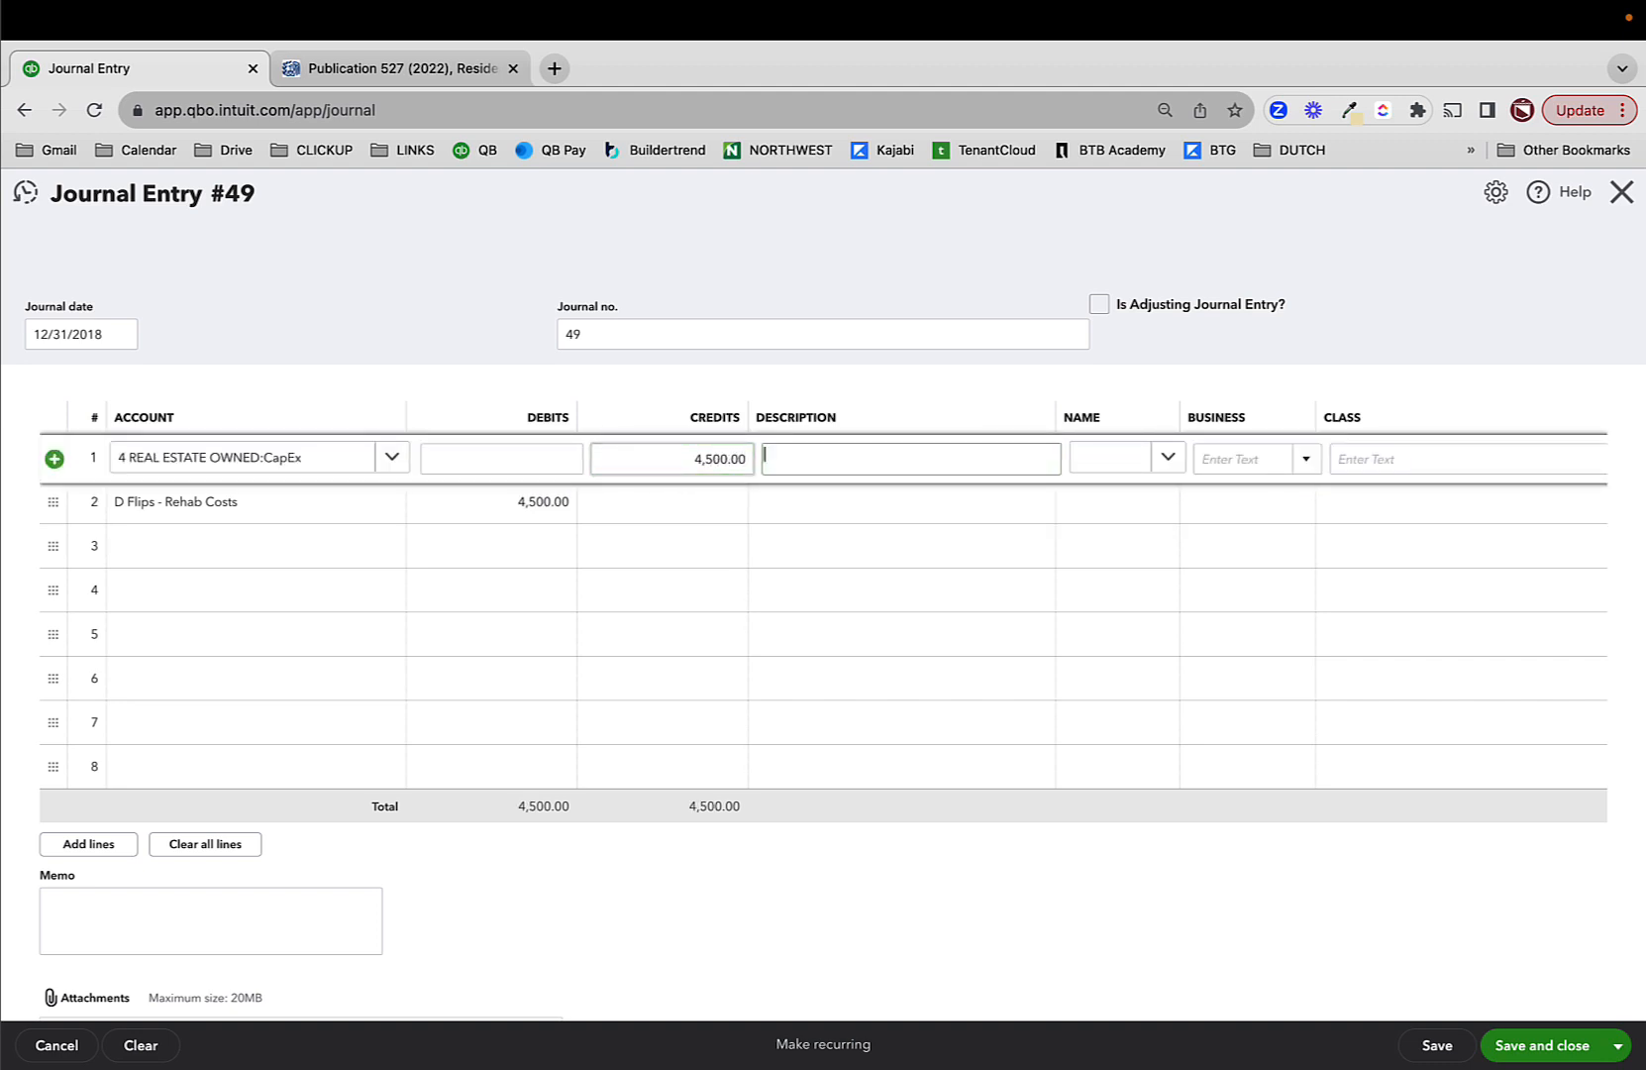
- Describe both journal lines as "Adjustment based on convo w/ accountant"
{"action": "type", "text": "Adjustment based on convo w"}
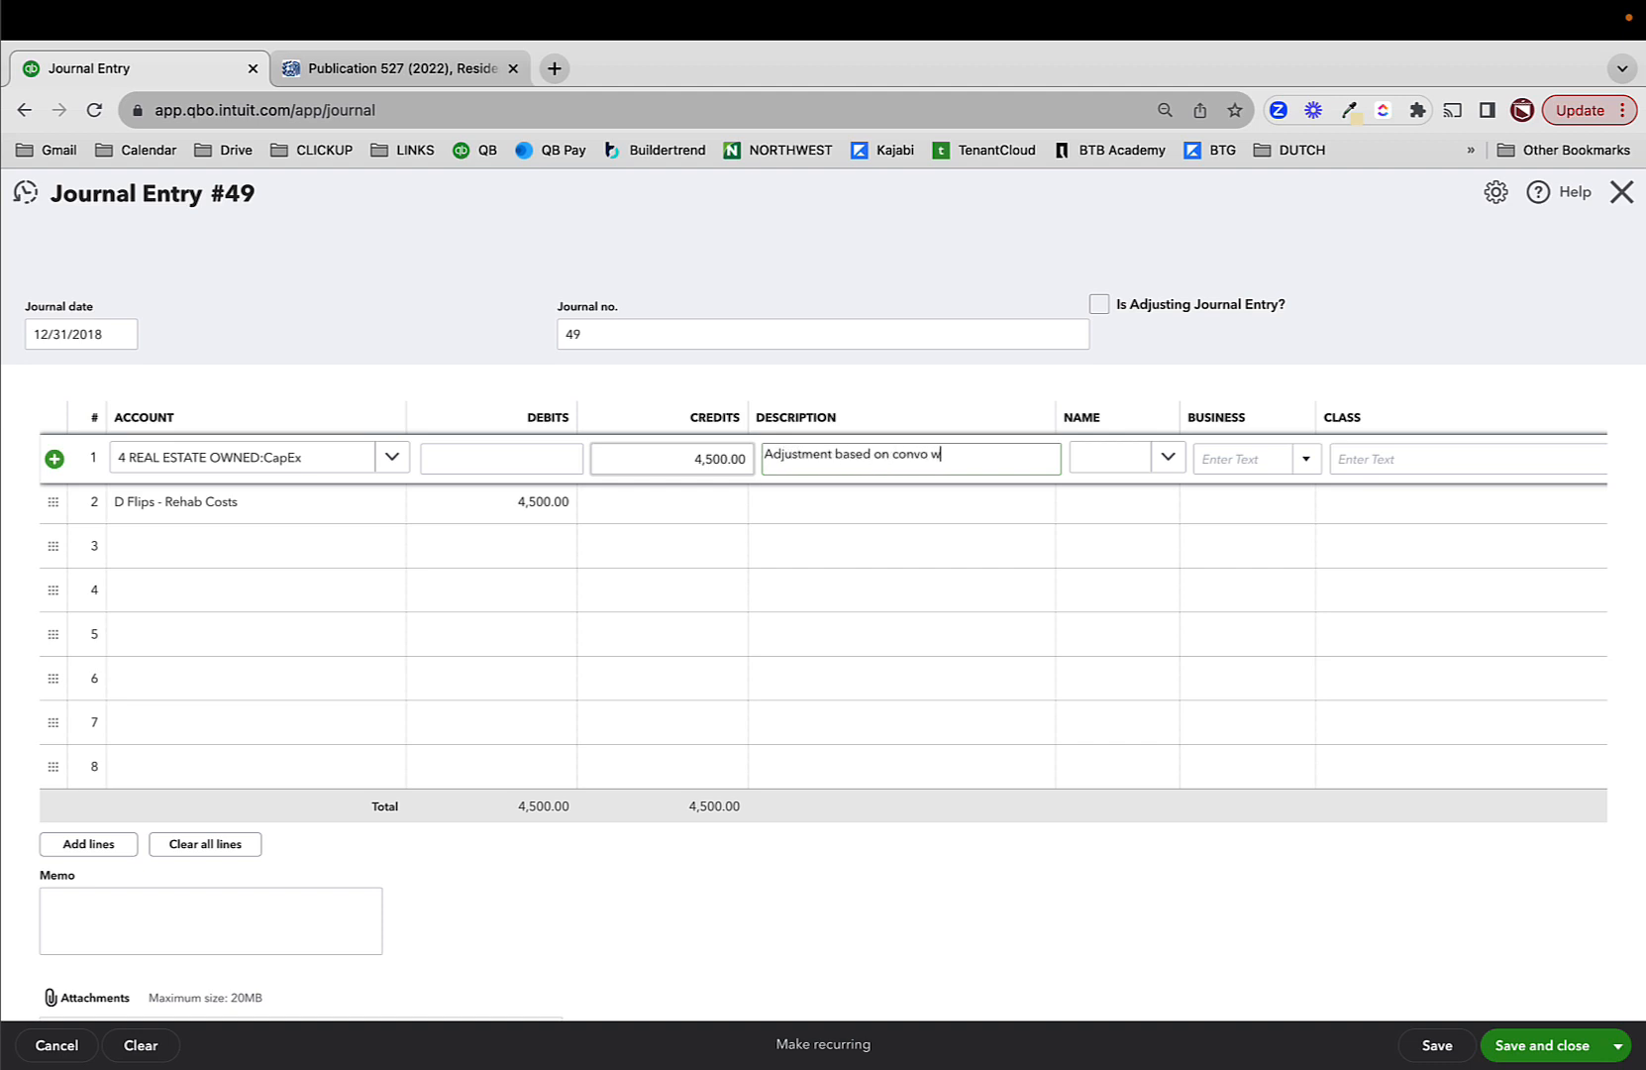
{"action": "type", "text": "/ accountant"}
{"action": "key", "text": "super+a"}
{"action": "key", "text": "super+c"}
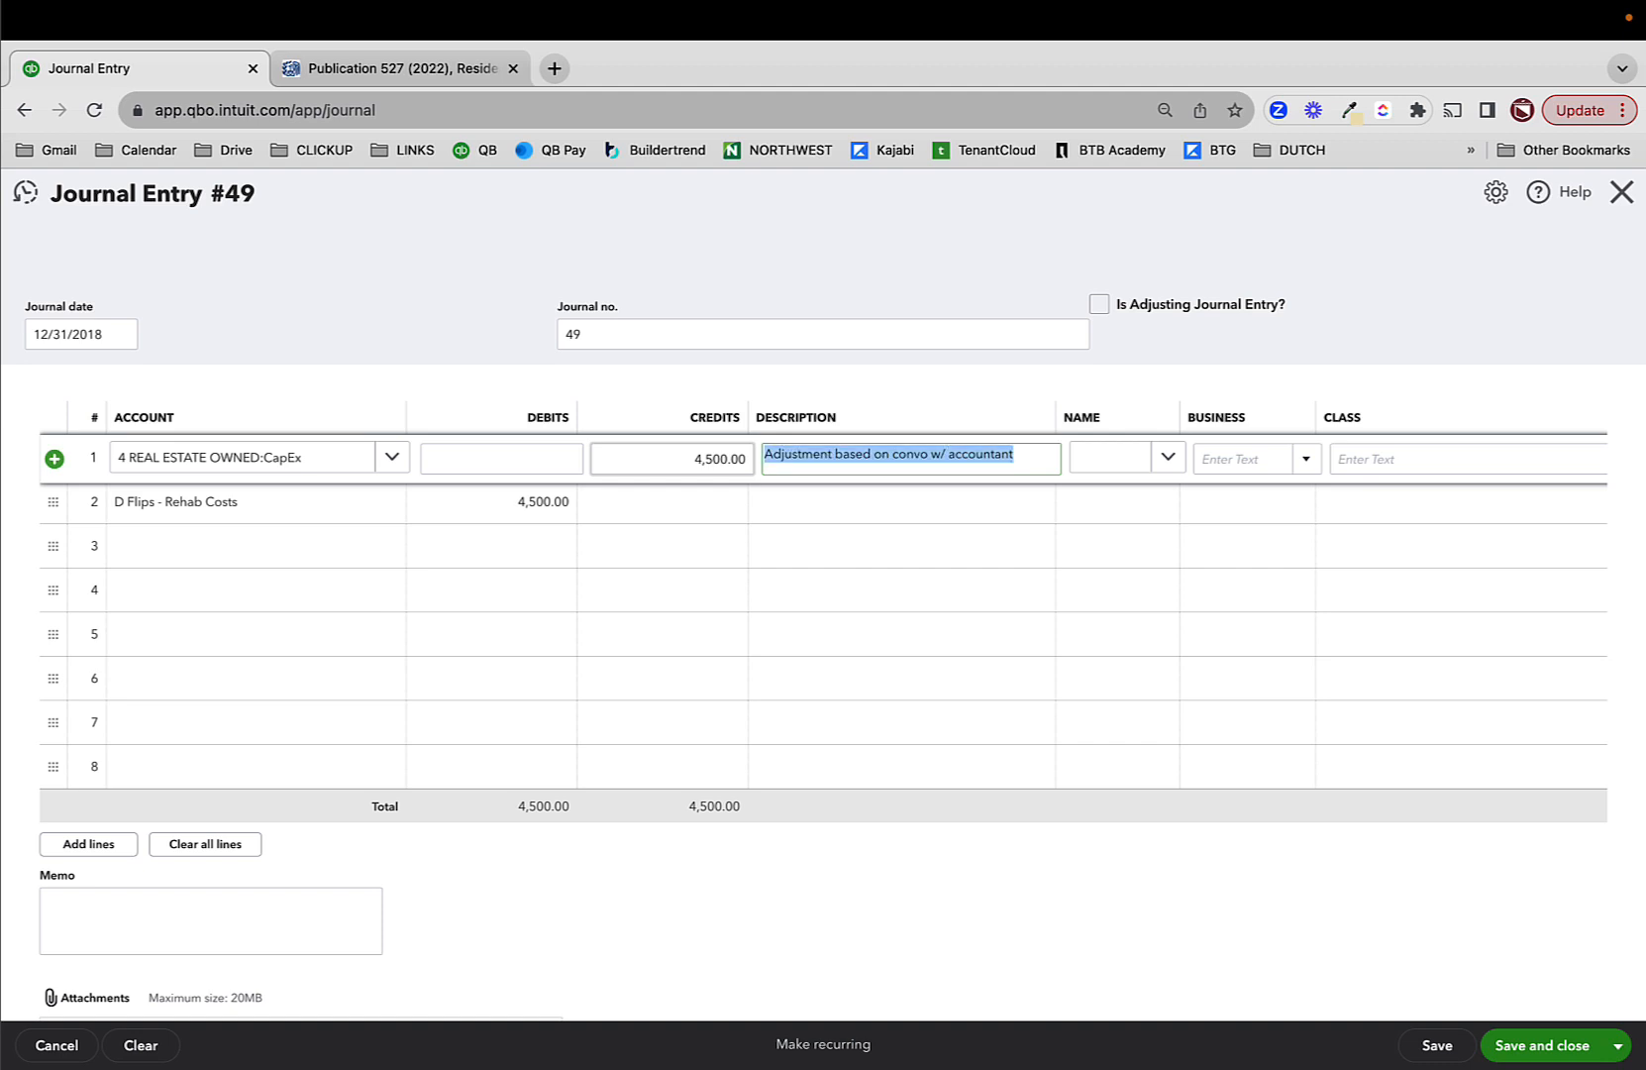
{"action": "left_click", "coordinate": [819, 503]}
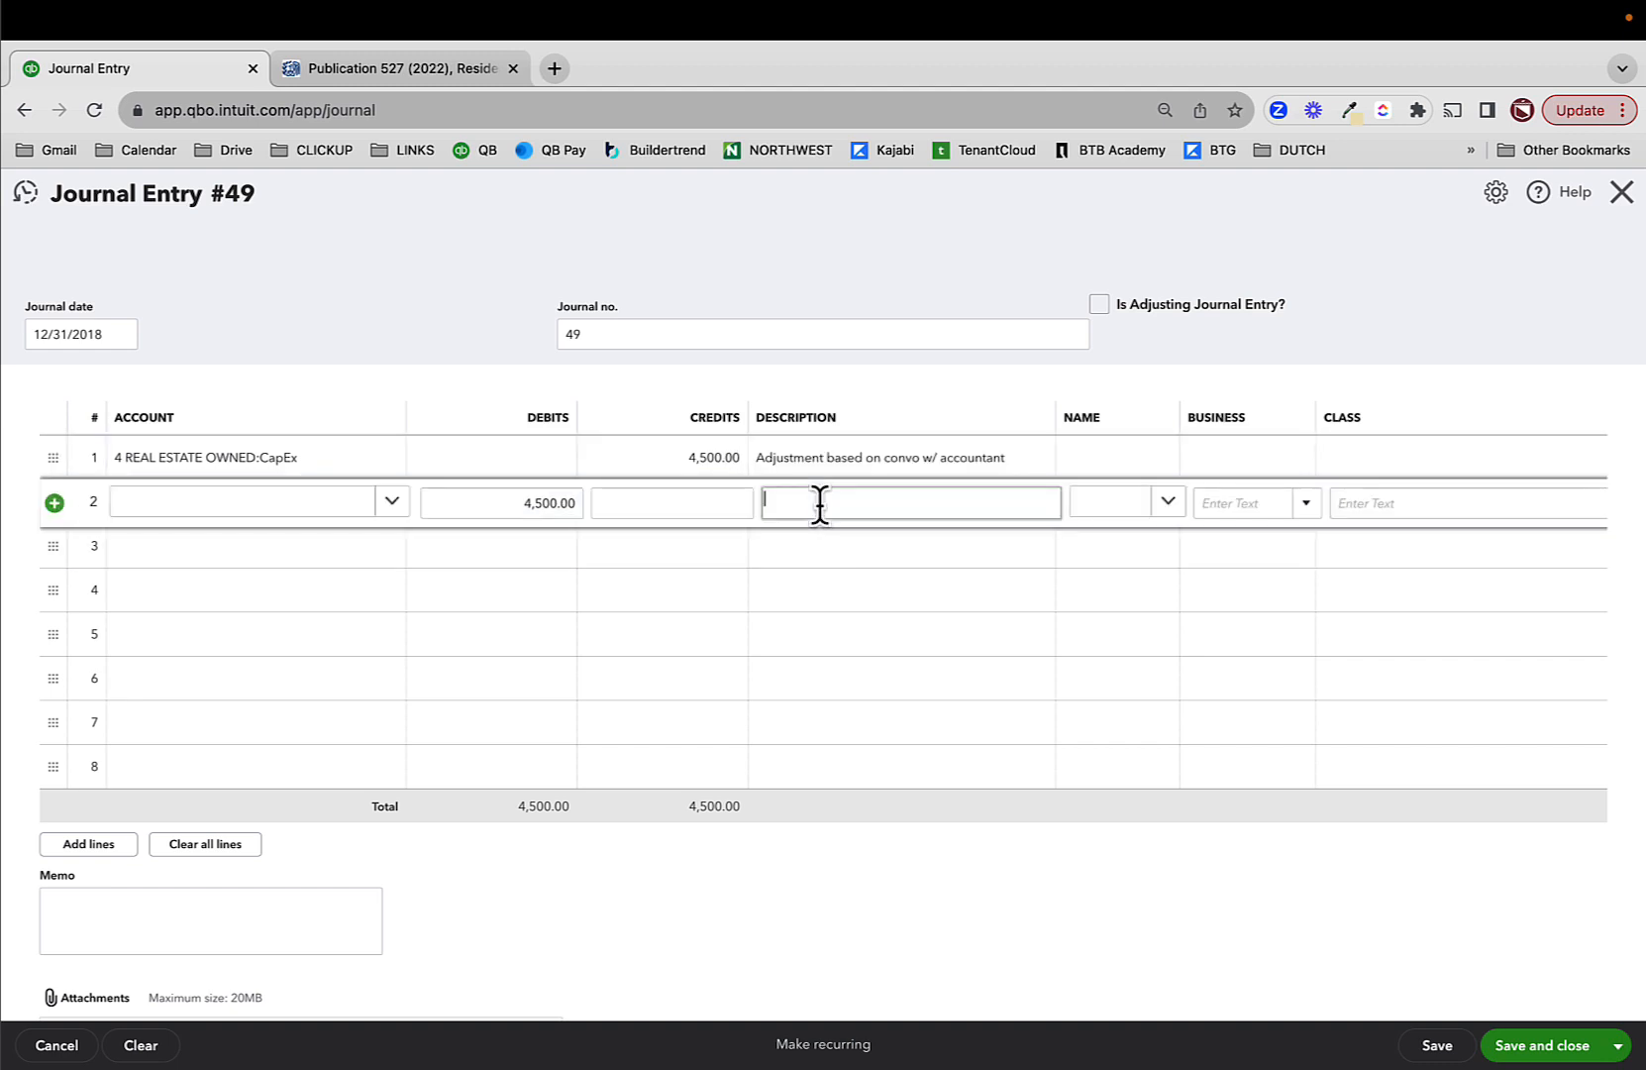
{"action": "key", "text": "super+v"}
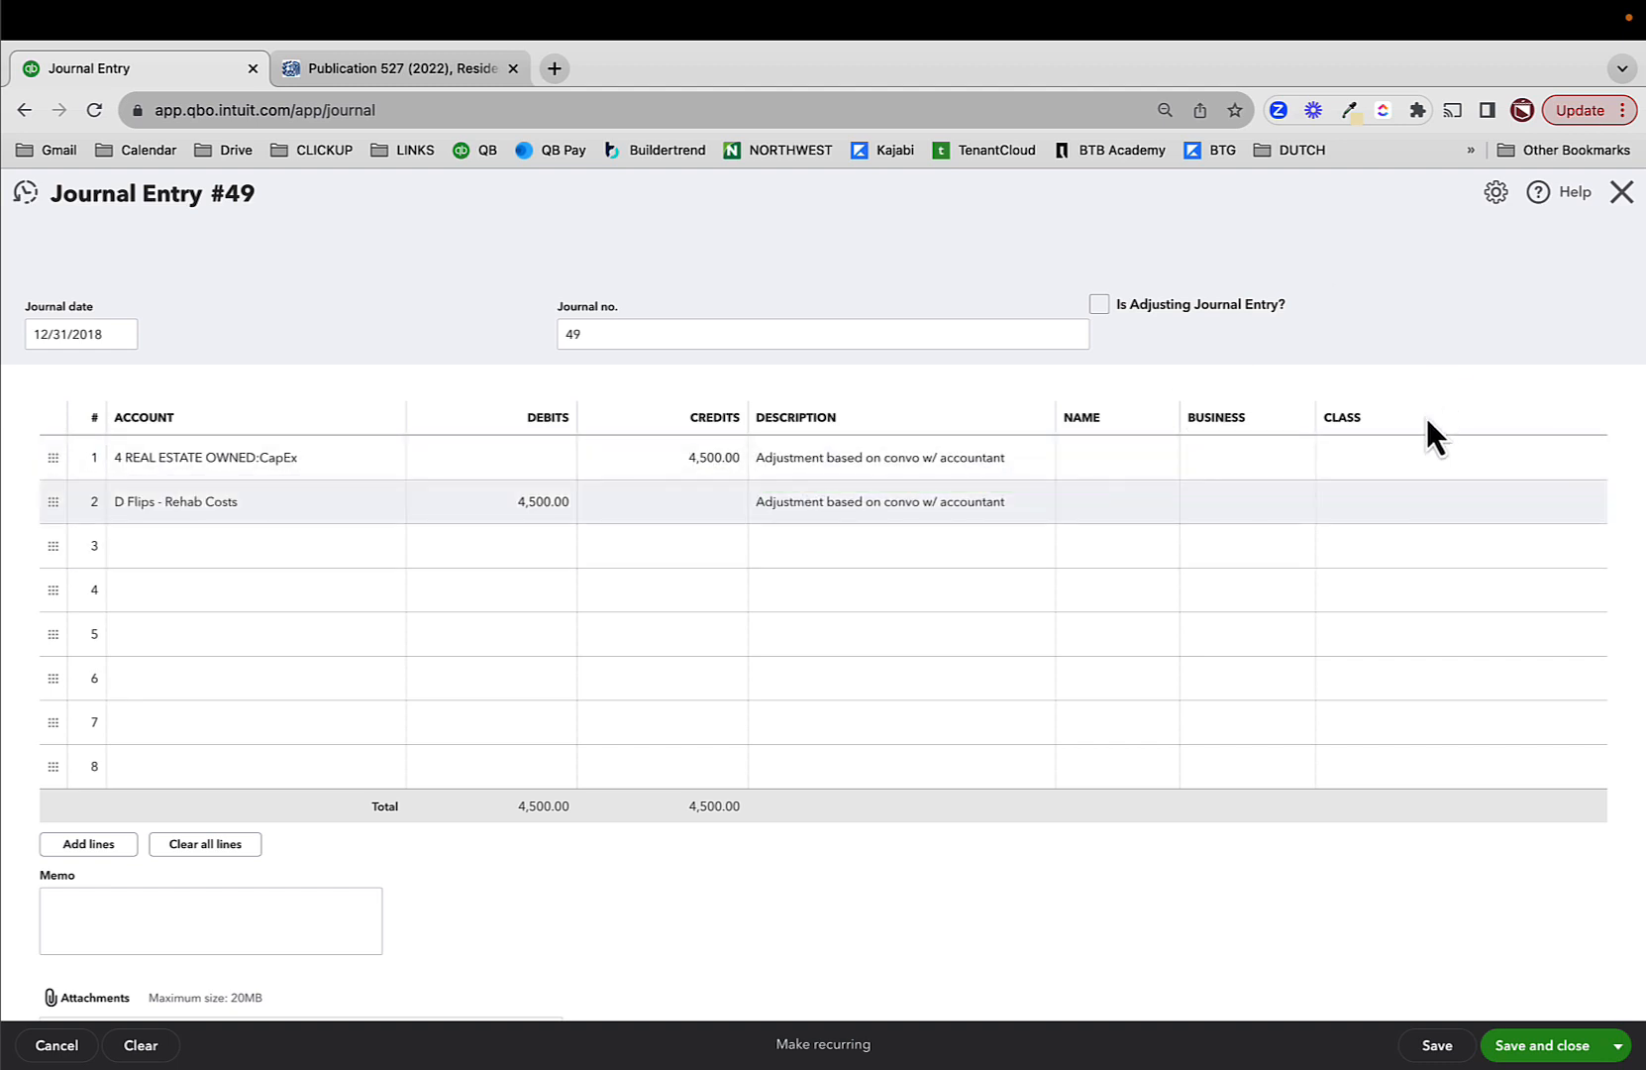
- Set the class of both journal lines to SWAN
{"action": "left_click", "coordinate": [1407, 458]}
{"action": "type", "text": "swa"}
{"action": "left_click", "coordinate": [1236, 533]}
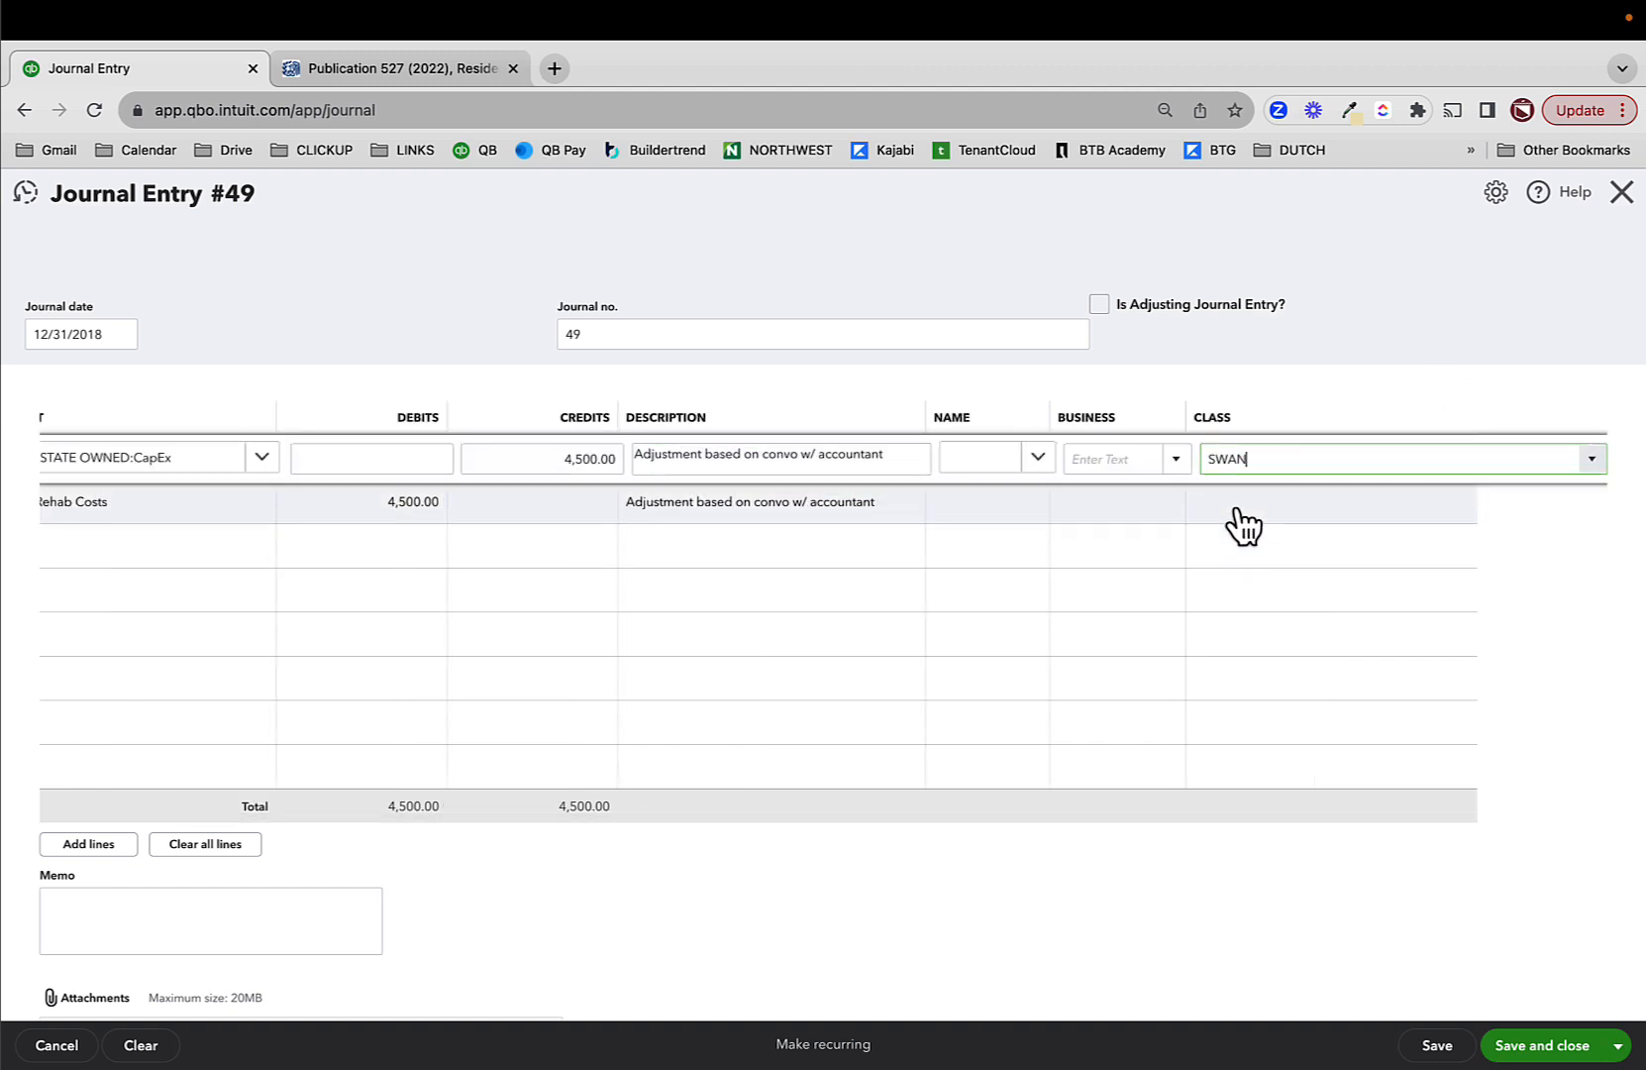
{"action": "left_click", "coordinate": [1416, 500]}
{"action": "type", "text": "s"}
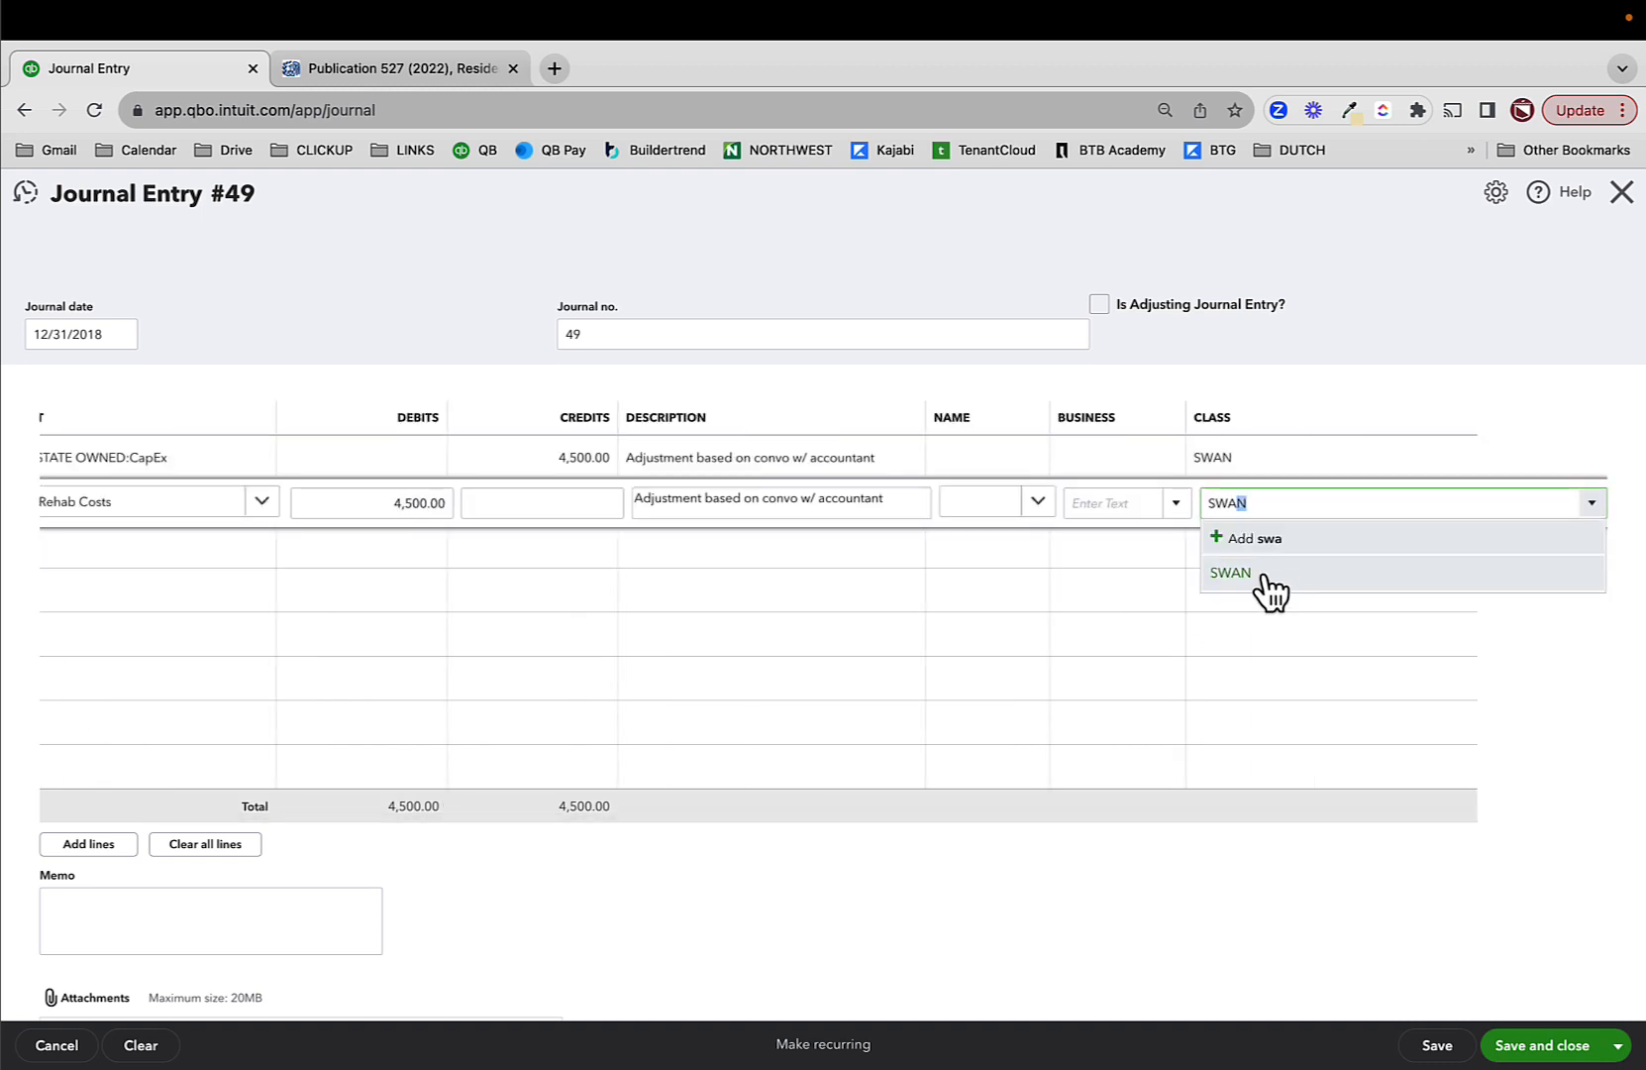
{"action": "left_click", "coordinate": [1268, 587]}
- Set the business of both journal lines to JMB Investments, and save and close the journal entry
{"action": "left_click", "coordinate": [1229, 459]}
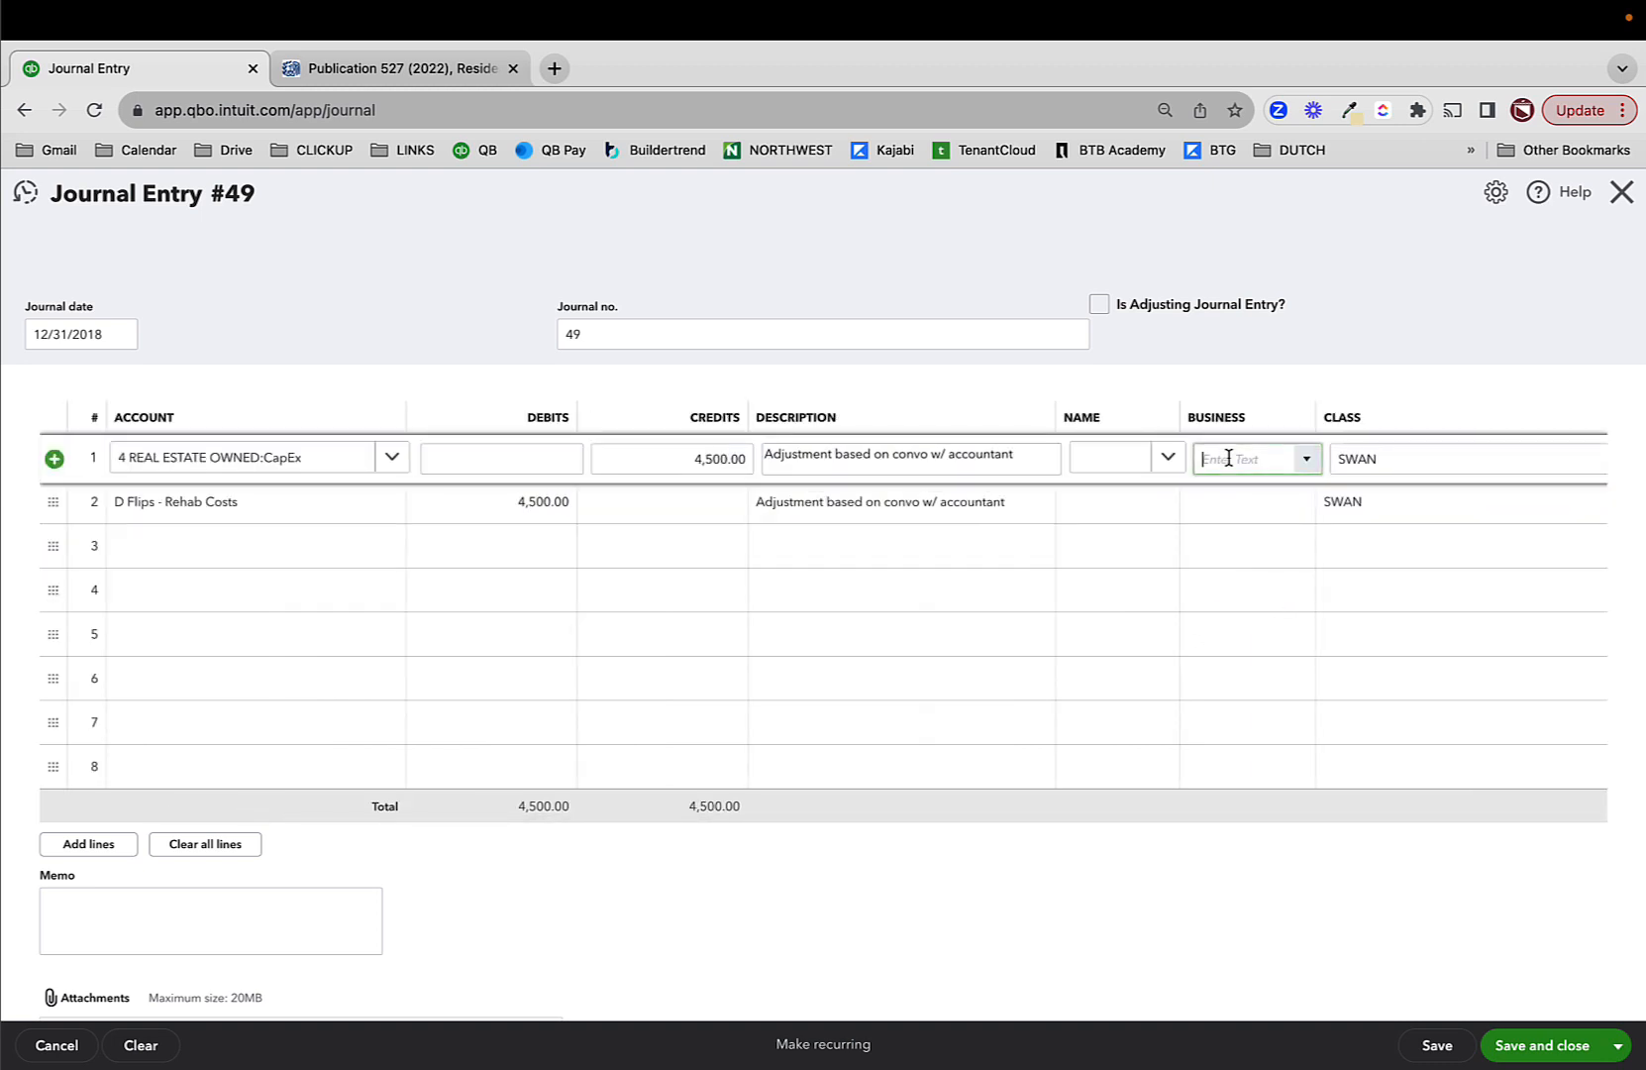
{"action": "left_click", "coordinate": [1306, 460]}
{"action": "left_click", "coordinate": [1275, 571]}
{"action": "left_click", "coordinate": [1306, 503]}
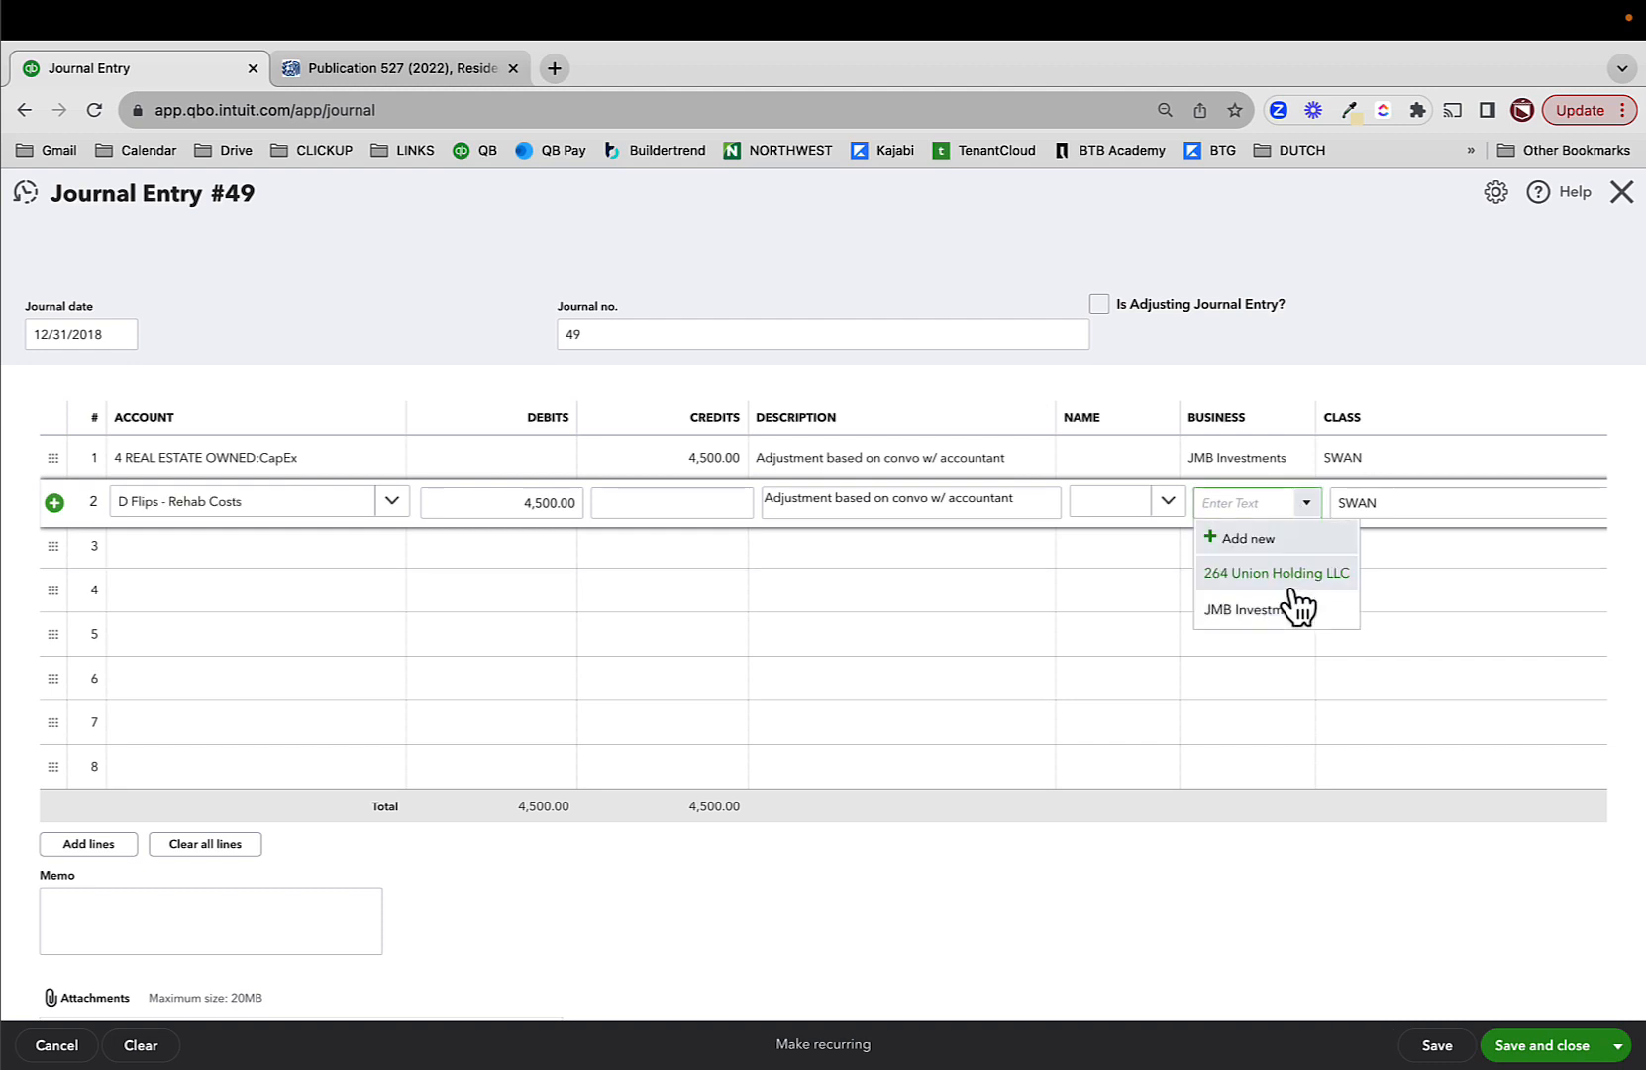
{"action": "left_click", "coordinate": [1305, 610]}
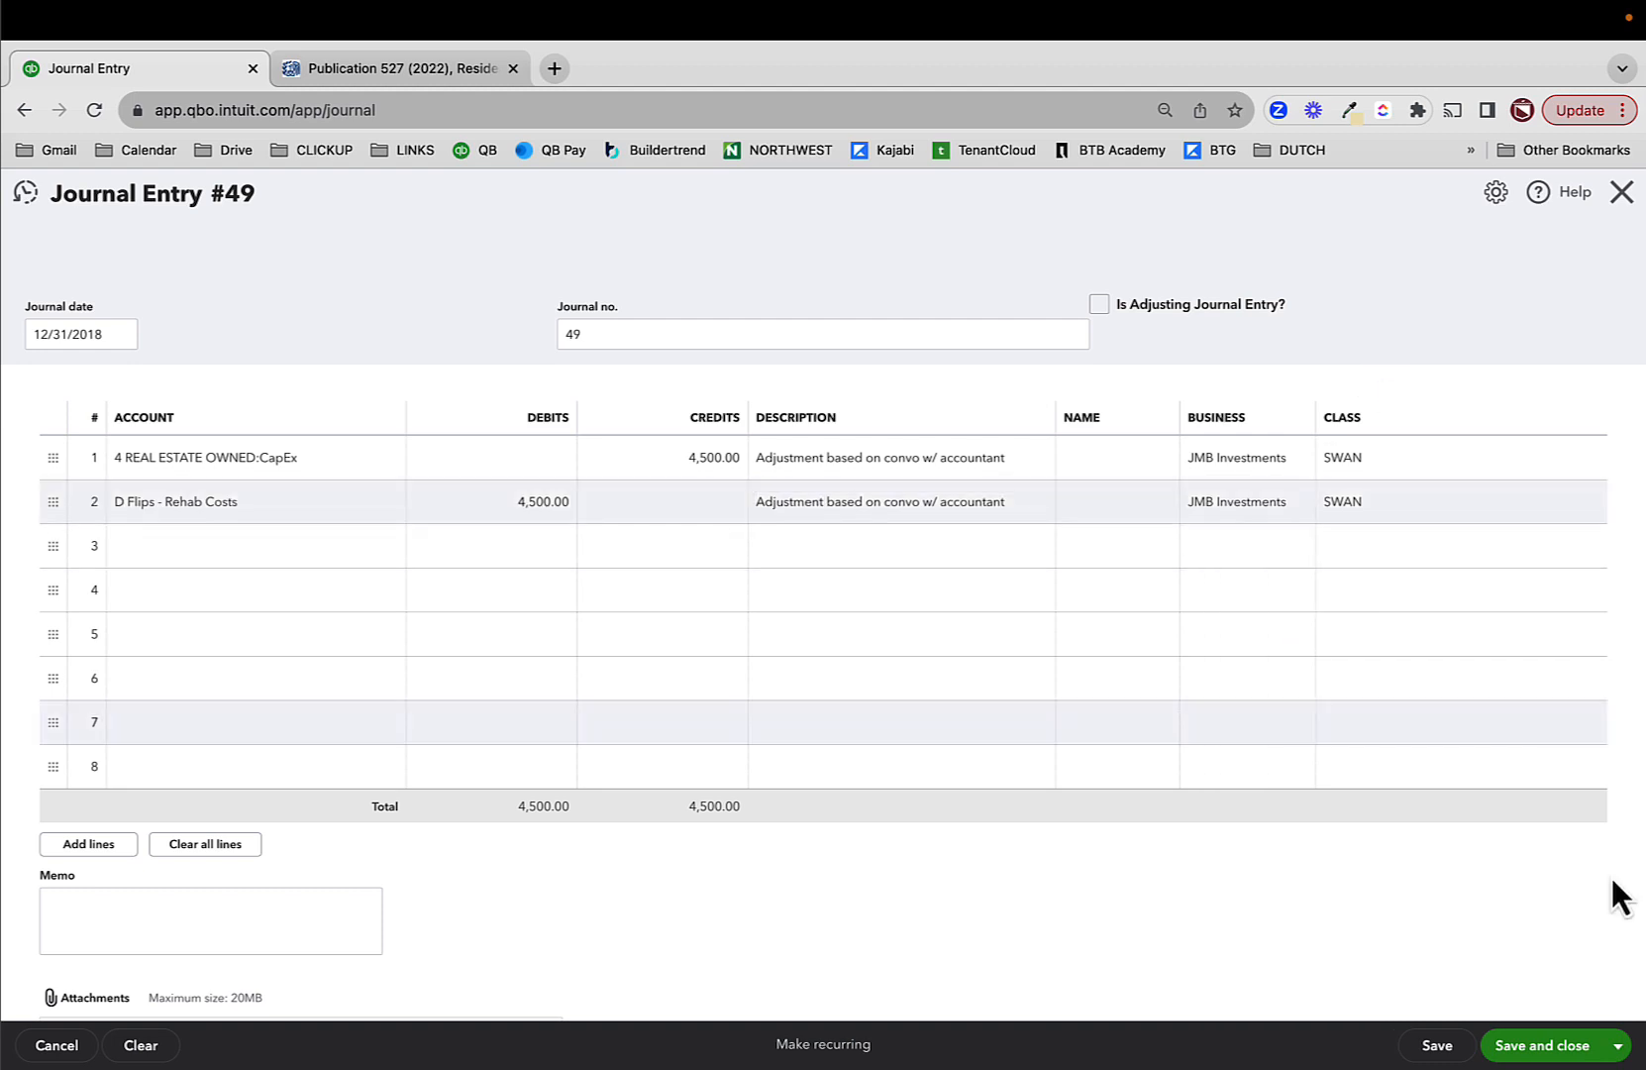
{"action": "left_click", "coordinate": [1535, 1046]}
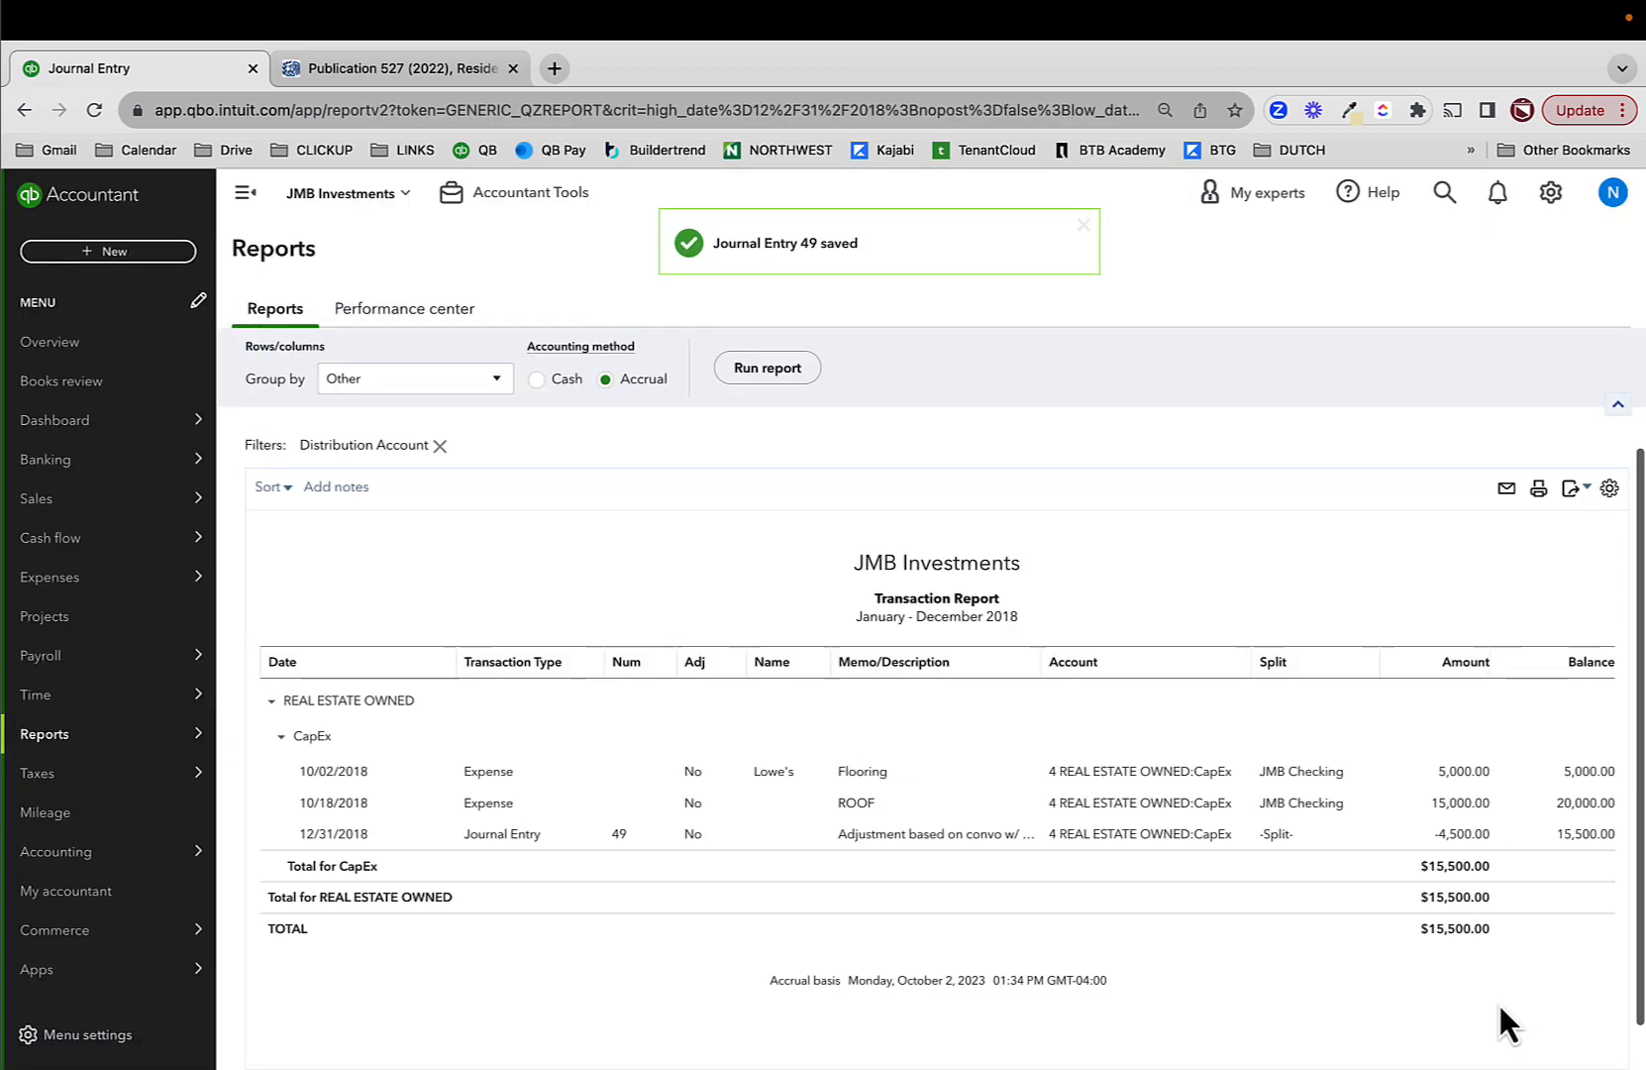
- Return to the 2018 balance sheet and review the CapEx balance under fixed assets
{"action": "scroll", "coordinate": [792, 639], "scroll_direction": "up", "scroll_amount": 2}
{"action": "left_click", "coordinate": [333, 353]}
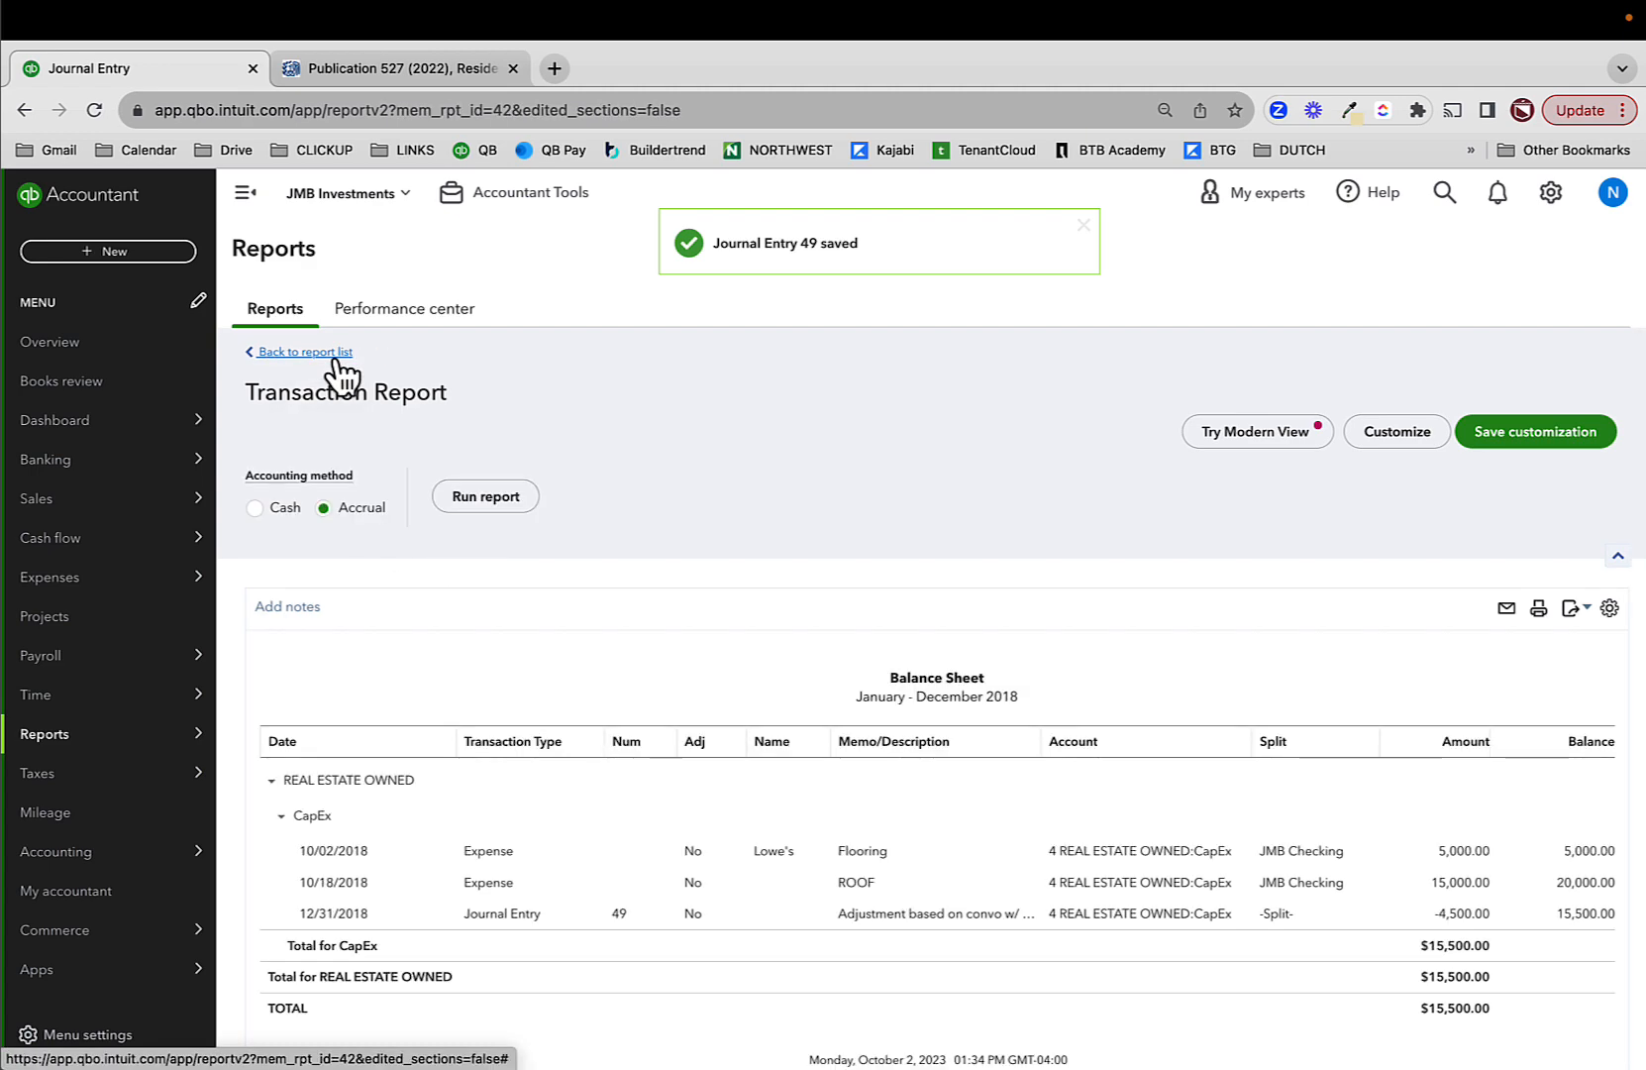
{"action": "scroll", "coordinate": [1155, 759], "scroll_direction": "down", "scroll_amount": 3}
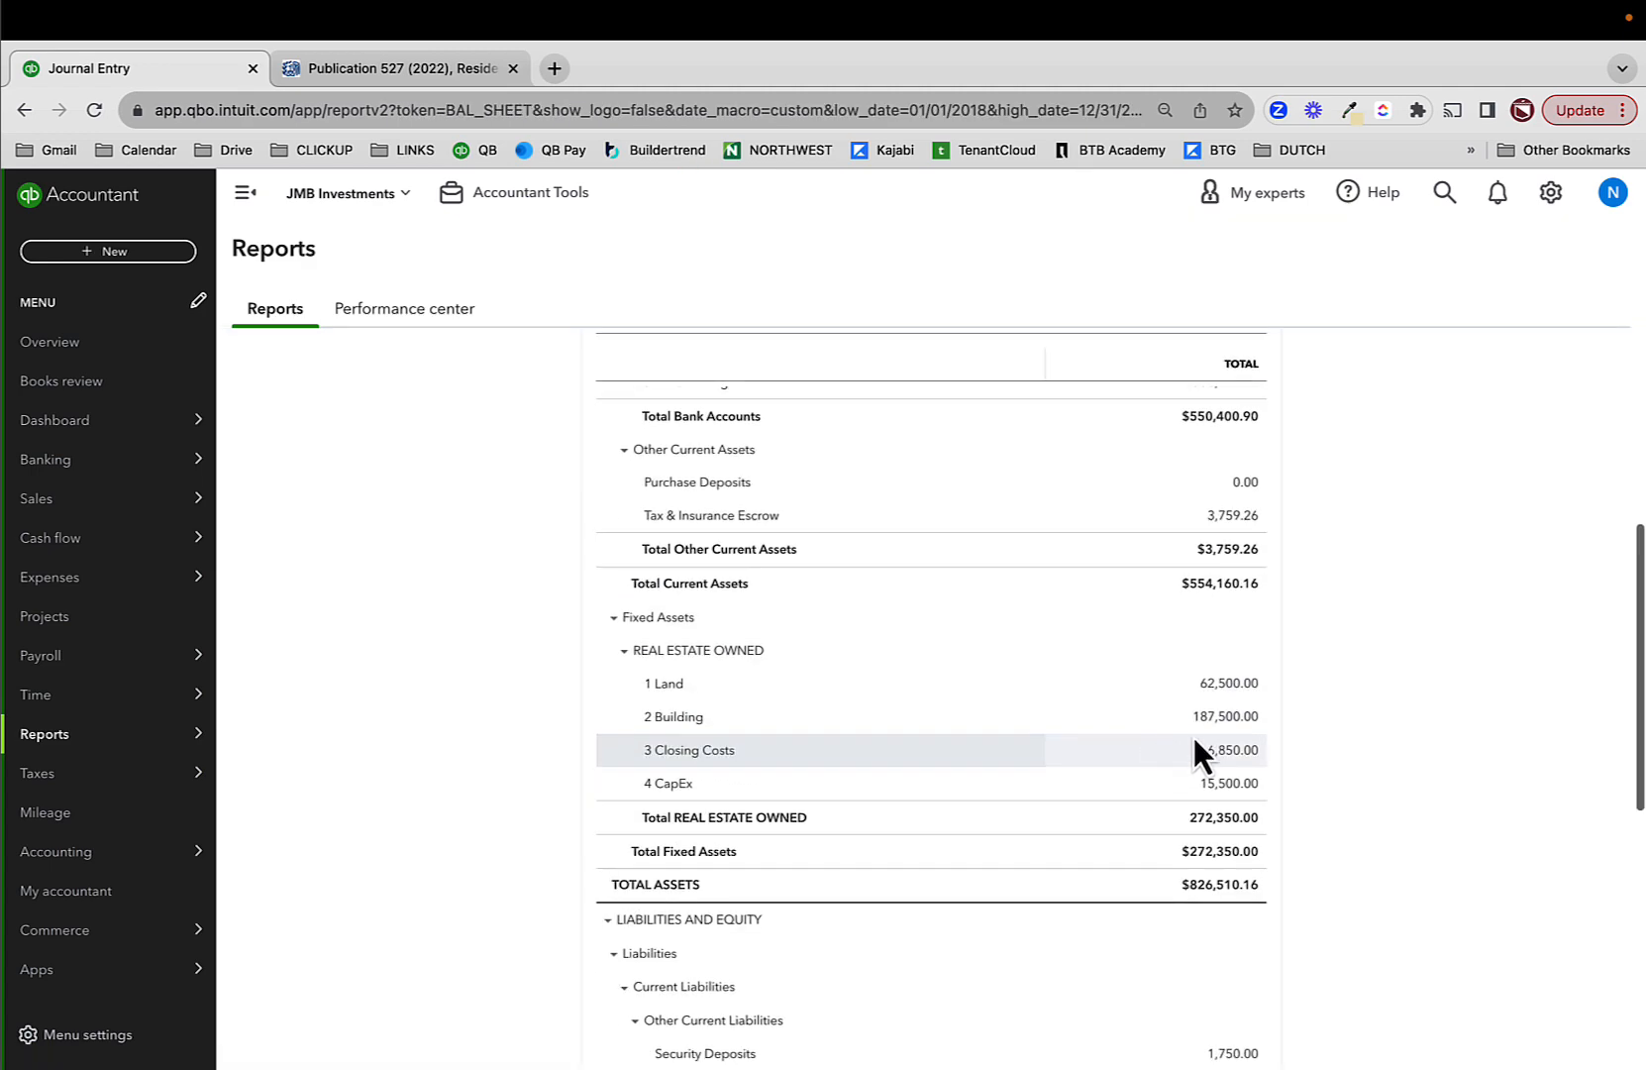
{"action": "scroll", "coordinate": [1243, 800], "scroll_direction": "down", "scroll_amount": 6}
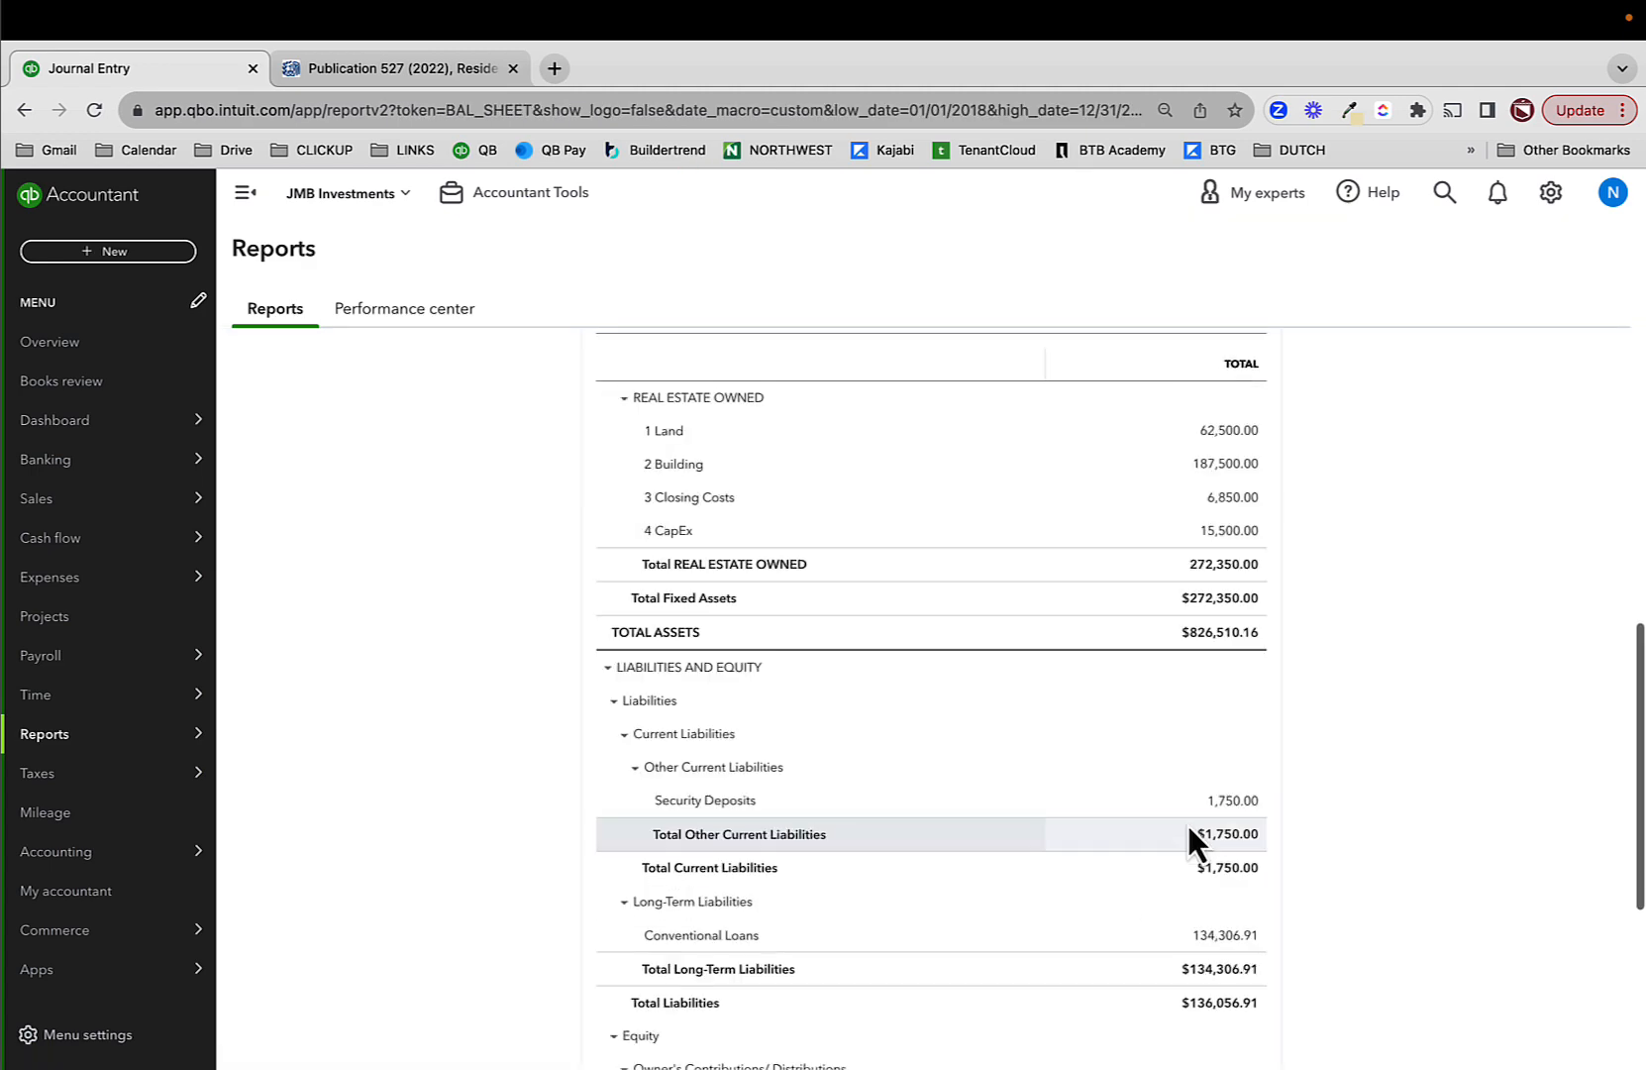
- Drill from the balance sheet's net income into D Flips - Rehab Costs, view its 12/31/2018 journal entry, and close it
{"action": "left_click", "coordinate": [1224, 837]}
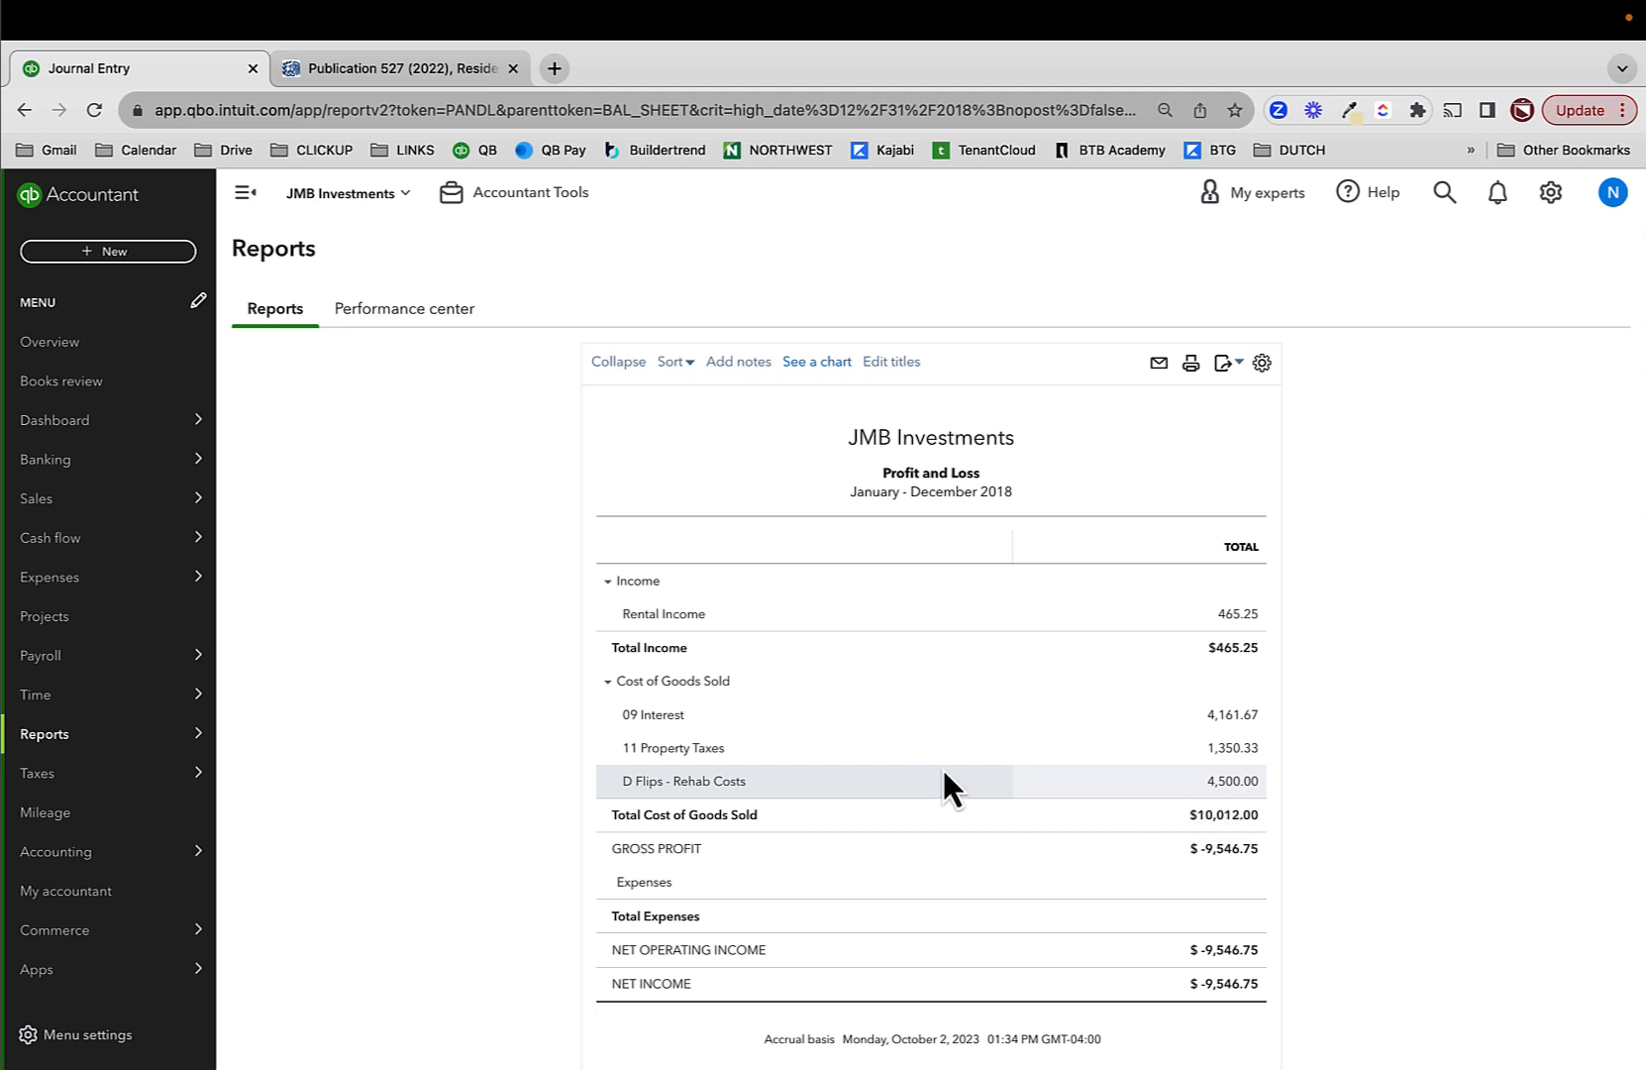
{"action": "left_click", "coordinate": [1232, 784]}
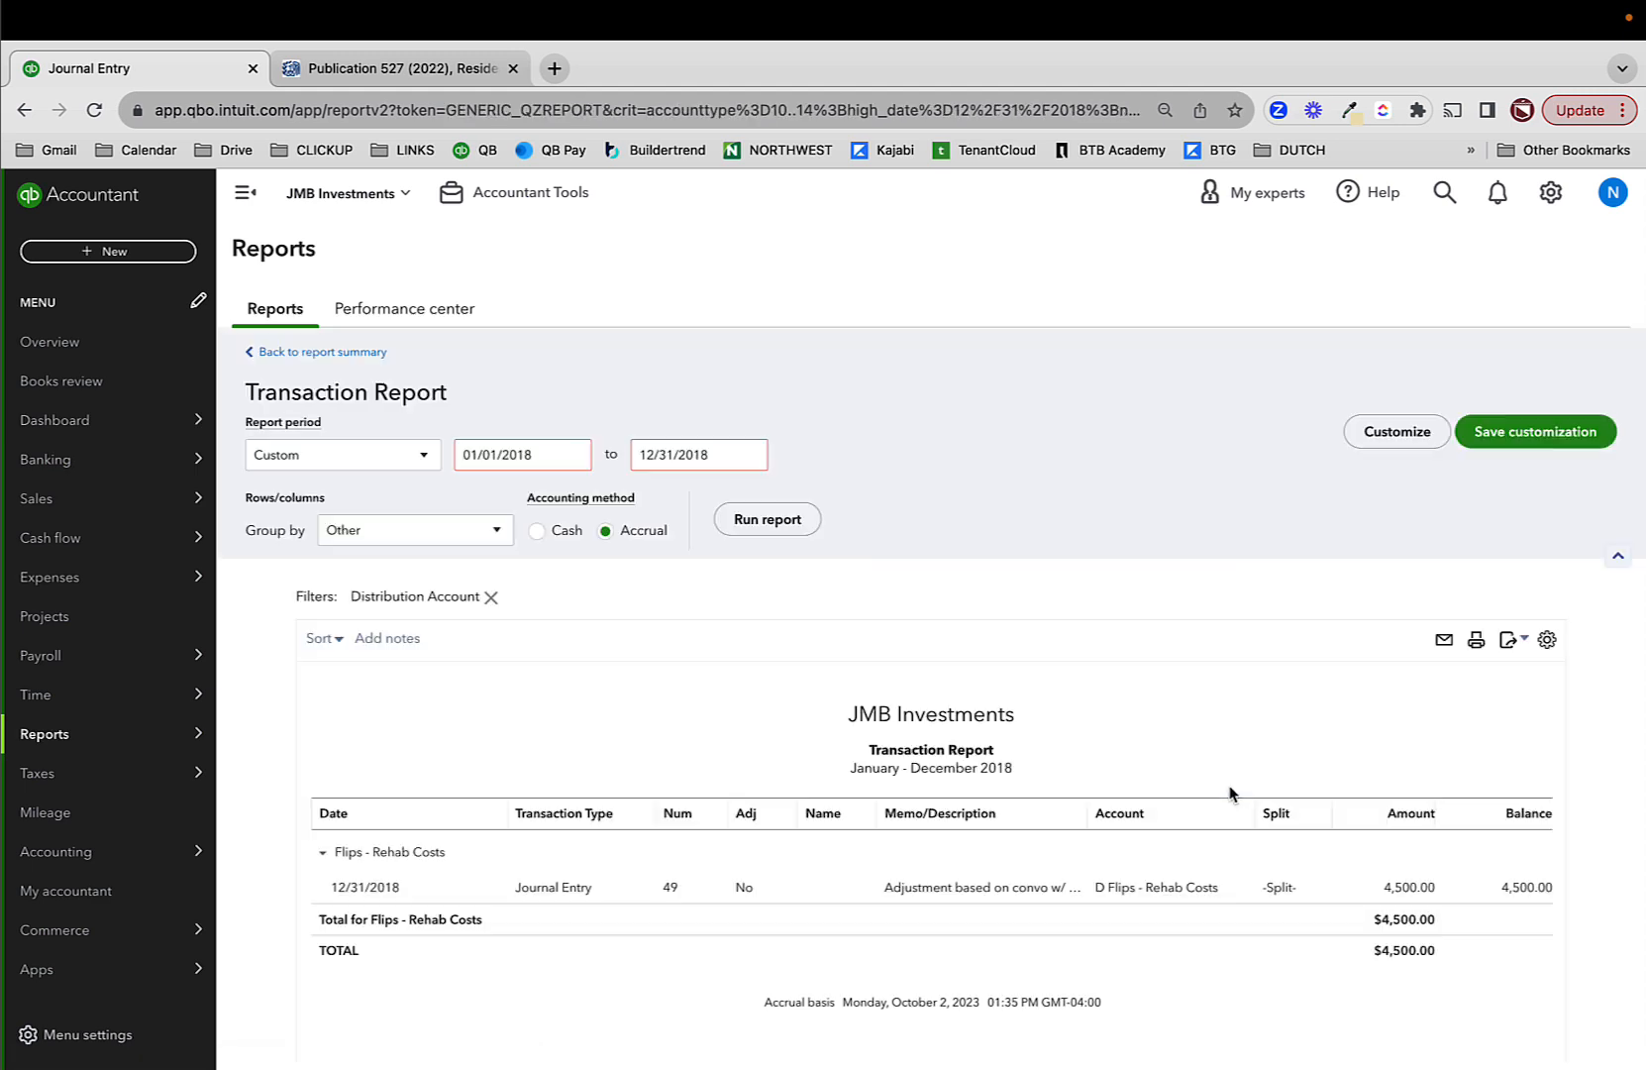
{"action": "left_click", "coordinate": [1008, 891]}
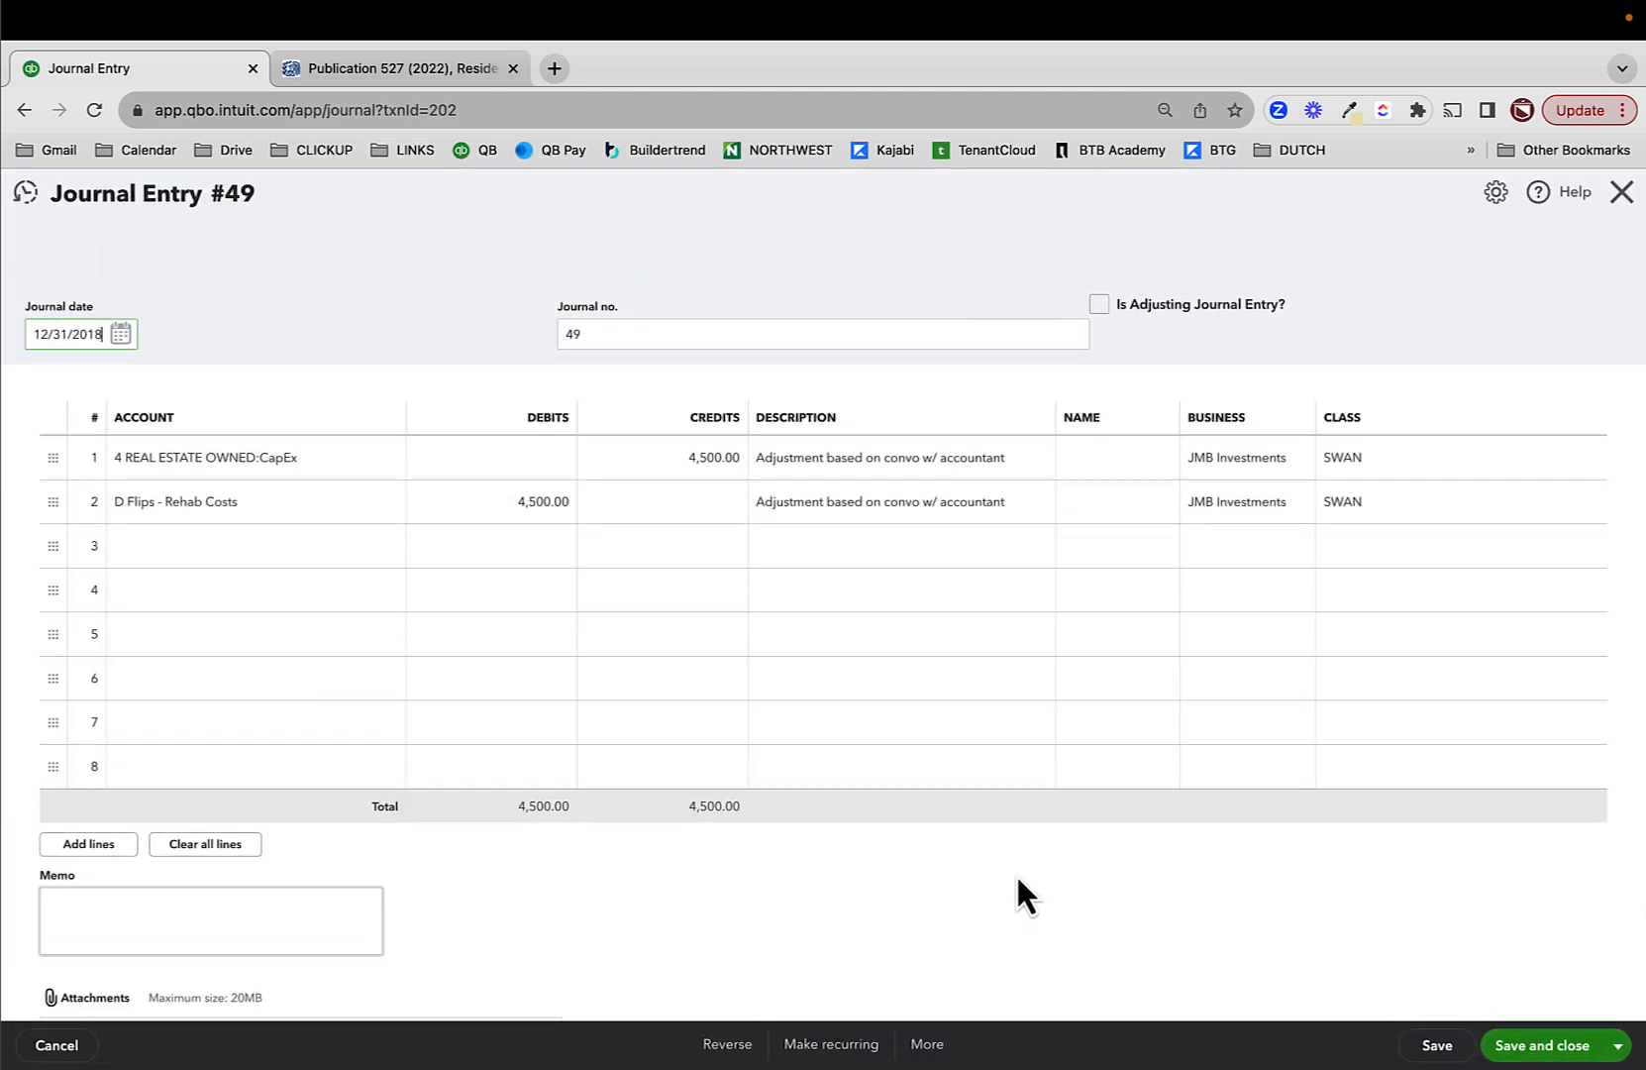
{"action": "left_click", "coordinate": [1623, 194]}
- Go back to the balance sheet, drill into 4 CapEx, and open the 10/18/2018 roof expense
{"action": "left_click", "coordinate": [363, 360]}
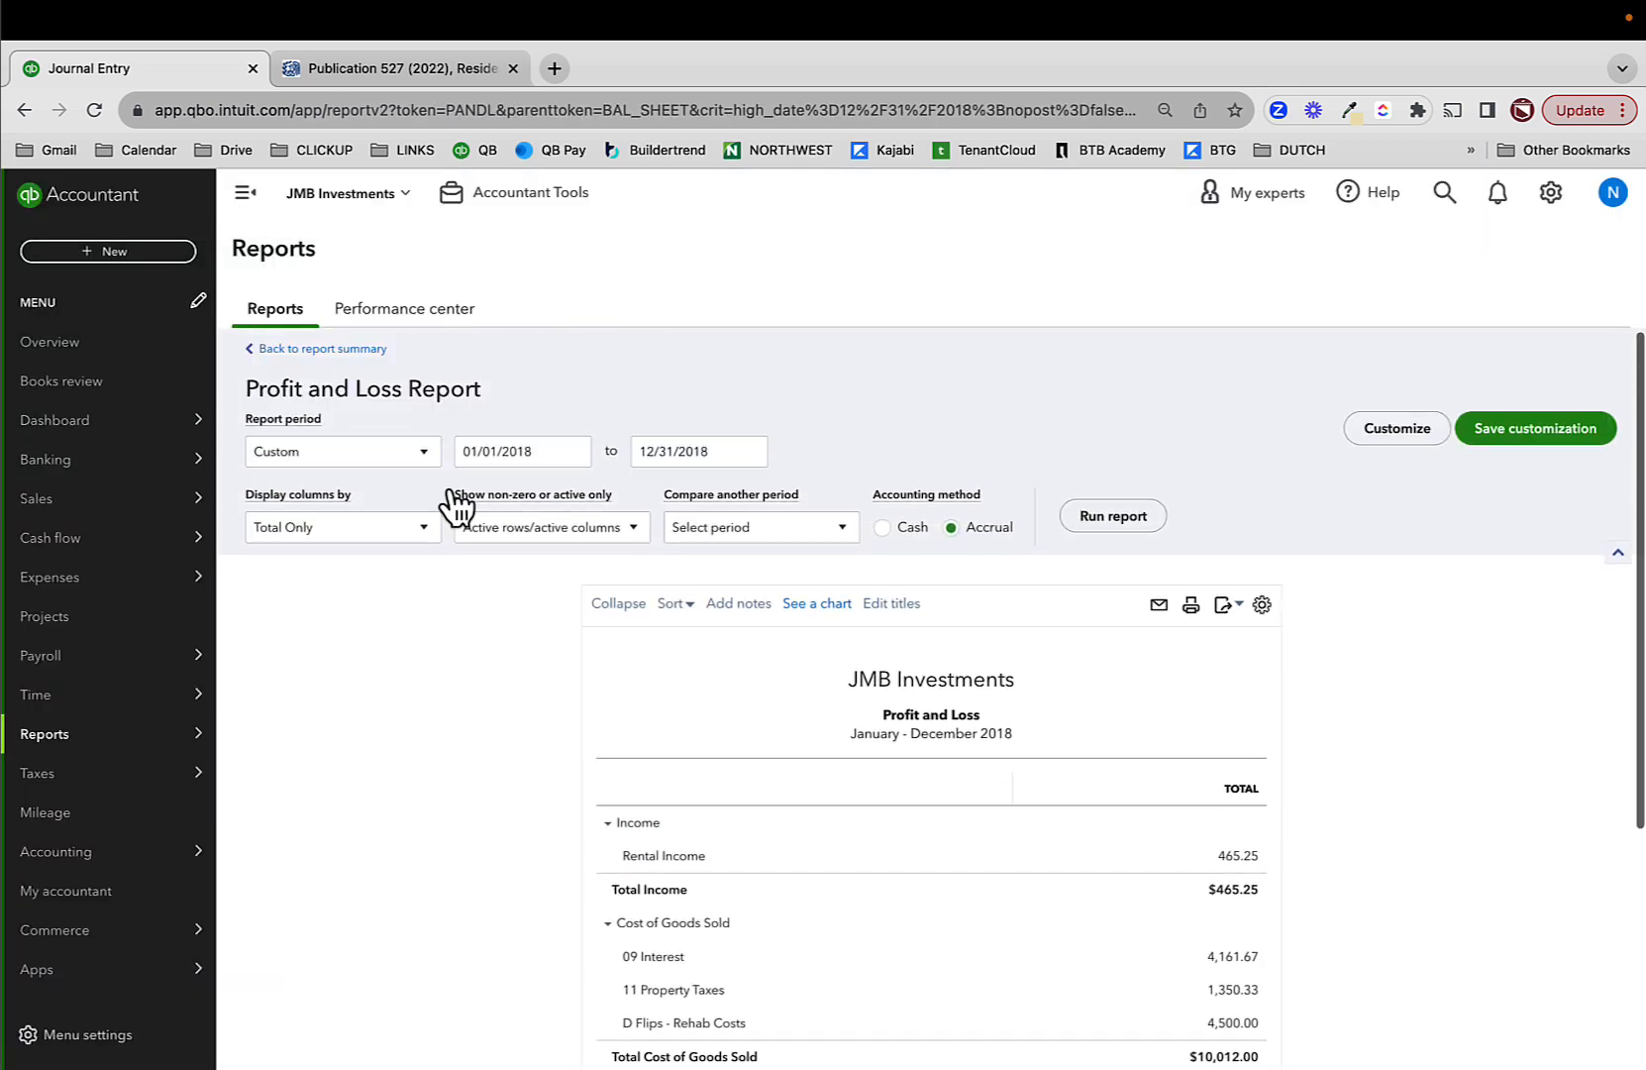
{"action": "left_click", "coordinate": [323, 354]}
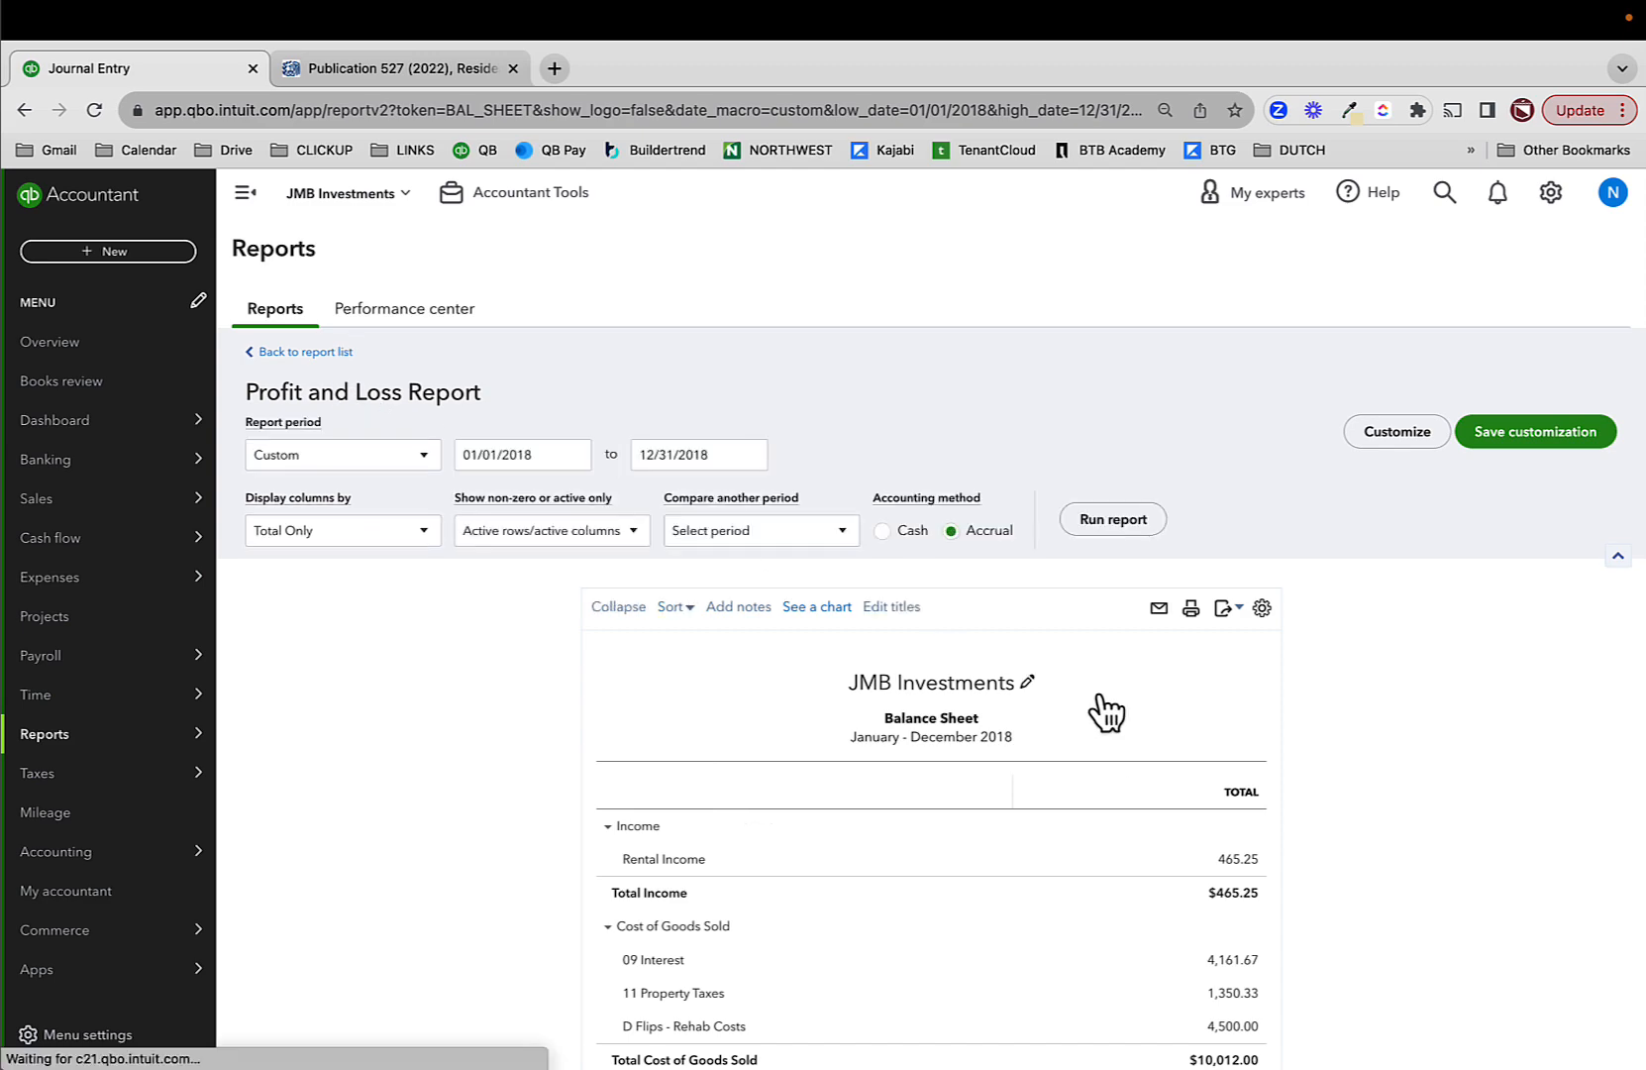
{"action": "scroll", "coordinate": [1110, 723], "scroll_direction": "down", "scroll_amount": 5}
{"action": "left_click", "coordinate": [1232, 818]}
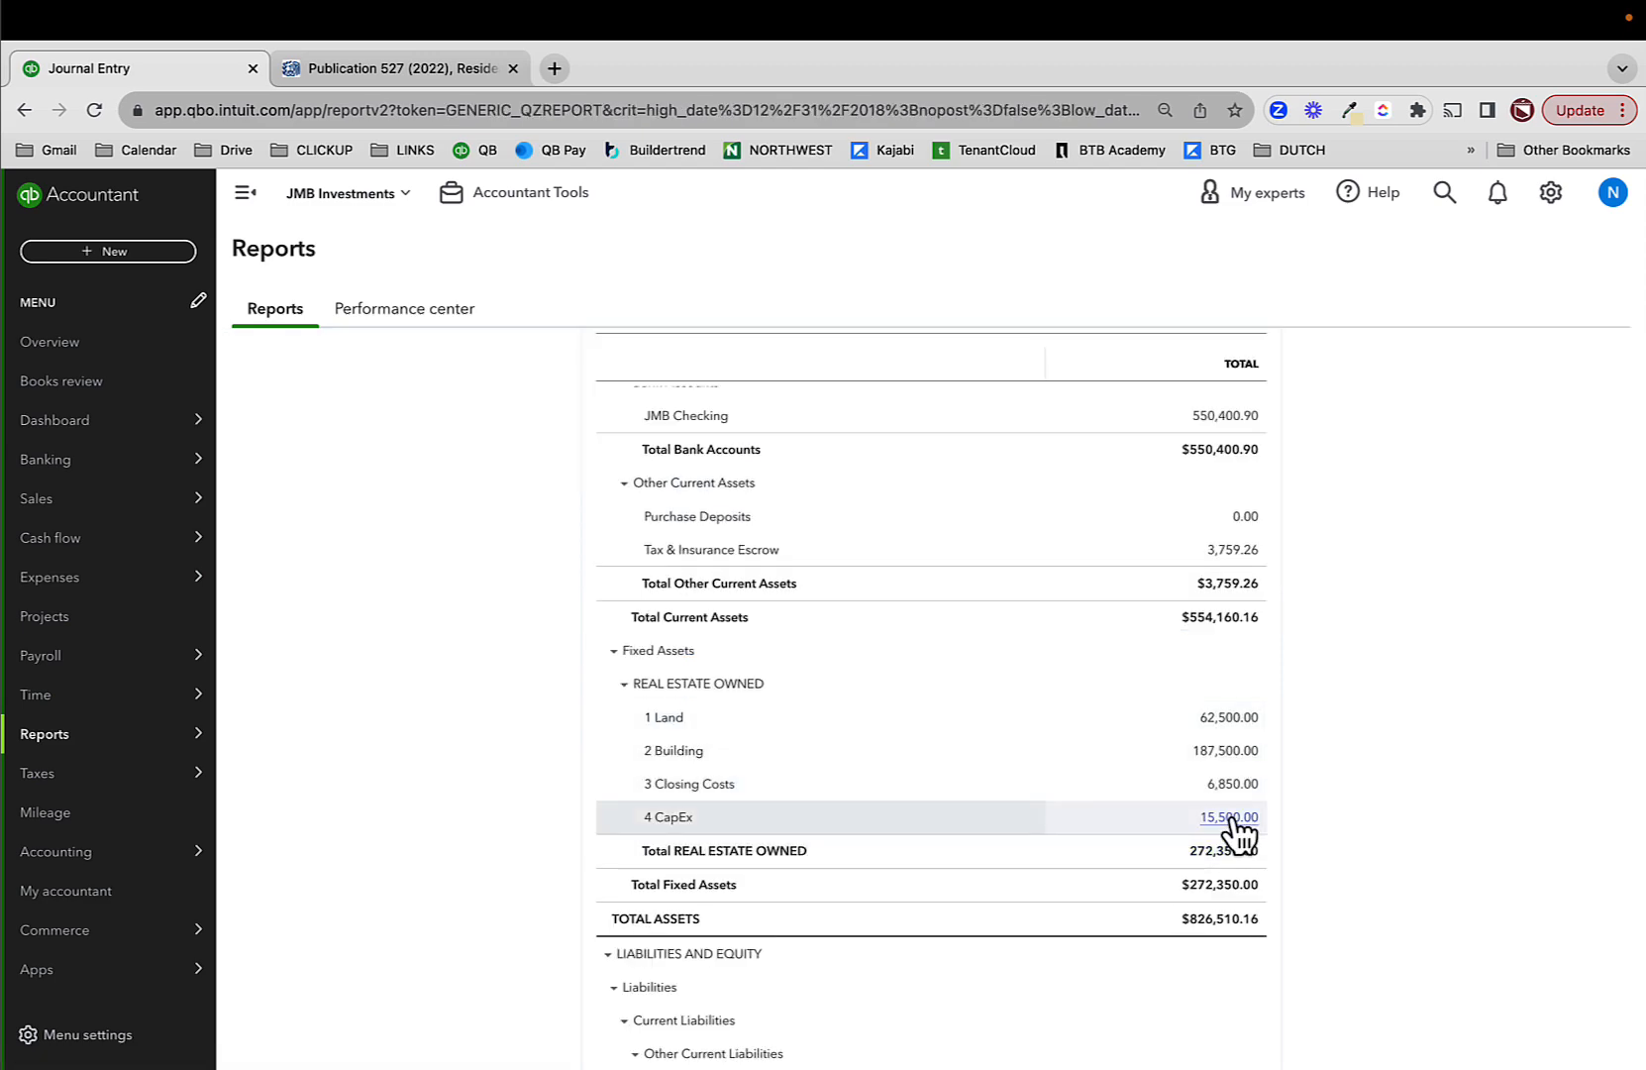
{"action": "left_click", "coordinate": [1457, 804]}
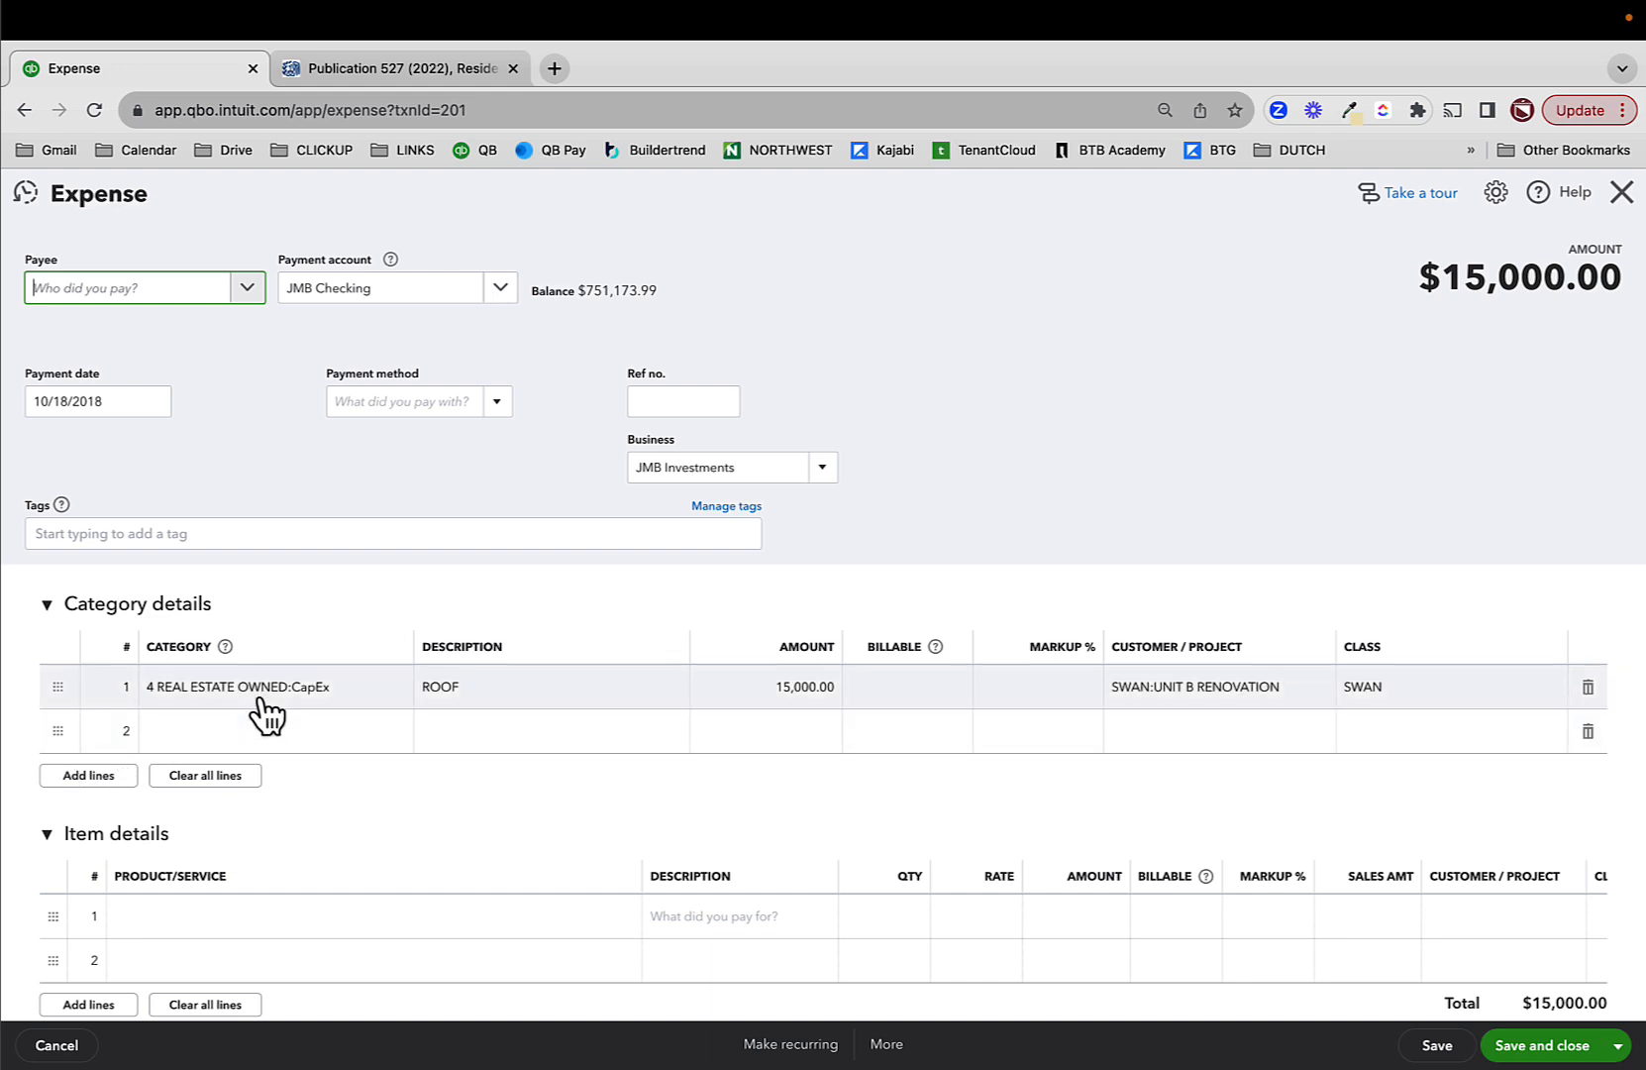
- Examine the account choices for the category on the roof expense's first category line
{"action": "left_click", "coordinate": [262, 700]}
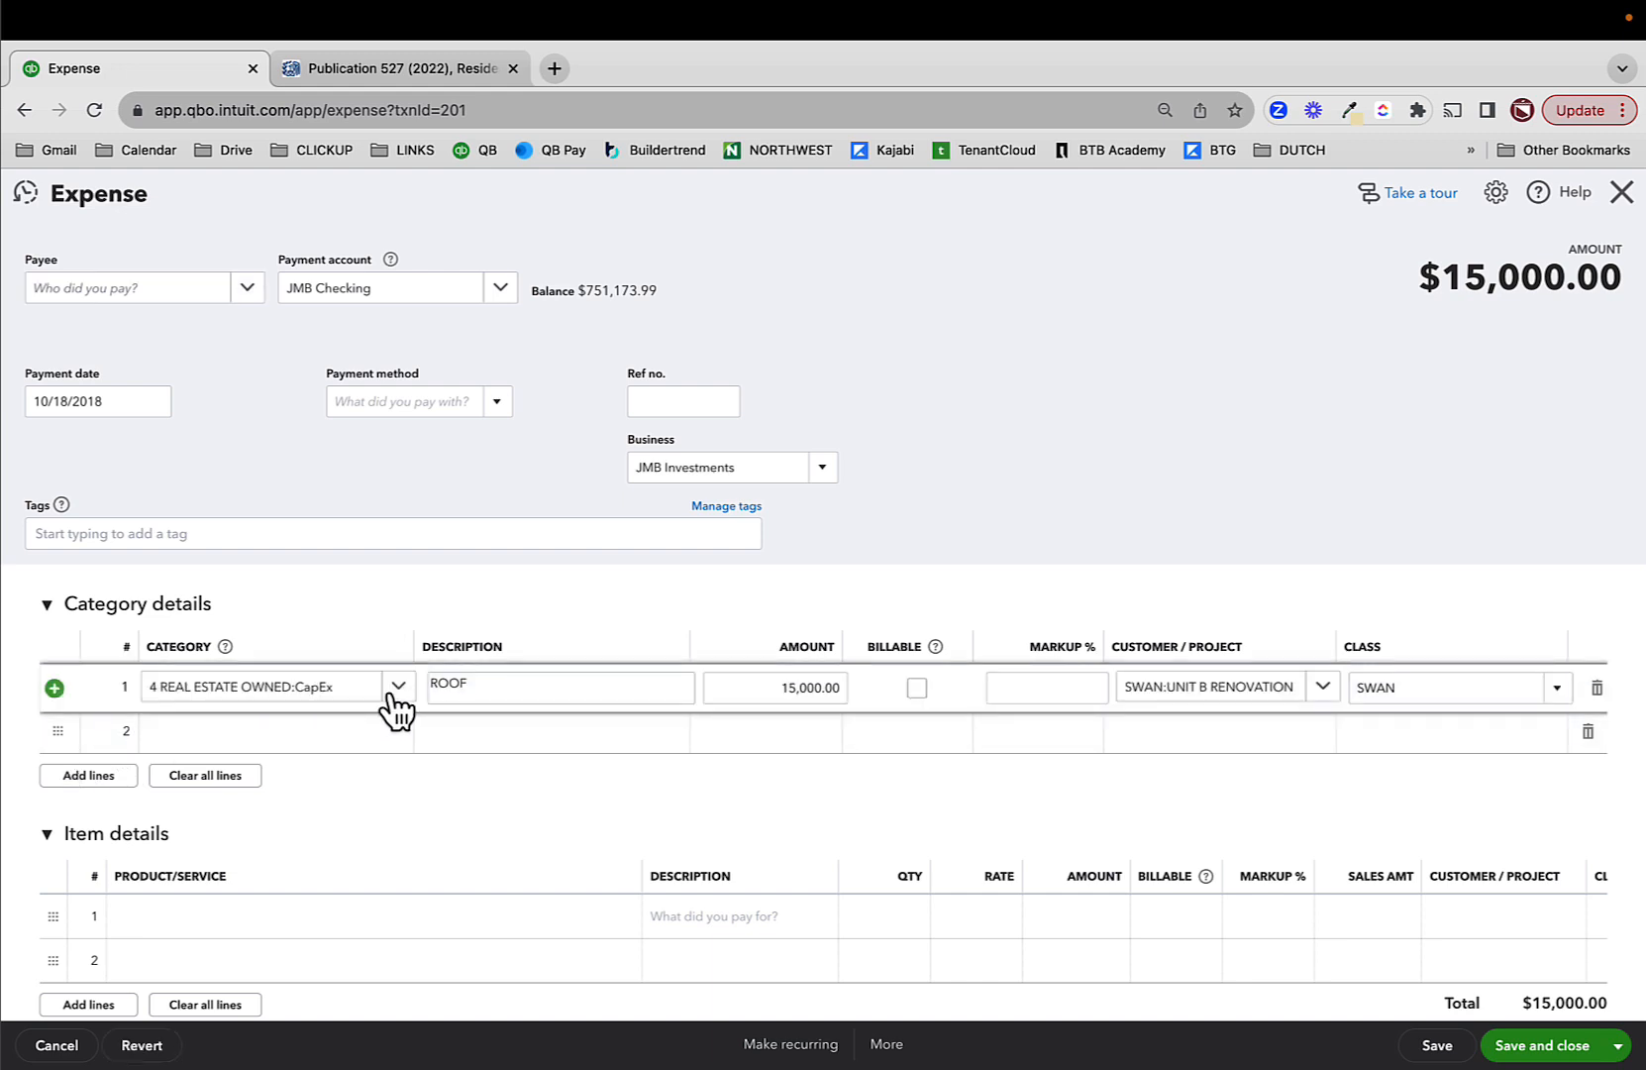
{"action": "left_click", "coordinate": [398, 686]}
{"action": "left_click", "coordinate": [399, 690]}
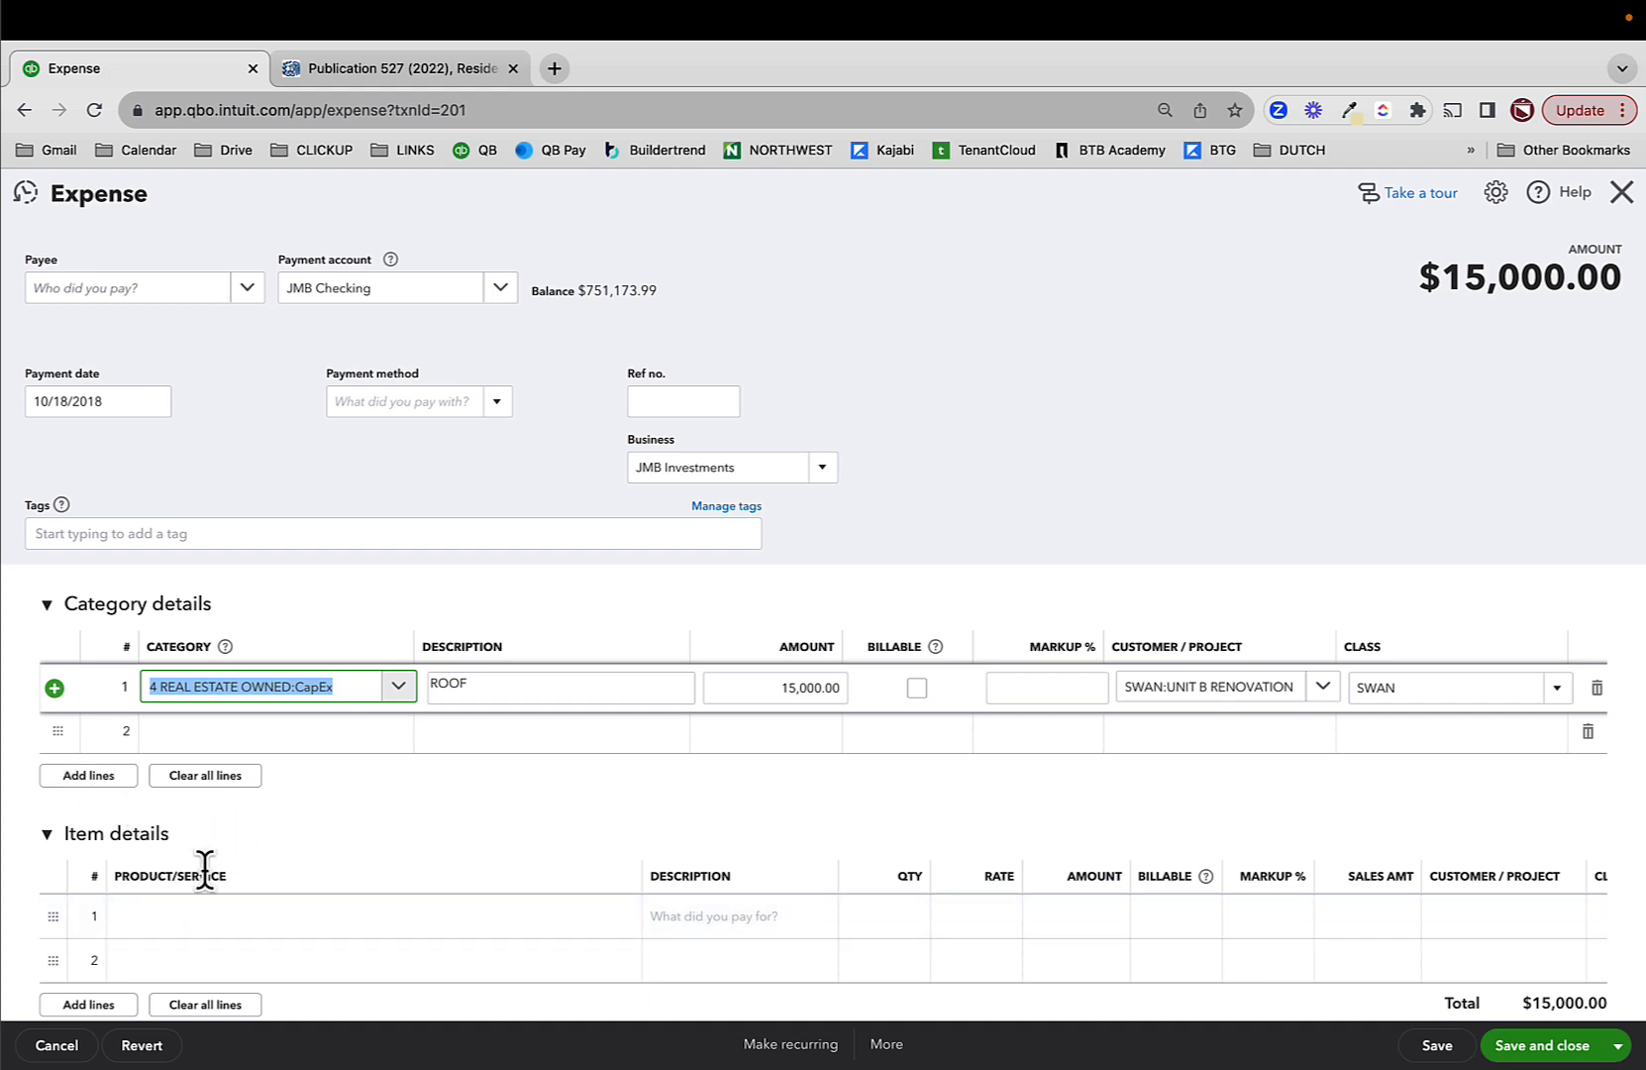
- Set the product/service on the expense's first item line to 3A. Roof under Stage 3 - Exterior
{"action": "left_click", "coordinate": [242, 916]}
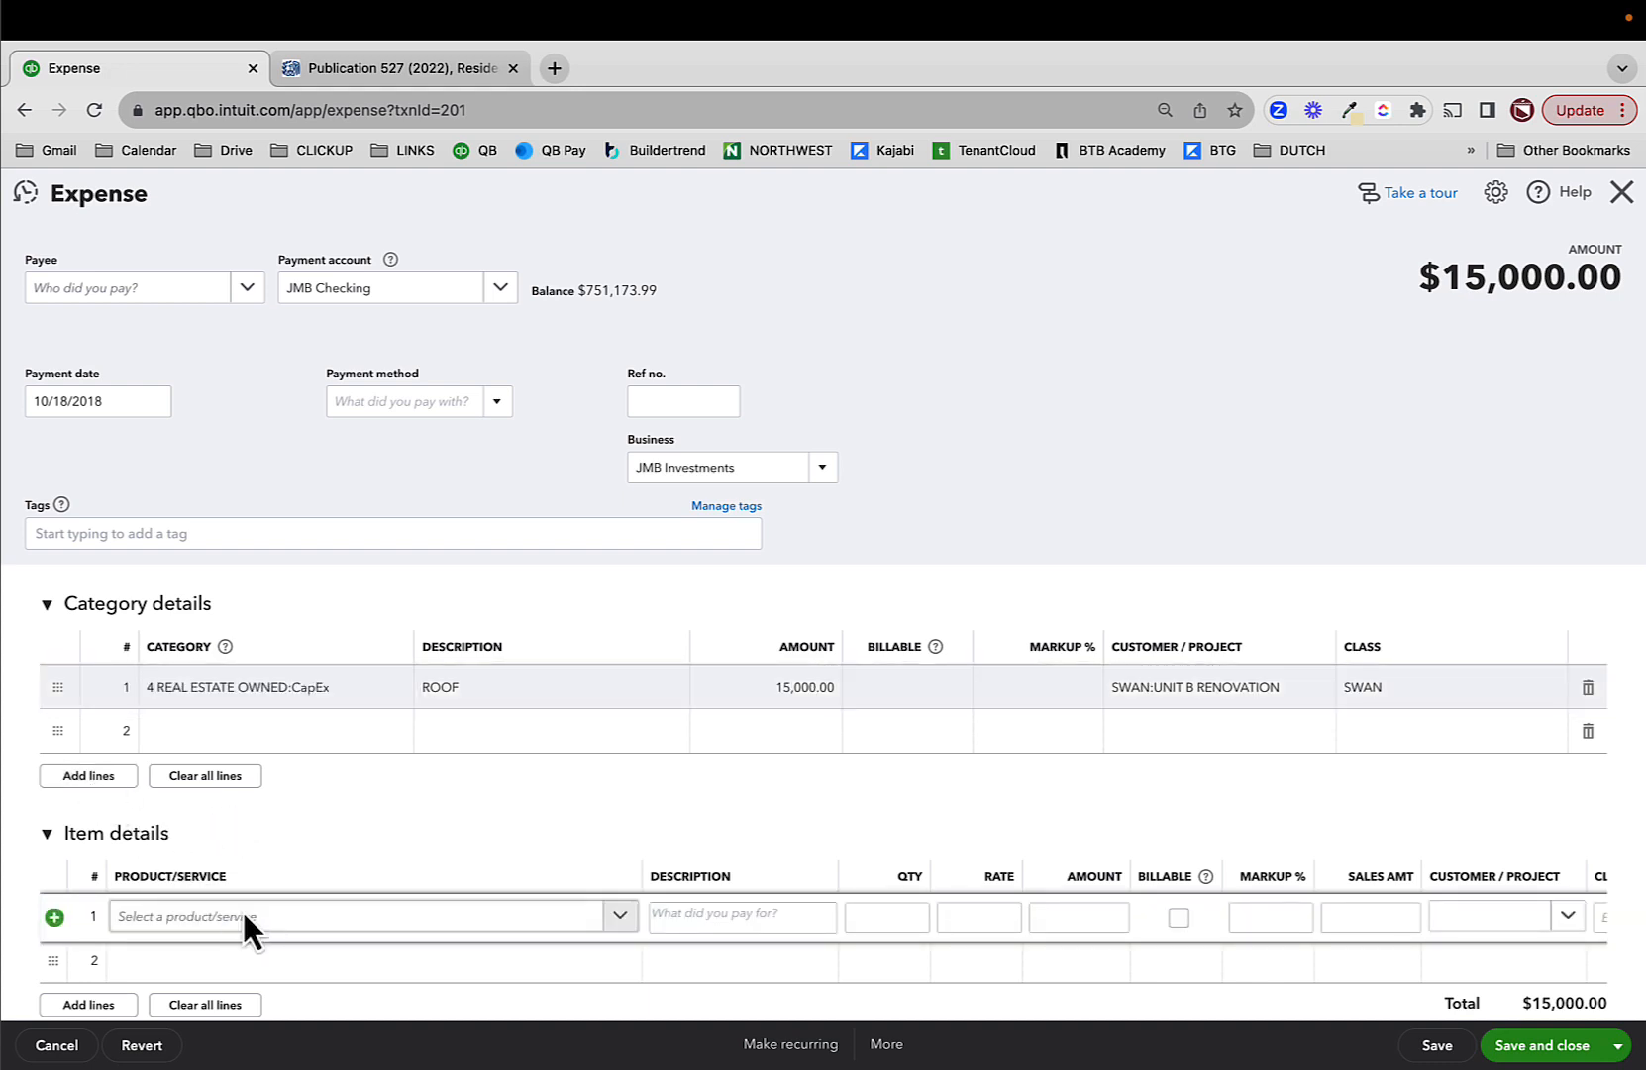
{"action": "scroll", "coordinate": [437, 830], "scroll_direction": "down", "scroll_amount": 1}
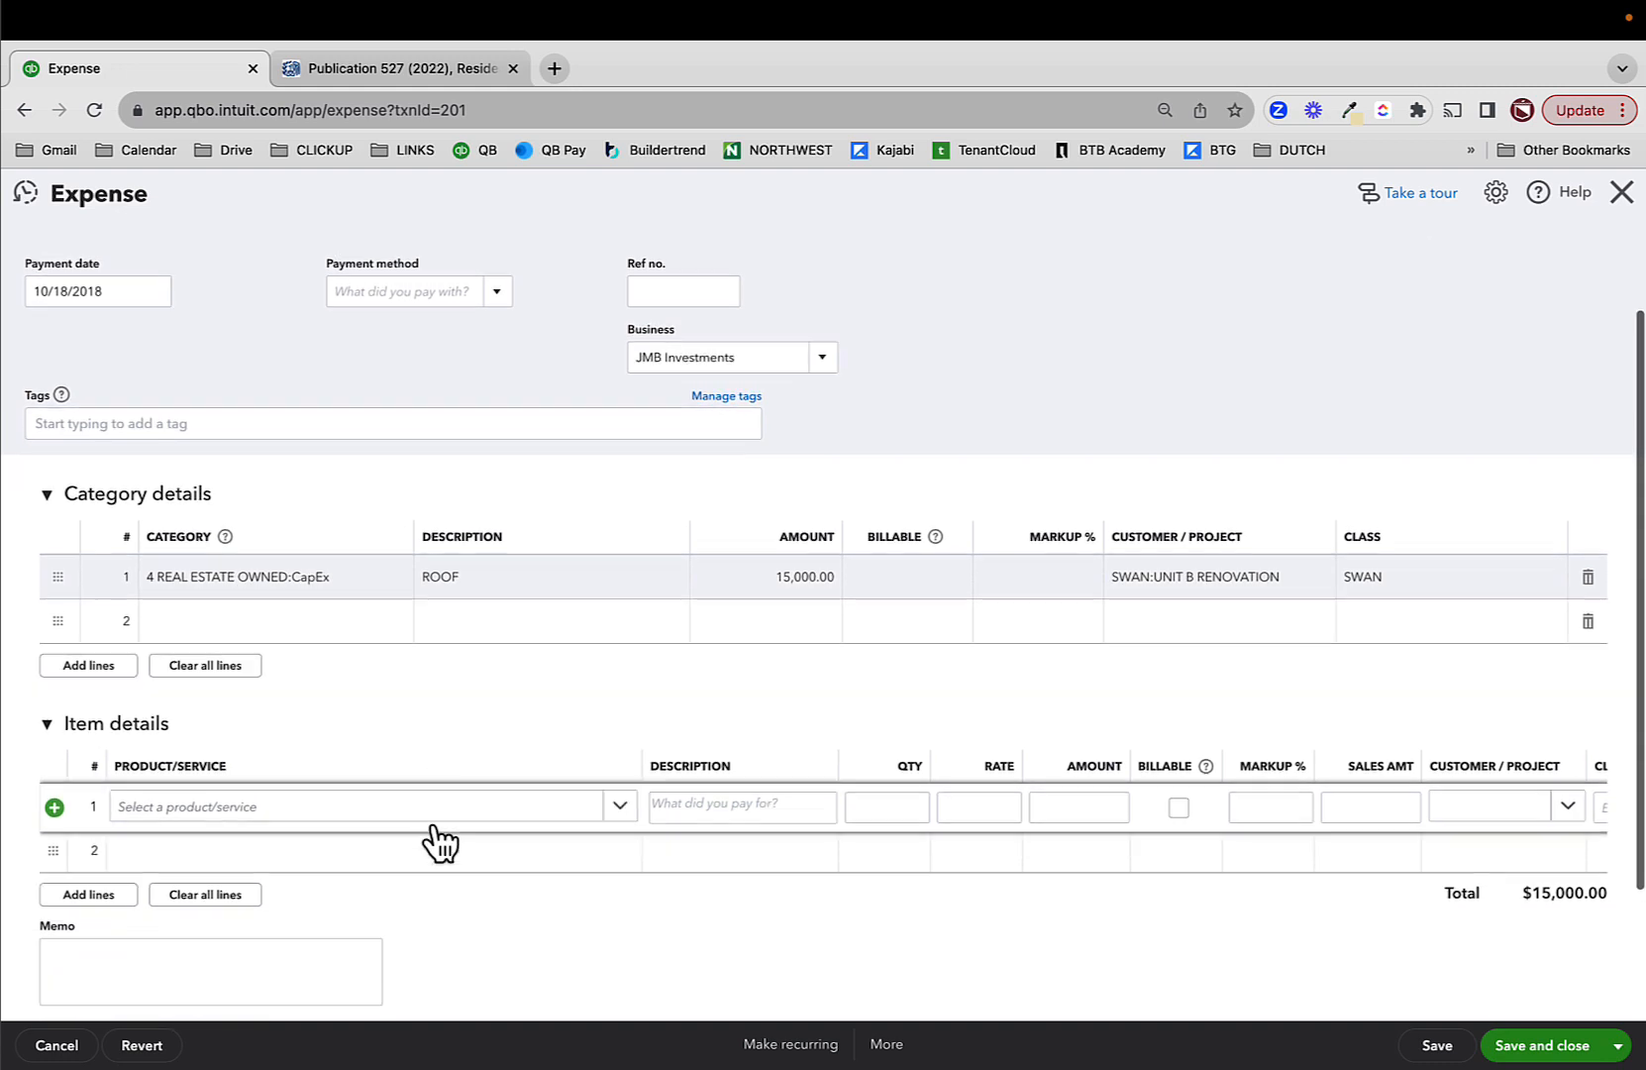
{"action": "scroll", "coordinate": [437, 840], "scroll_direction": "down", "scroll_amount": 1}
{"action": "left_click", "coordinate": [621, 735]}
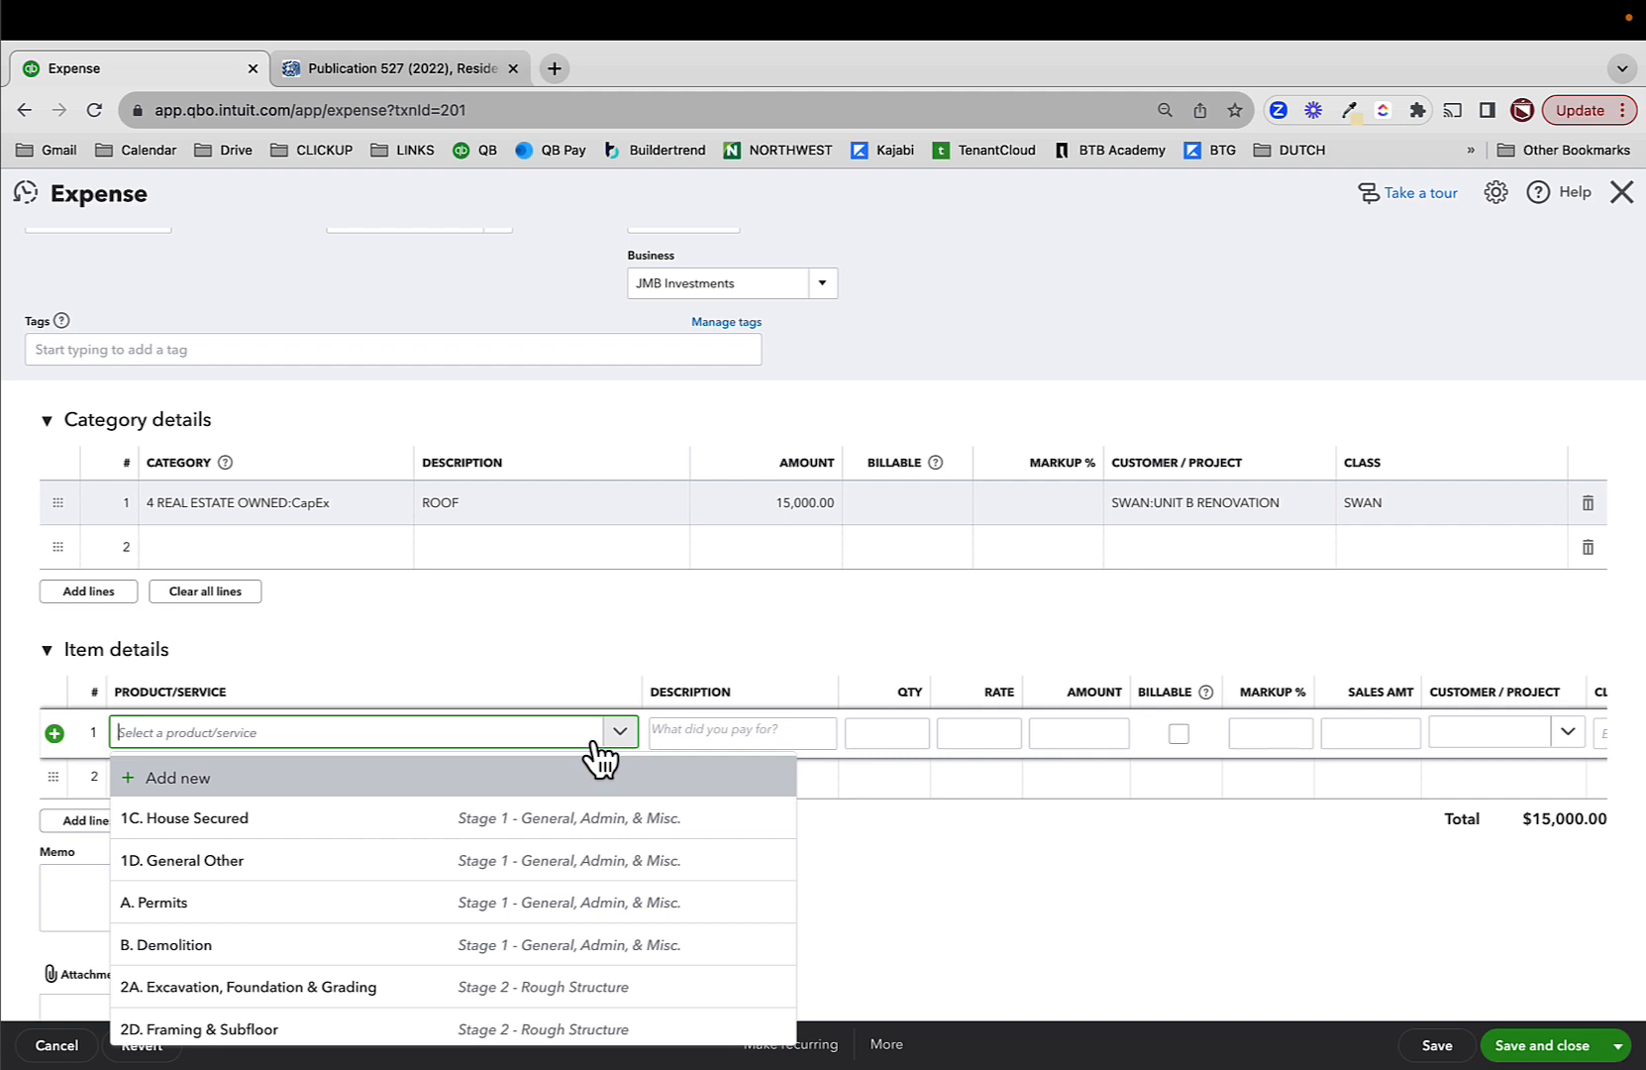
{"action": "type", "text": "roof"}
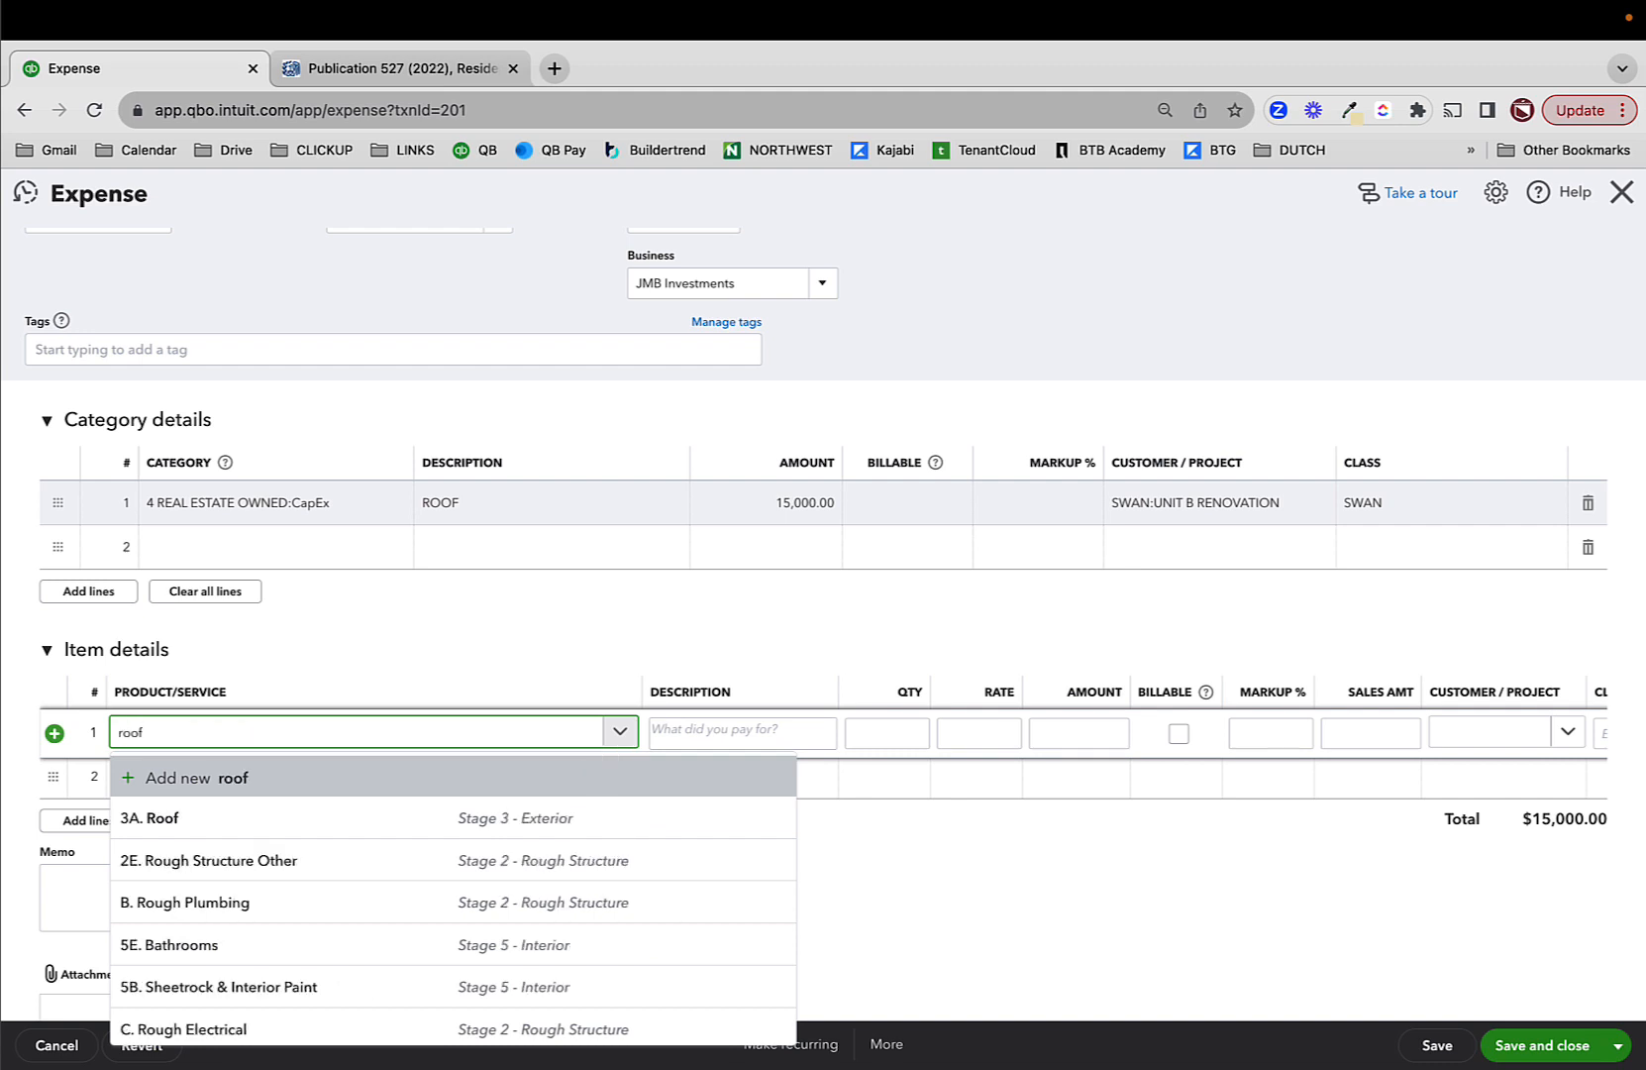
{"action": "left_click", "coordinate": [386, 818]}
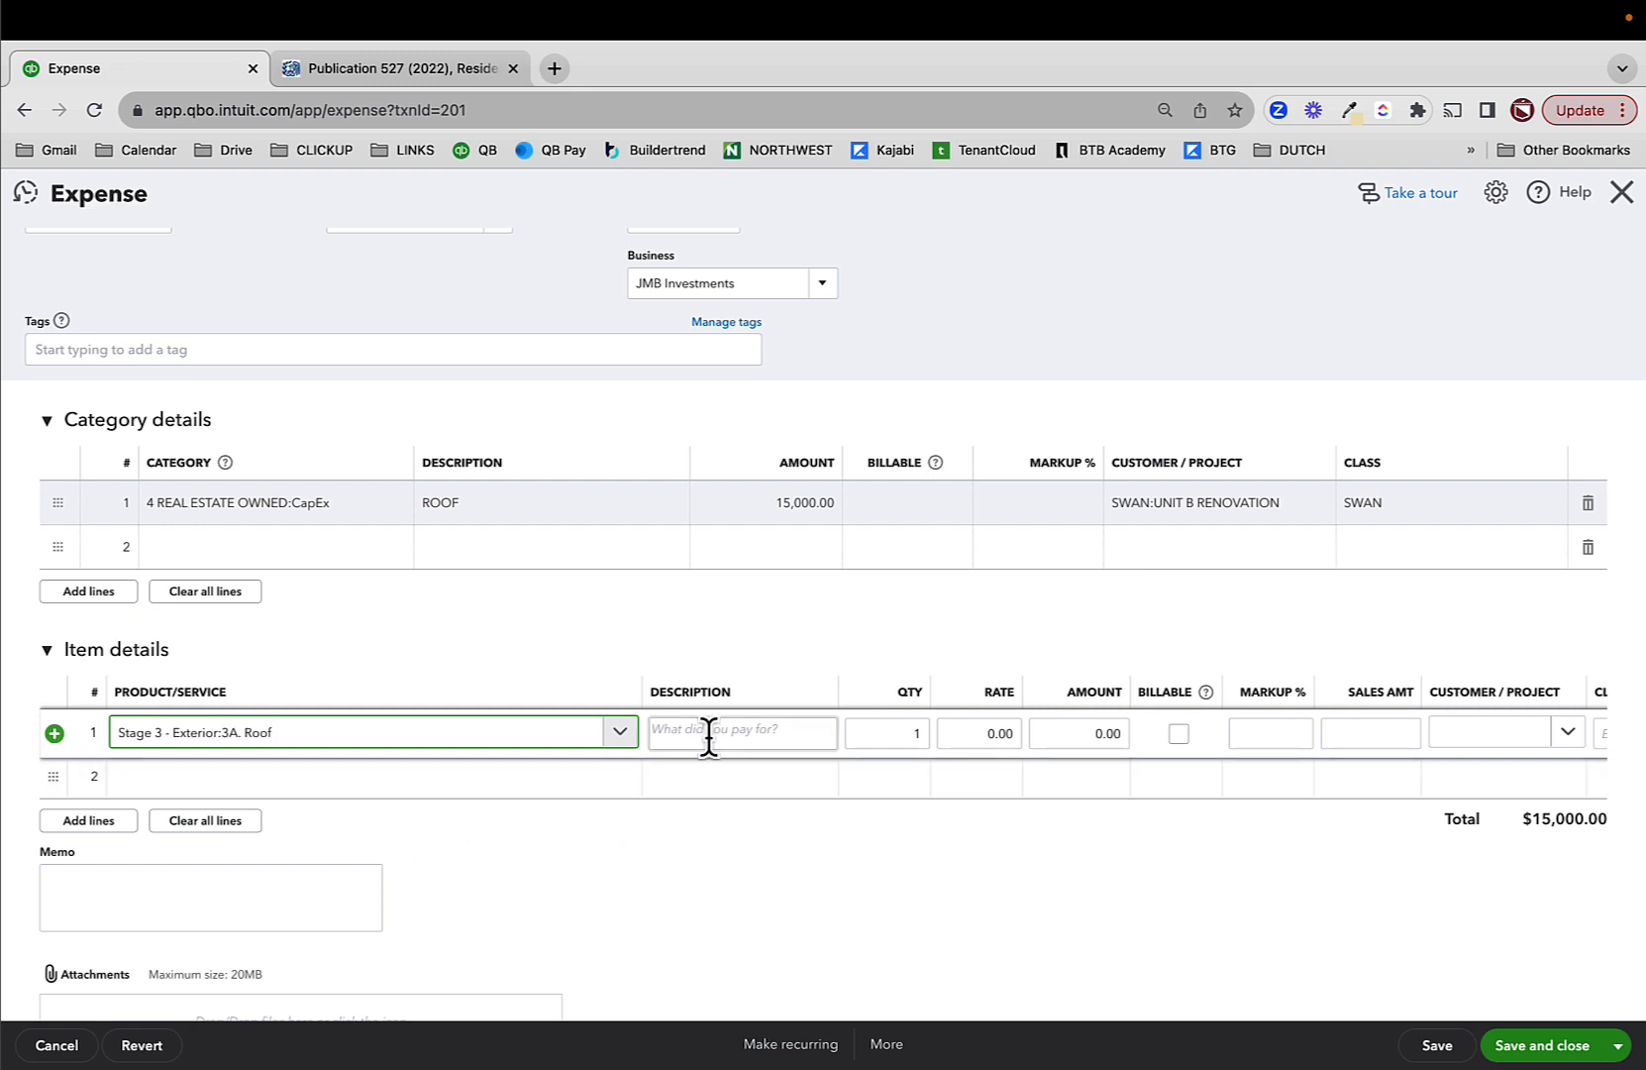
- Set the rate on the expense's 3A. Roof item line to 15,000
{"action": "left_click", "coordinate": [983, 731]}
{"action": "type", "text": "15,00"}
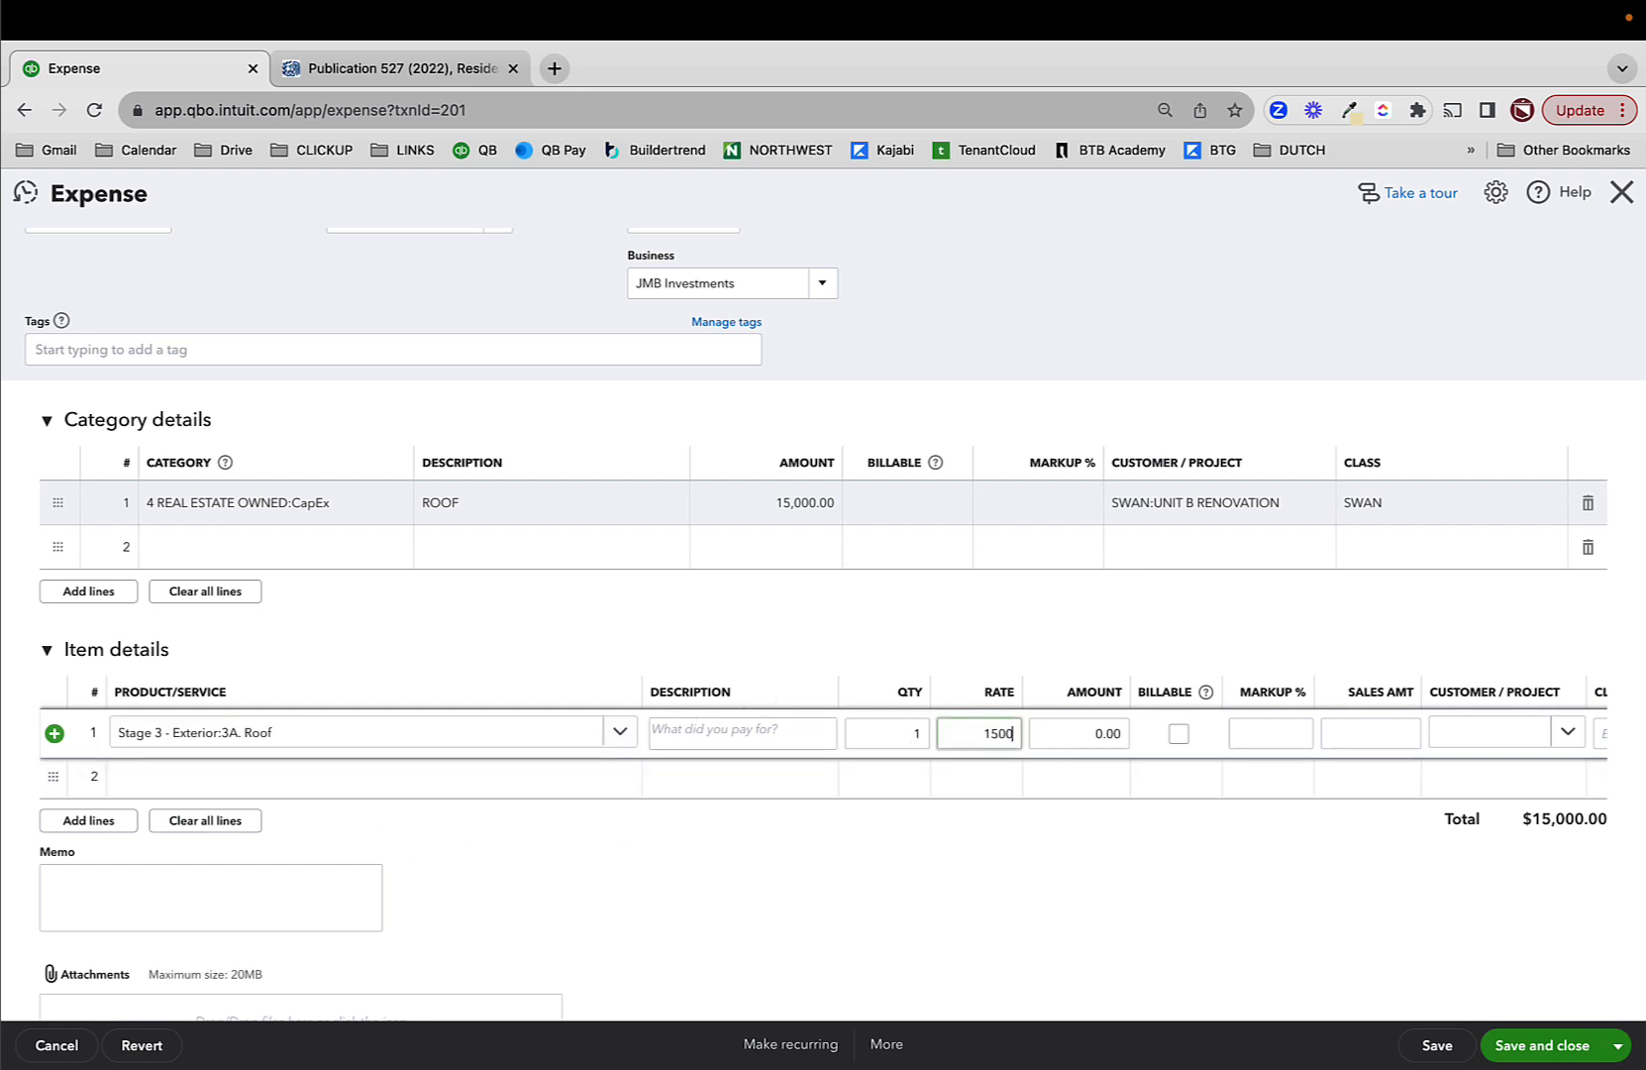
{"action": "type", "text": "0"}
{"action": "key", "text": "Tab"}
- Assign the roof item line to SWAN's UNIT B RENOVATION project and set its class to SWAN
{"action": "left_click", "coordinate": [1486, 735]}
{"action": "type", "text": "swa"}
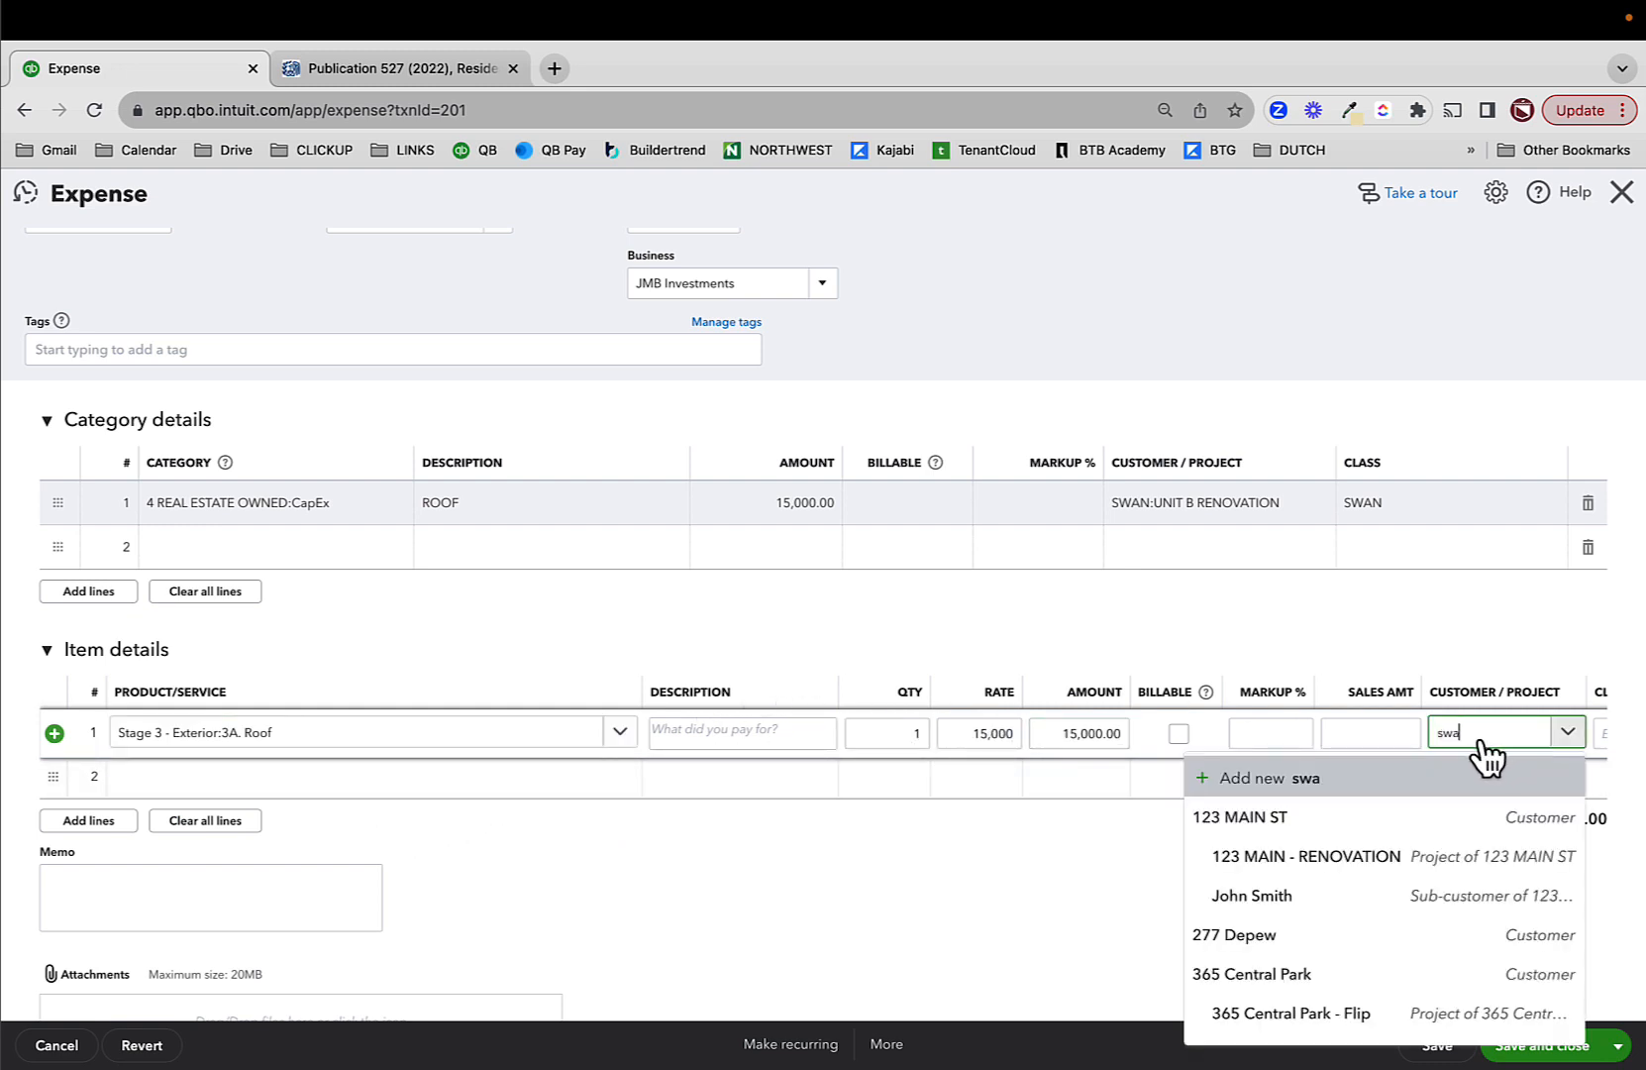
{"action": "left_click", "coordinate": [1378, 827]}
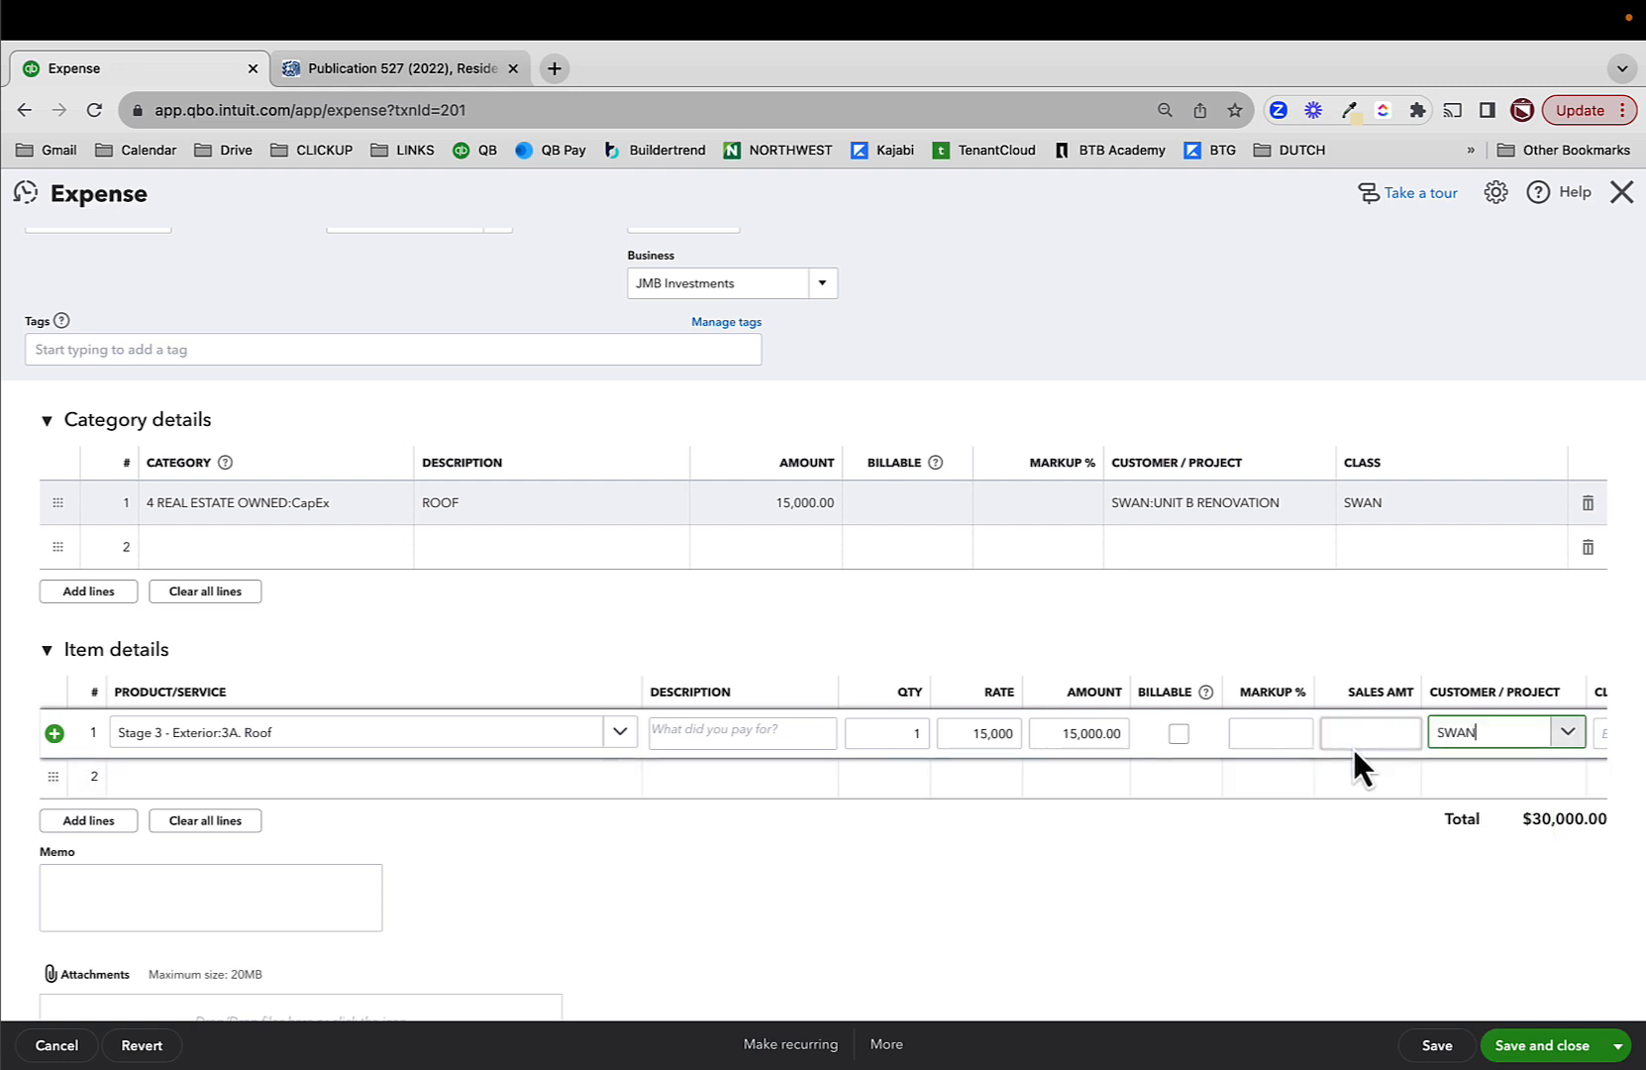
{"action": "left_click", "coordinate": [1292, 859]}
{"action": "scroll", "coordinate": [1324, 778], "scroll_direction": "right", "scroll_amount": 3}
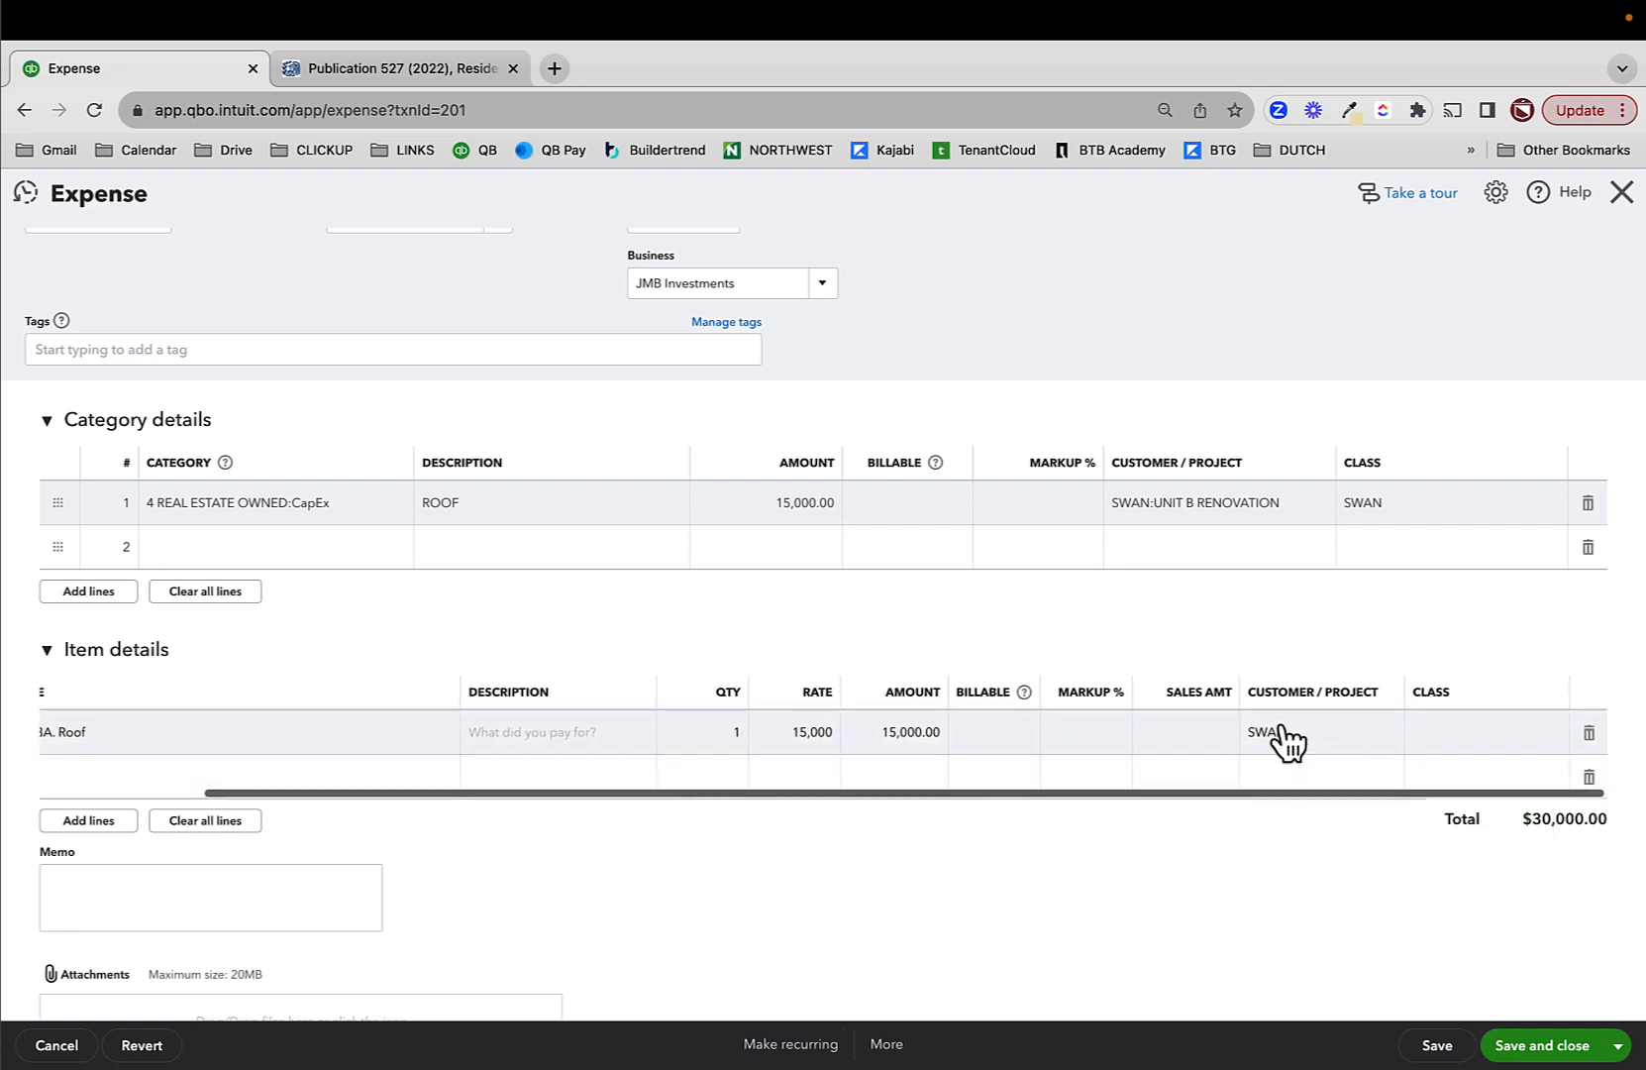
{"action": "left_click", "coordinate": [1287, 741]}
{"action": "scroll", "coordinate": [1399, 775], "scroll_direction": "right", "scroll_amount": 2}
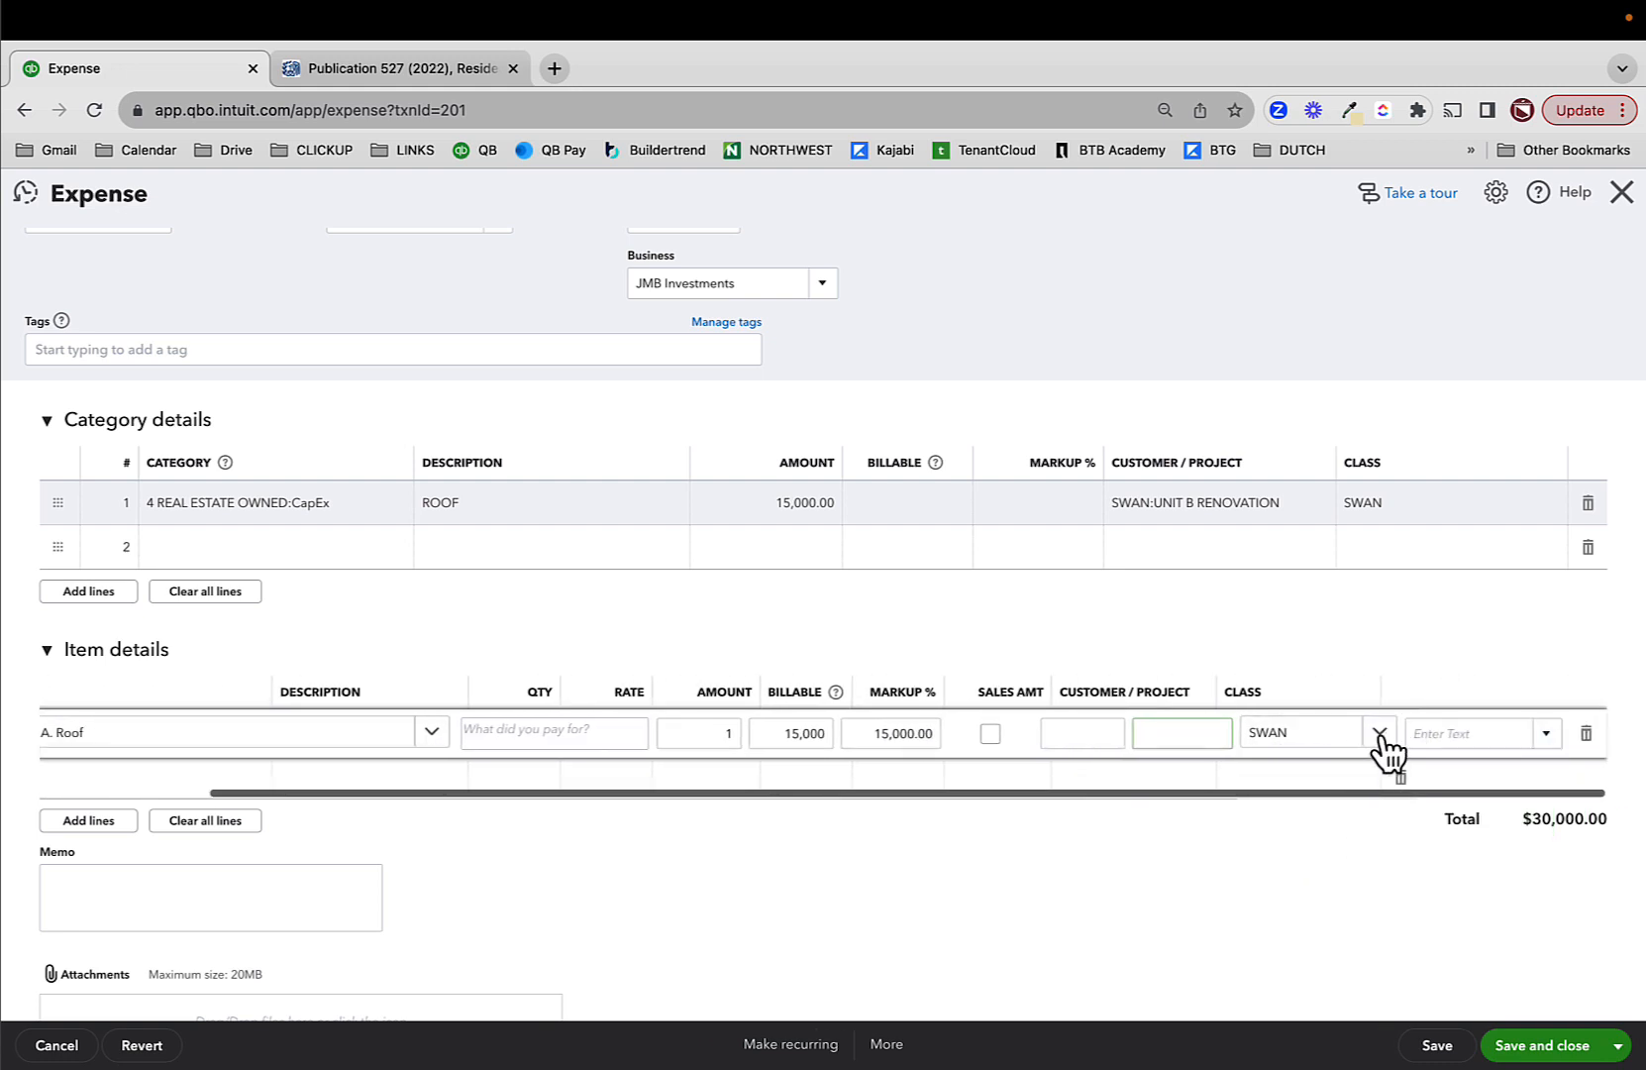
{"action": "left_click", "coordinate": [1379, 733]}
{"action": "left_click", "coordinate": [1360, 853]}
{"action": "left_click", "coordinate": [1468, 733]}
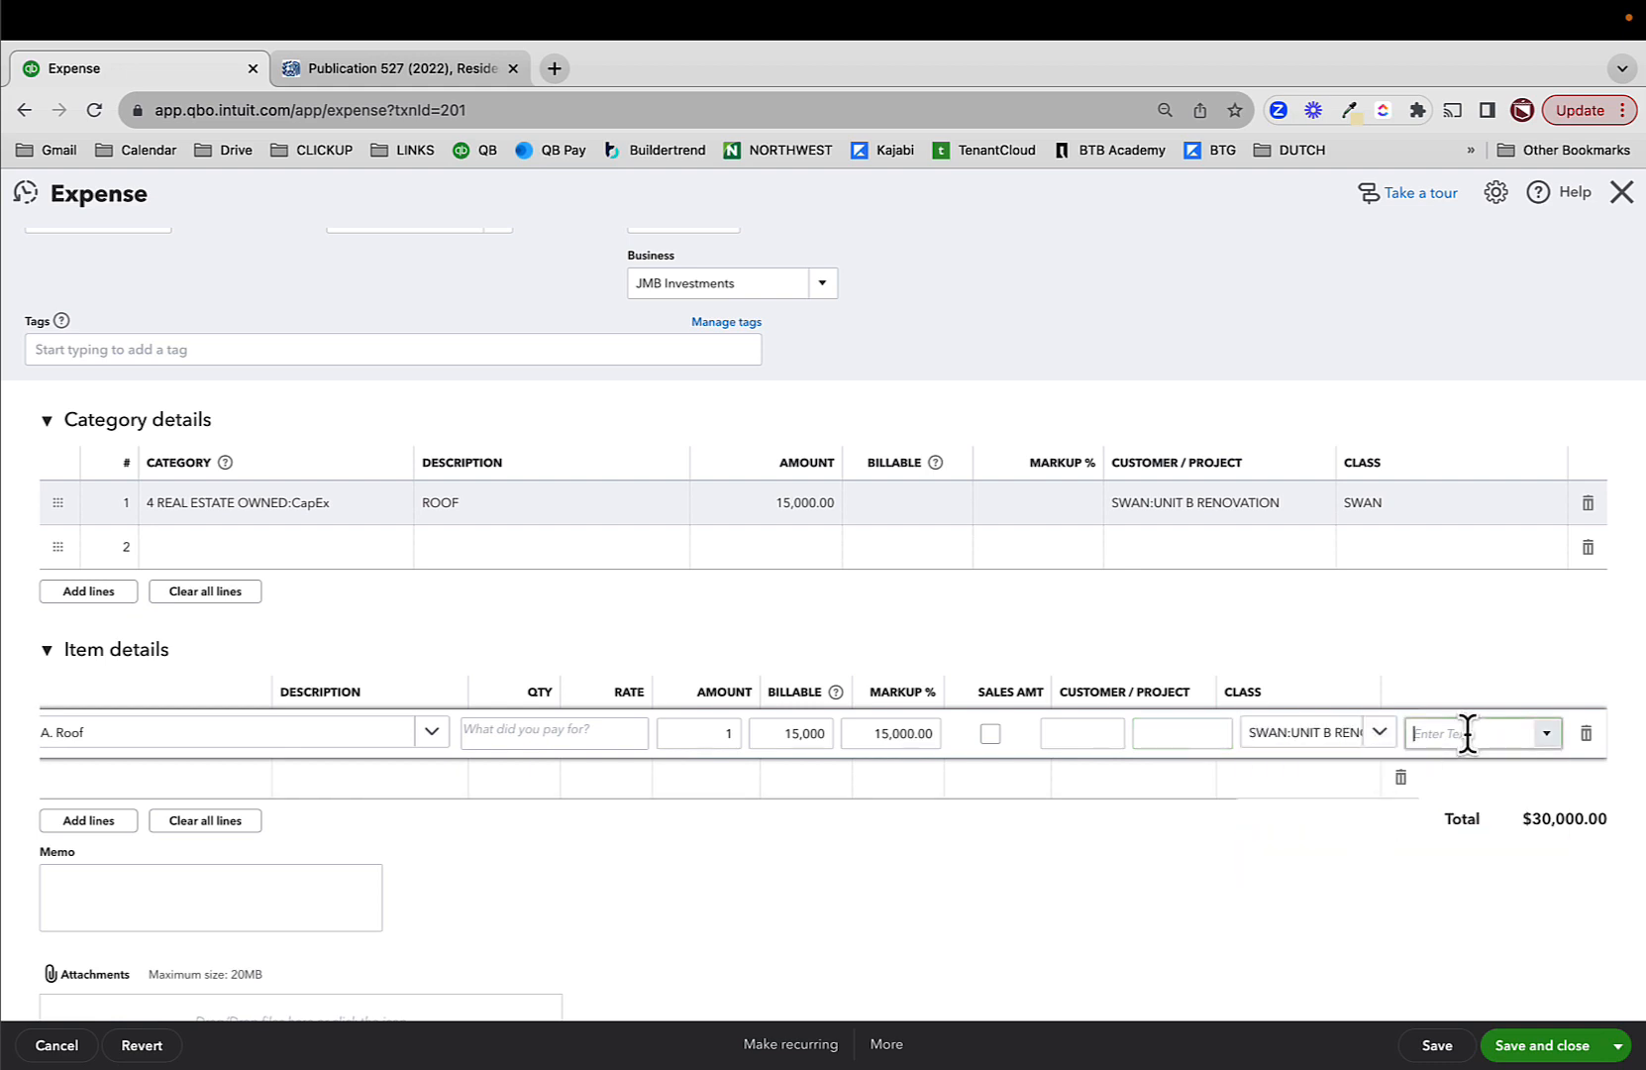
{"action": "type", "text": "swan"}
{"action": "left_click", "coordinate": [1438, 808]}
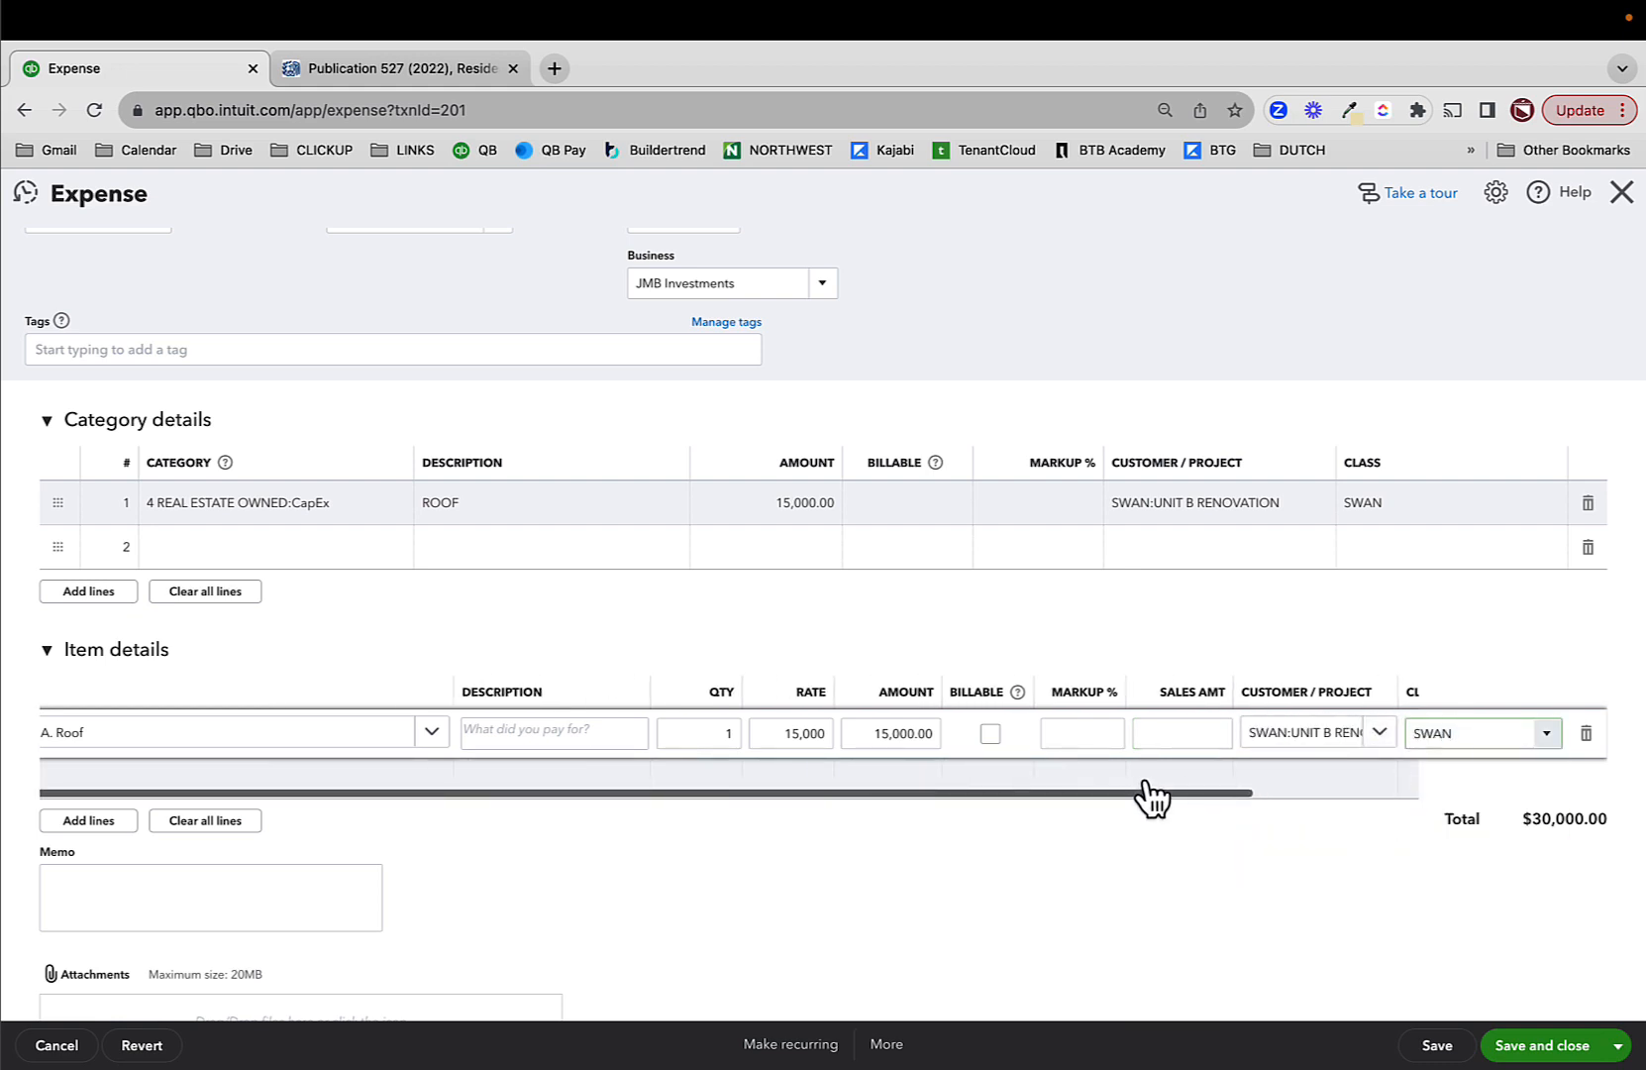
- Delete the CapEx category line from the roof expense, then save and close the expense
{"action": "left_click", "coordinate": [1588, 503]}
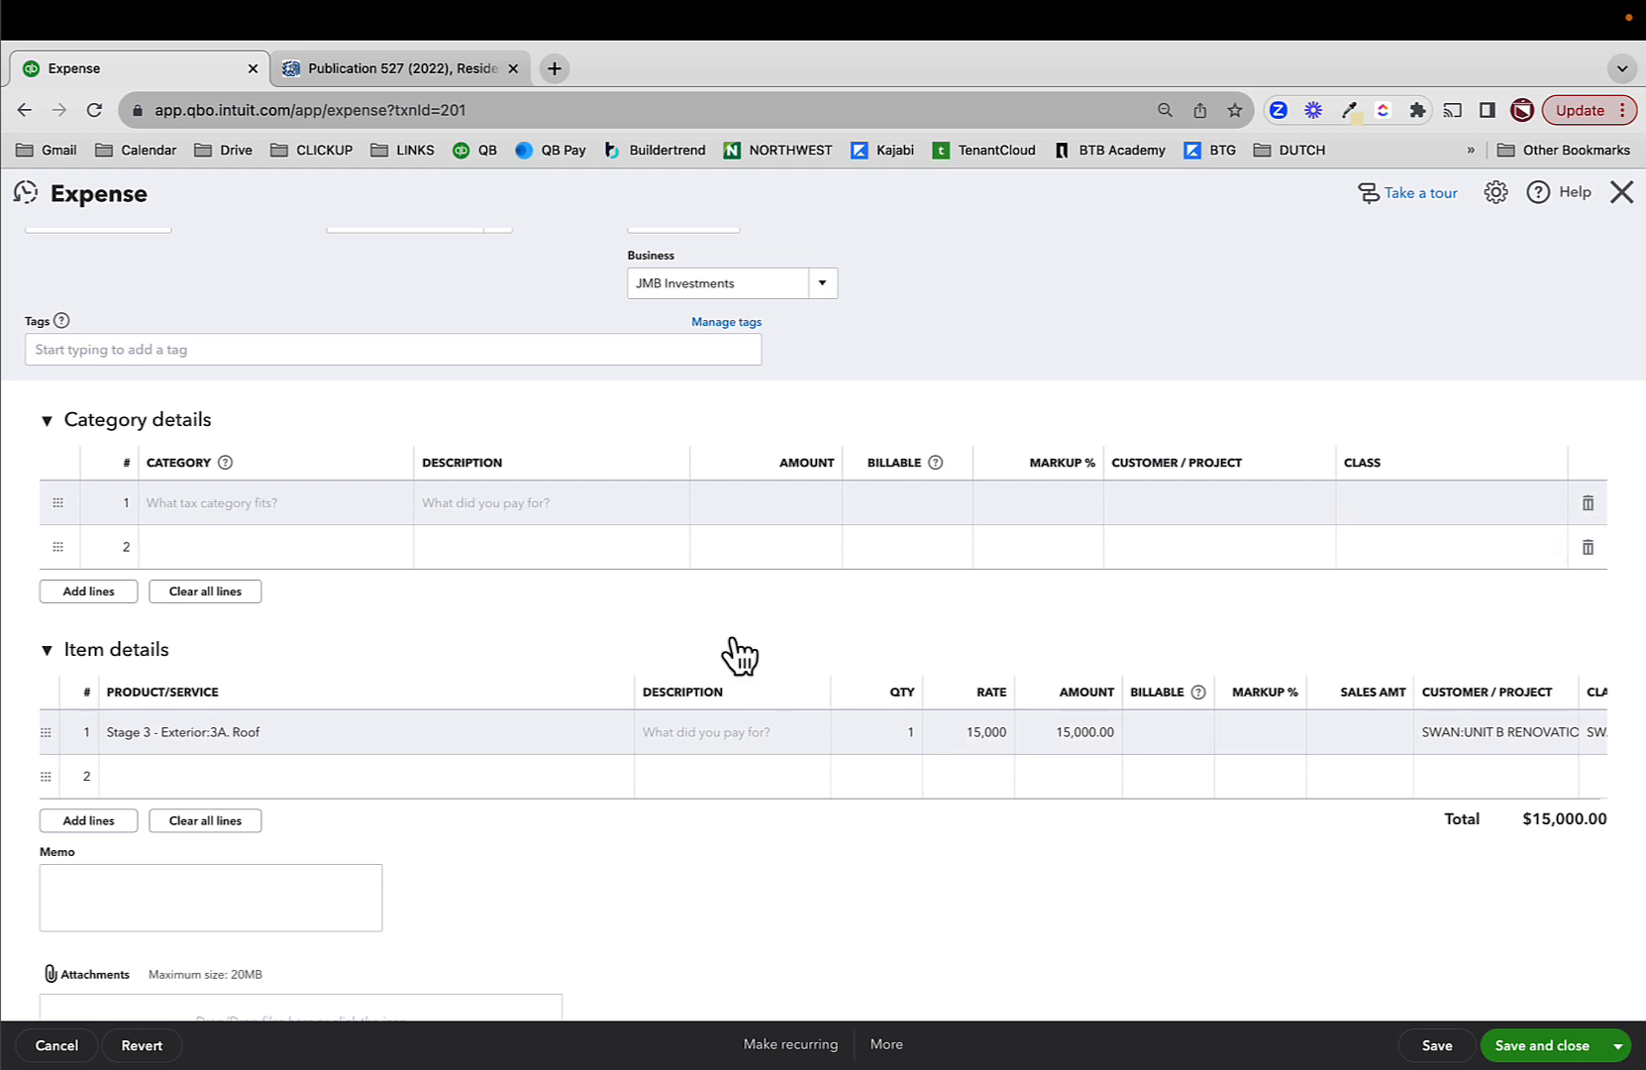
{"action": "scroll", "coordinate": [558, 774], "scroll_direction": "right", "scroll_amount": 2}
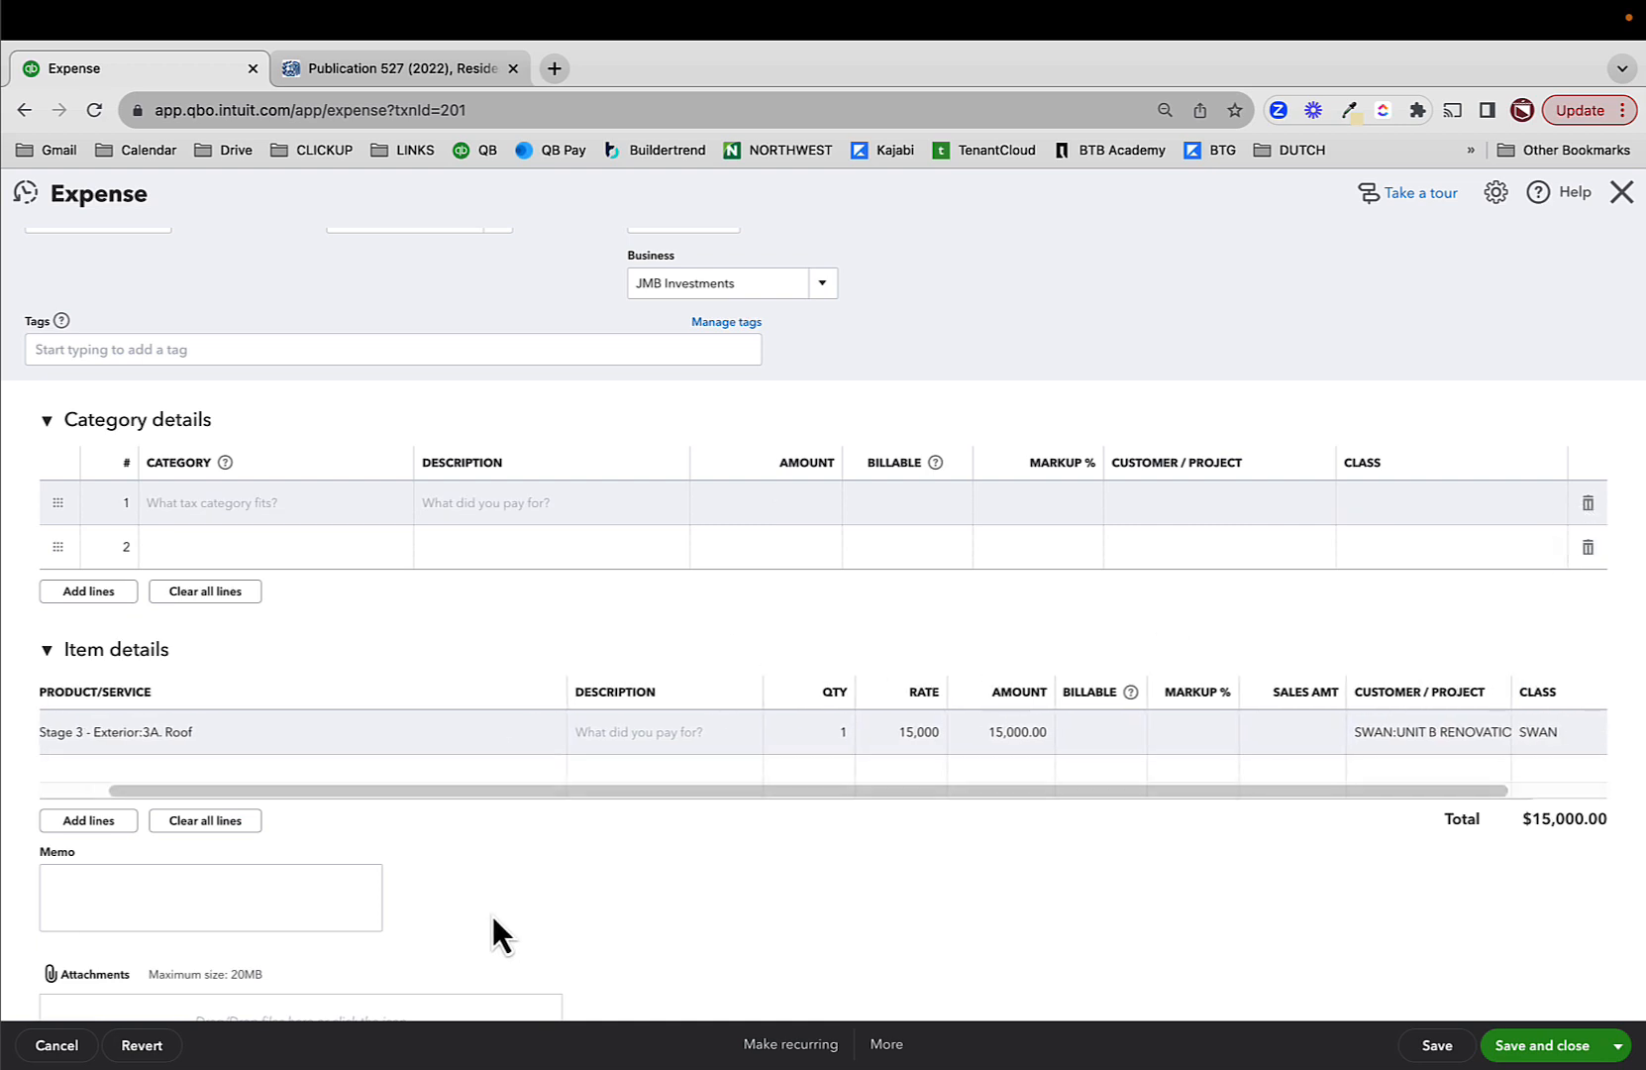
{"action": "scroll", "coordinate": [387, 779], "scroll_direction": "left", "scroll_amount": 2}
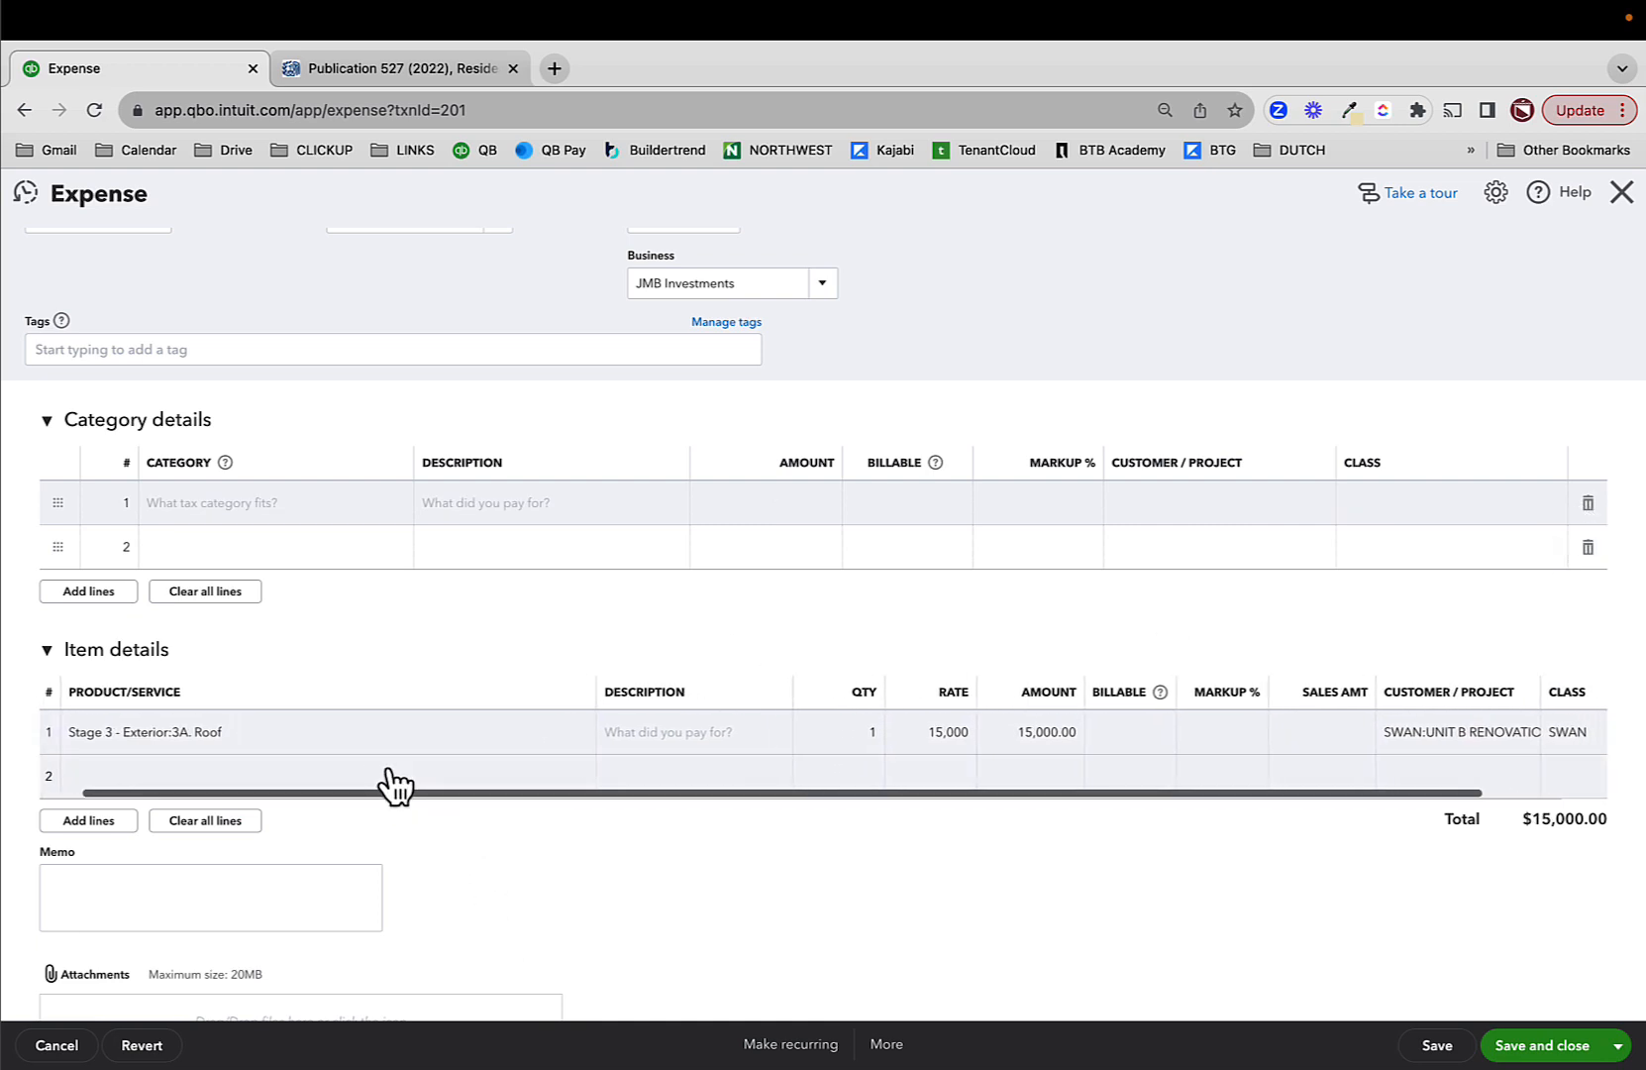
{"action": "left_click", "coordinate": [278, 737]}
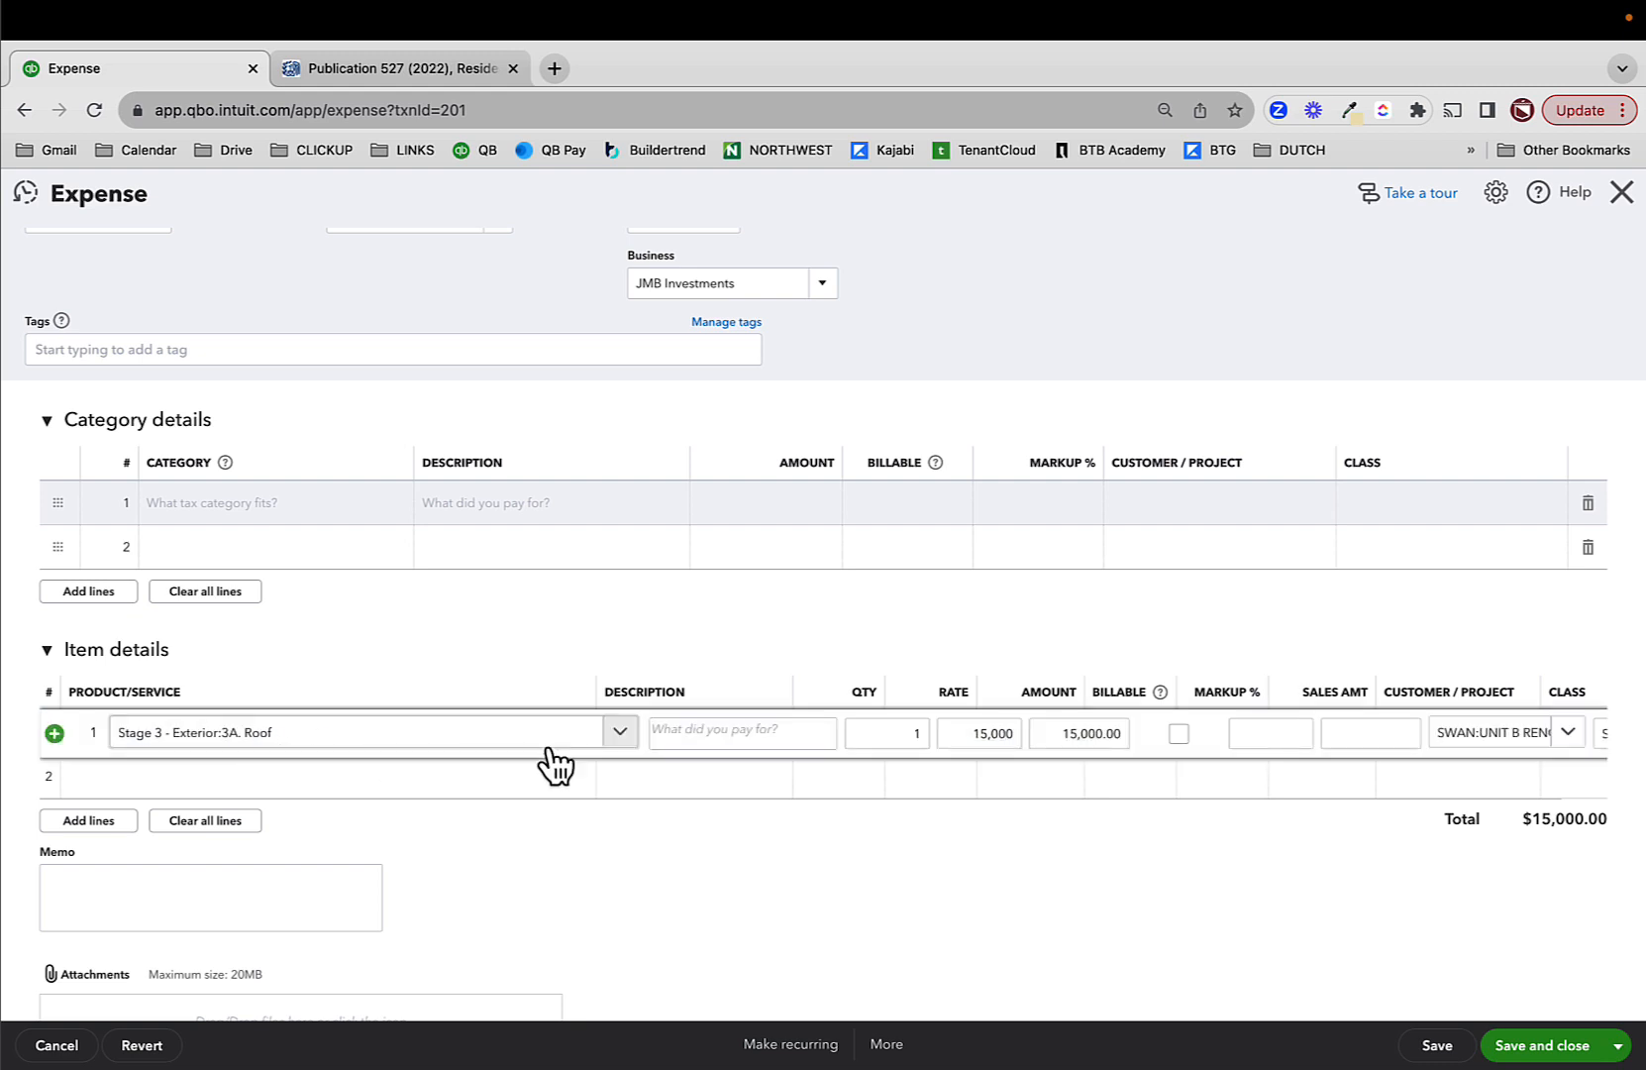
{"action": "left_click", "coordinate": [618, 733]}
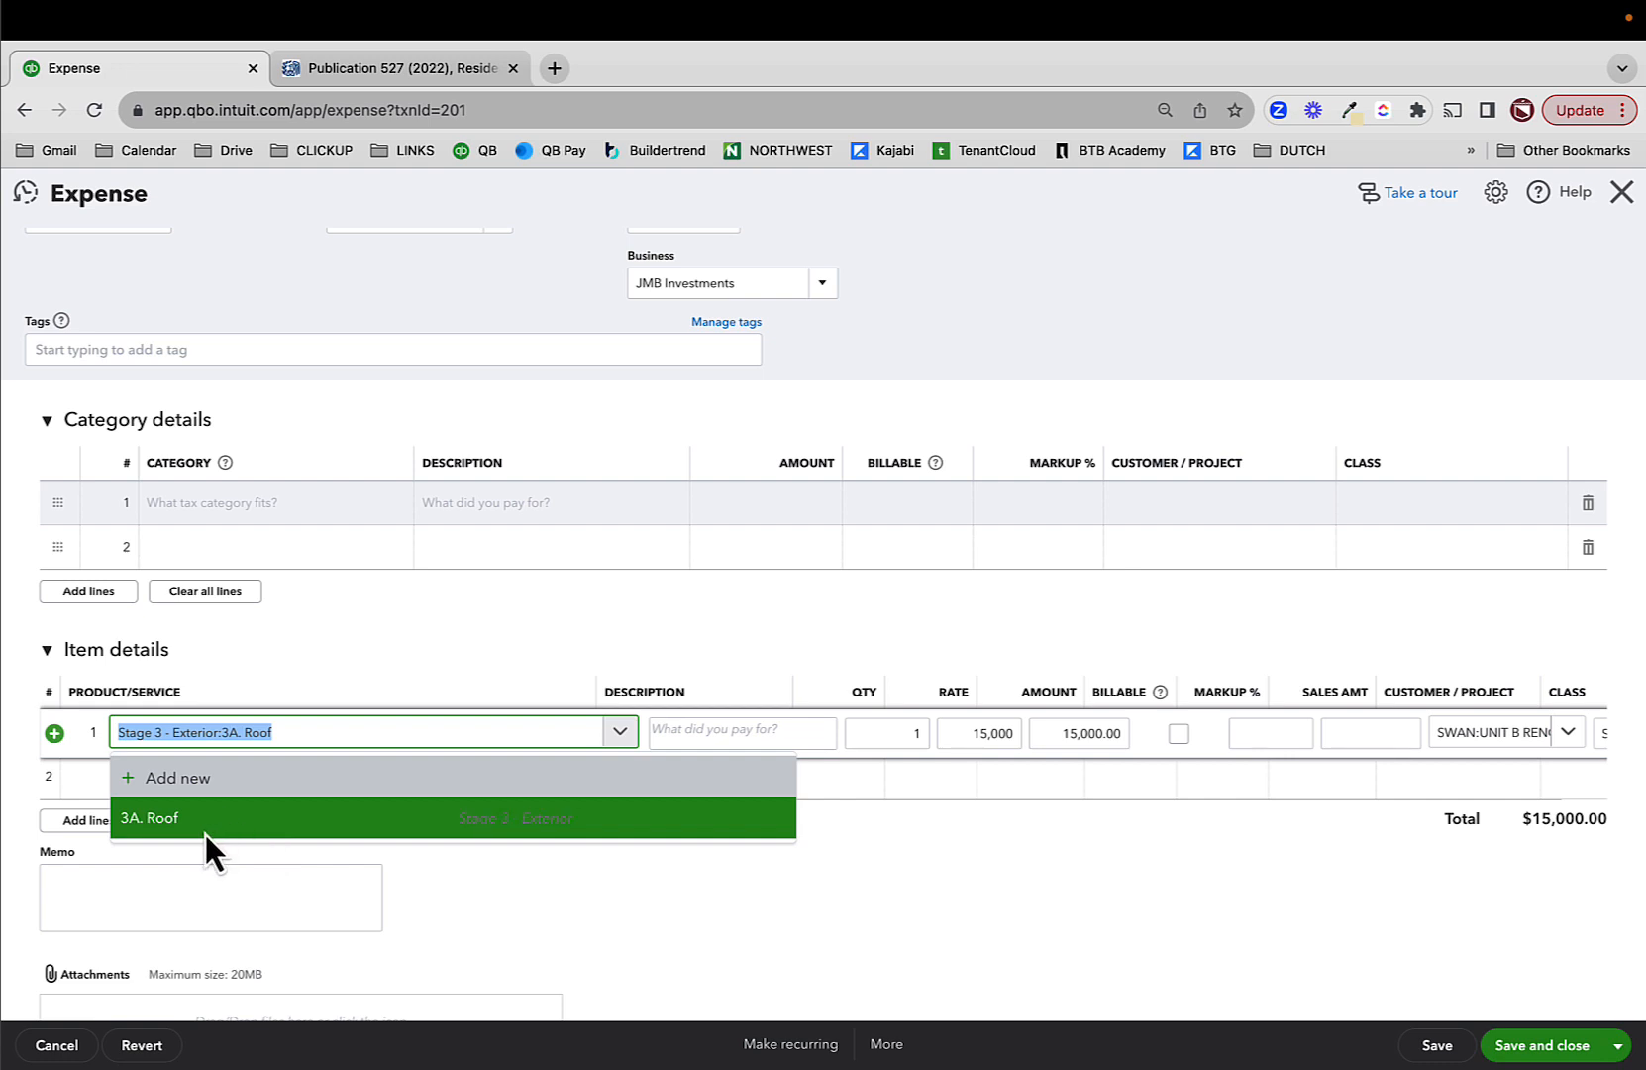
{"action": "left_click", "coordinate": [945, 905]}
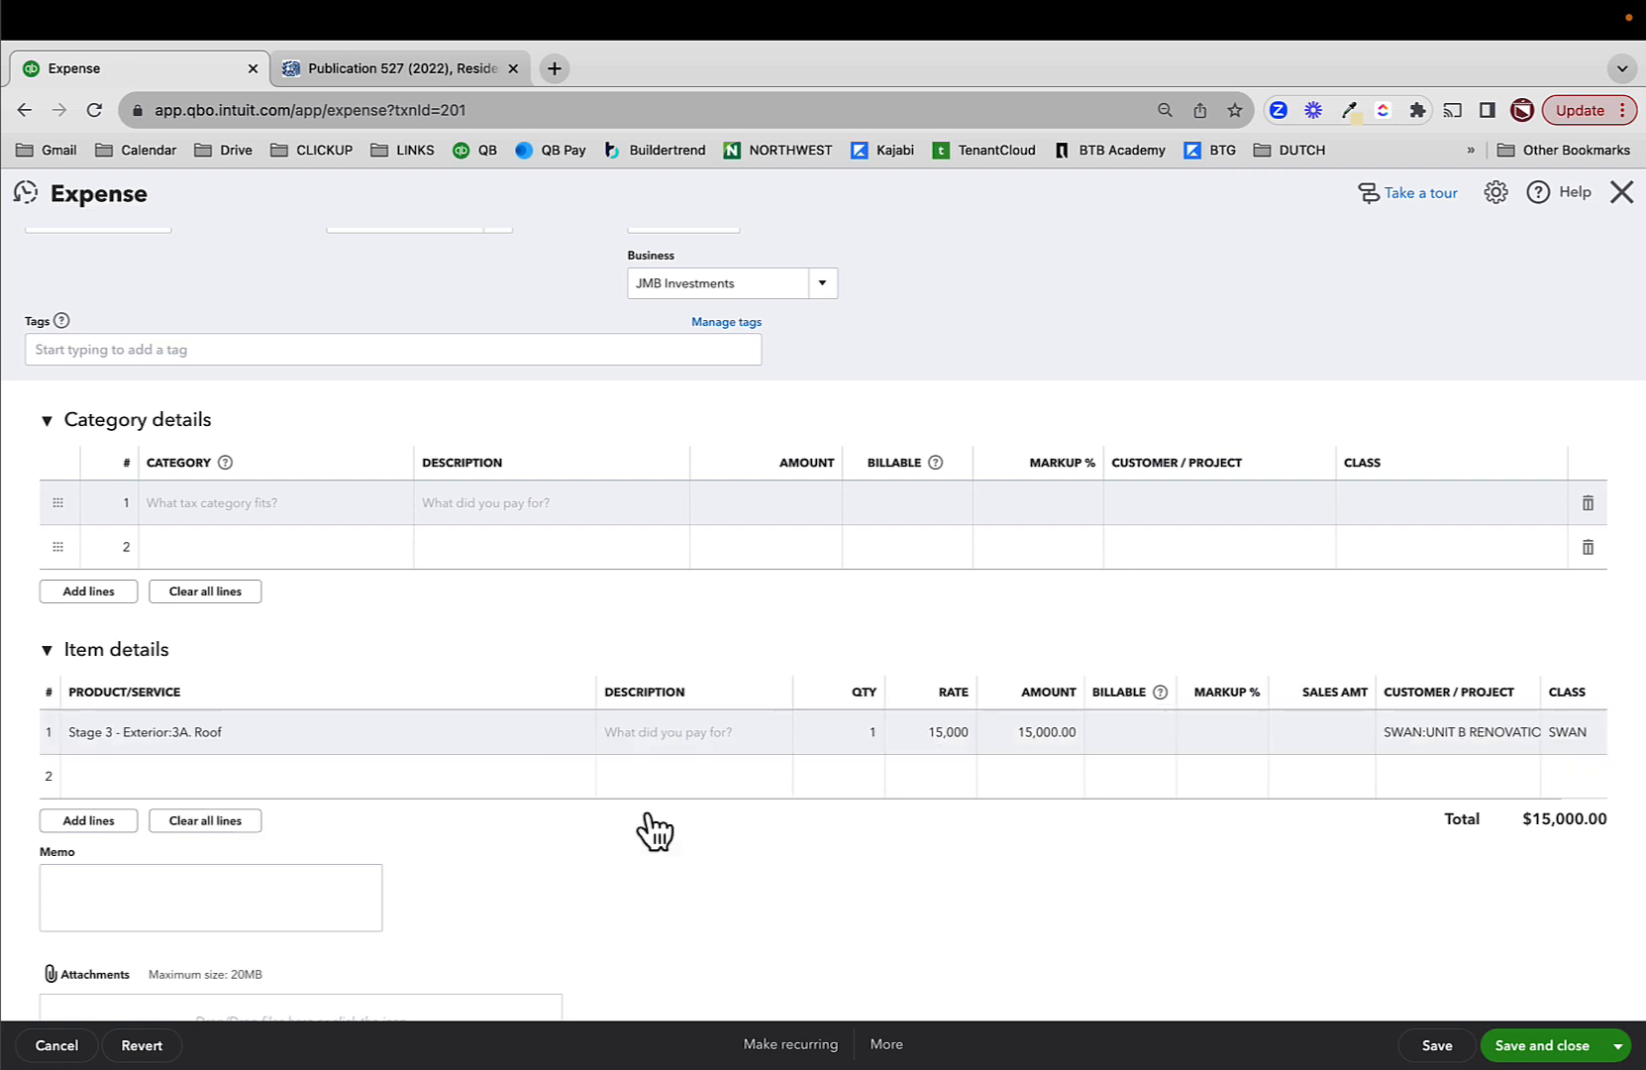
{"action": "left_click", "coordinate": [1581, 1048]}
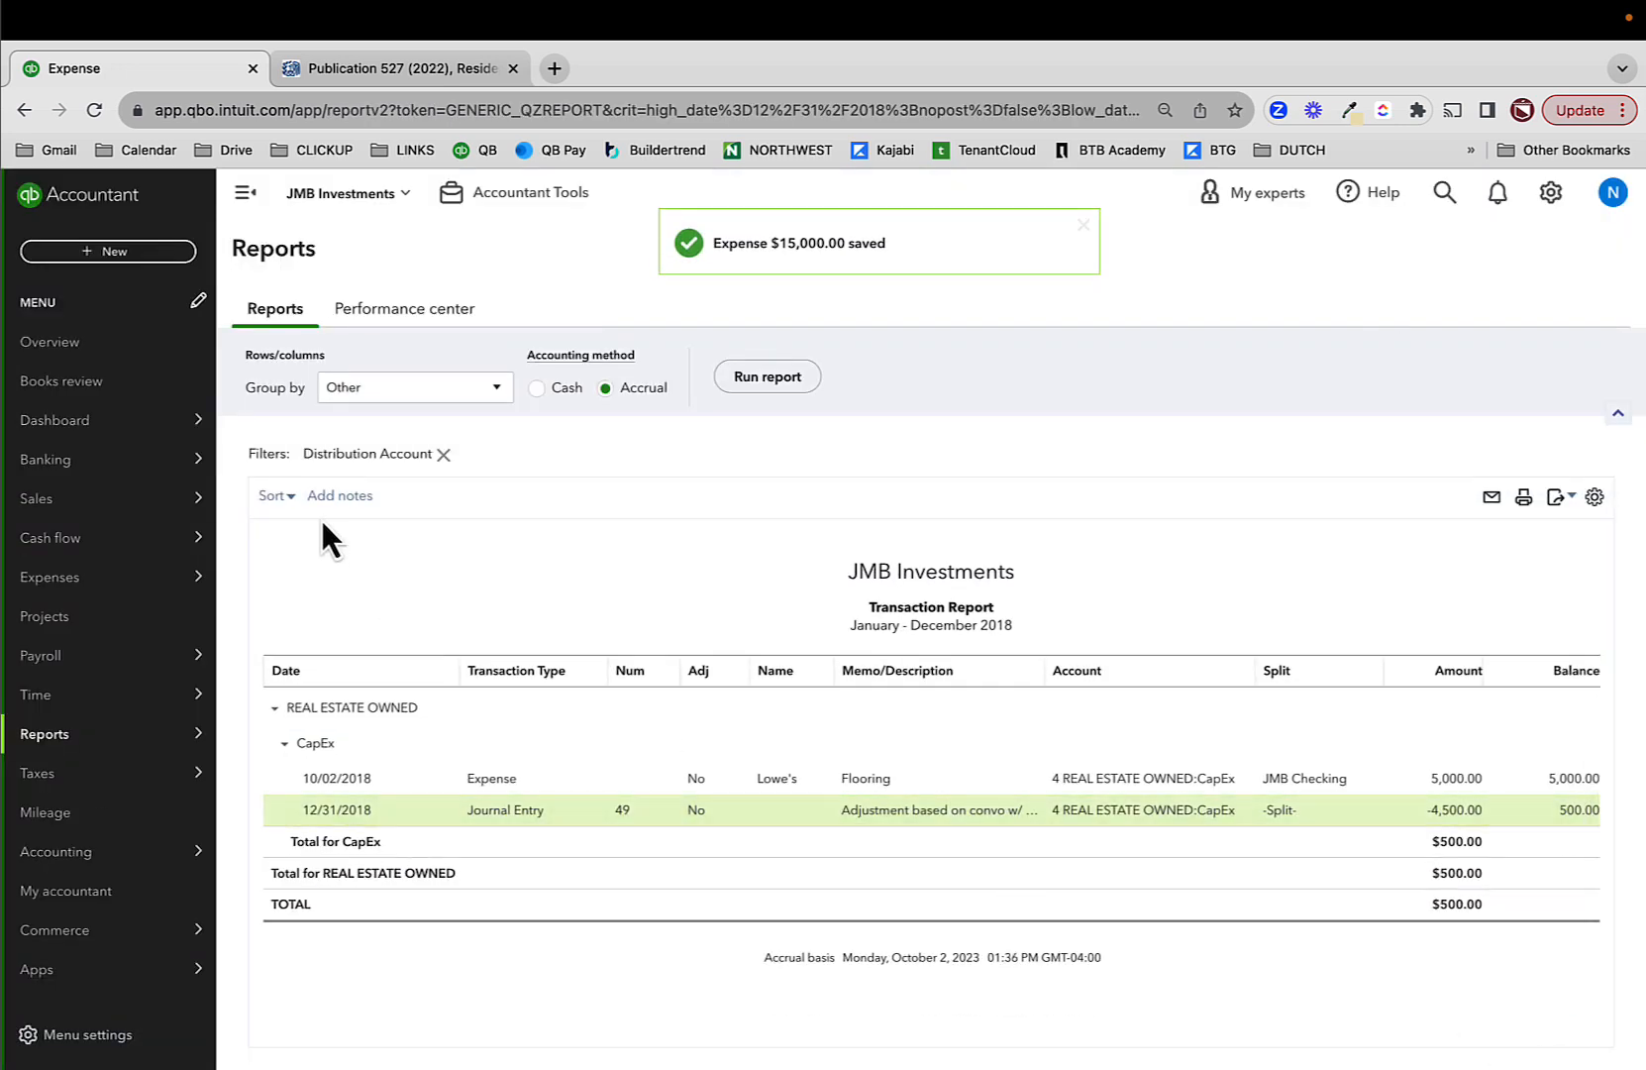
- Go back to the balance sheet, drill into 4 CapEx, and open the 10/02/2018 Lowe's flooring expense
{"action": "left_click", "coordinate": [330, 354]}
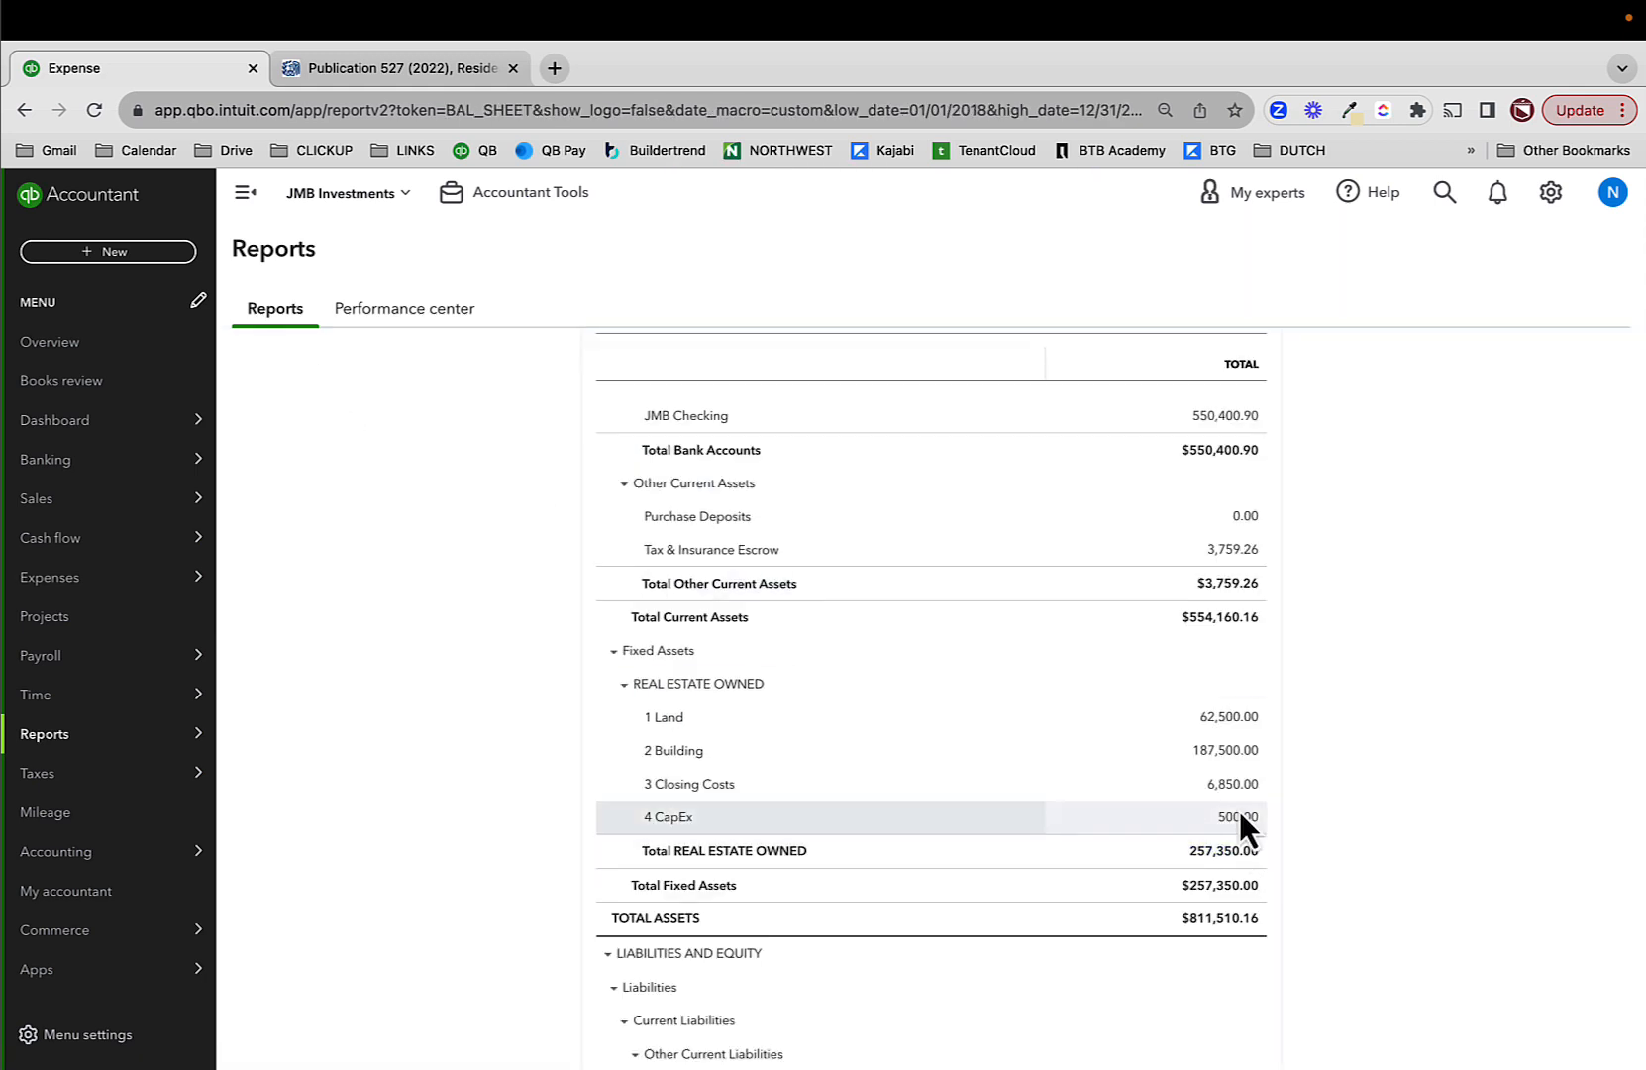
{"action": "left_click", "coordinate": [1238, 815]}
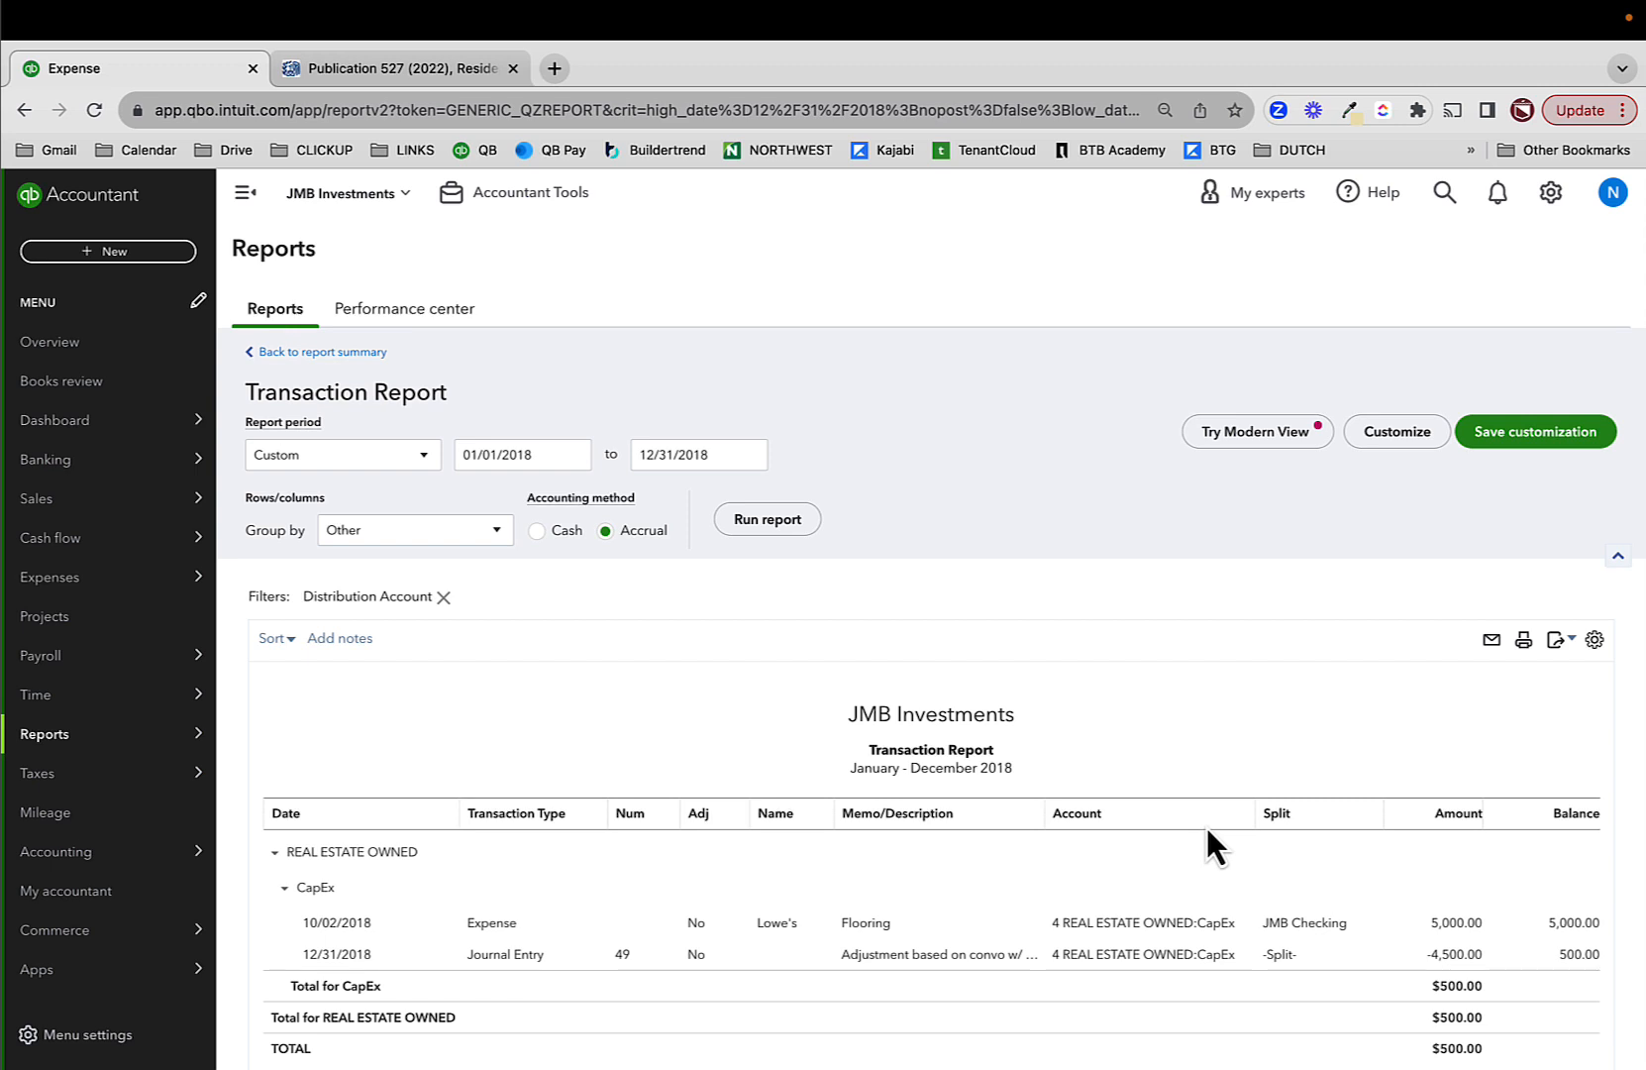
{"action": "left_click", "coordinate": [1183, 922]}
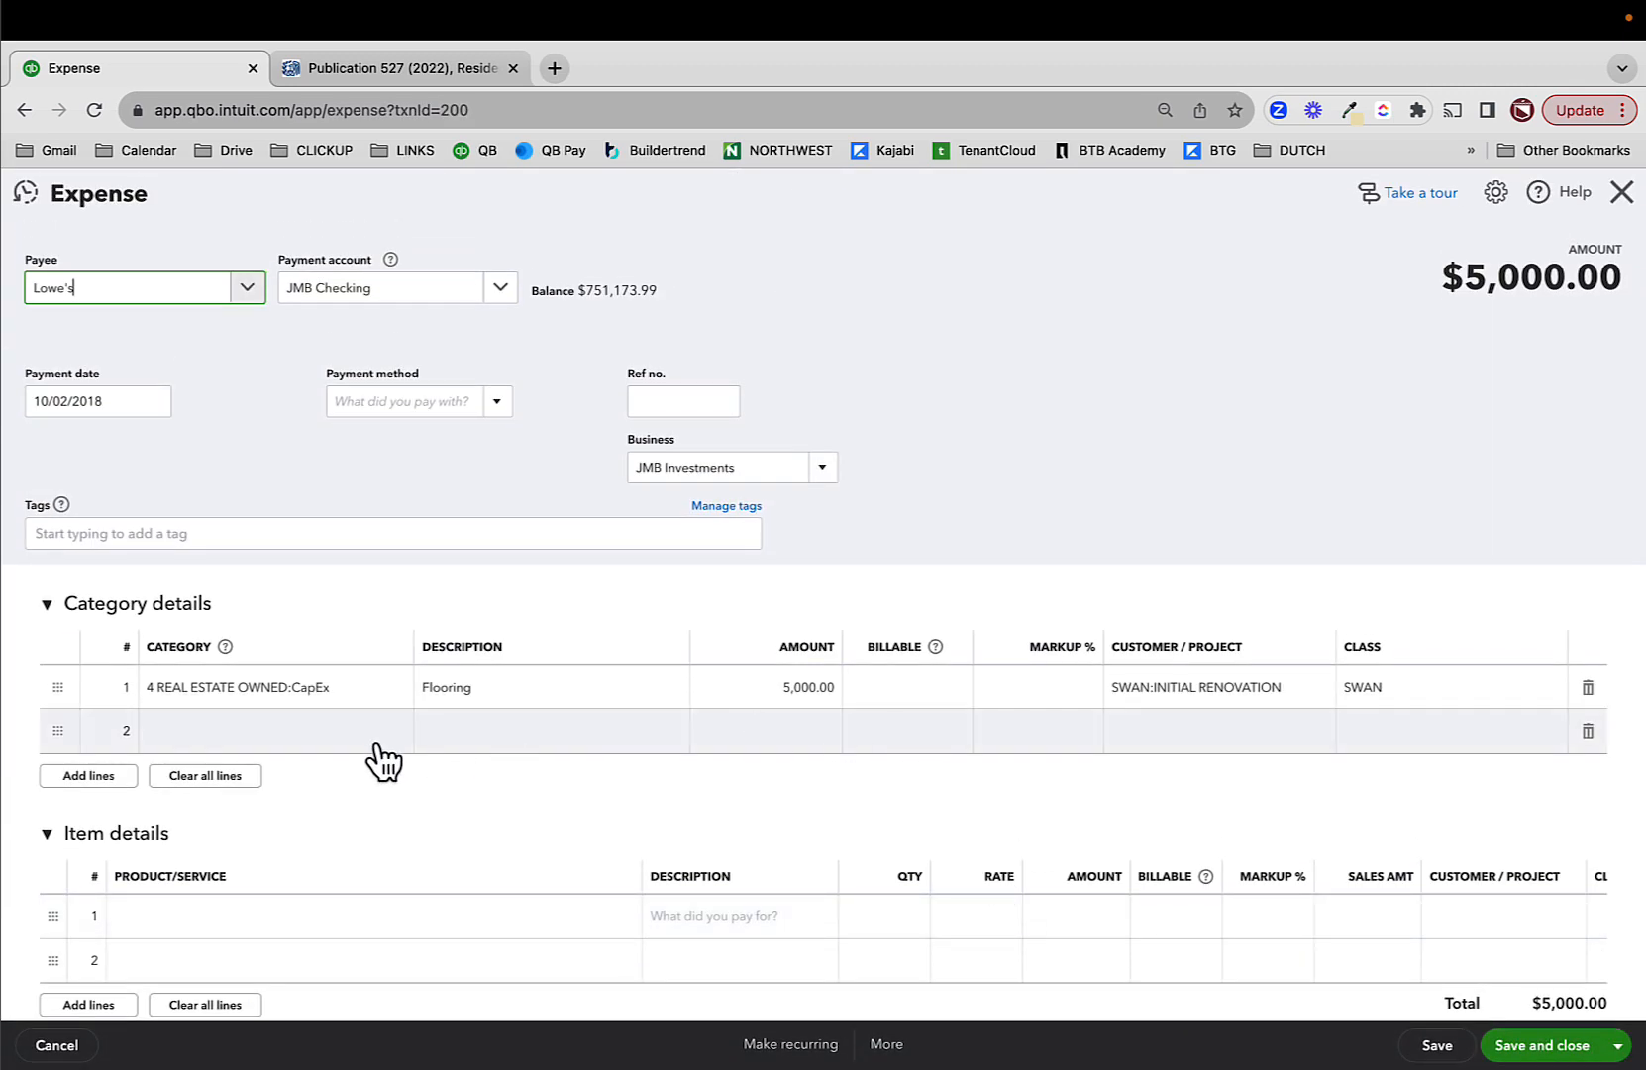
- Fill the flooring expense's first item line with product/service 5A. Flooring under Stage 5 - Interior at a rate of 5,000
{"action": "scroll", "coordinate": [382, 754], "scroll_direction": "down", "scroll_amount": 2}
{"action": "left_click", "coordinate": [268, 802]}
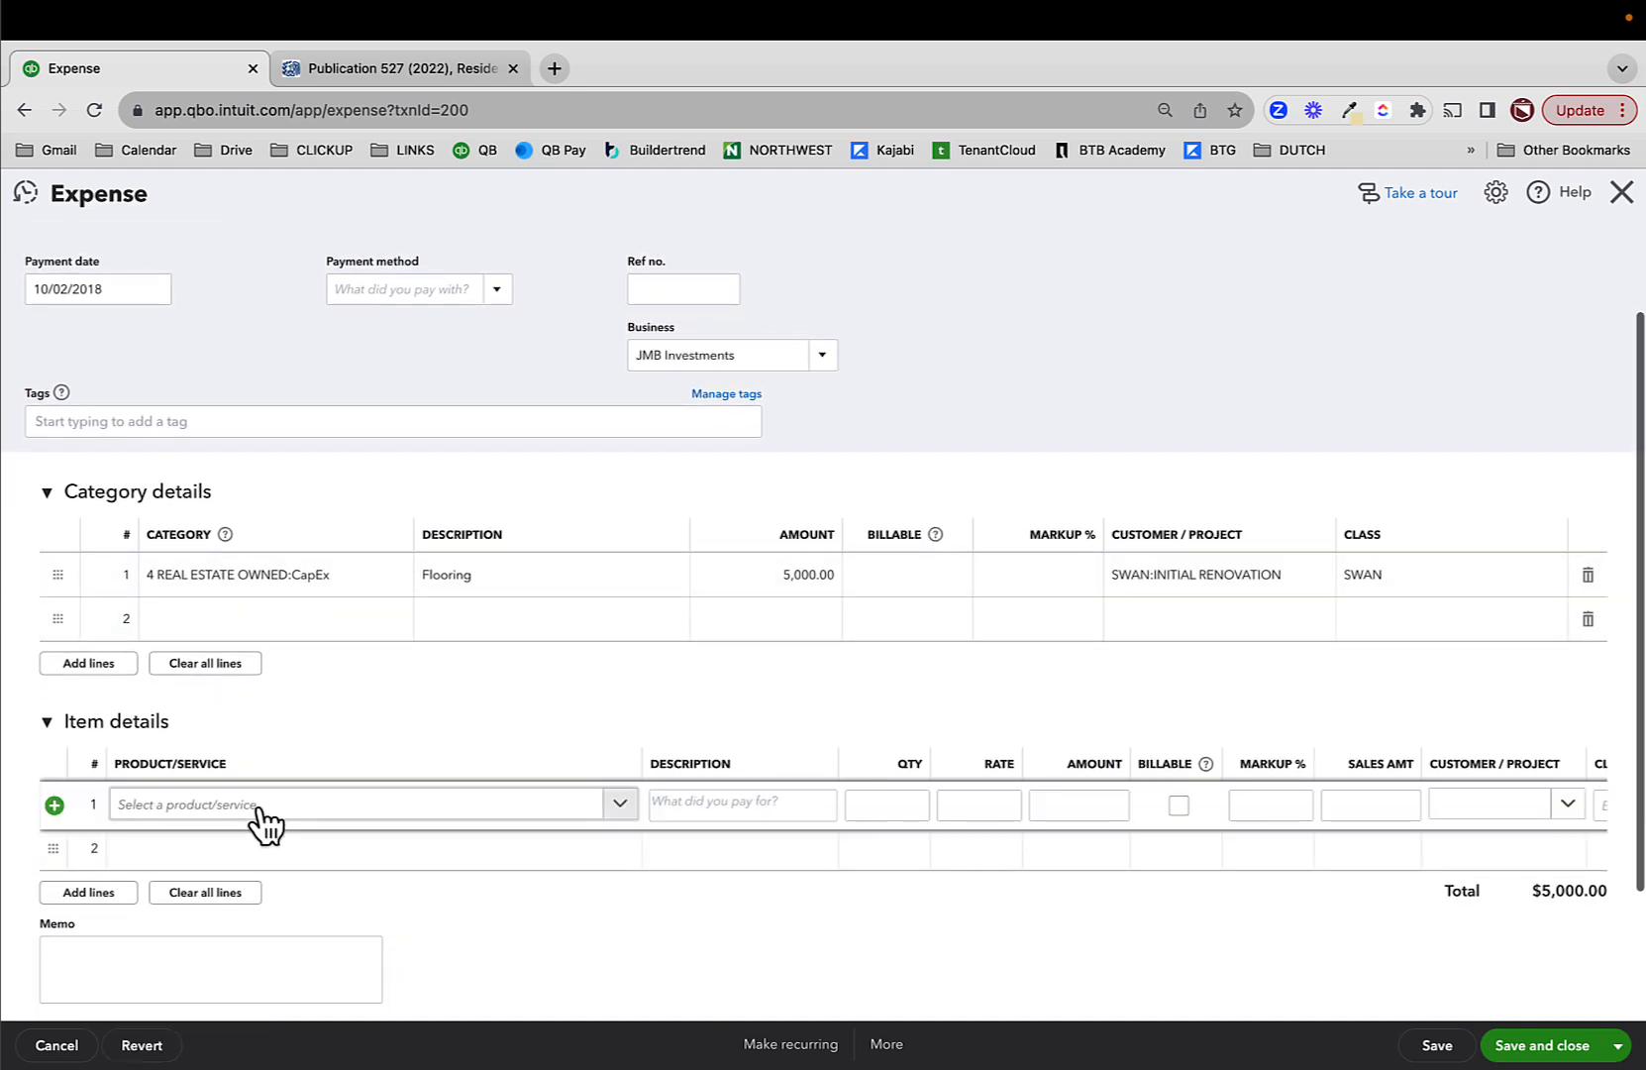
{"action": "type", "text": "floo"}
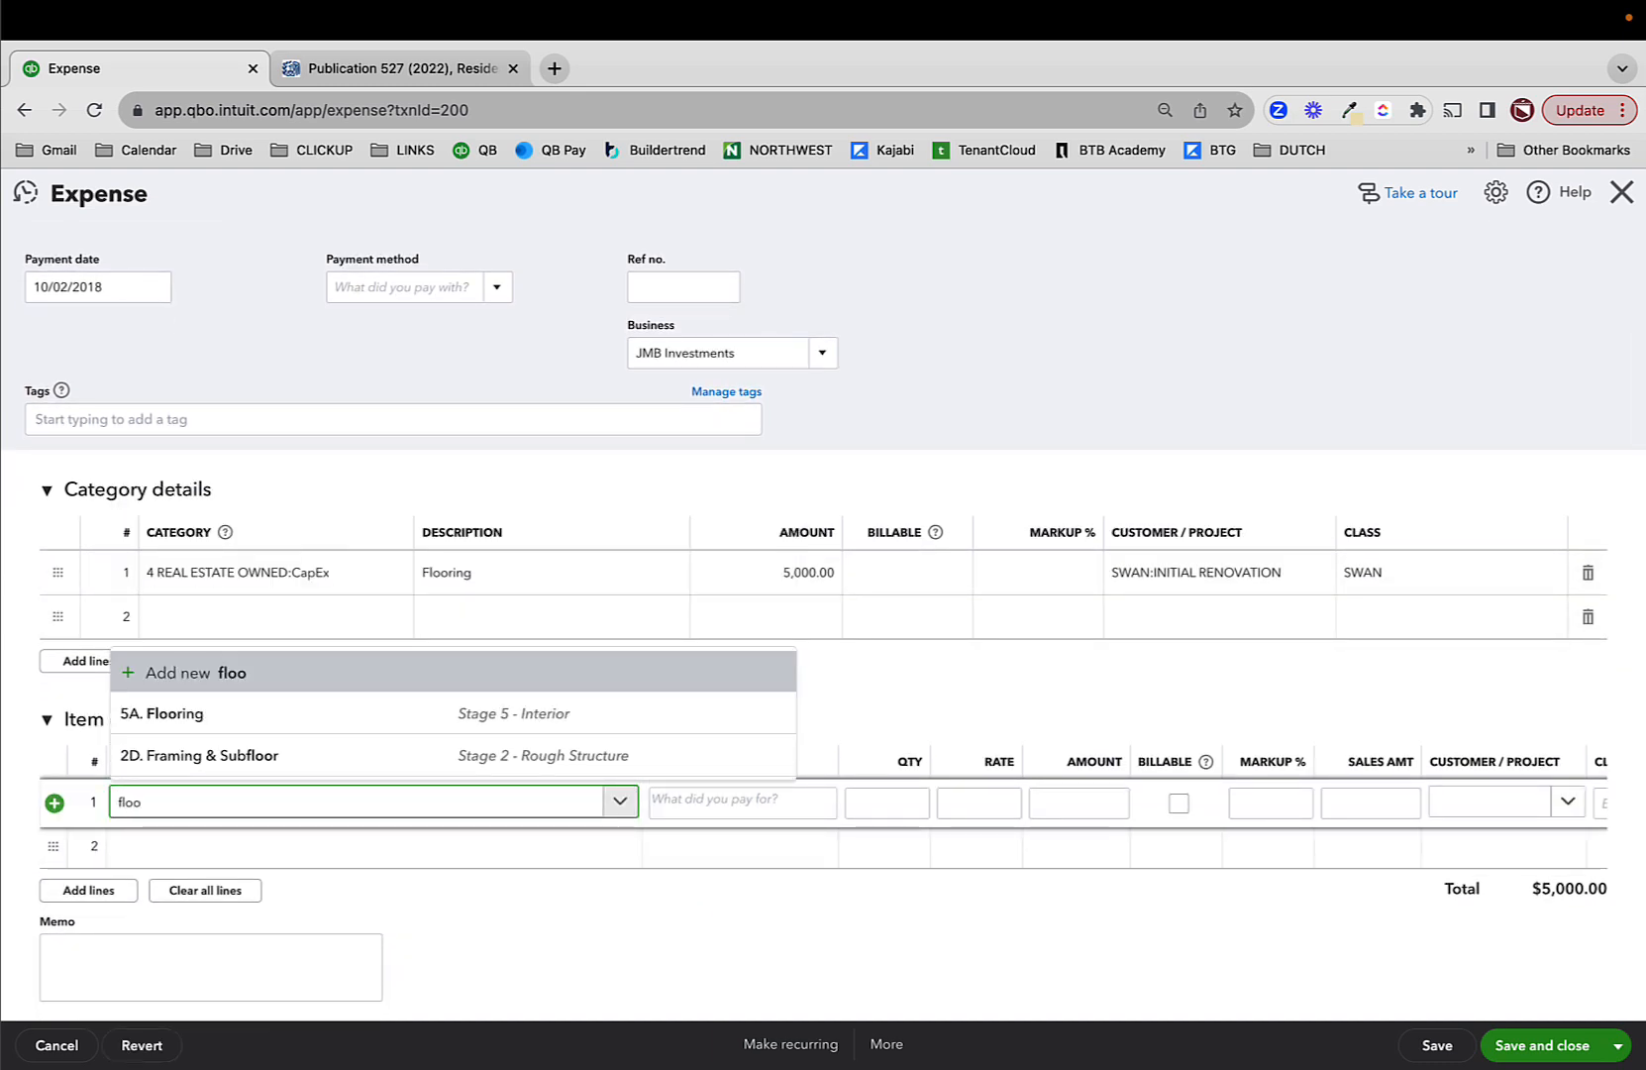
{"action": "left_click", "coordinate": [287, 724]}
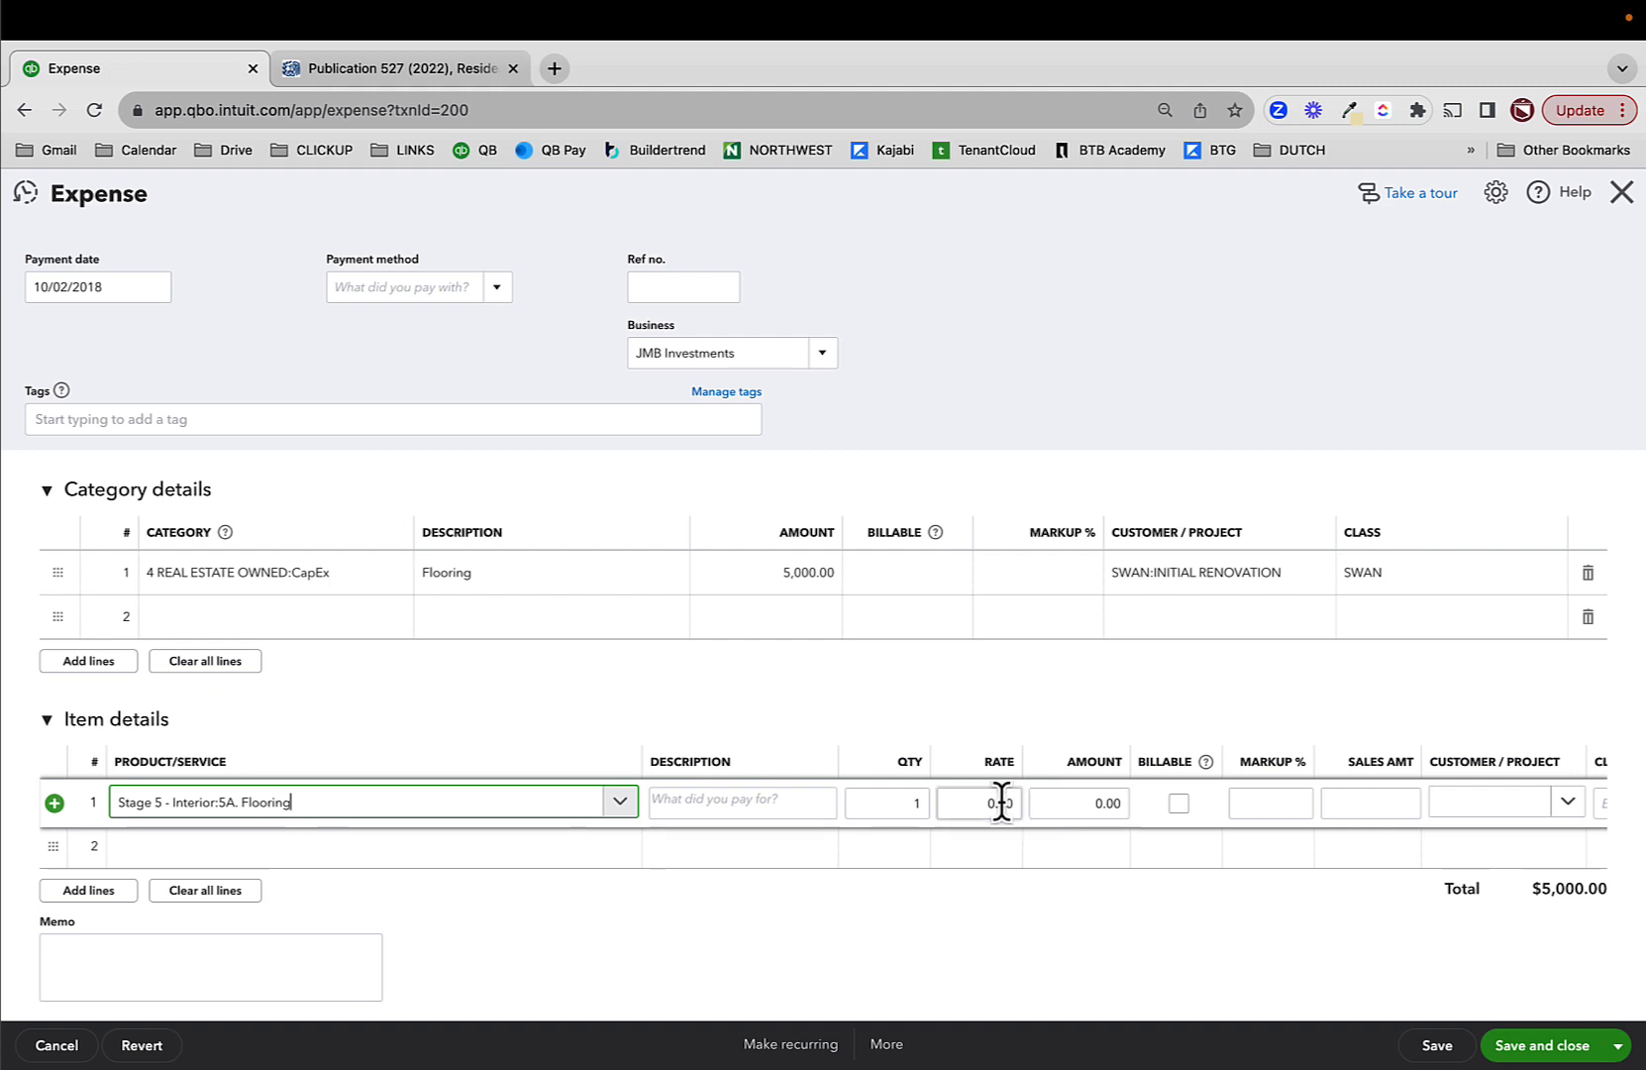
{"action": "left_click", "coordinate": [992, 802]}
{"action": "type", "text": "5,00"}
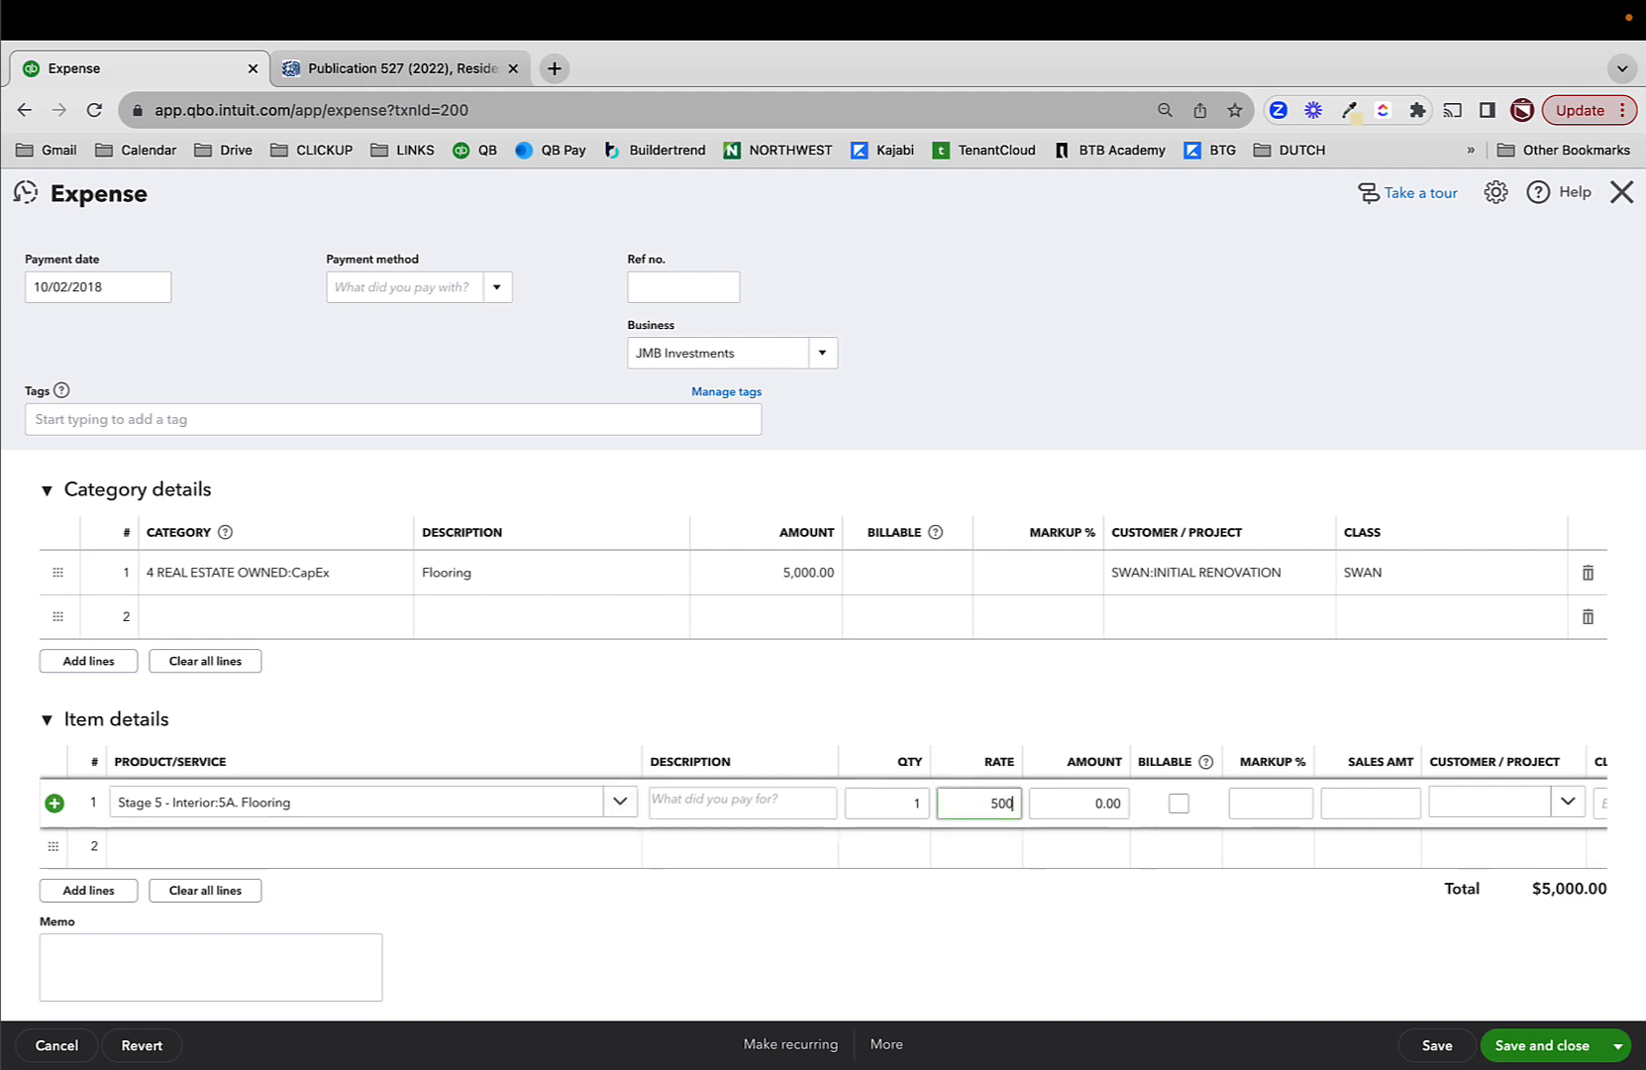
{"action": "type", "text": "0"}
{"action": "key", "text": "Tab"}
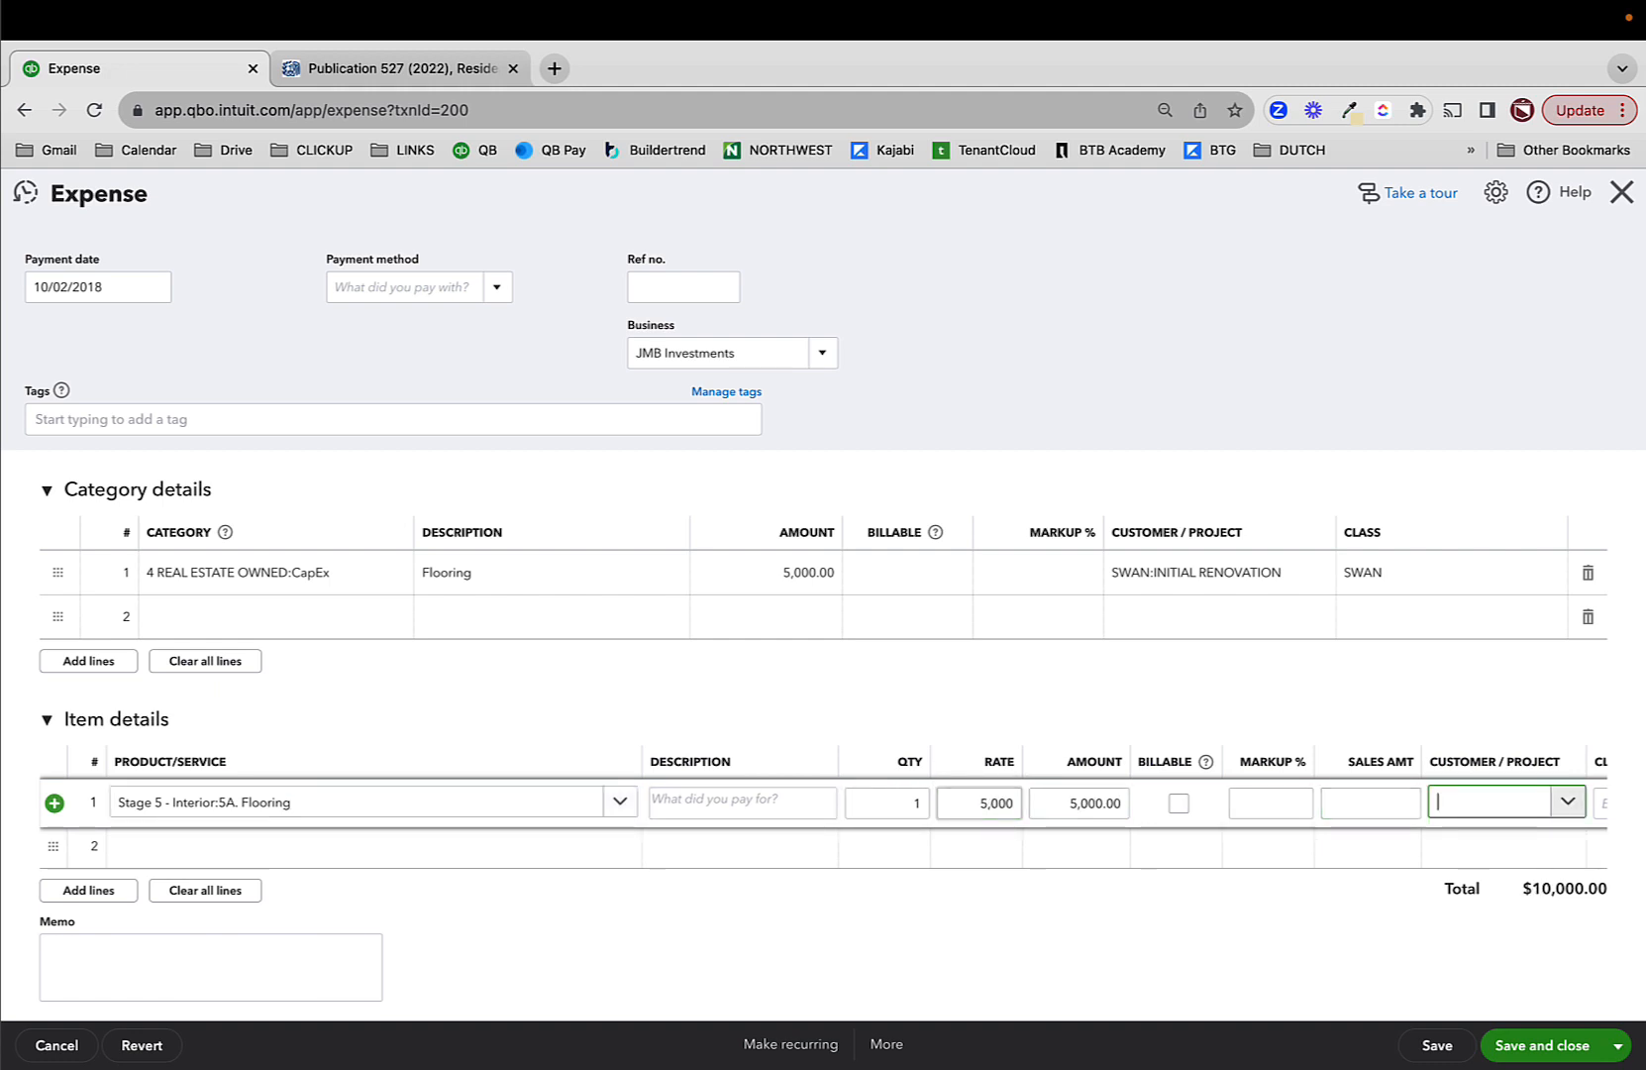
- Assign the flooring item line to SWAN's INITIAL RENOVATION project and set its class to SWAN
{"action": "type", "text": "init"}
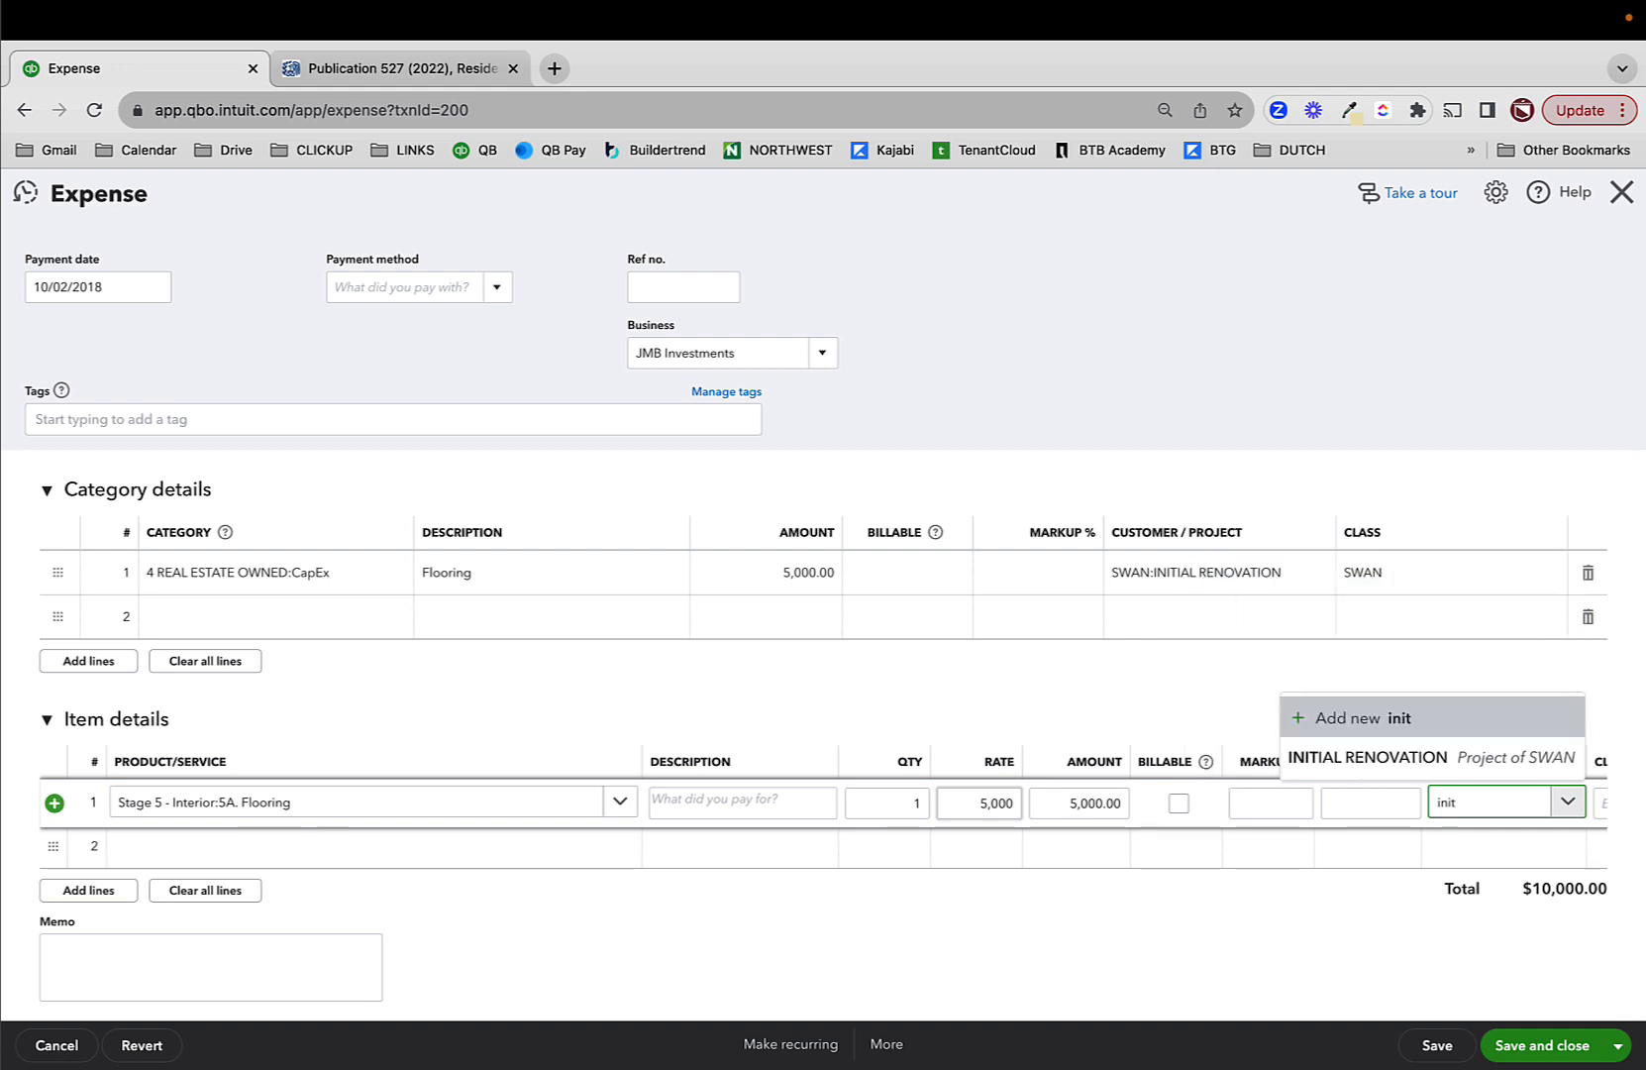
{"action": "left_click", "coordinate": [1407, 759]}
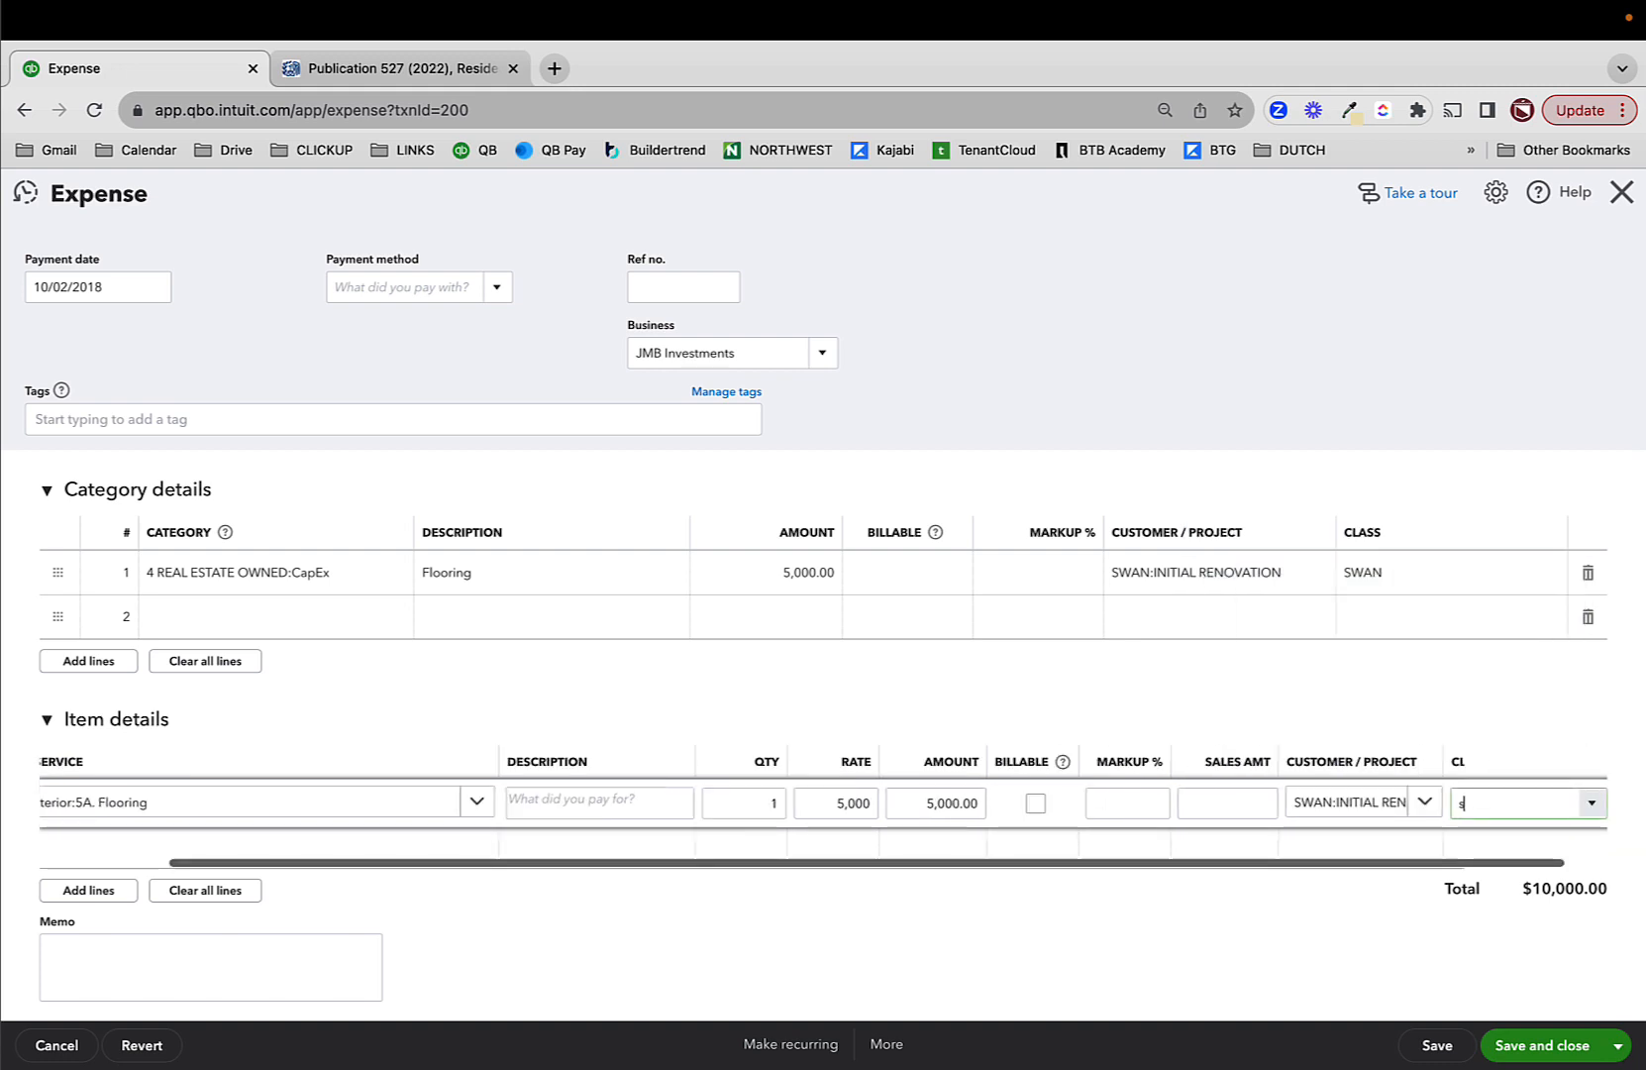
{"action": "type", "text": "s"}
{"action": "left_click", "coordinate": [1507, 871]}
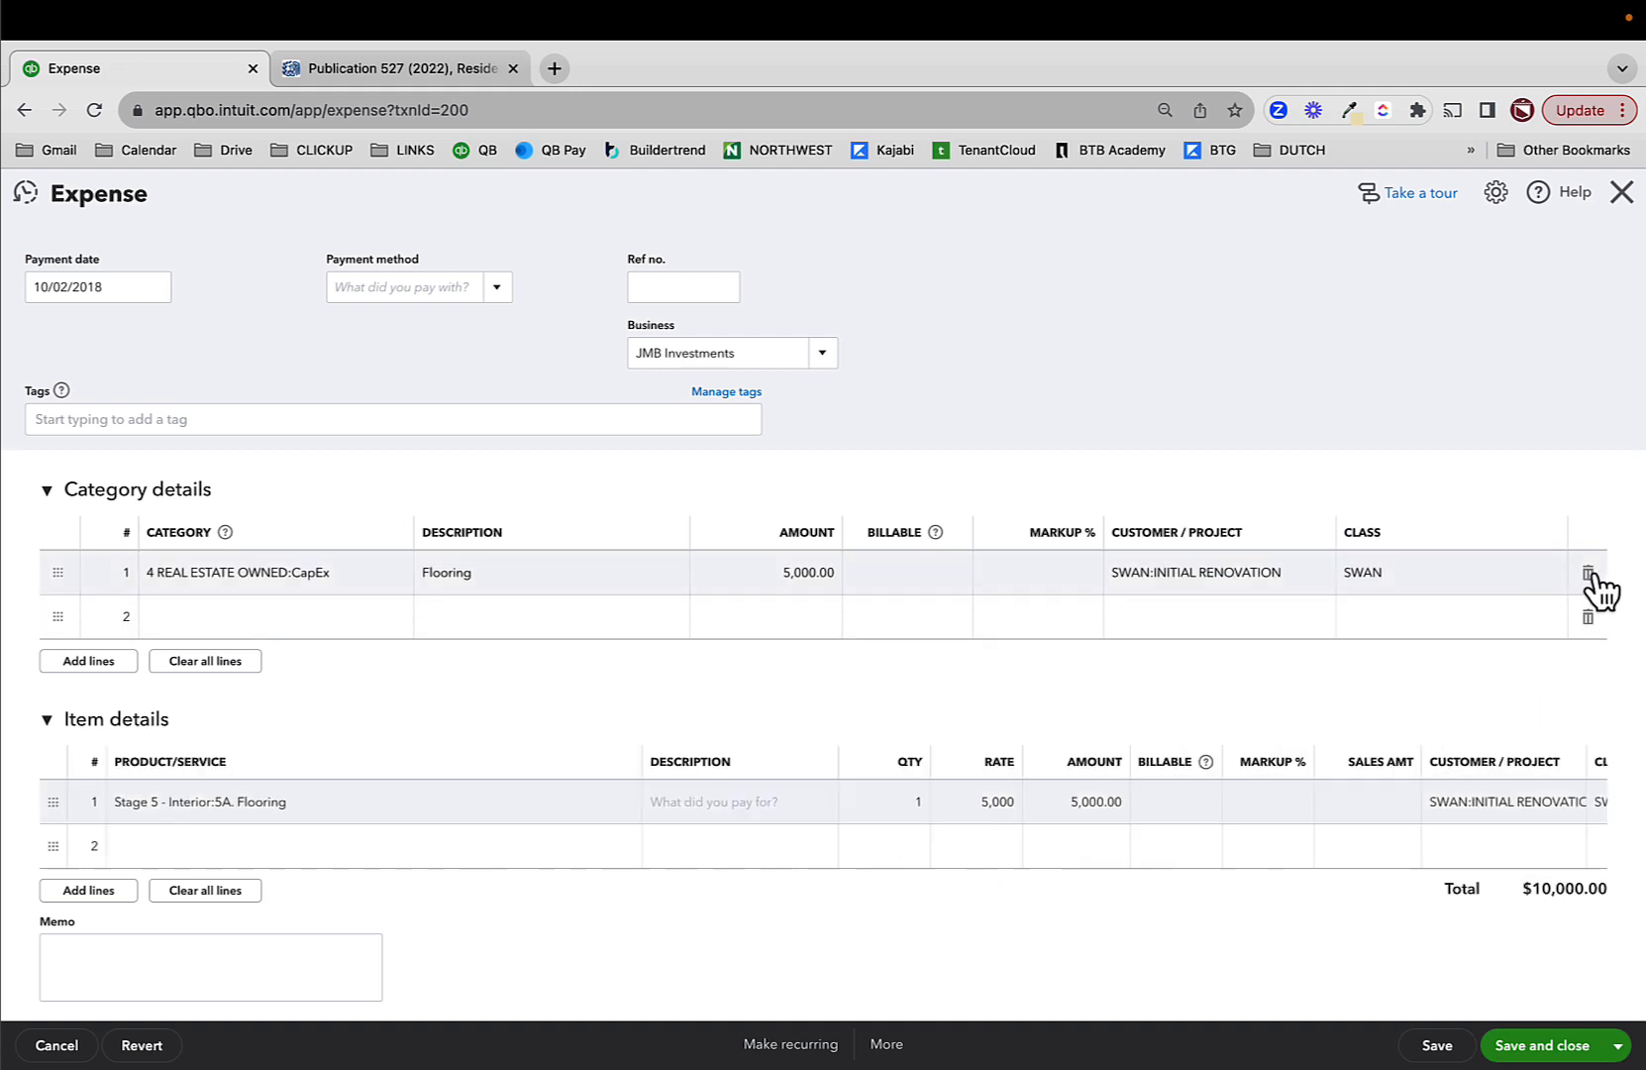
- Delete the CapEx category line from the flooring expense, then save and close the expense
{"action": "left_click", "coordinate": [1587, 574]}
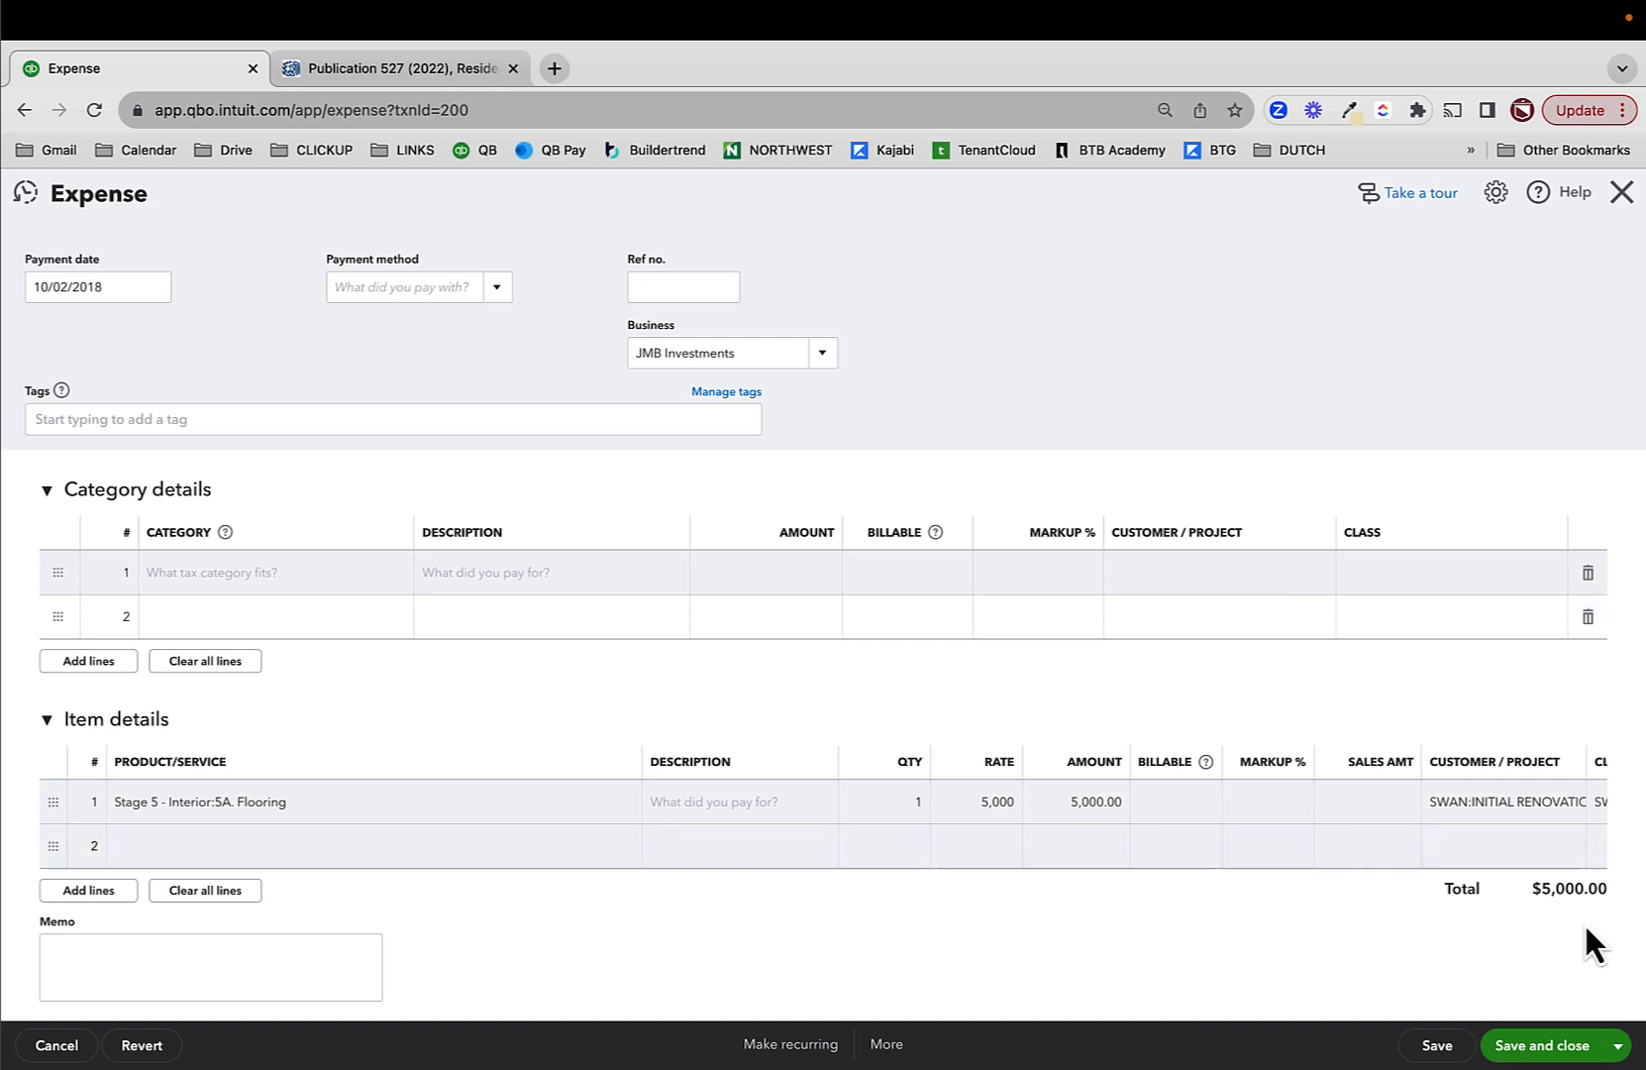
{"action": "left_click", "coordinate": [1545, 1047]}
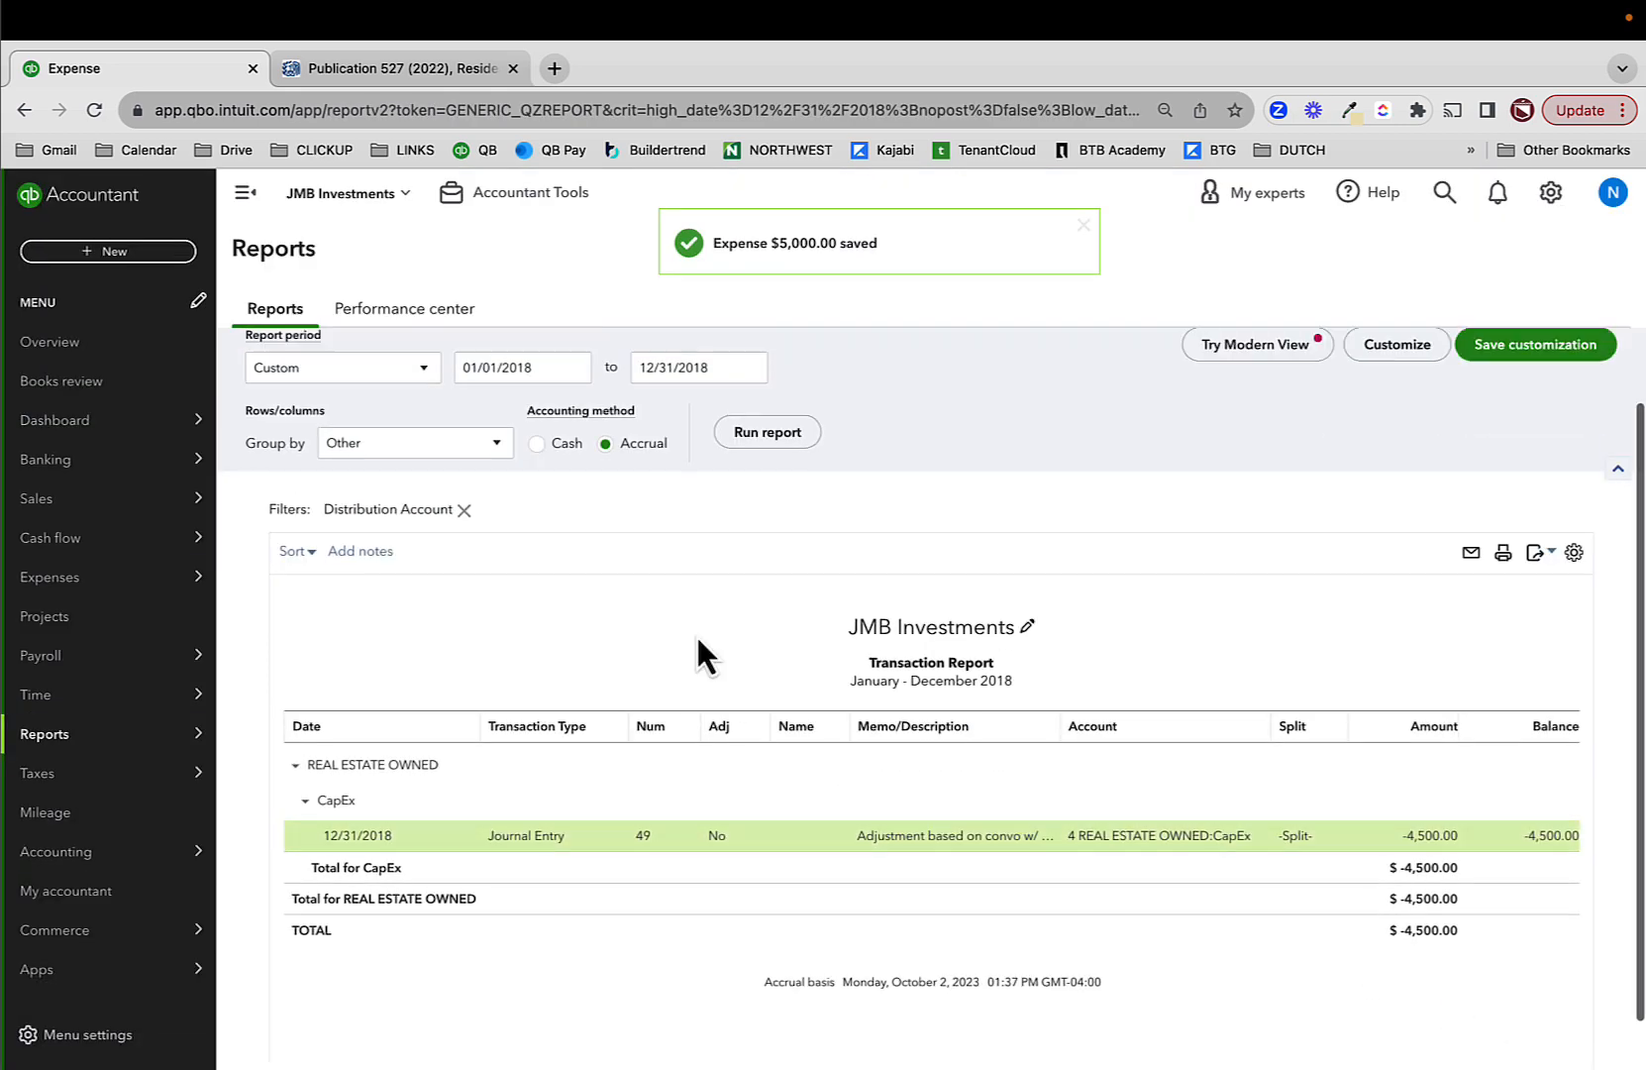
- Open the 12/31/2018 journal entry through 4 CapEx on the balance sheet and delete it
{"action": "left_click", "coordinate": [357, 365]}
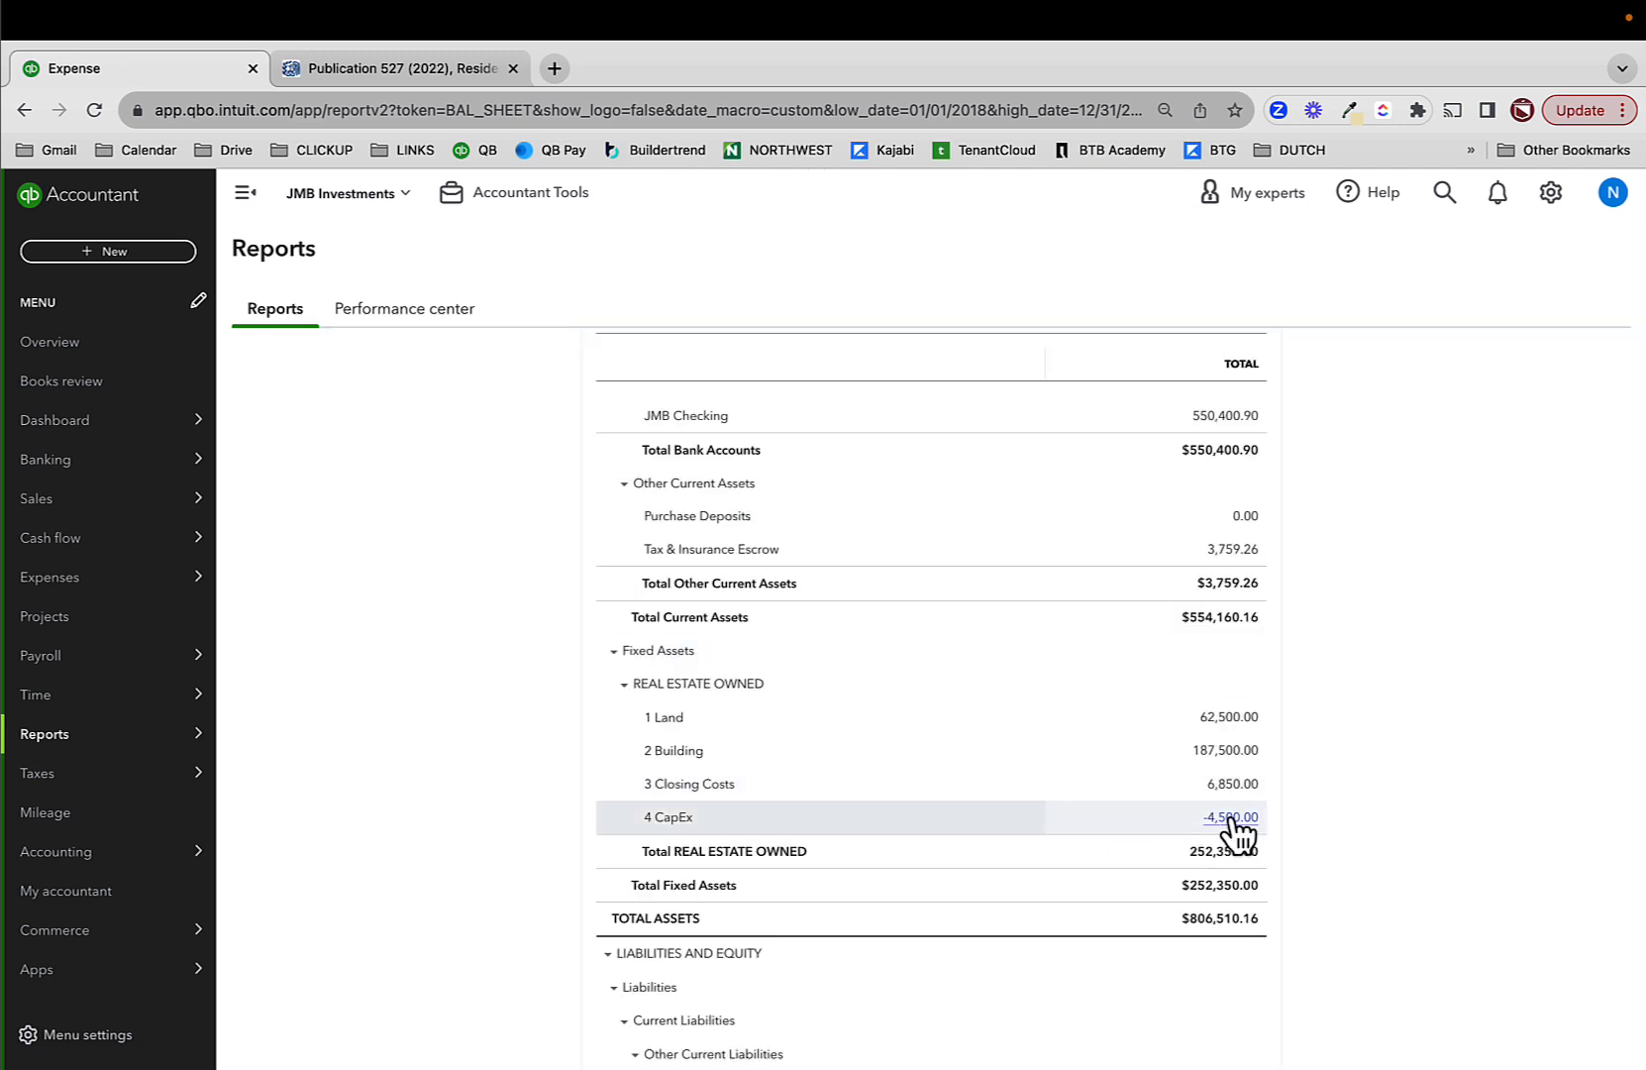
{"action": "left_click", "coordinate": [1230, 818]}
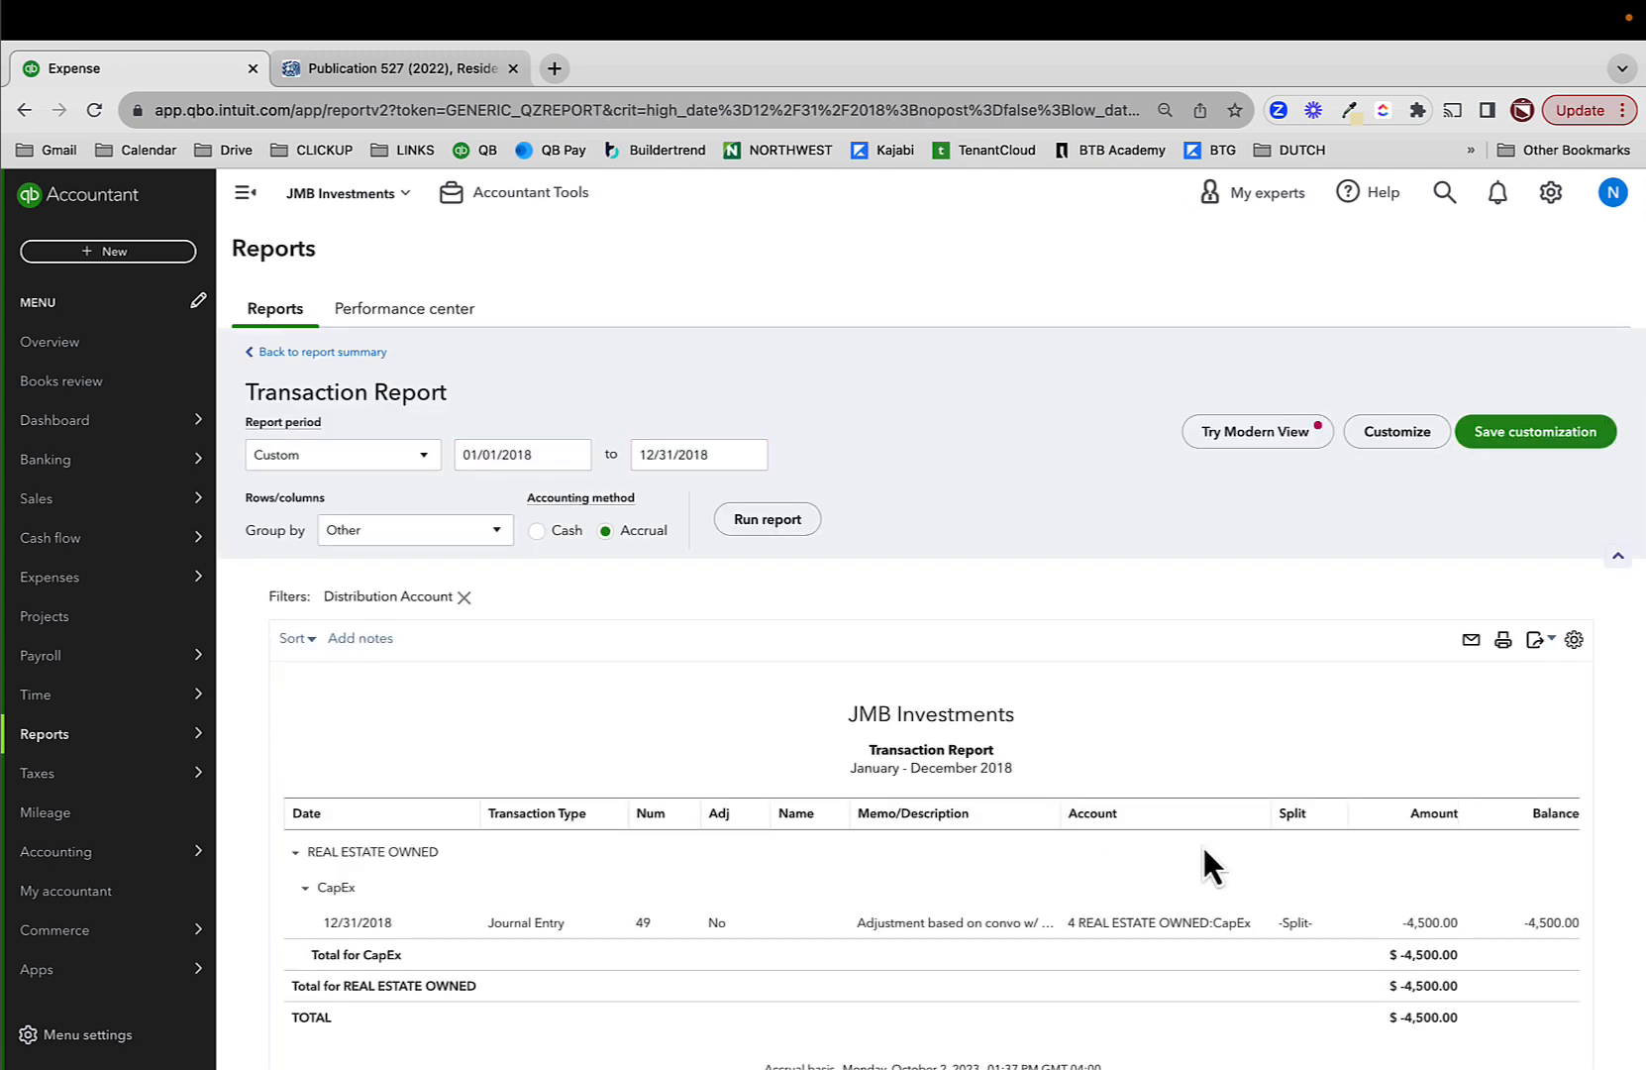
{"action": "left_click", "coordinate": [1167, 923]}
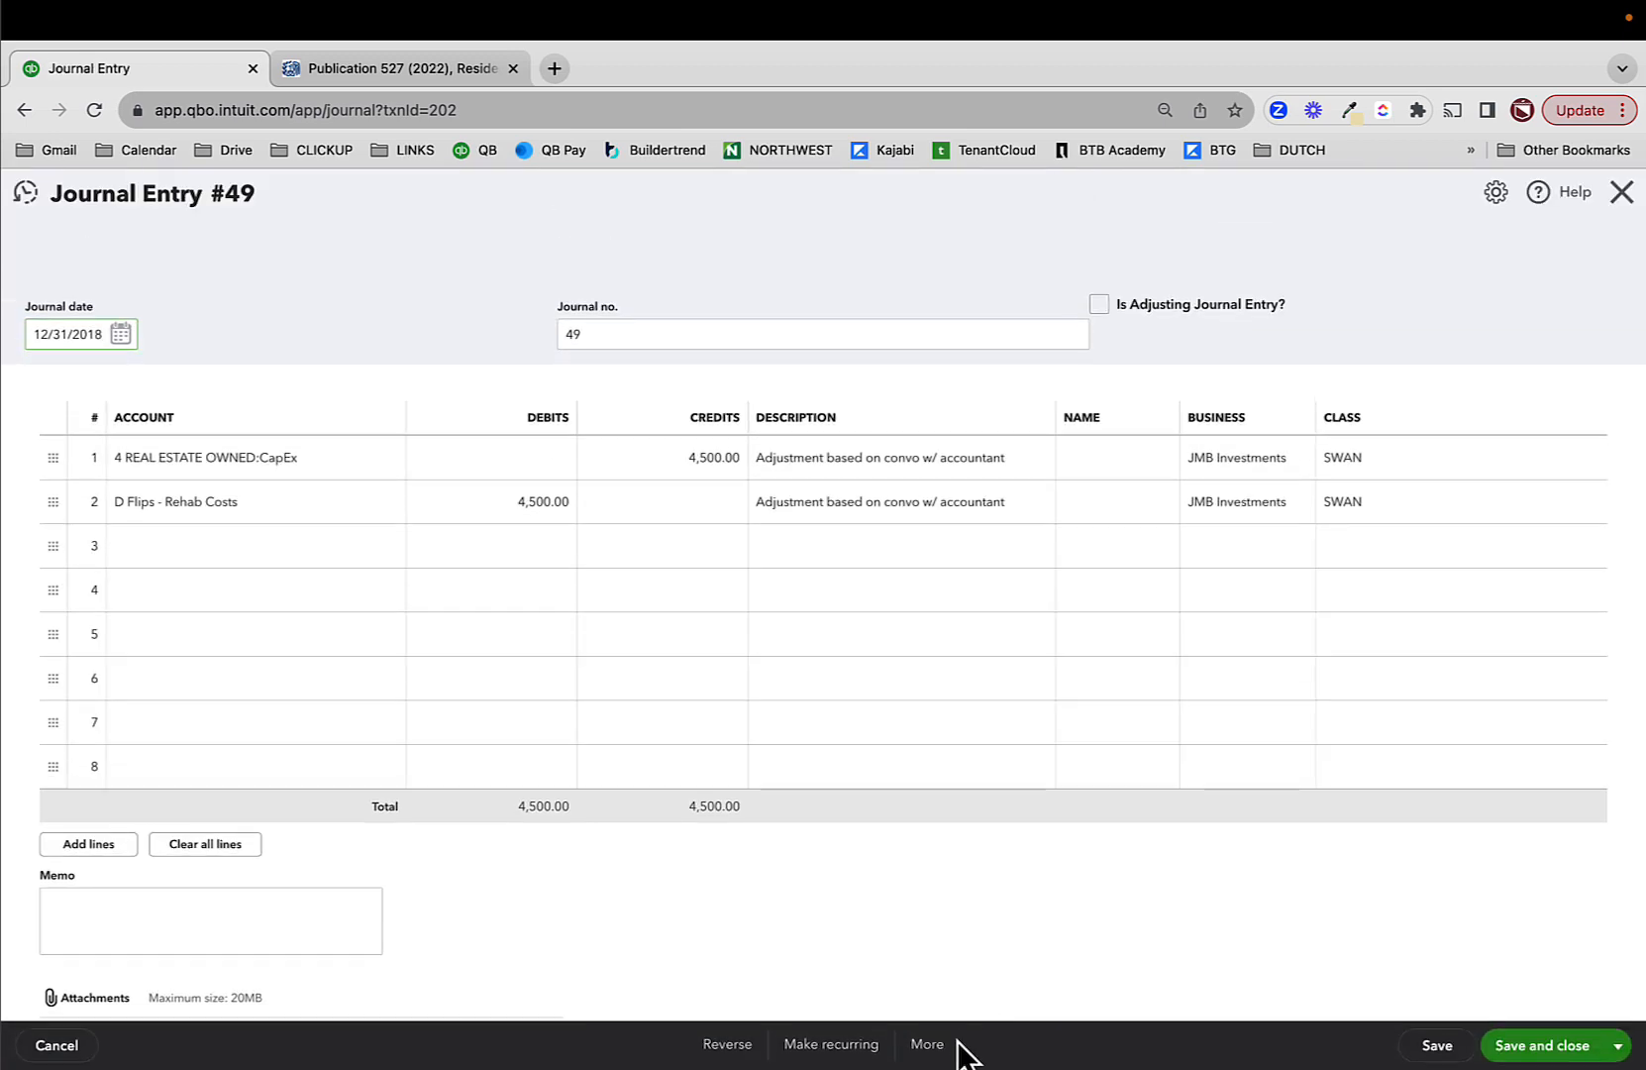
{"action": "left_click", "coordinate": [922, 1048]}
{"action": "left_click", "coordinate": [882, 887]}
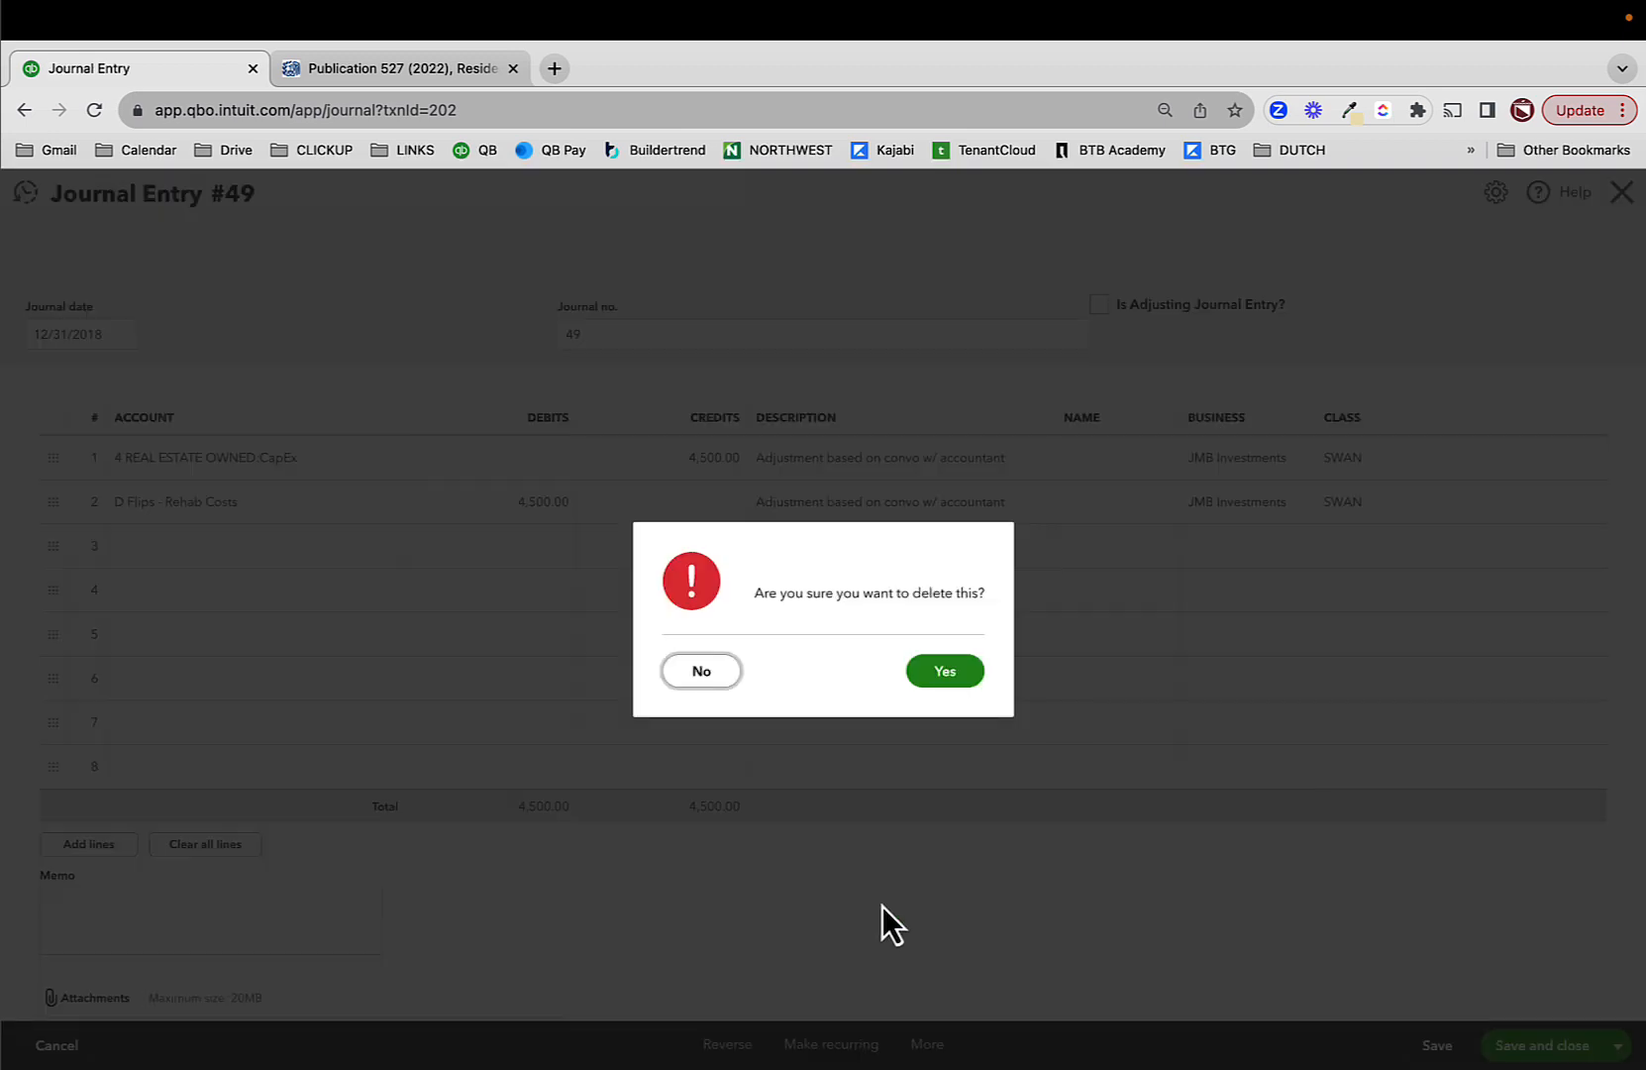
{"action": "left_click", "coordinate": [945, 673]}
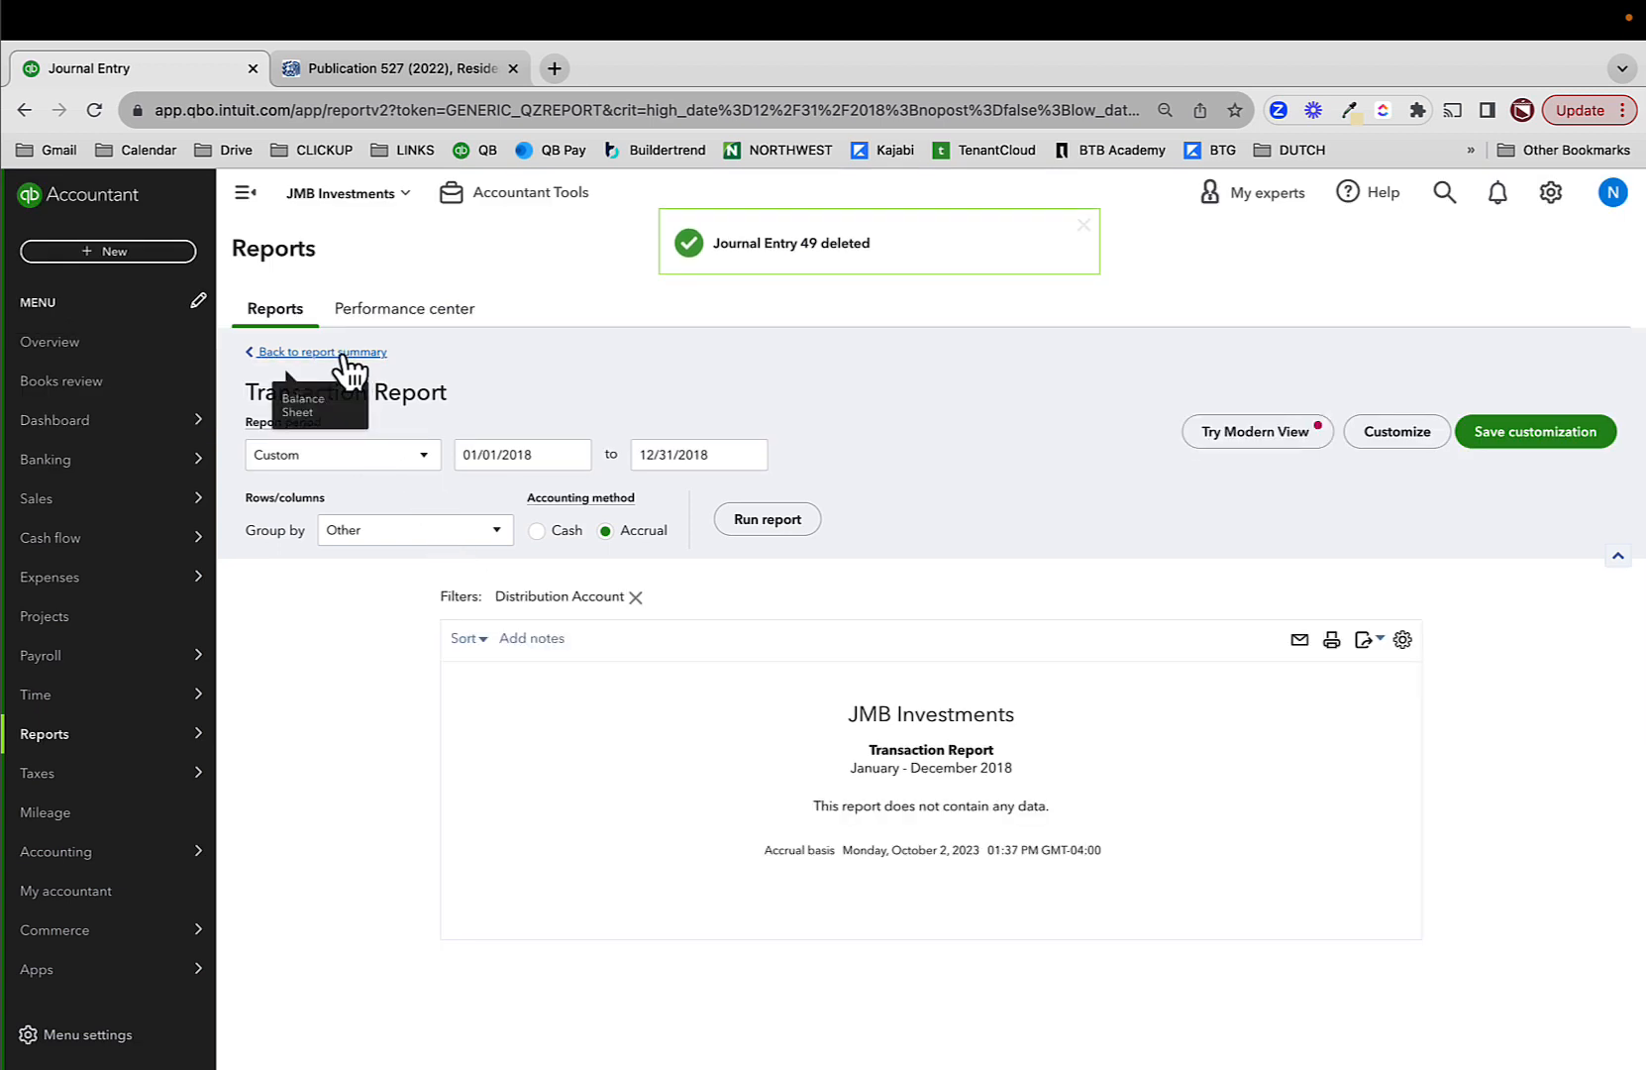
- Return to the balance sheet and drill from net income into the D Flips - Rehab Costs transactions
{"action": "left_click", "coordinate": [341, 356]}
{"action": "scroll", "coordinate": [1210, 871], "scroll_direction": "down", "scroll_amount": 15}
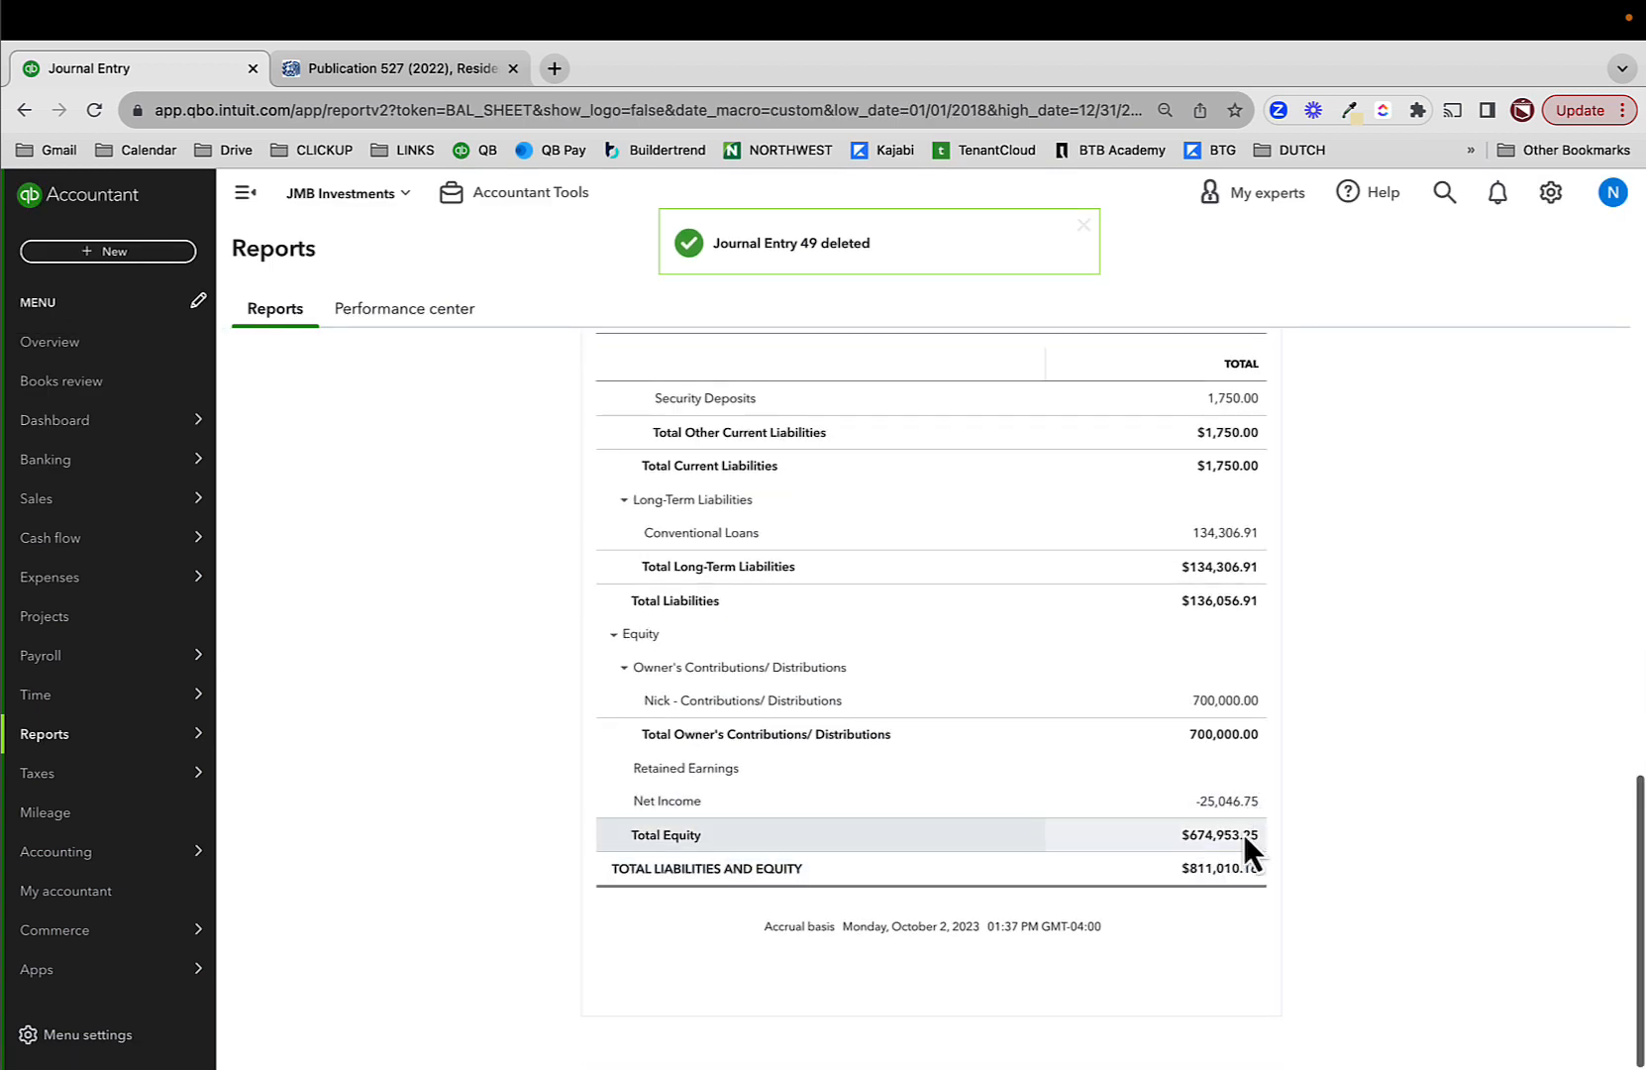
{"action": "left_click", "coordinate": [1234, 804]}
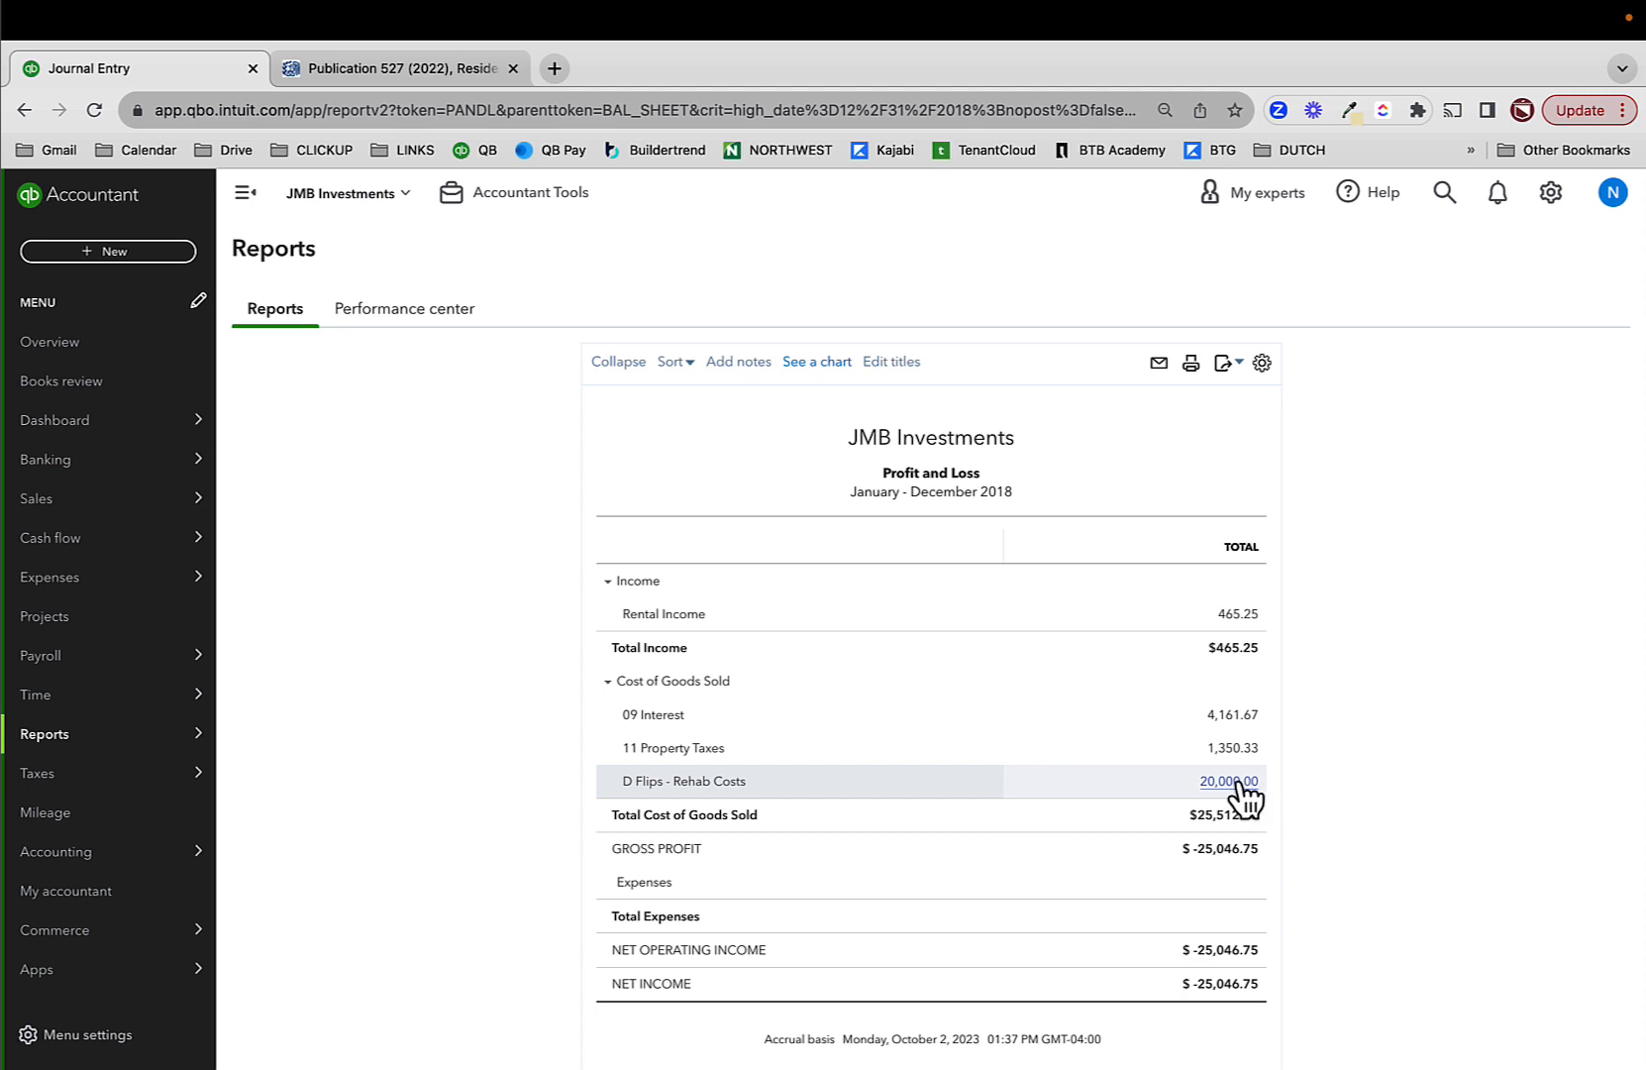
{"action": "left_click", "coordinate": [1240, 782]}
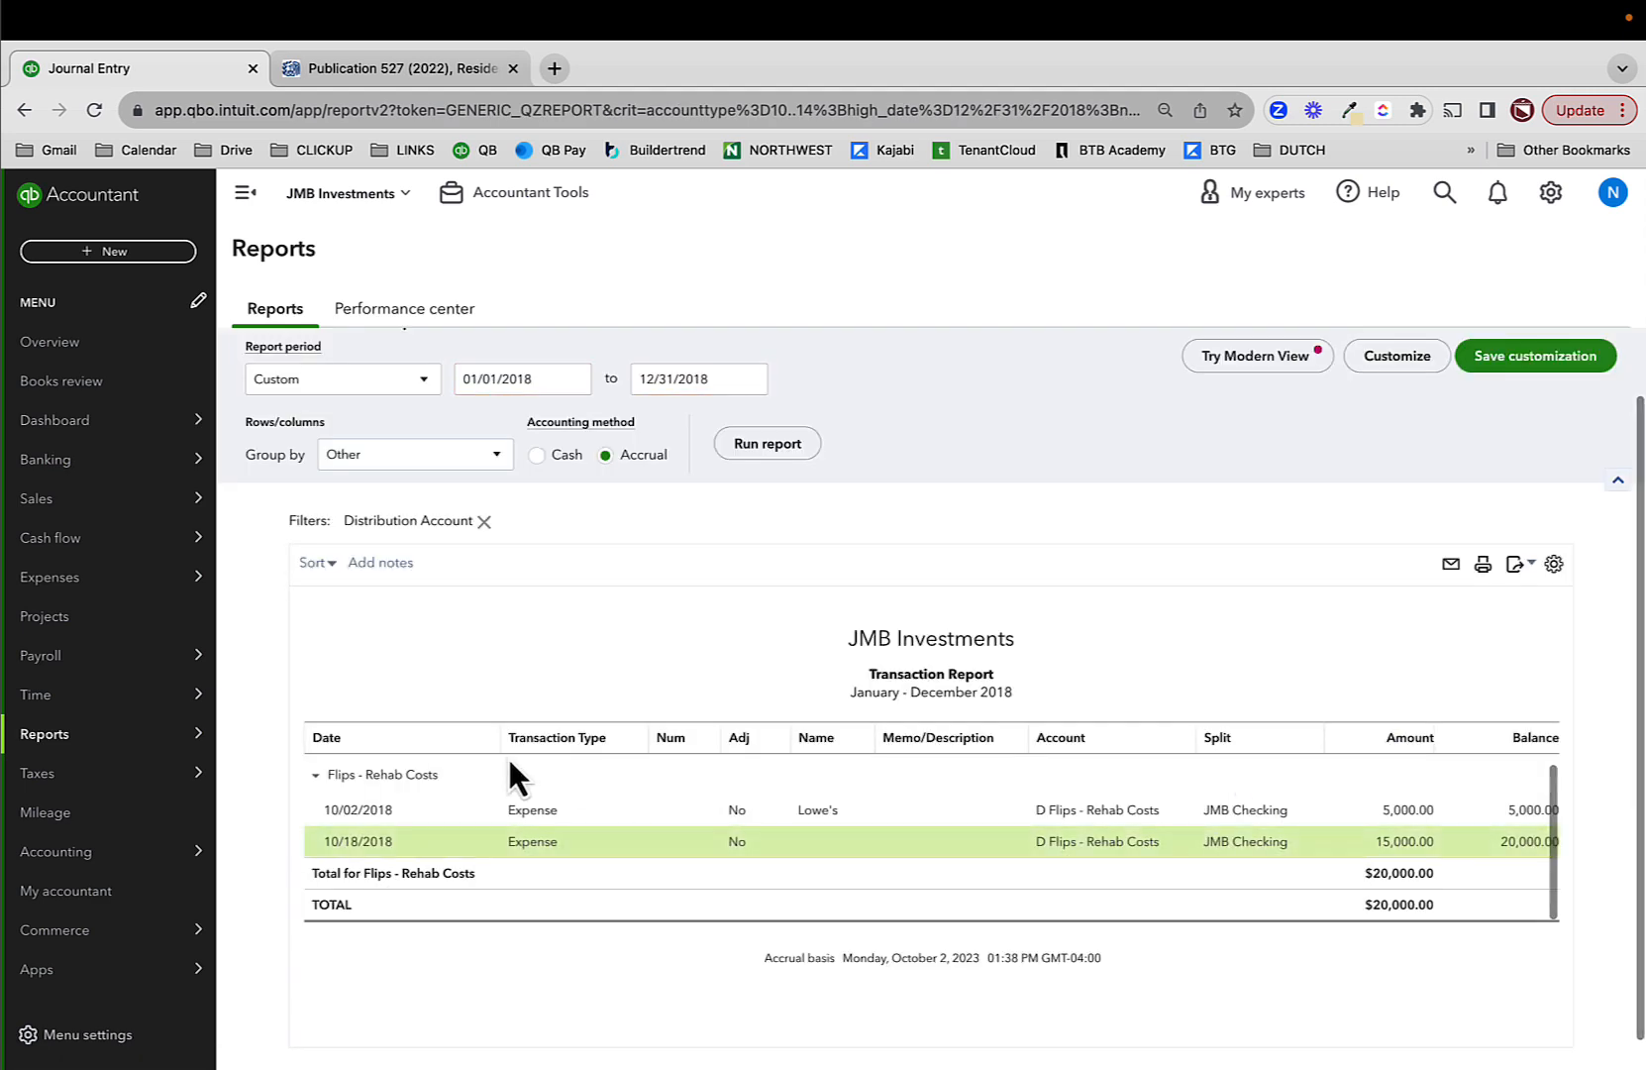
- Group the D Flips - Rehab Costs transaction report by Product/Service and rerun it to examine the costs per item
{"action": "left_click", "coordinate": [368, 455]}
{"action": "scroll", "coordinate": [365, 525], "scroll_direction": "down", "scroll_amount": 3}
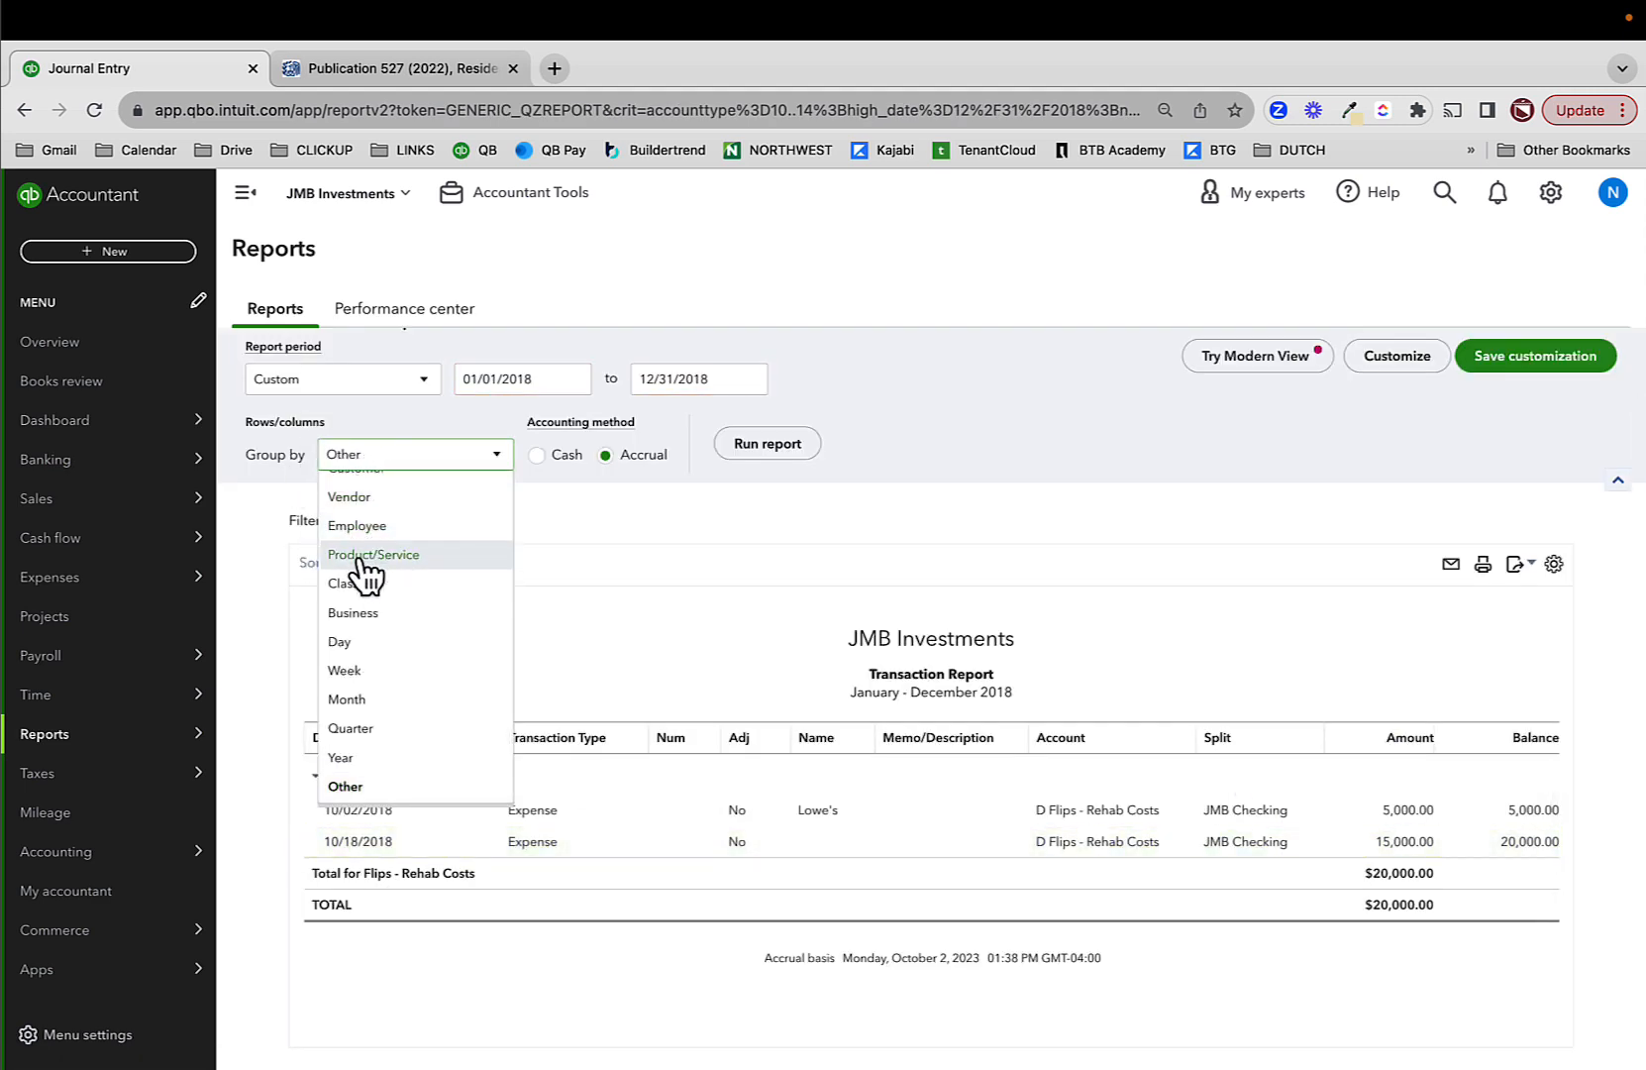
{"action": "left_click", "coordinate": [368, 565]}
{"action": "left_click", "coordinate": [768, 446]}
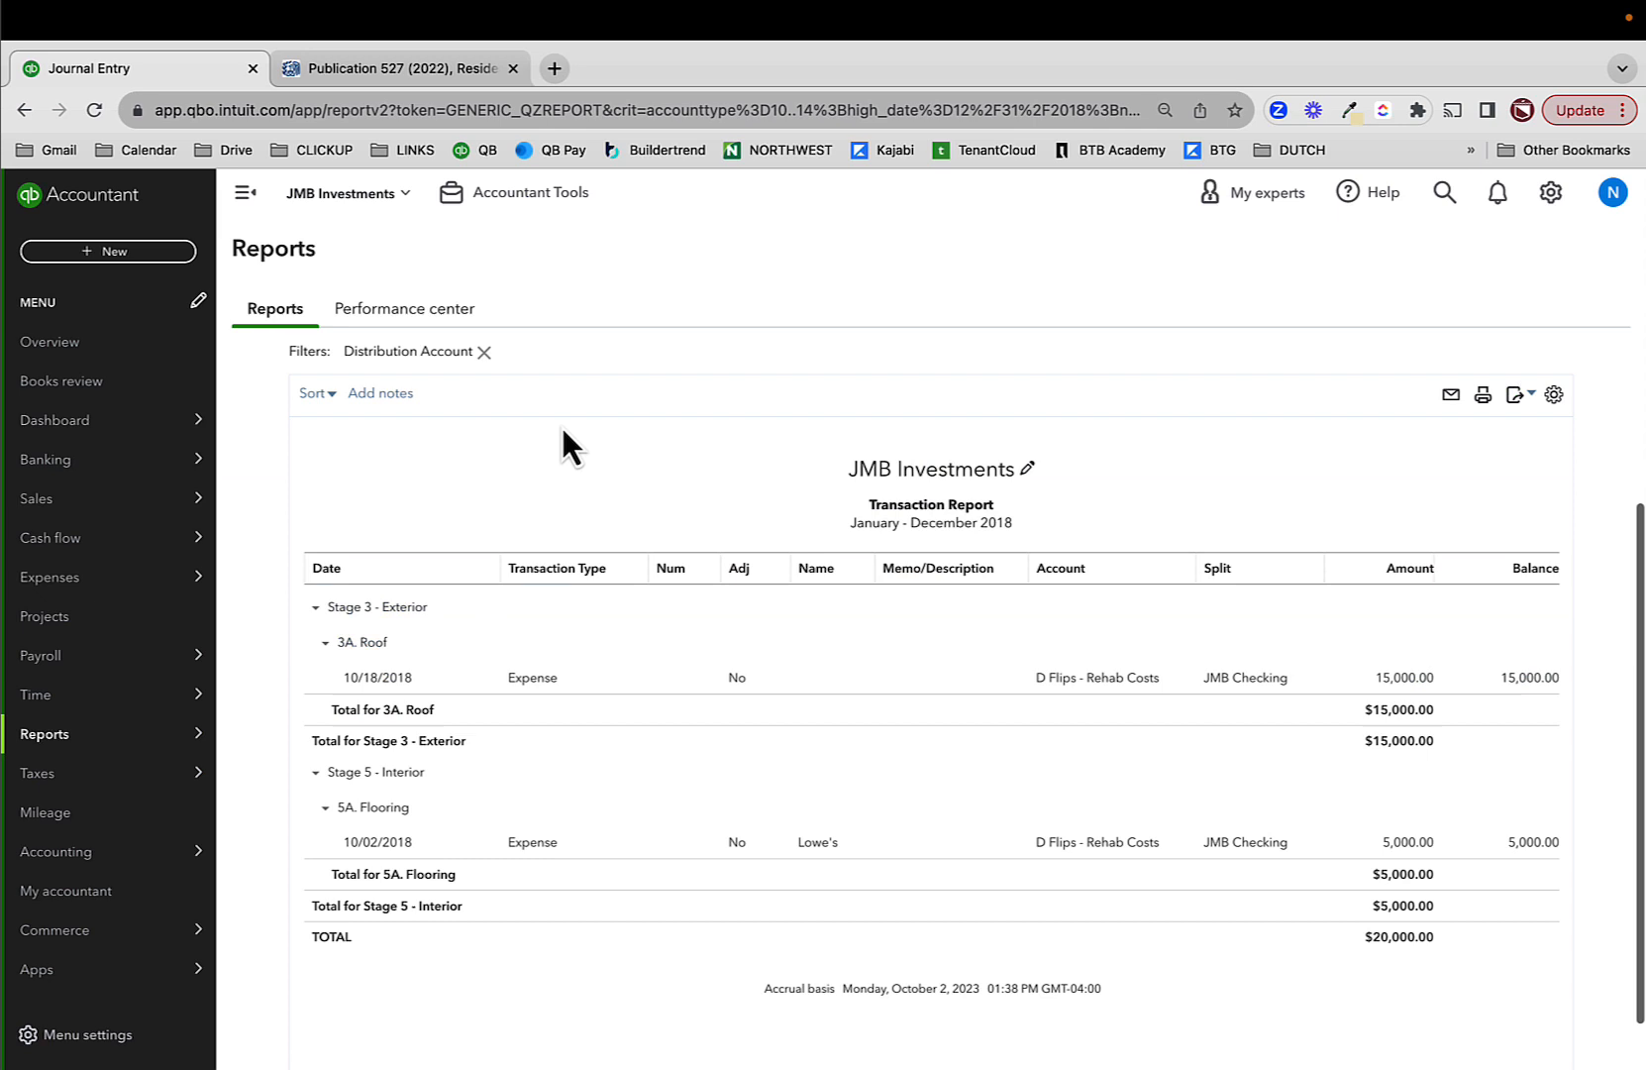
{"action": "left_click", "coordinate": [246, 193]}
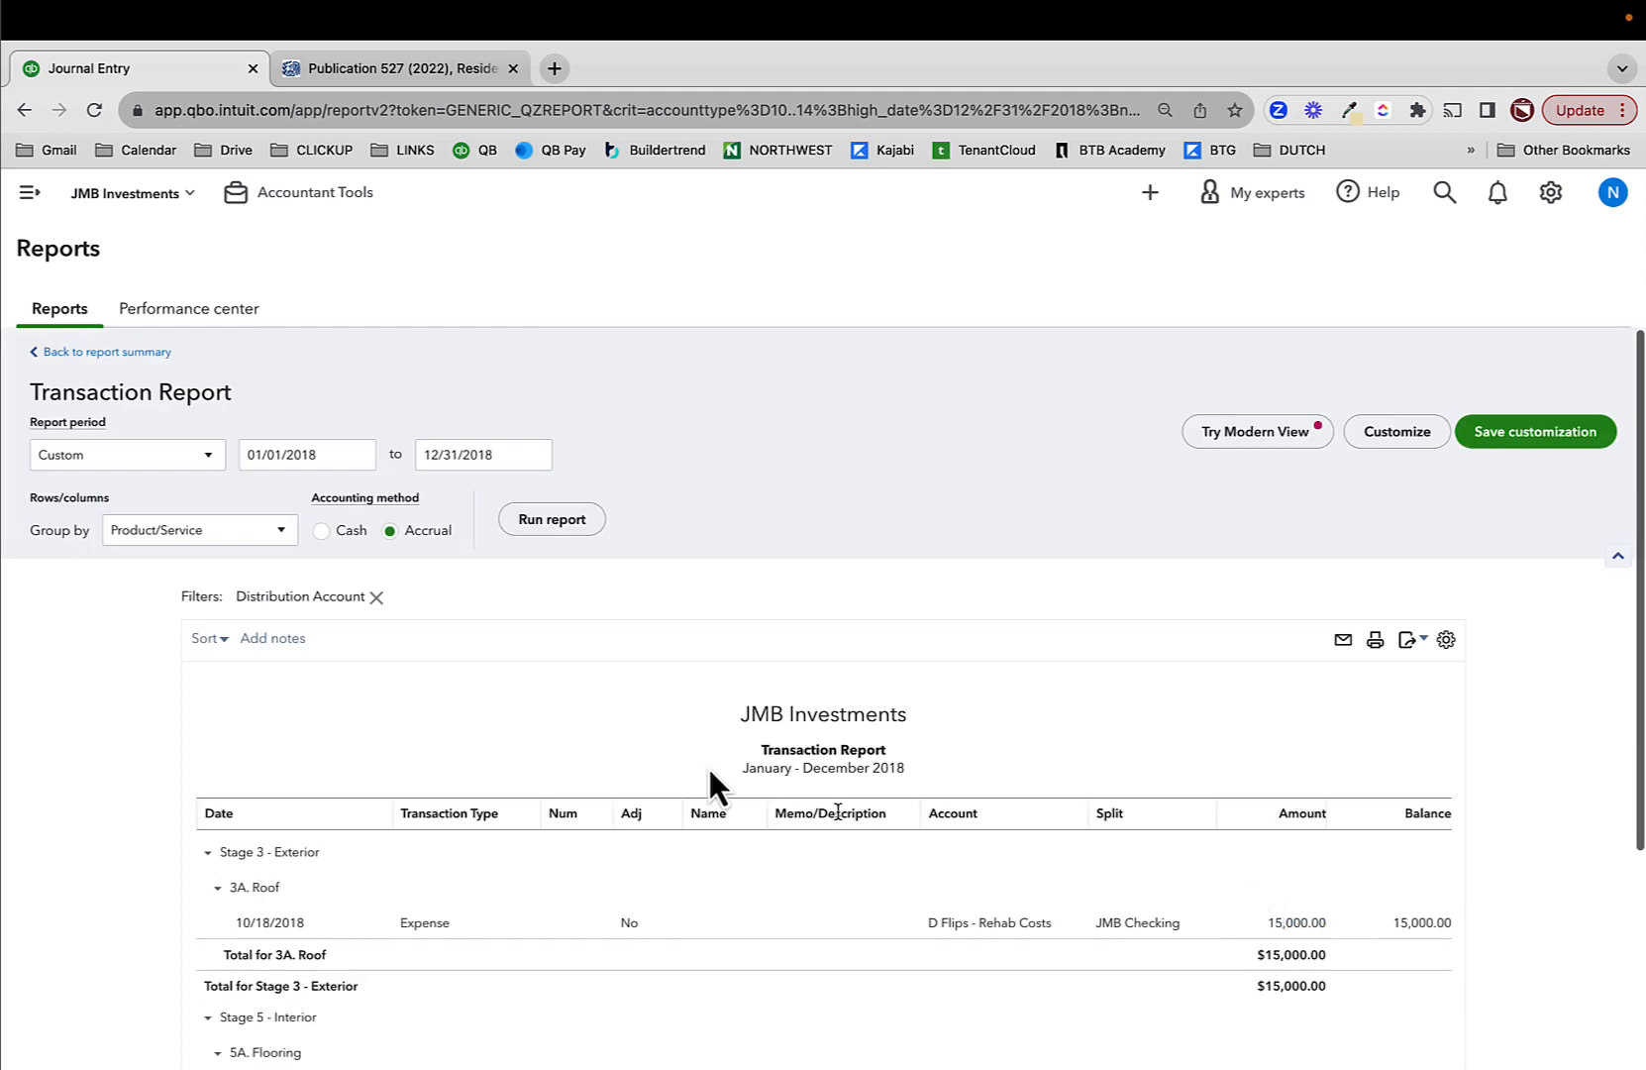
{"action": "left_click", "coordinate": [33, 195]}
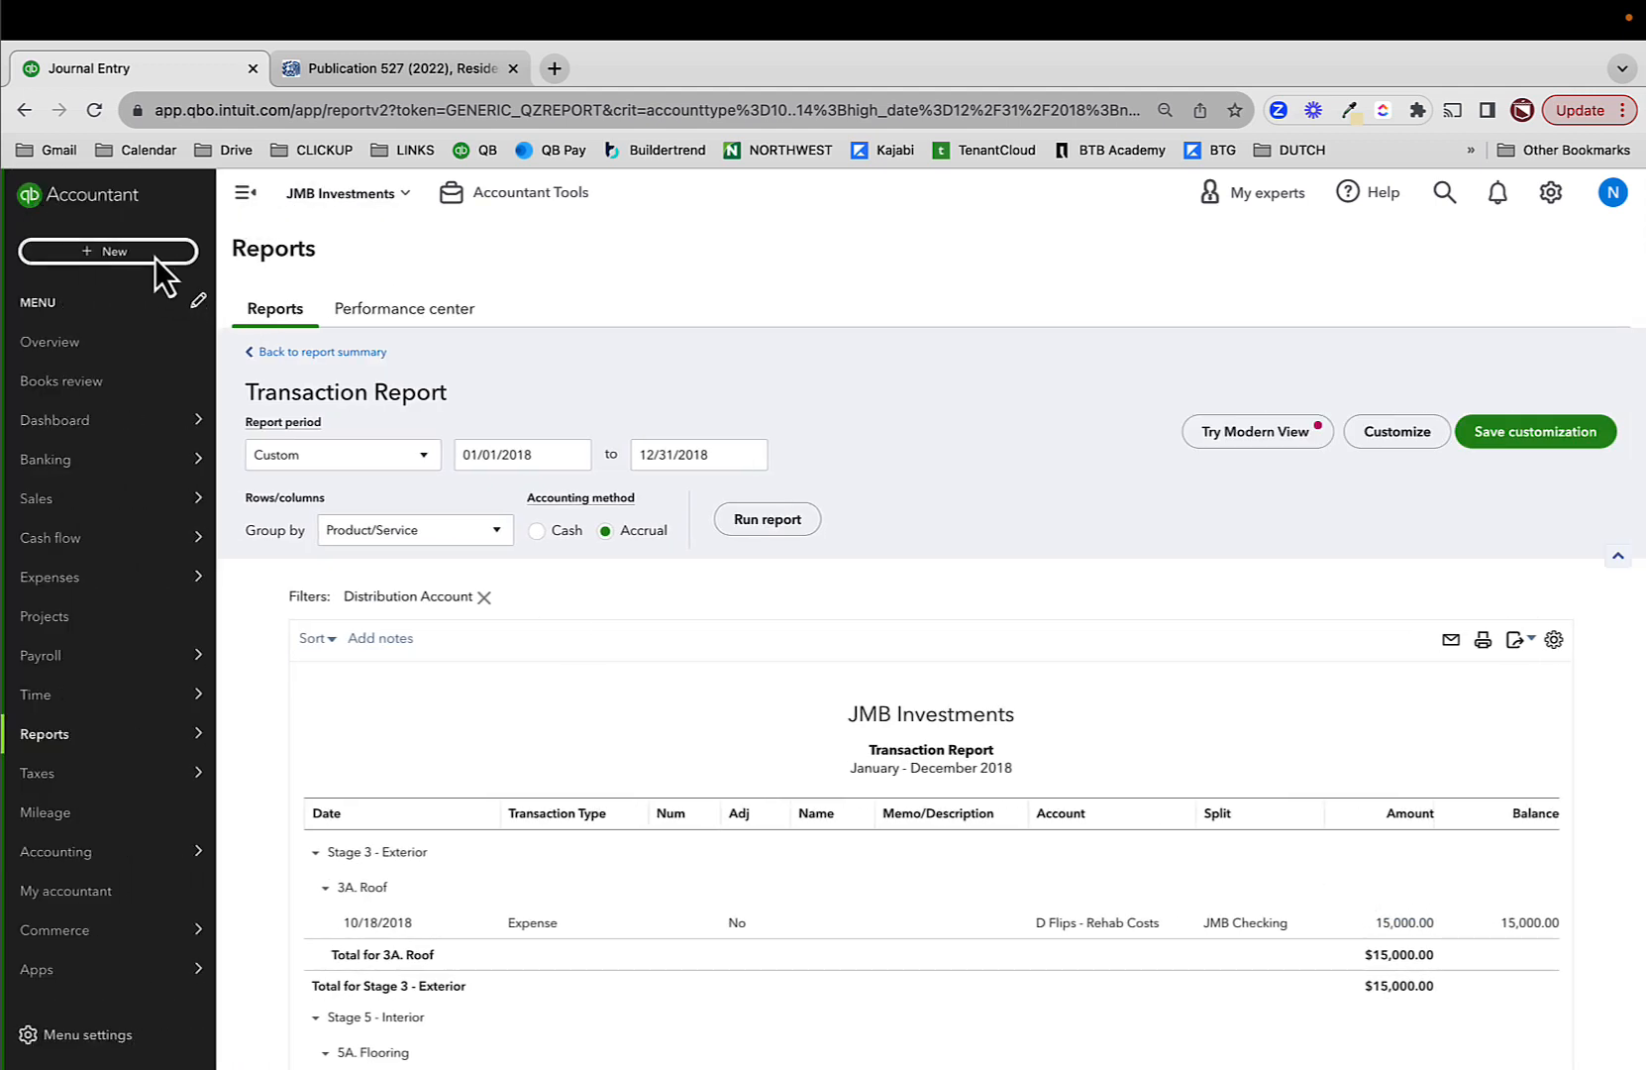
- Create a journal entry dated 12/31/2018 and credit 20,000 to D Flips - Rehab Costs on its first line
{"action": "left_click", "coordinate": [155, 255]}
{"action": "left_click", "coordinate": [596, 444]}
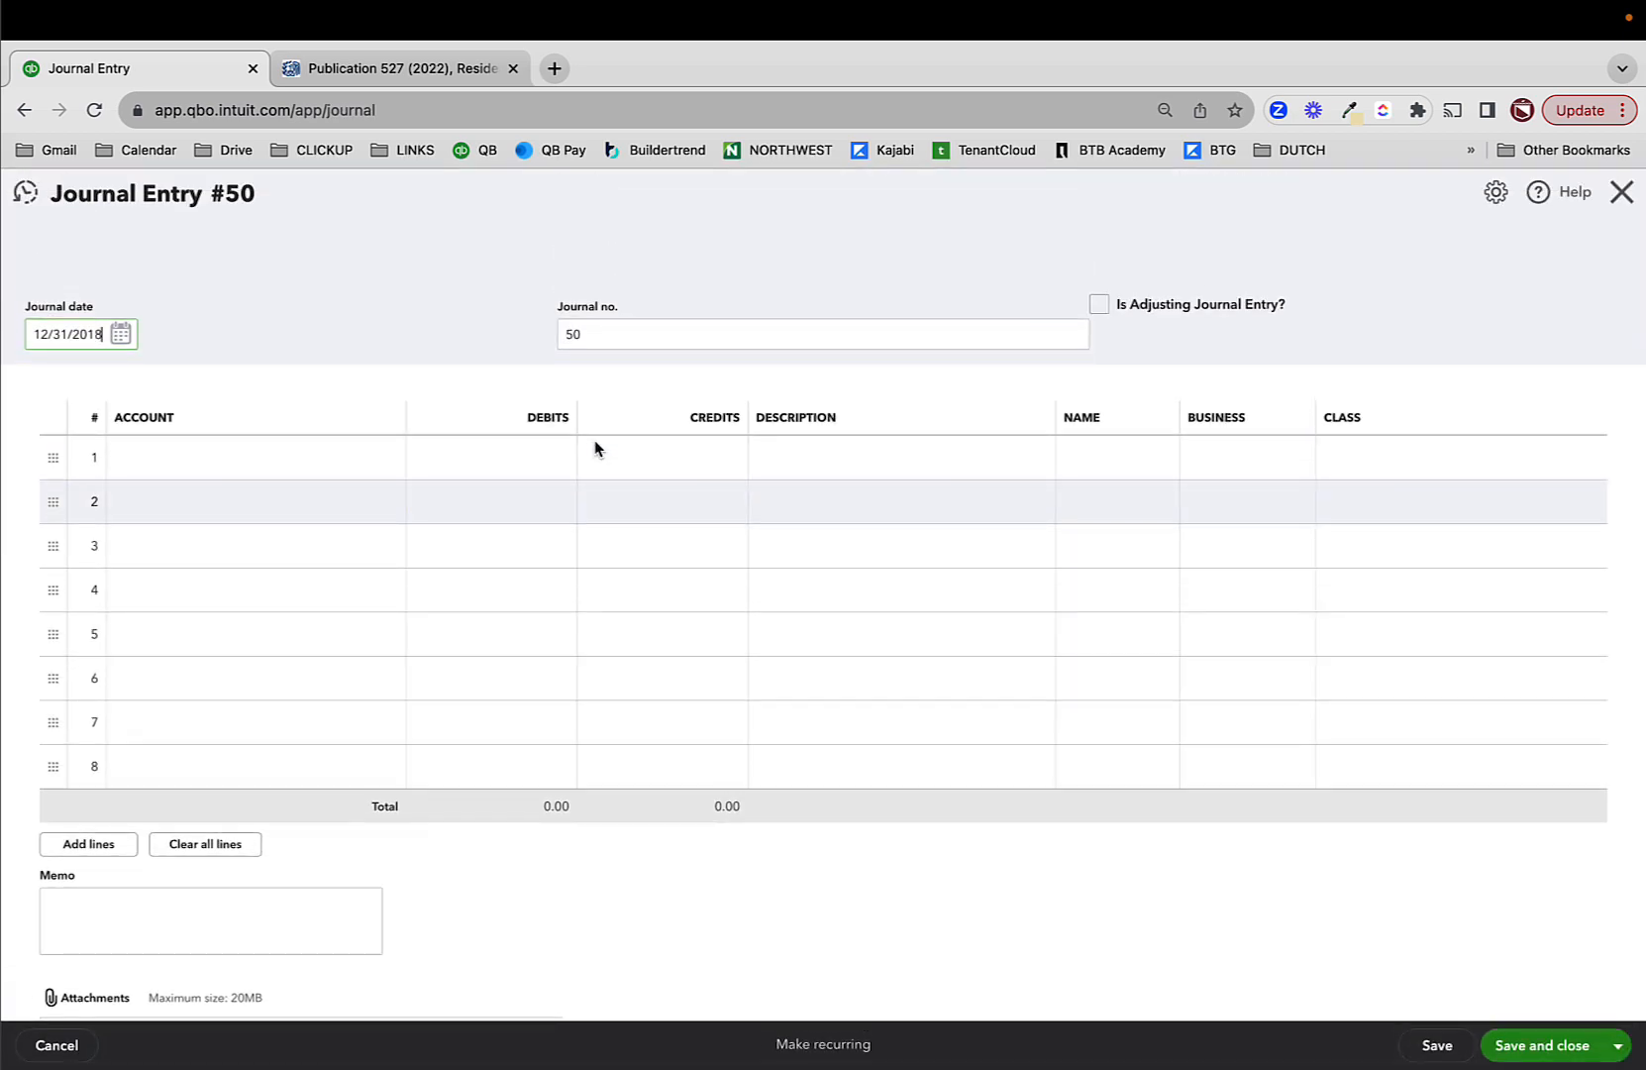
{"action": "left_click", "coordinate": [209, 459]}
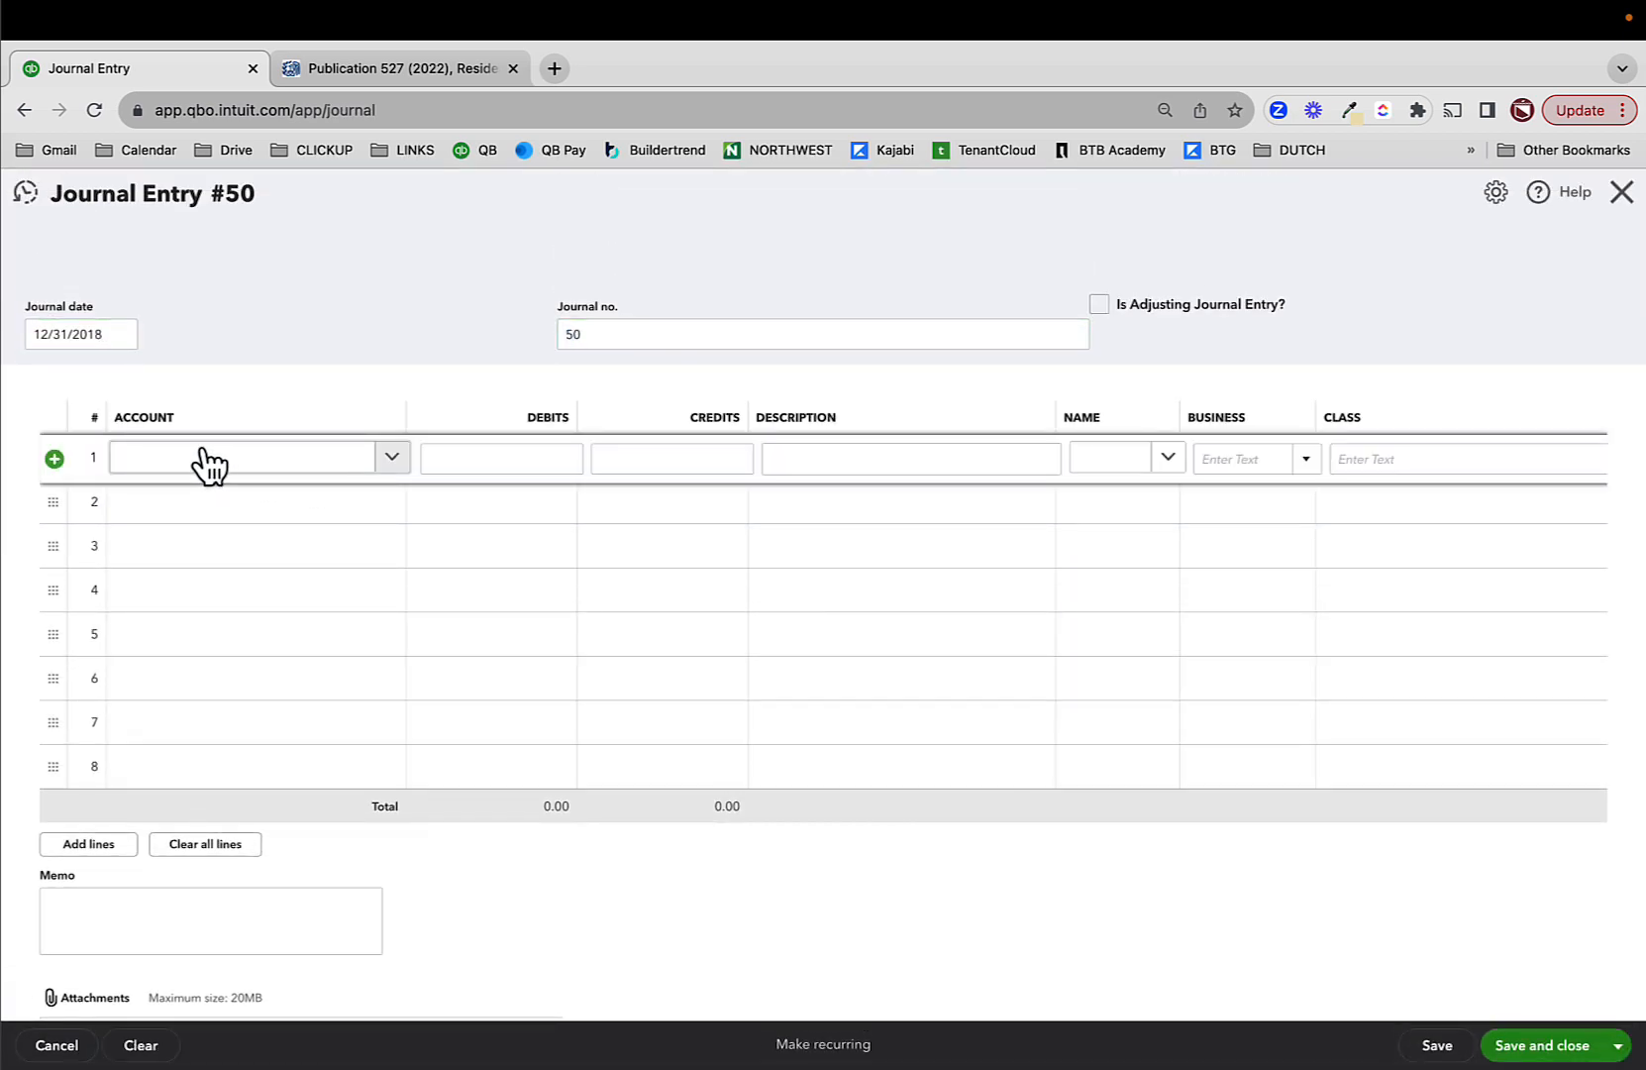
{"action": "type", "text": "re"}
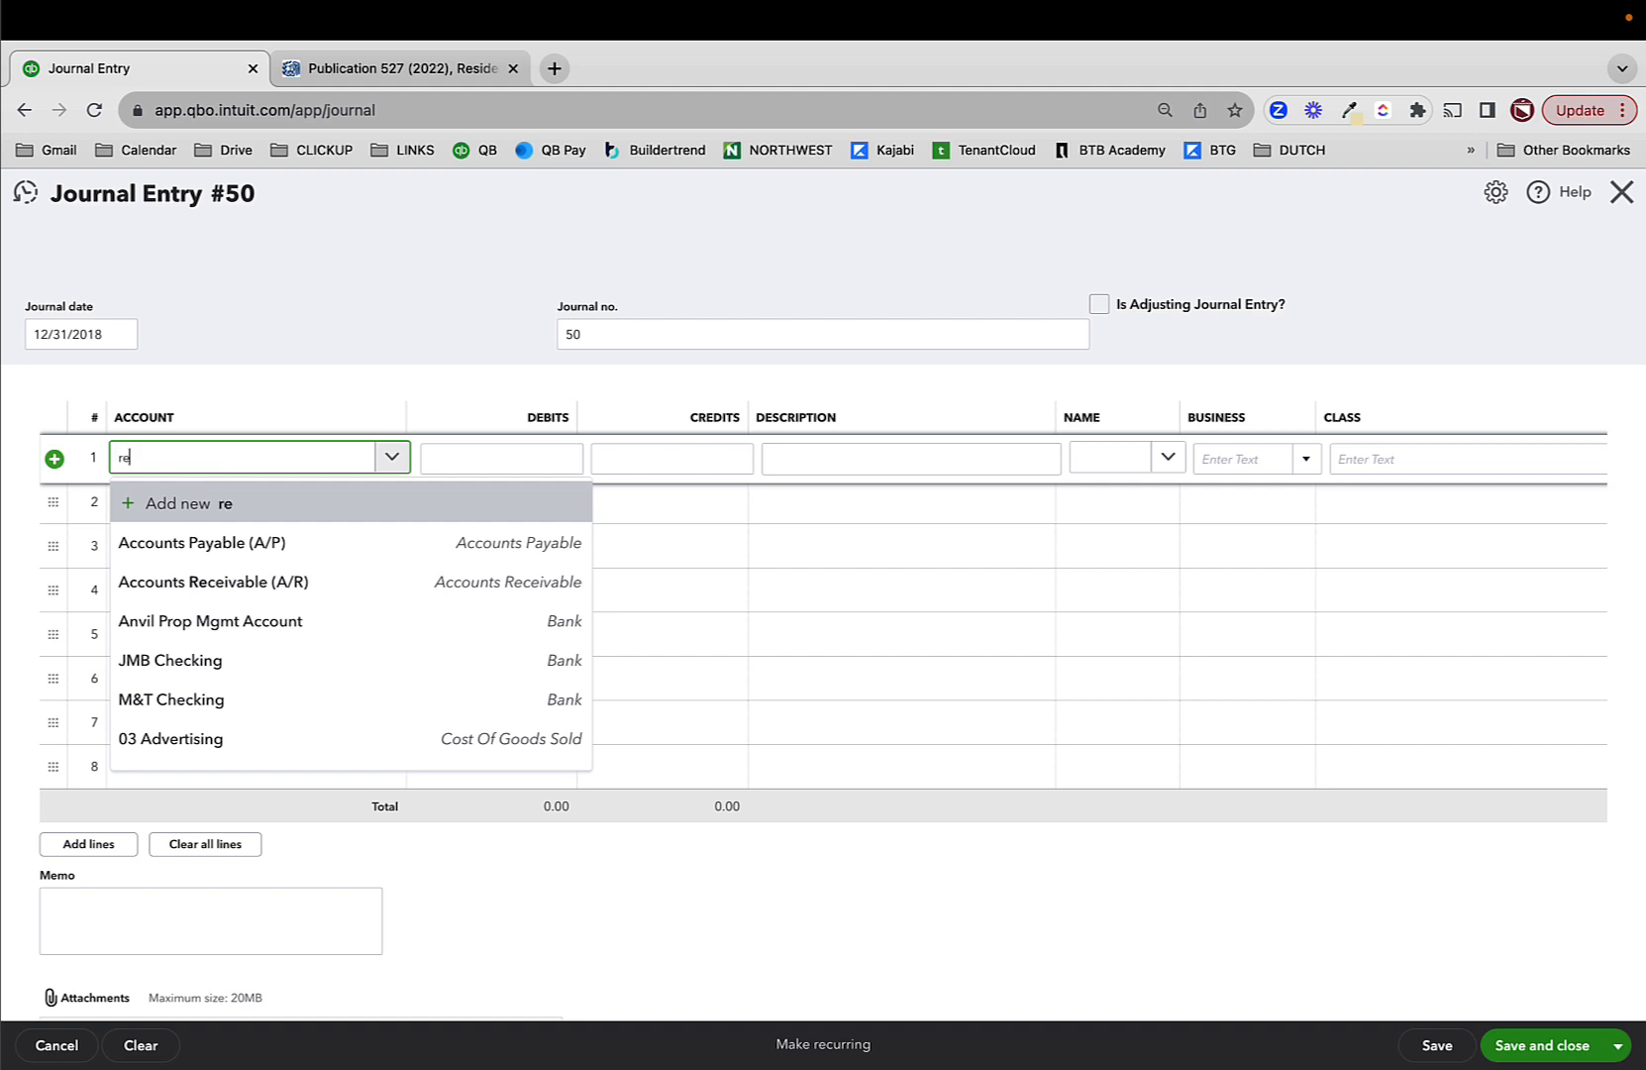
{"action": "type", "text": "hab"}
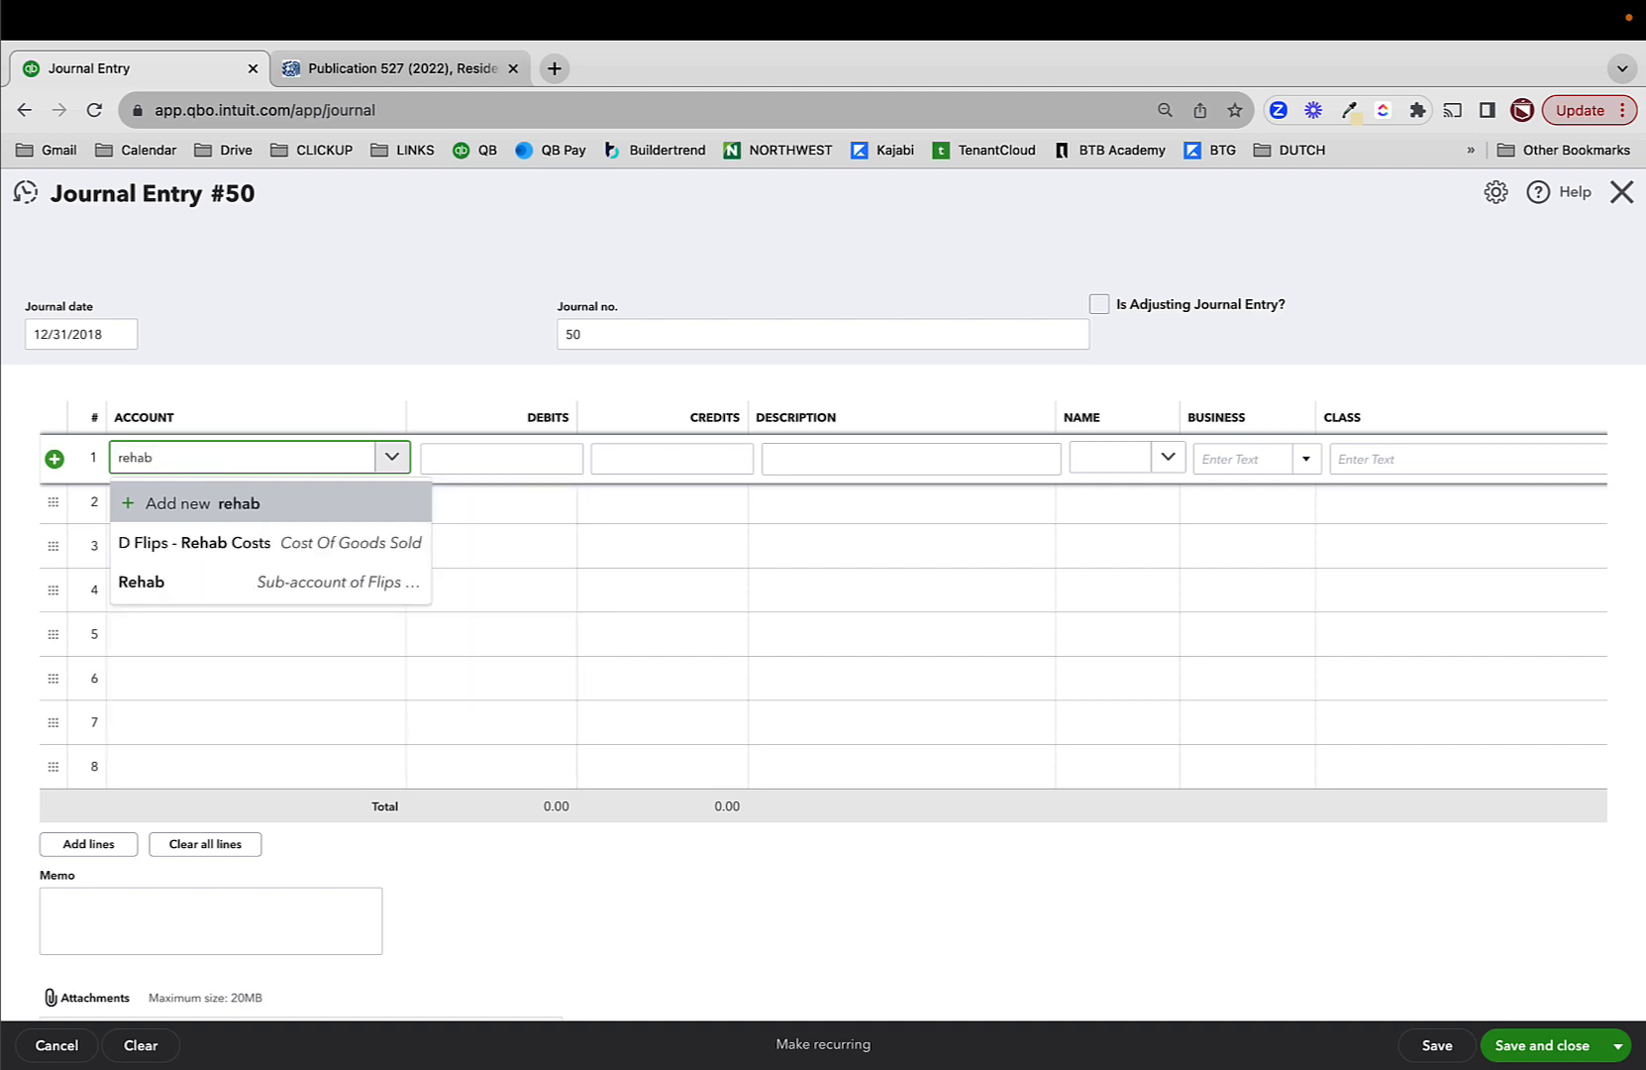
{"action": "left_click", "coordinate": [218, 542]}
{"action": "key", "text": "Tab"}
{"action": "key", "text": "Tab"}
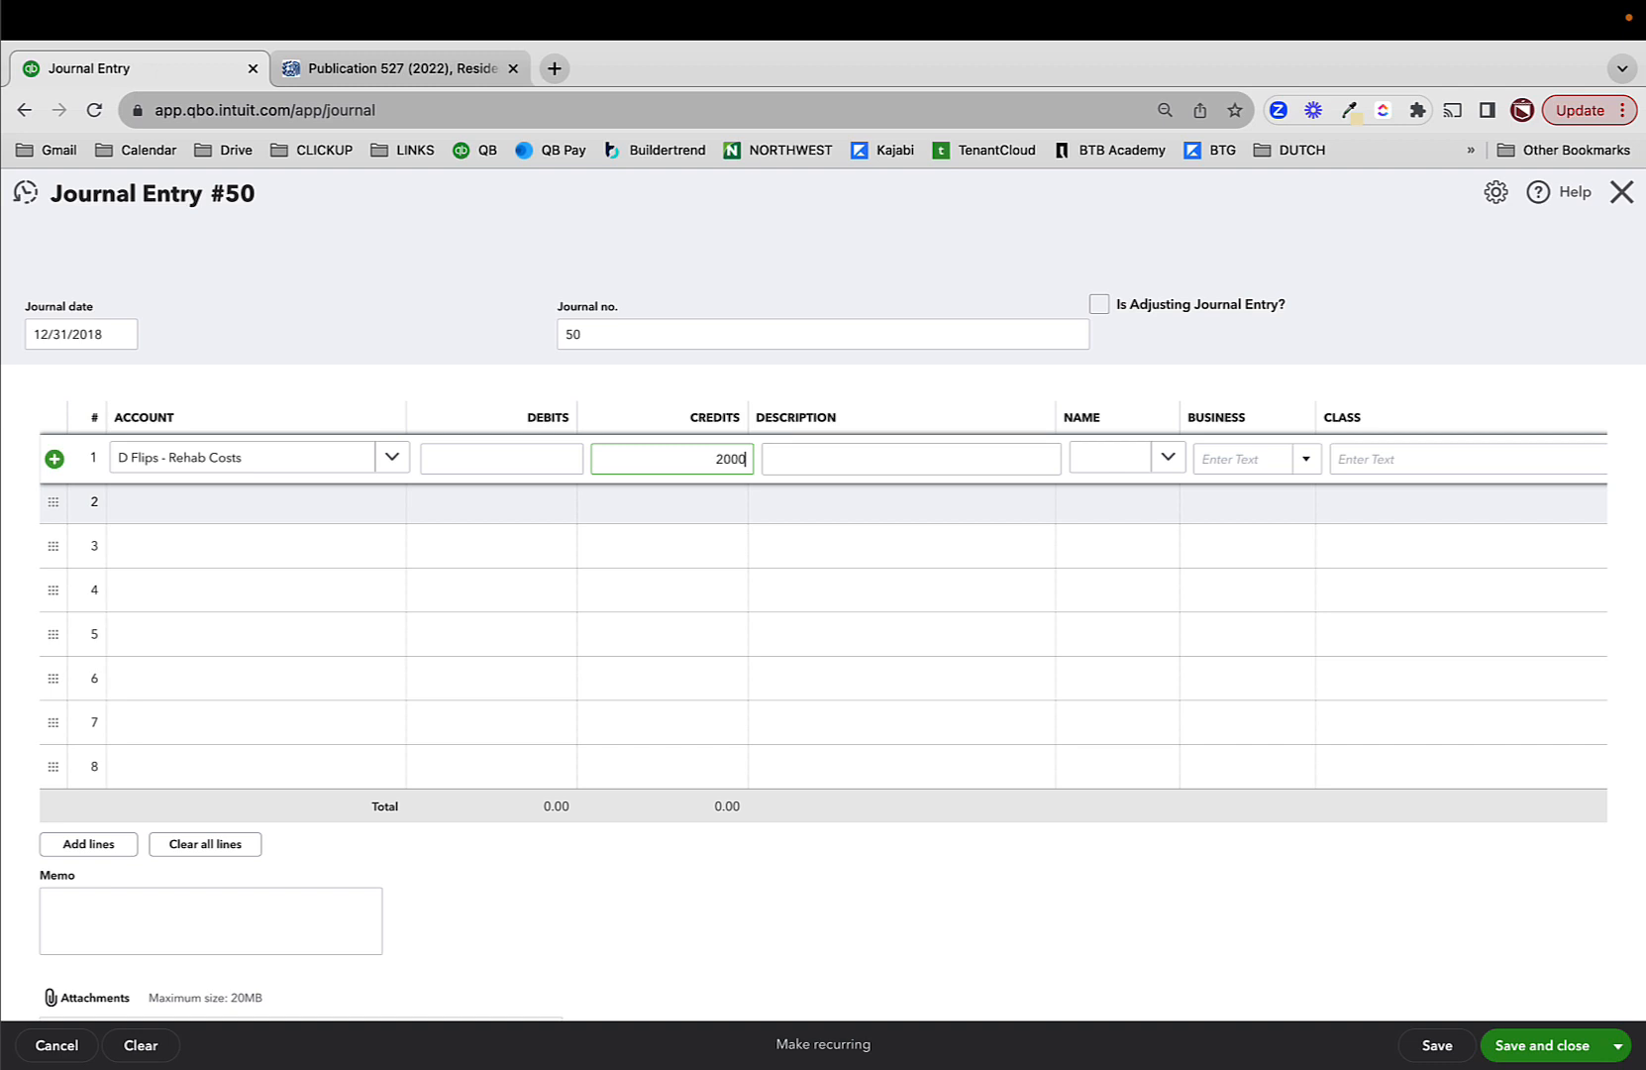
{"action": "type", "text": "20000"}
{"action": "key", "text": "Tab"}
- Add 4 CapEx as the second journal line with the balancing 20,000 debit
{"action": "left_click", "coordinate": [297, 515]}
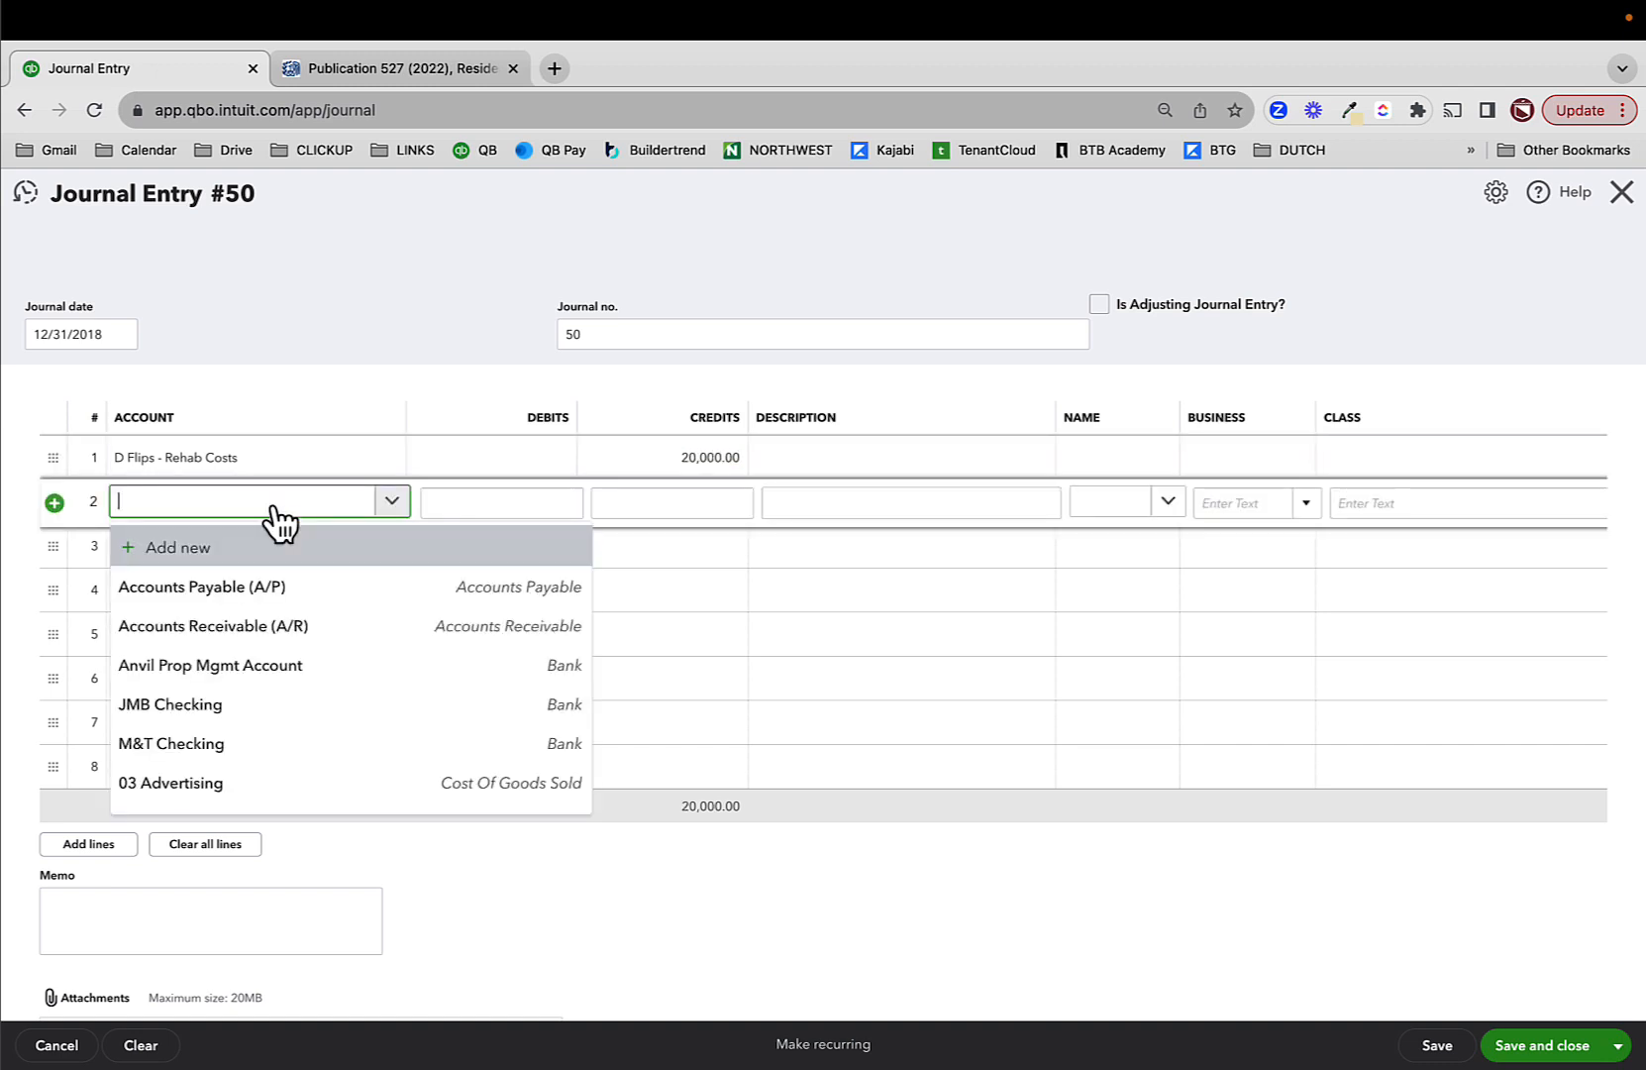
{"action": "type", "text": "capex"}
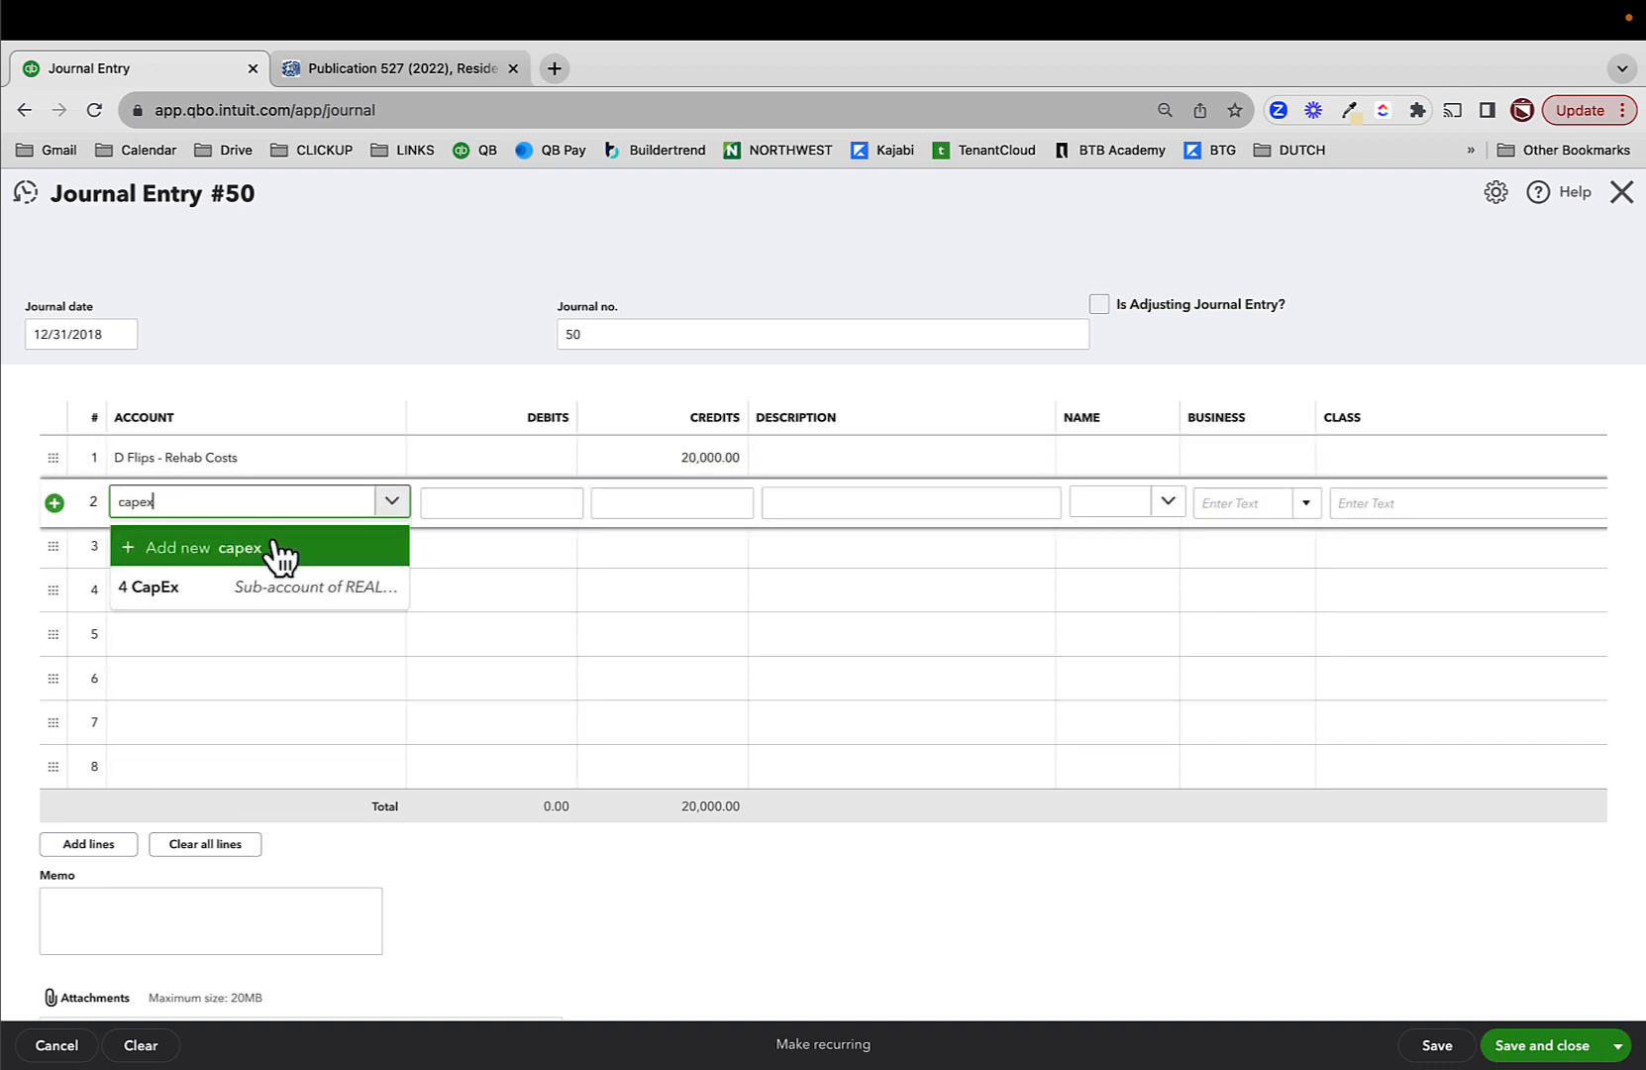
{"action": "left_click", "coordinate": [255, 589]}
- Set the business to JMB Investments on both journal entry lines
{"action": "left_click", "coordinate": [1258, 453]}
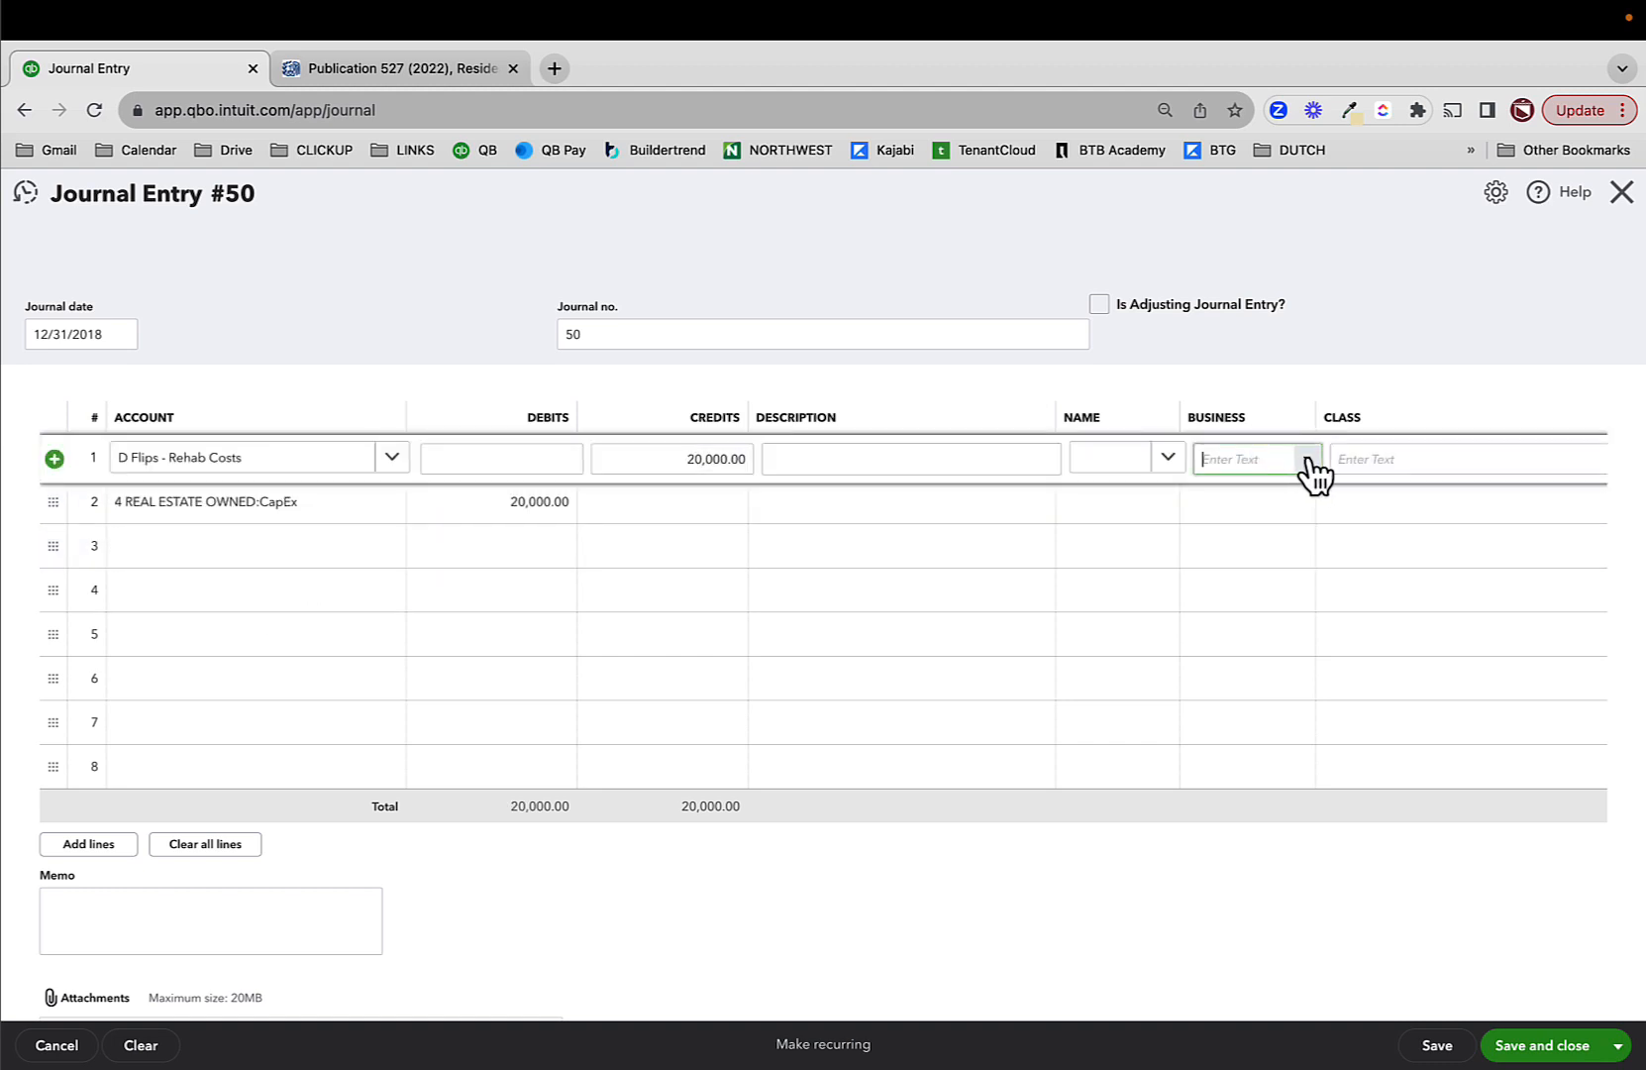
{"action": "left_click", "coordinate": [1310, 468]}
{"action": "left_click", "coordinate": [1268, 574]}
{"action": "left_click", "coordinate": [1297, 510]}
{"action": "left_click", "coordinate": [1304, 513]}
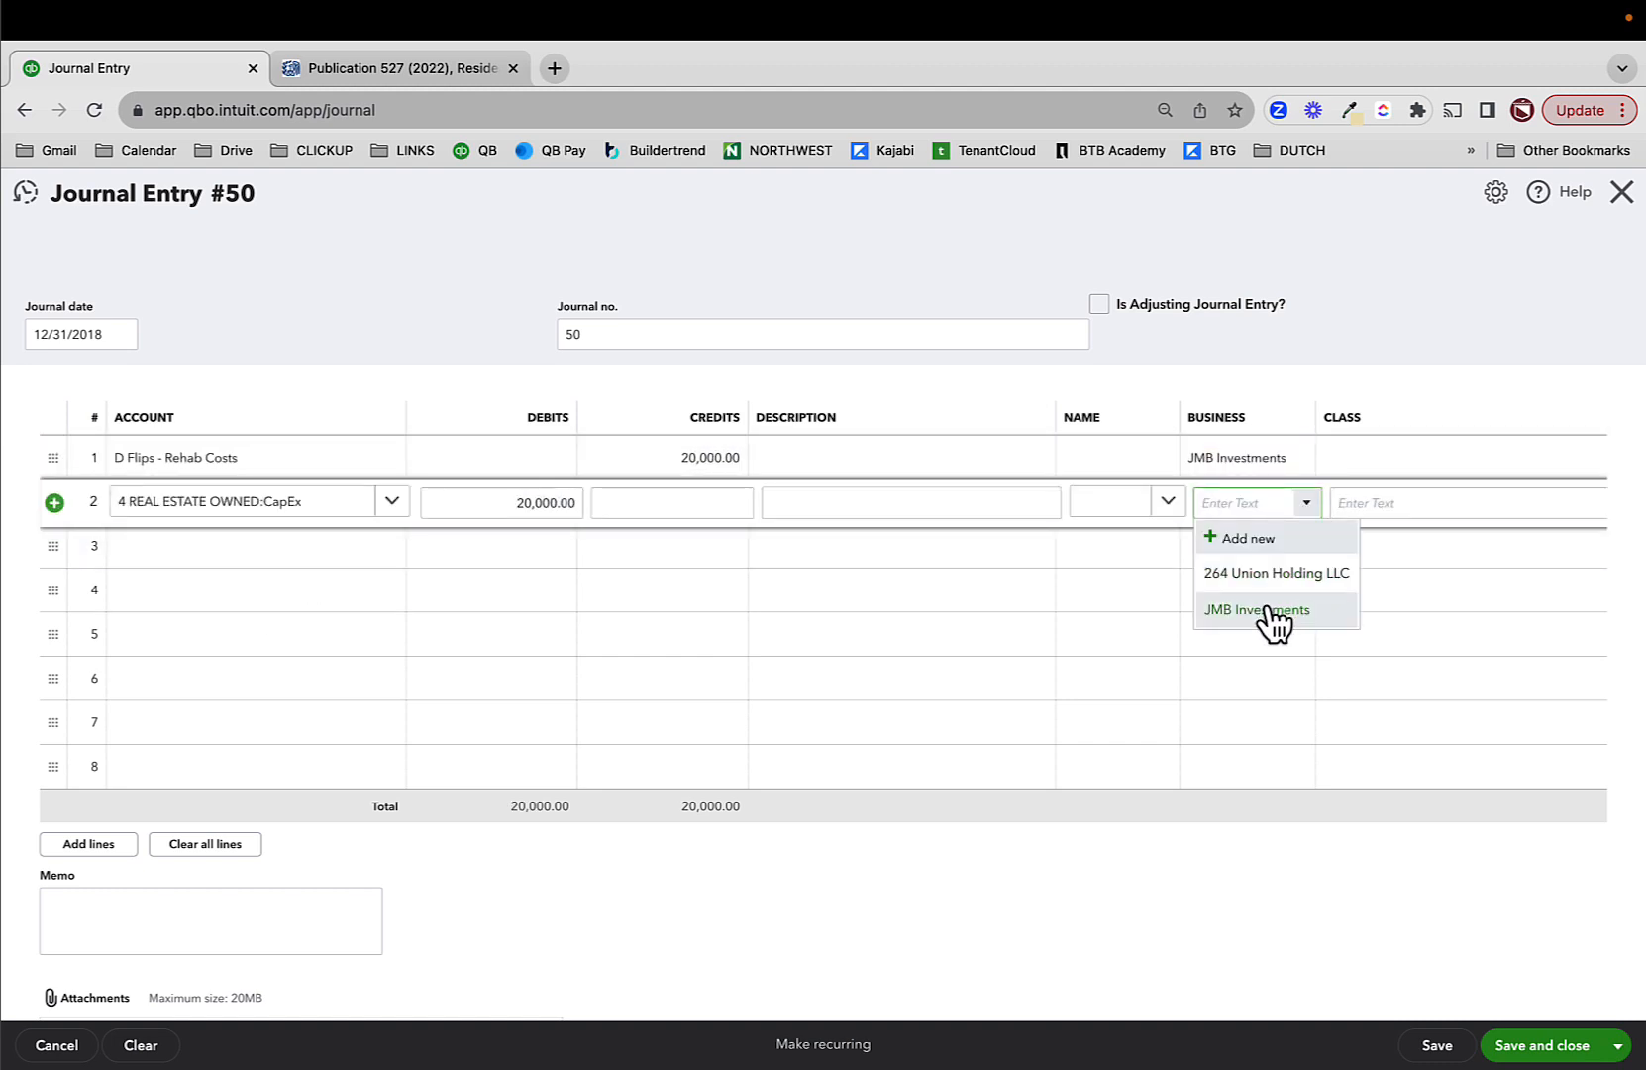
{"action": "left_click", "coordinate": [1268, 614]}
- Set the class to SWAN on both journal entry lines, then save and close the entry
{"action": "left_click", "coordinate": [1386, 454]}
{"action": "type", "text": "swa"}
{"action": "left_click", "coordinate": [1287, 530]}
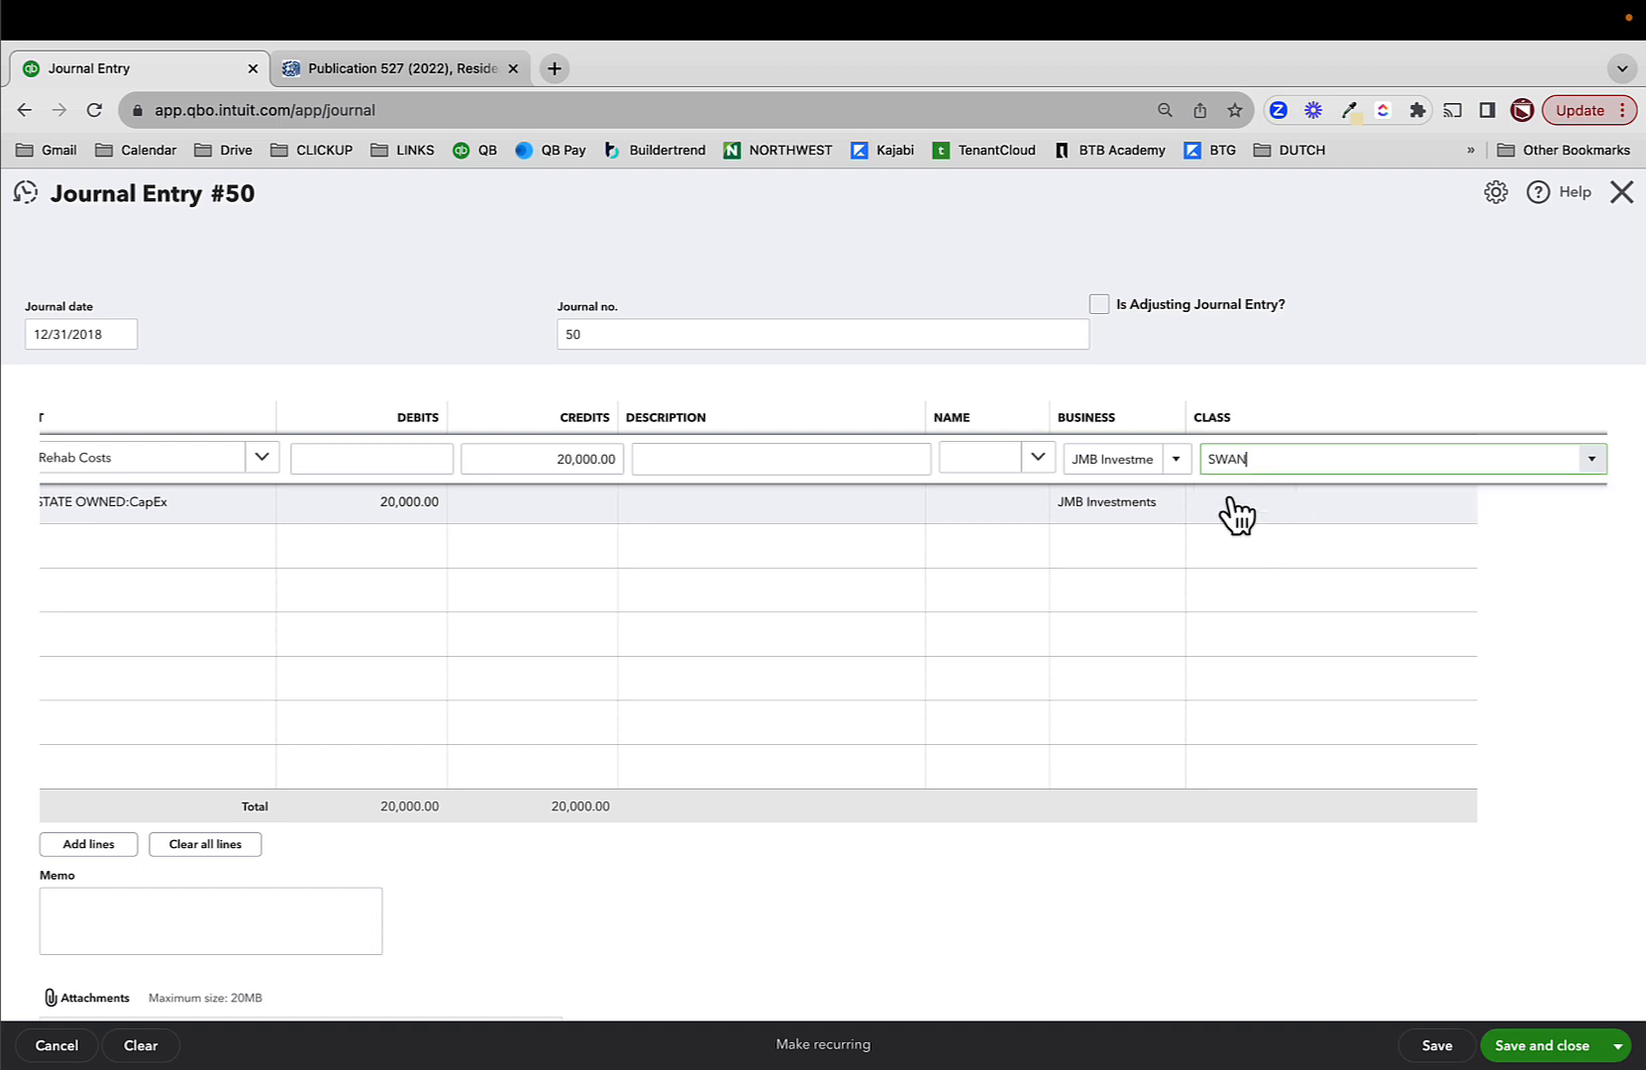
{"action": "left_click", "coordinate": [1407, 497]}
{"action": "type", "text": "s"}
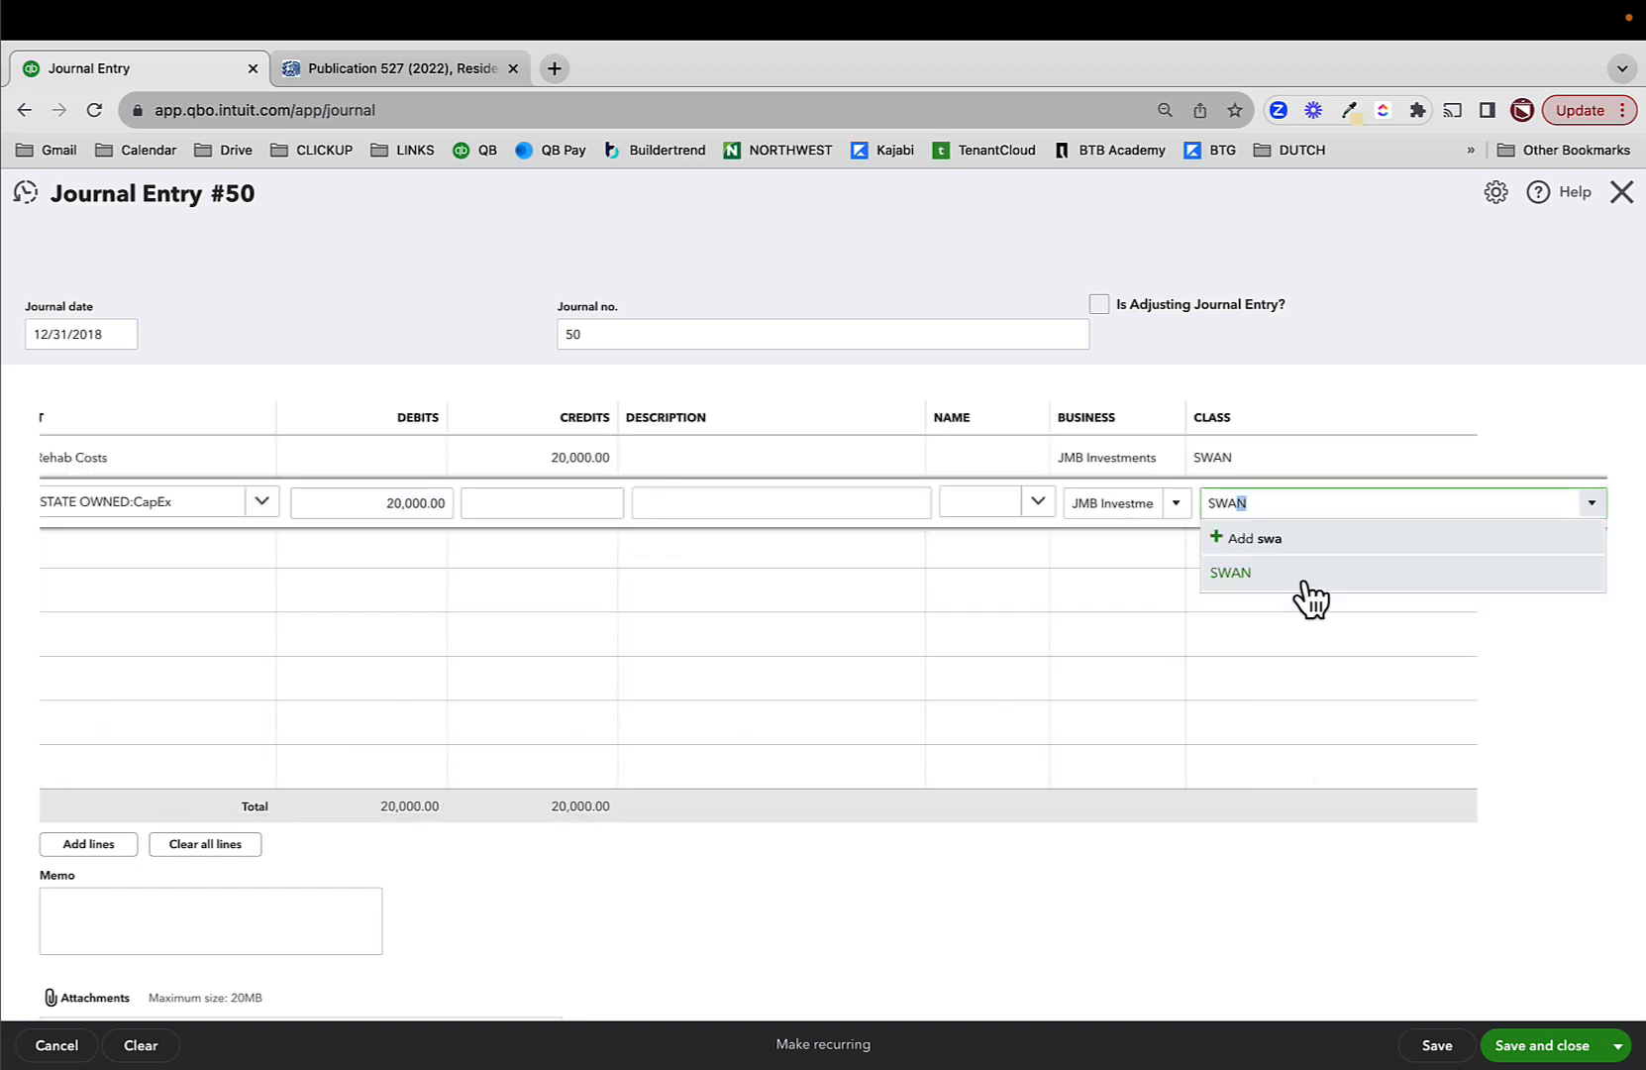
{"action": "left_click", "coordinate": [1299, 574]}
{"action": "left_click", "coordinate": [981, 388]}
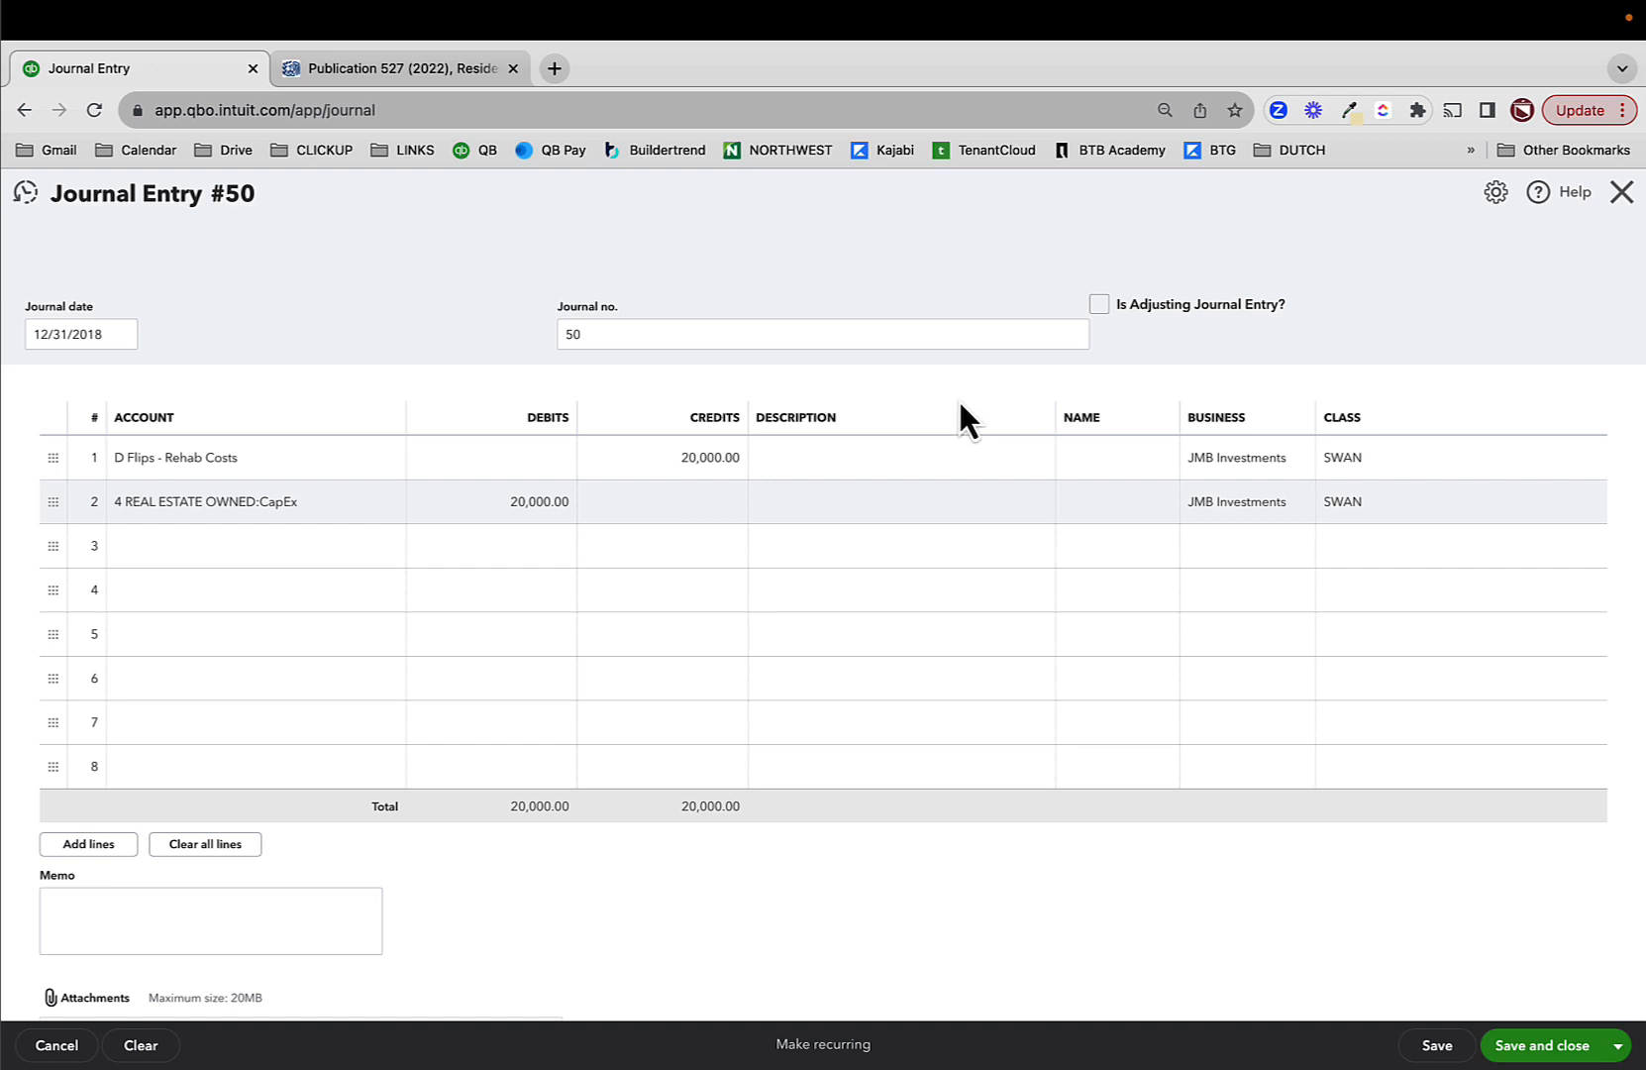
{"action": "left_click", "coordinate": [1545, 1045]}
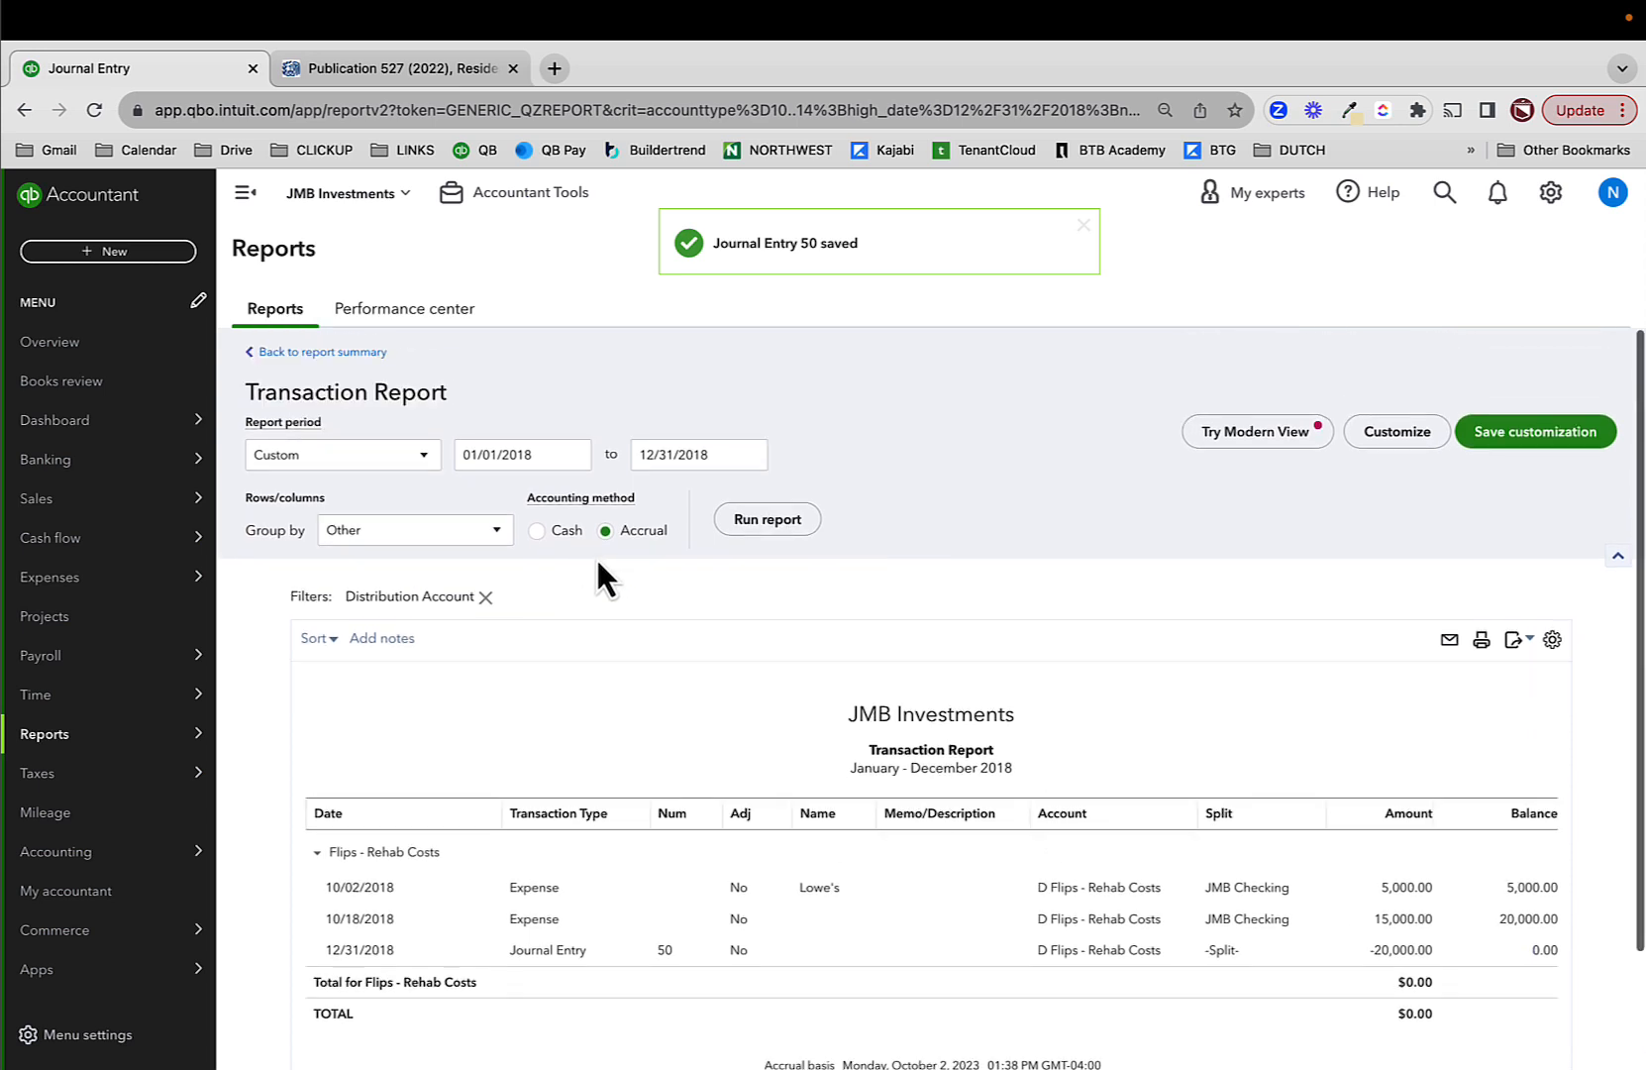
- Return through the Profit and Loss report to the balance sheet and check the fixed assets, looking briefly at the projects list
{"action": "left_click", "coordinate": [337, 356]}
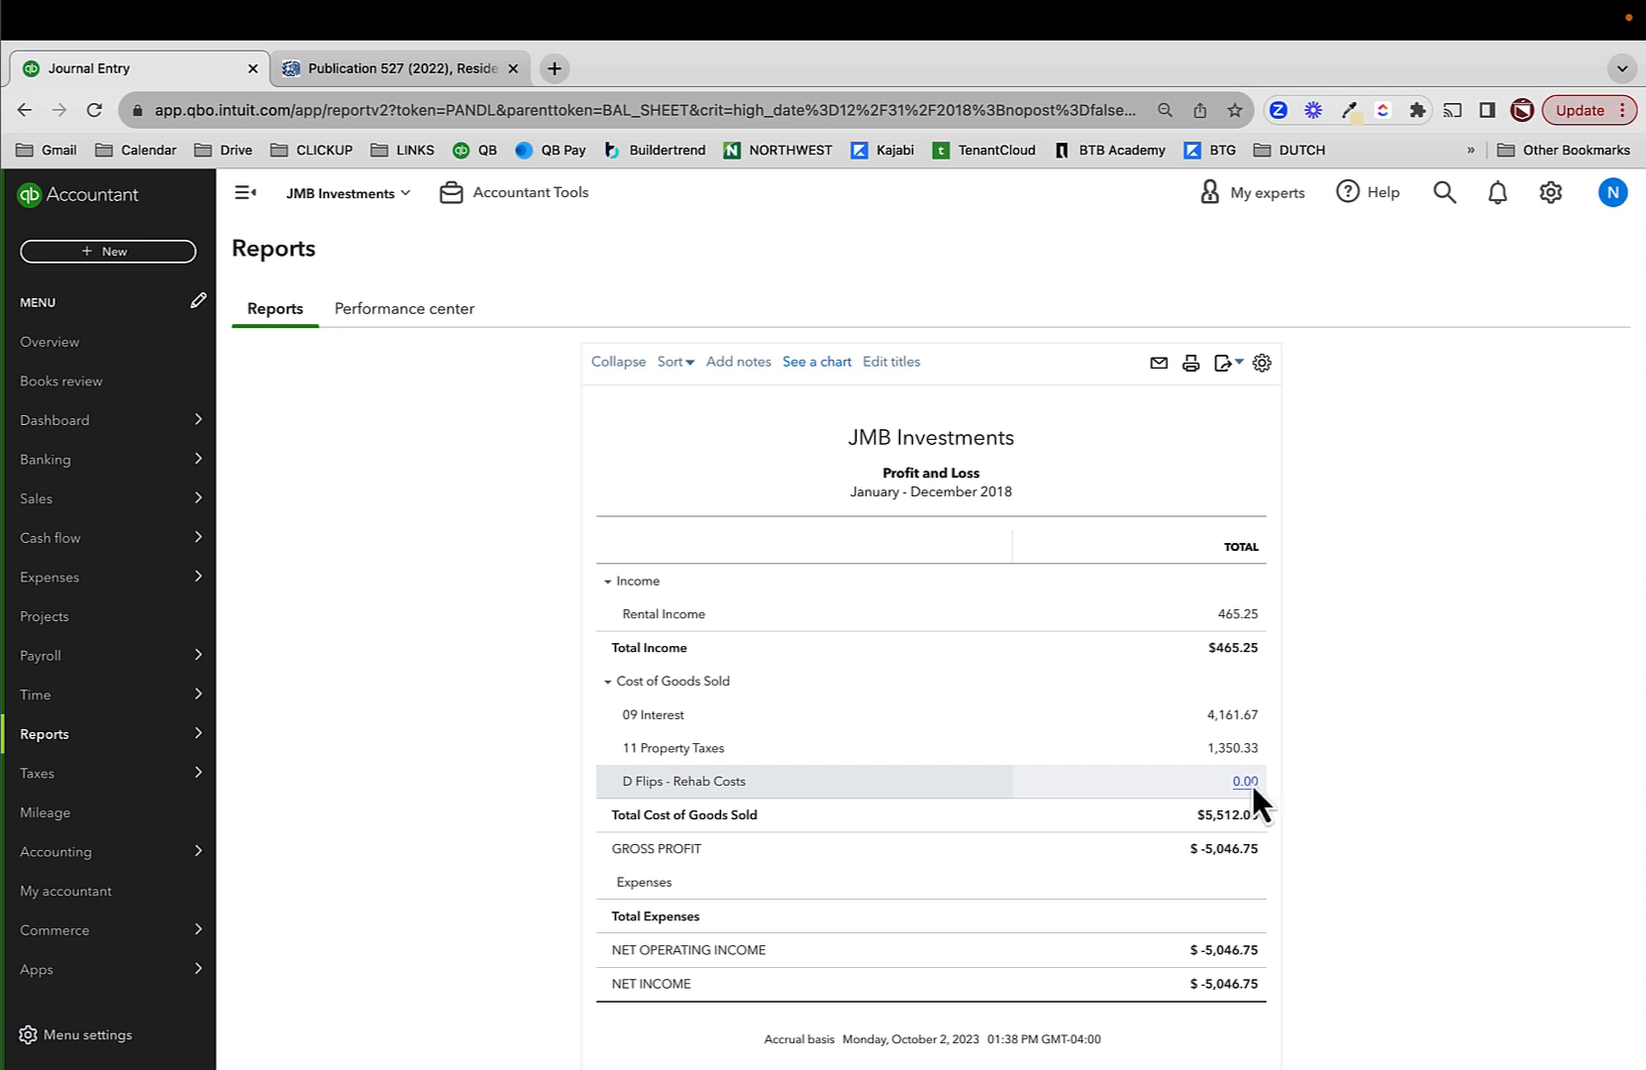
{"action": "left_click", "coordinate": [315, 356]}
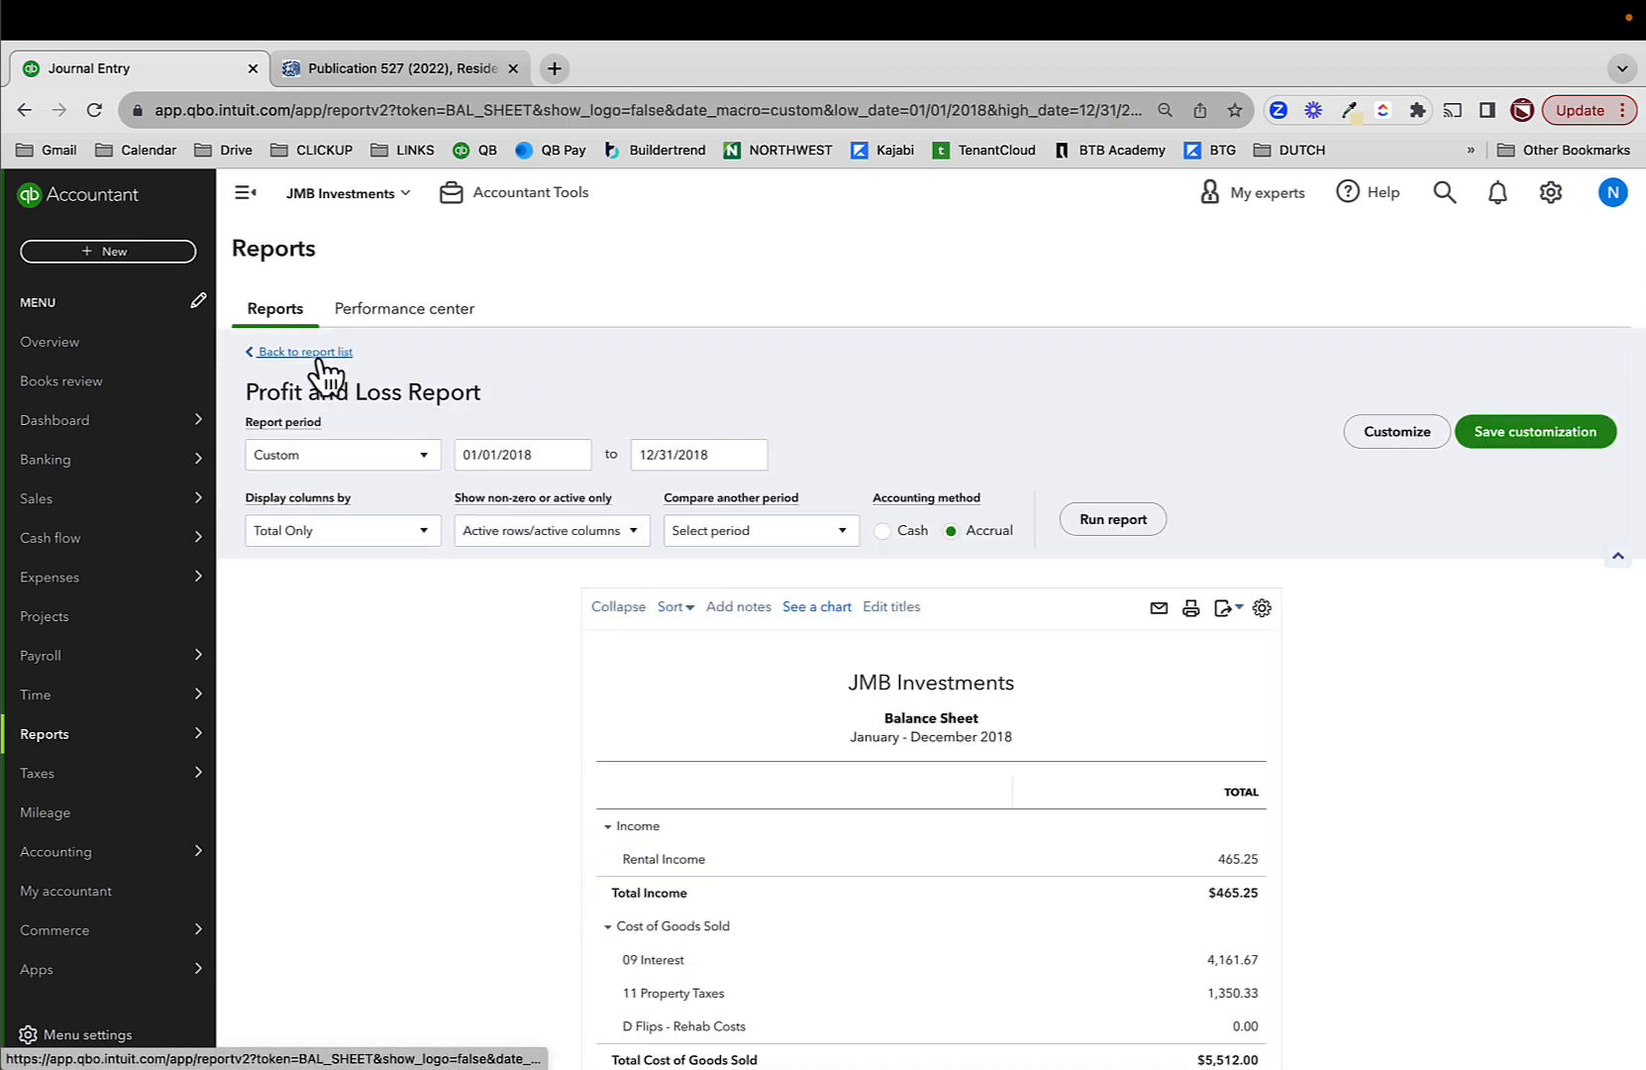
{"action": "scroll", "coordinate": [1154, 620], "scroll_direction": "up", "scroll_amount": 4}
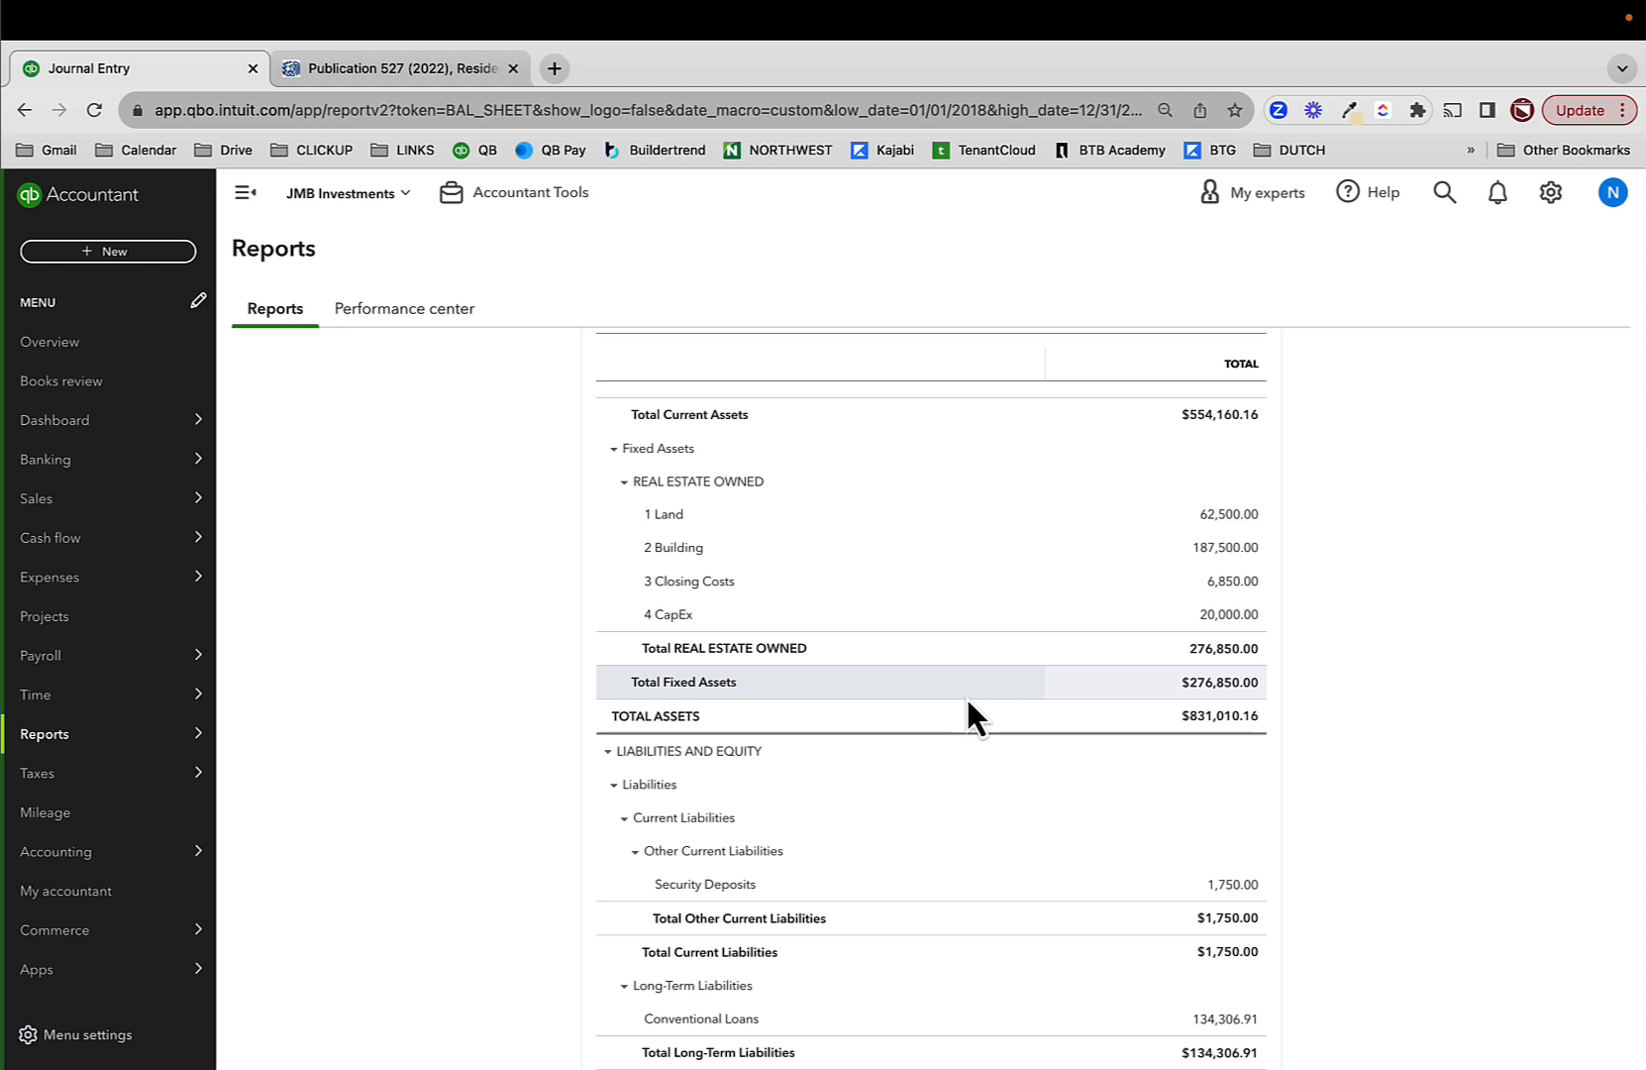
{"action": "left_click", "coordinate": [40, 626]}
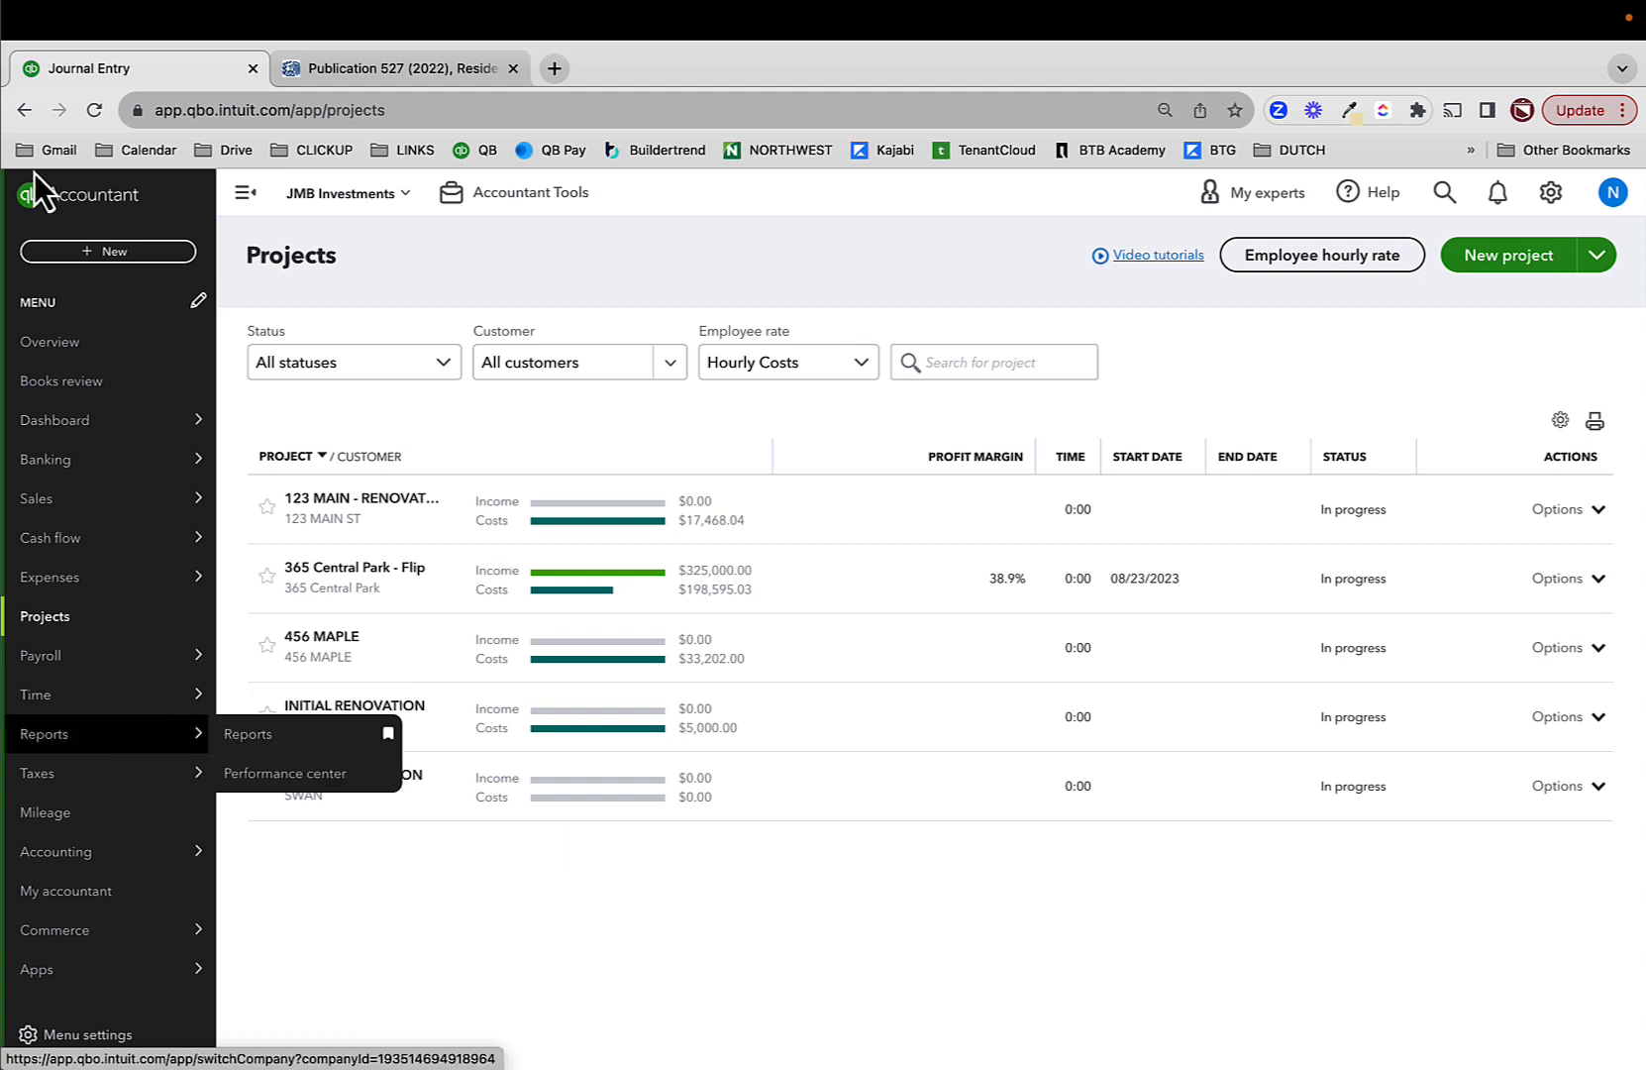
{"action": "left_click", "coordinate": [24, 110]}
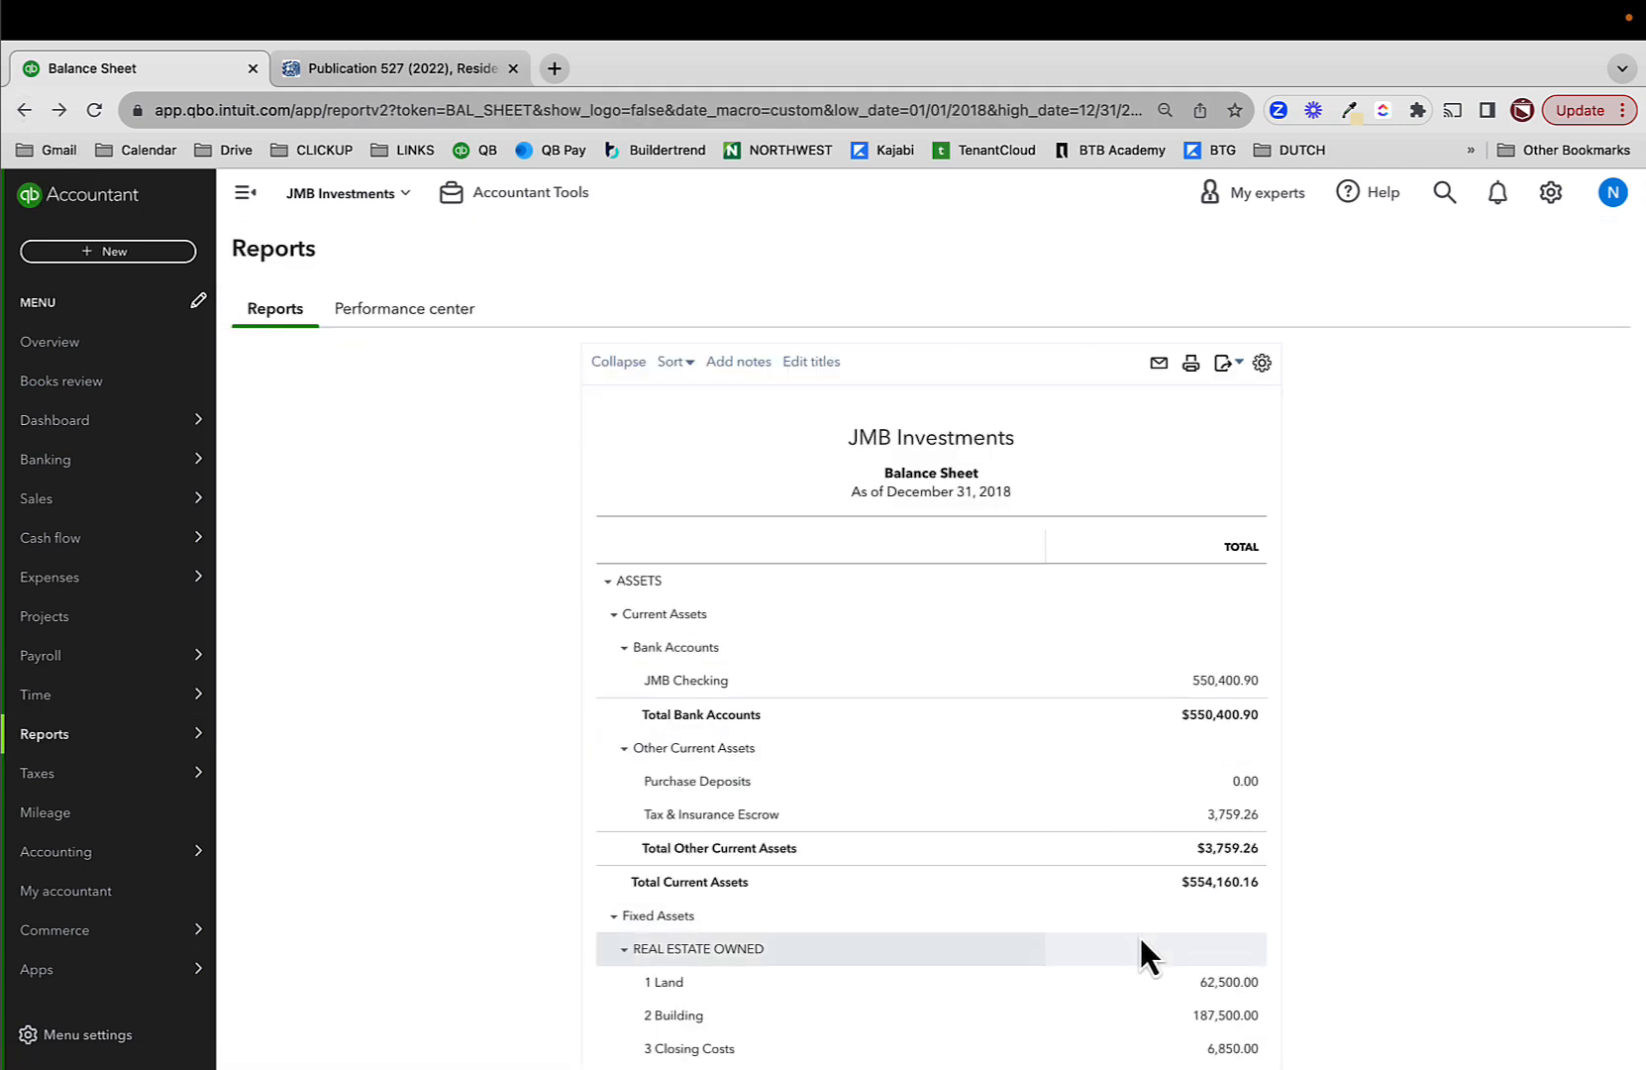
- Drill into the 4 CapEx balance to examine its transactions, then return to the balance sheet
{"action": "scroll", "coordinate": [1179, 946], "scroll_direction": "down", "scroll_amount": 3}
{"action": "left_click", "coordinate": [1217, 925]}
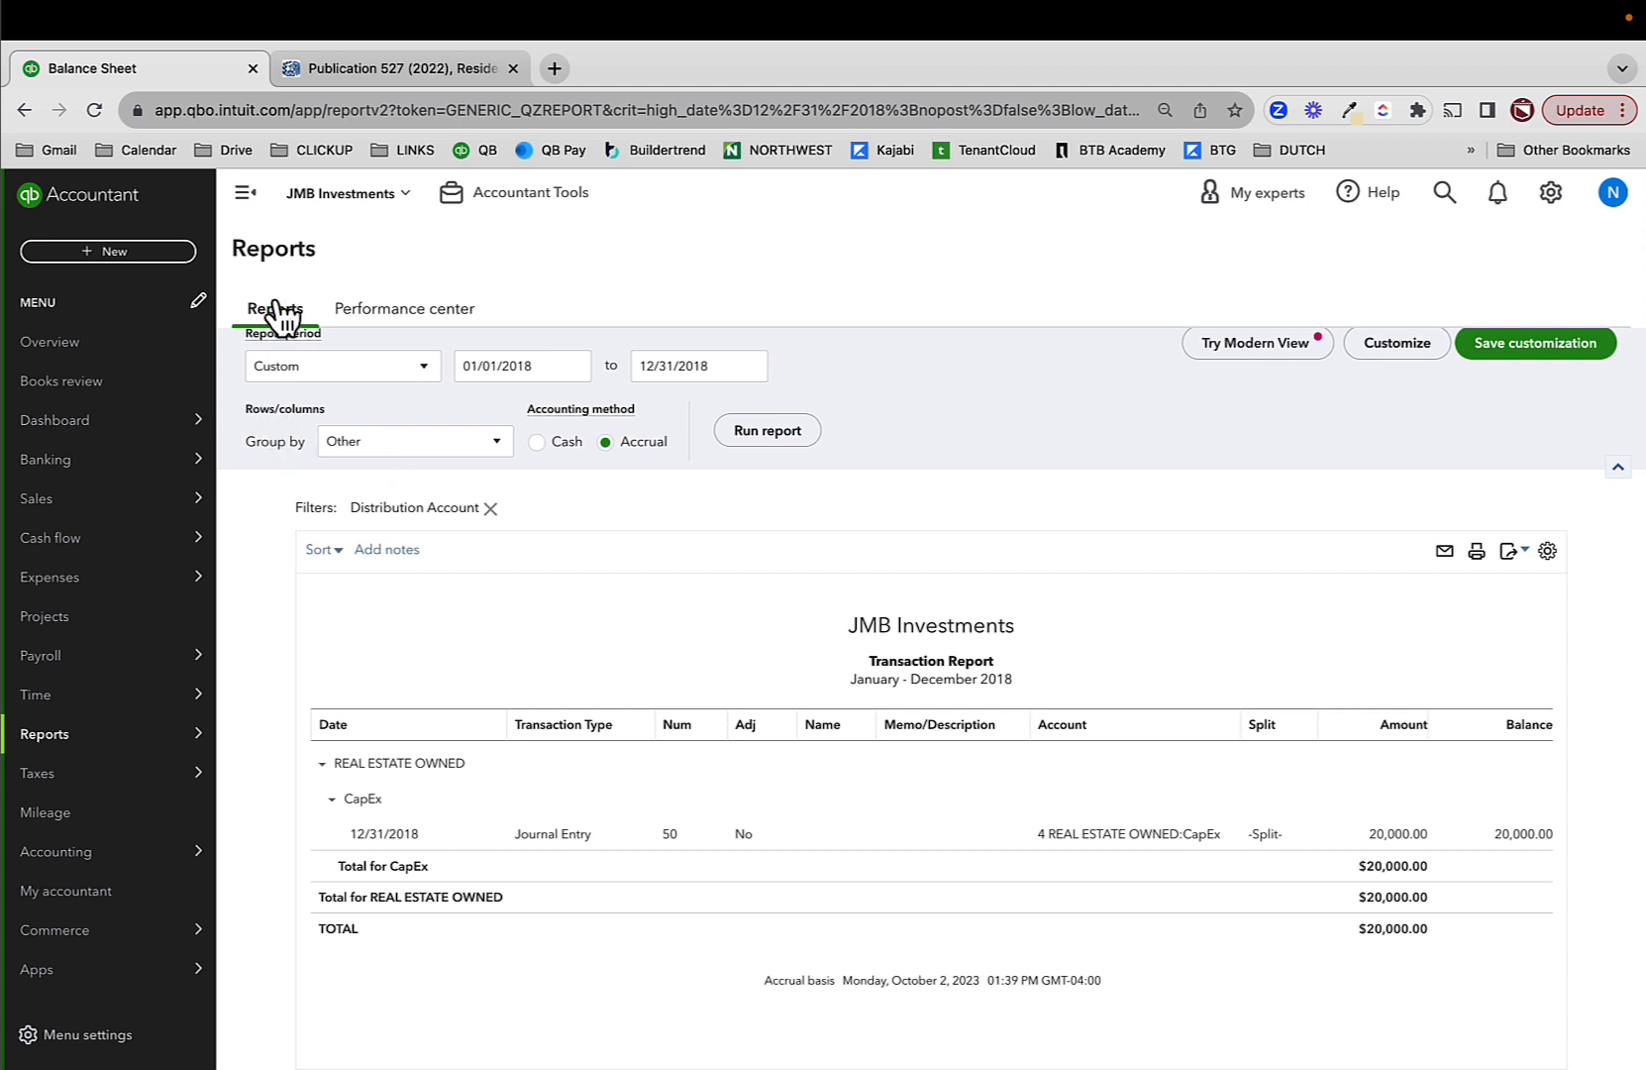
{"action": "scroll", "coordinate": [335, 390], "scroll_direction": "up", "scroll_amount": 1}
{"action": "left_click", "coordinate": [289, 354]}
- Drill from the balance sheet's net income into the D Flips - Rehab Costs transactions
{"action": "scroll", "coordinate": [1176, 907], "scroll_direction": "down", "scroll_amount": 4}
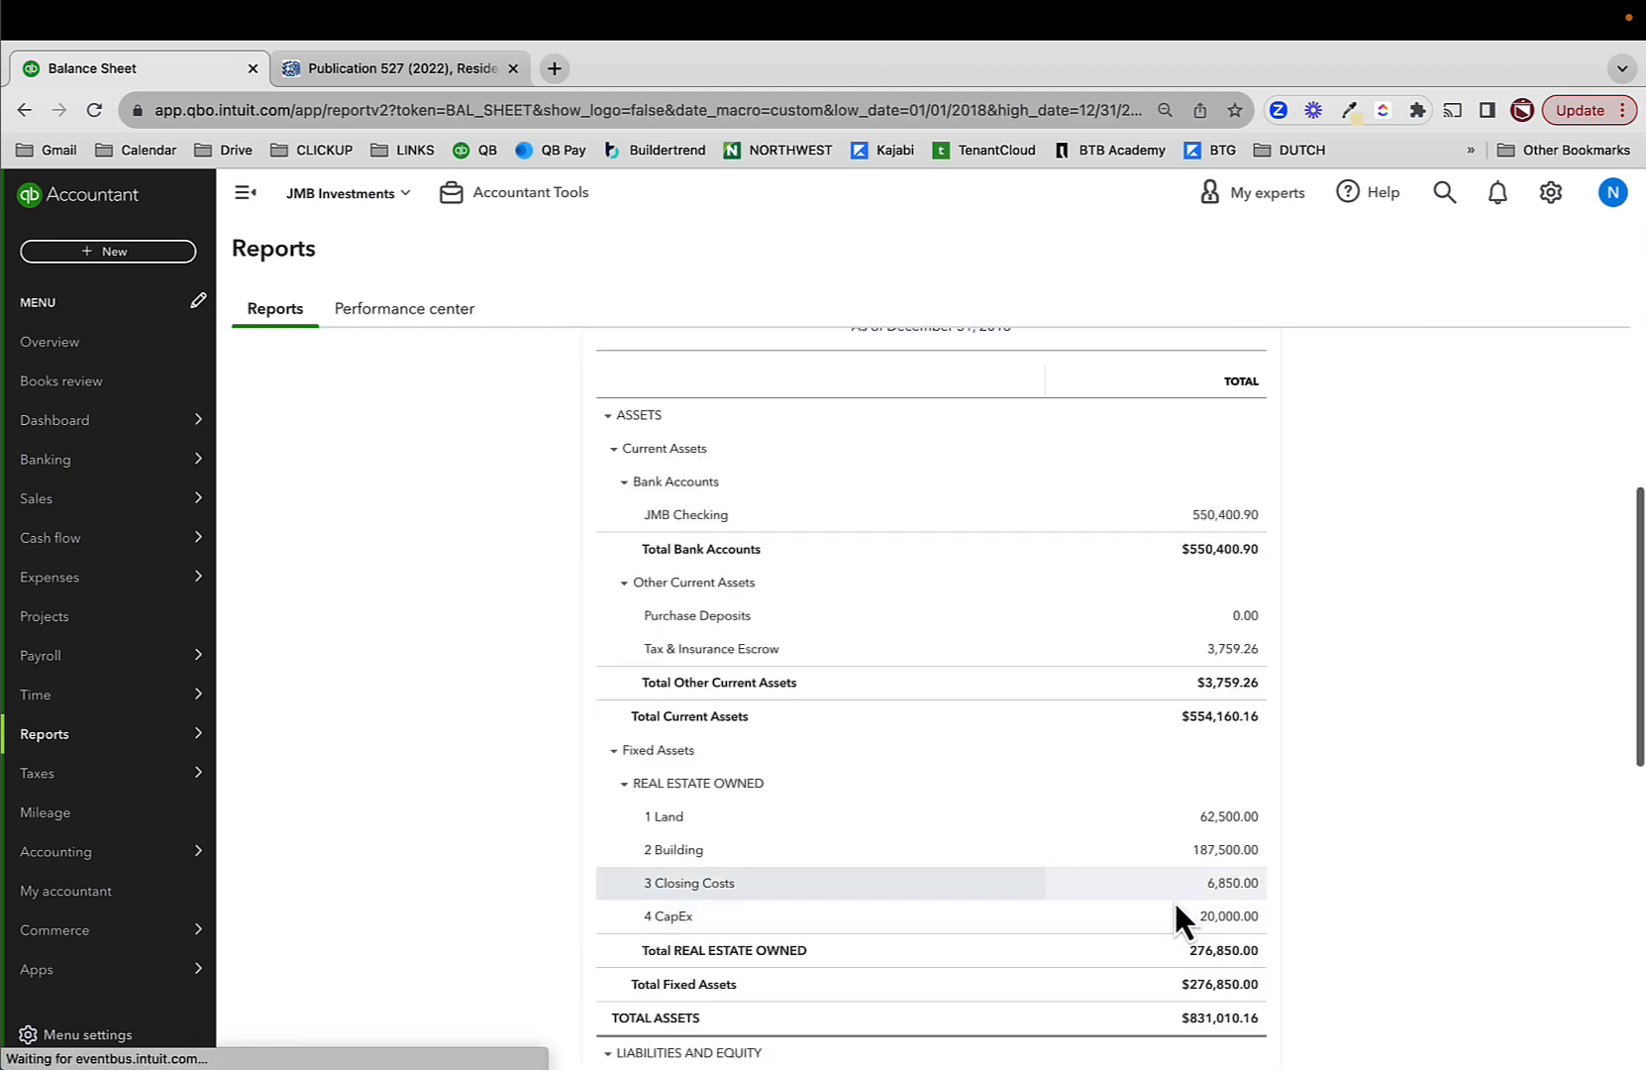
{"action": "scroll", "coordinate": [1179, 897], "scroll_direction": "down", "scroll_amount": 5}
{"action": "left_click", "coordinate": [1216, 802]}
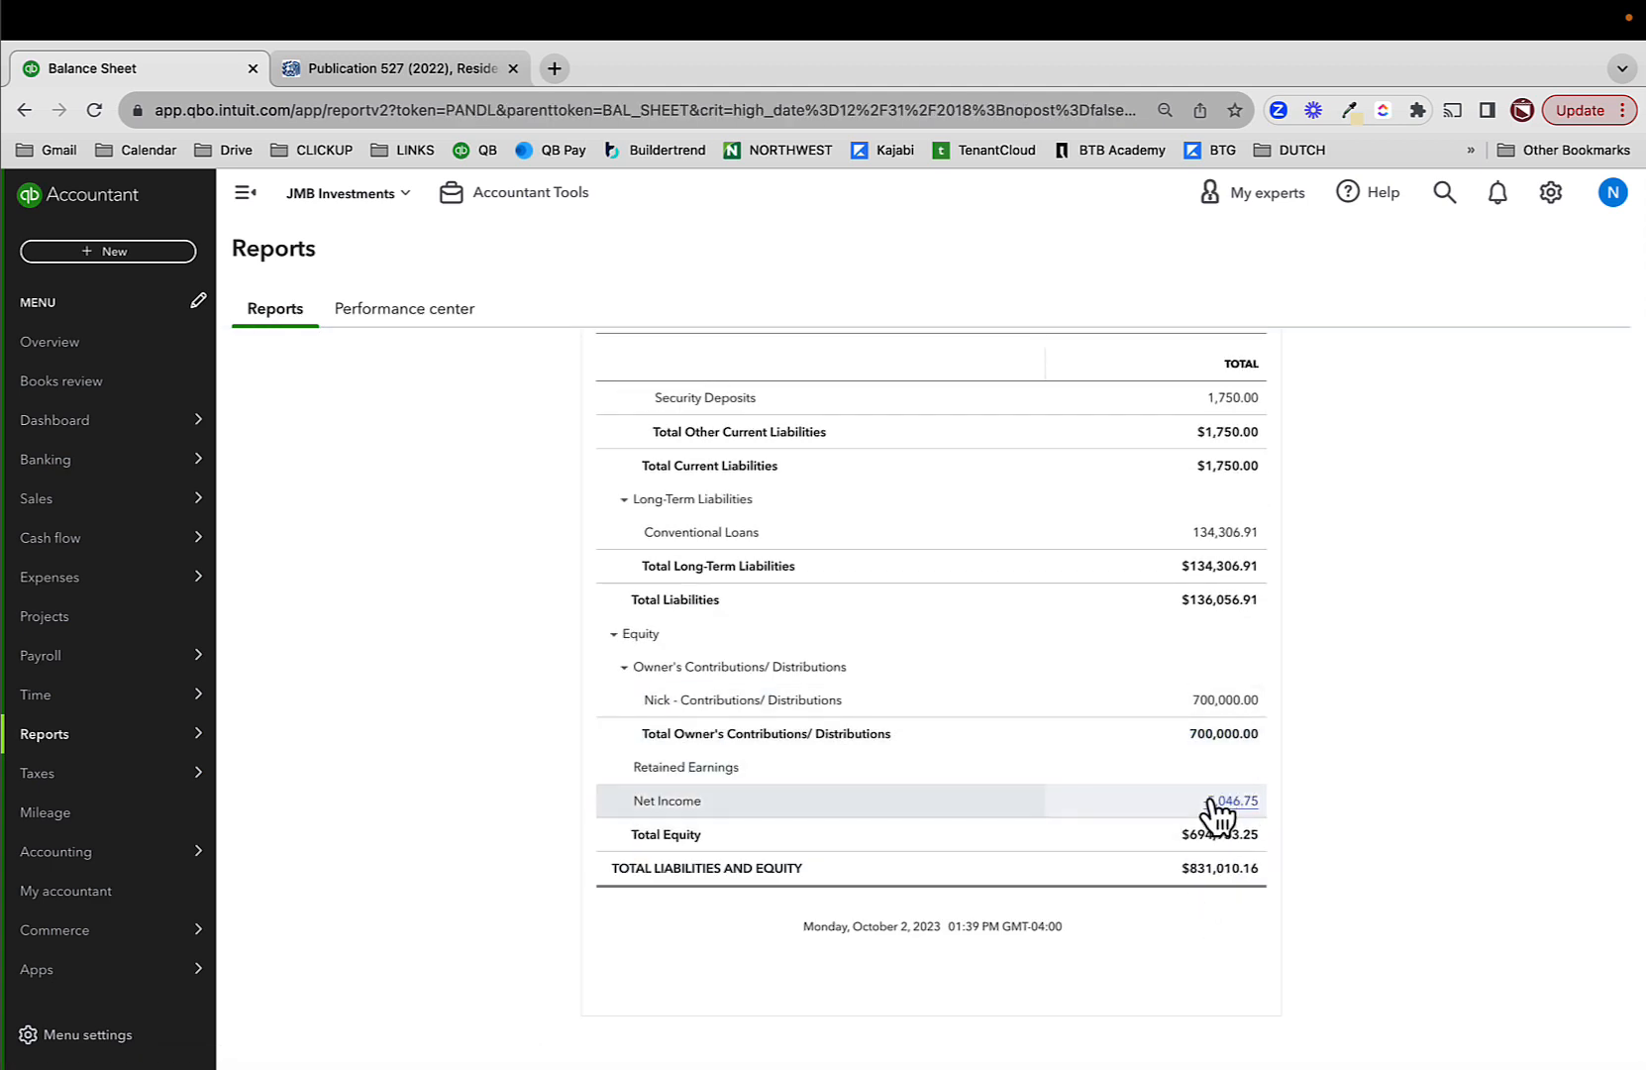
{"action": "scroll", "coordinate": [1187, 854], "scroll_direction": "down", "scroll_amount": 1}
{"action": "left_click", "coordinate": [1250, 786]}
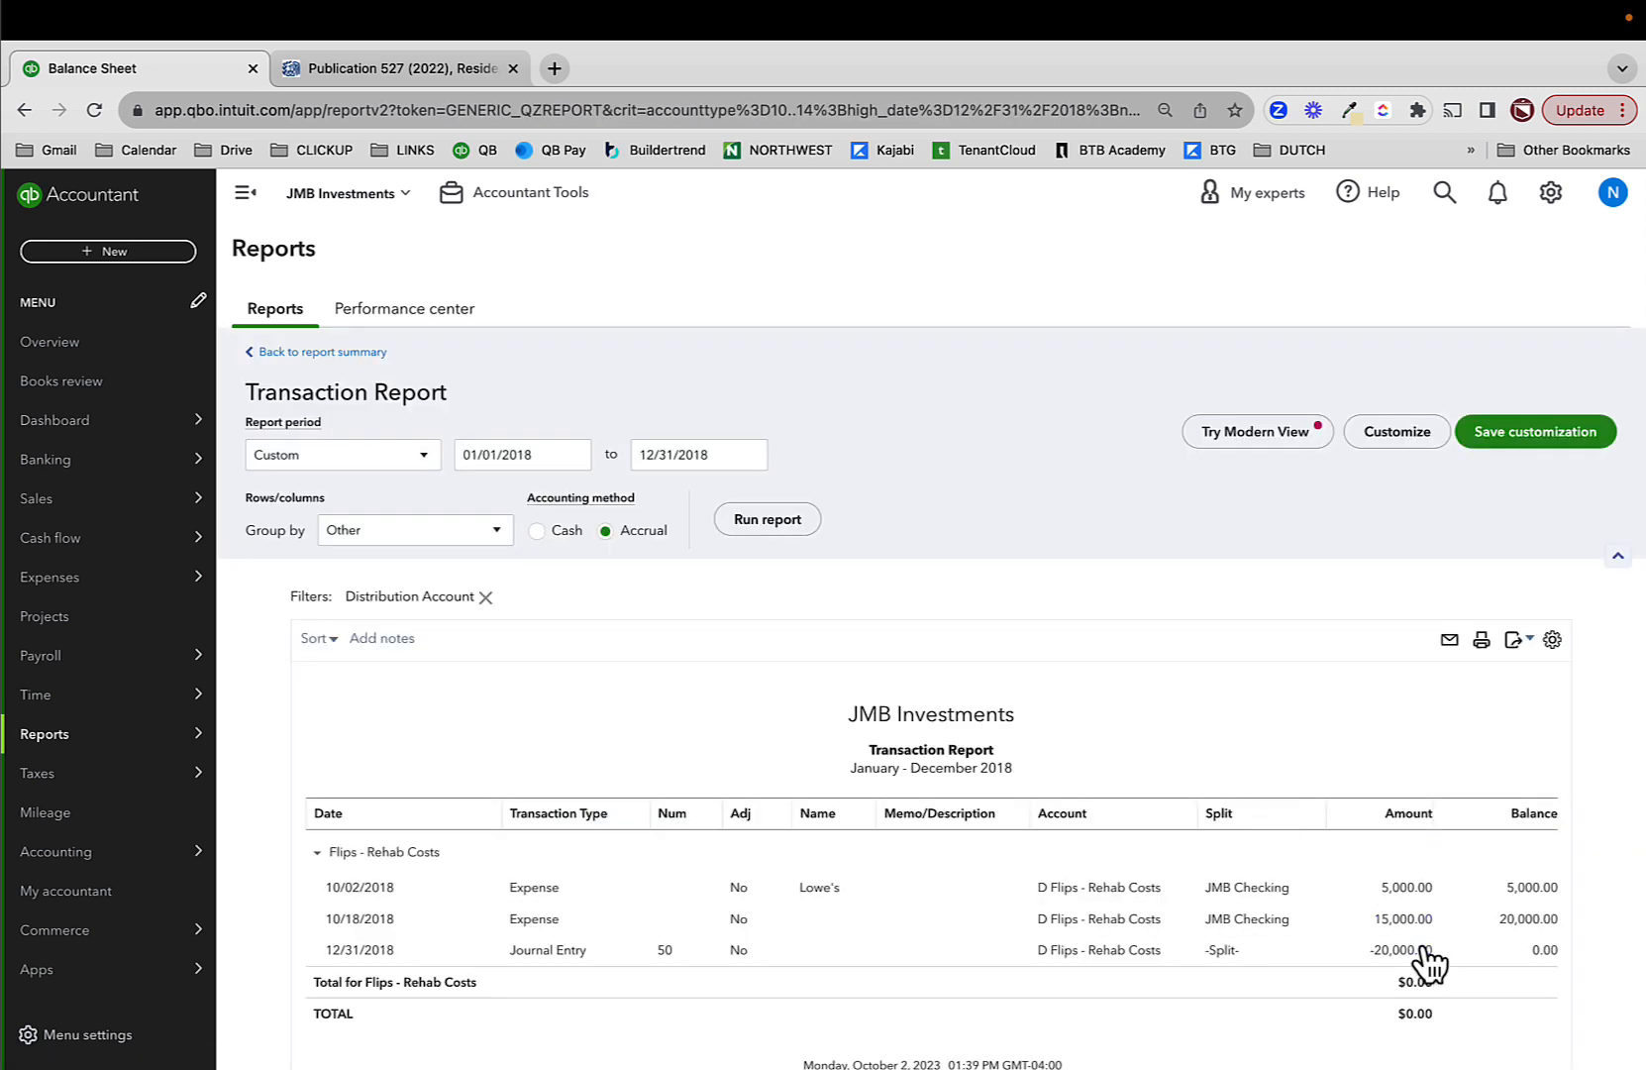
- Open the 10/18/2018 roof expense, check its item line's details and project, and close it
{"action": "left_click", "coordinate": [1406, 919]}
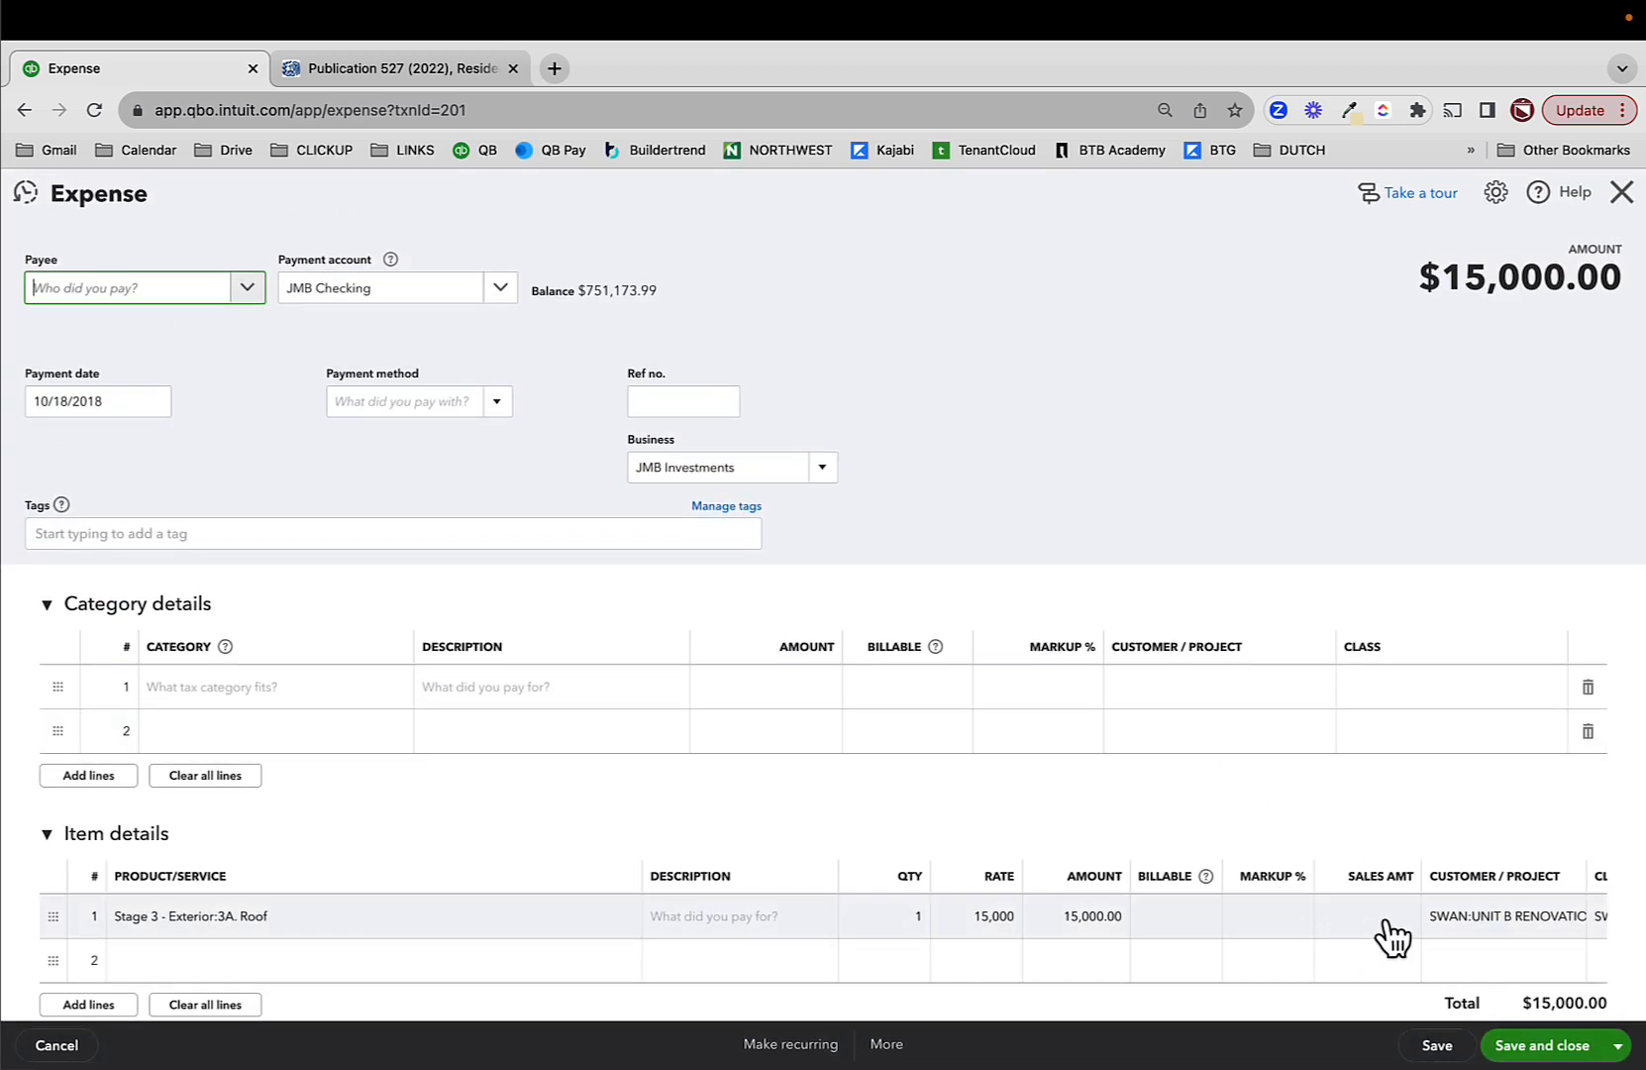
{"action": "scroll", "coordinate": [1386, 937], "scroll_direction": "right", "scroll_amount": 3}
{"action": "scroll", "coordinate": [1072, 937], "scroll_direction": "left", "scroll_amount": 3}
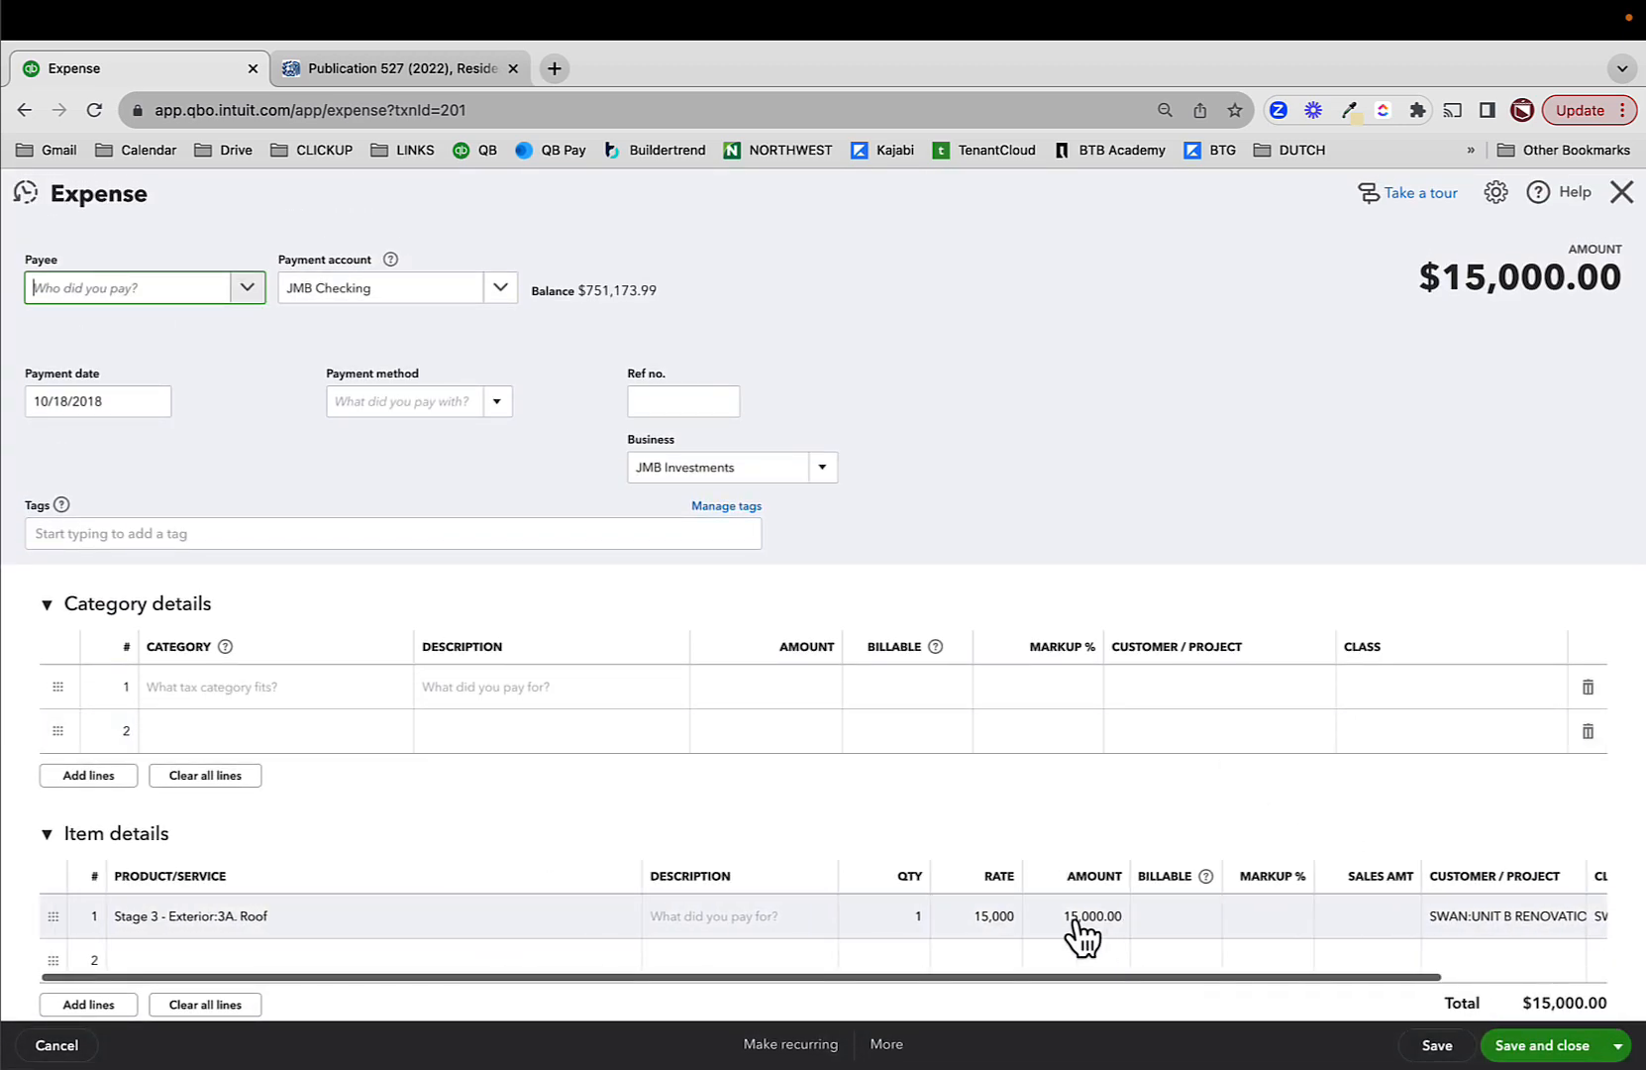
{"action": "left_click", "coordinate": [1621, 198]}
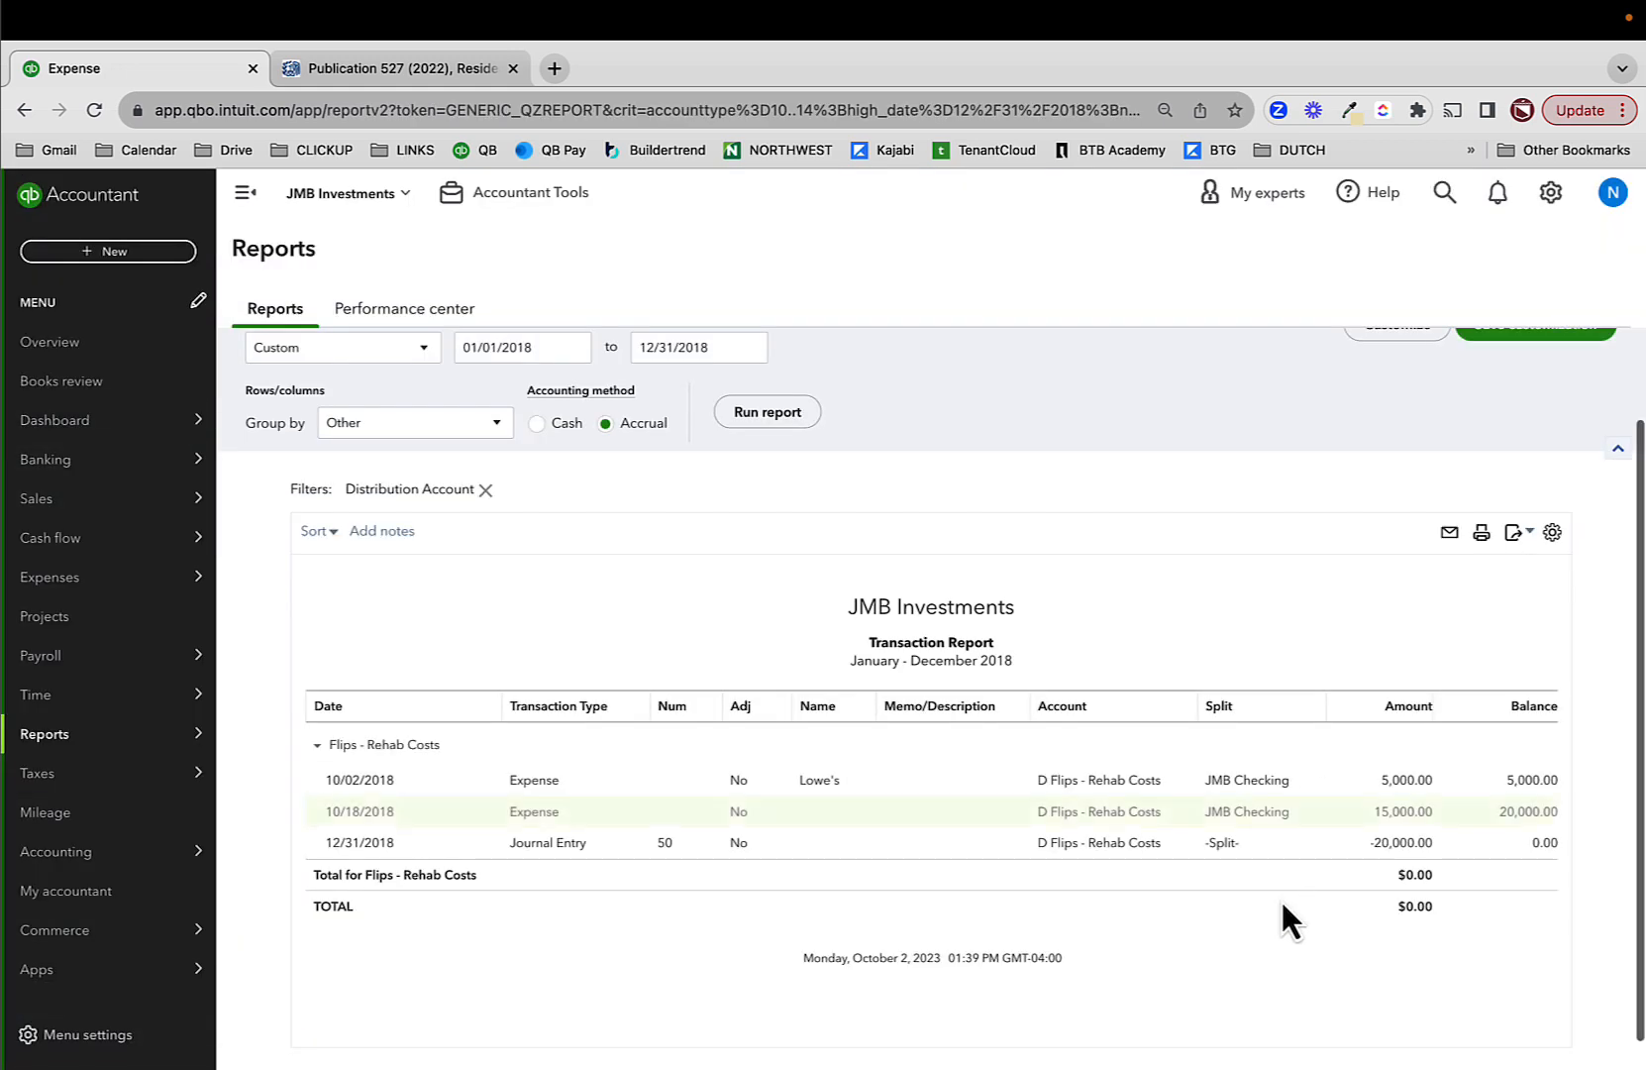
- Open the 10/02/2018 Lowe's expense, check the flooring line's project and class, and close it
{"action": "left_click", "coordinate": [1251, 779]}
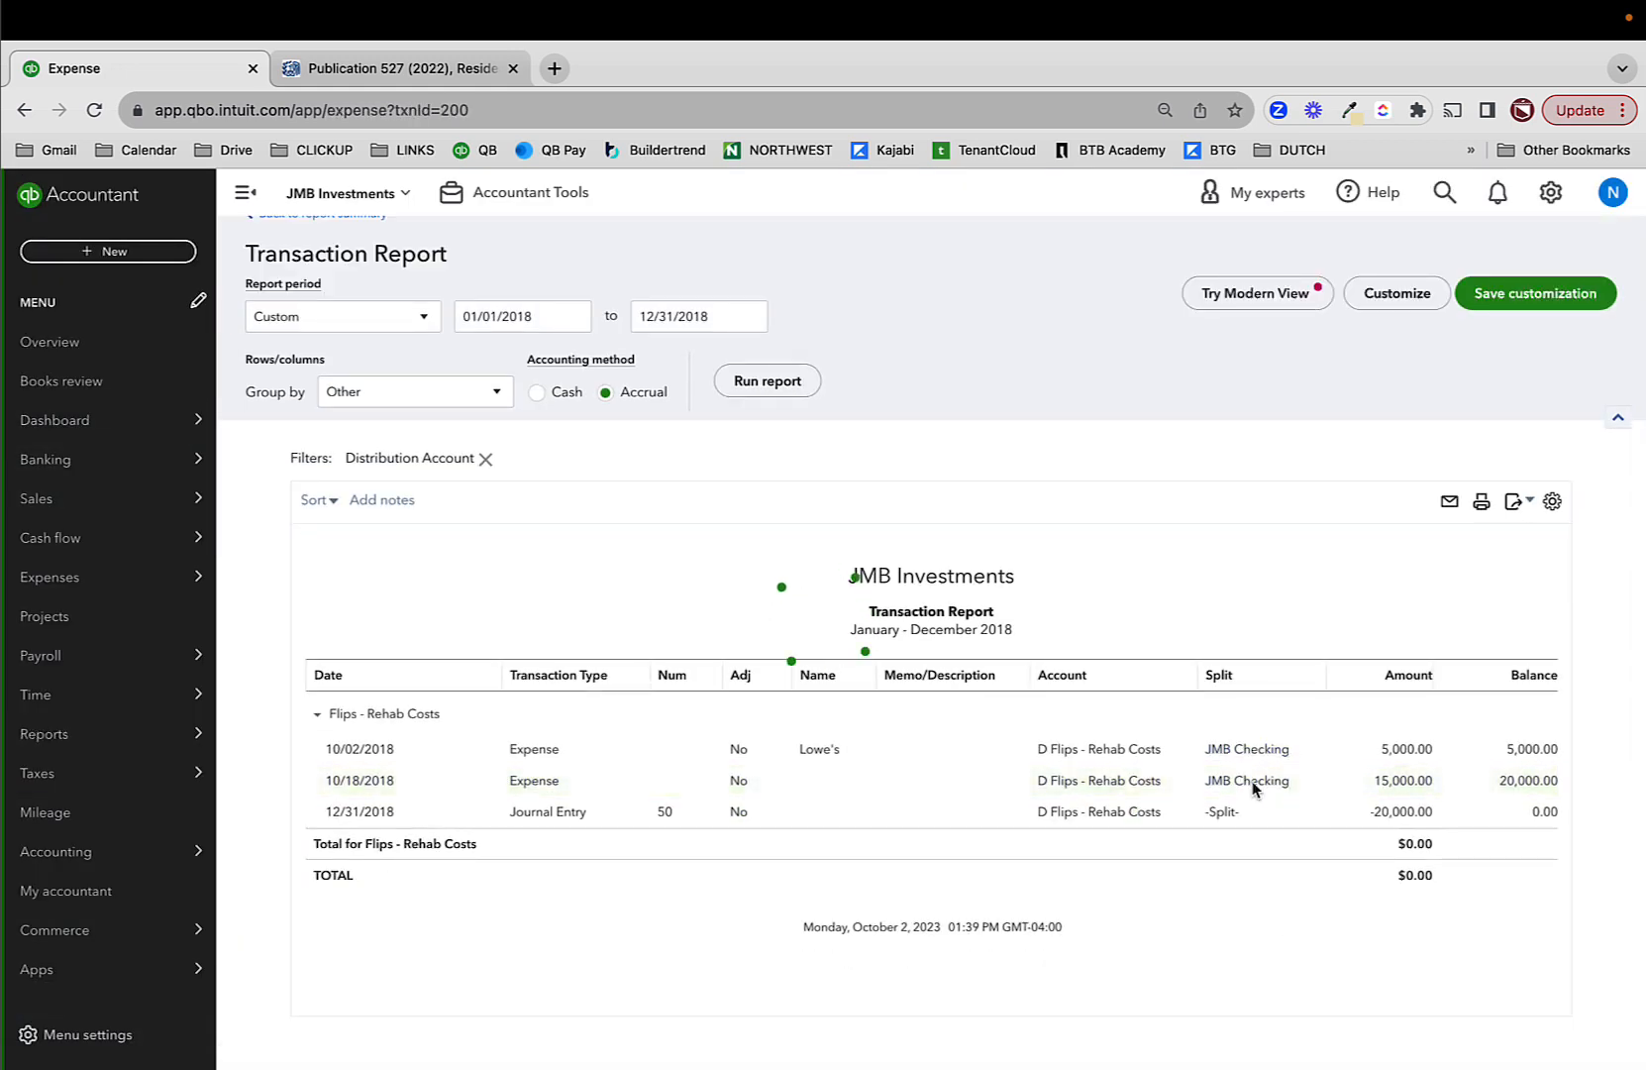
{"action": "scroll", "coordinate": [1393, 948], "scroll_direction": "right", "scroll_amount": 3}
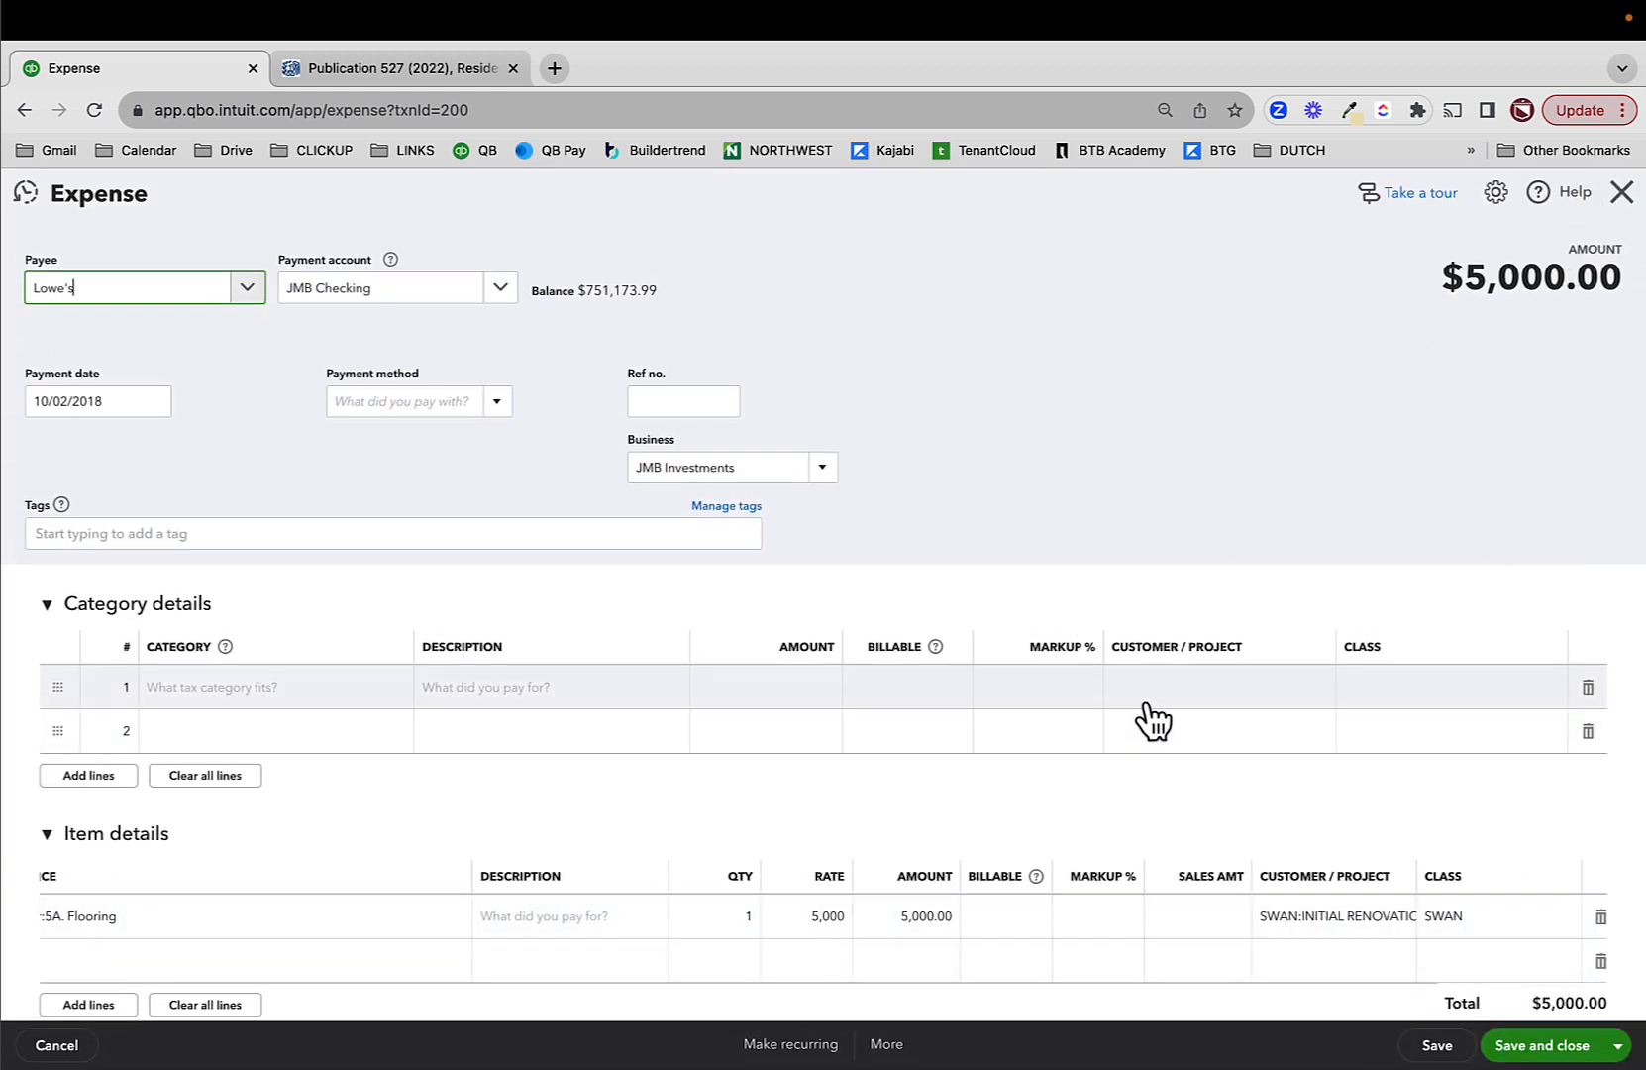
{"action": "left_click", "coordinate": [1622, 192]}
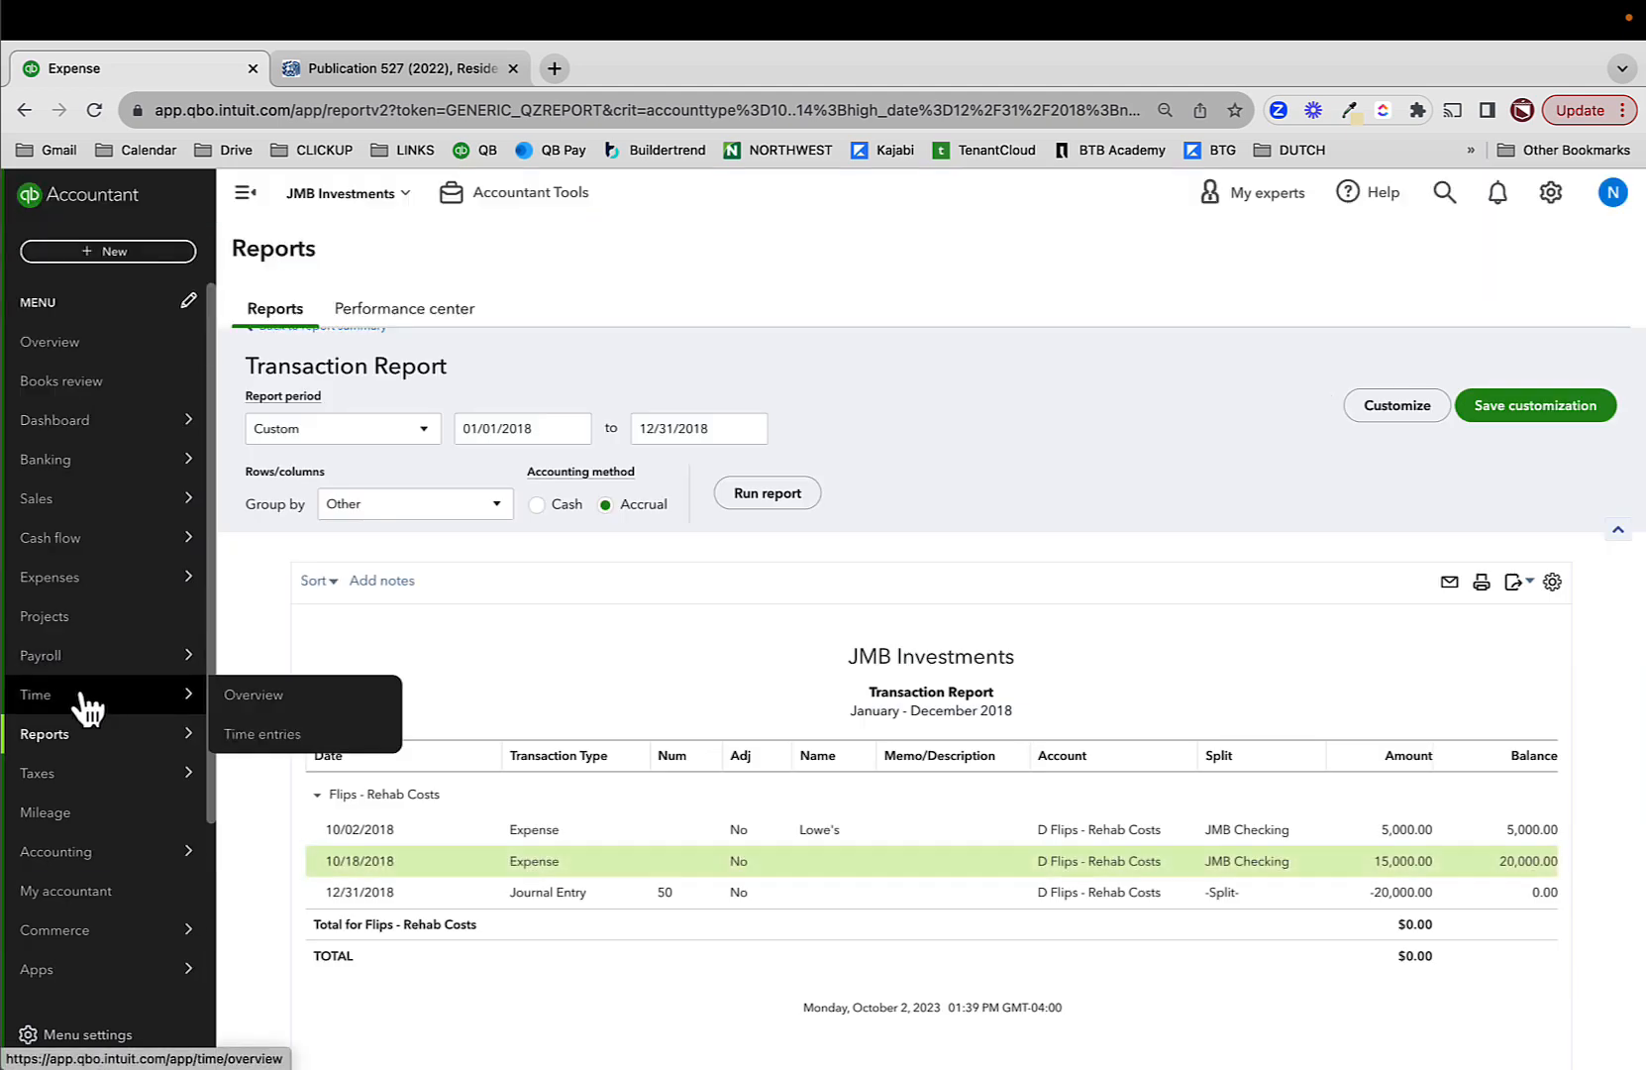
- Open SWAN's INITIAL RENOVATION project and drill into its Flips - Rehab Costs transactions
{"action": "left_click", "coordinate": [59, 621]}
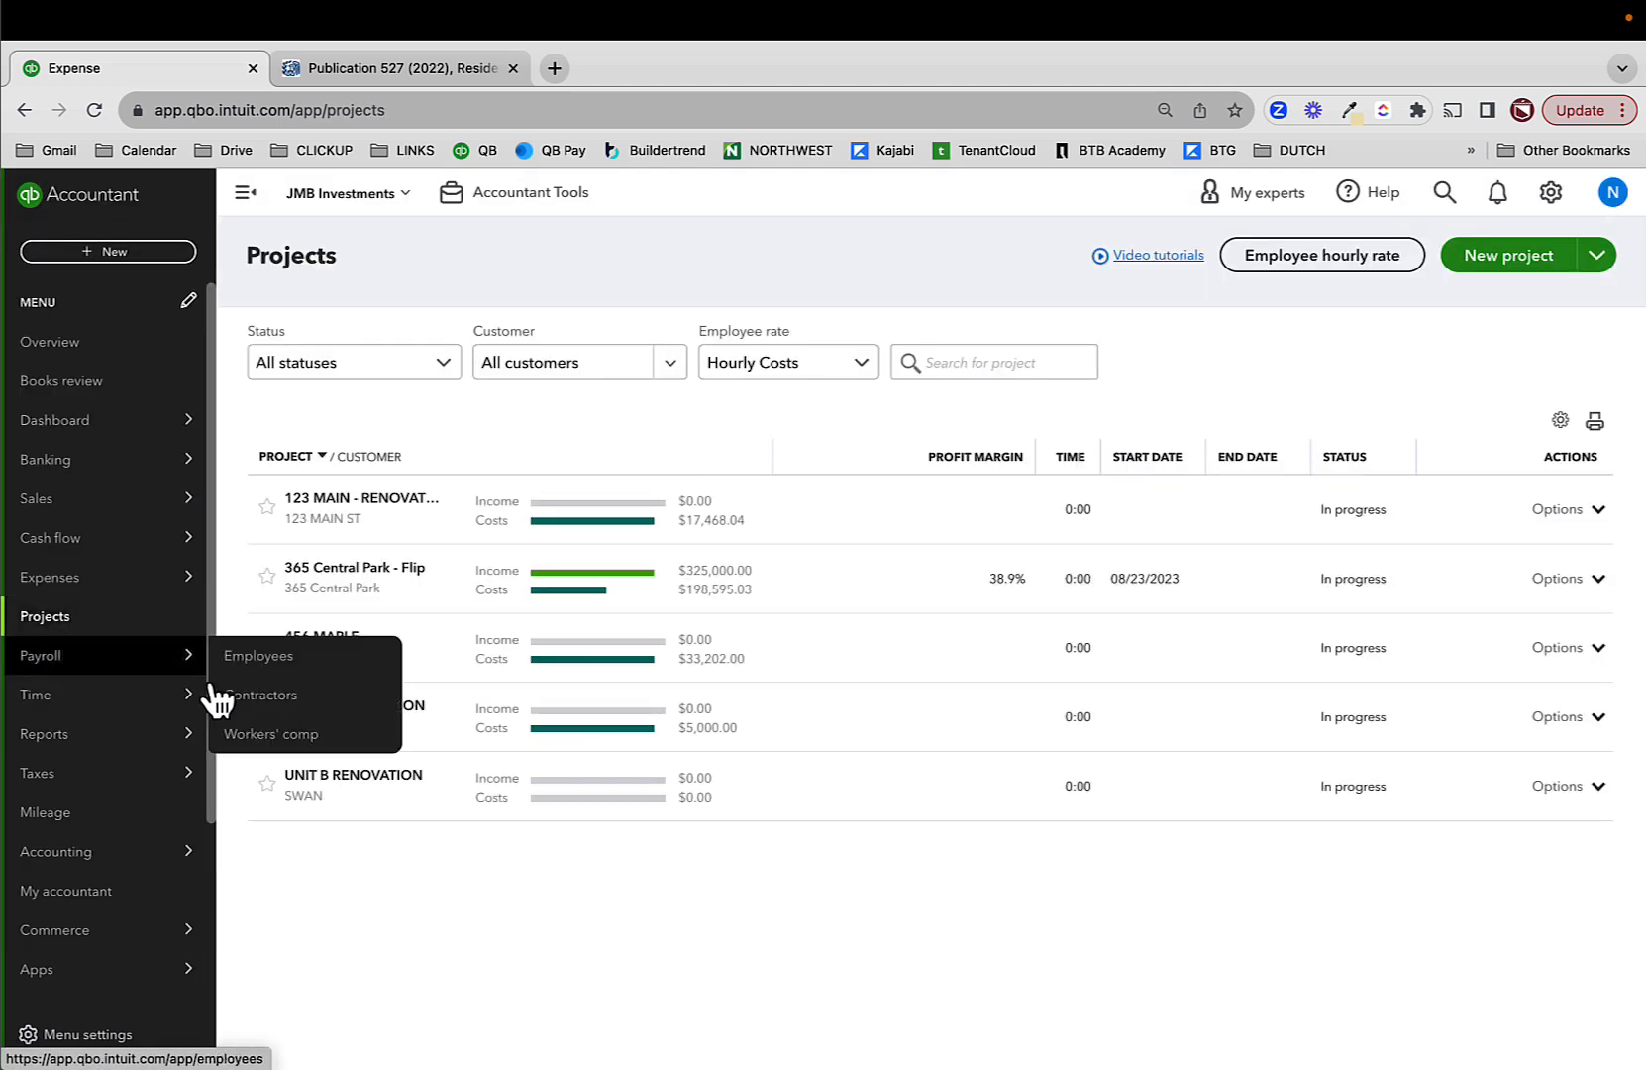
{"action": "left_click", "coordinate": [364, 709]}
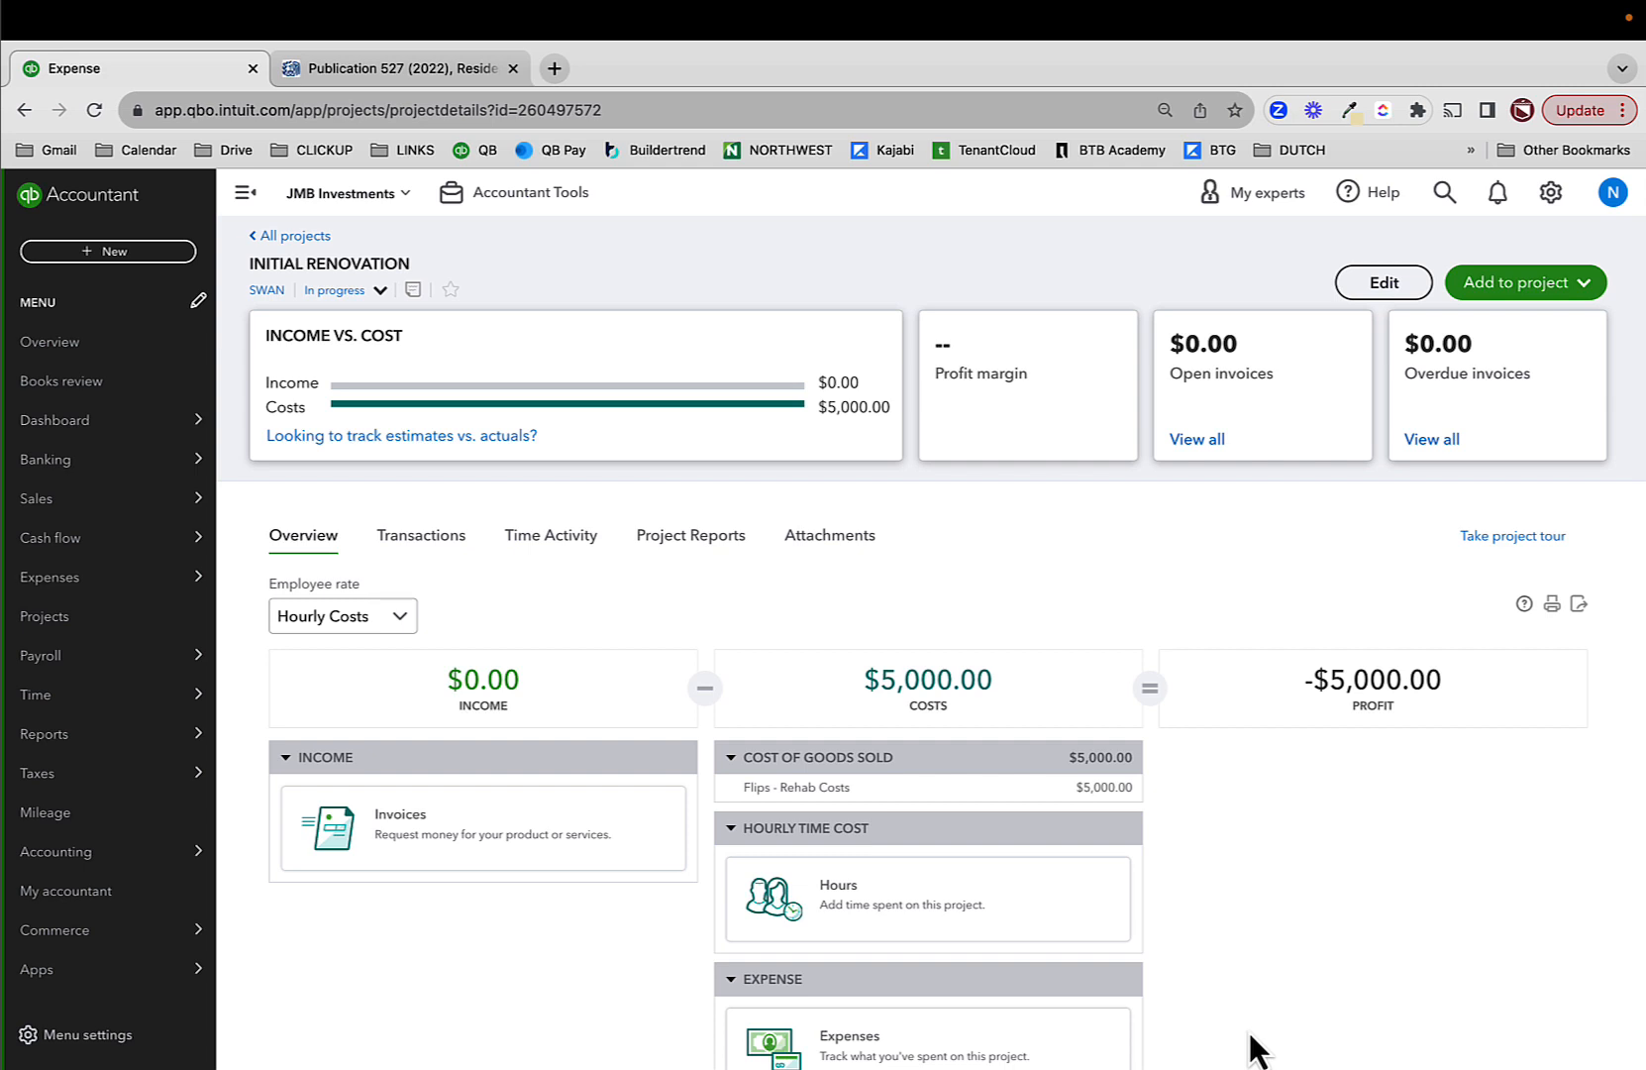
{"action": "left_click", "coordinate": [798, 791]}
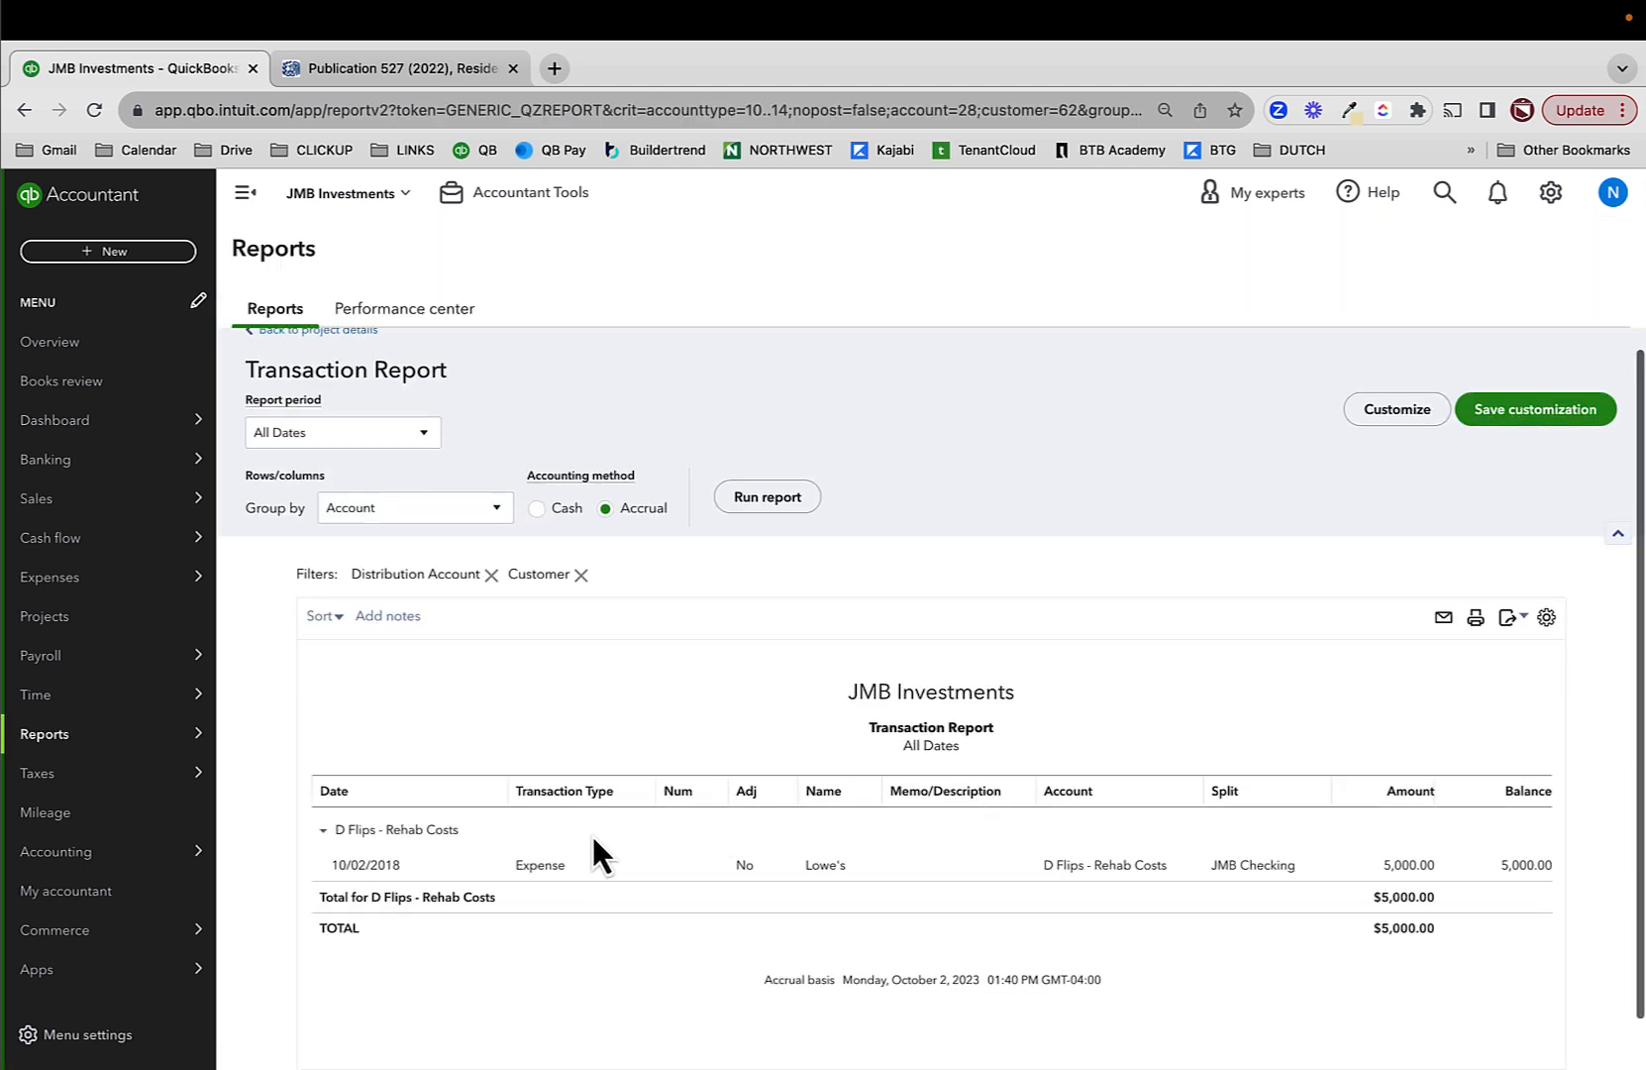
- Group the project's transaction report by Product/Service and rerun it
{"action": "left_click", "coordinate": [367, 508]}
{"action": "left_click", "coordinate": [381, 748]}
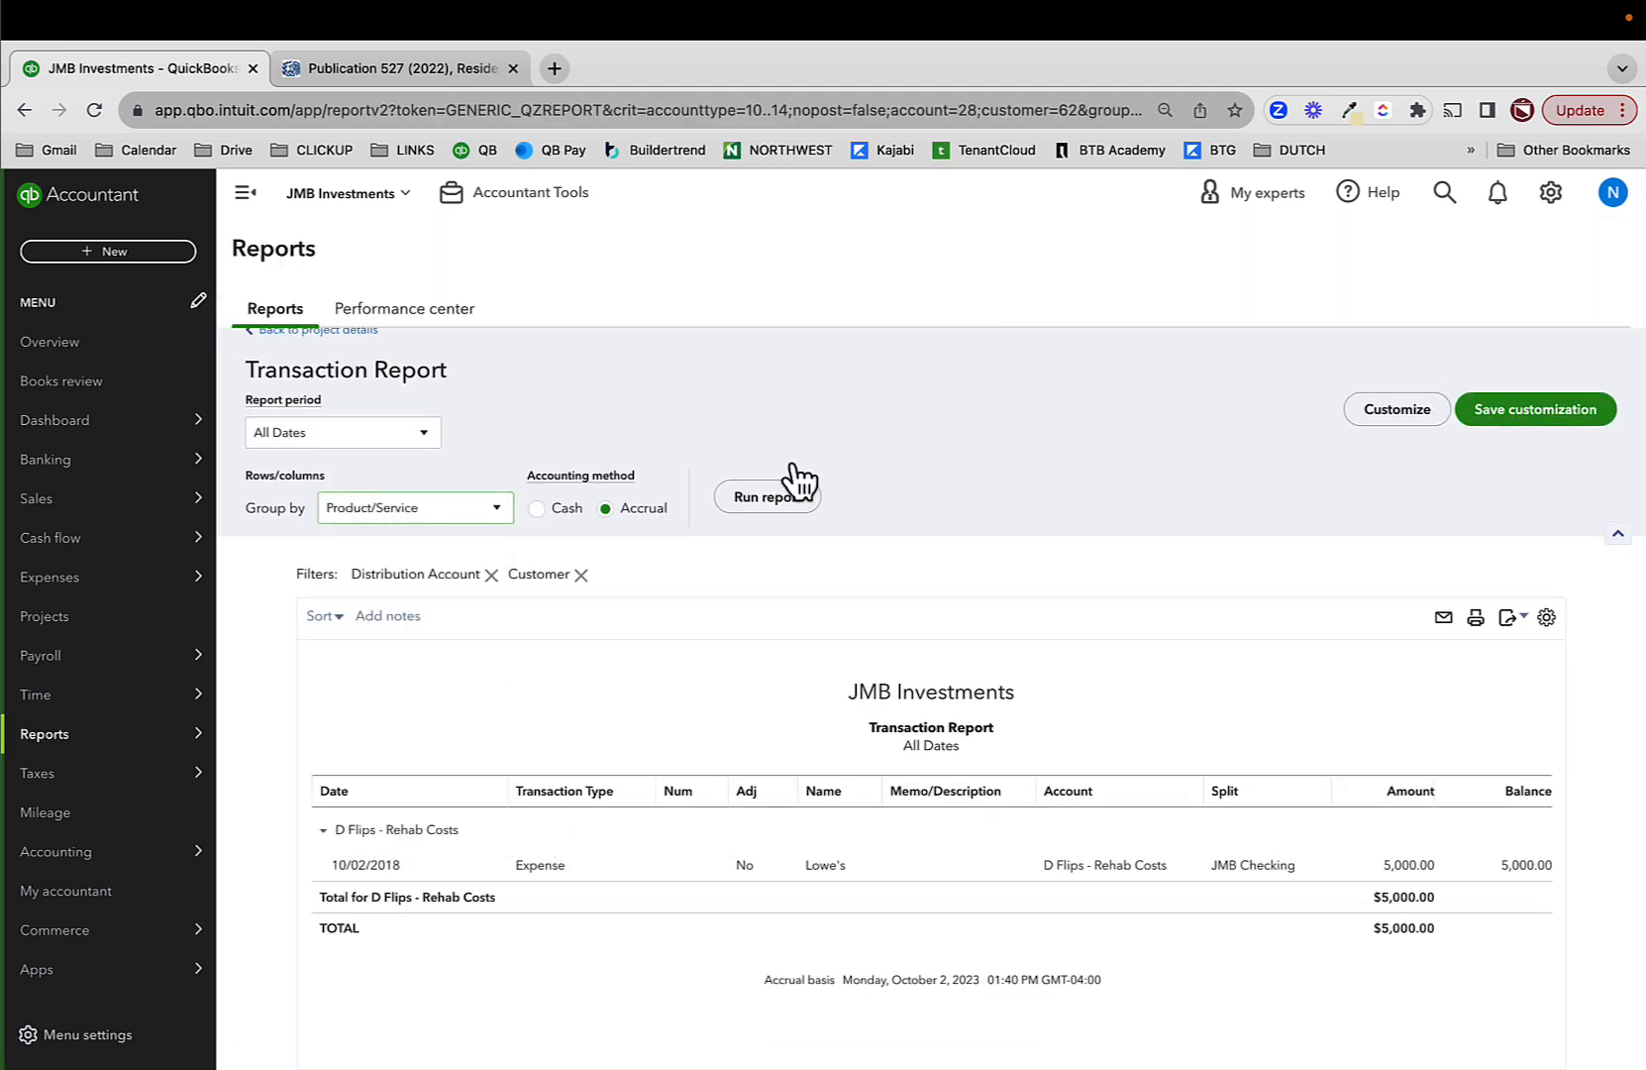
{"action": "left_click", "coordinate": [781, 501]}
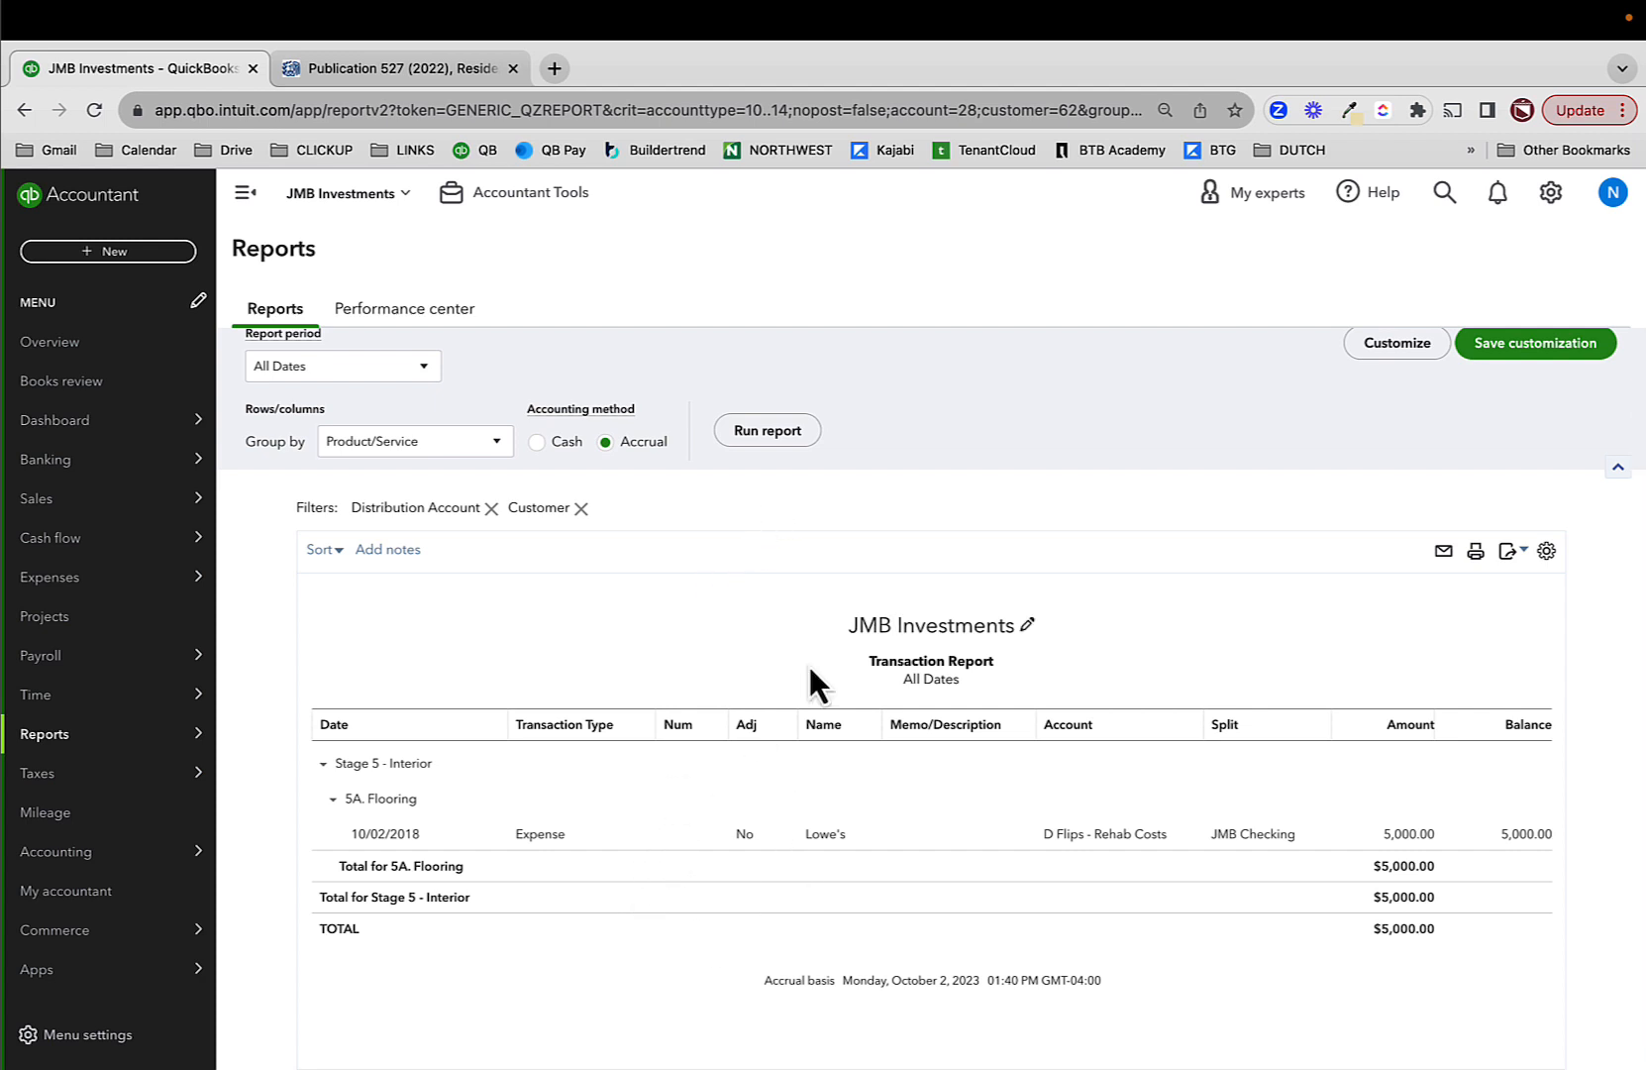
- Go to the products and services list and open the 3A. Roof item under Stage 3 - Exterior
{"action": "left_click", "coordinate": [1540, 208]}
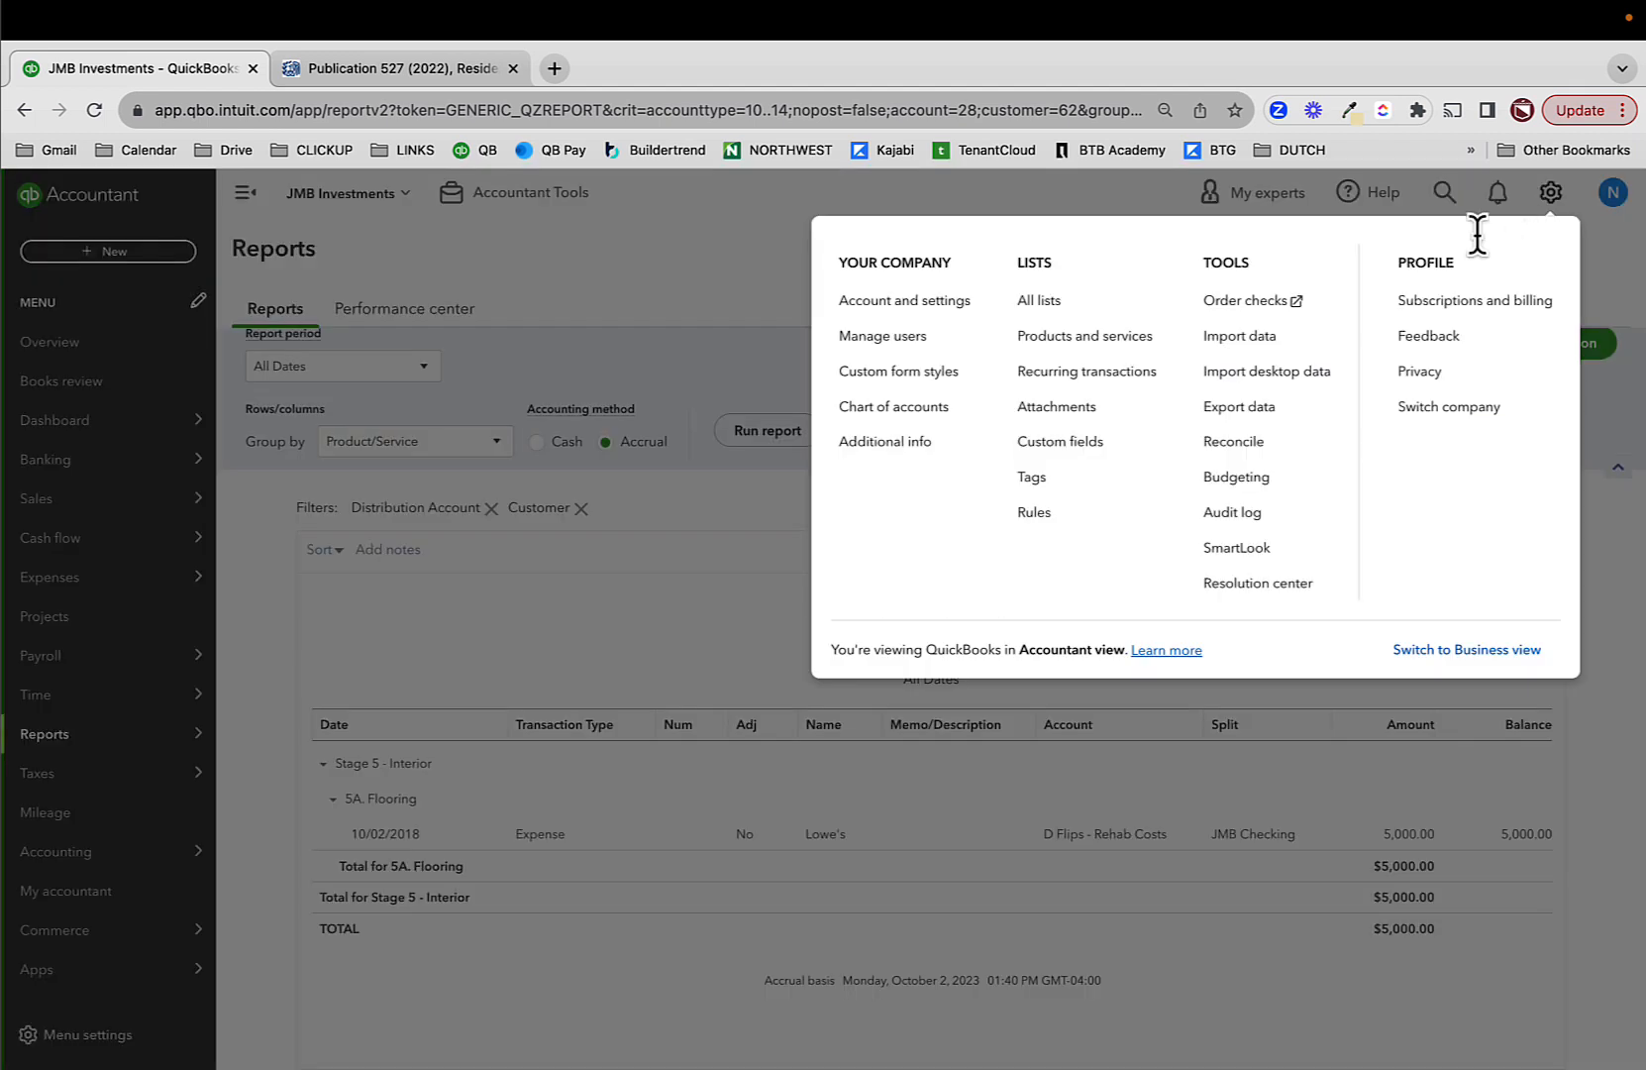
{"action": "left_click", "coordinate": [1125, 342]}
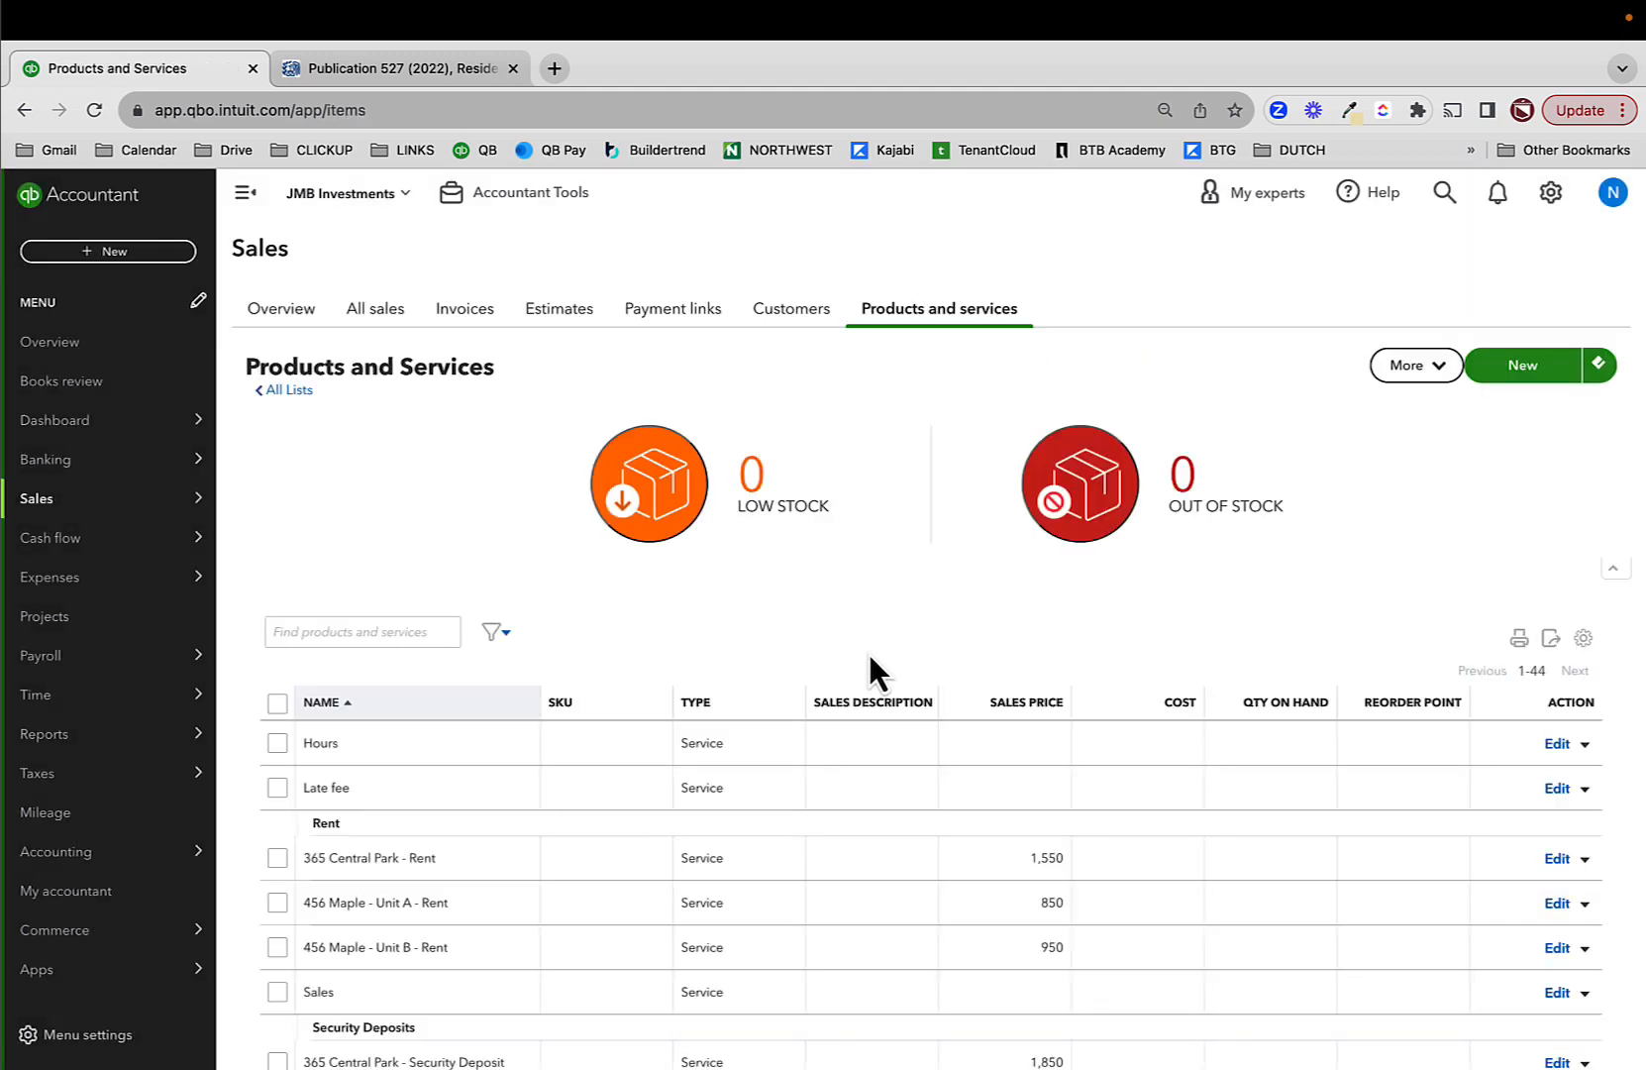
{"action": "scroll", "coordinate": [854, 648], "scroll_direction": "down", "scroll_amount": 10}
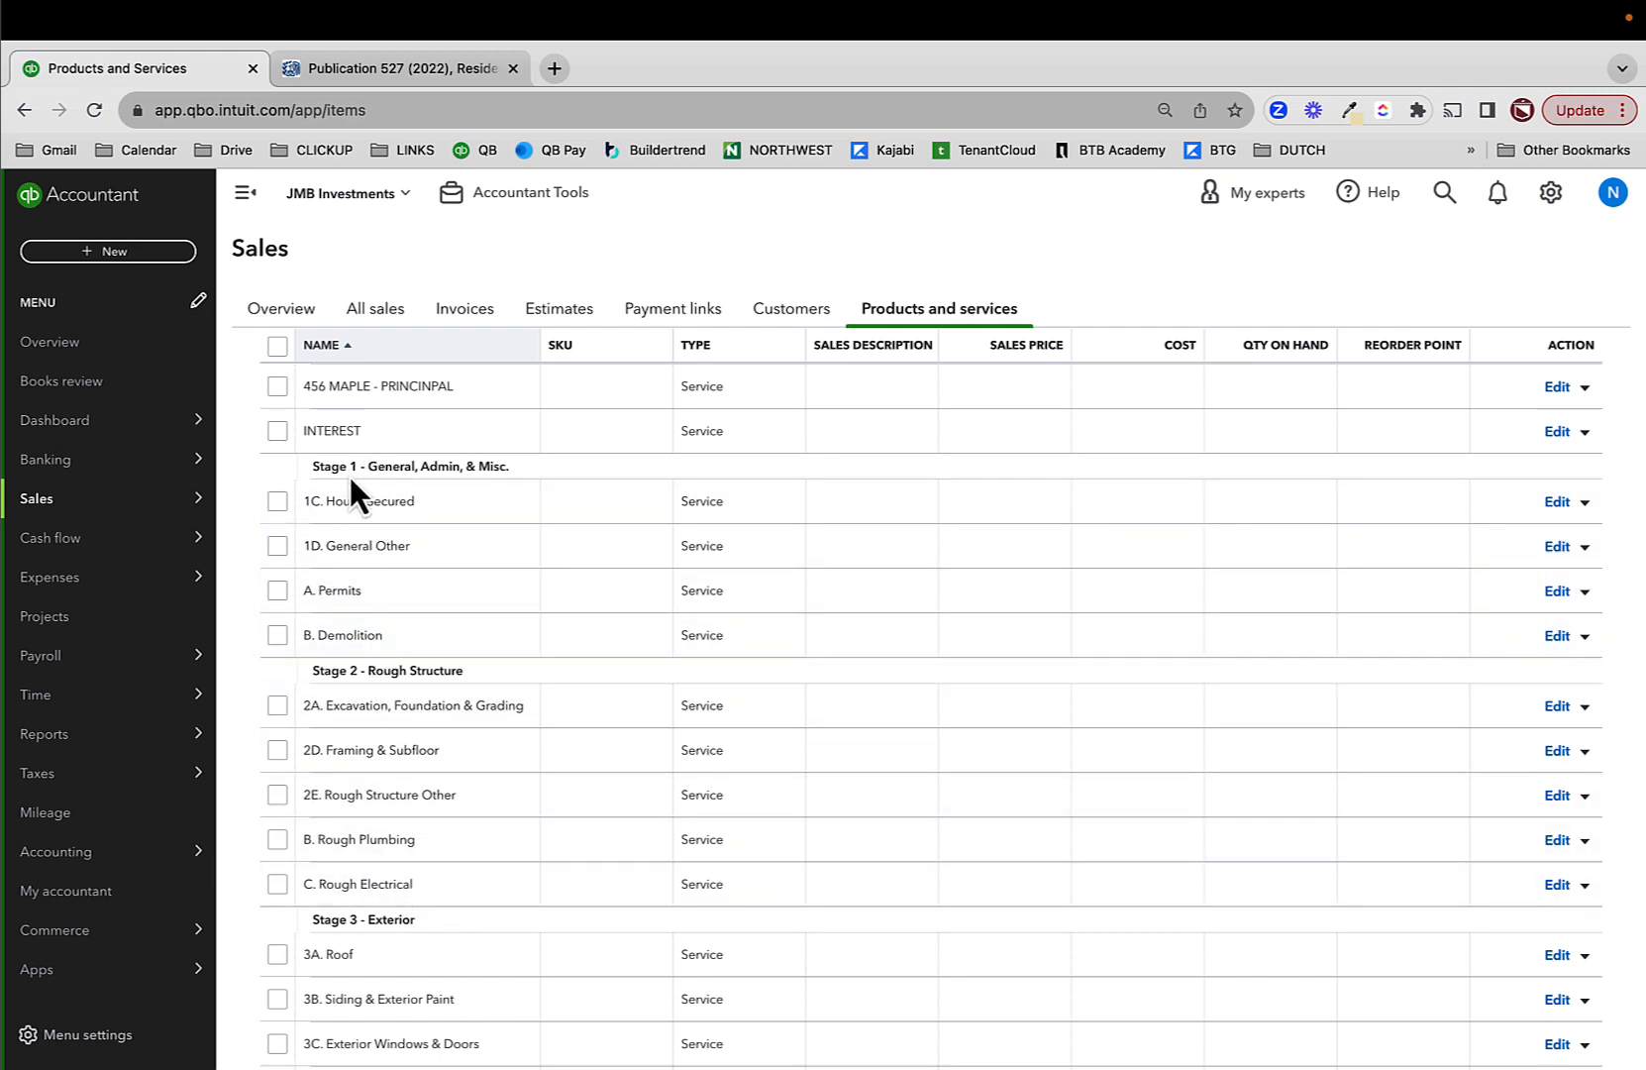
{"action": "scroll", "coordinate": [357, 823], "scroll_direction": "down", "scroll_amount": 2}
{"action": "scroll", "coordinate": [356, 832], "scroll_direction": "down", "scroll_amount": 2}
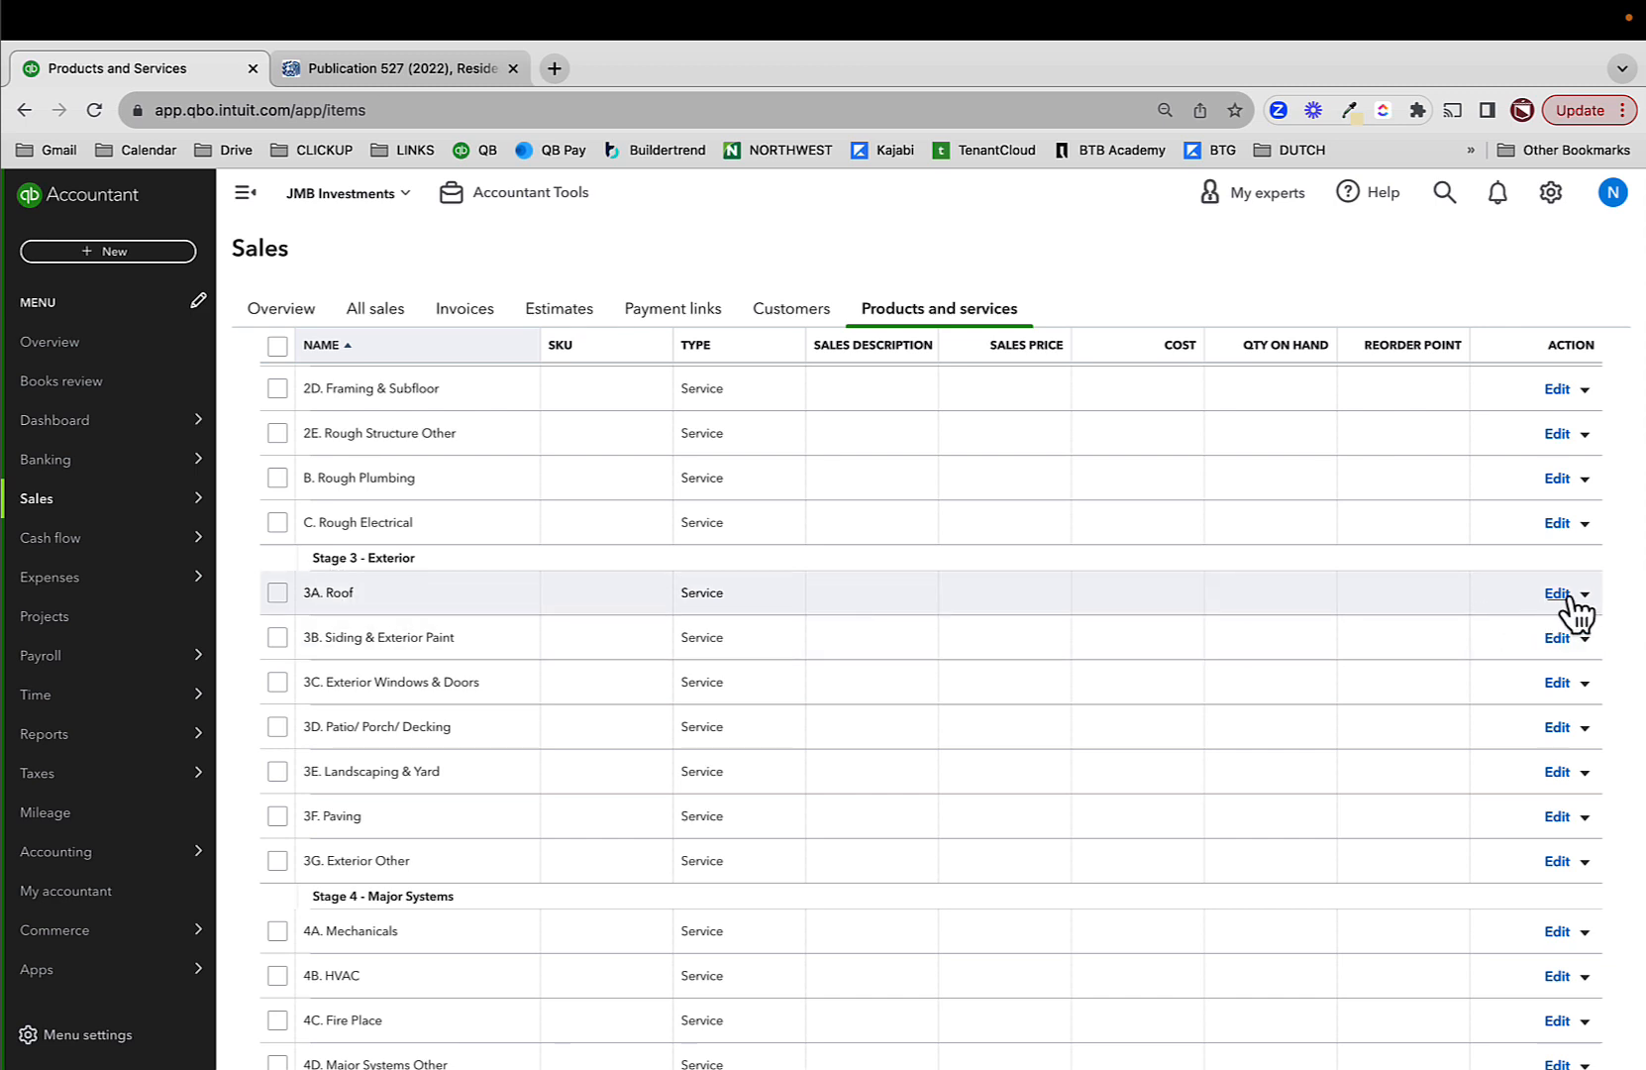
{"action": "left_click", "coordinate": [1557, 592]}
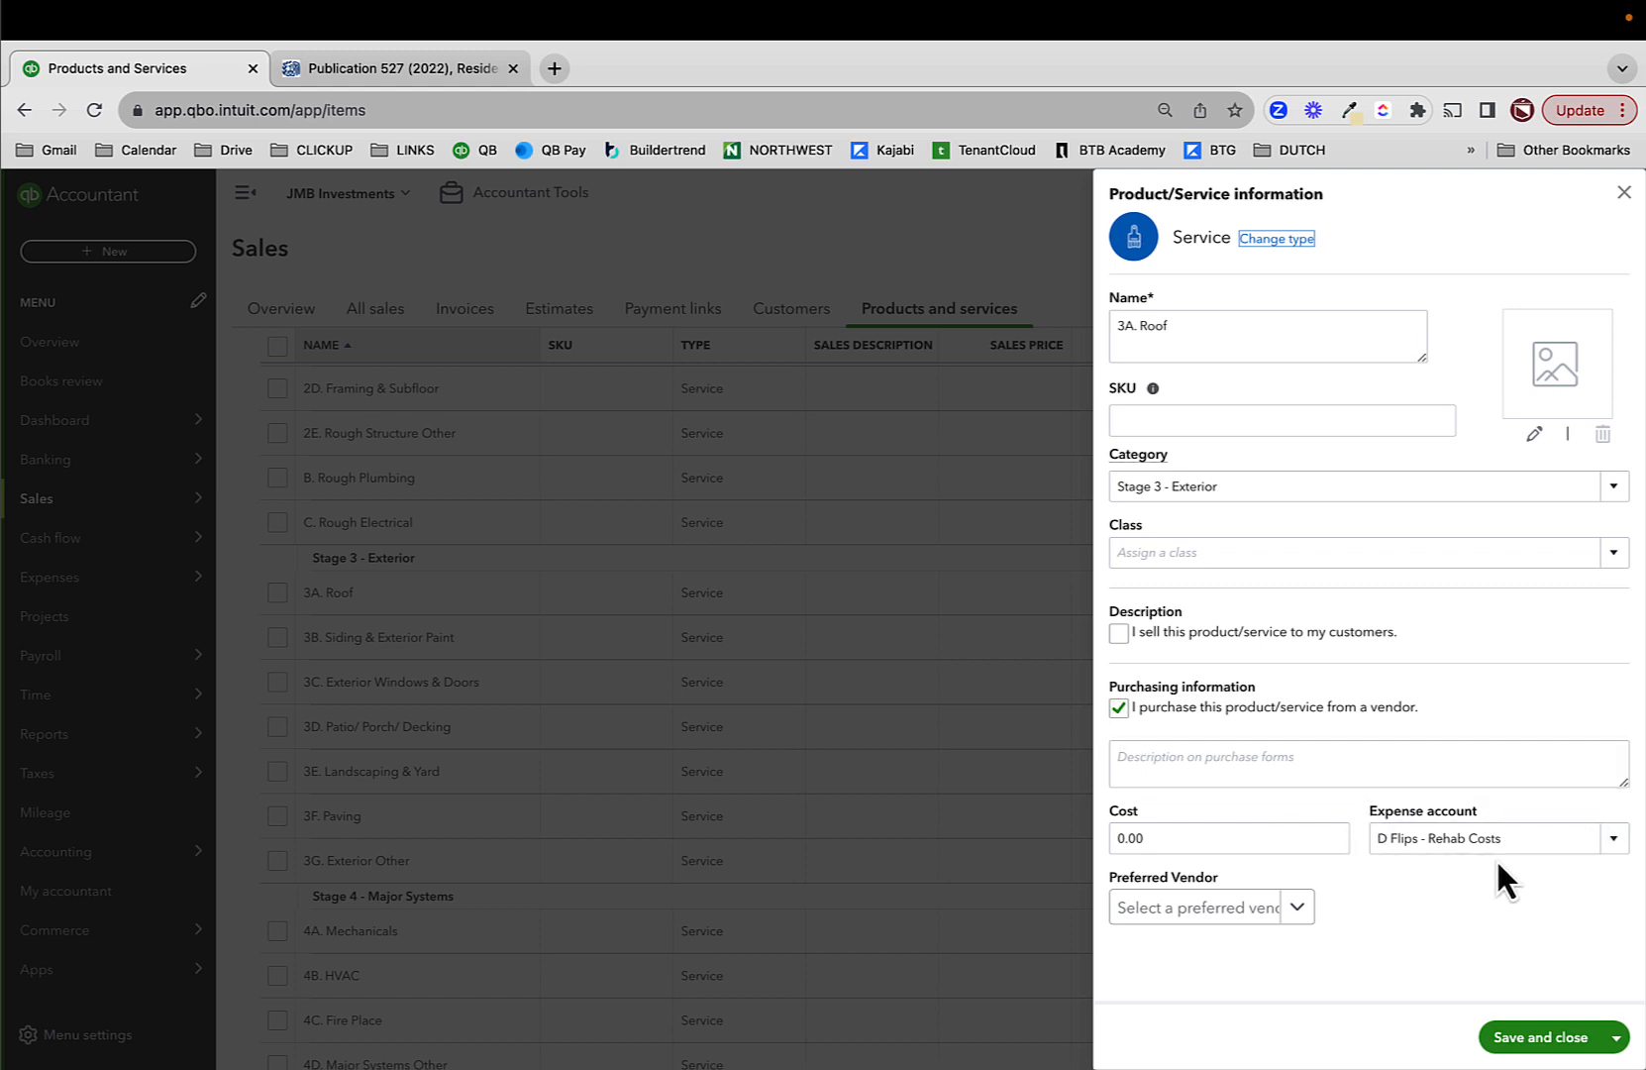
- Check the expense account choices for the 3A. Roof item and close it without changes
{"action": "left_click", "coordinate": [1613, 838]}
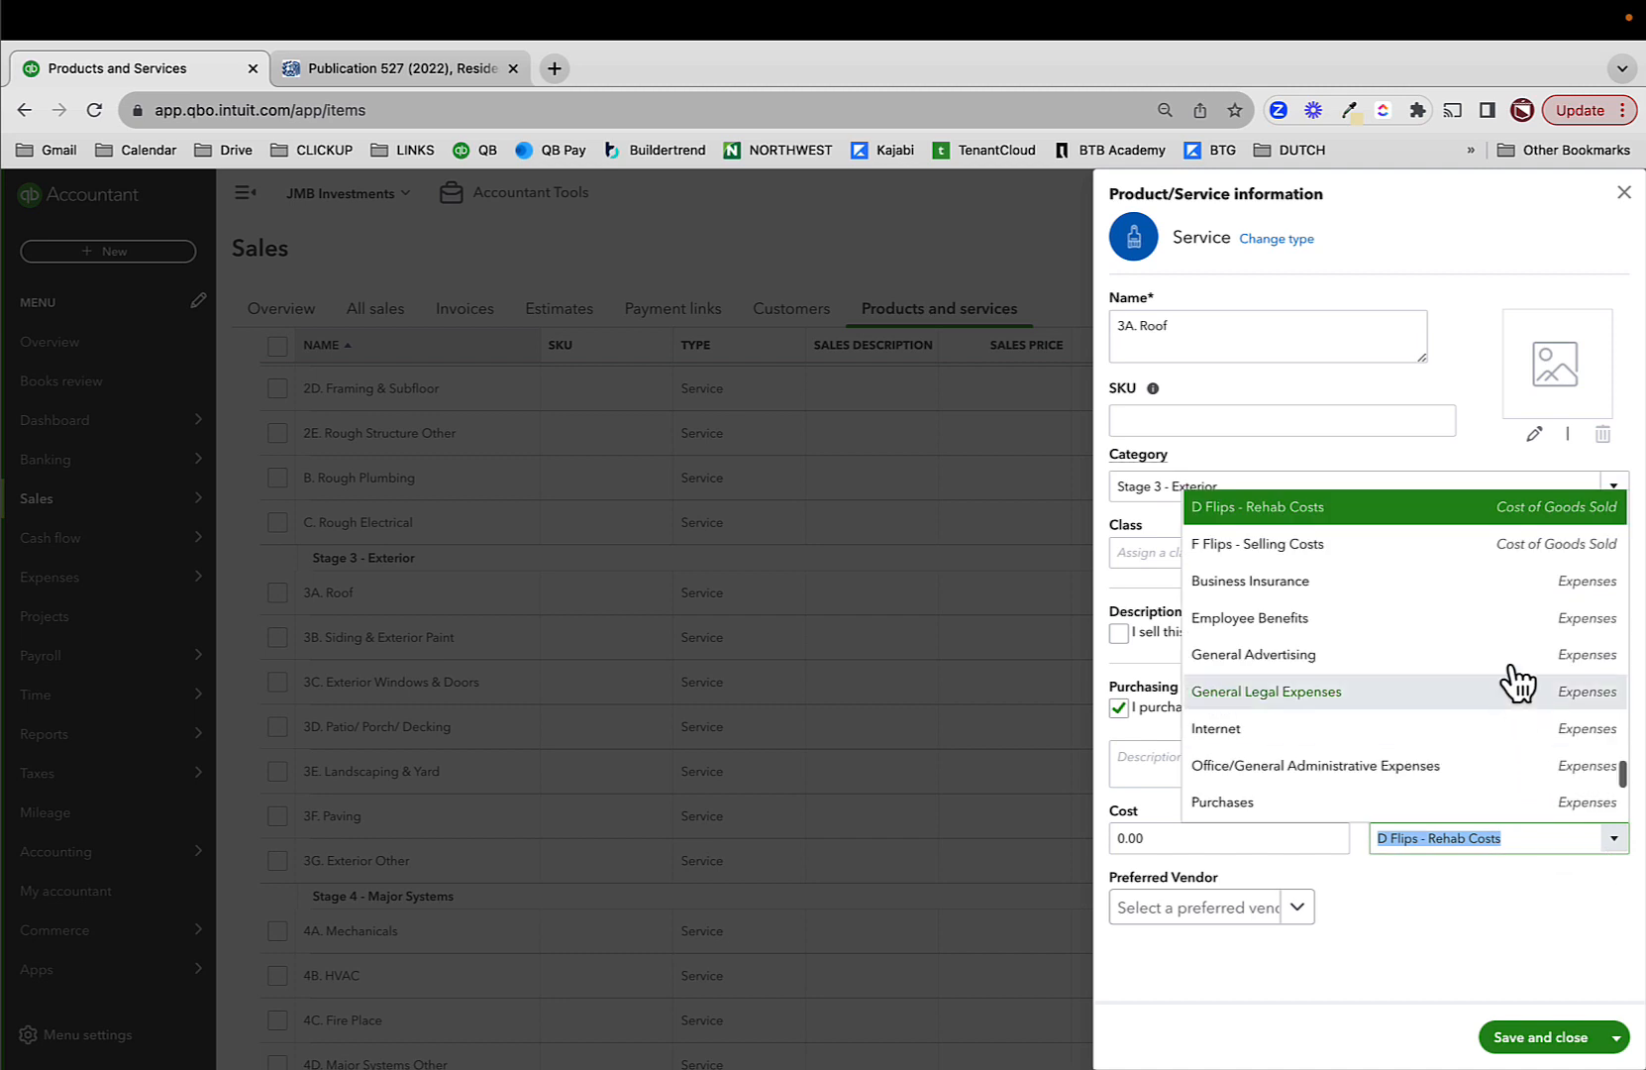
{"action": "left_click", "coordinate": [1456, 925]}
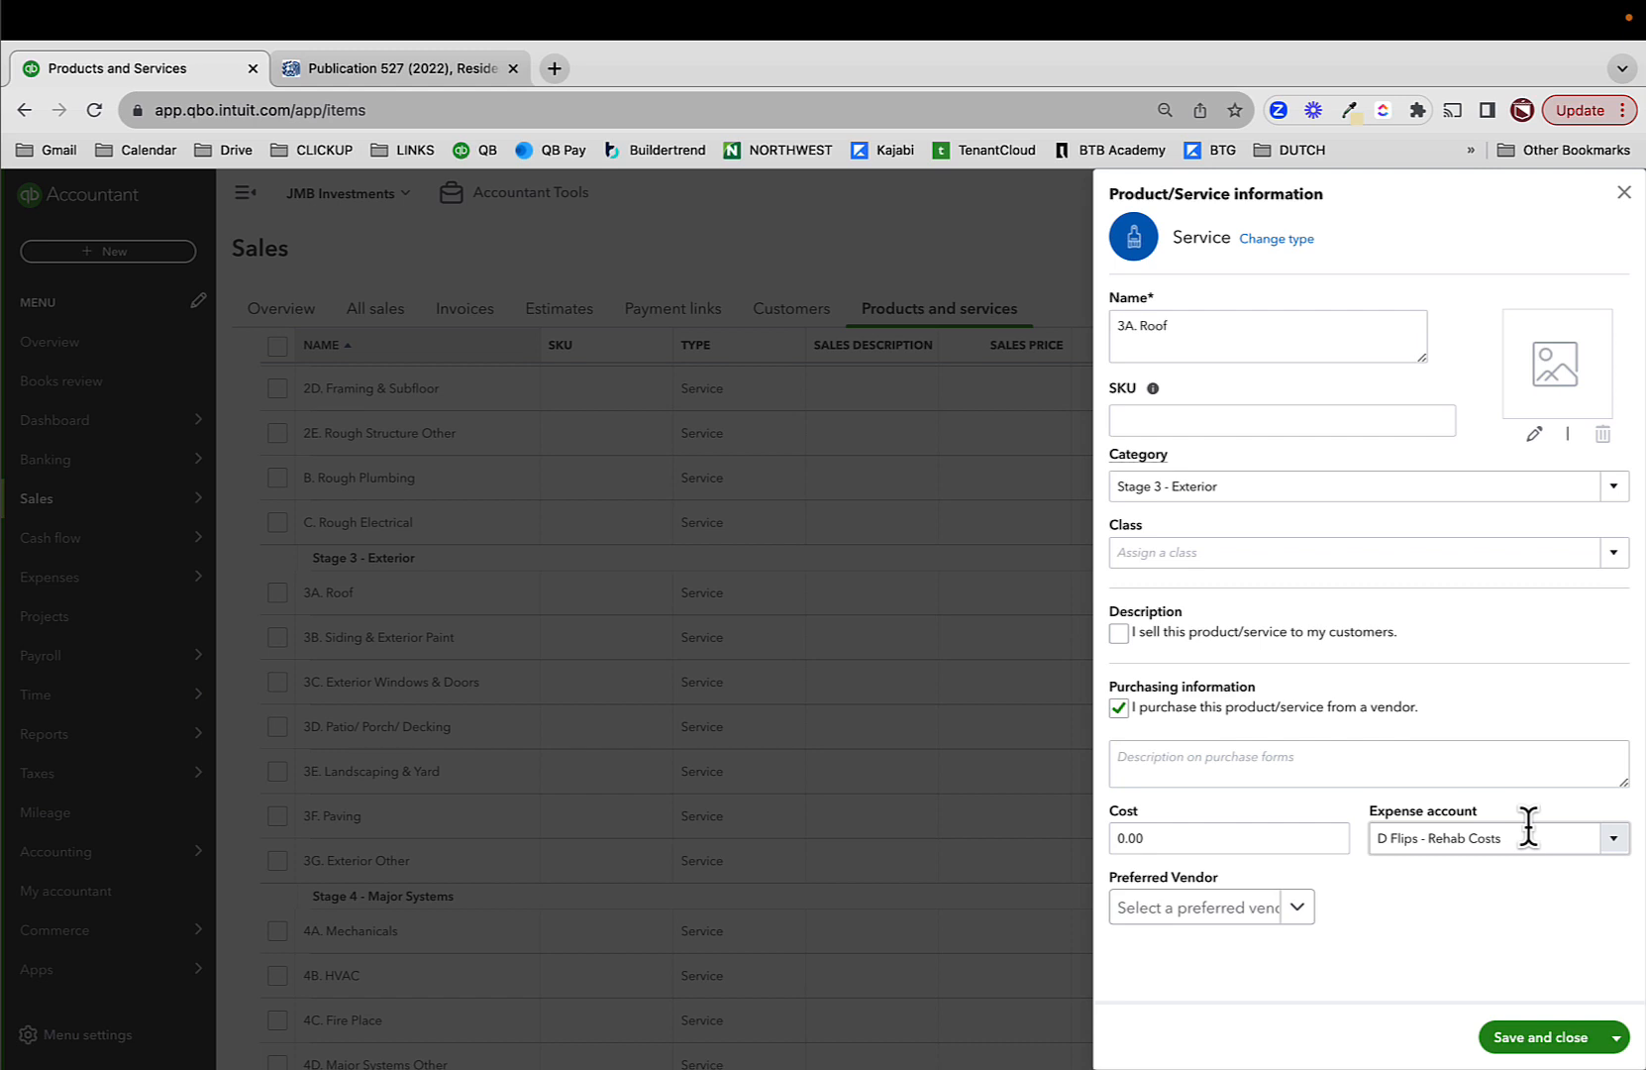
{"action": "left_click", "coordinate": [1612, 842]}
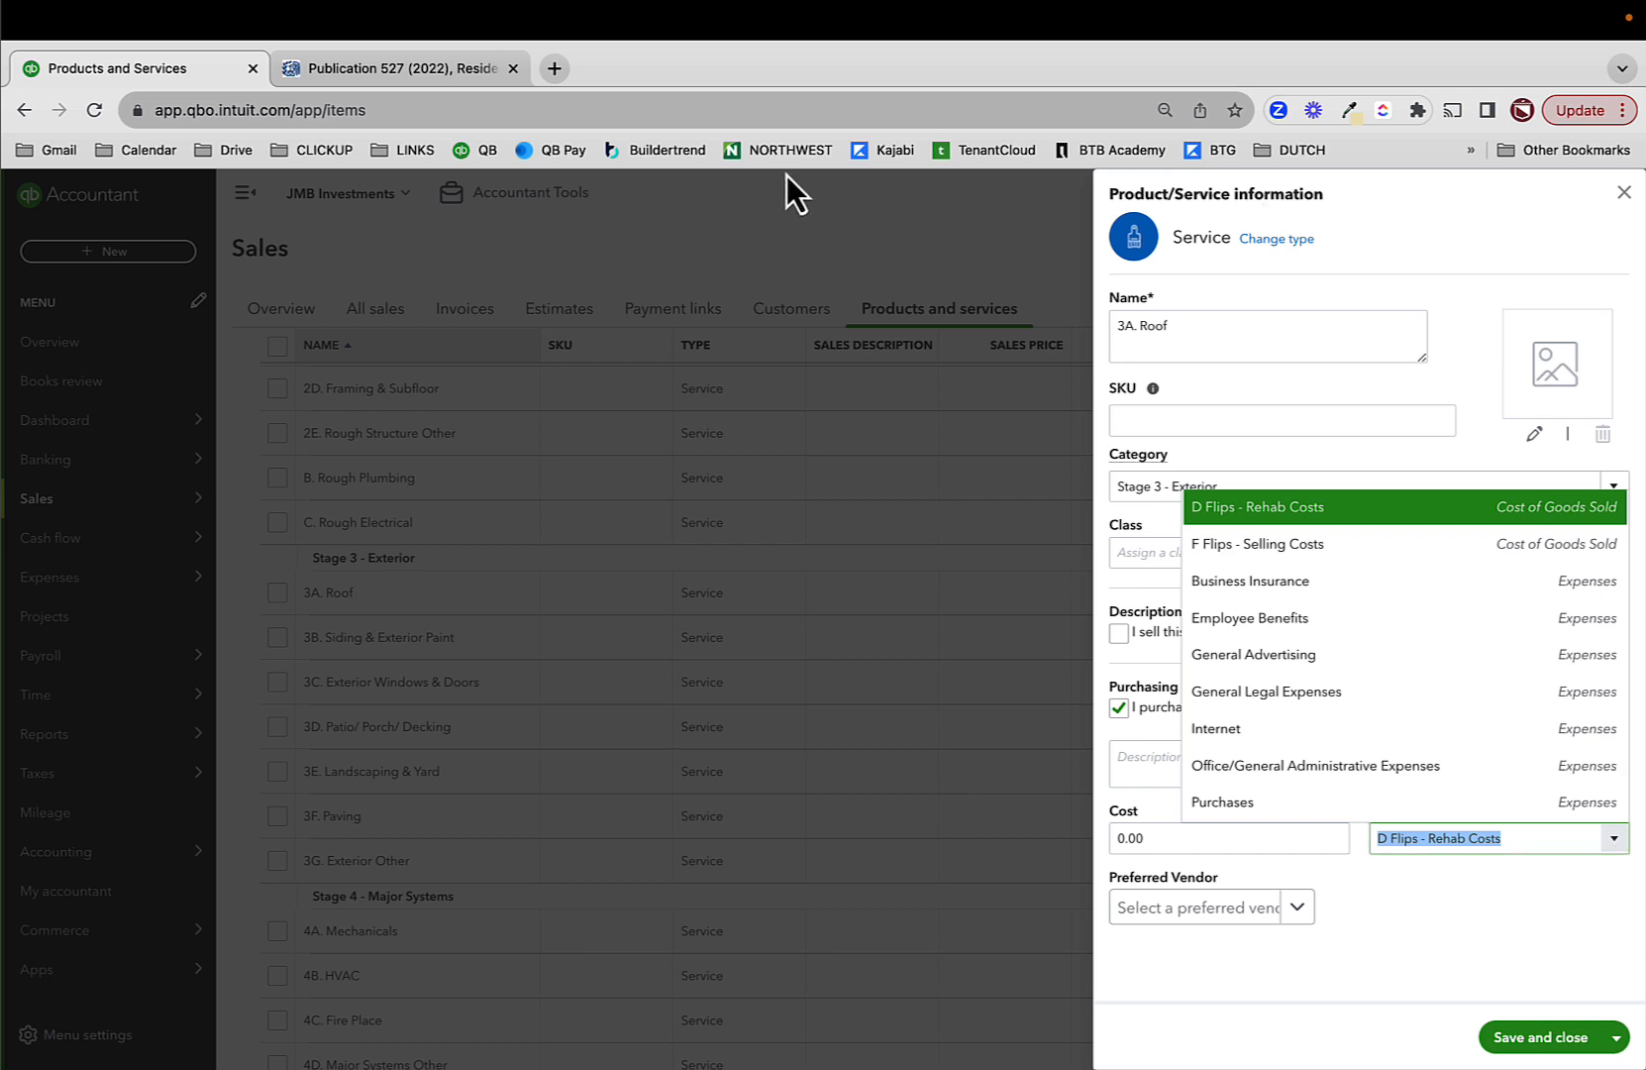
{"action": "left_click", "coordinate": [762, 219]}
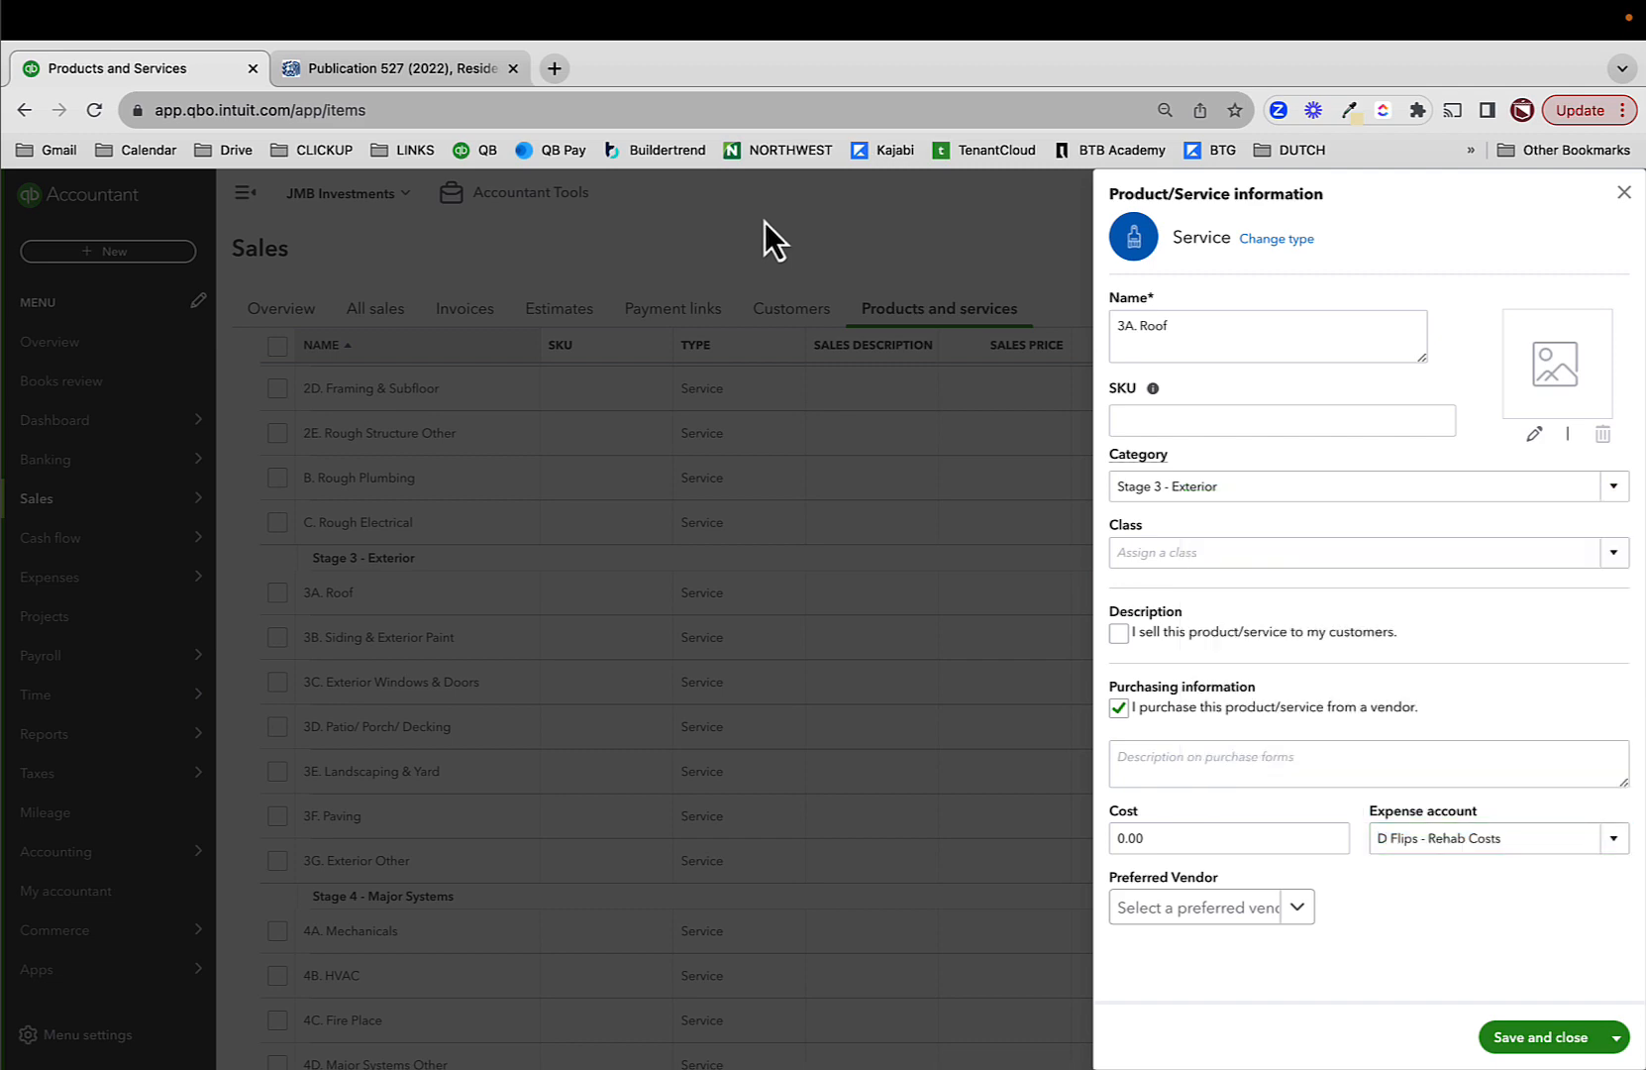
{"action": "left_click", "coordinate": [1624, 192]}
- Switch to the Wendellville Development company and open its reports list
{"action": "left_click", "coordinate": [375, 196]}
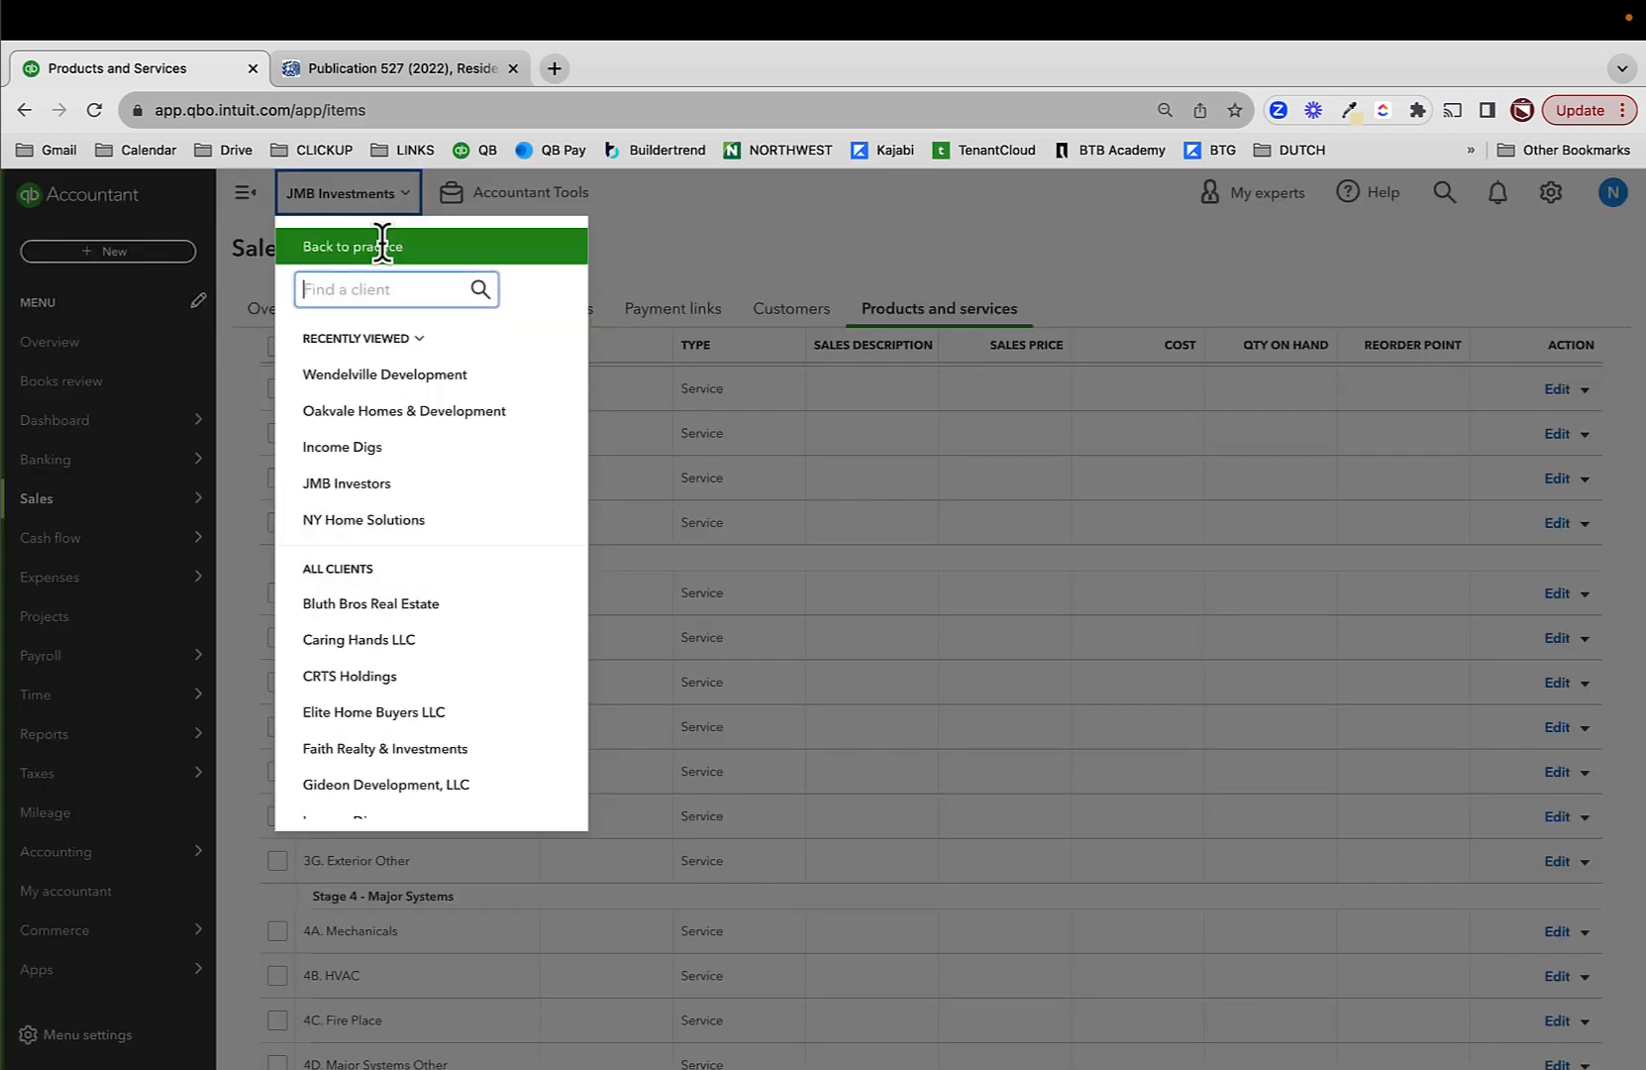
{"action": "left_click", "coordinate": [389, 383]}
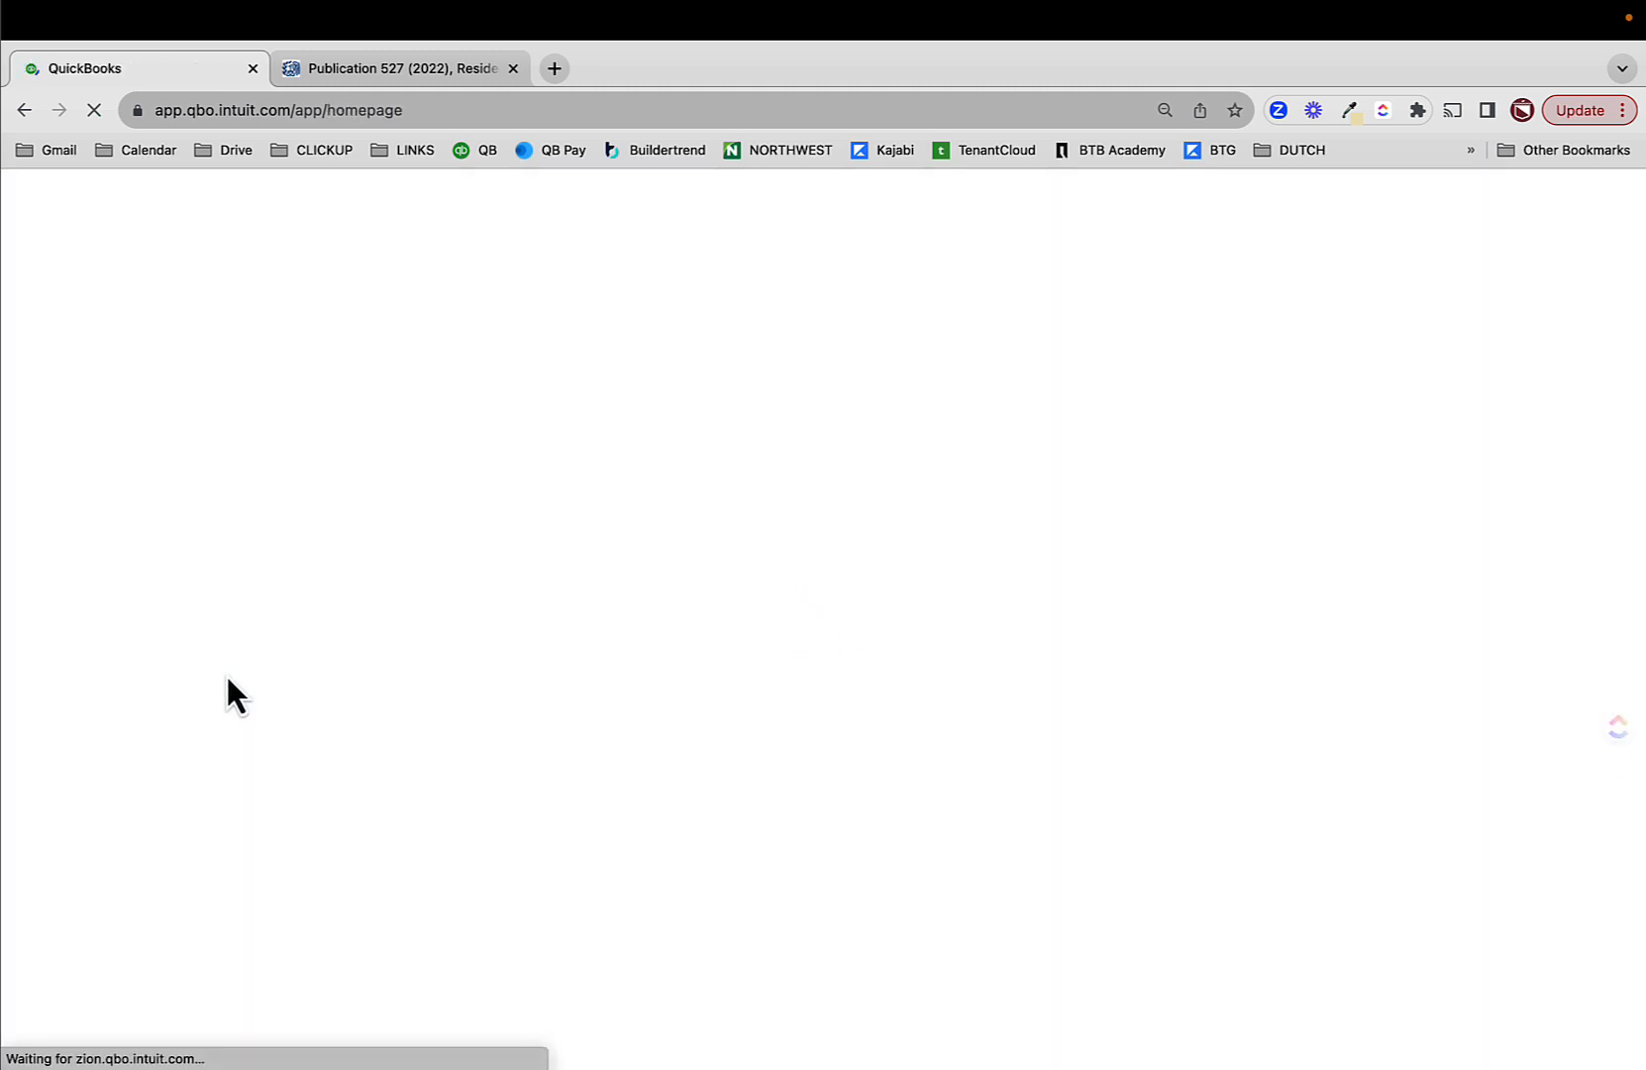
{"action": "mouse_move", "coordinate": [99, 709]}
{"action": "mouse_move", "coordinate": [87, 662]}
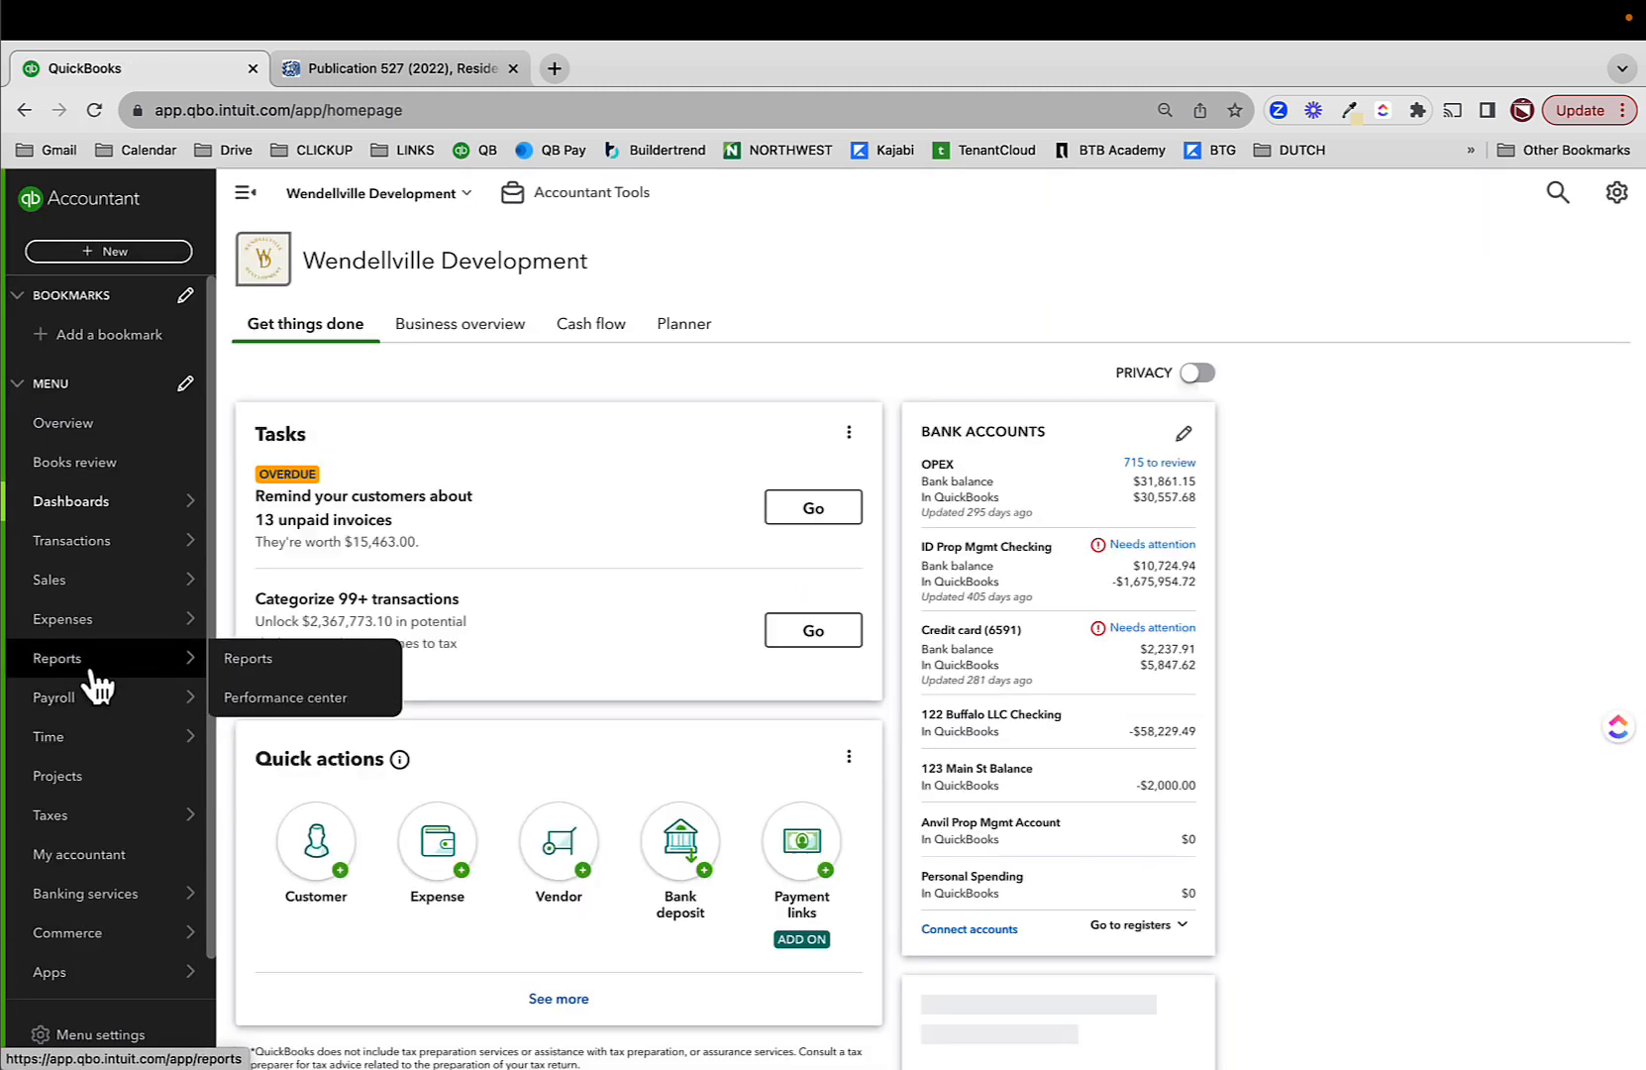
{"action": "left_click", "coordinate": [296, 666]}
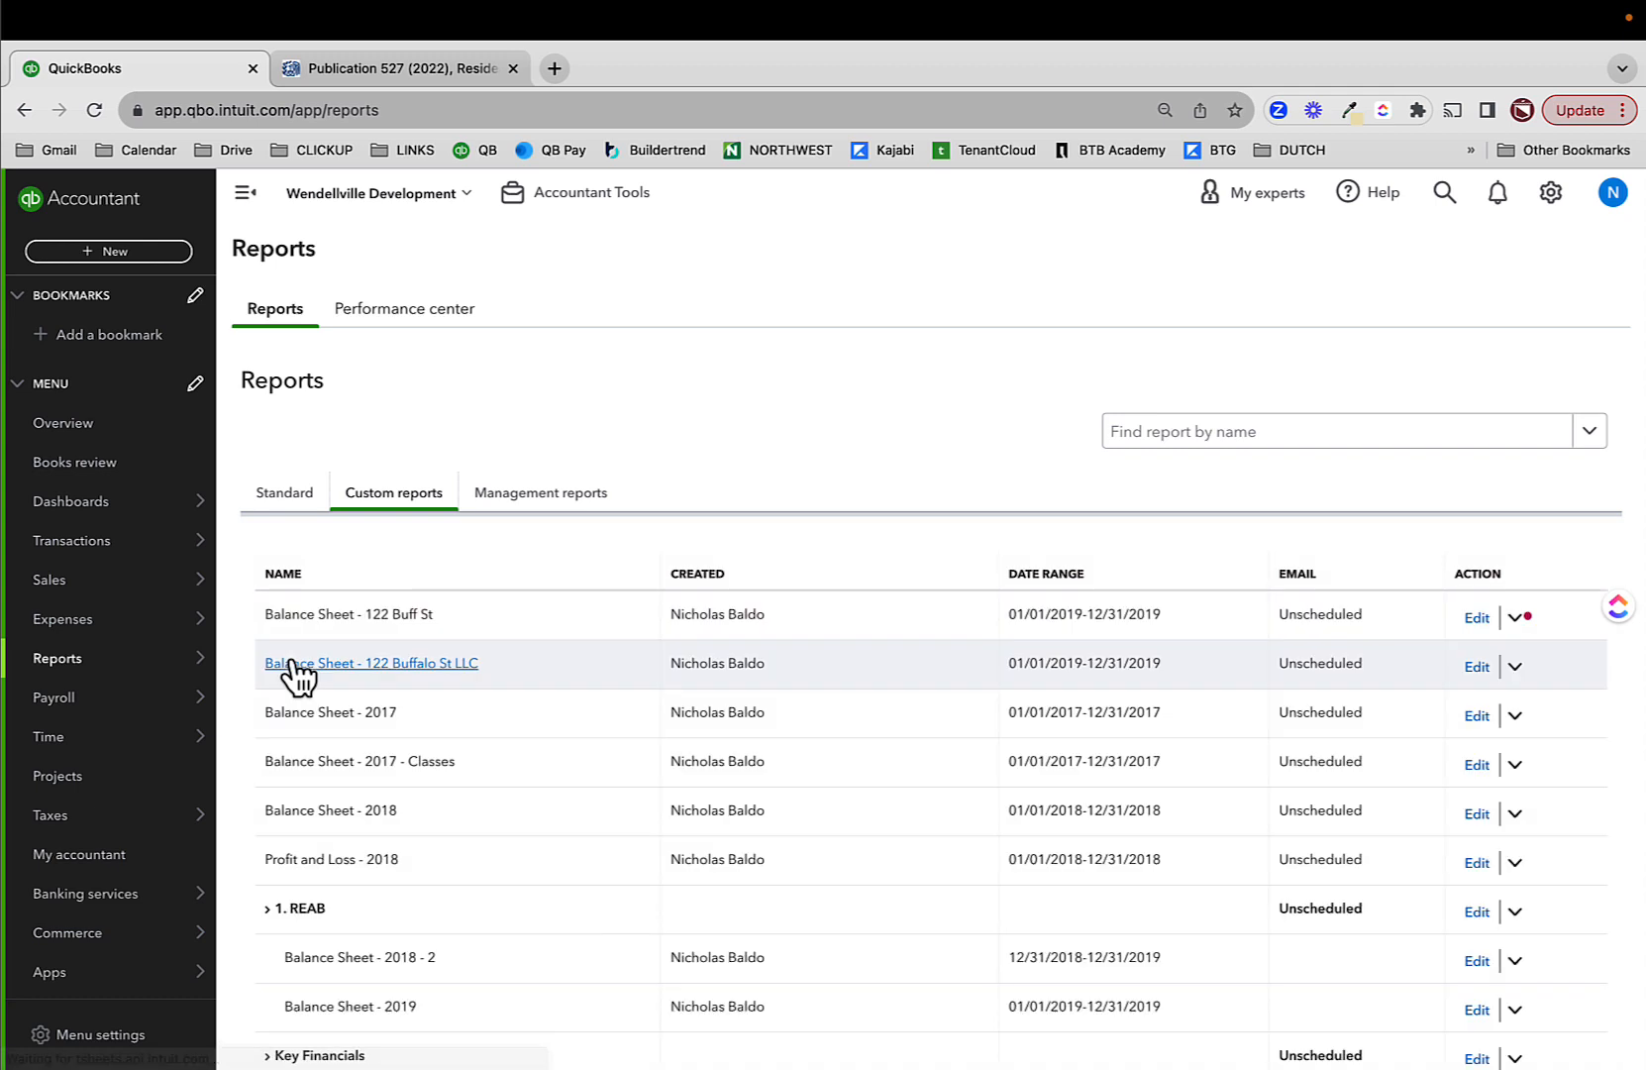
- Open the 65 Central Park - Renovation project and drill into its 3. Rehab Costs transactions
{"action": "left_click", "coordinate": [63, 780]}
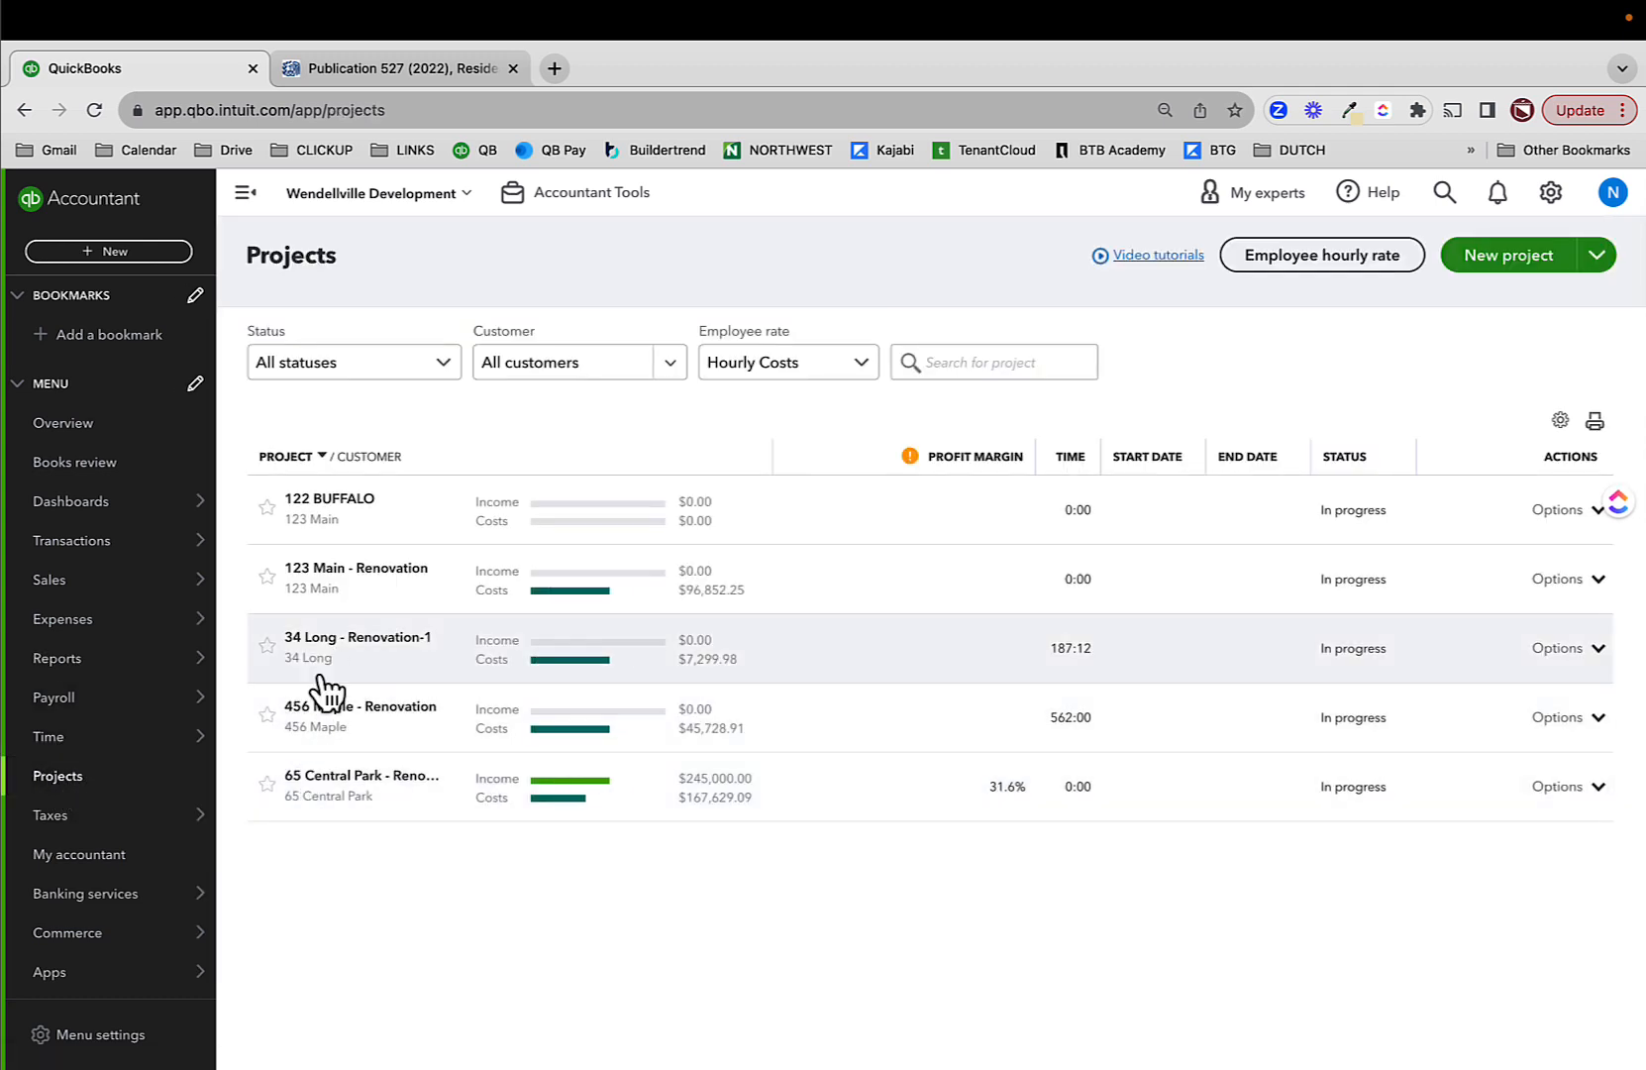
{"action": "left_click", "coordinate": [341, 779]}
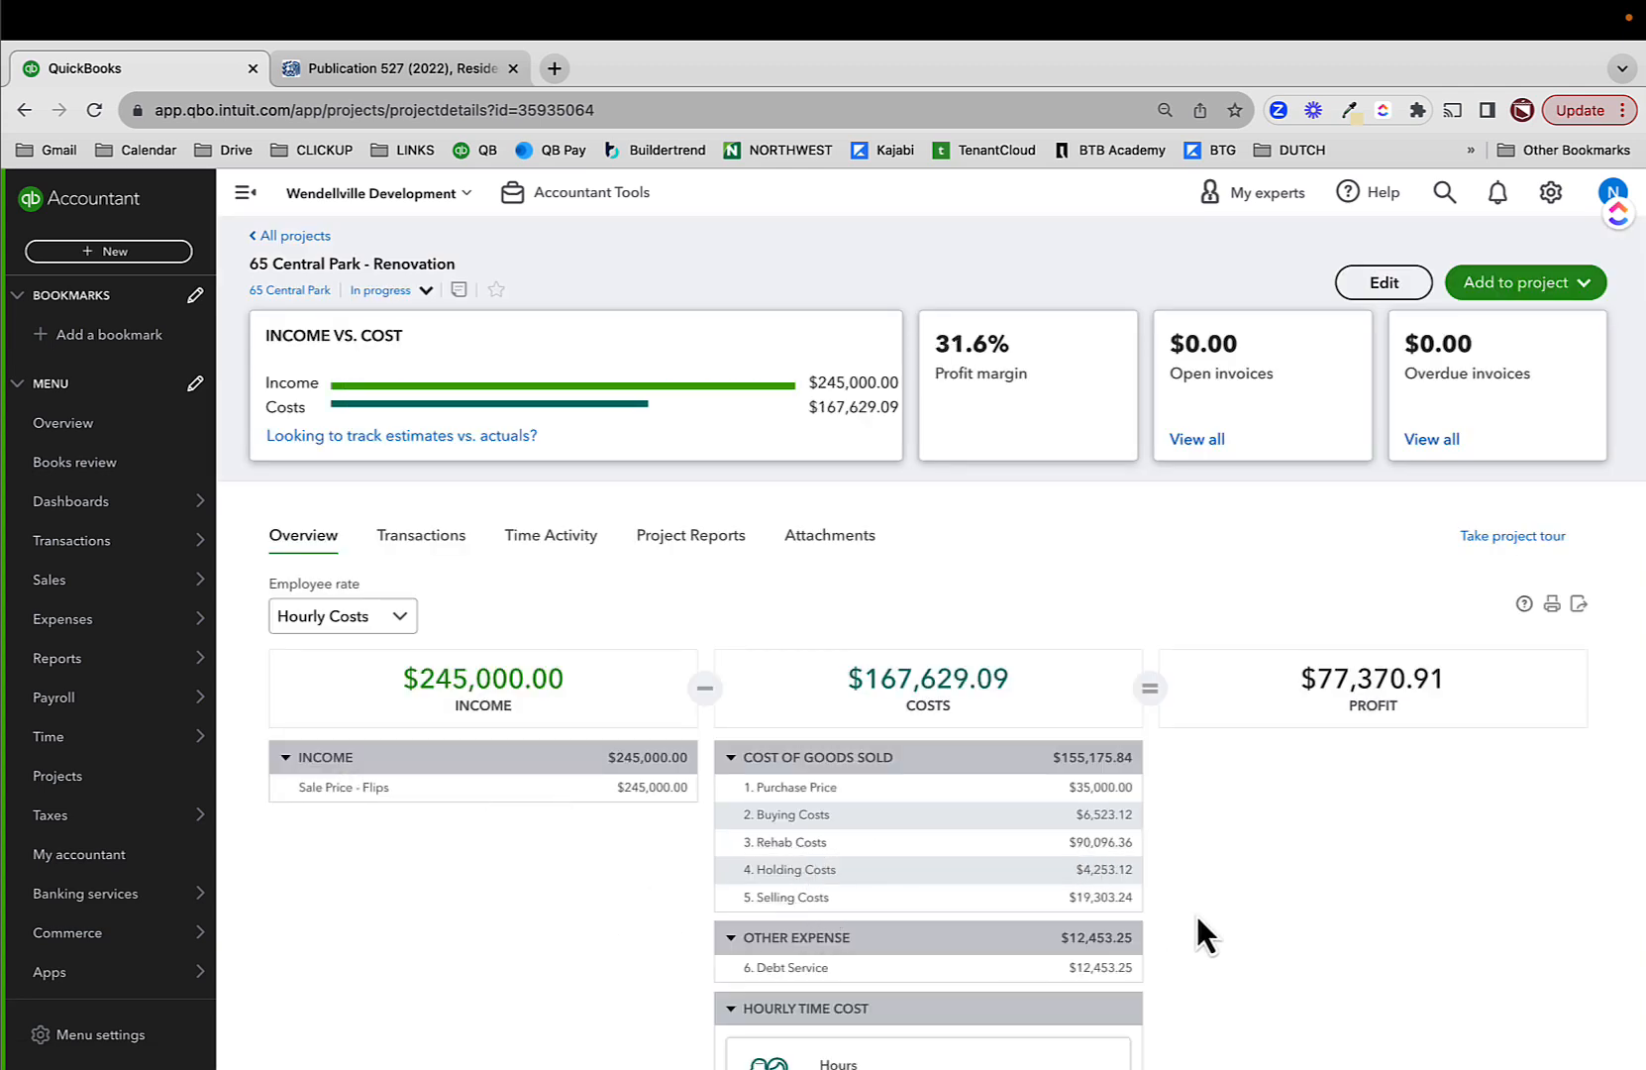
{"action": "left_click", "coordinate": [1113, 843]}
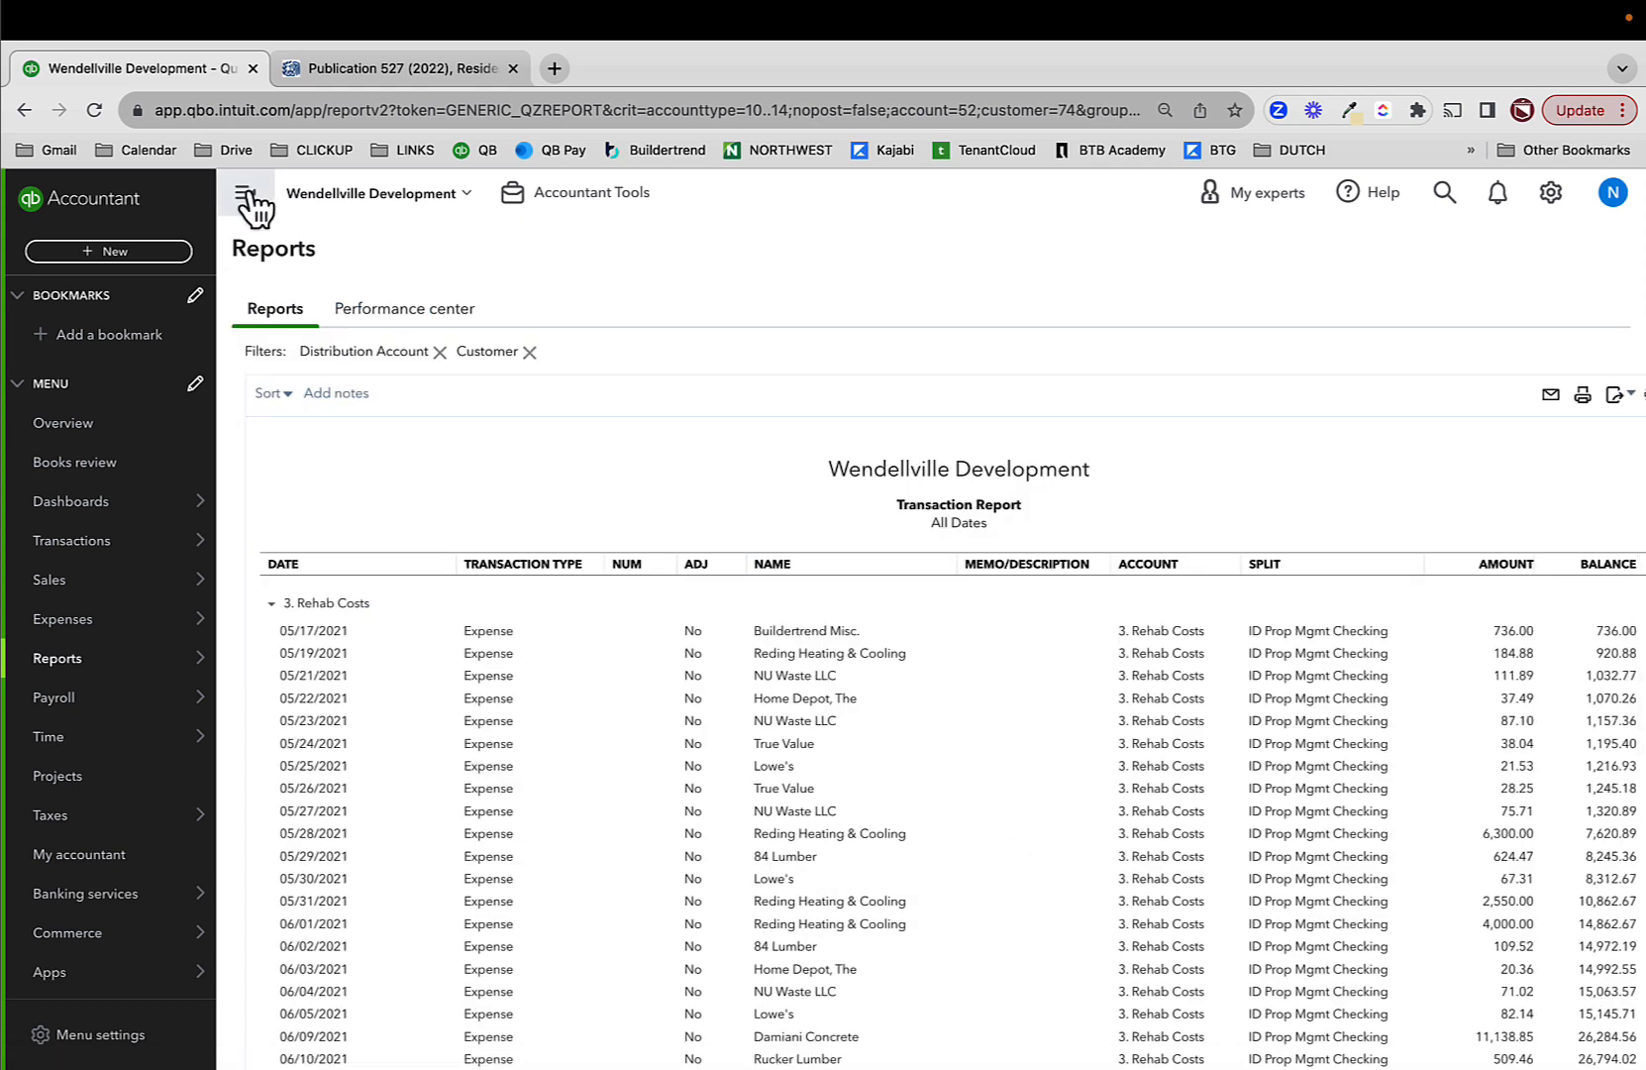
- Widen the report area and rerun the Rehab Costs transaction report grouped by Product/Service
{"action": "left_click", "coordinate": [248, 198]}
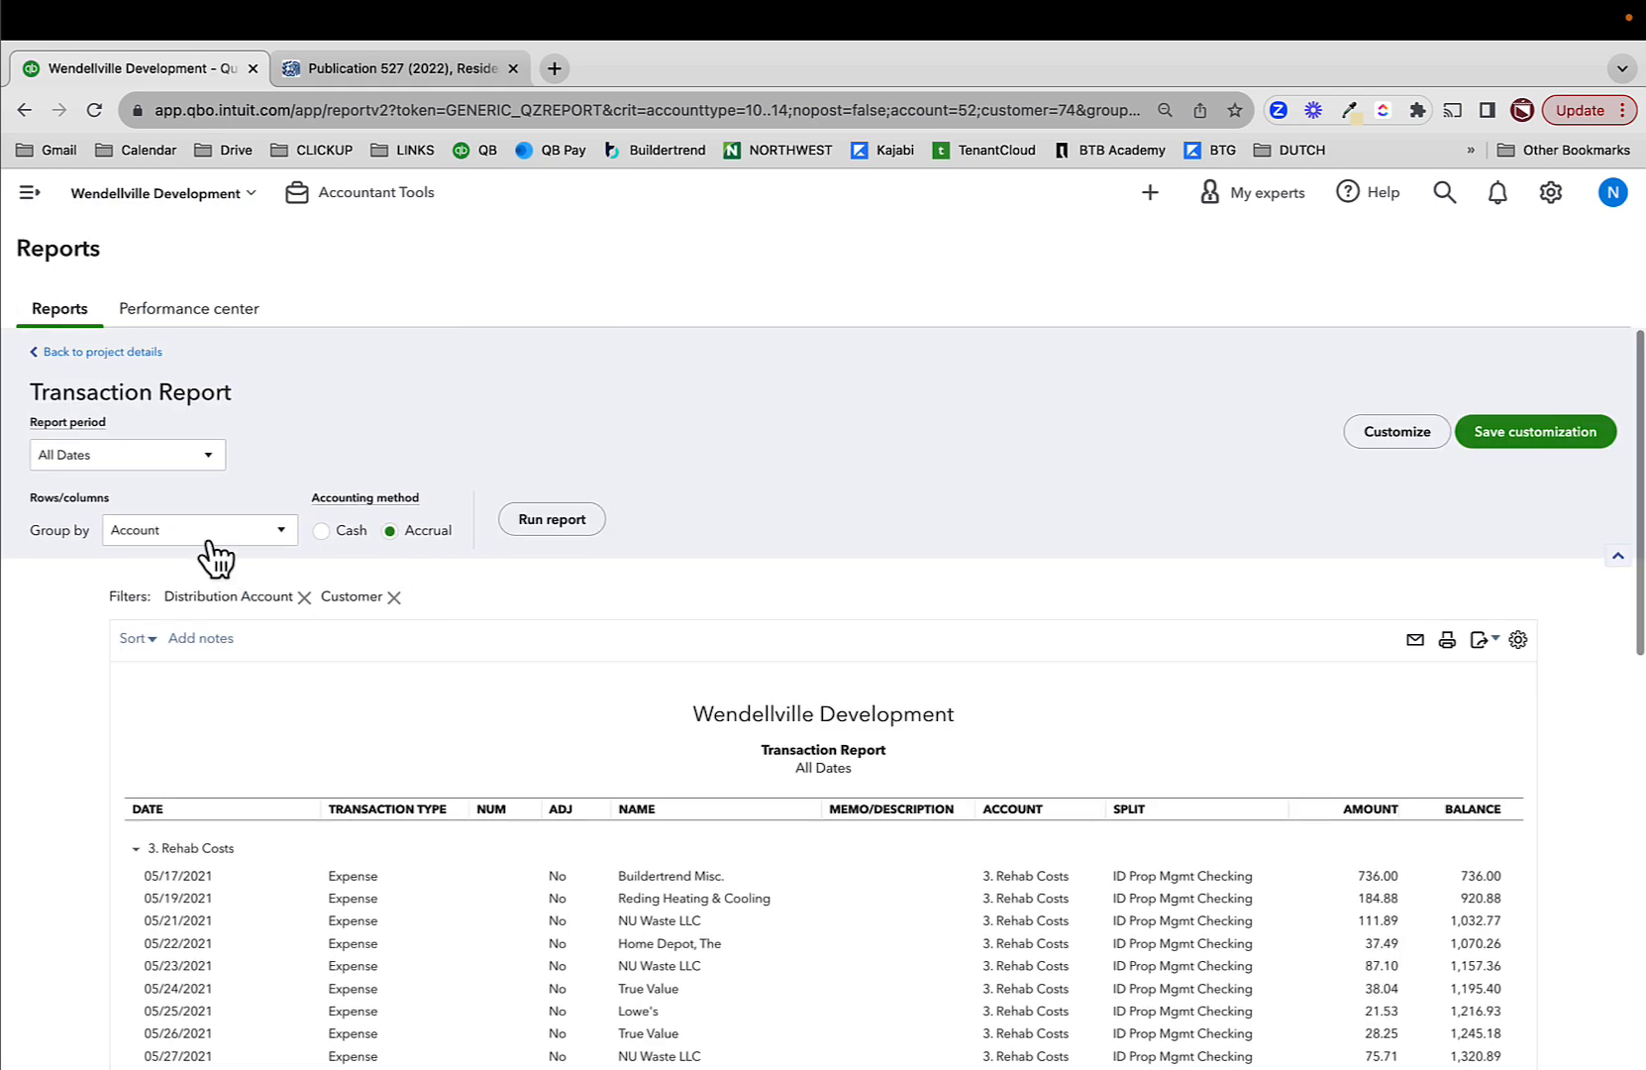
{"action": "left_click", "coordinate": [209, 541]}
{"action": "left_click", "coordinate": [155, 769]}
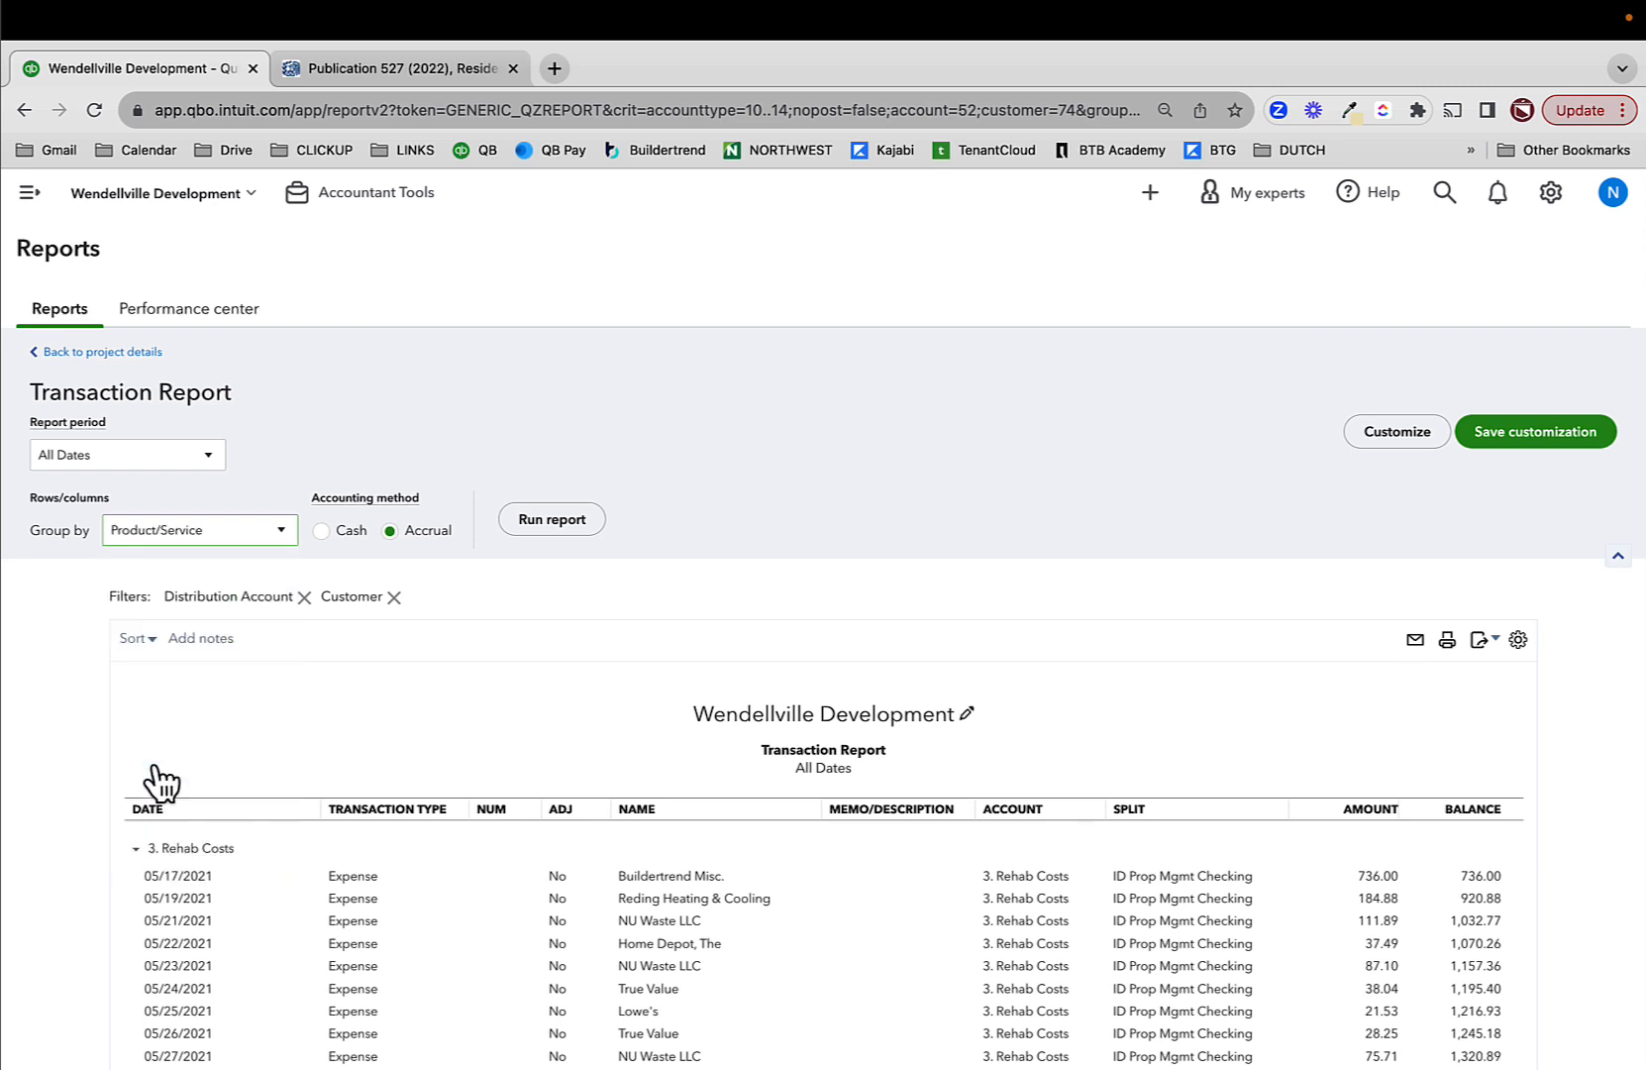
{"action": "left_click", "coordinate": [553, 525]}
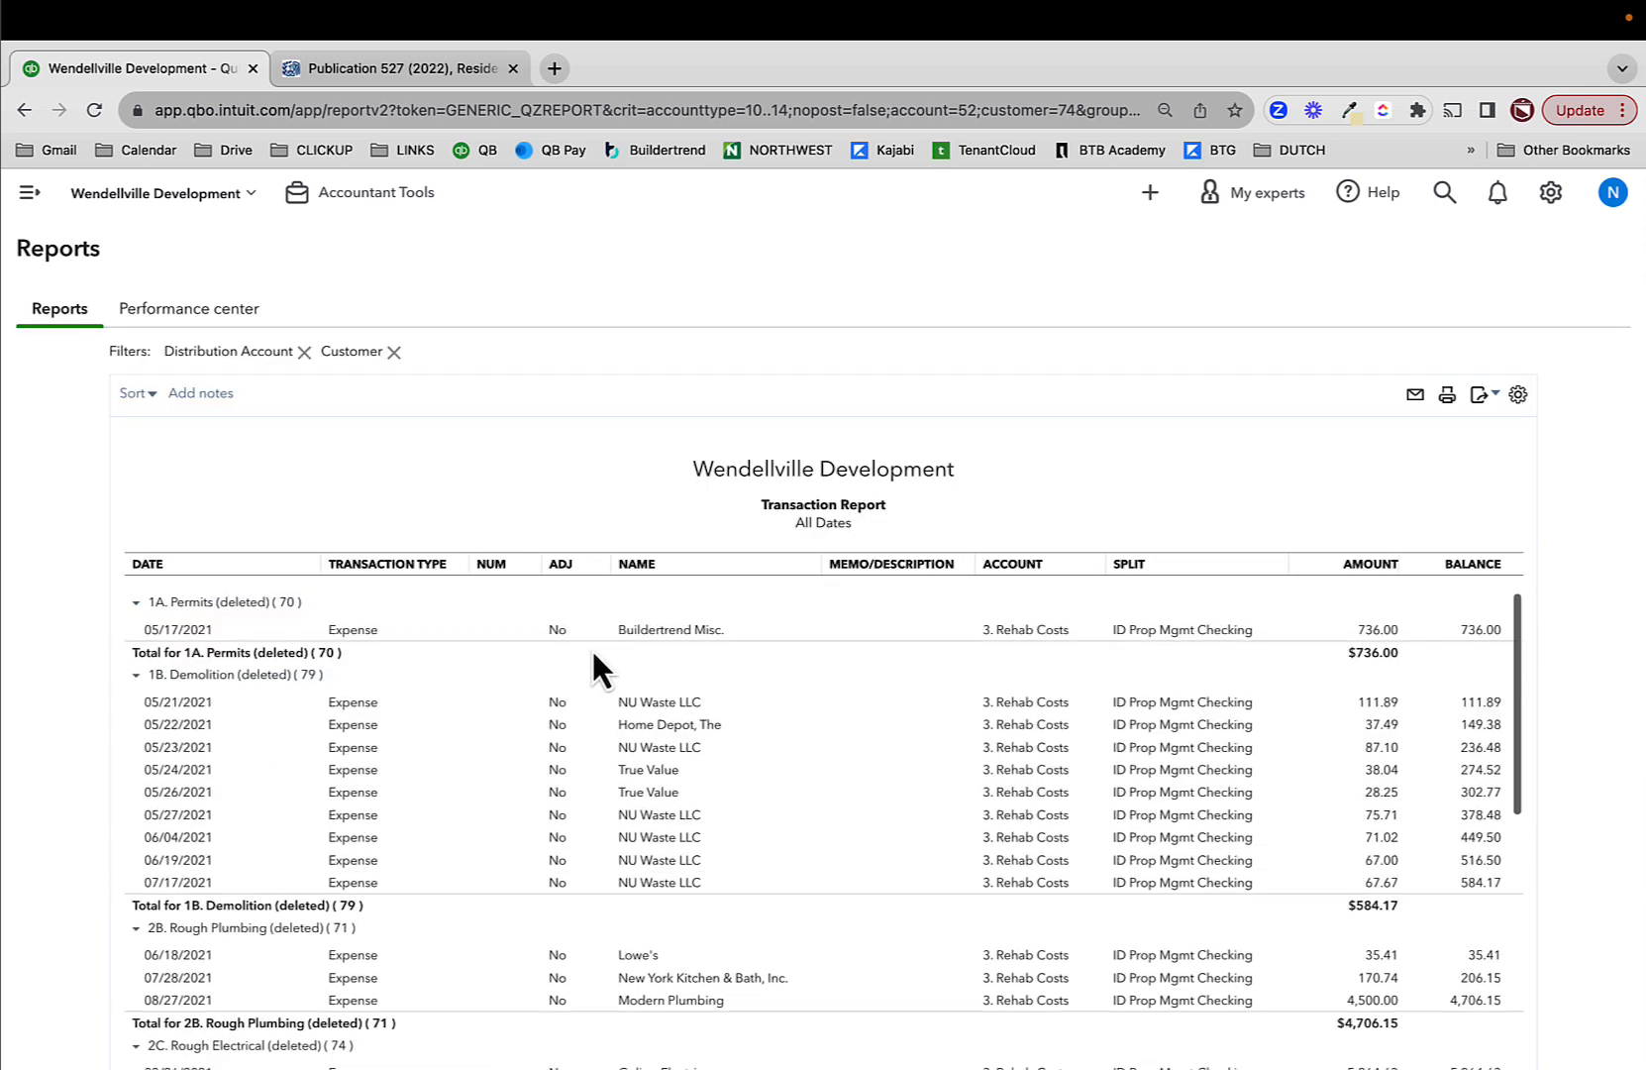
- Collapse the report groups from 1A. Permits through 3B. Siding & Exterior Paint to compare their totals
{"action": "left_click", "coordinate": [136, 603]}
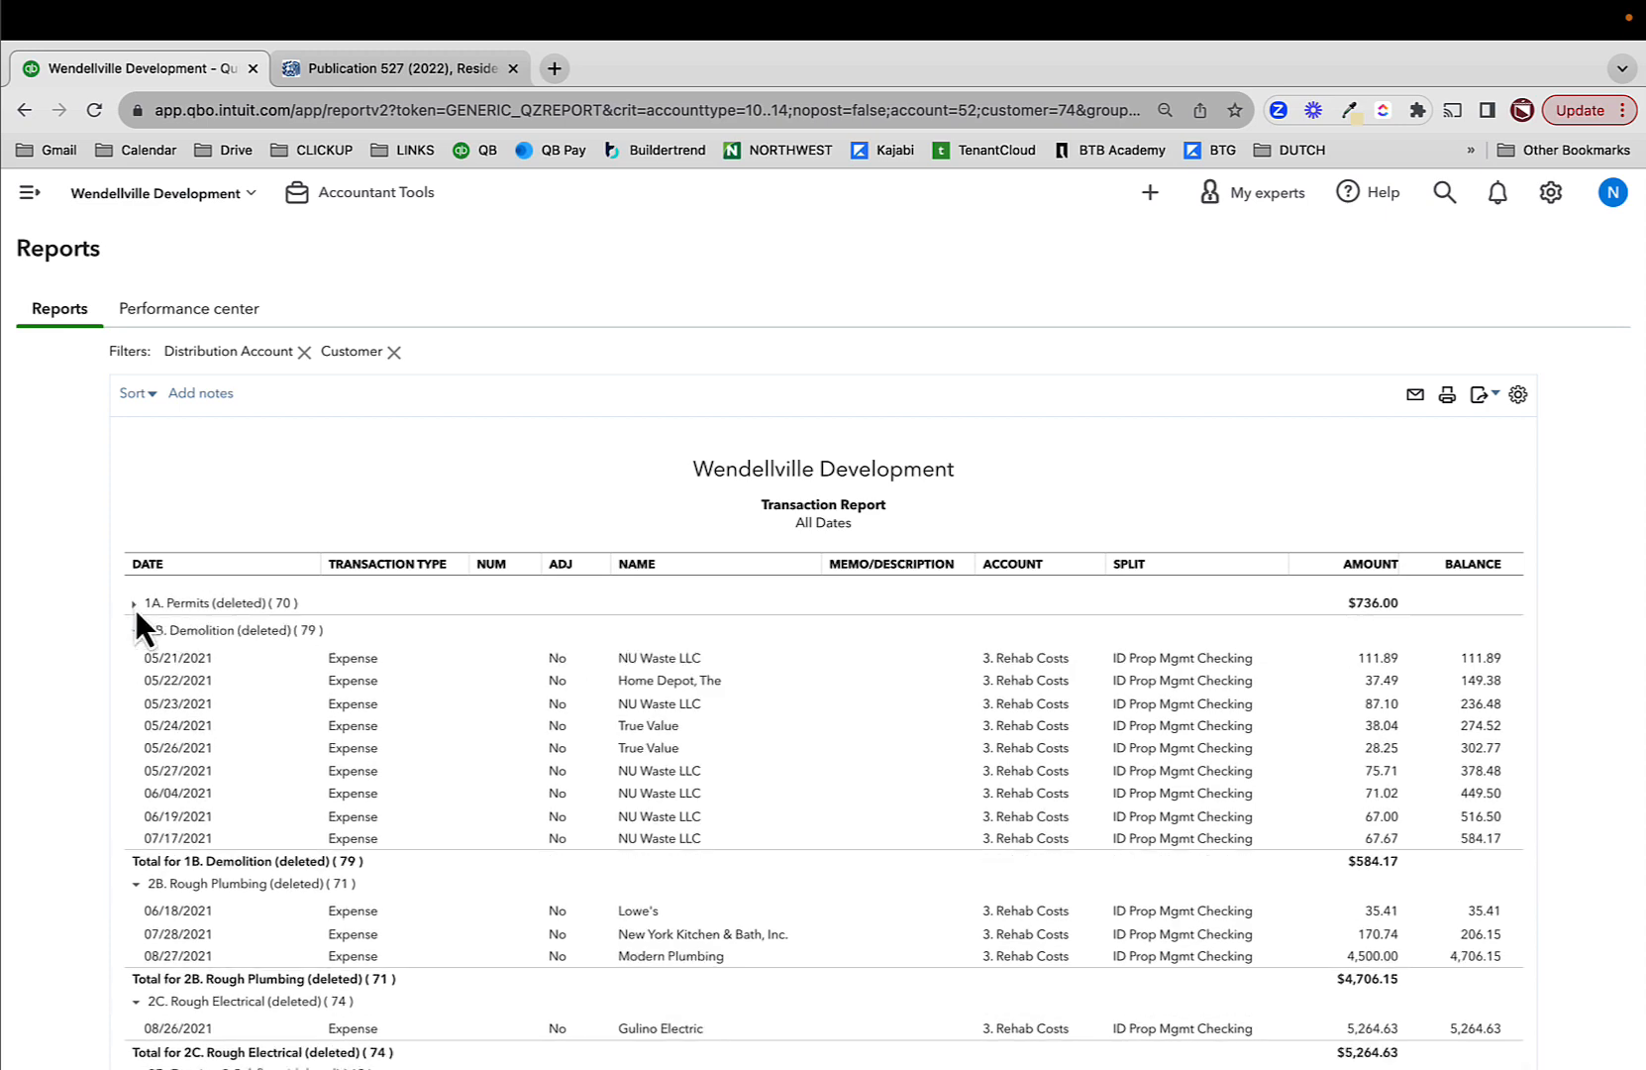
{"action": "left_click", "coordinate": [134, 631]}
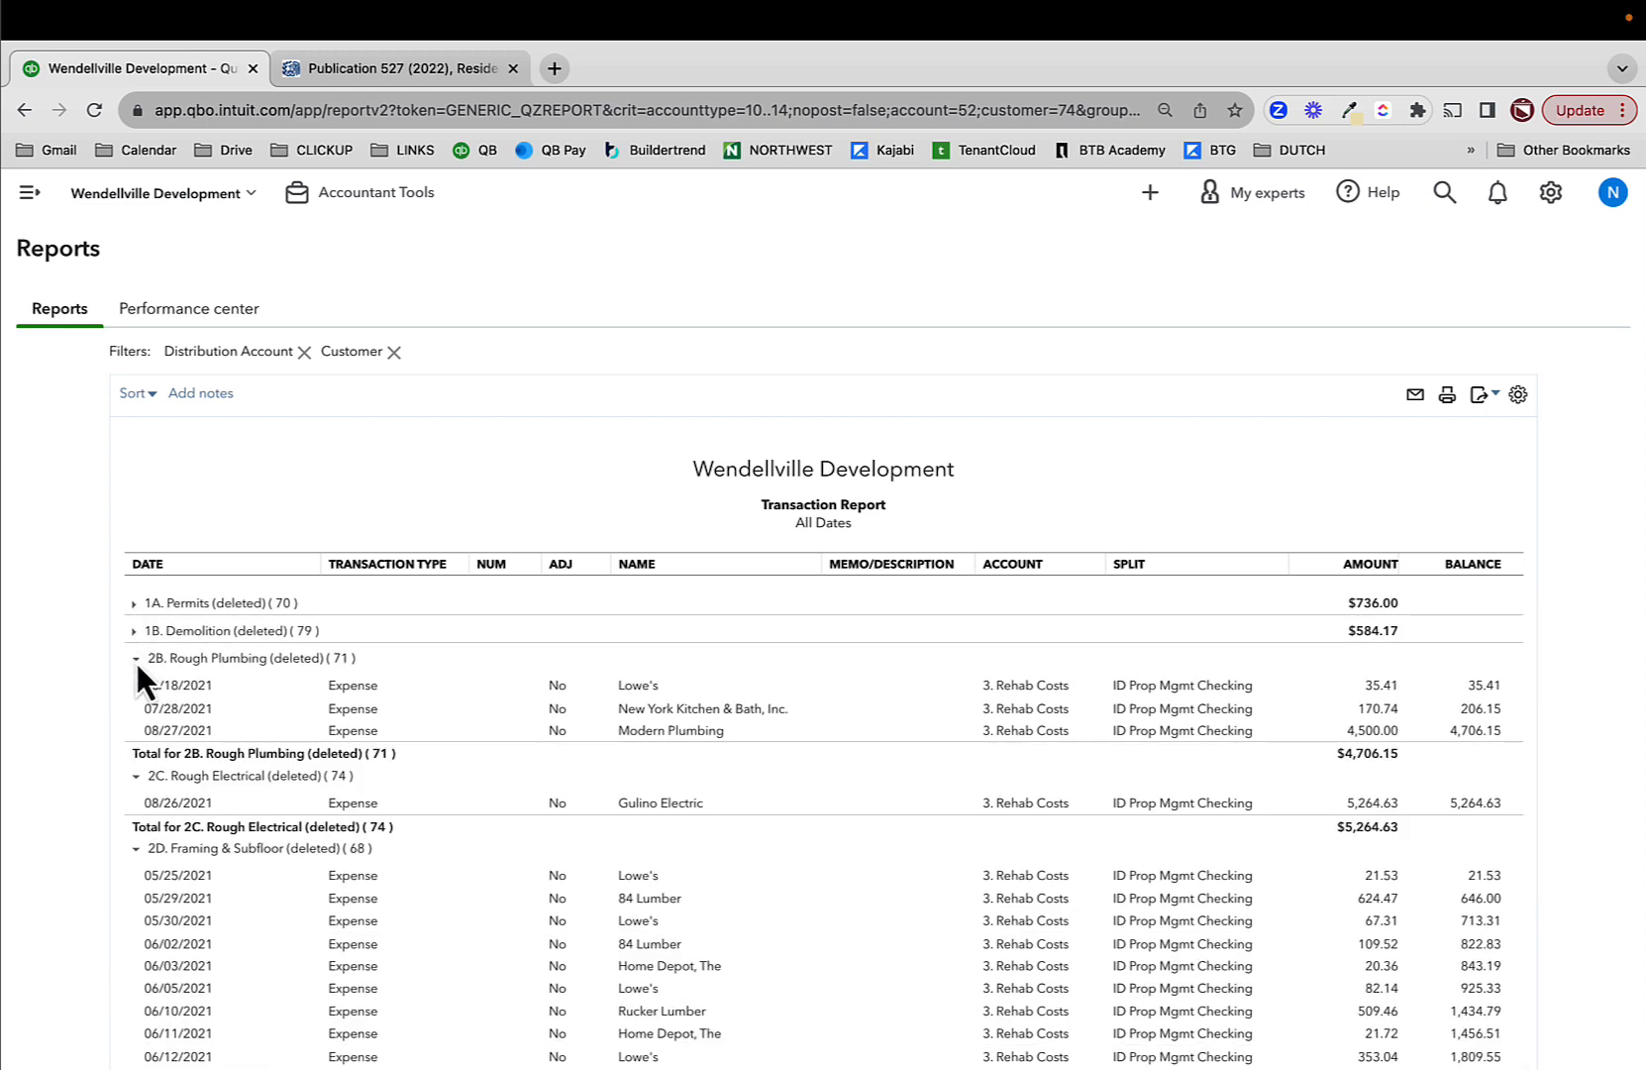
{"action": "left_click", "coordinate": [137, 661]}
{"action": "left_click", "coordinate": [133, 779]}
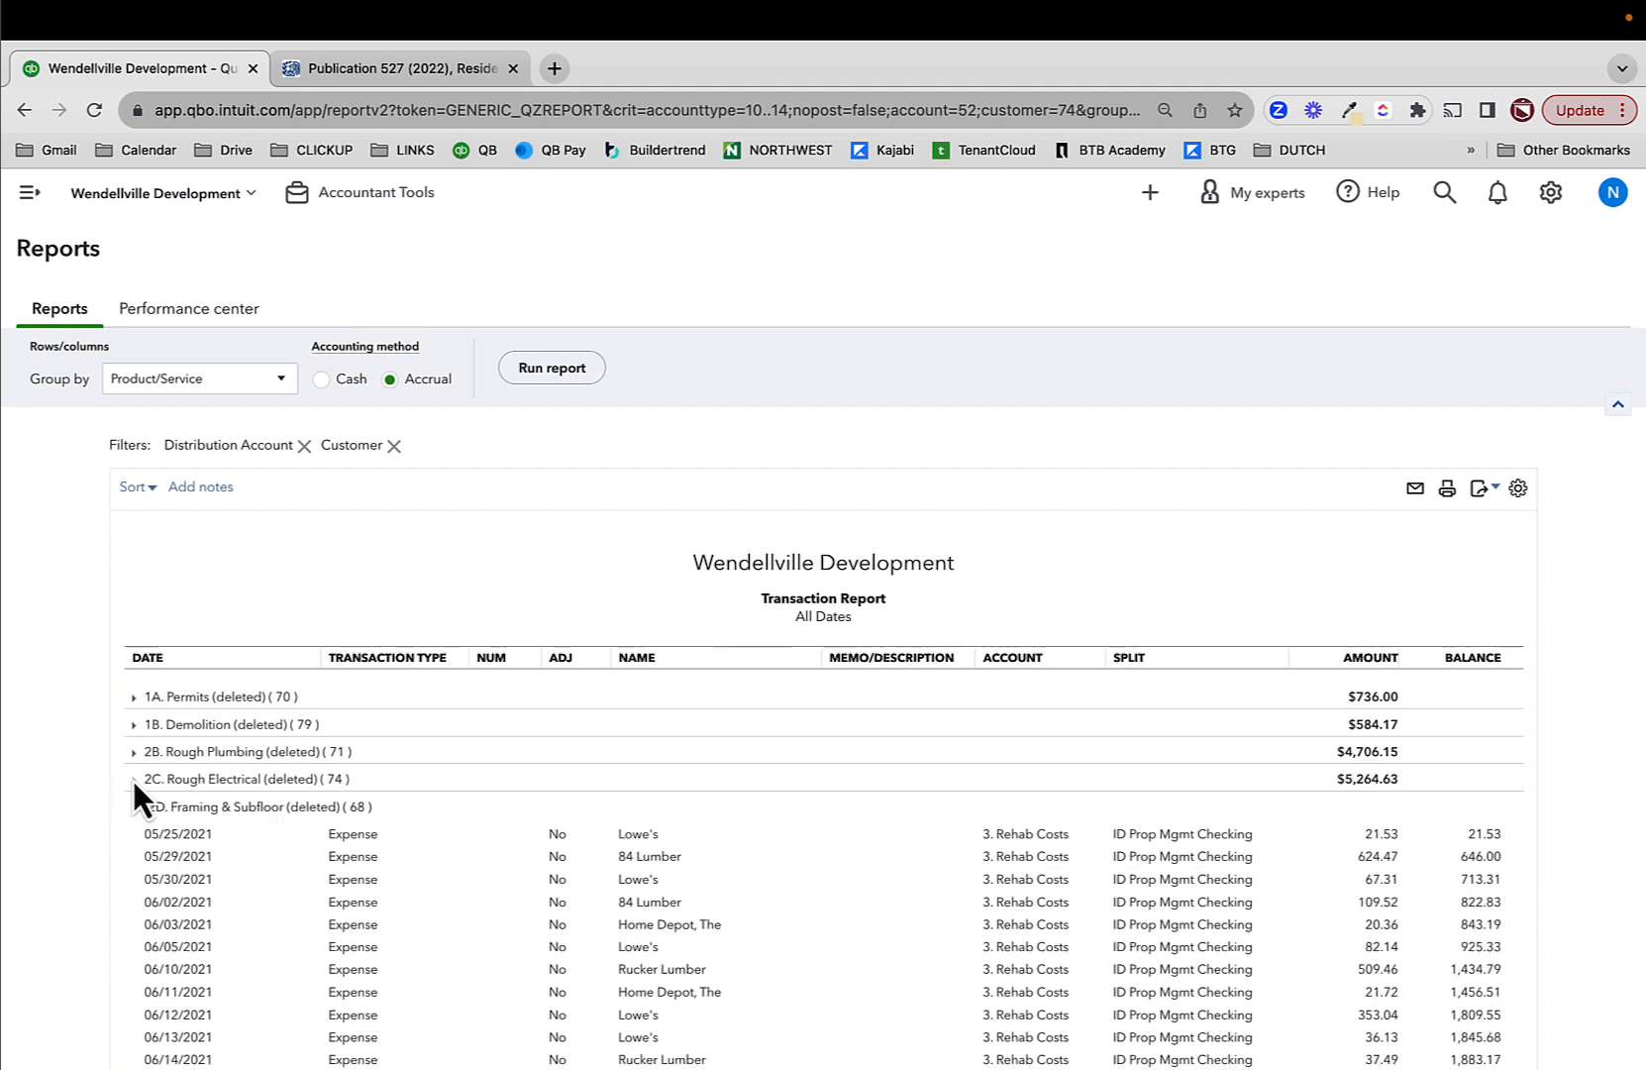
{"action": "left_click", "coordinate": [135, 807]}
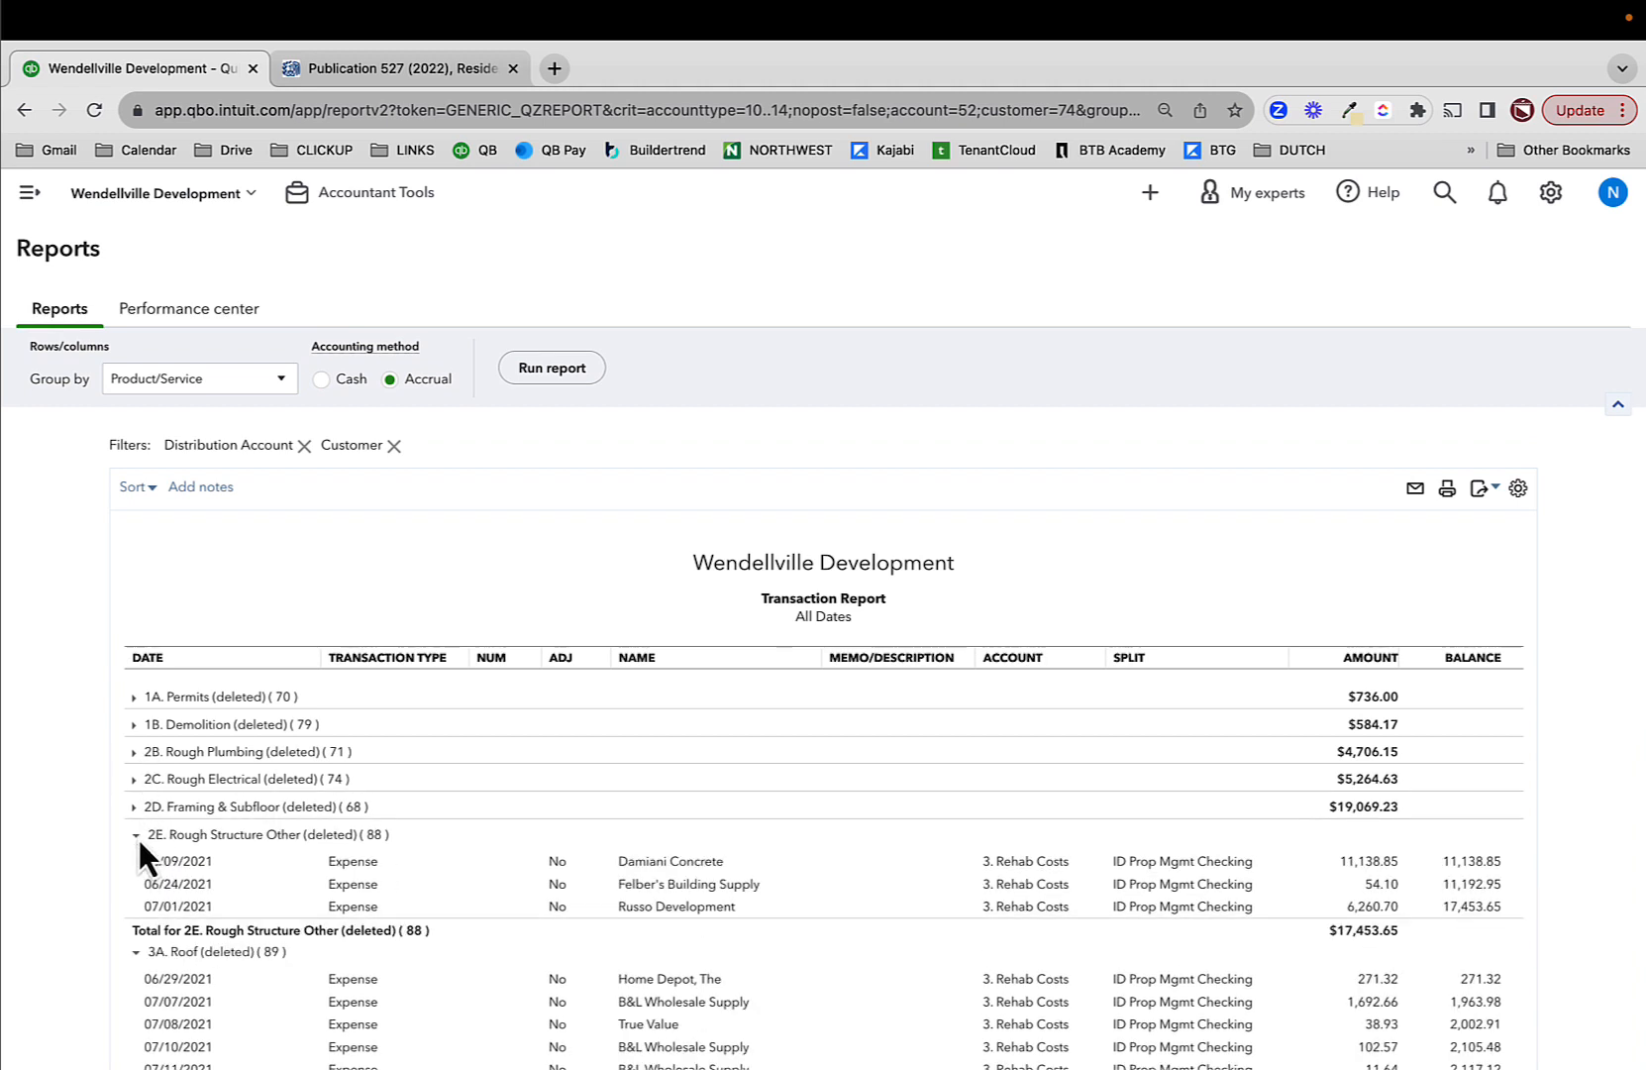
{"action": "left_click", "coordinate": [138, 835]}
{"action": "left_click", "coordinate": [135, 862]}
{"action": "scroll", "coordinate": [142, 867], "scroll_direction": "down", "scroll_amount": 2}
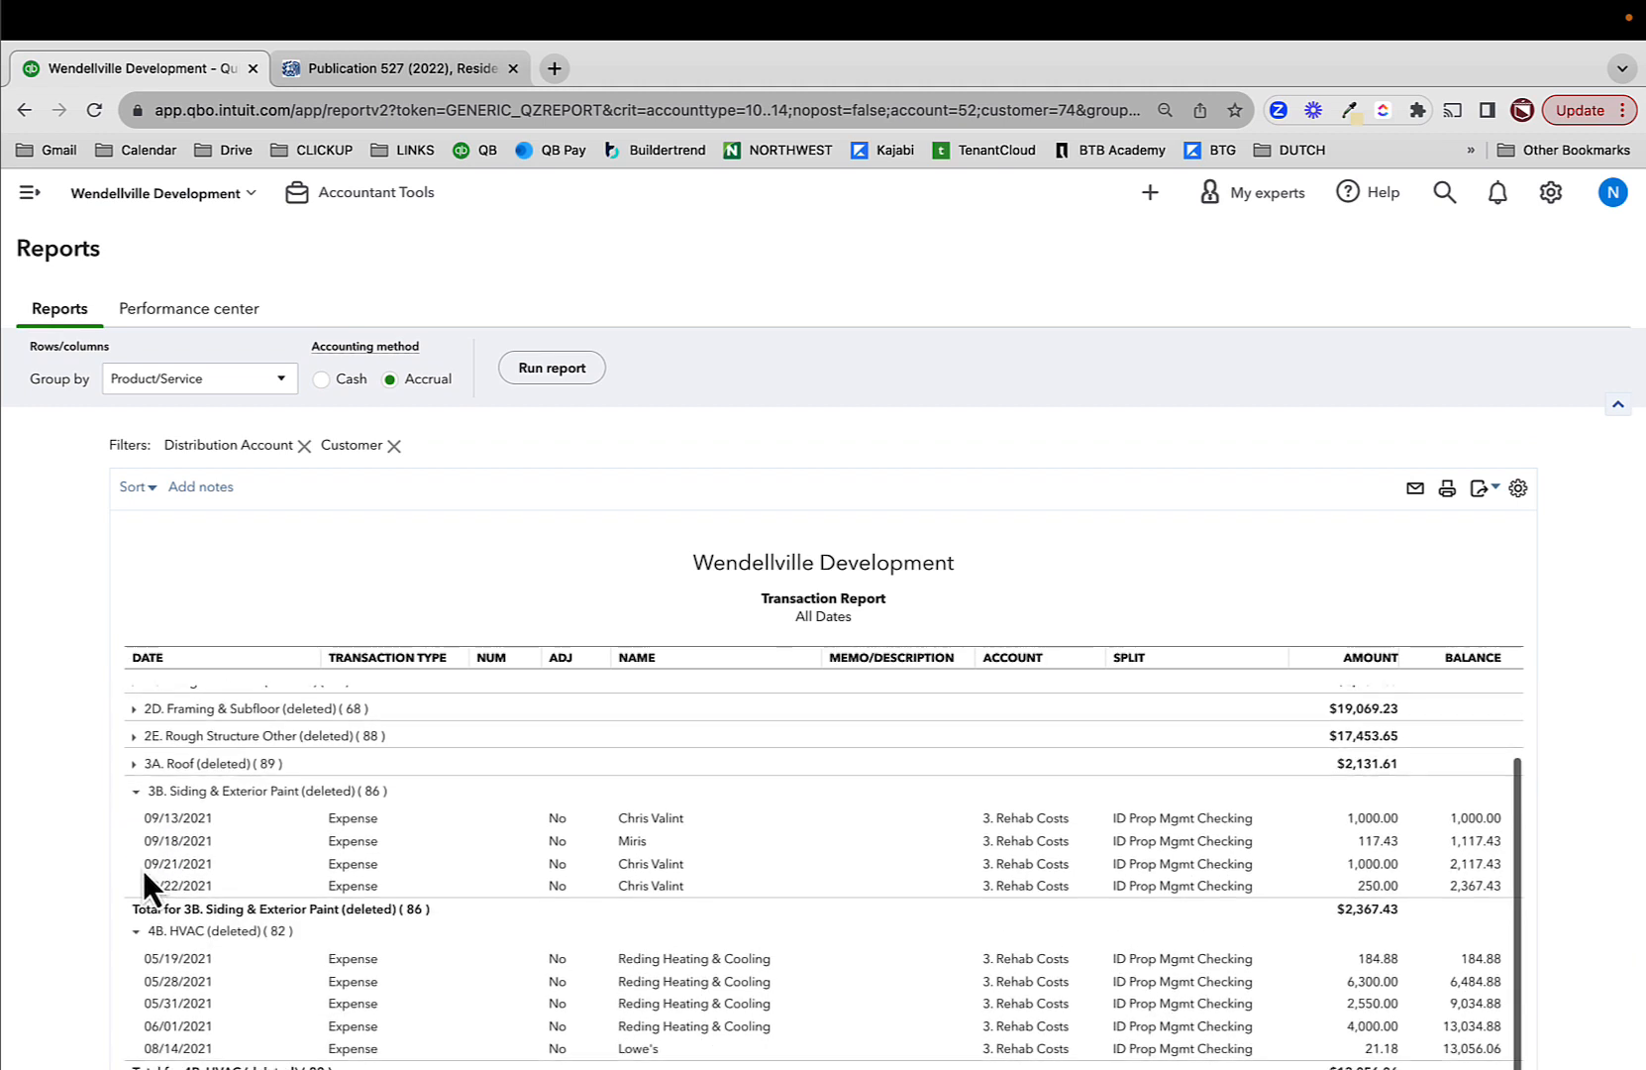
{"action": "left_click", "coordinate": [135, 794]}
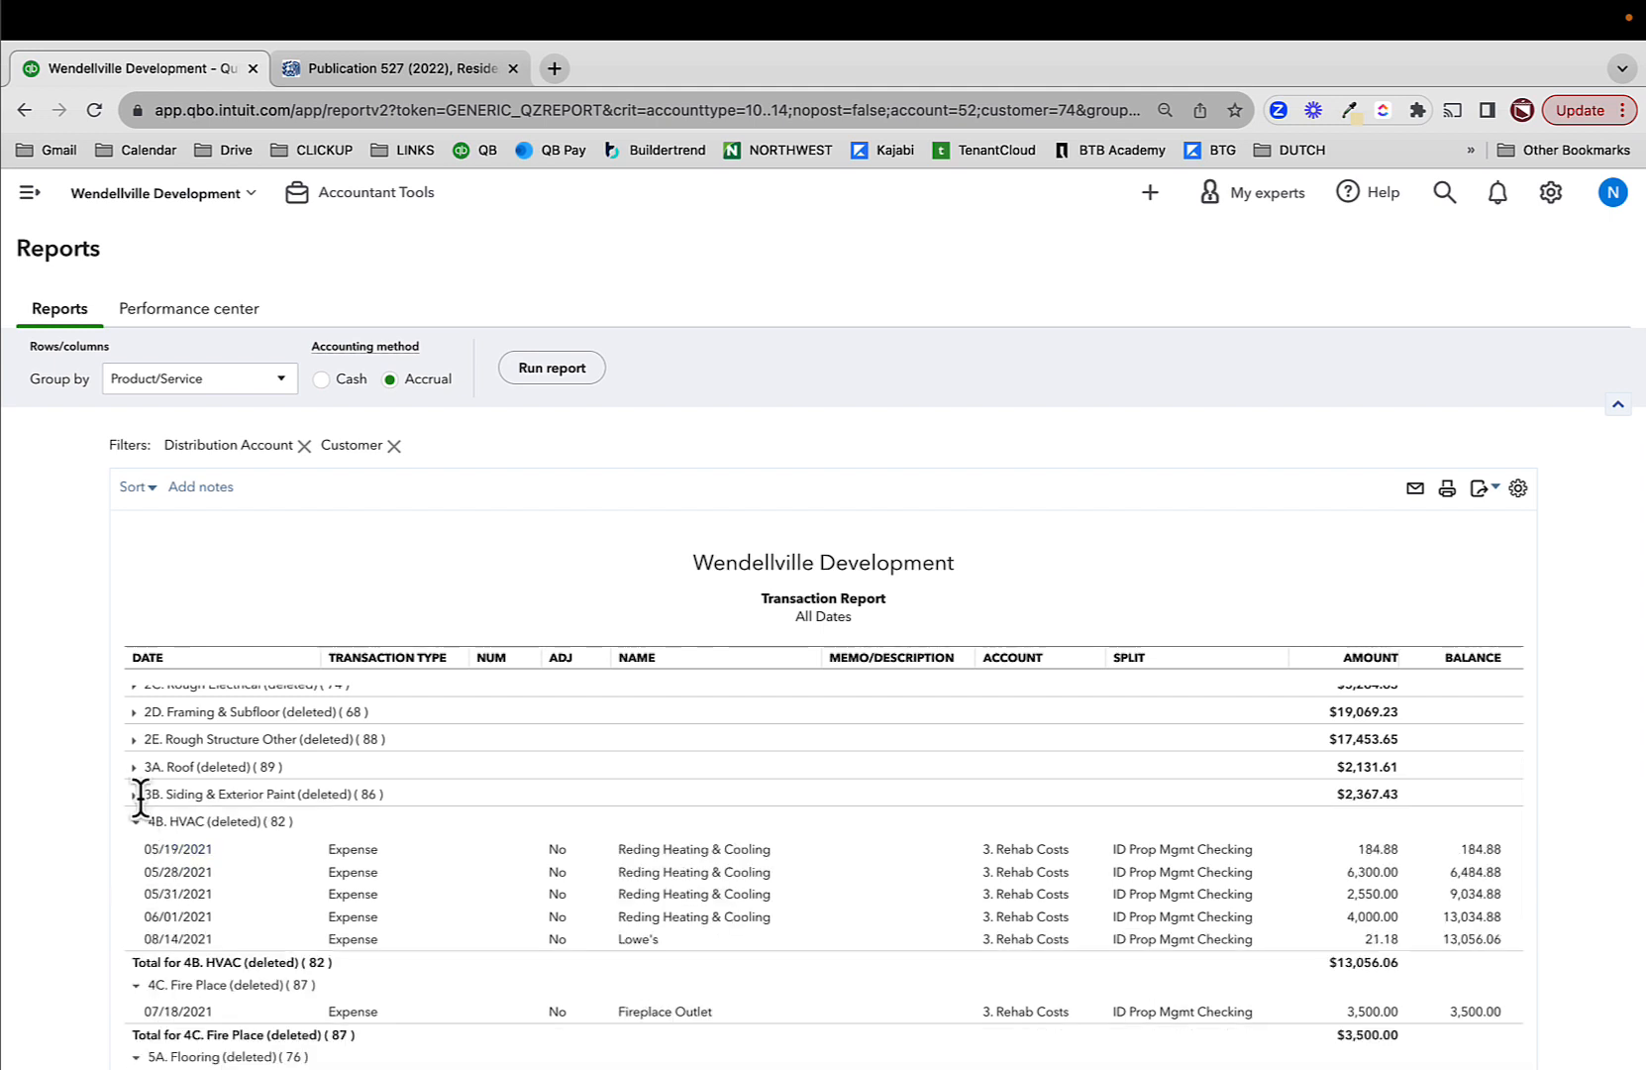
{"action": "scroll", "coordinate": [500, 886], "scroll_direction": "up", "scroll_amount": 2}
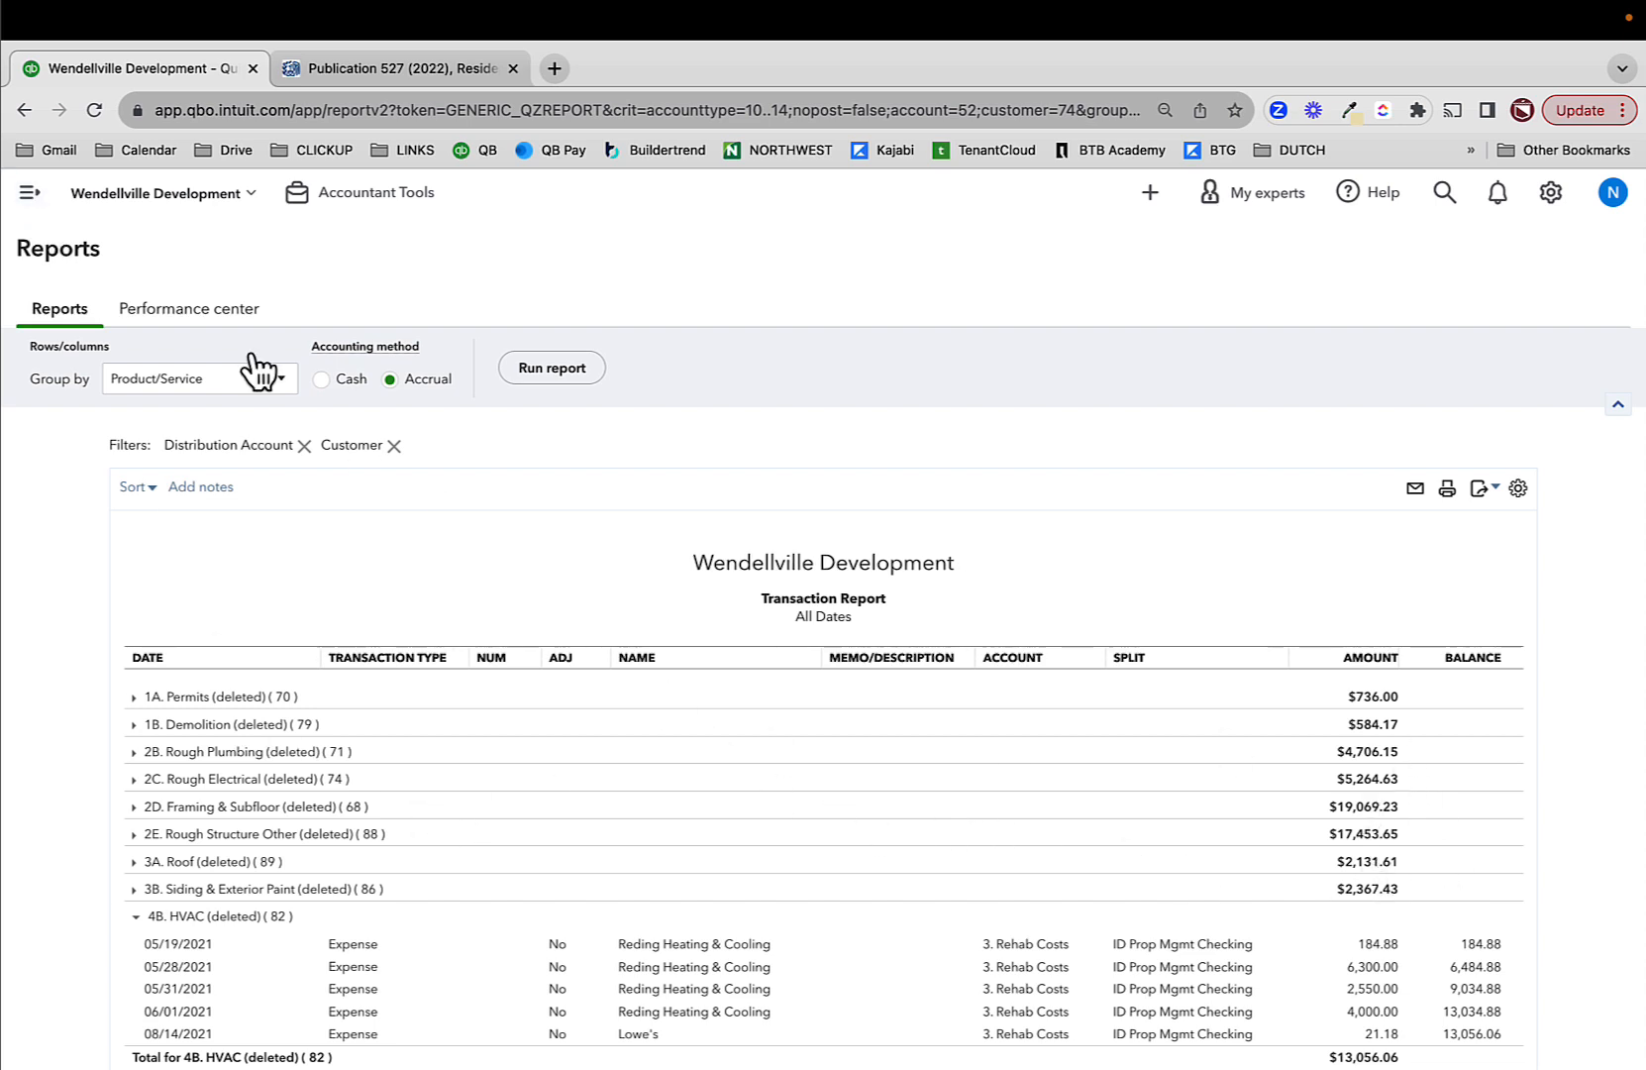
- Switch back to the JMB Investments company and review the real estate assets on the custom Balance Sheet - 2018 report
{"action": "left_click", "coordinate": [161, 205]}
{"action": "left_click", "coordinate": [159, 485]}
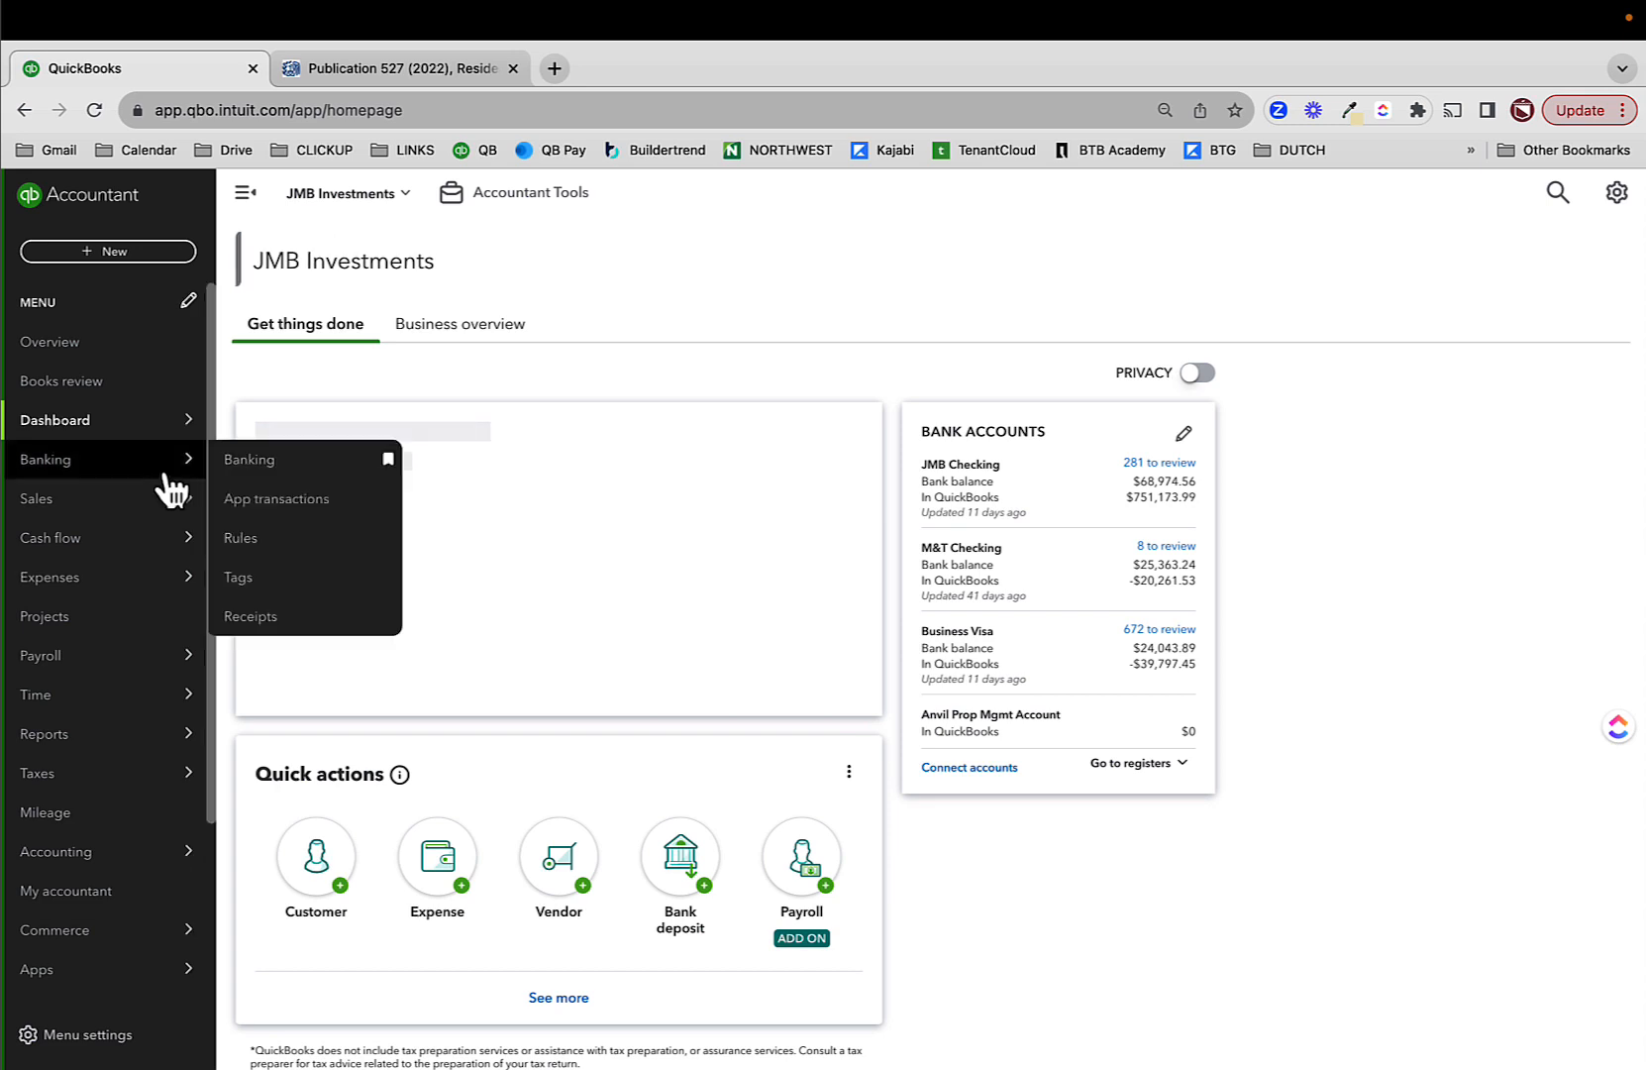
{"action": "mouse_move", "coordinate": [61, 741]}
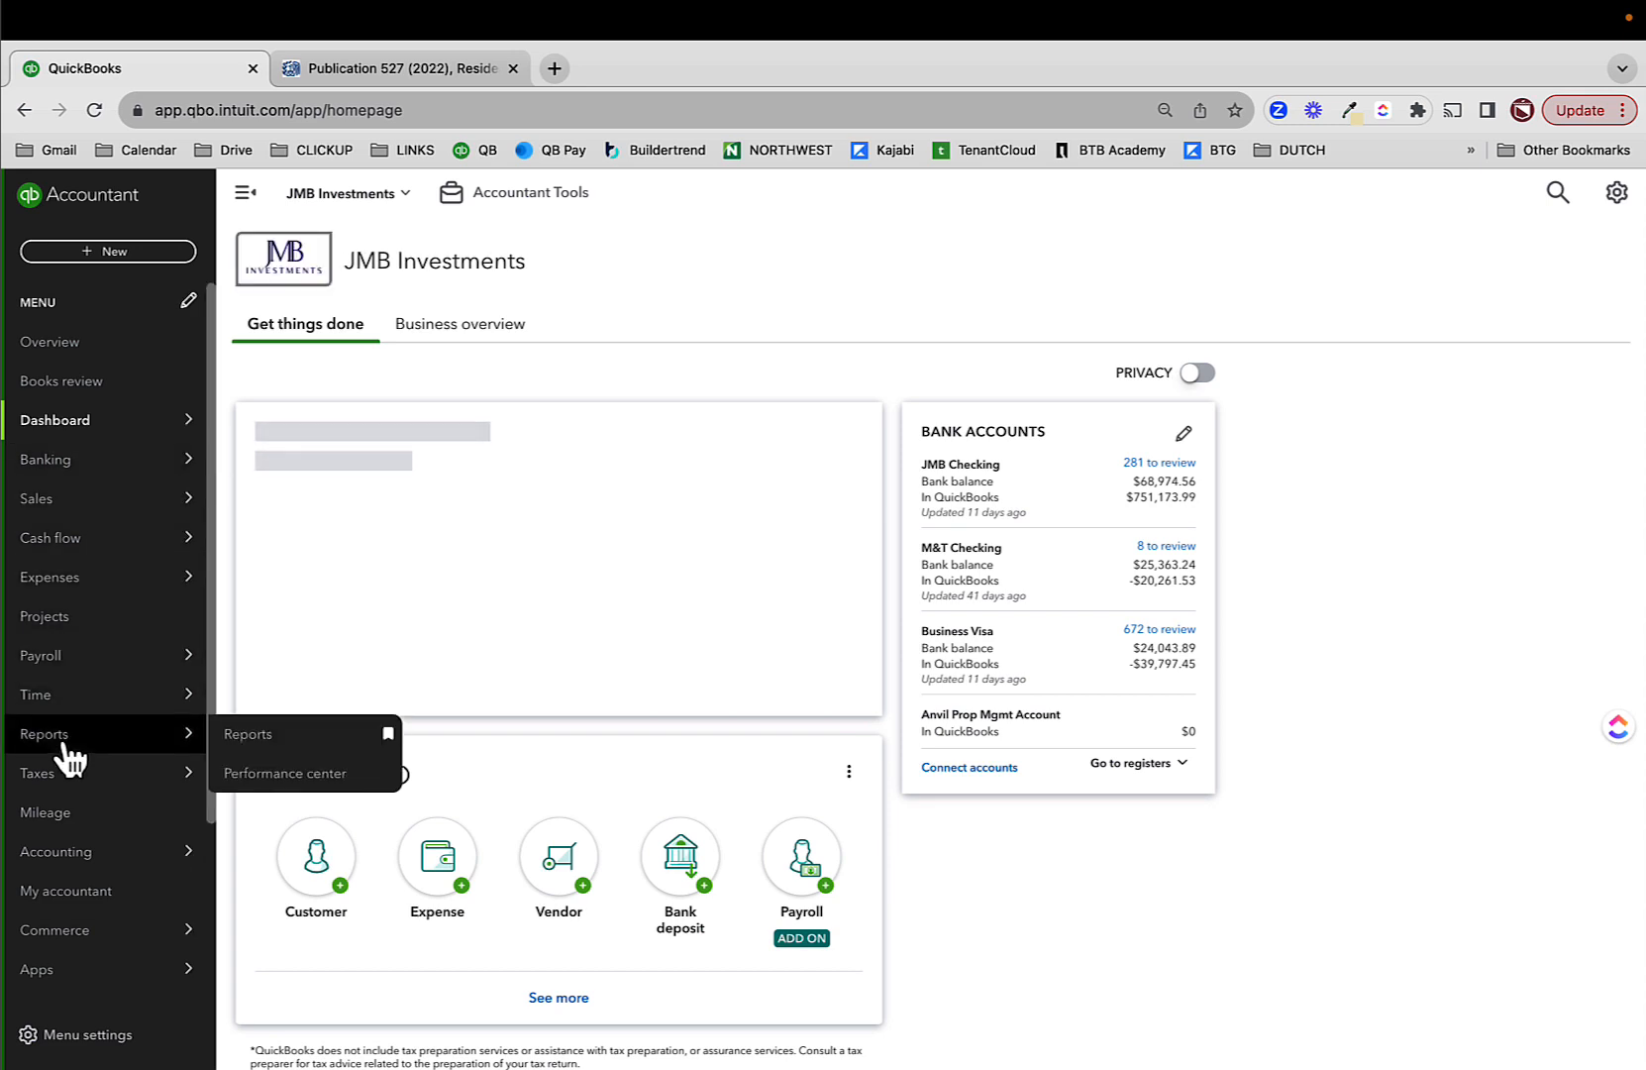
{"action": "left_click", "coordinate": [269, 745]}
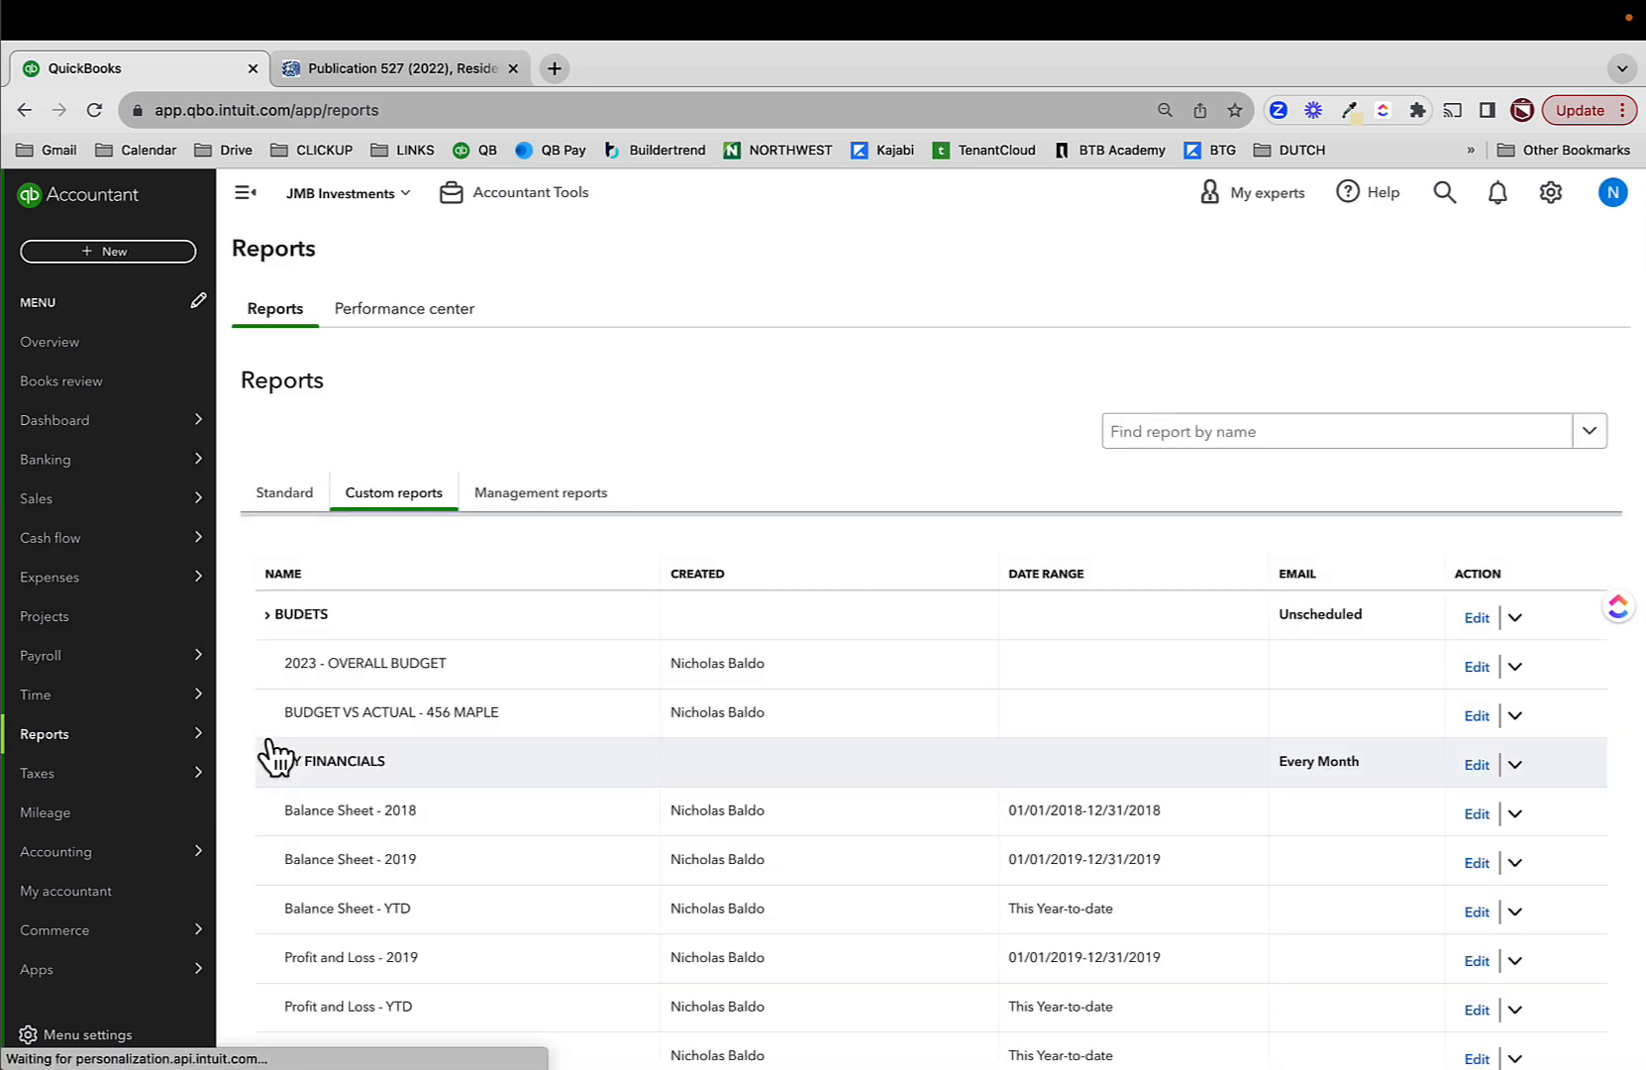
{"action": "left_click", "coordinate": [333, 811]}
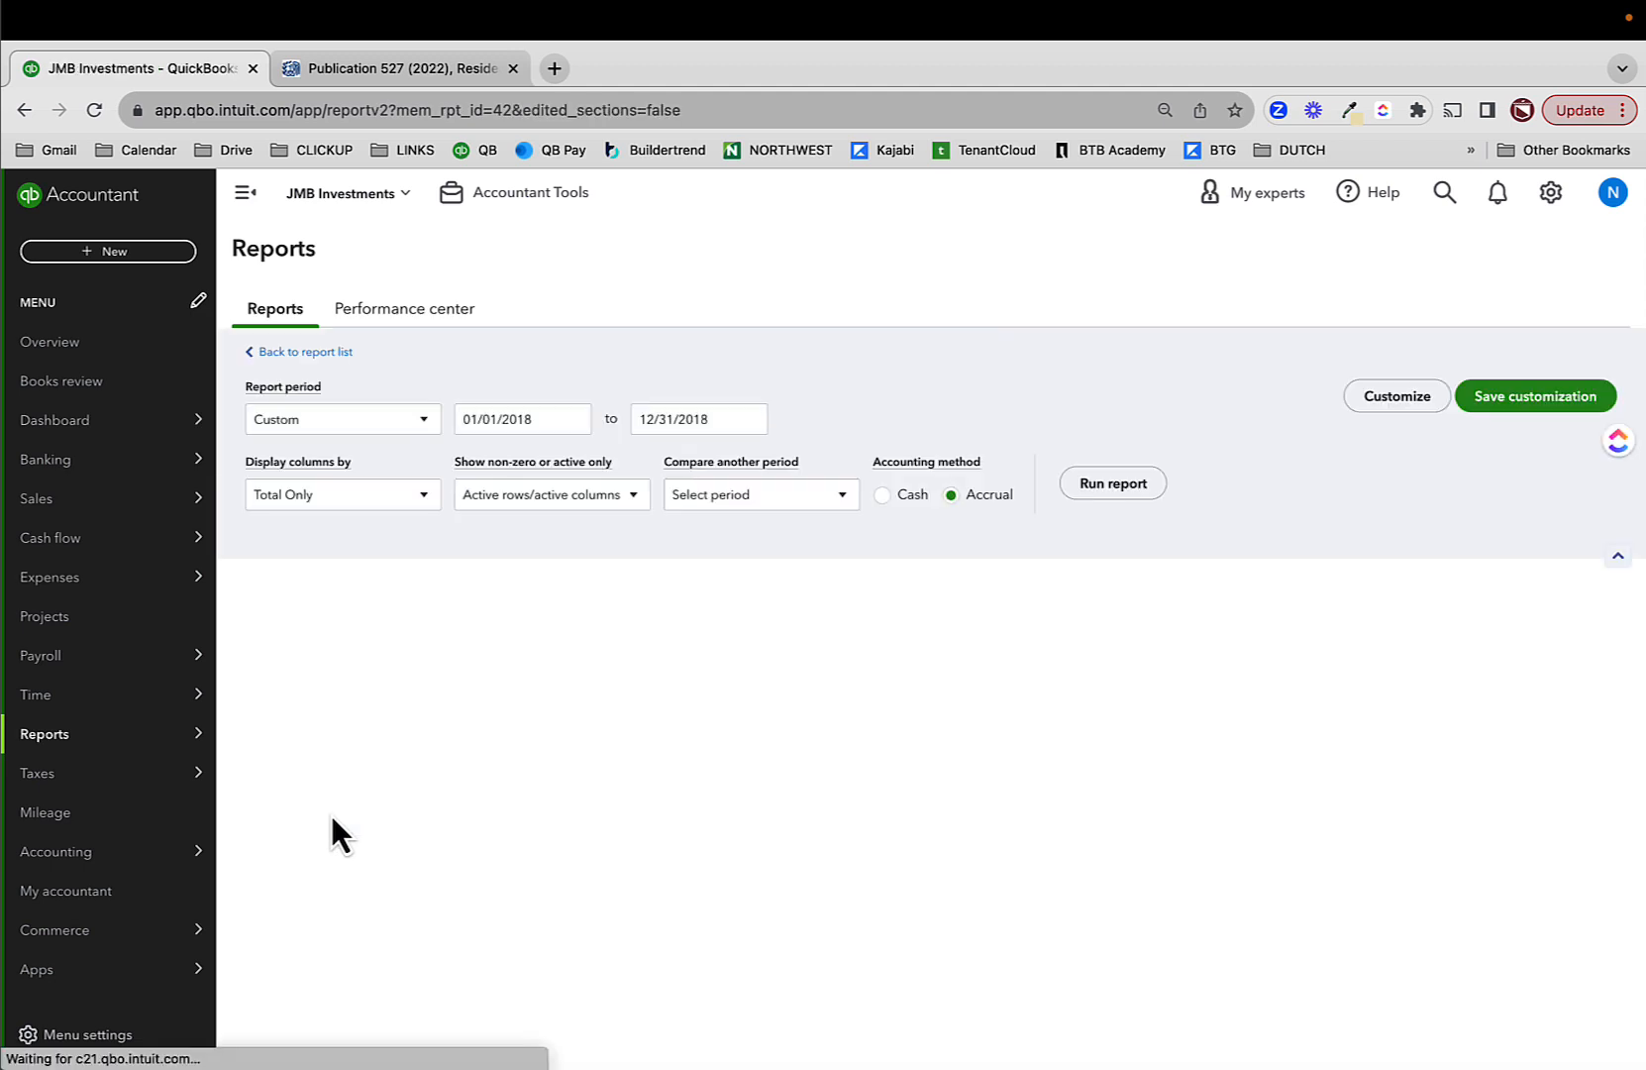
{"action": "scroll", "coordinate": [328, 811], "scroll_direction": "down", "scroll_amount": 8}
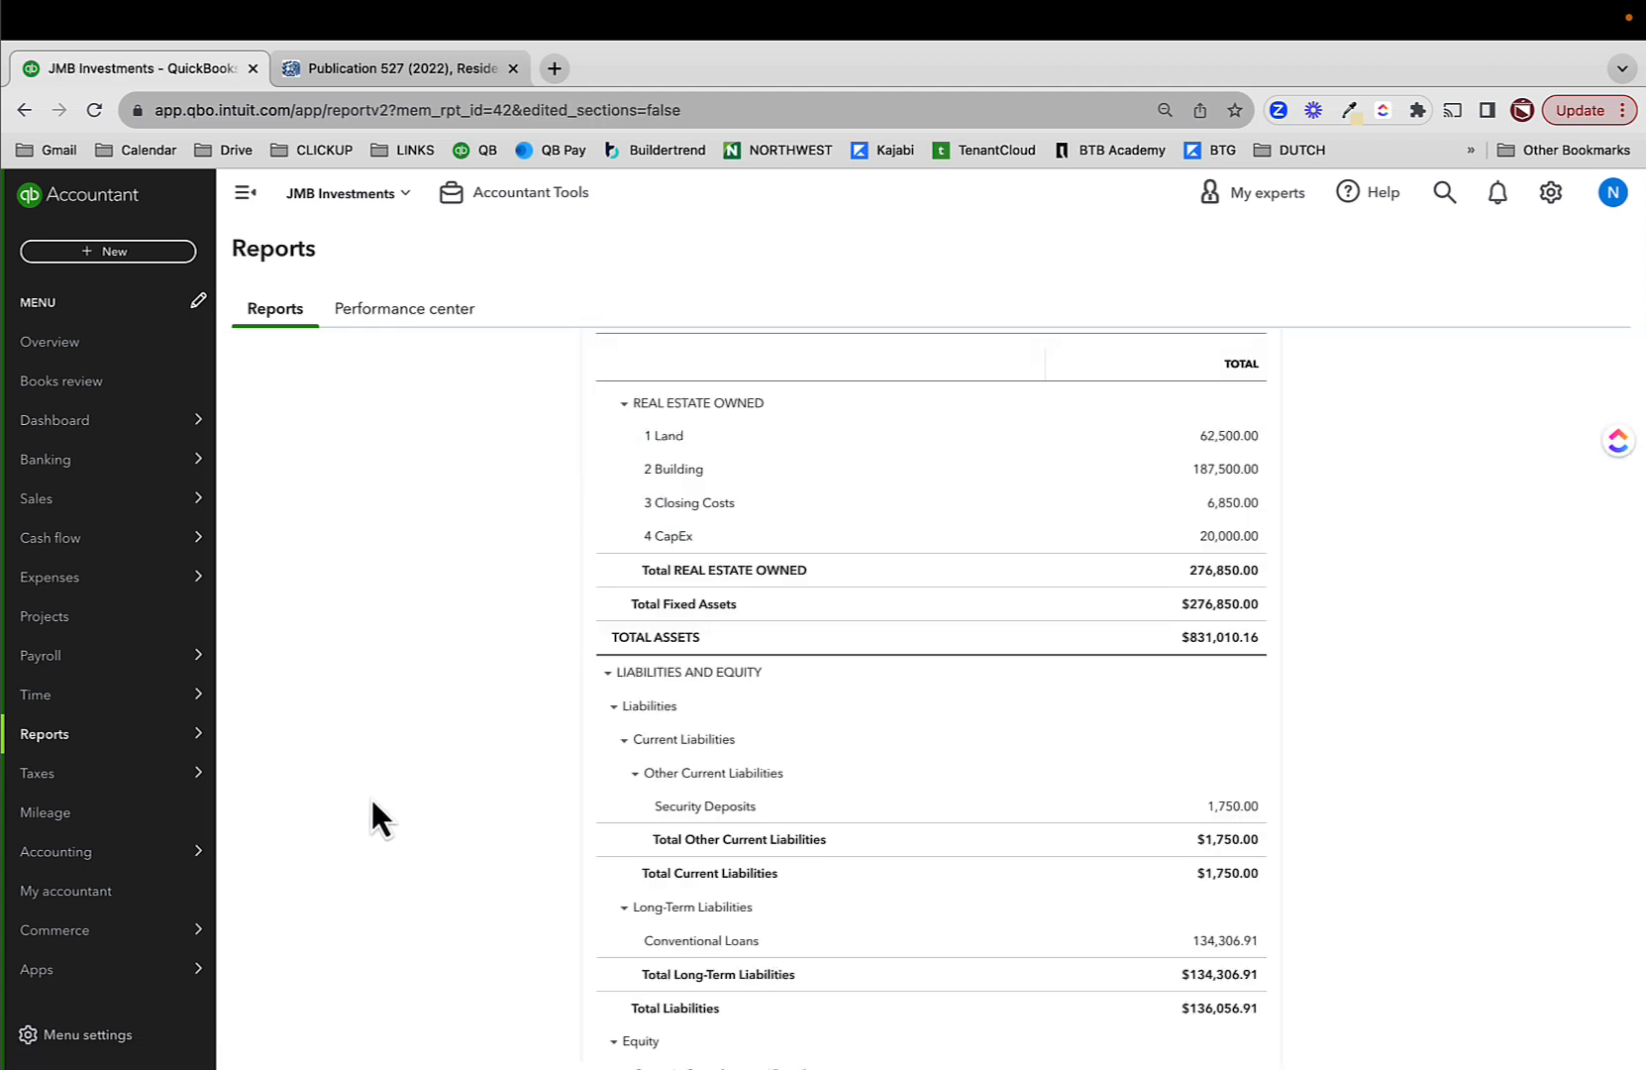